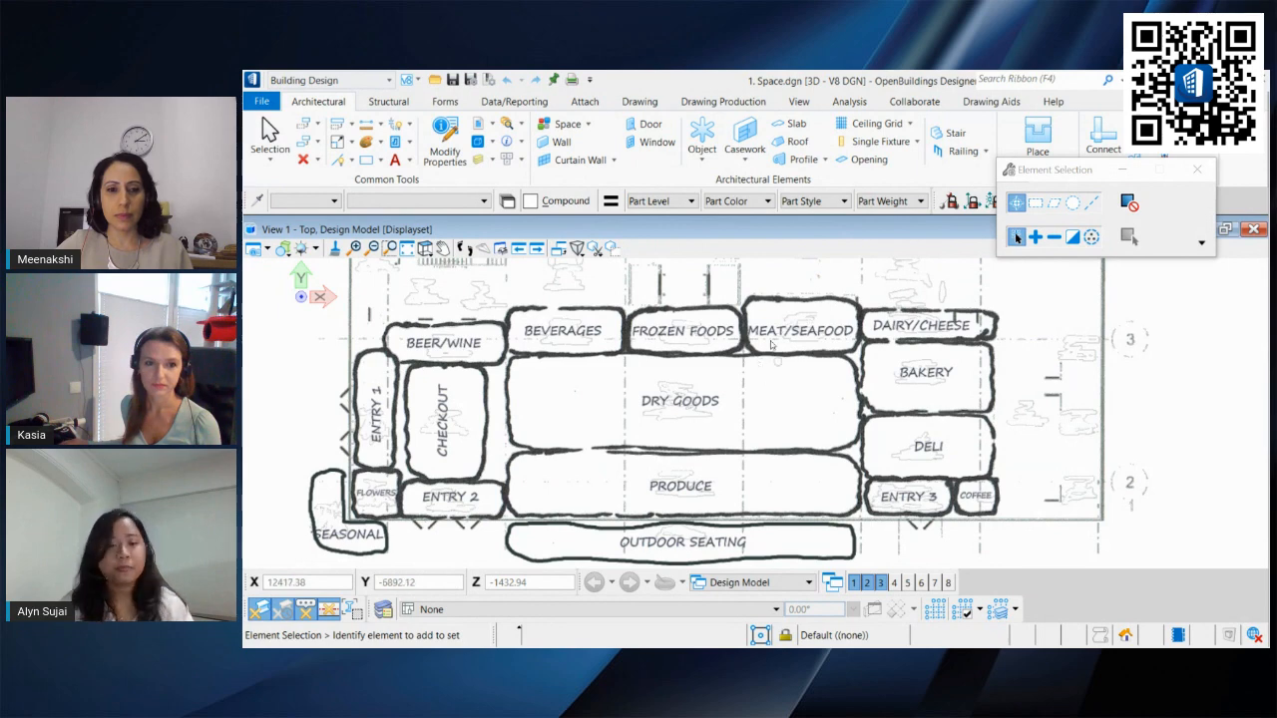
Step: Start the Space placement tool and choose the General space type
middle_click_drag(772, 344, 775, 334)
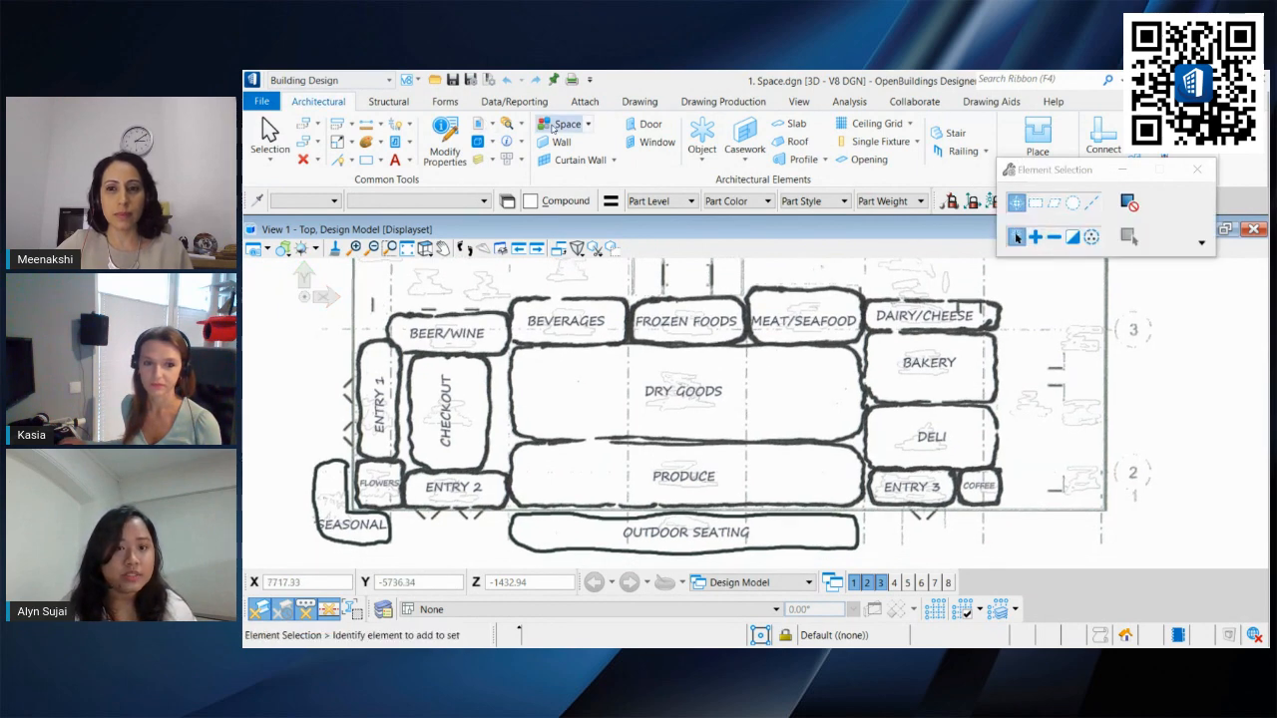
left_click(554, 128)
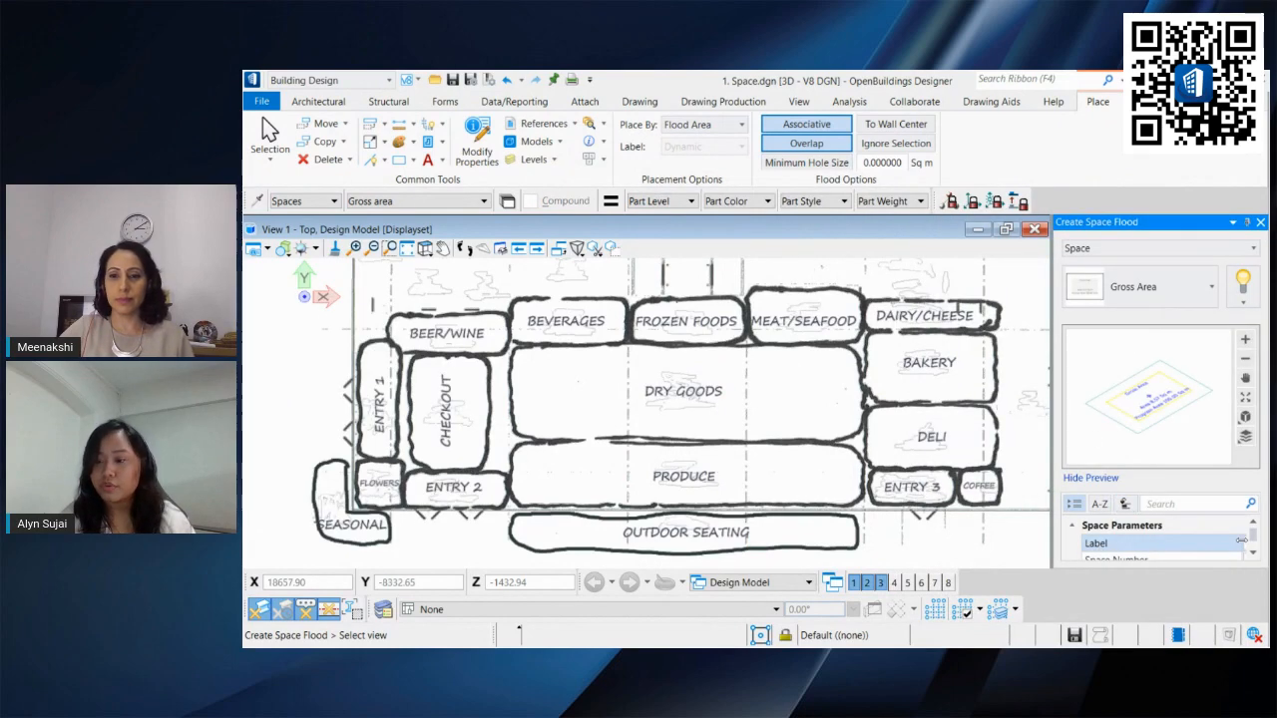
left_click(1240, 542)
left_click_drag(1240, 543, 1196, 545)
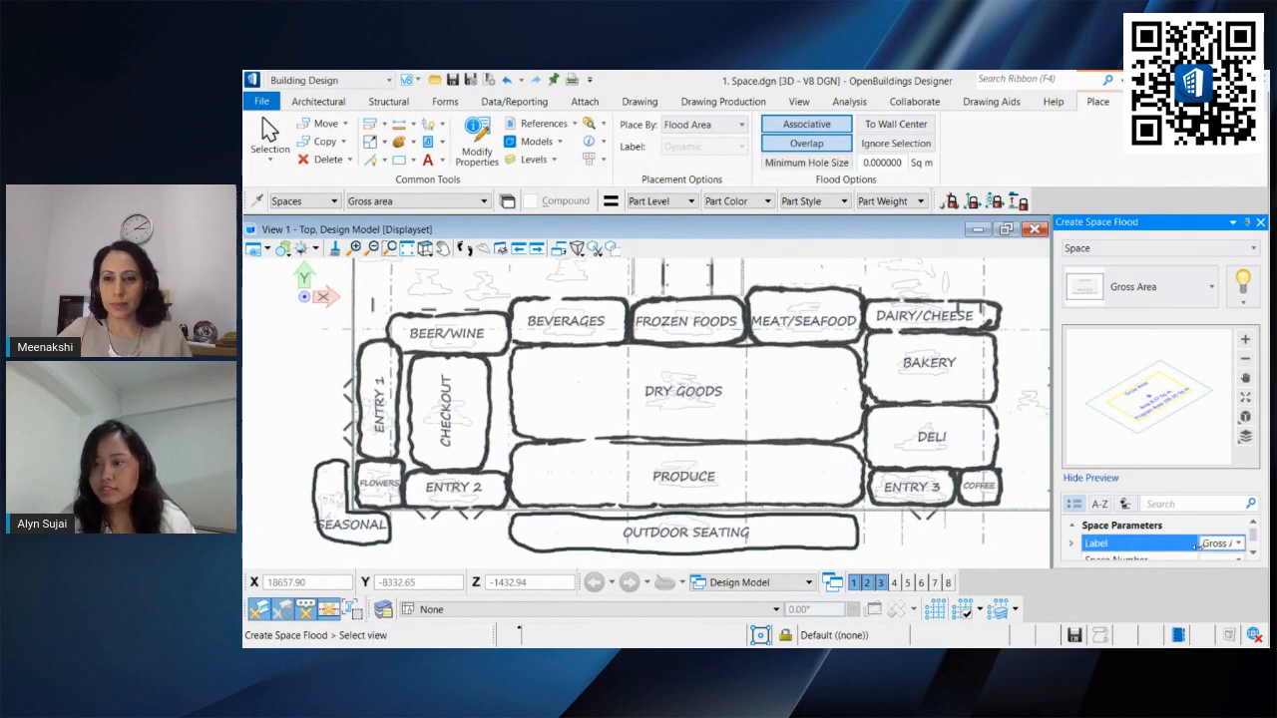
left_click(1145, 294)
scroll(1147, 449, "down", 3)
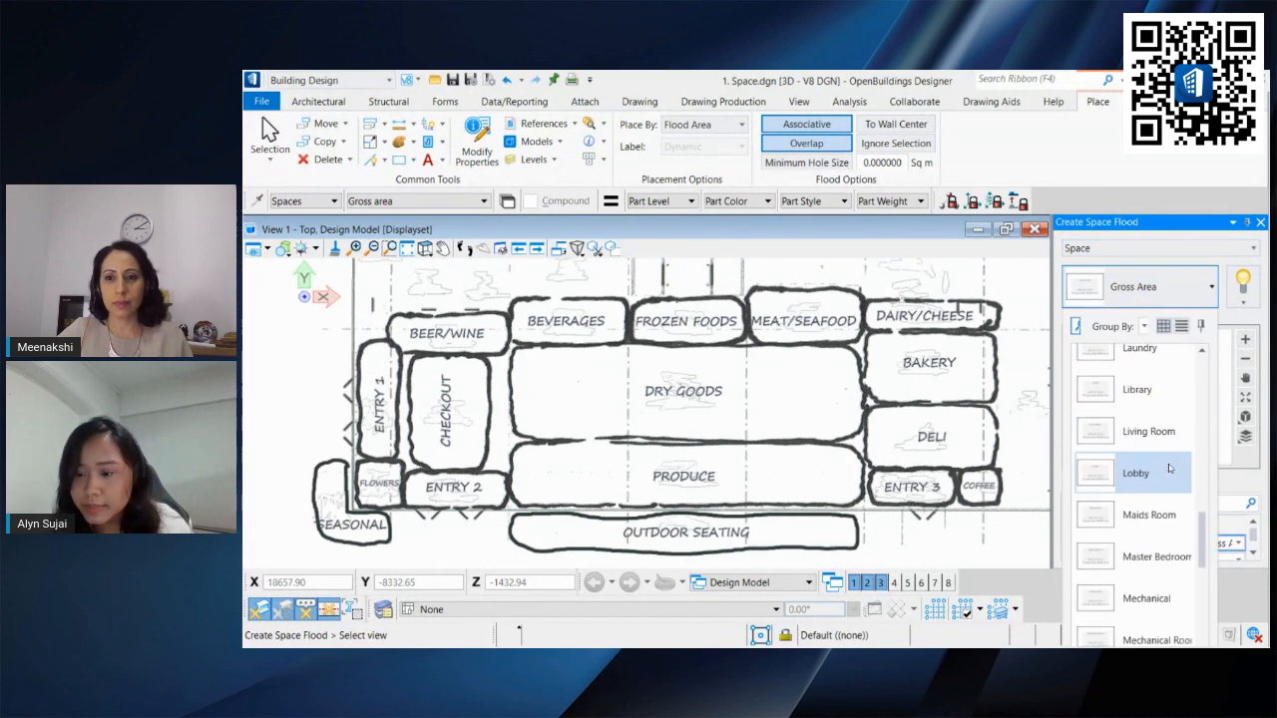
scroll(1166, 474, "down", 5)
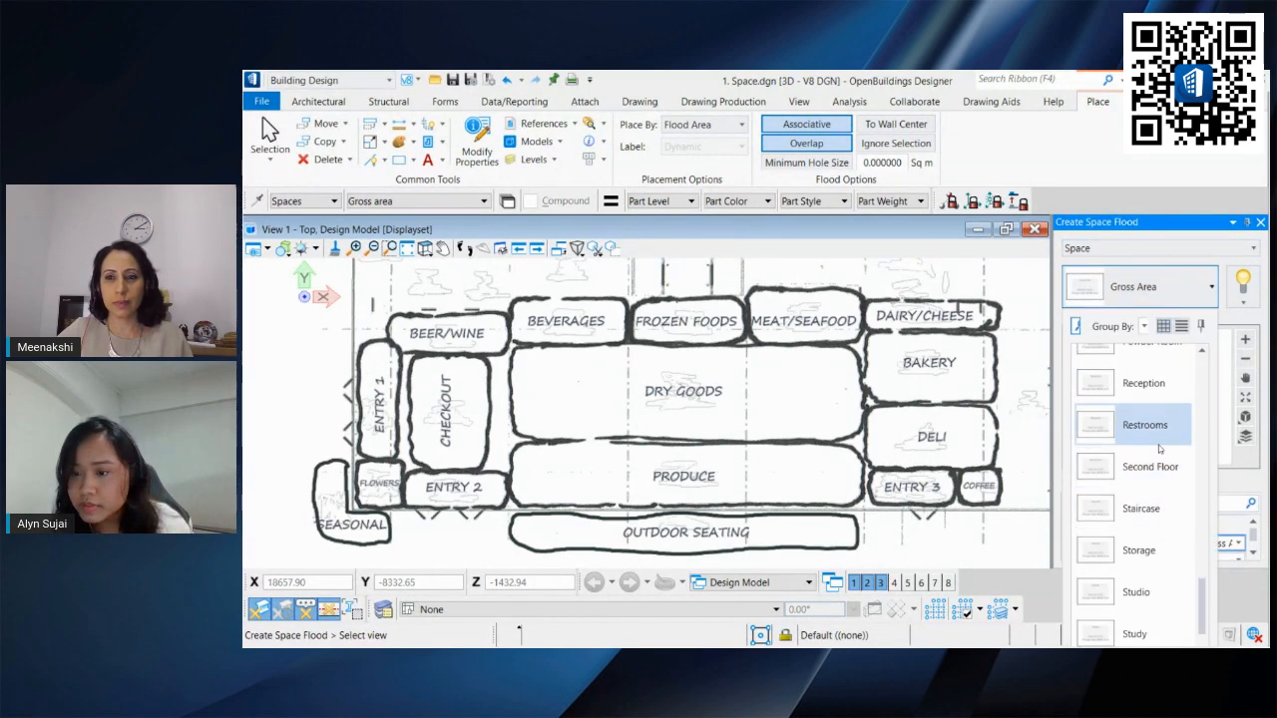
scroll(1165, 488, "down", 2)
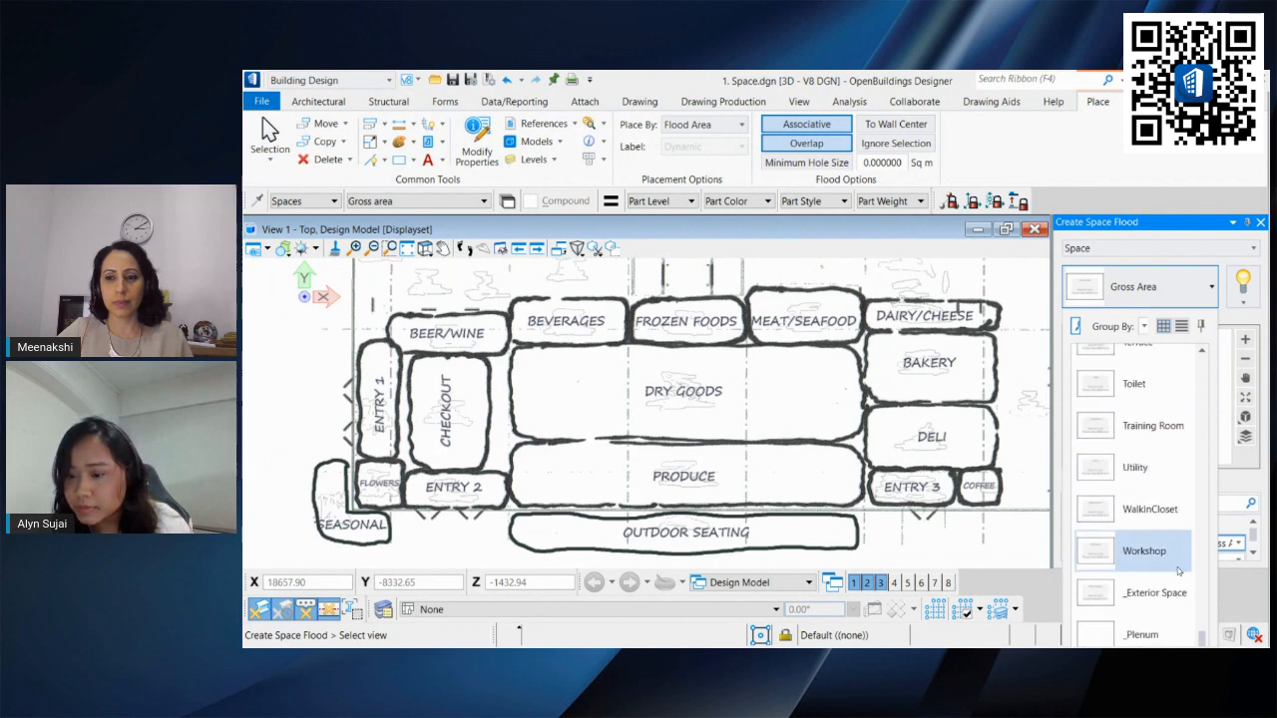
scroll(1178, 570, "up", 5)
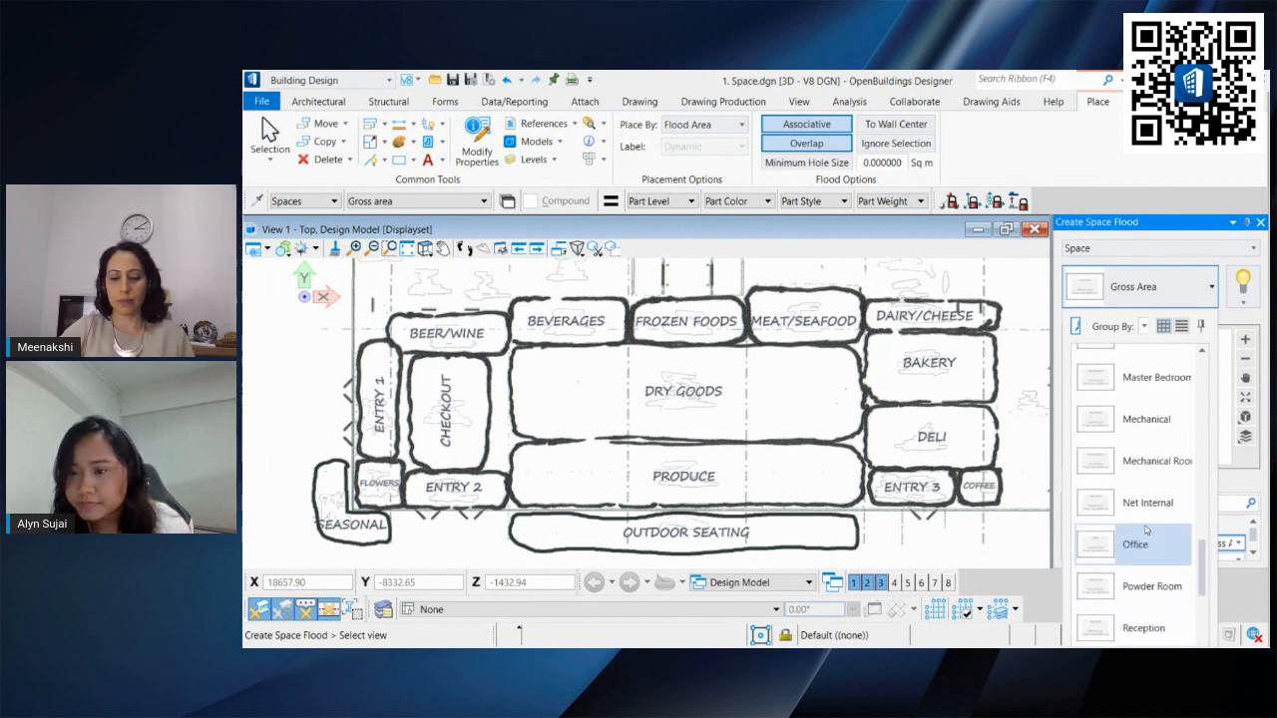
scroll(1146, 530, "up", 5)
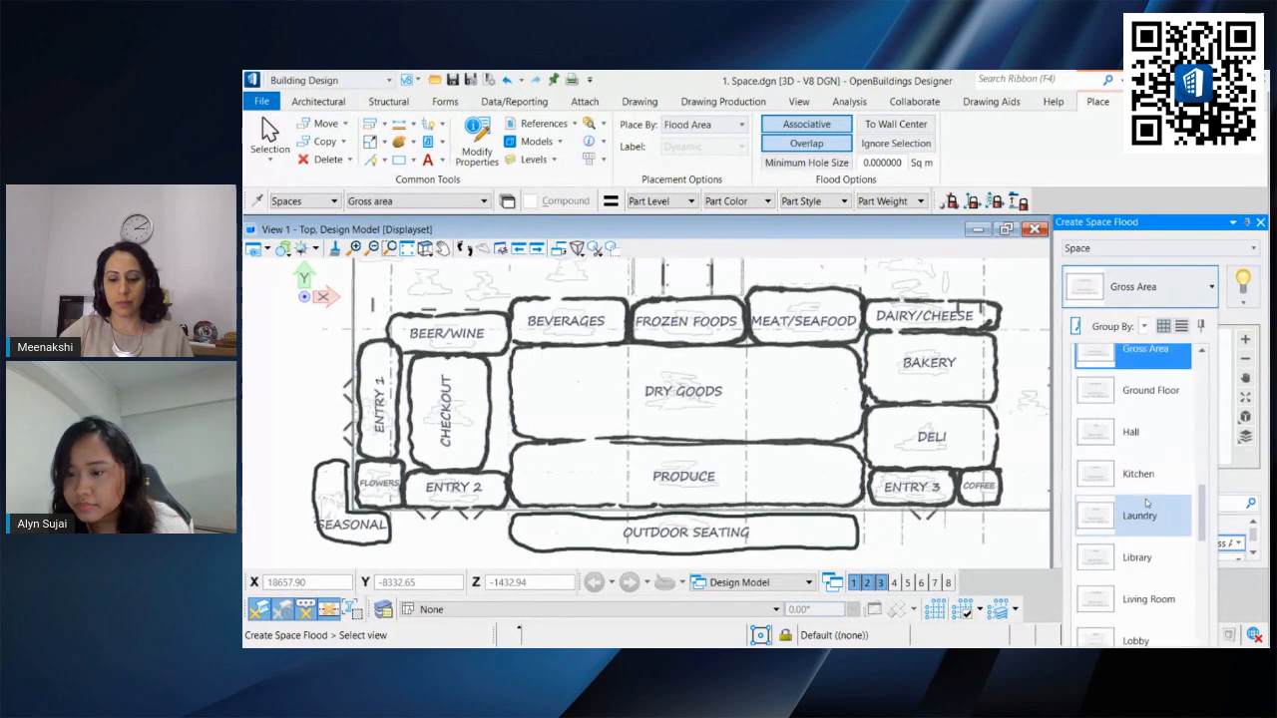
scroll(1155, 491, "up", 2)
left_click(1155, 484)
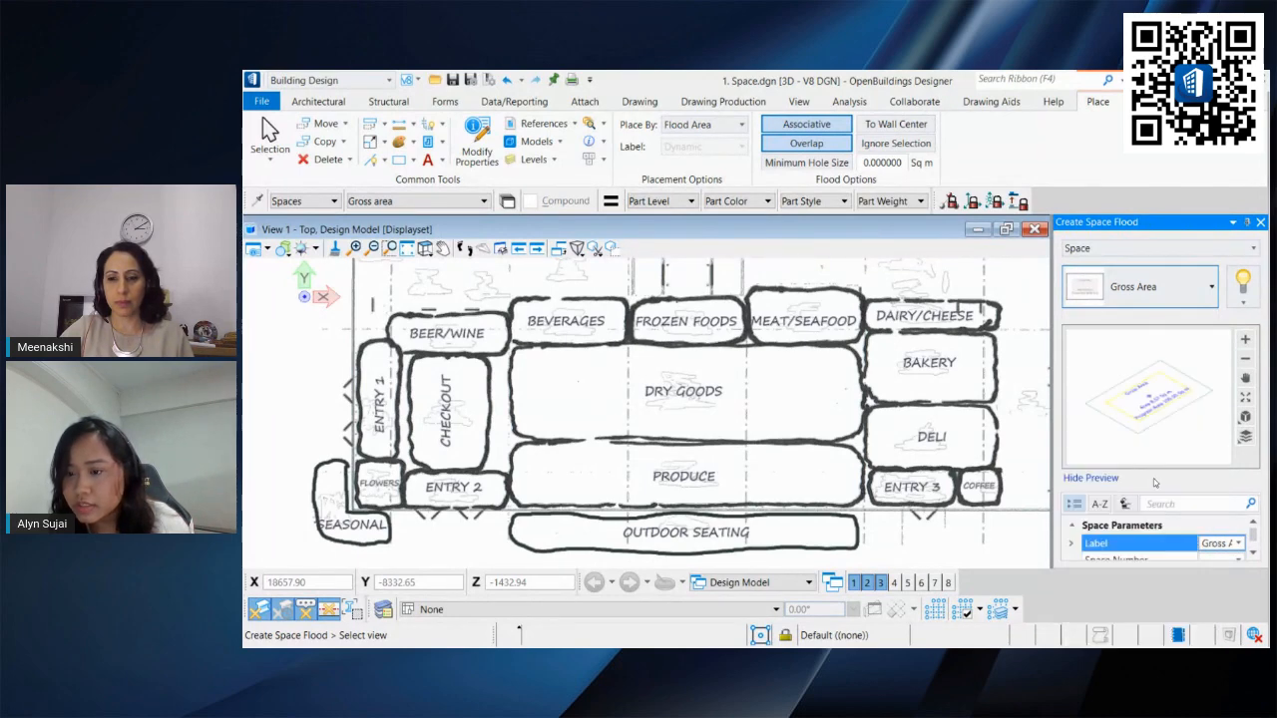
Step: Set the new space's label to DRY GOODS
left_click_drag(1197, 540, 1160, 538)
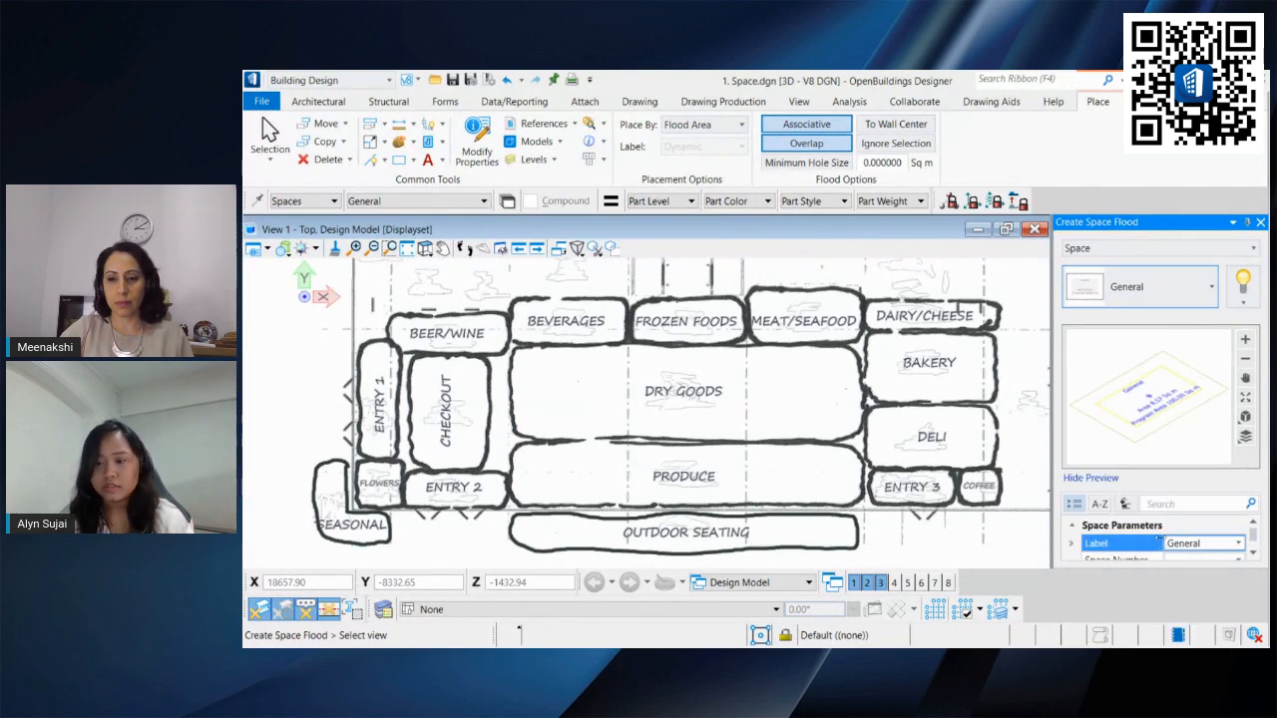
left_click_drag(1146, 224, 1104, 105)
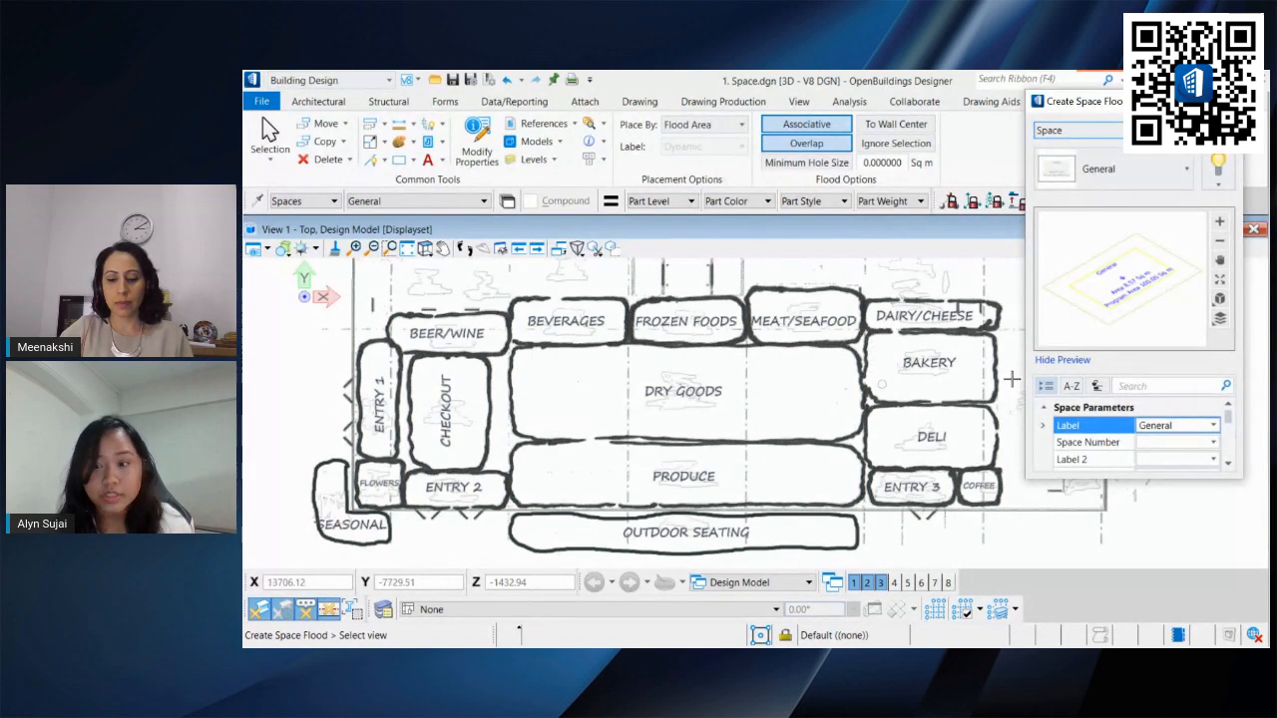
left_click(1188, 425)
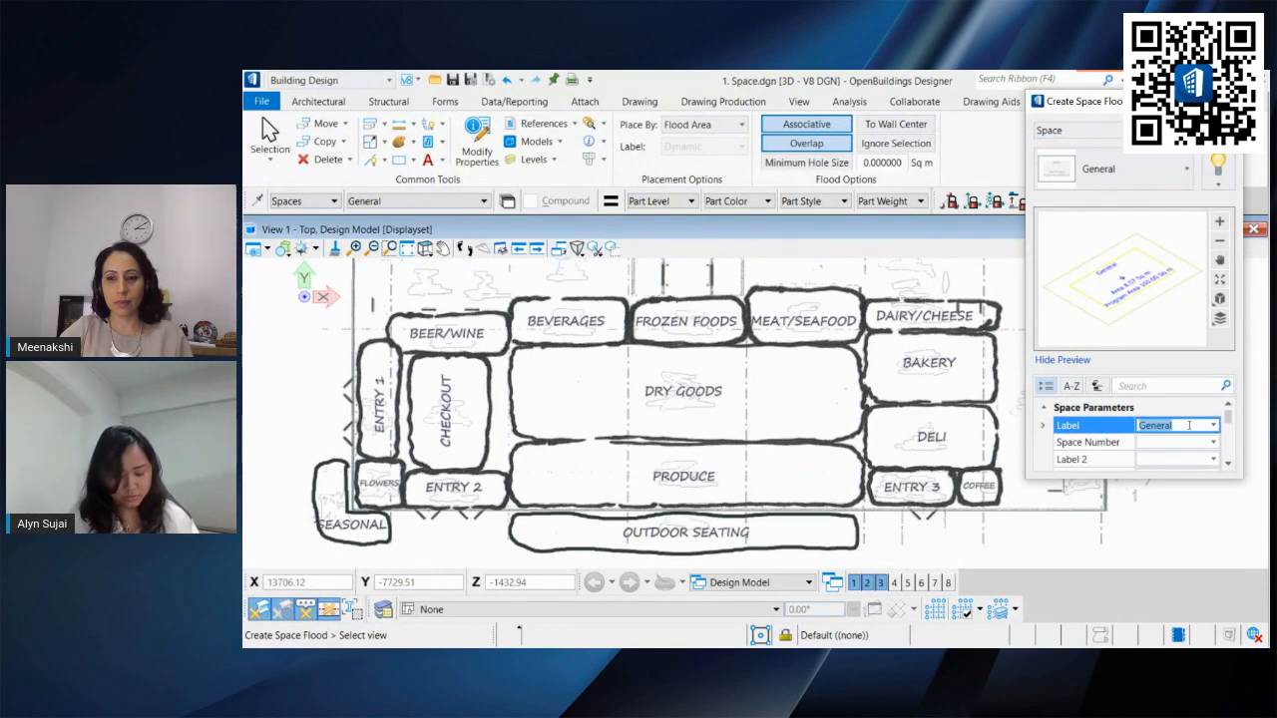
type("DRY GOODS")
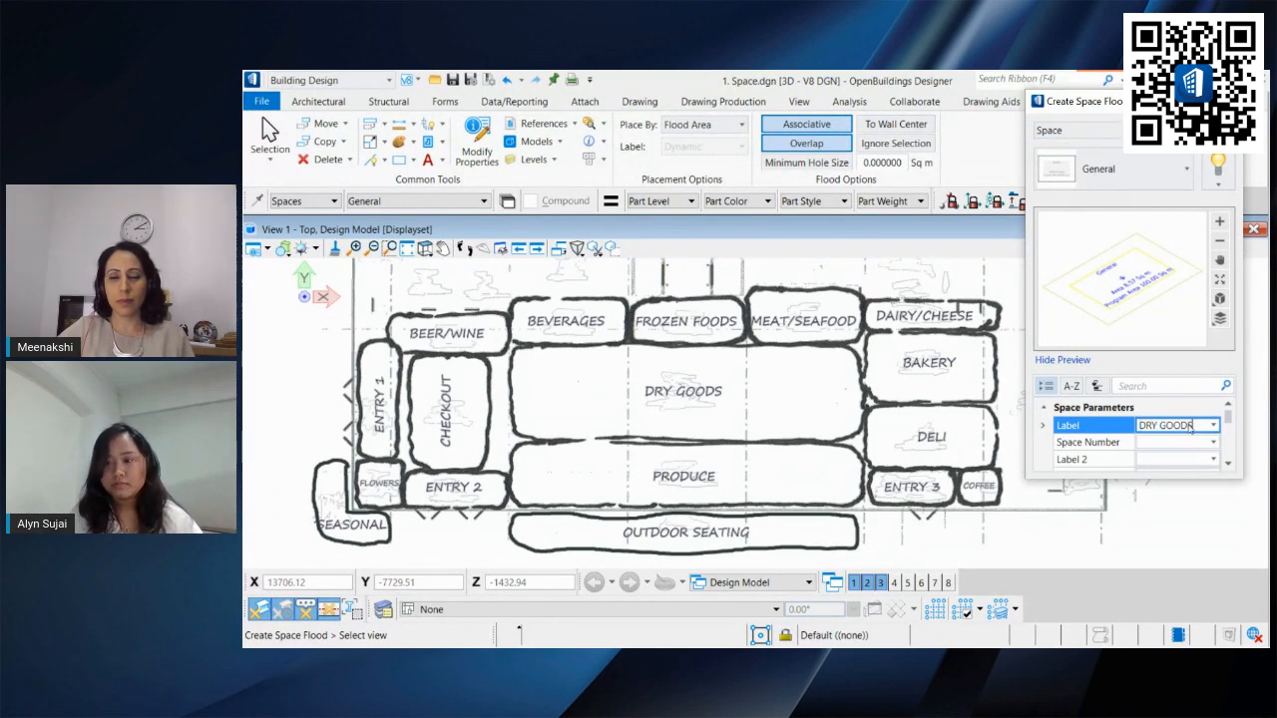
Step: Place the space by drawing a rectangle over the dry goods area of the sketched plan
left_click(704, 124)
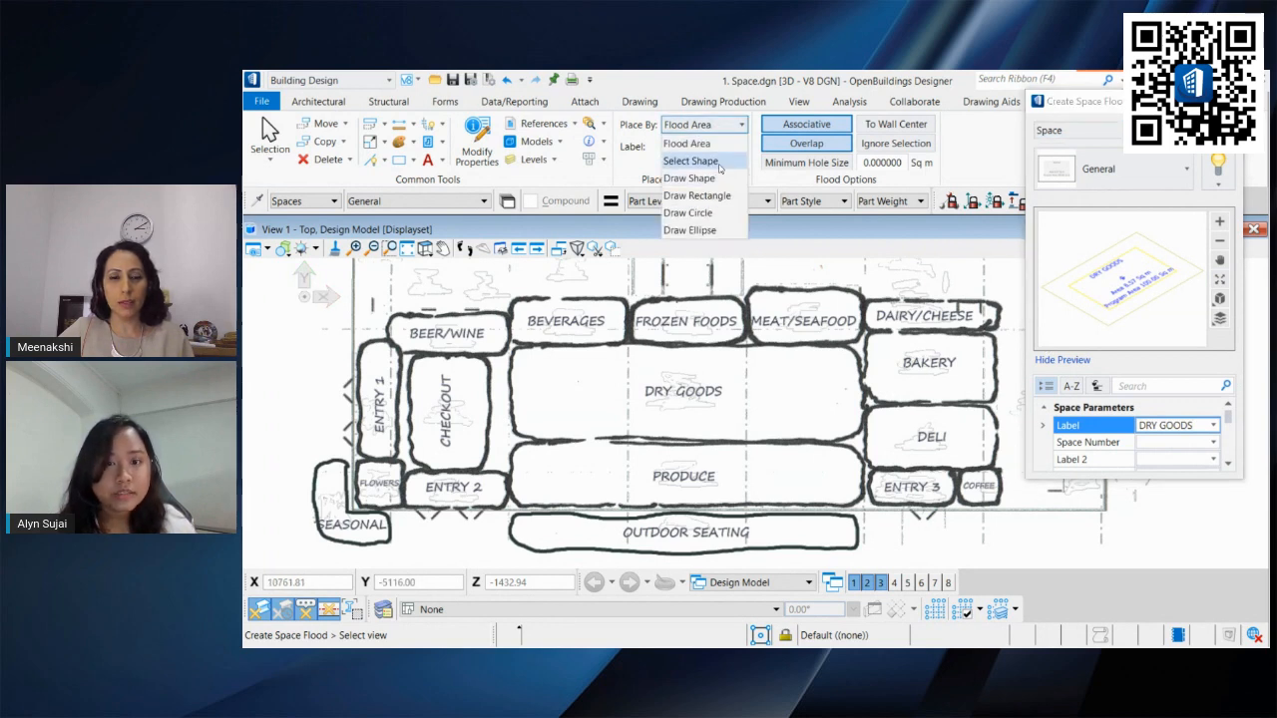
left_click(725, 197)
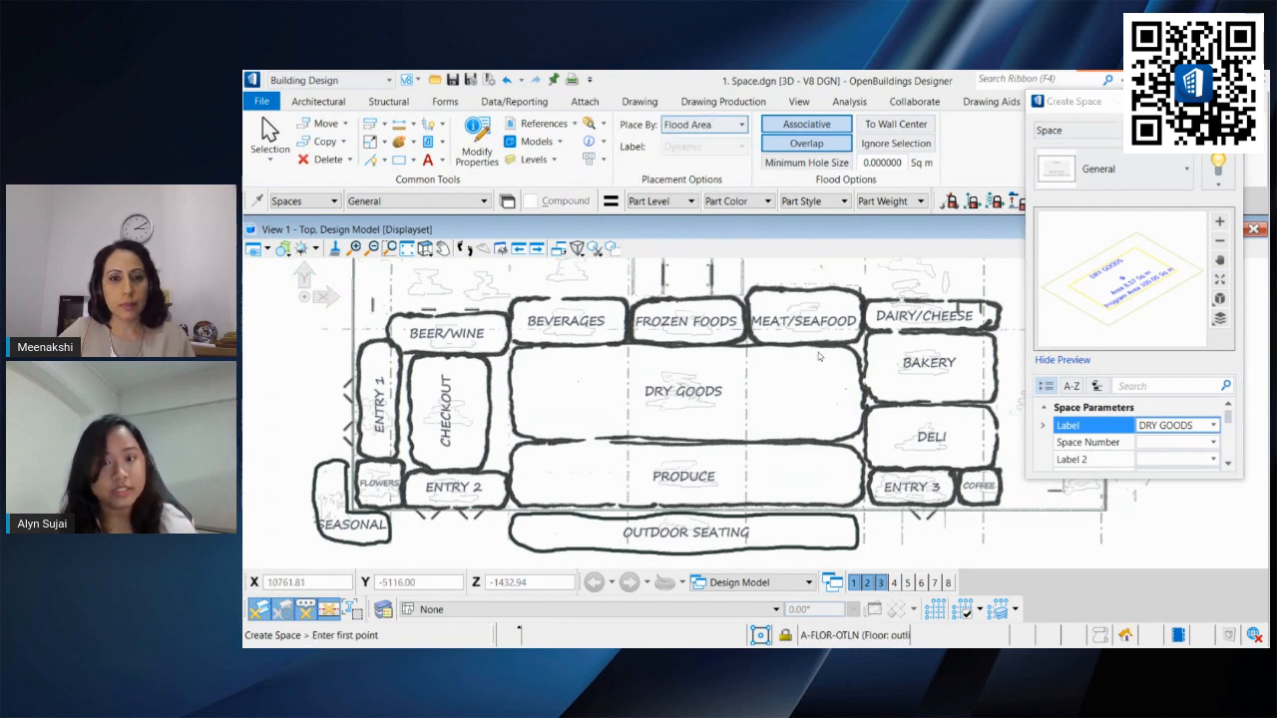
left_click(510, 344)
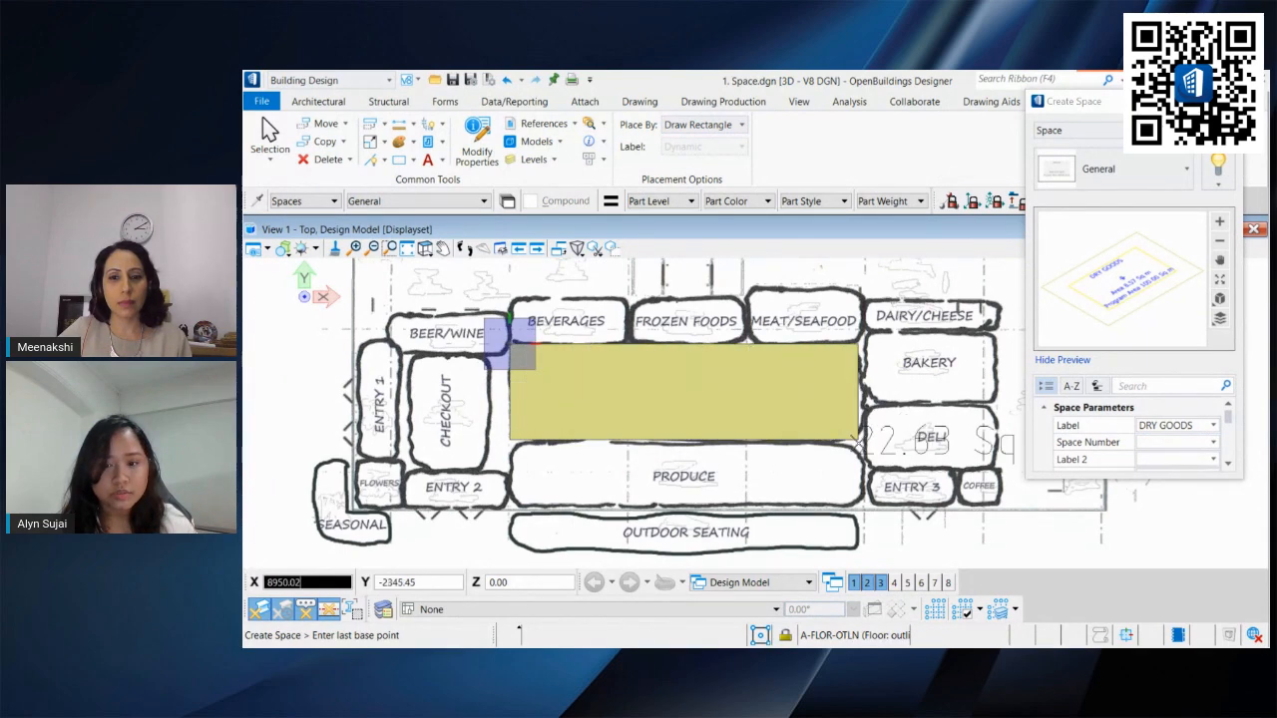
left_click(864, 444)
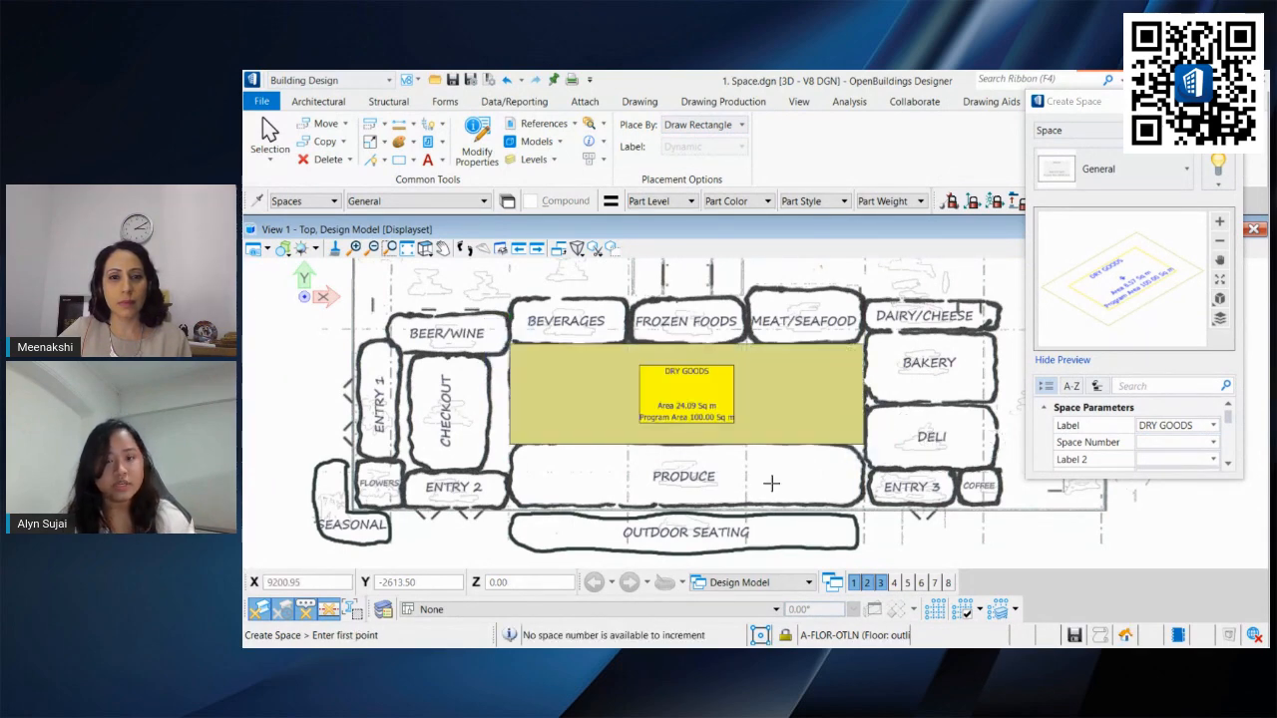
Step: Label the next space PRODUCE and draw a rectangle over the produce area below dry goods
scroll(688, 411, "up", 5)
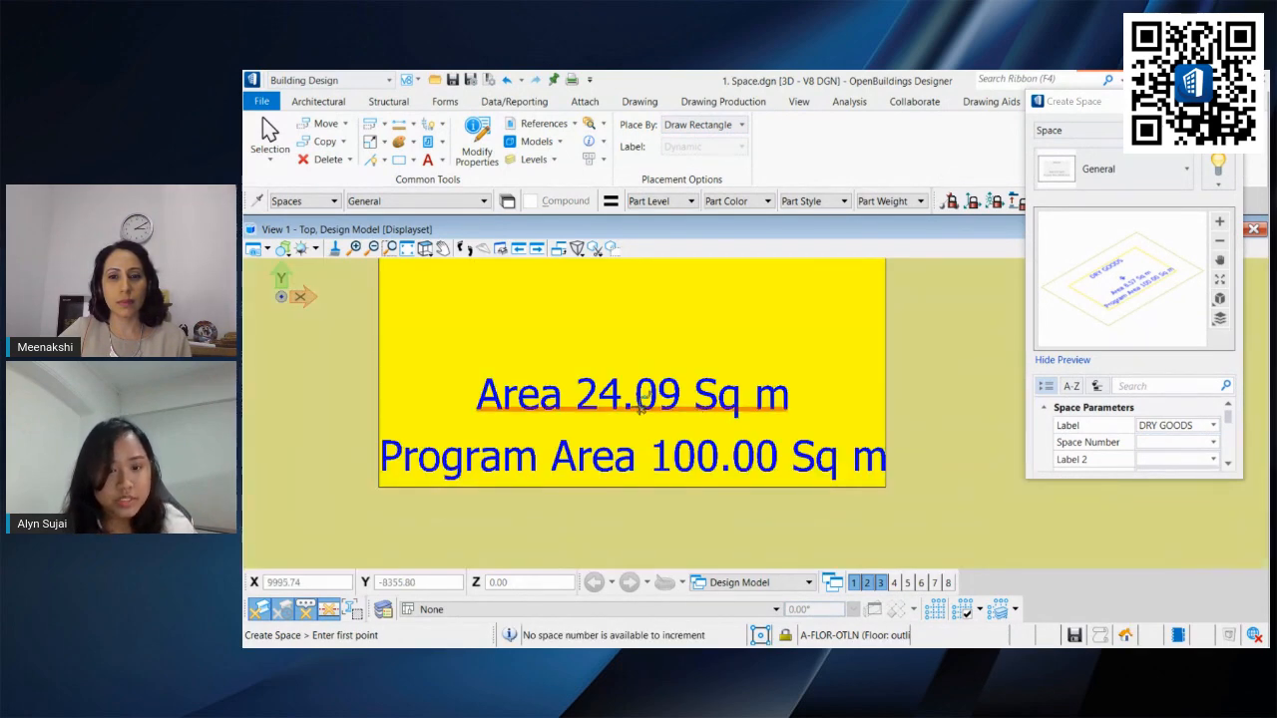
scroll(659, 404, "down", 6)
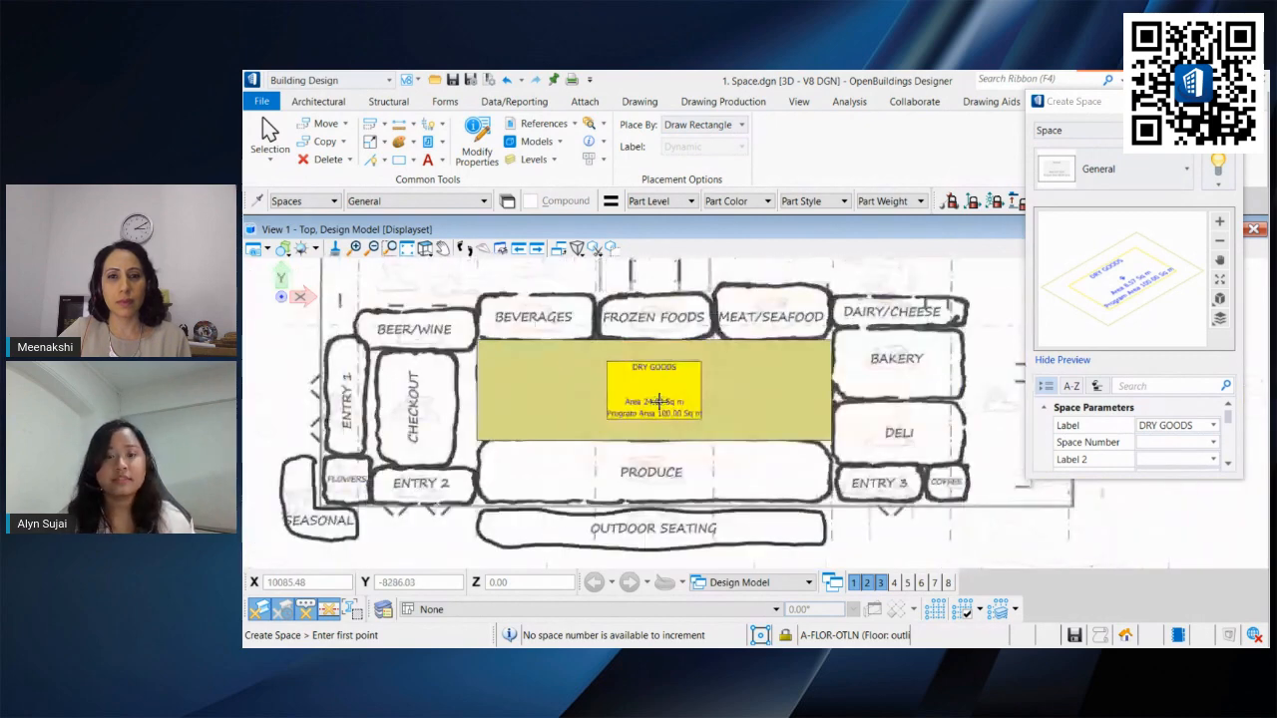
middle_click_drag(671, 398, 679, 395)
left_click(1165, 425)
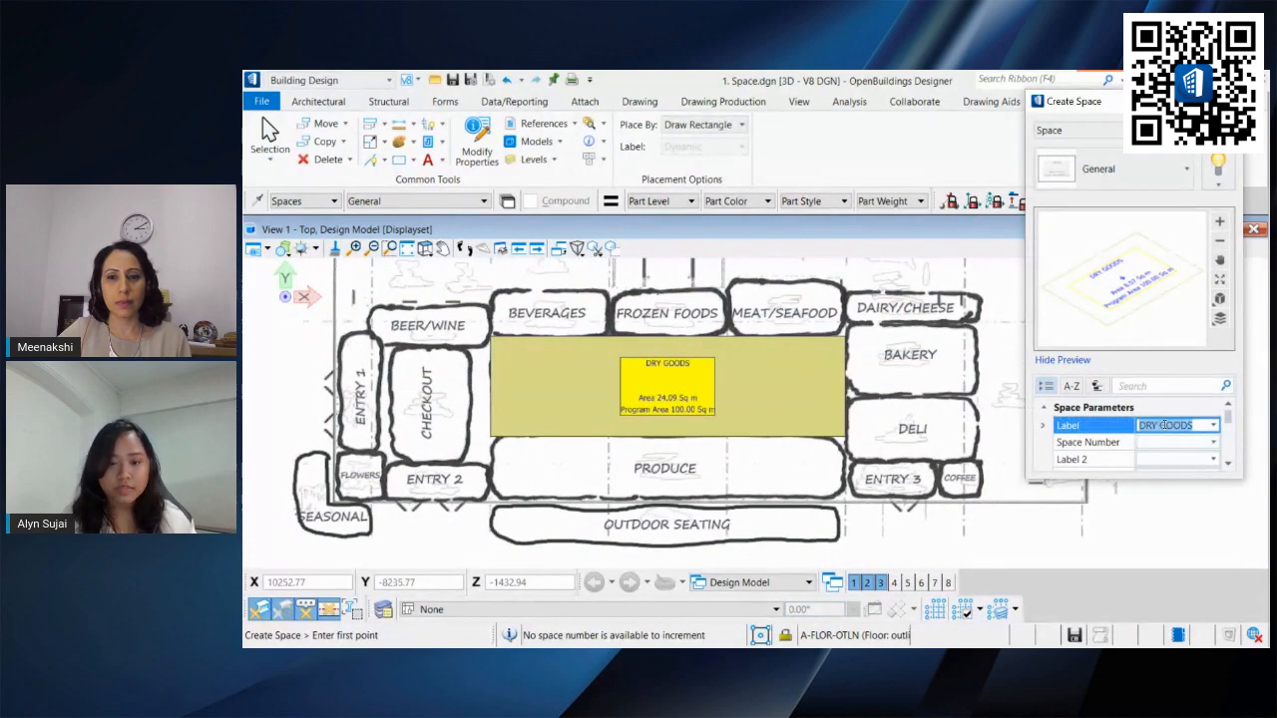
type("PRODUCE")
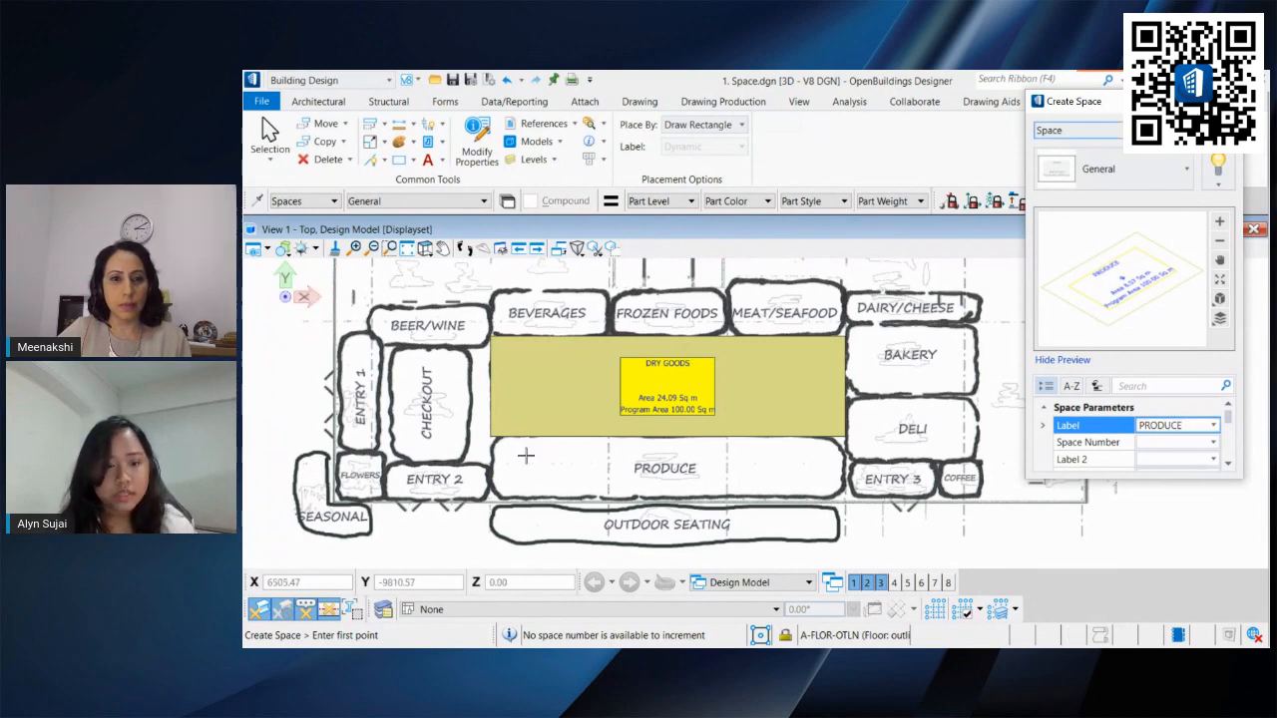
left_click(491, 435)
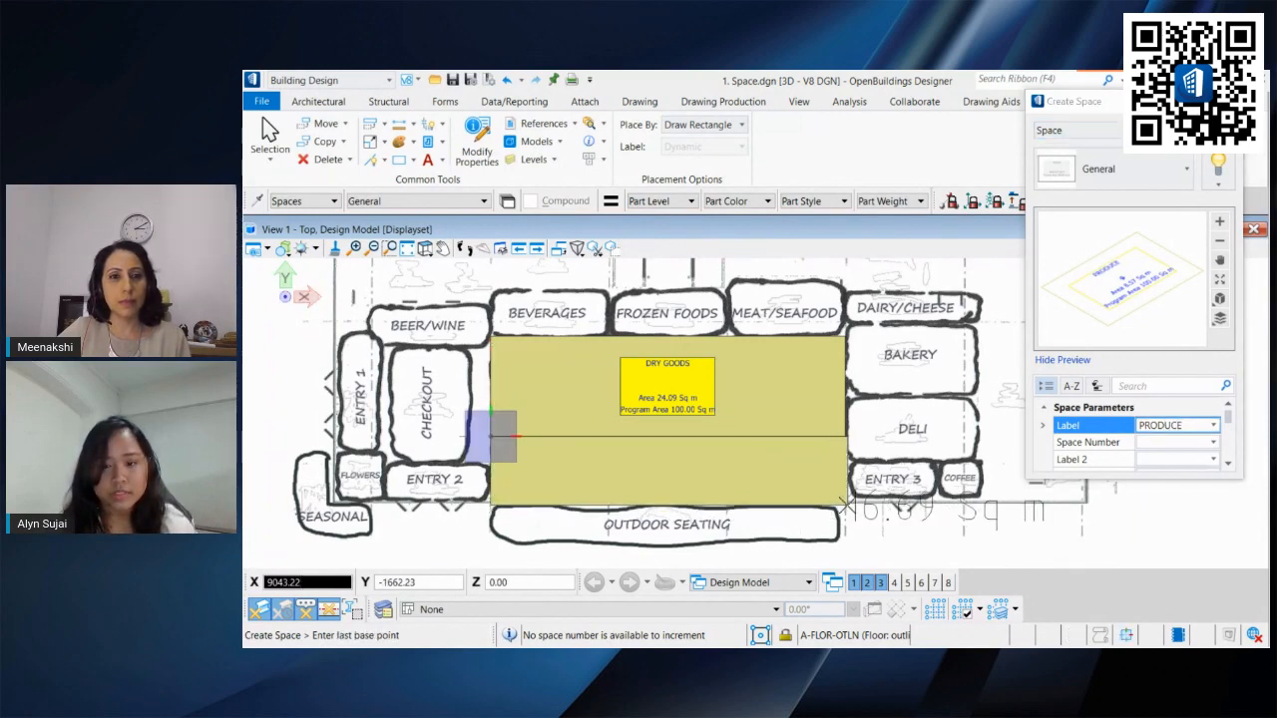
left_click(845, 506)
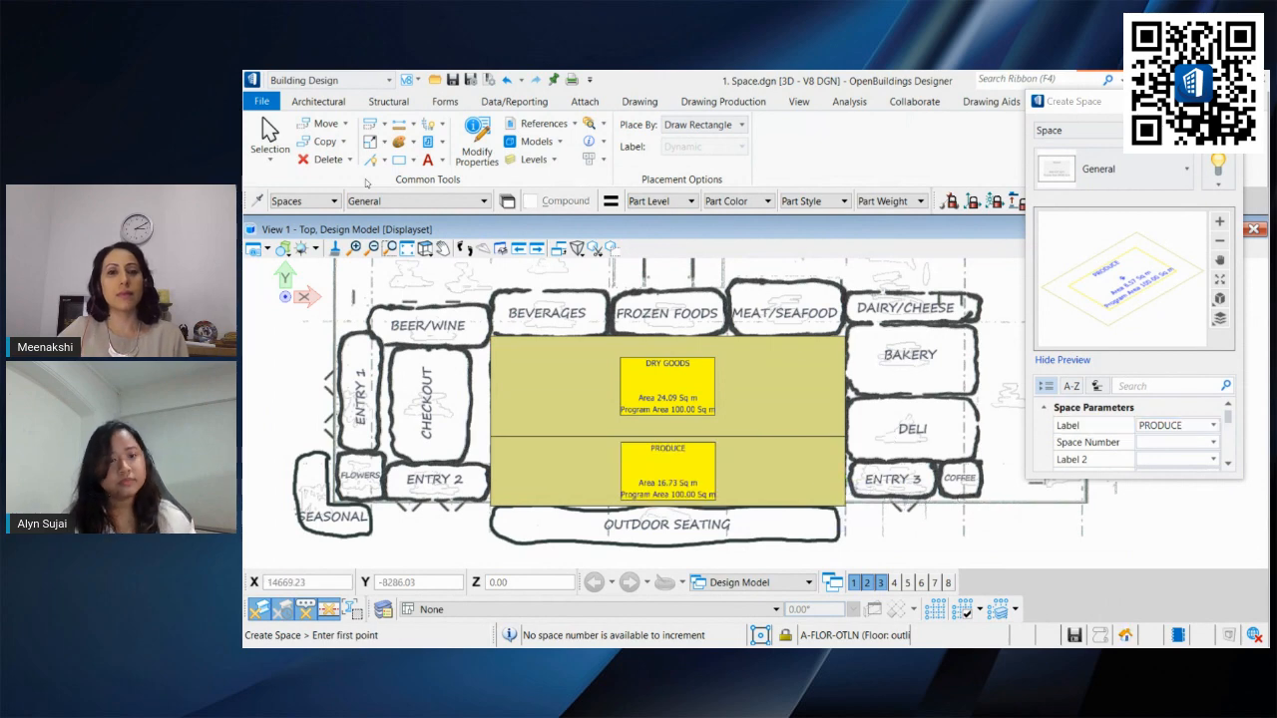
Step: Temporarily switch the view to wireframe display to inspect the two new spaces against the sketch
left_click(270, 134)
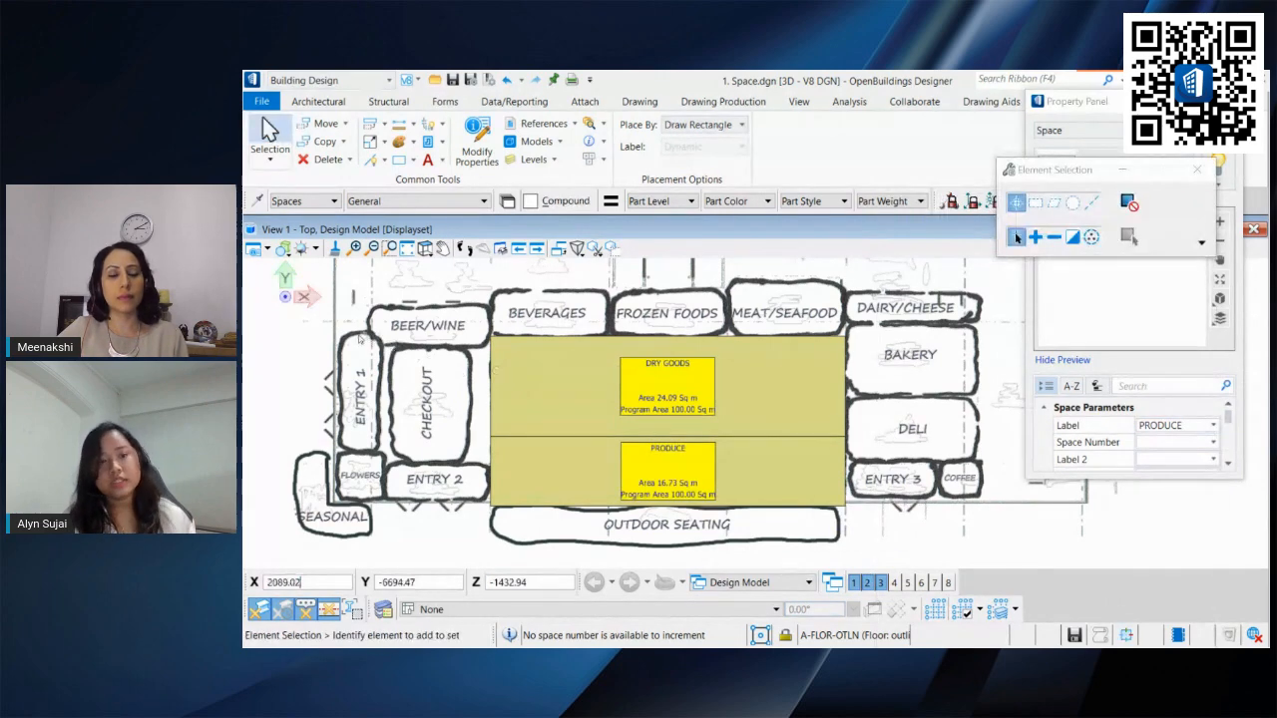
left_click(284, 248)
left_click(362, 417)
scroll(689, 397, "up", 4)
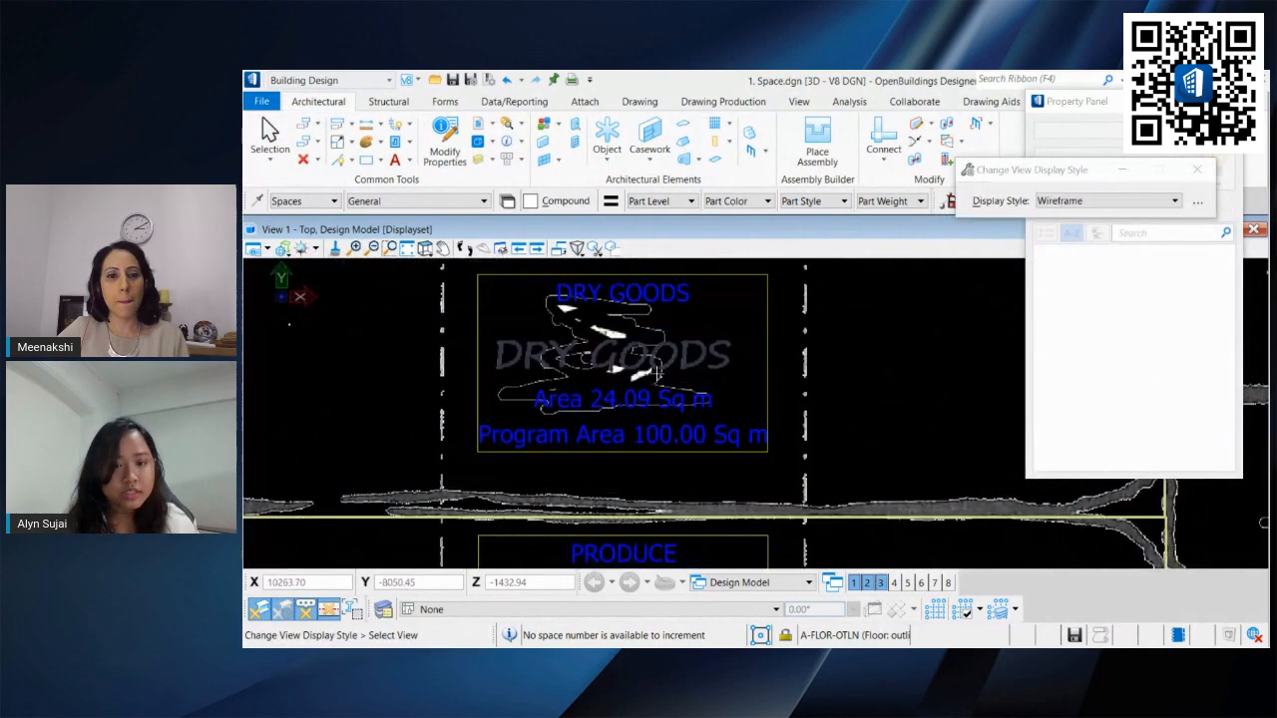
scroll(645, 387, "down", 2)
middle_click_drag(330, 528, 337, 477)
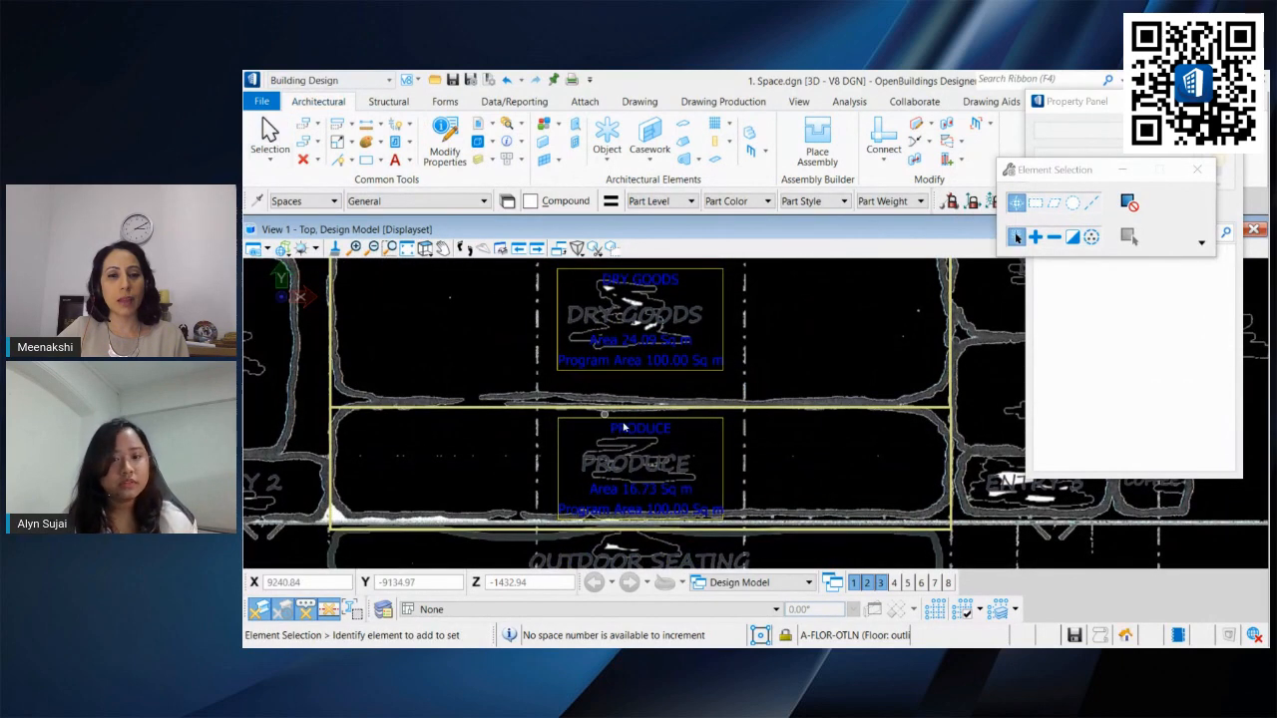
right_click(522, 387, "shift")
left_click(596, 430)
left_click(599, 432)
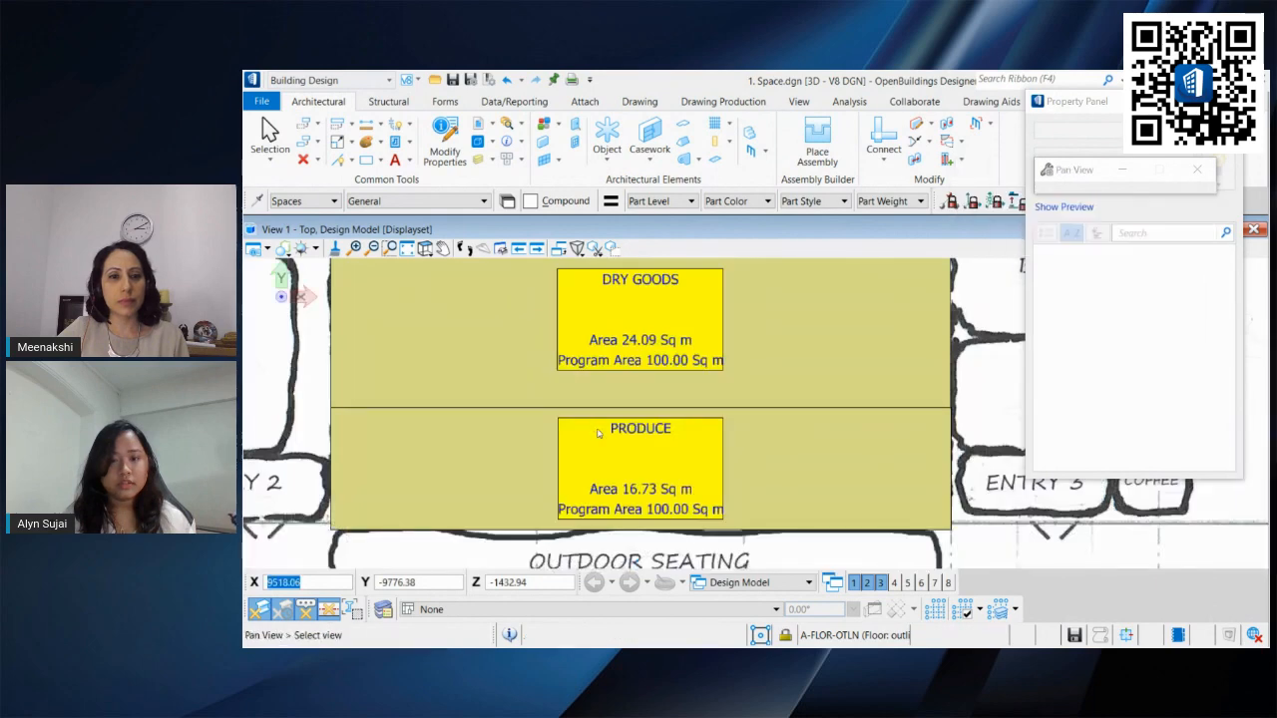
scroll(599, 433, "down", 3)
middle_click_drag(598, 433, 591, 444)
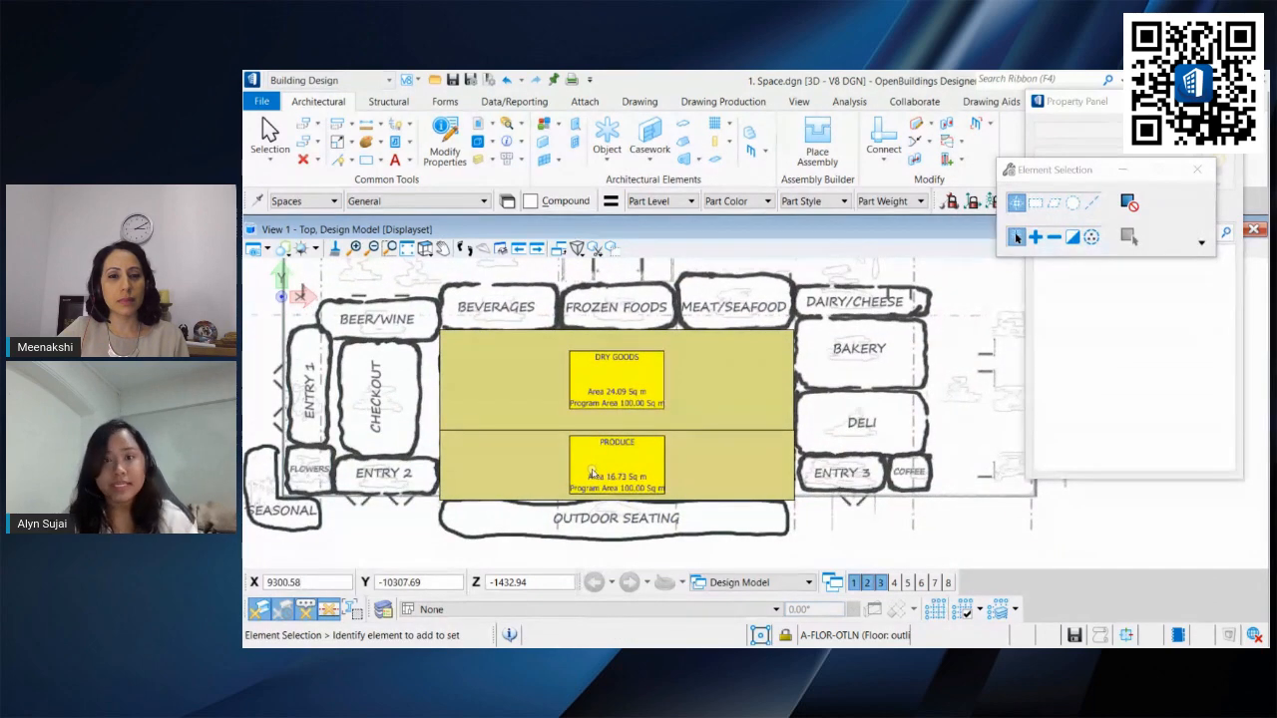
Step: Open the space schedule and review its columns for the two spaces, then close it
left_click(521, 104)
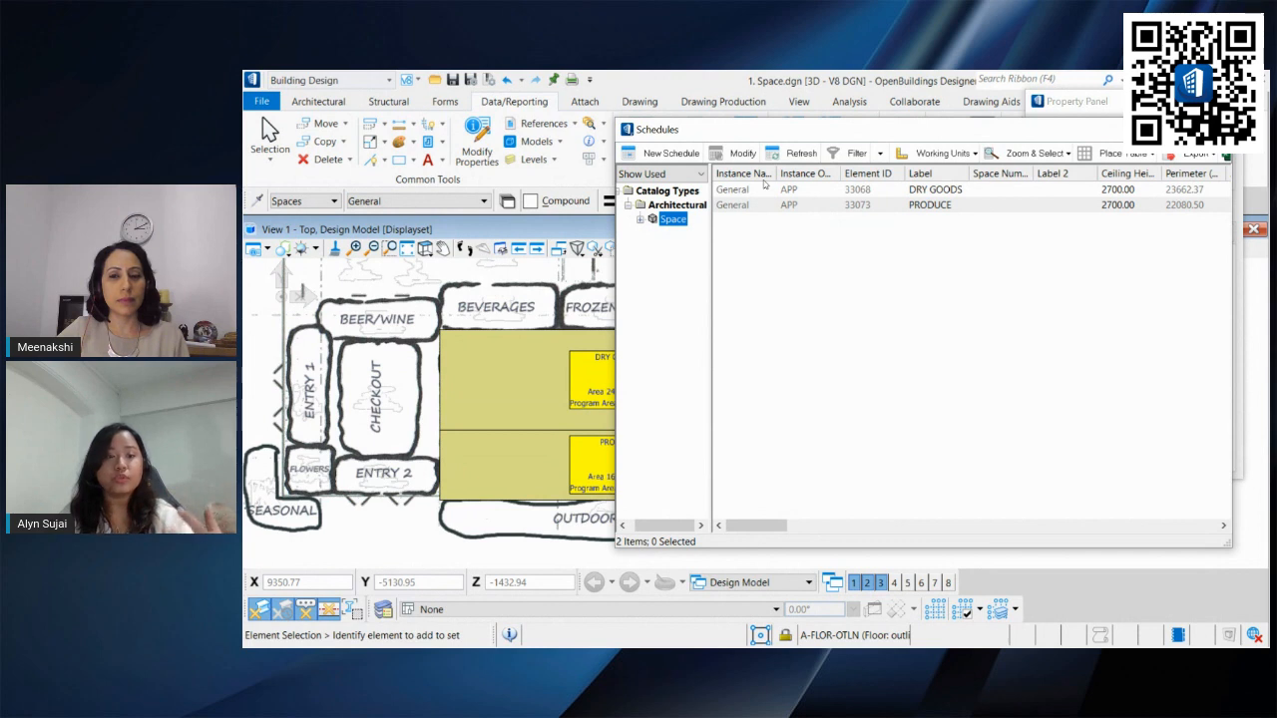
left_click_drag(741, 527, 797, 522)
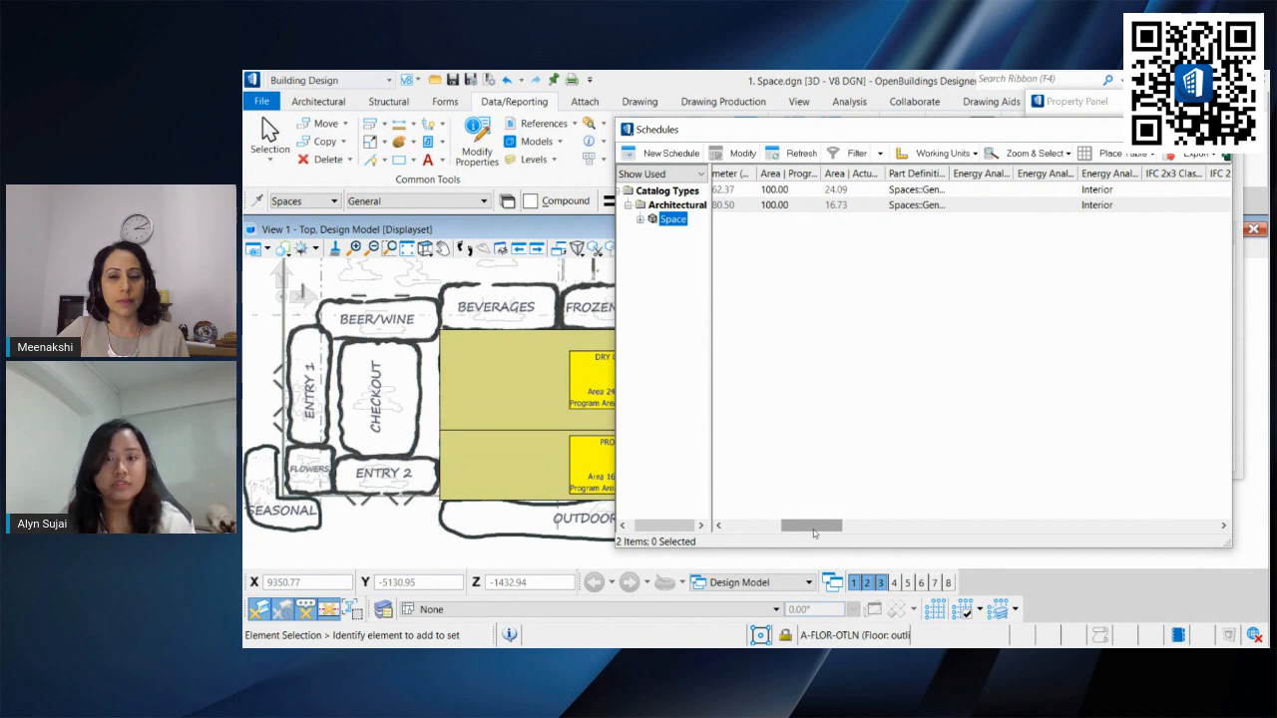
left_click_drag(814, 534, 804, 530)
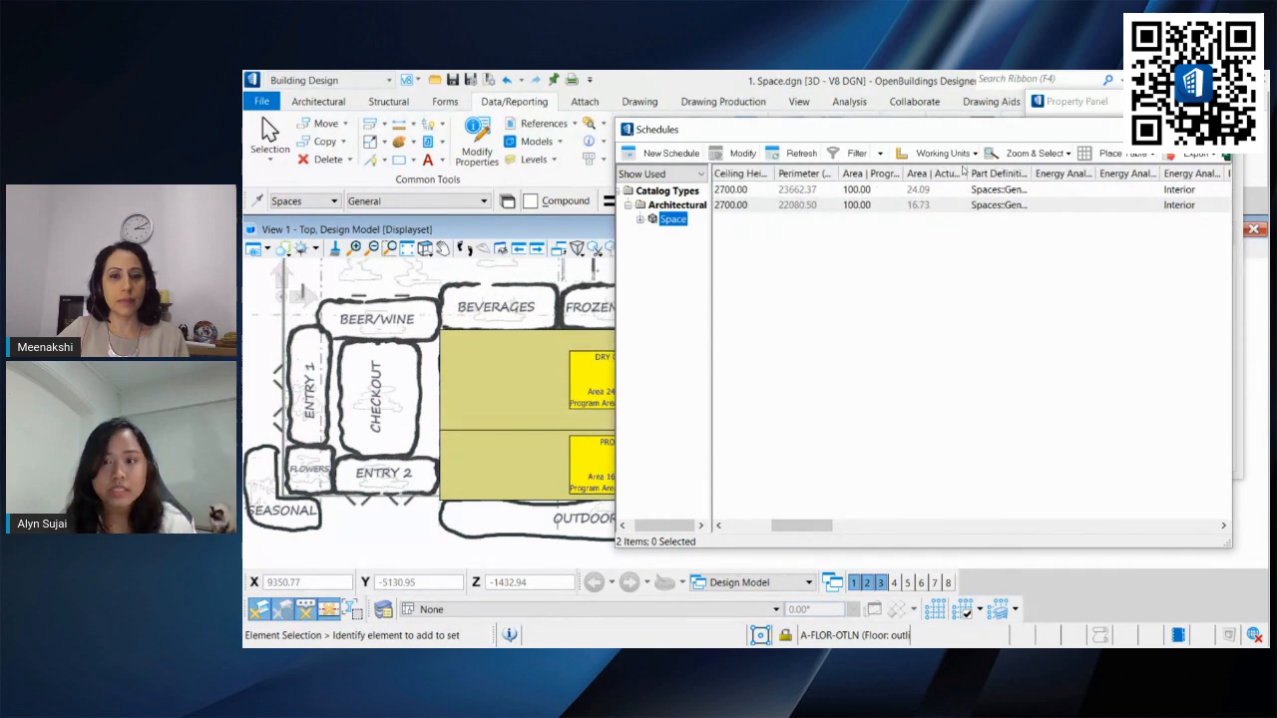
left_click_drag(963, 176, 1003, 177)
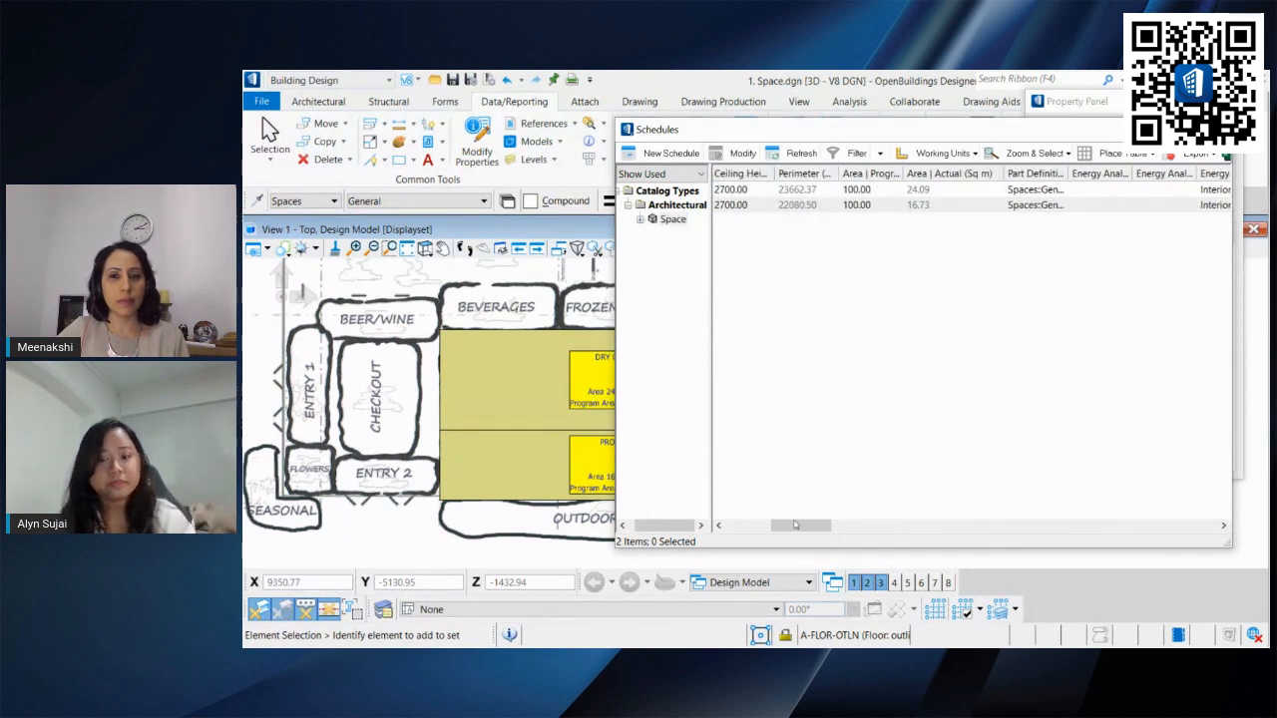
left_click_drag(795, 526, 848, 526)
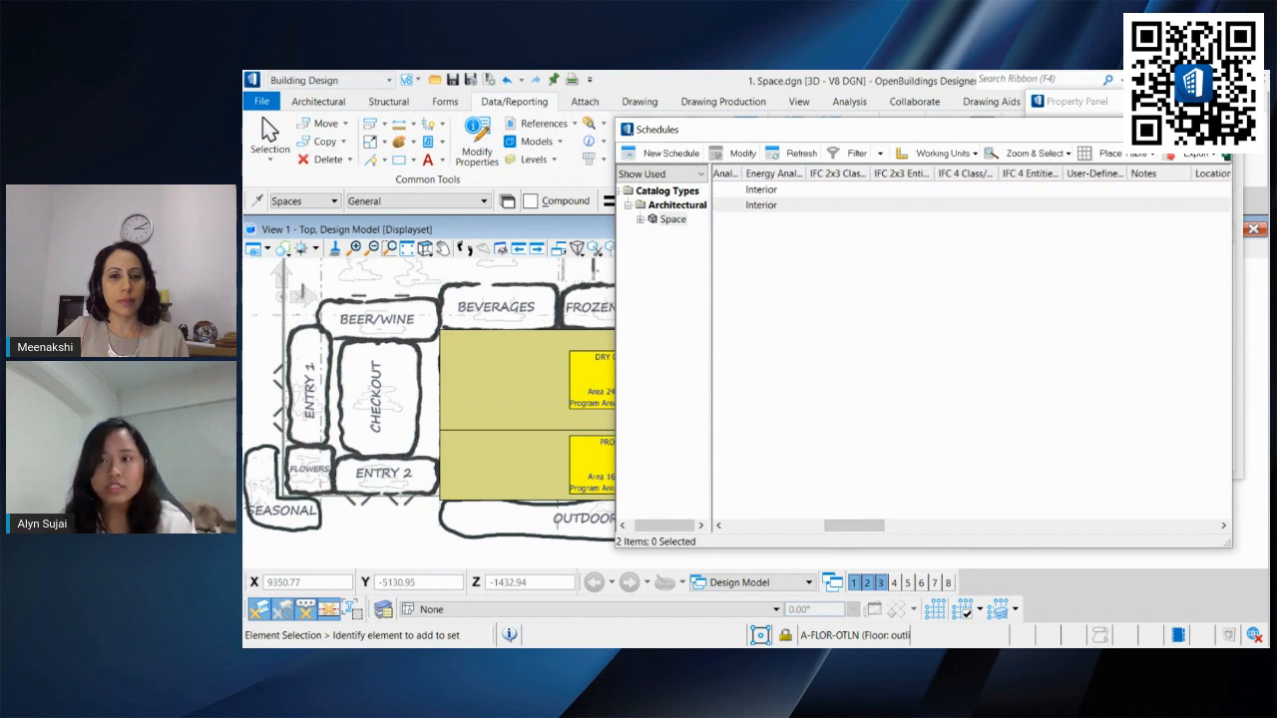
left_click(1214, 130)
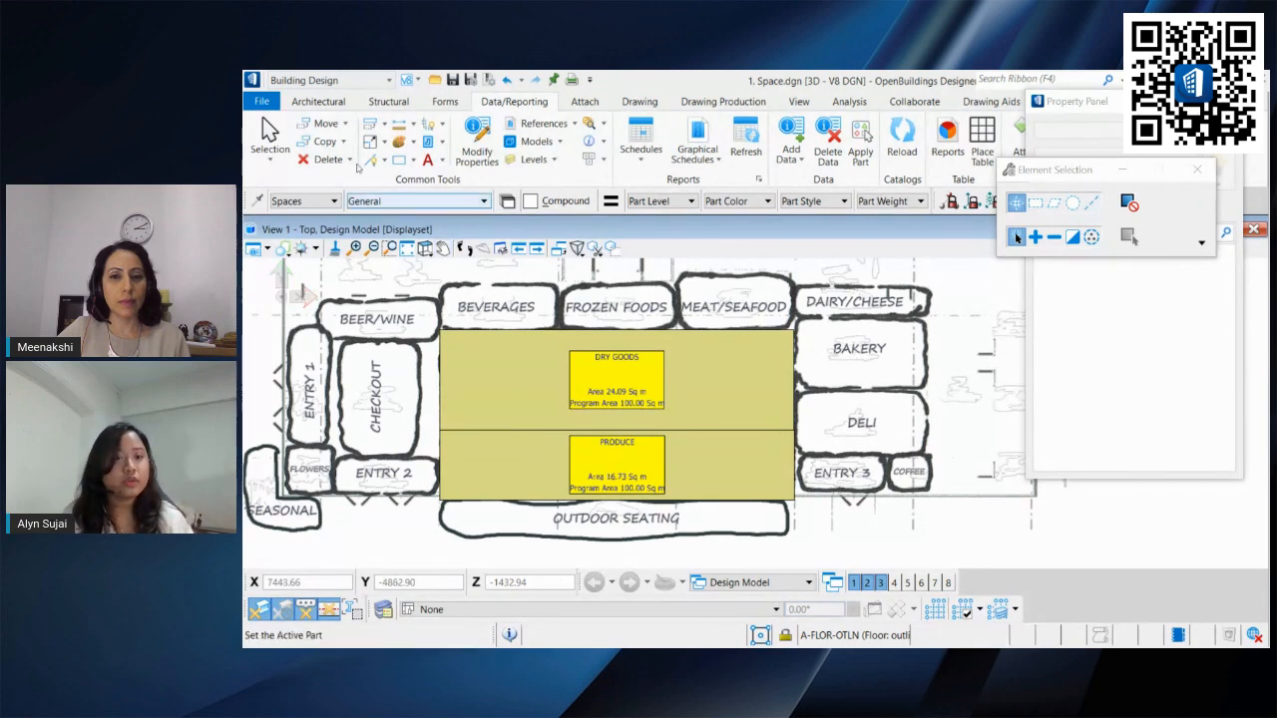
left_click(318, 102)
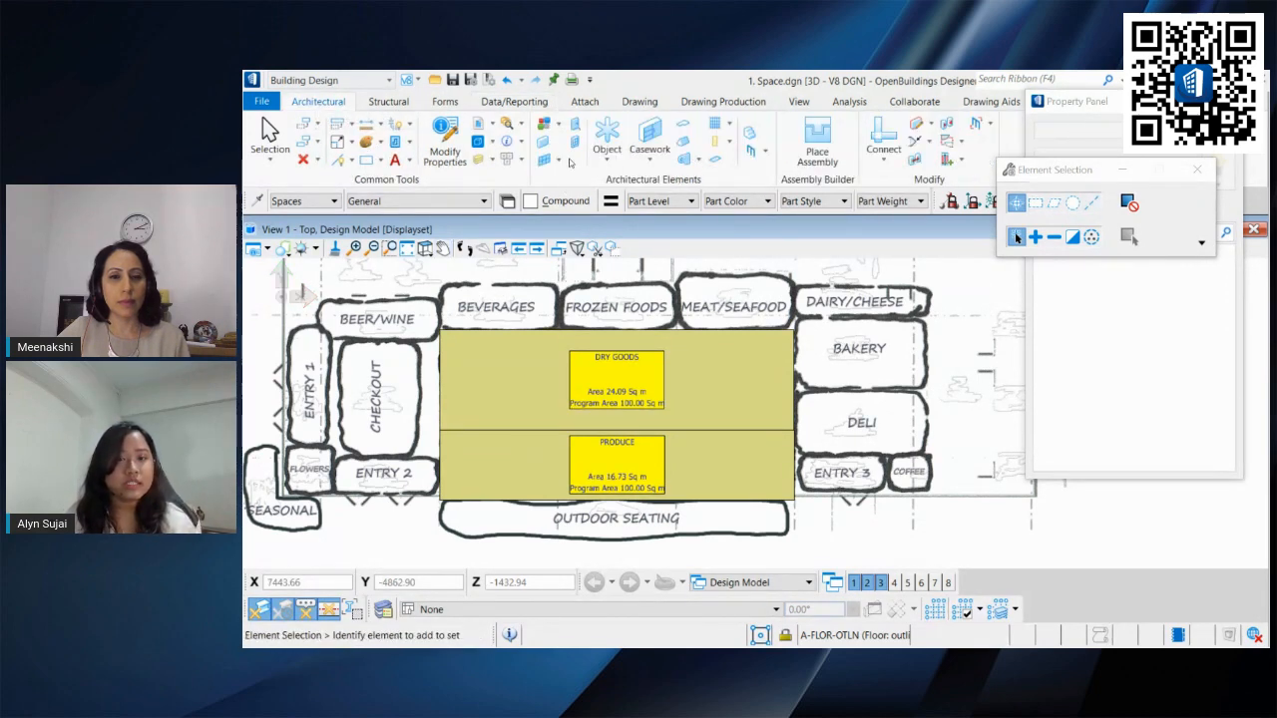
Step: Start the Place Wall tool and choose the *New Default Interior Wall* wall type
left_click(543, 143)
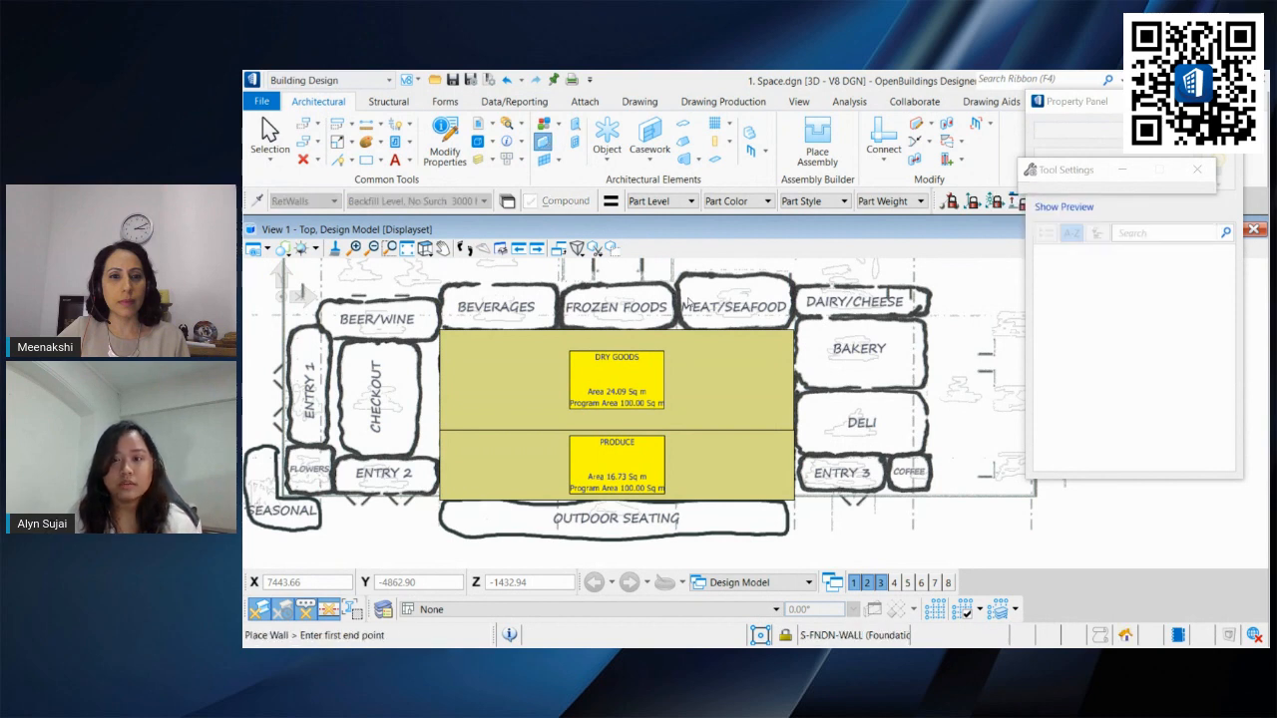
left_click_drag(1041, 174, 1014, 499)
left_click(1107, 176)
scroll(1169, 421, "down", 5)
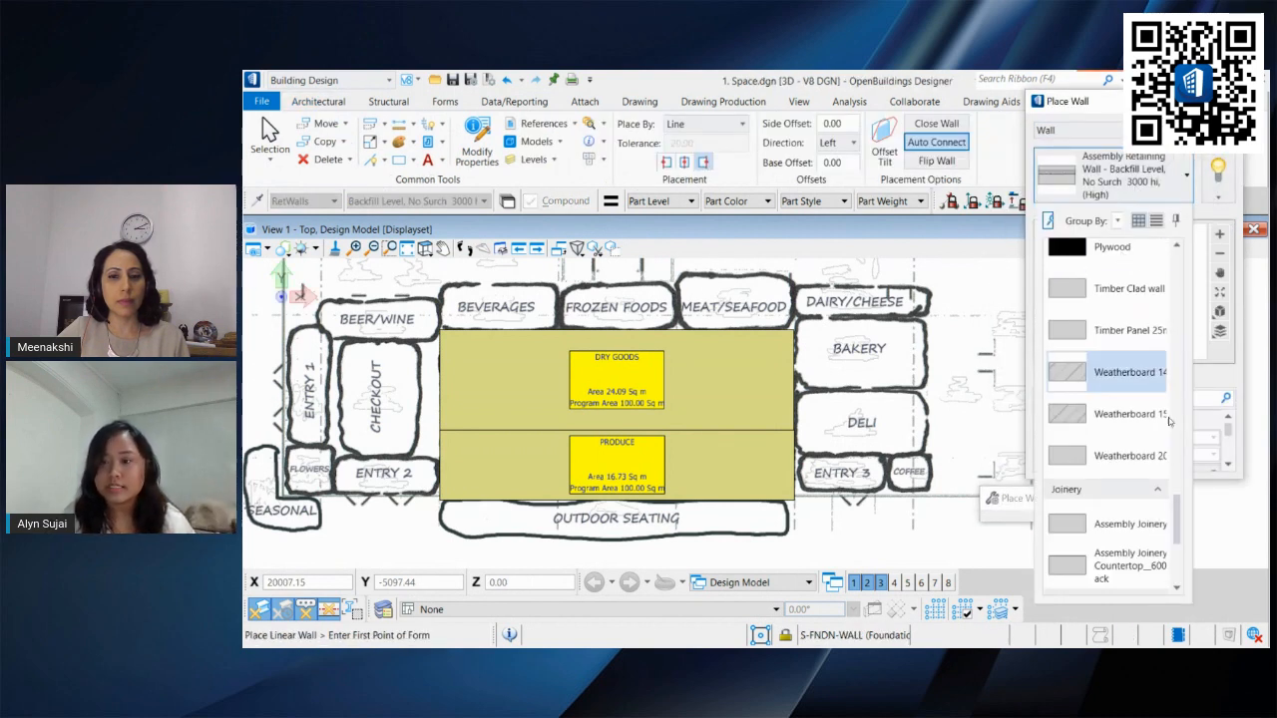
scroll(1169, 421, "up", 5)
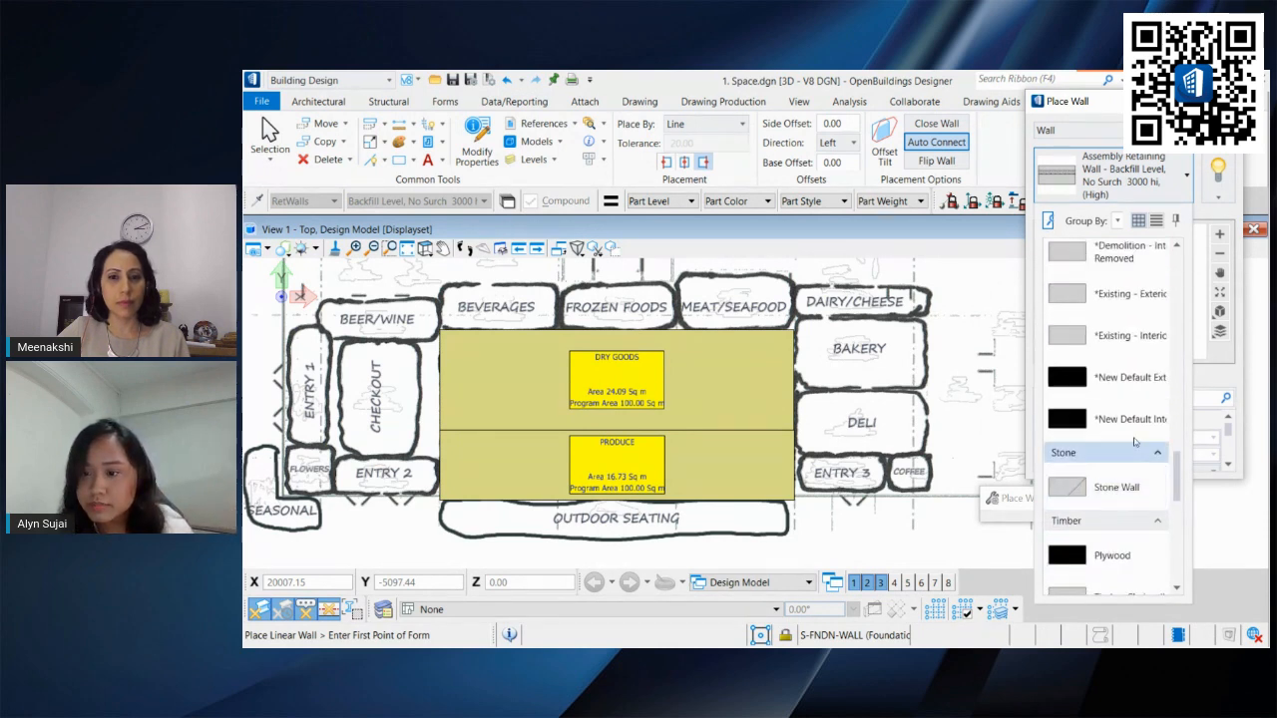
left_click(1127, 419)
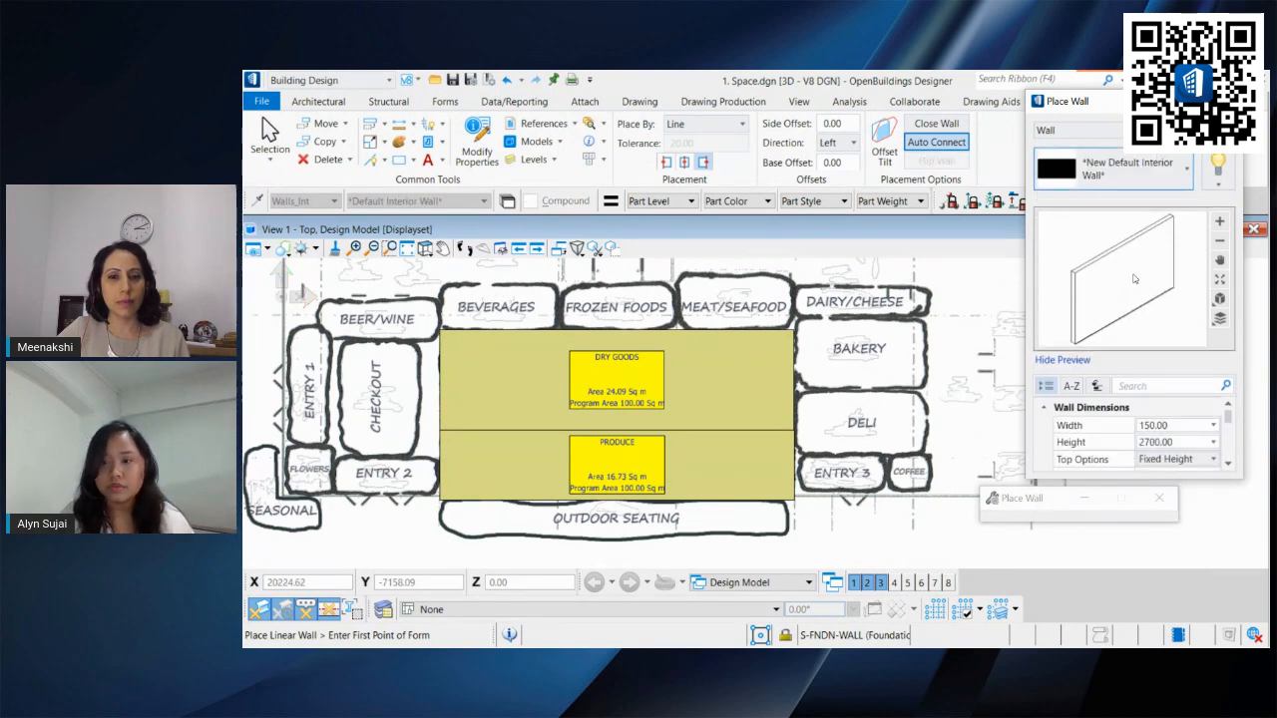
Step: Place interior walls around the dry goods space using the From Space placement method
left_click(732, 127)
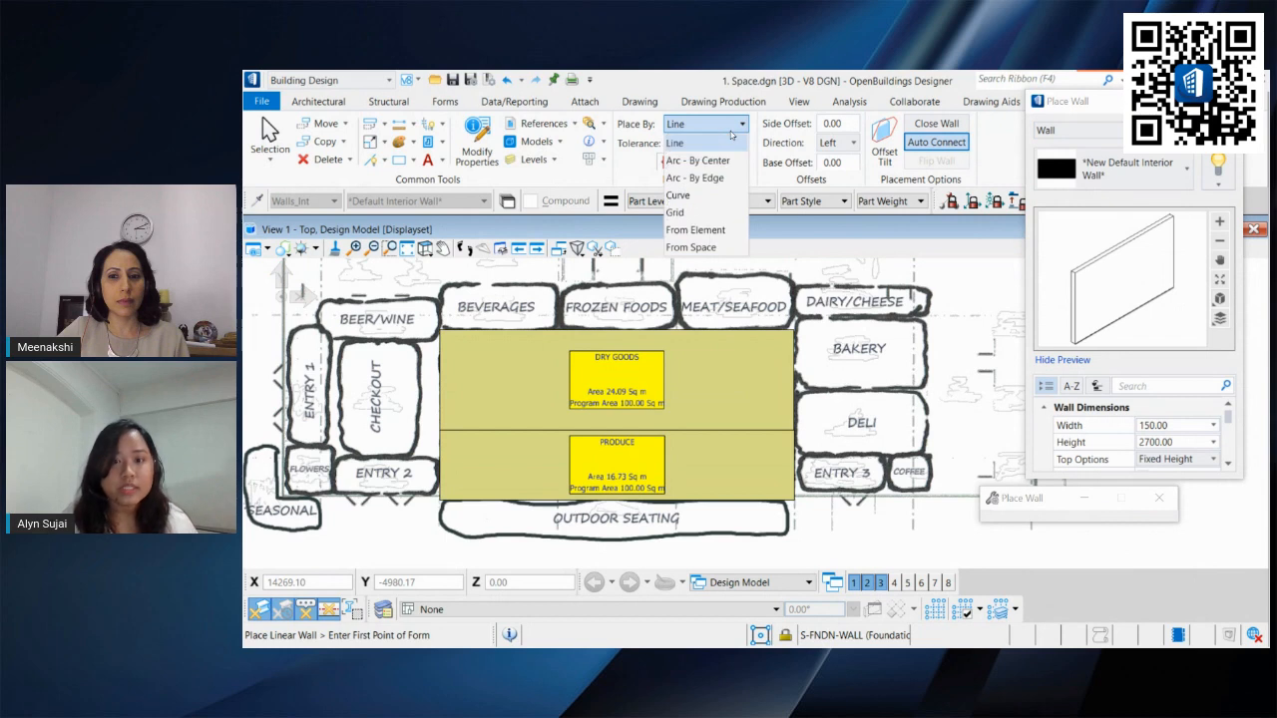
left_click(712, 249)
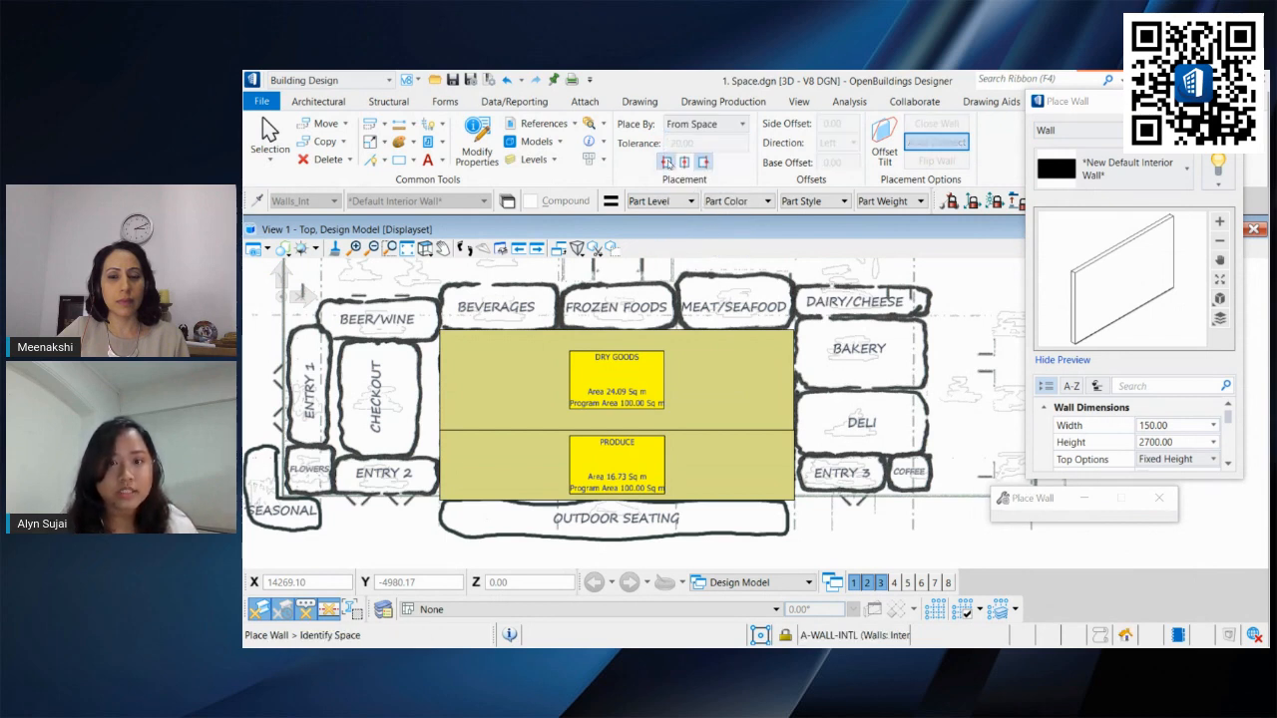
left_click(479, 333)
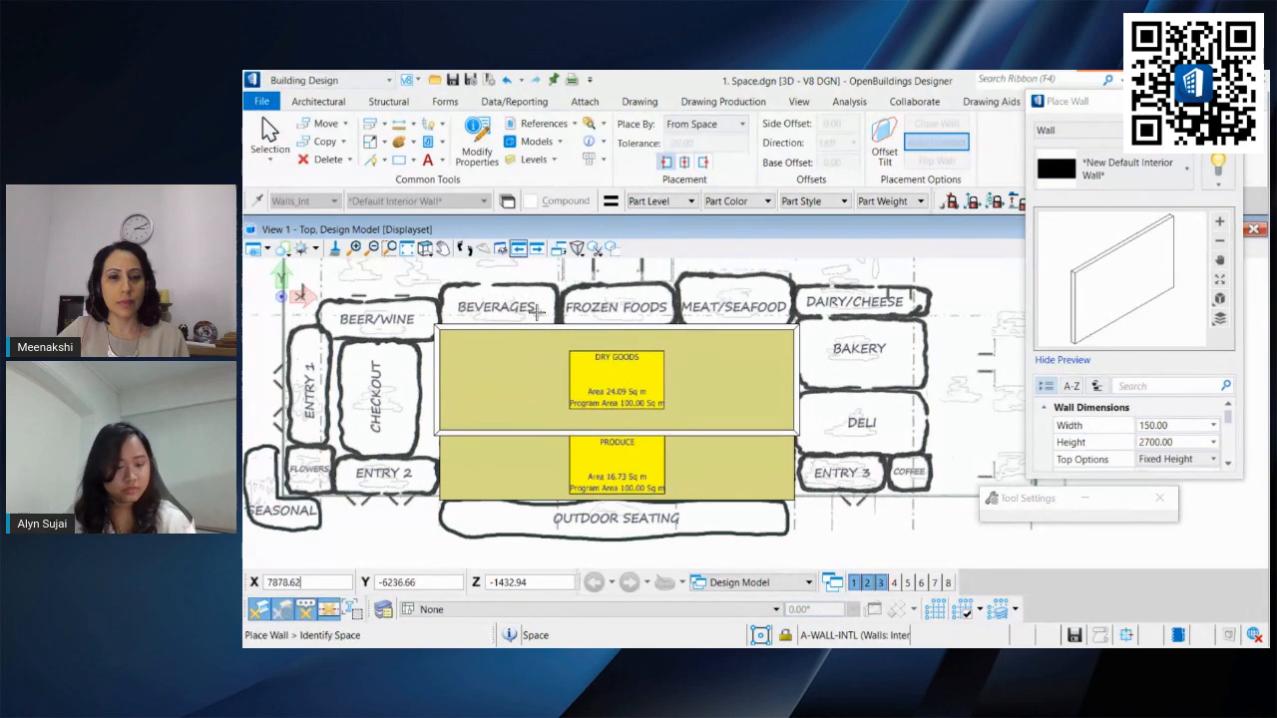
left_click(703, 162)
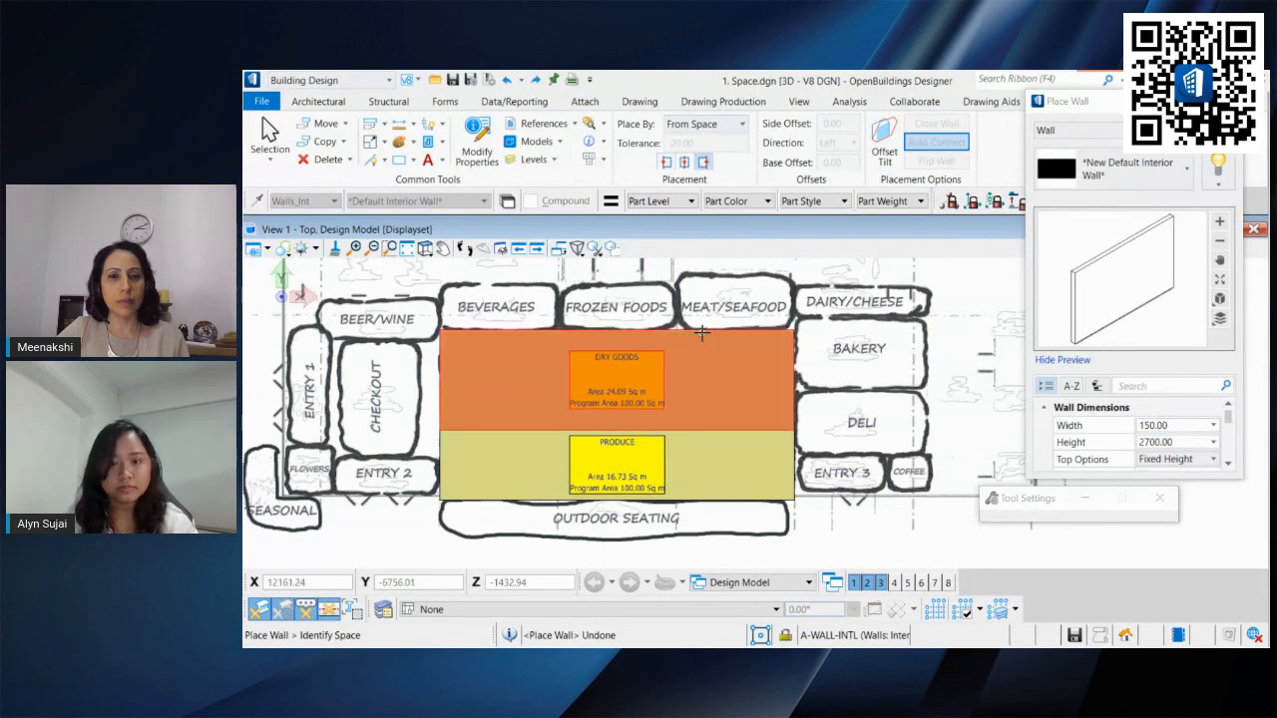
middle_click_drag(628, 455, 640, 419, "shift")
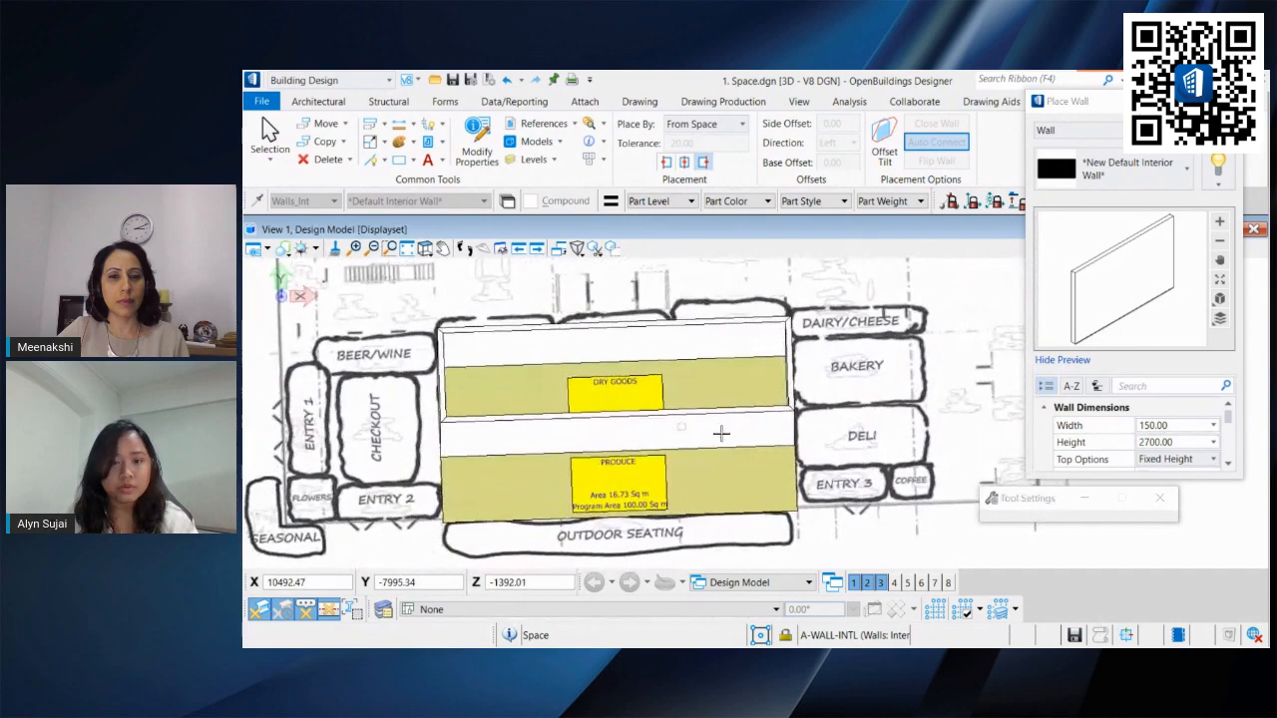
right_click(726, 435, "shift")
left_click(725, 434)
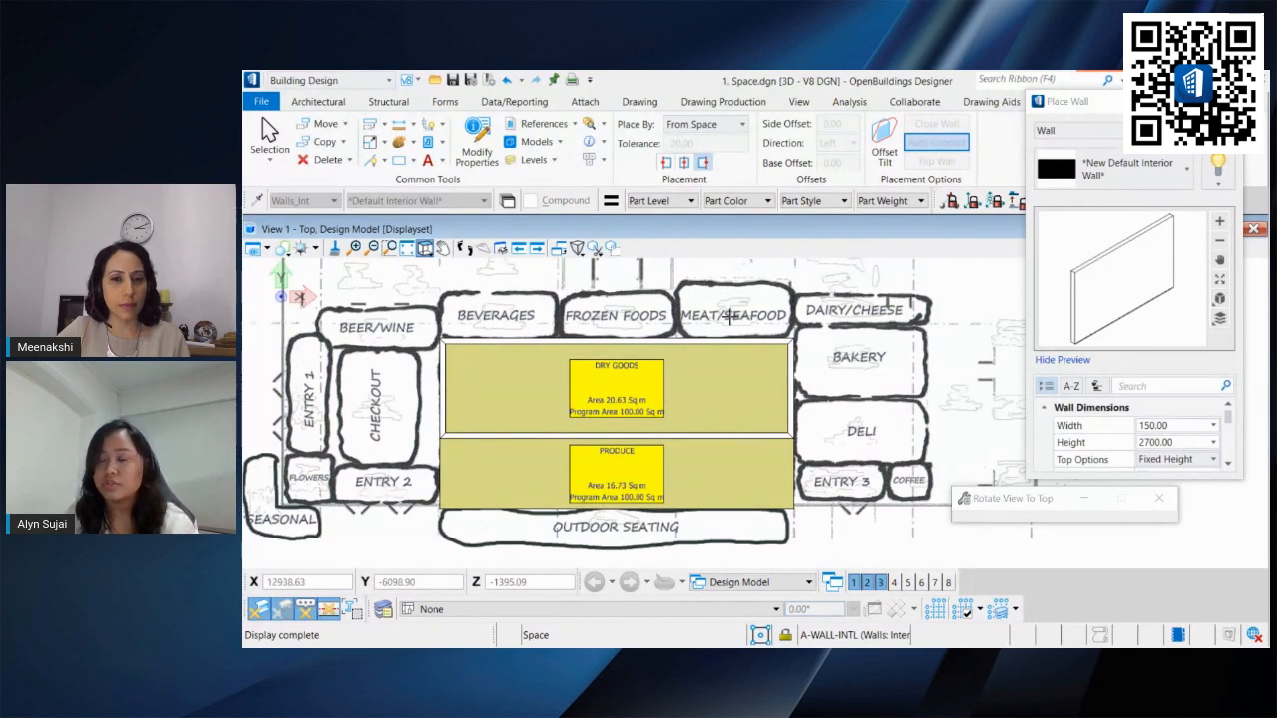
Step: Open the schedules and display the Wall catalog type list of placed walls
left_click(513, 101)
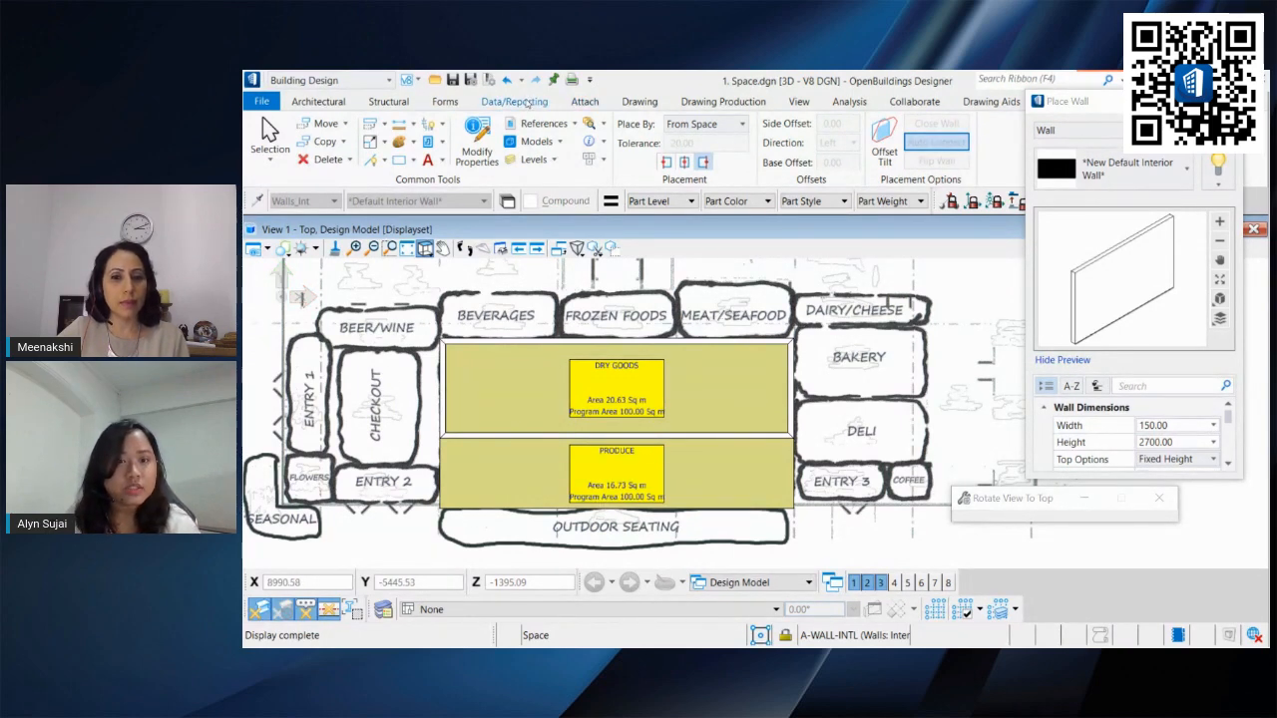
left_click(640, 130)
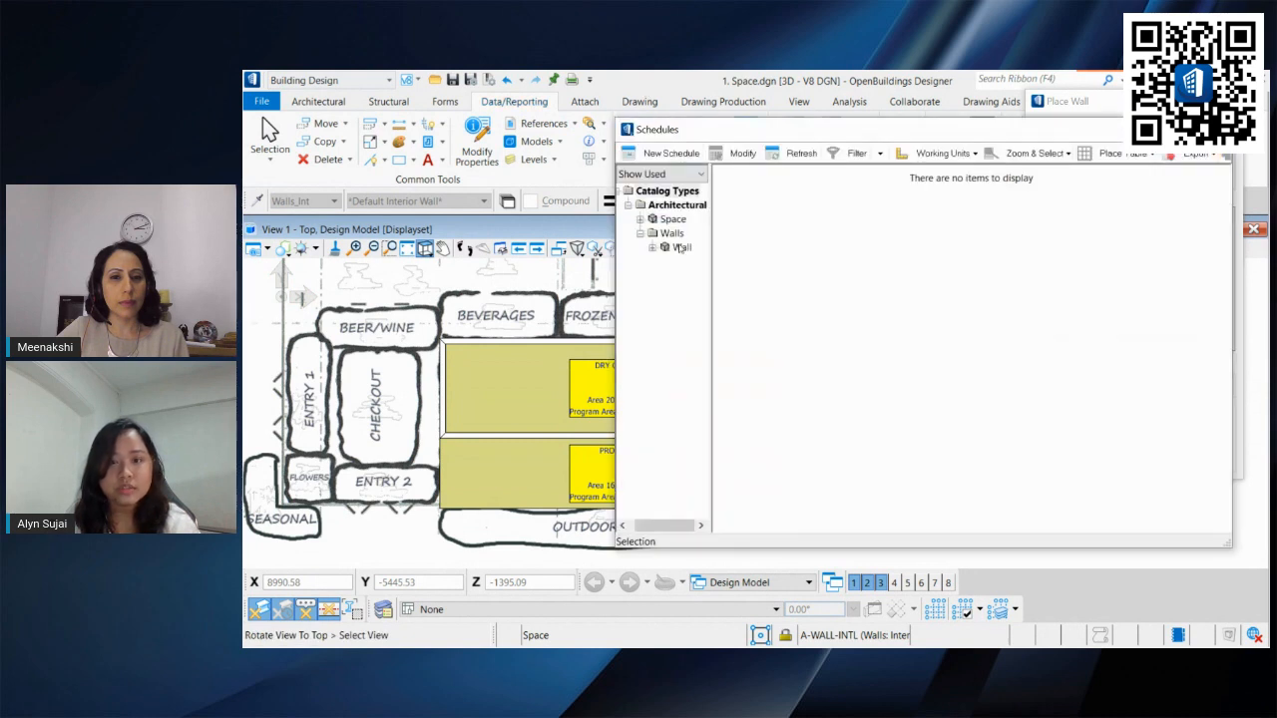
left_click(679, 248)
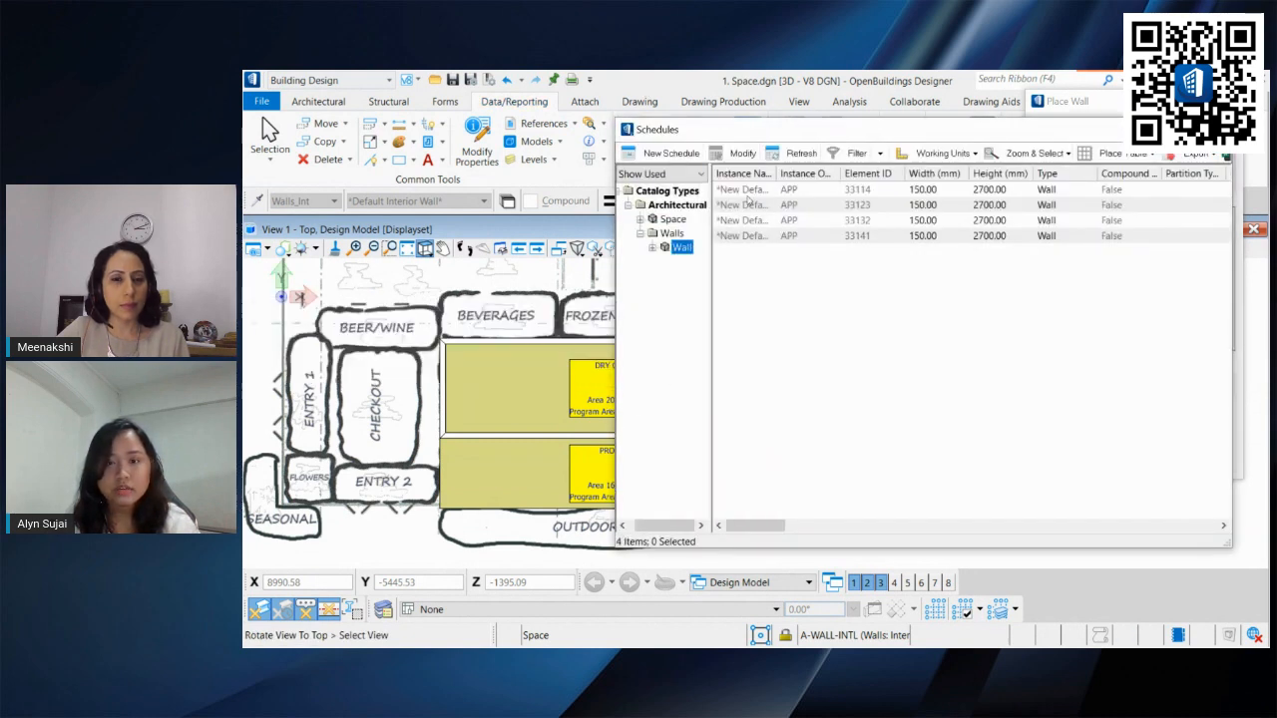
left_click_drag(777, 174, 881, 176)
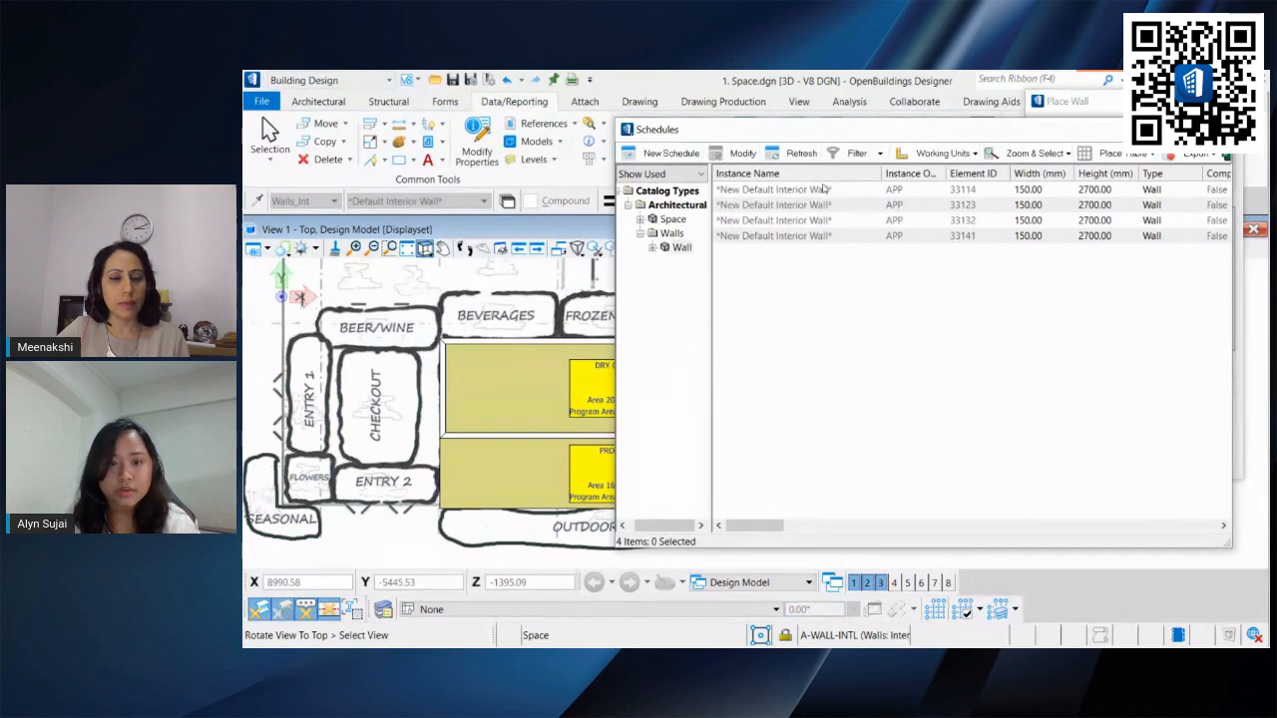
left_click_drag(842, 136, 766, 129)
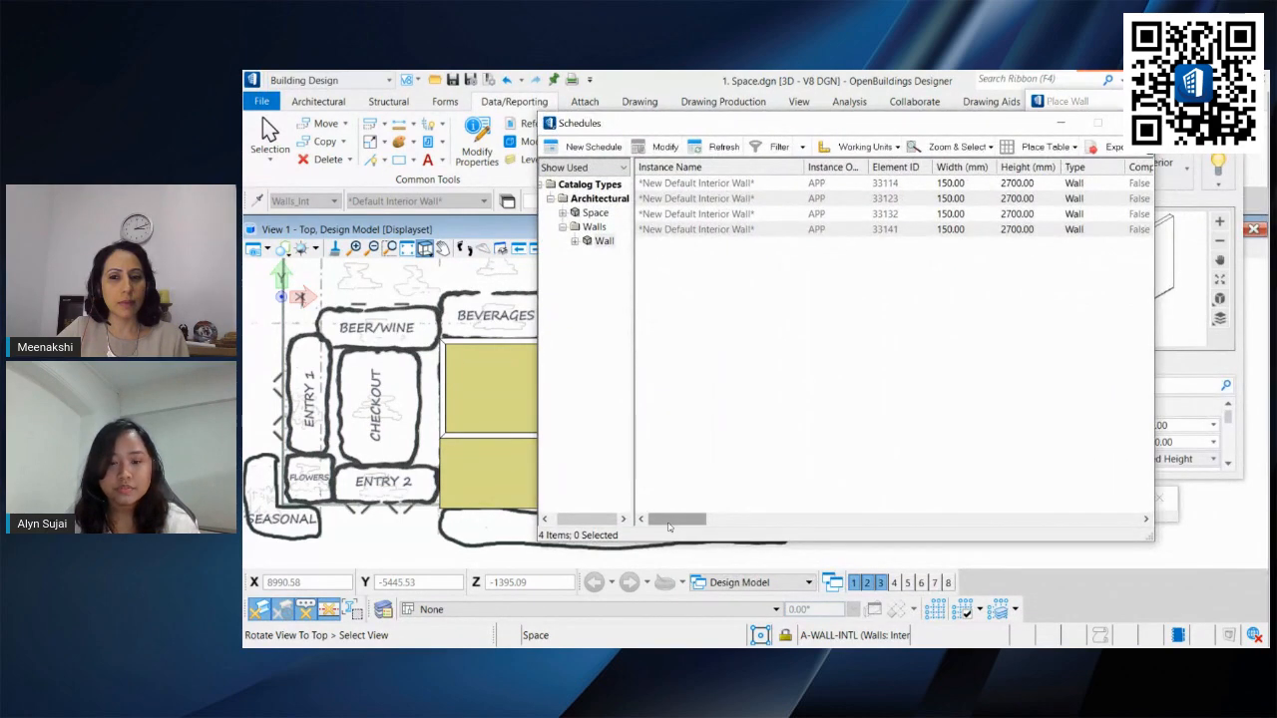
left_click_drag(679, 519, 703, 519)
Step: Set the height of all four walls to 3000 mm in the wall schedule, then close it
left_click(803, 184)
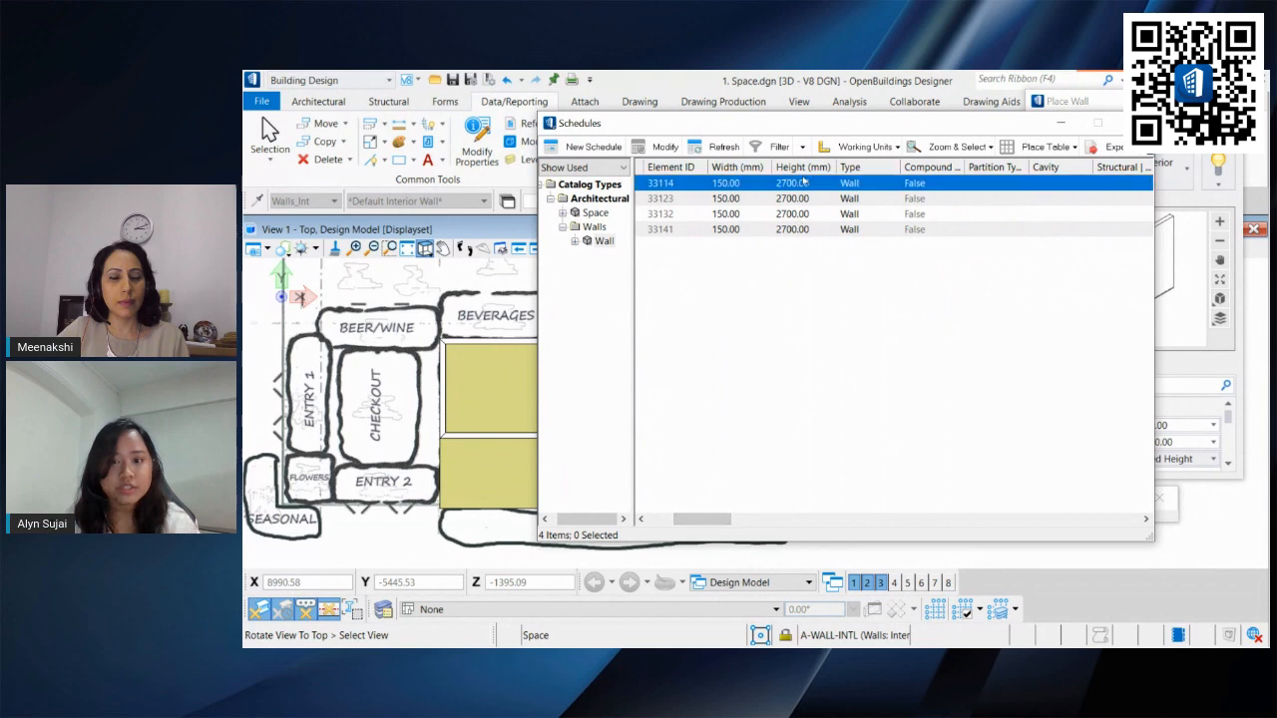
right_click(804, 229)
left_click(801, 187)
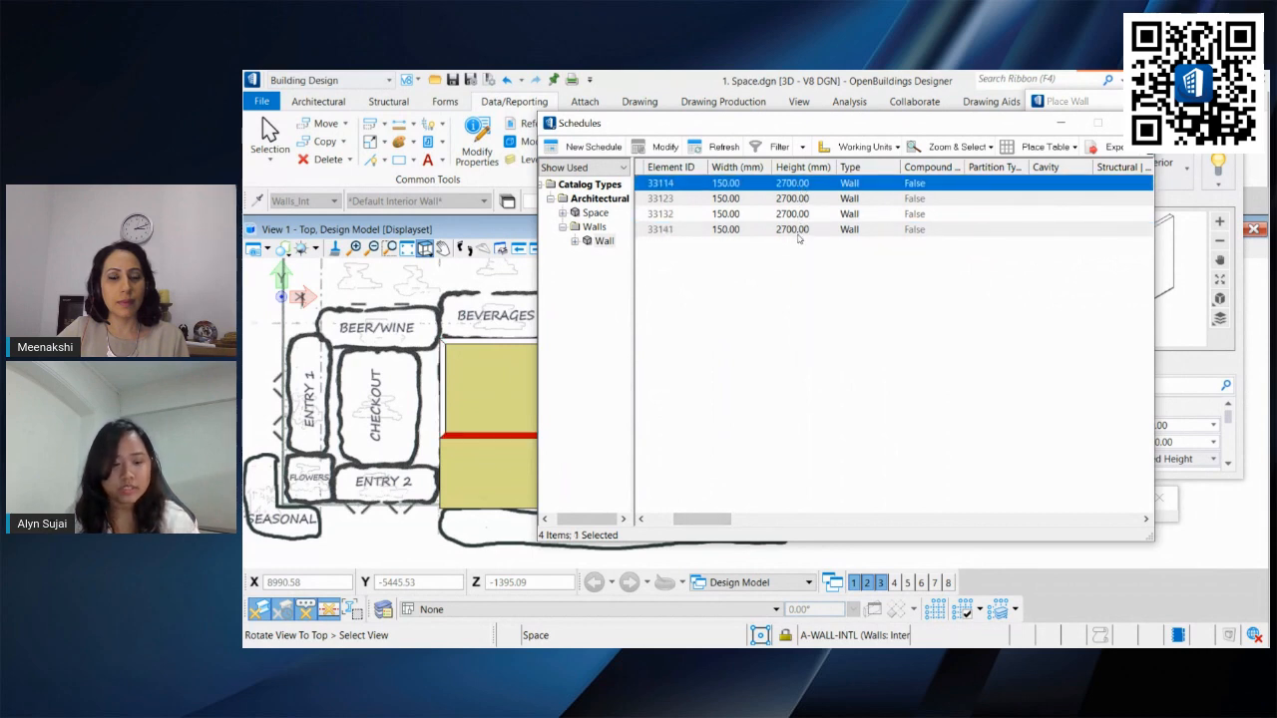
left_click(801, 229, "shift")
right_click(802, 232)
left_click(847, 259)
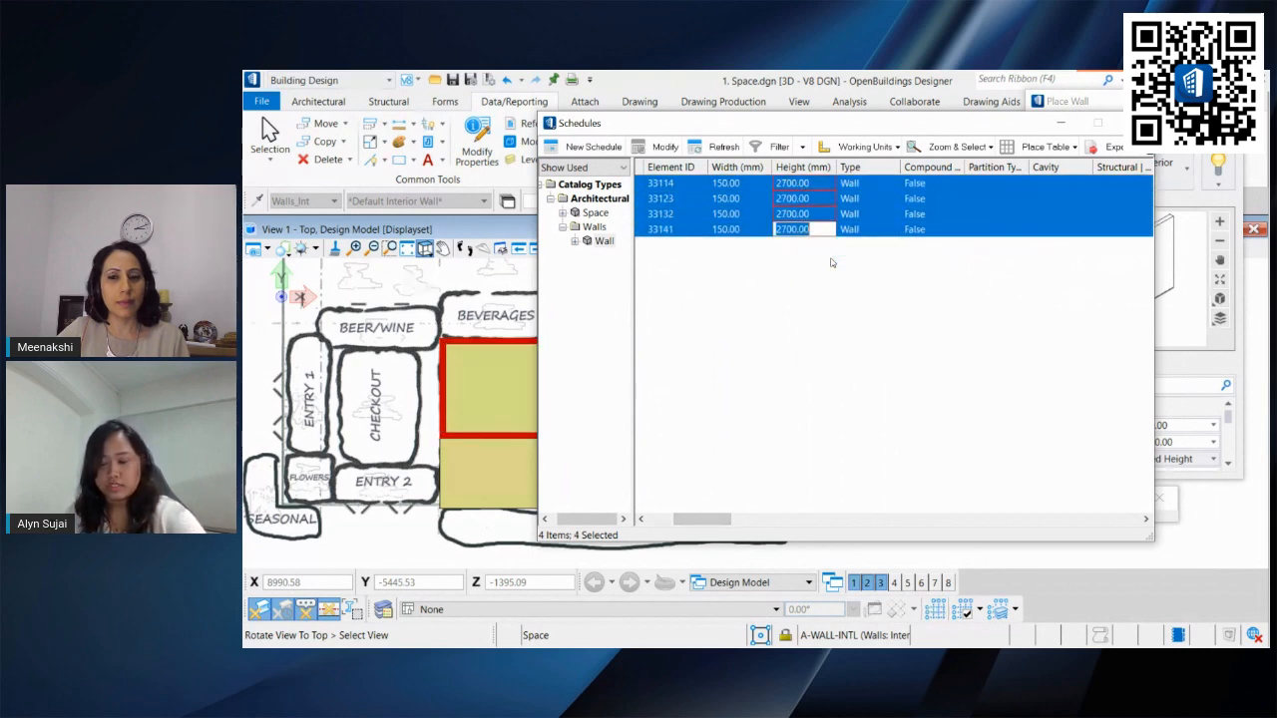
key("Return")
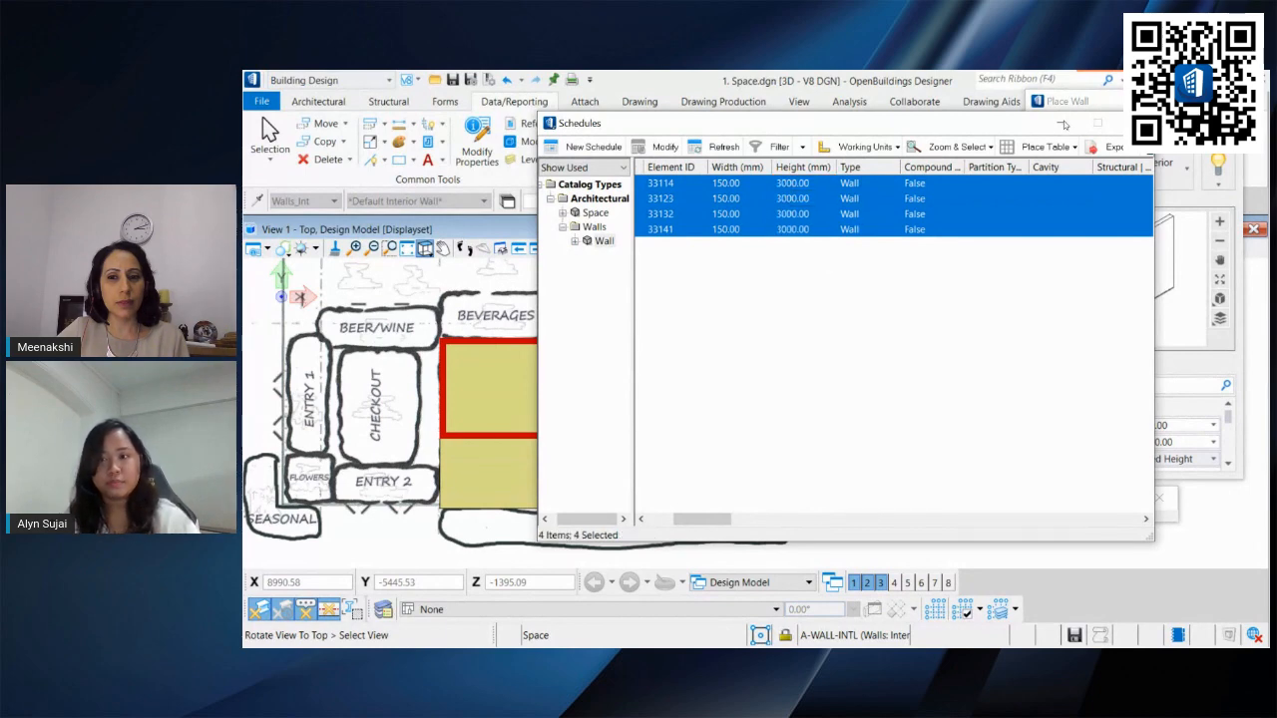
left_click(1134, 123)
Step: Try to place interior walls around the produce space from the space
middle_click_drag(813, 383, 712, 242, "shift")
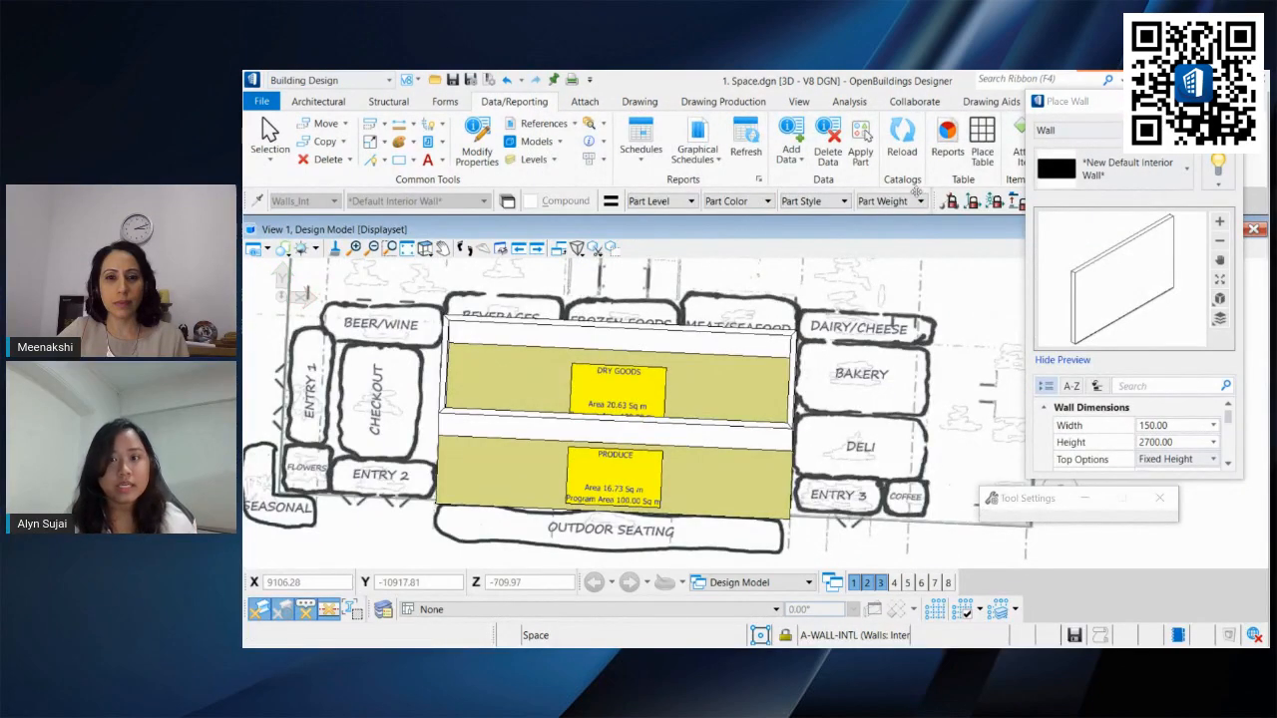
left_click_drag(1066, 102, 1057, 176)
left_click(1098, 104)
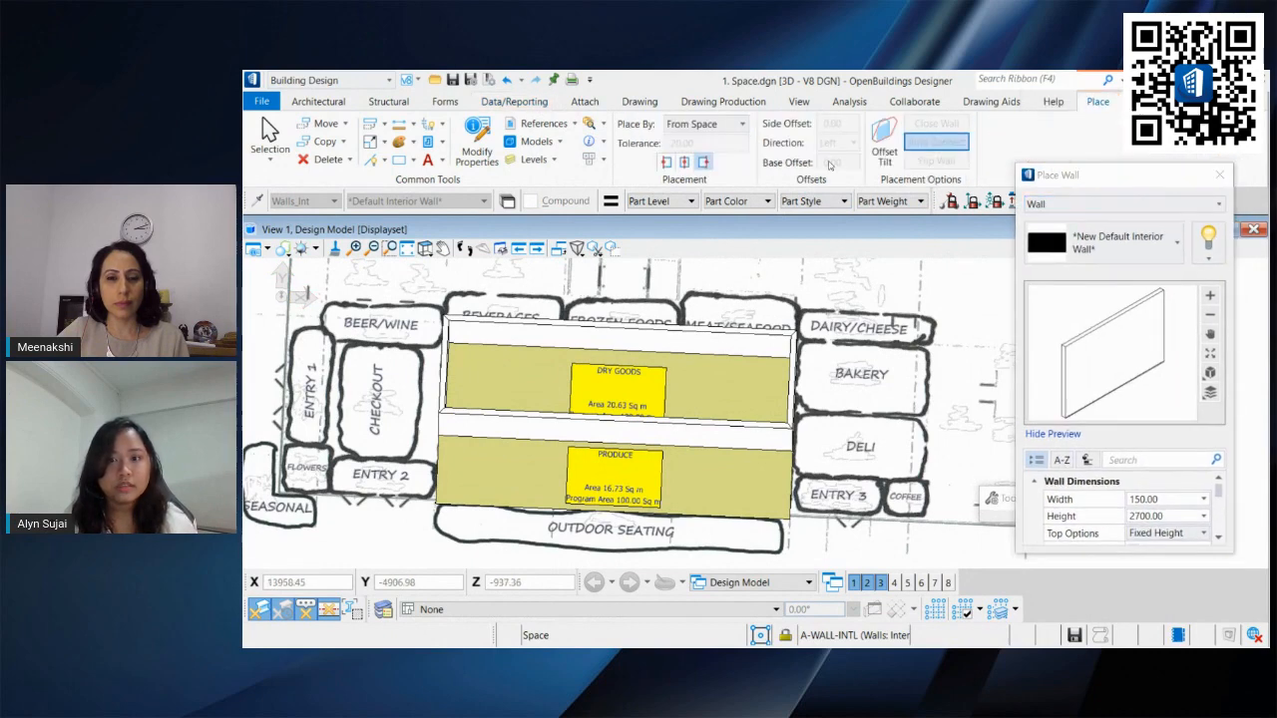
left_click(788, 469)
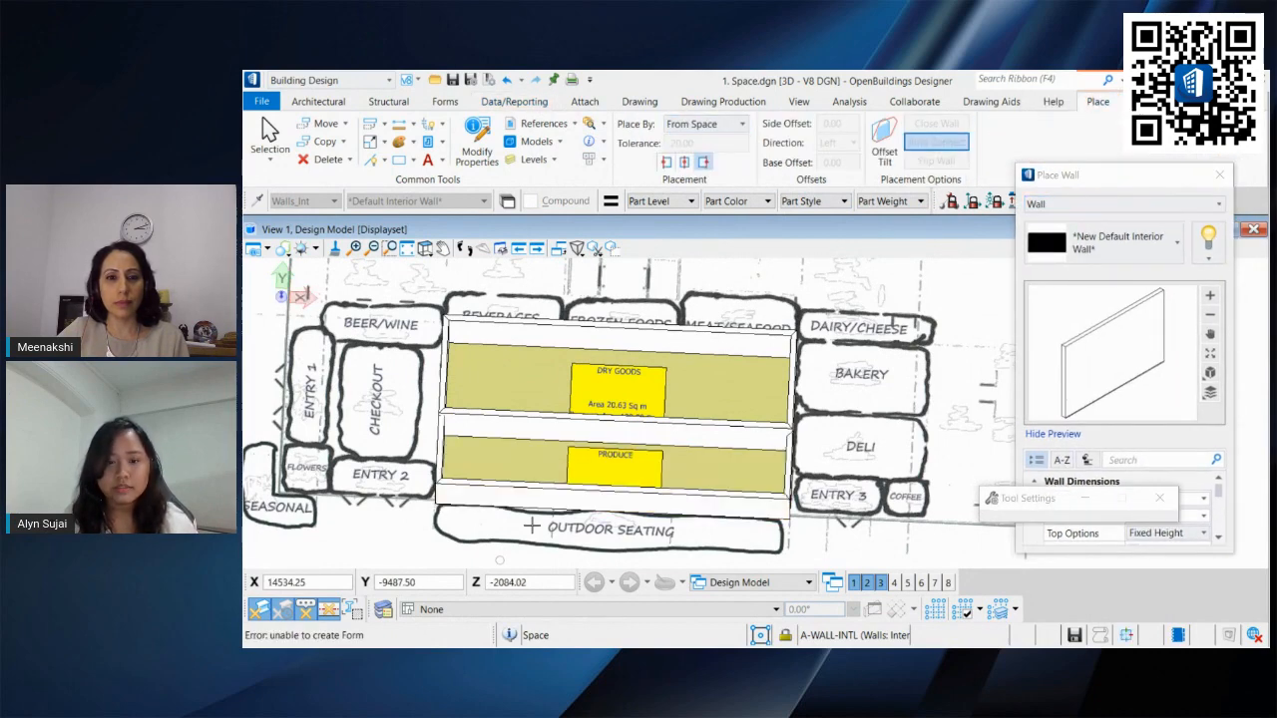
key("t")
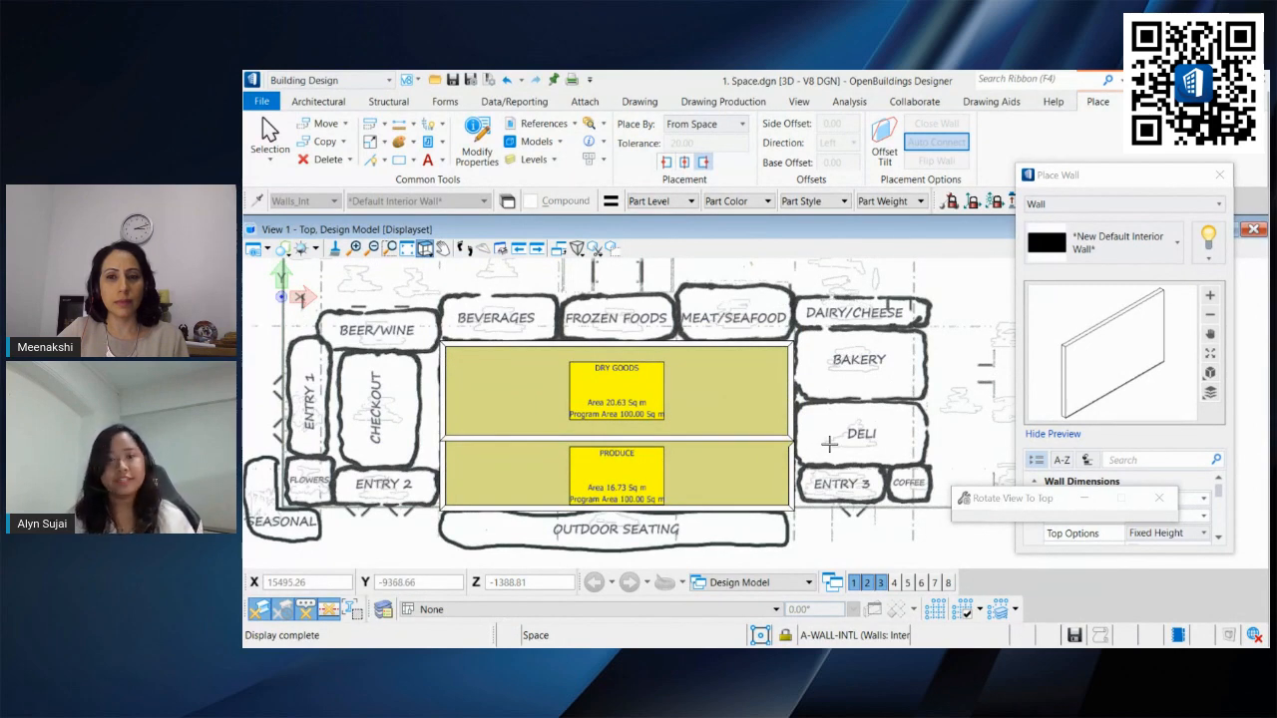
Step: Switch to the Selection tool and, in a 3D view, add all four dry goods walls to the selection
left_click(269, 133)
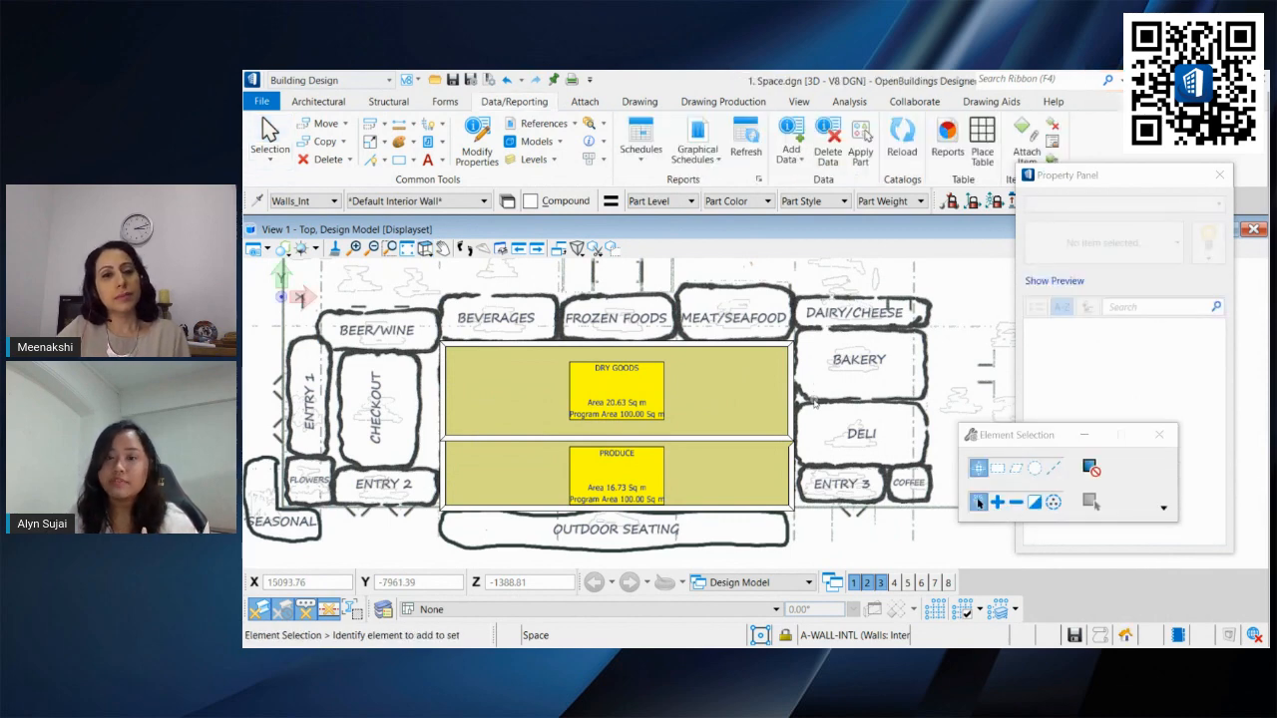
mouse_move(825, 410)
middle_mouse_down()
mouse_move(832, 453)
mouse_move(871, 487)
mouse_move(879, 475)
mouse_move(842, 404)
middle_mouse_up()
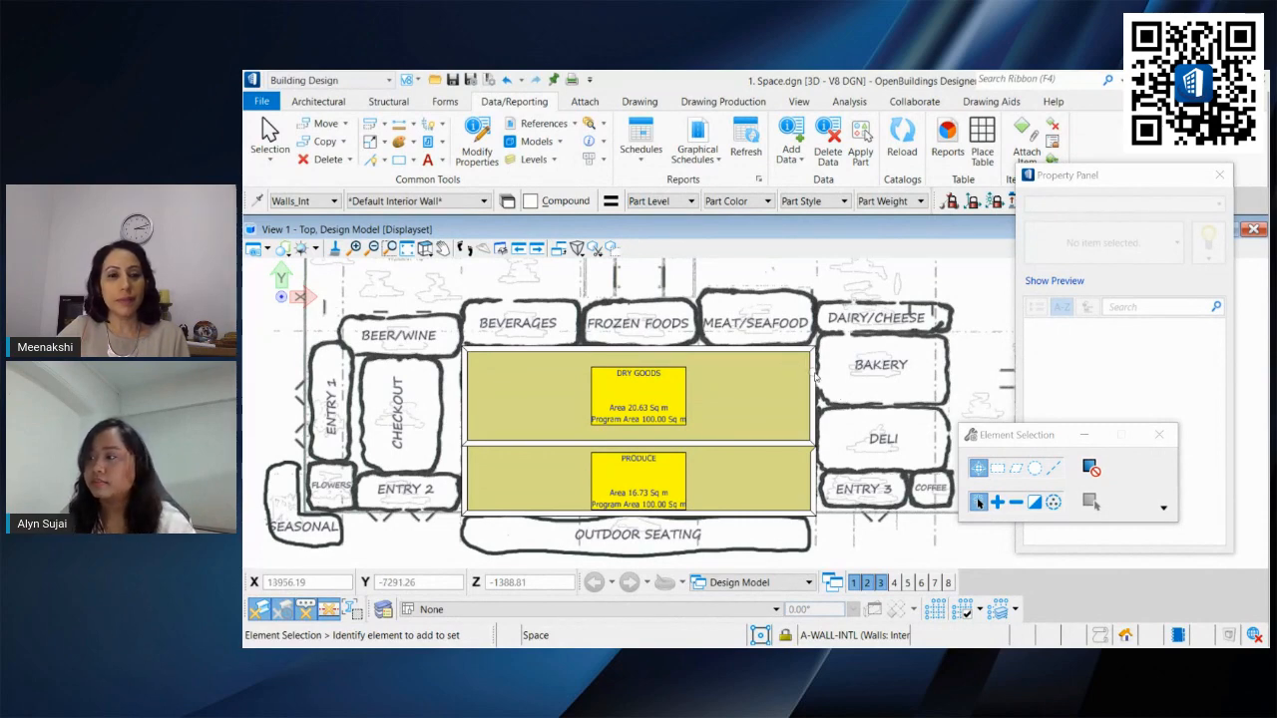
mouse_move(820, 377)
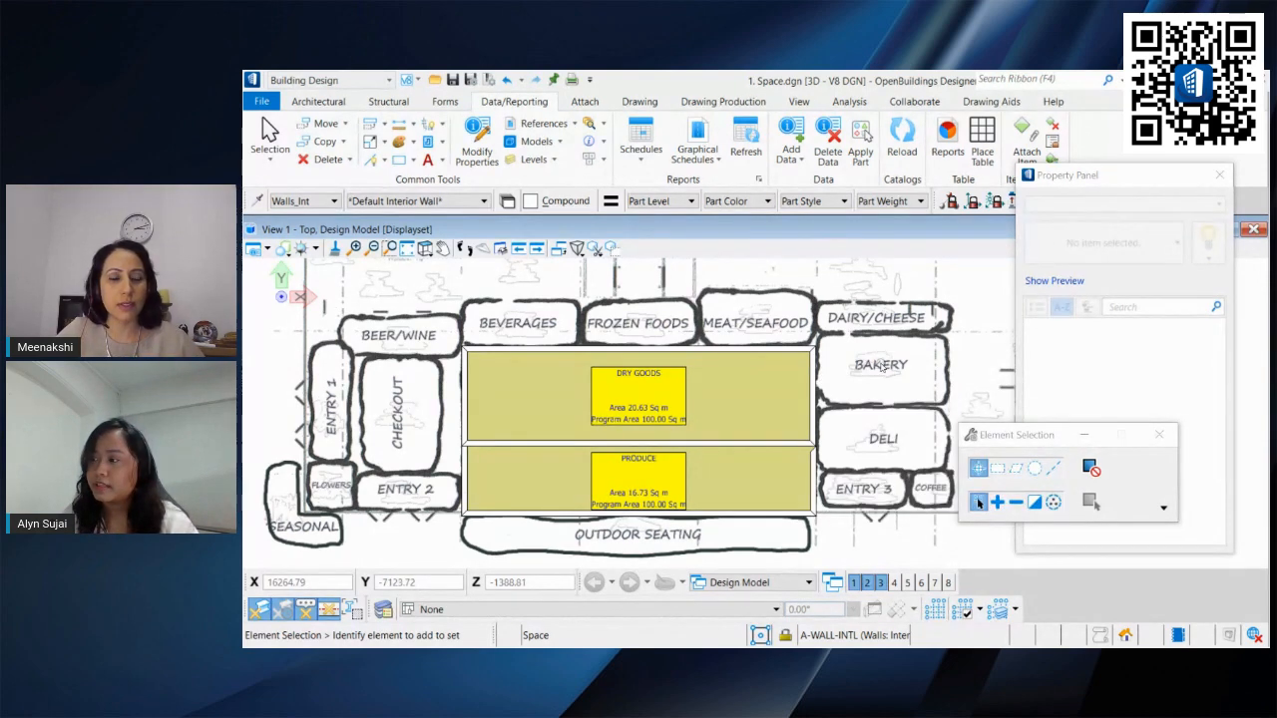
middle_click_drag(870, 404, 850, 391)
left_click(1217, 181)
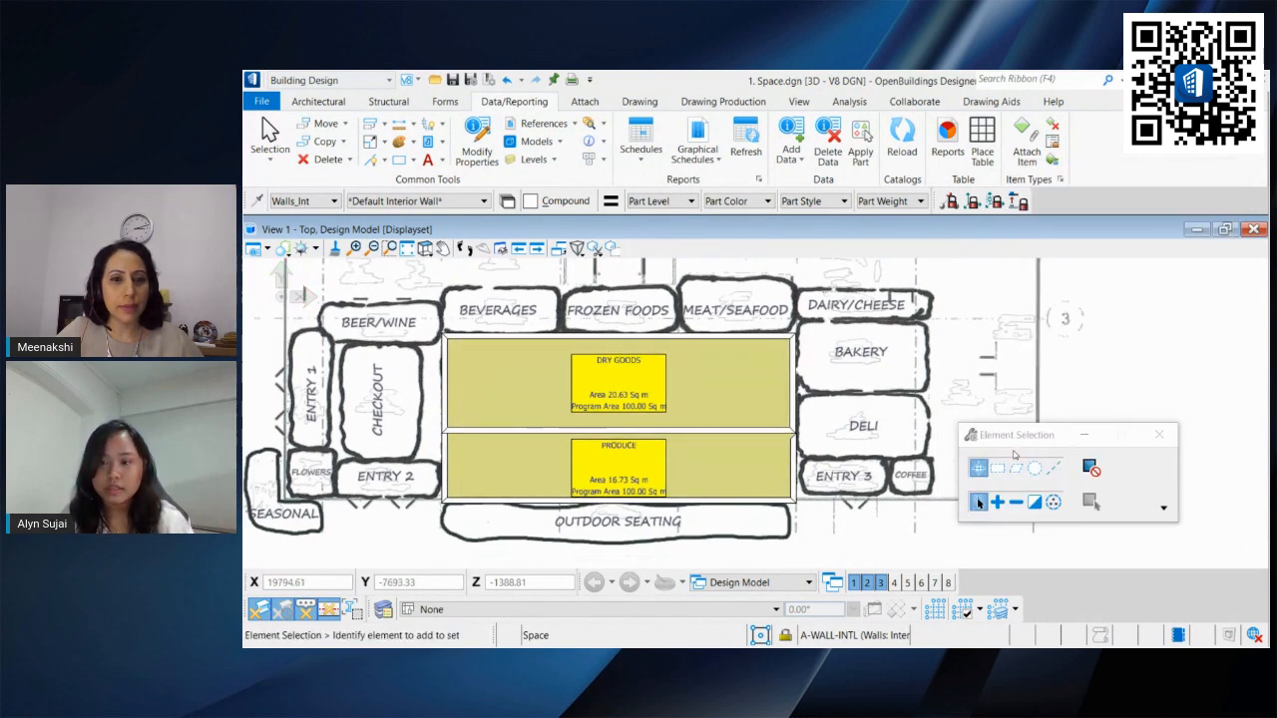
left_click_drag(1030, 441, 1020, 290)
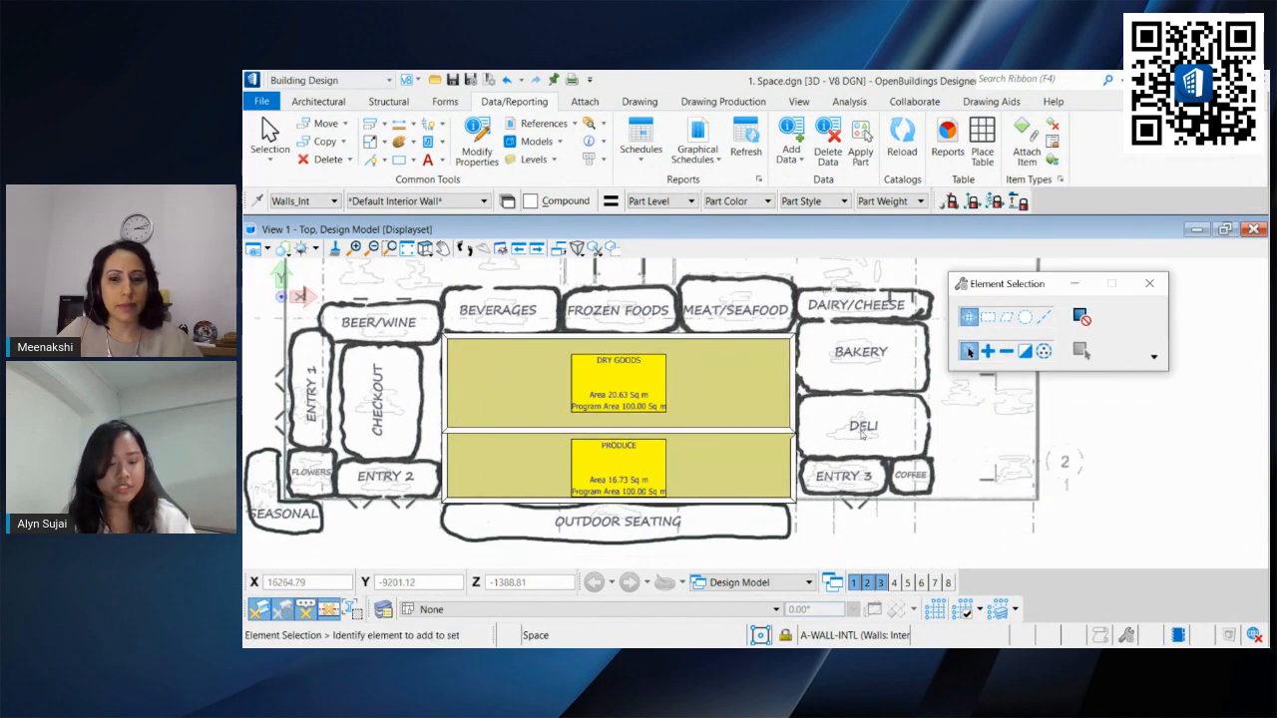
middle_click_drag(859, 469, 845, 316, "shift")
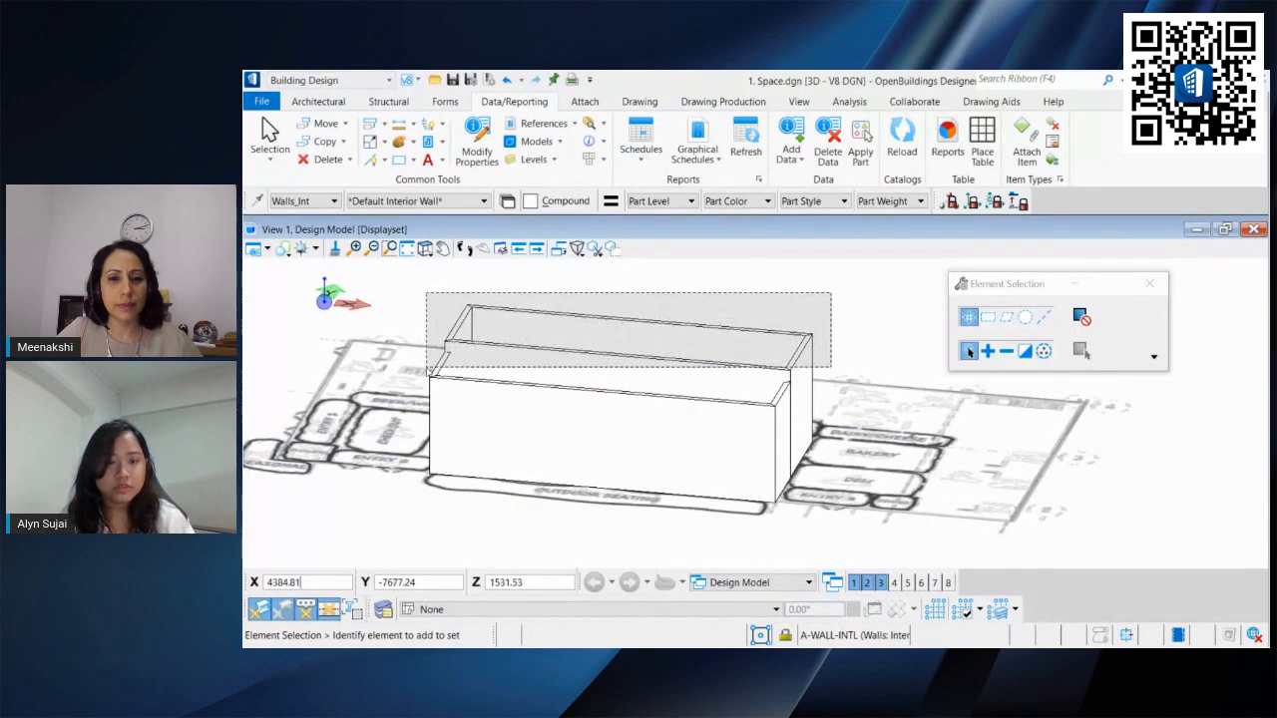
left_click(646, 334)
left_click(625, 284)
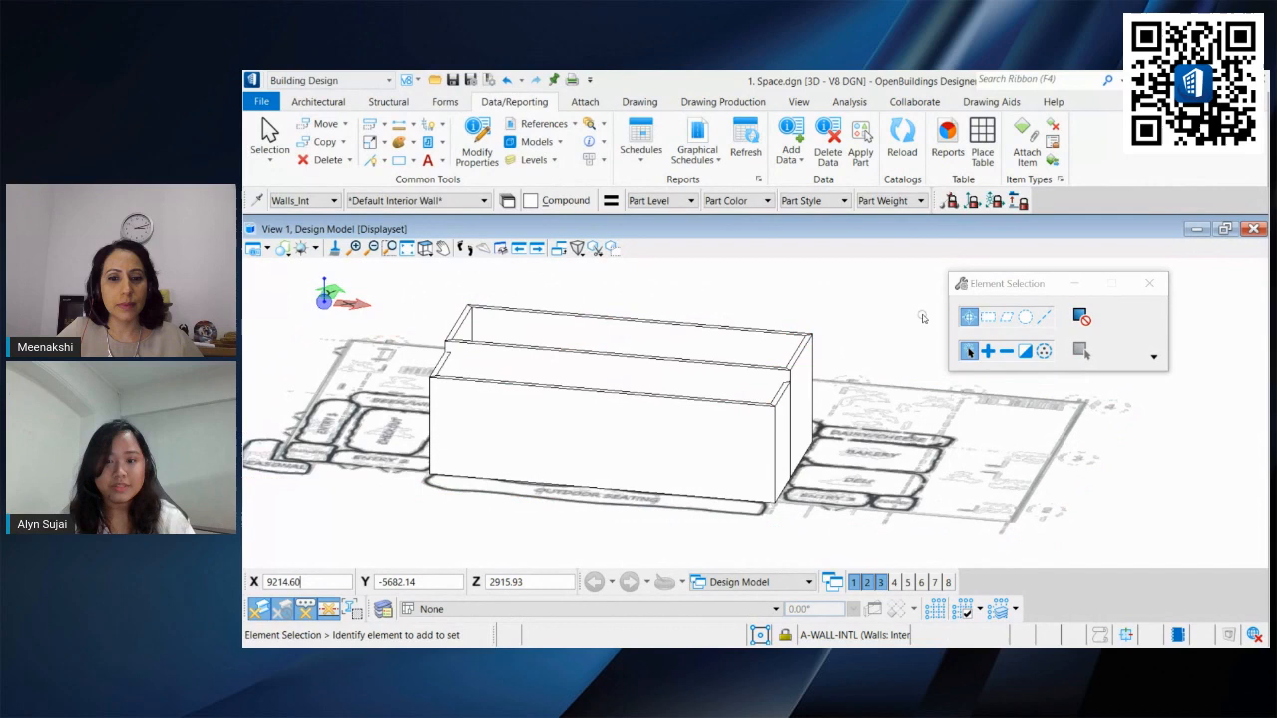
left_click(987, 350)
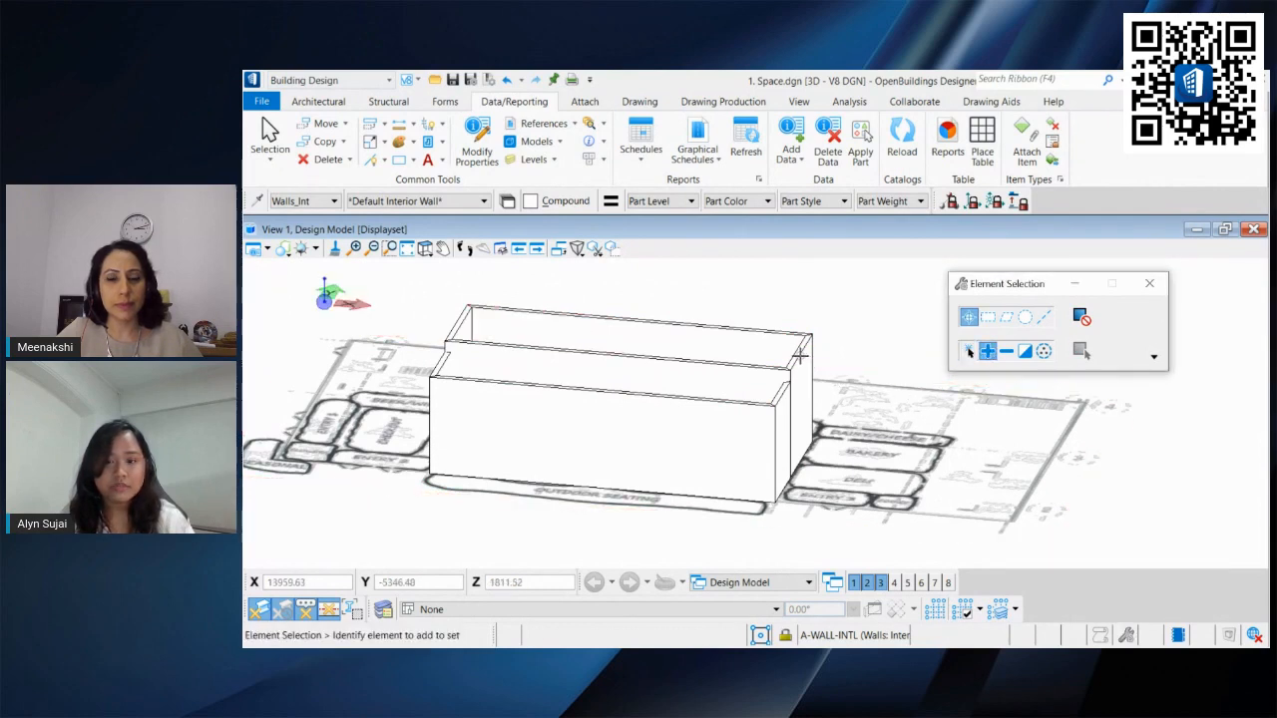
left_click(687, 361)
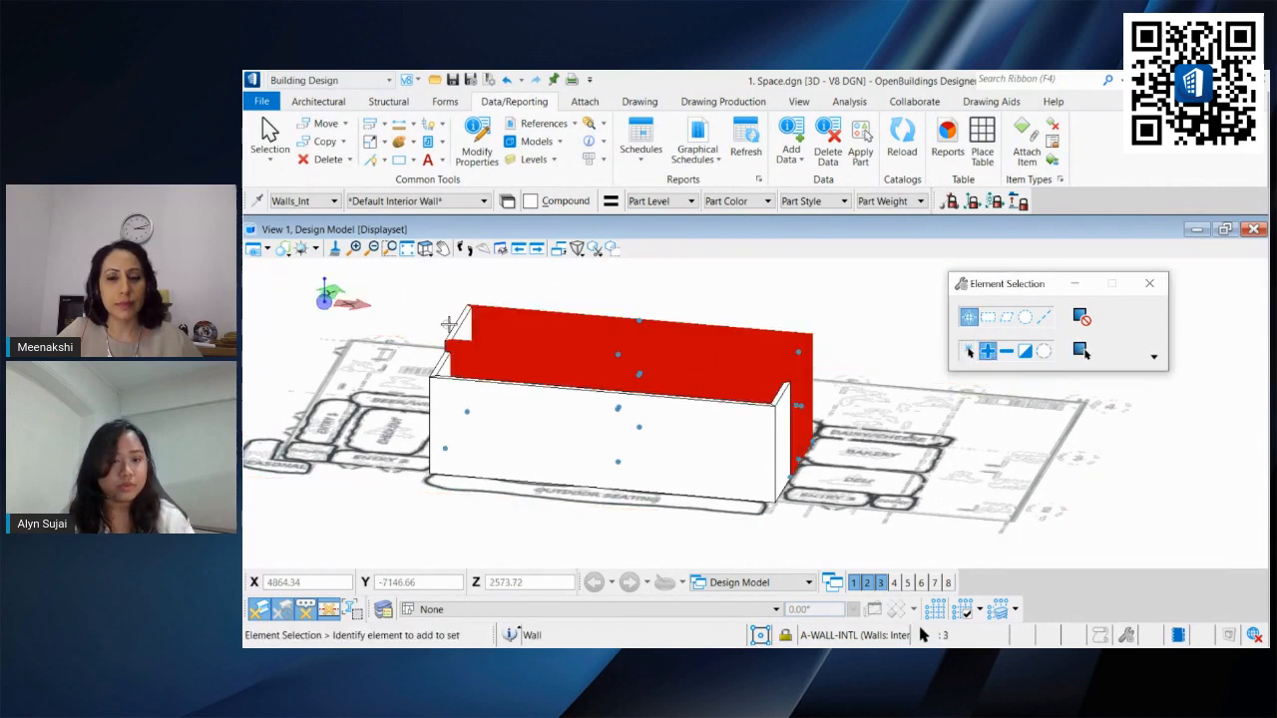
left_click(471, 379)
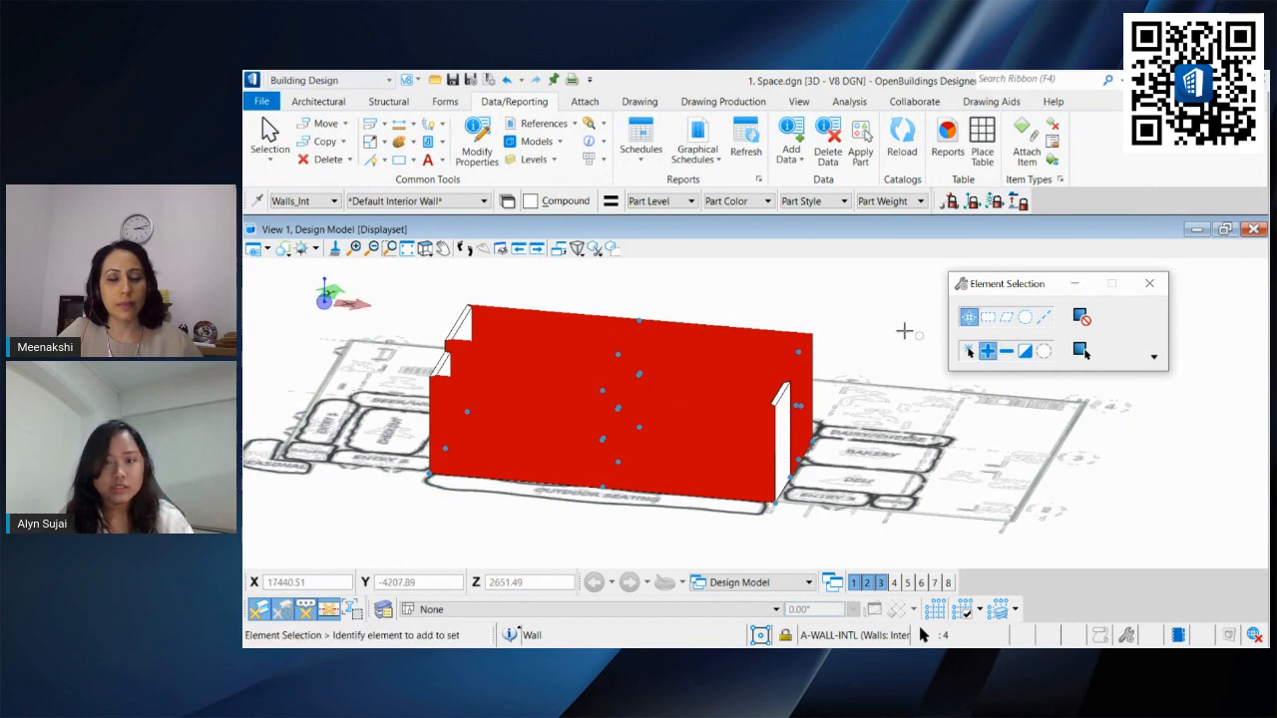
Step: Remove the right end wall from the current wall selection
left_click(988, 351)
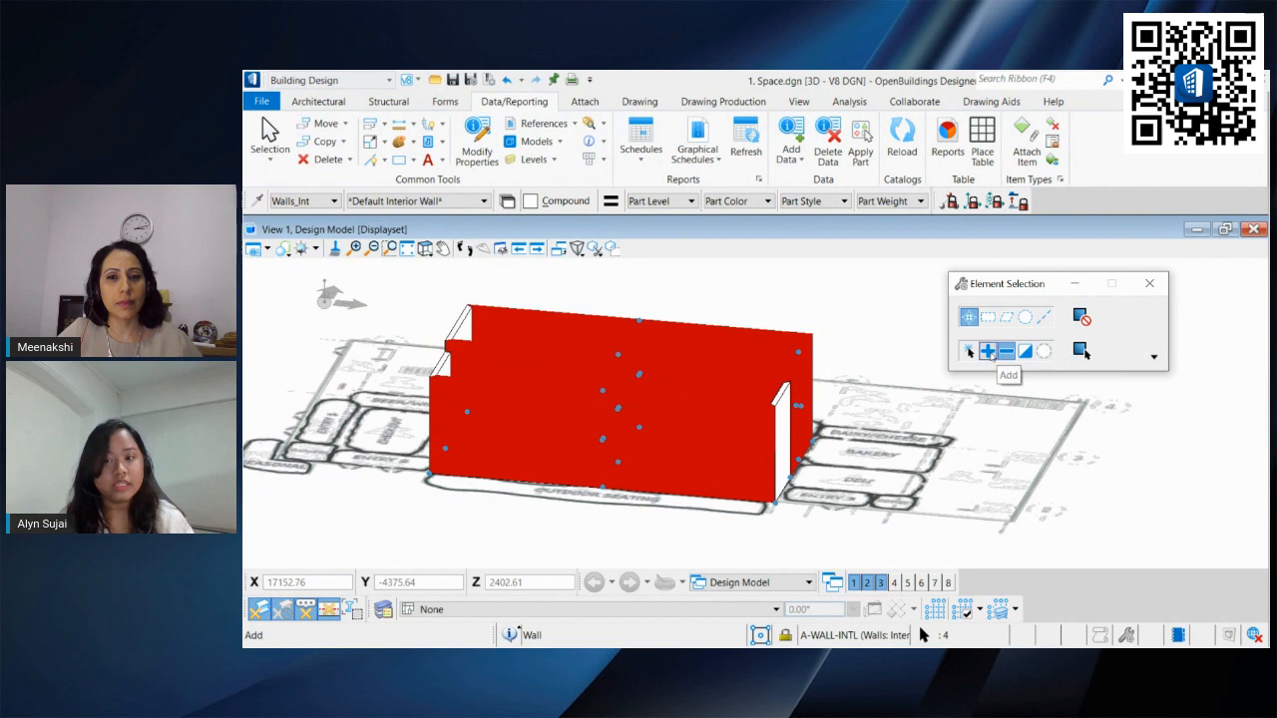
left_click(1005, 352)
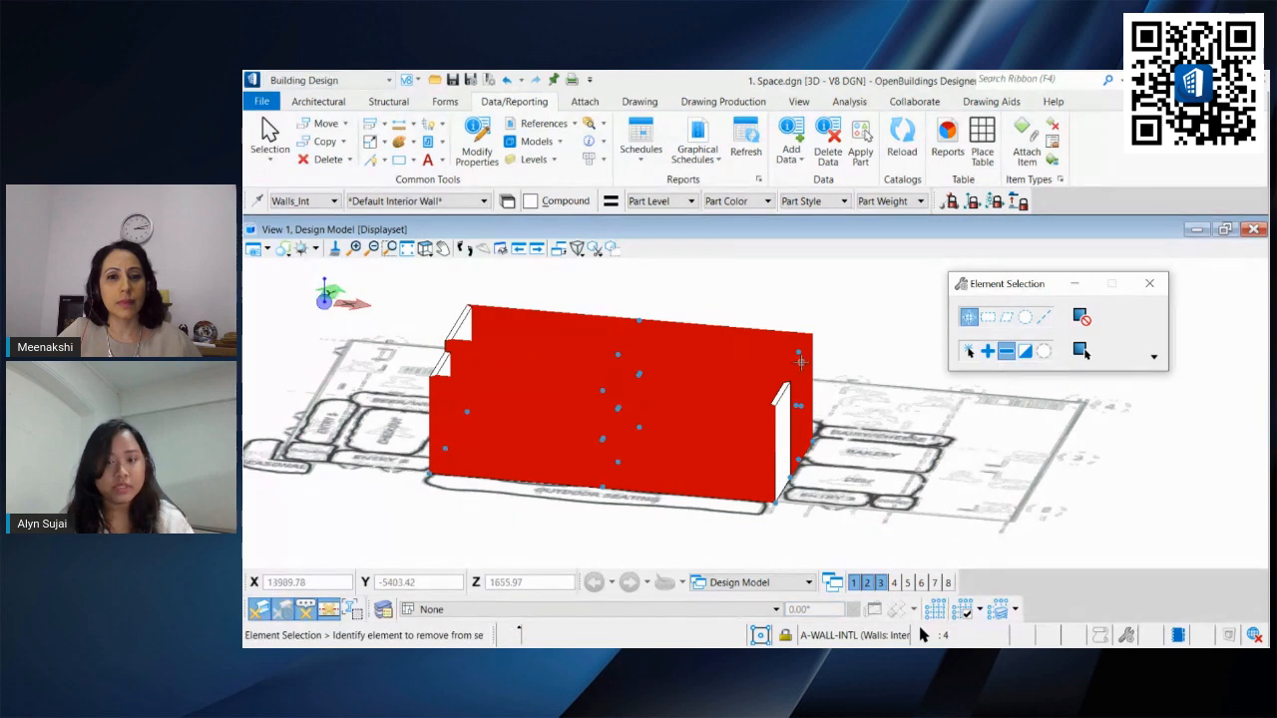
left_click(802, 363)
Step: Set the height of the three selected walls to 4000 in their properties
scroll(746, 382, "up", 3)
scroll(754, 347, "down", 3)
left_click(483, 148)
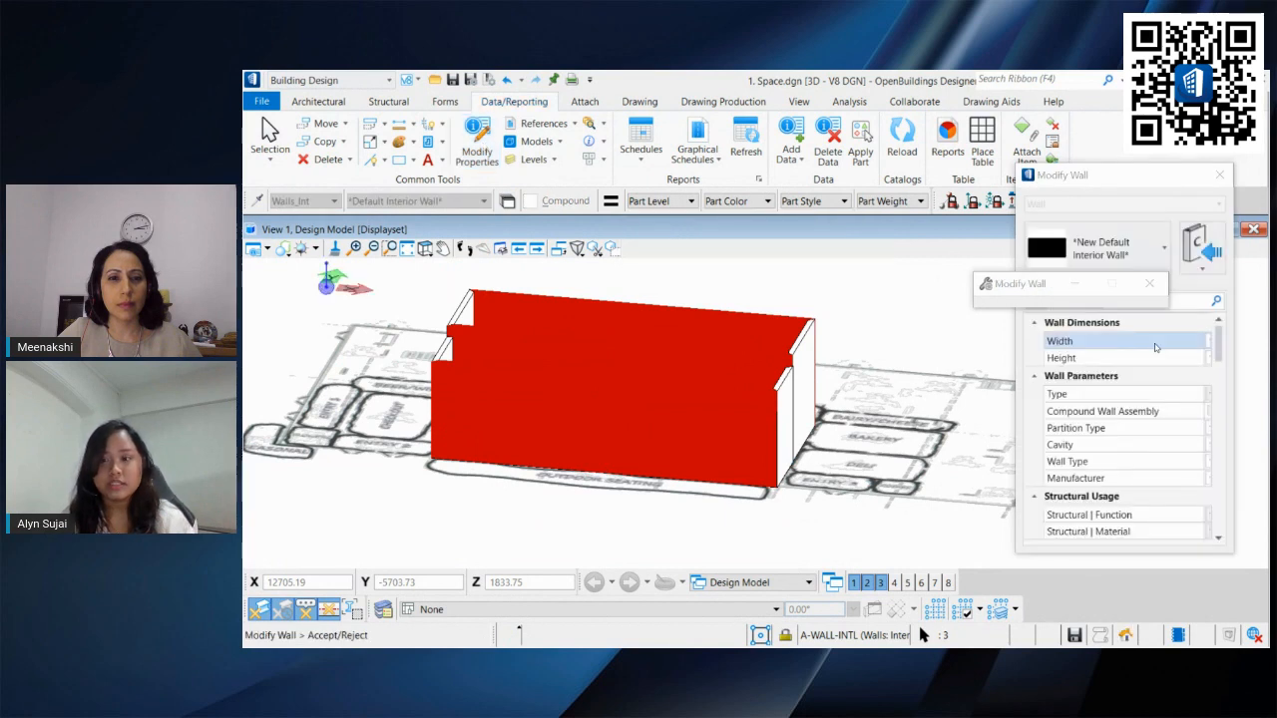
left_click_drag(1206, 341, 1115, 341)
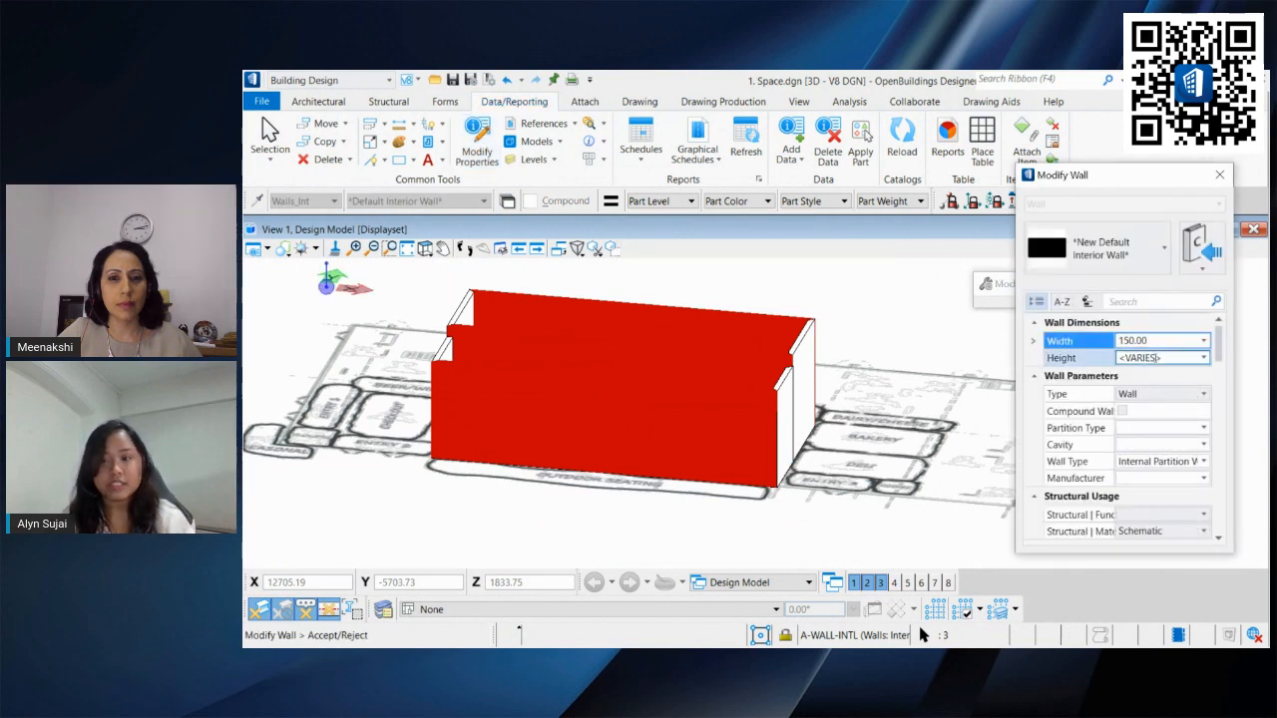
left_click(1175, 359)
type("4000")
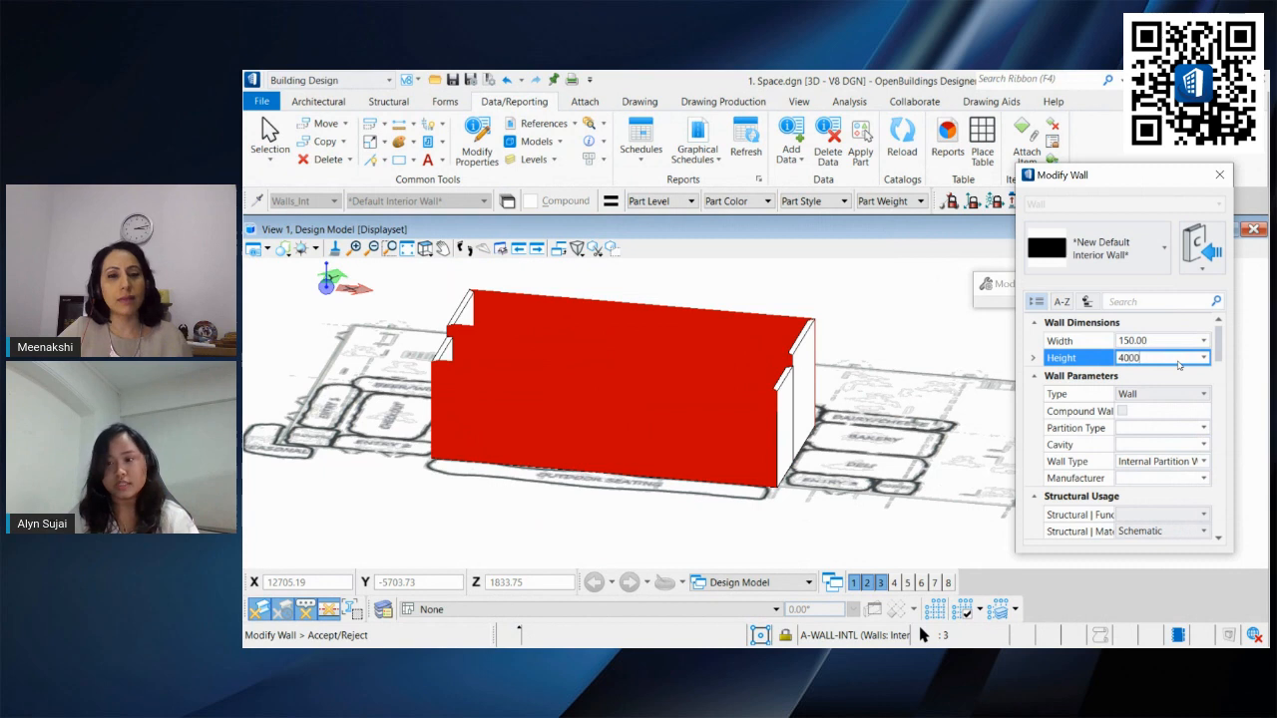
key("Return")
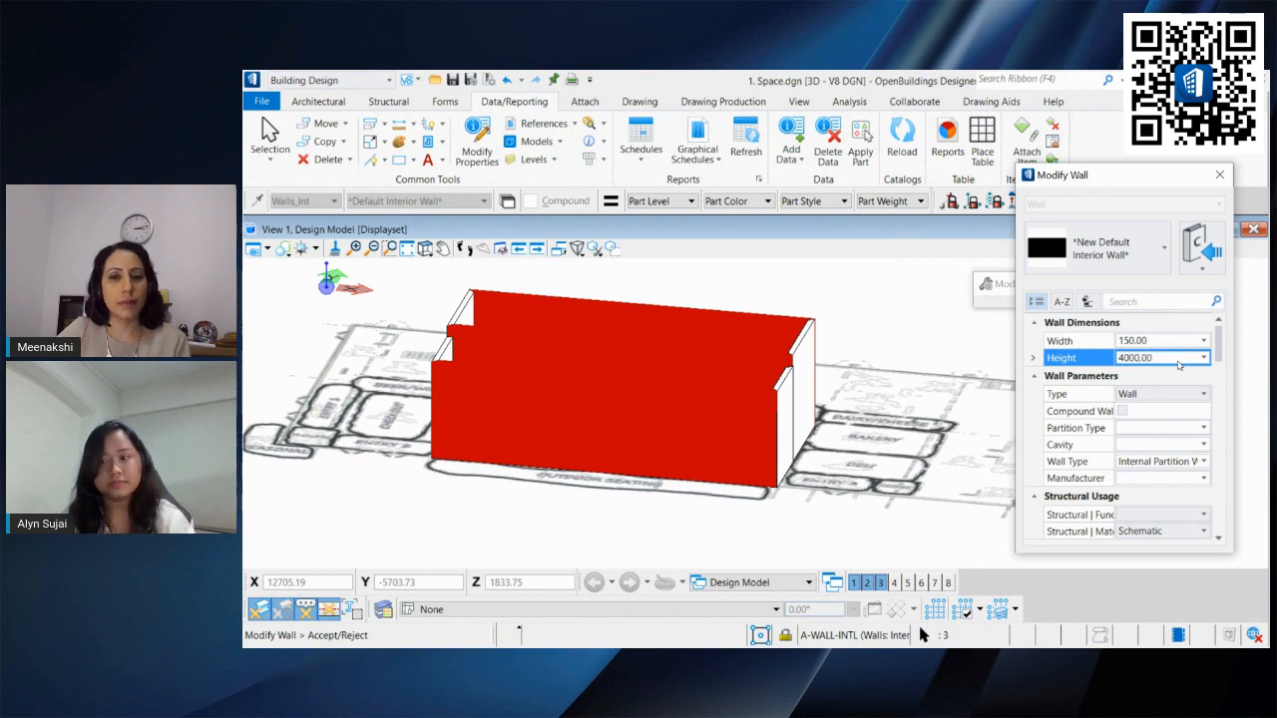
left_click(882, 289)
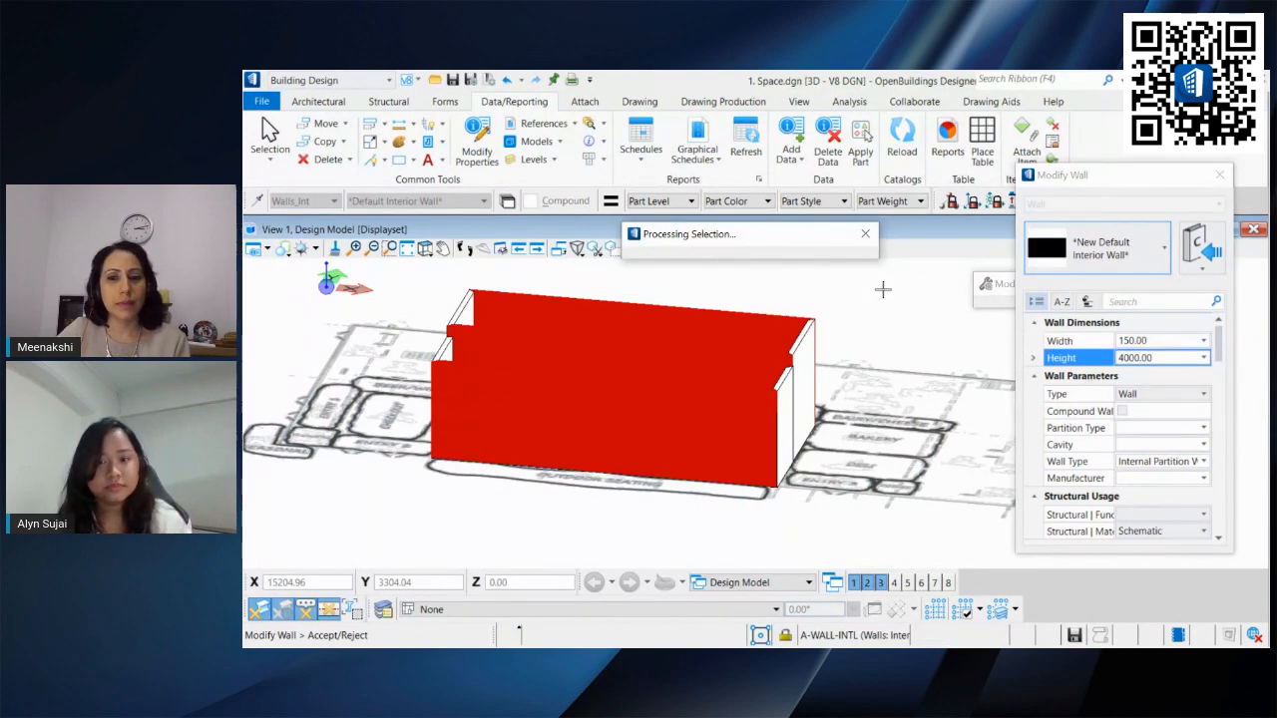
Step: Orbit and pan the 3D view to examine the walls around the dry goods and produce spaces
middle_click_drag(827, 315, 793, 384)
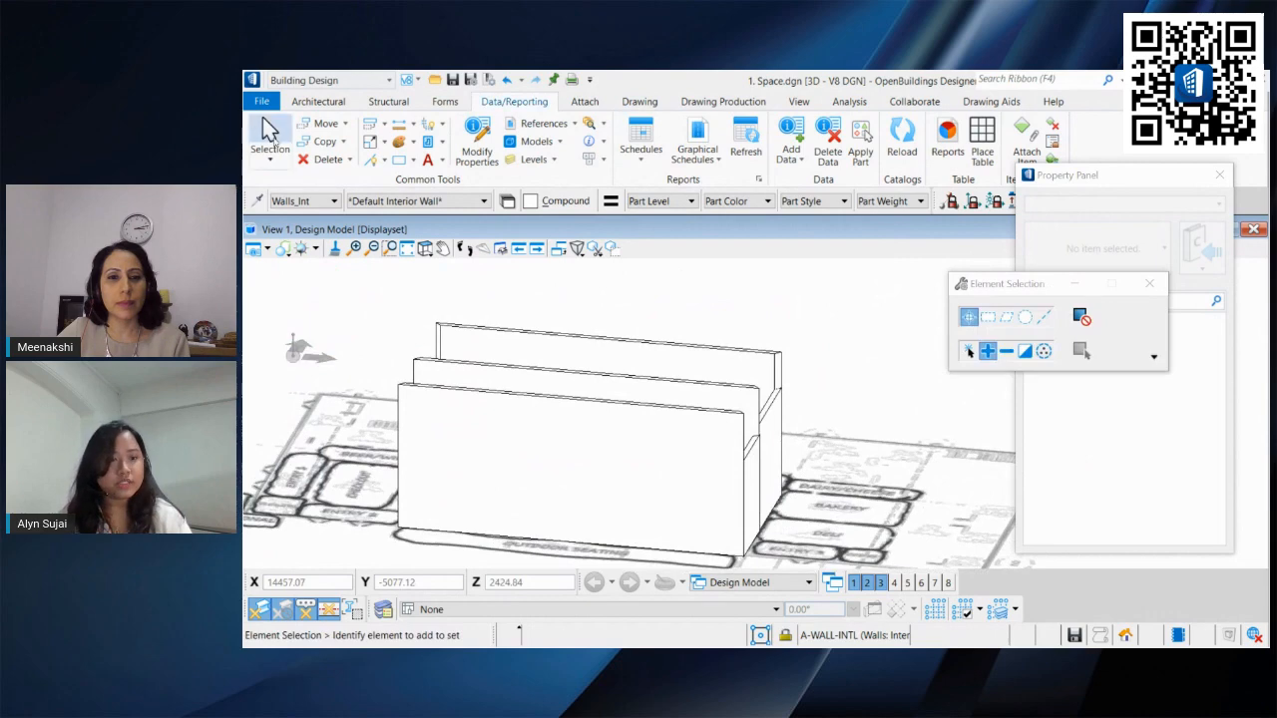
left_click(272, 134)
middle_click_drag(516, 316, 630, 266, "shift")
mouse_move(598, 356)
middle_mouse_down("shift")
mouse_move(629, 399)
mouse_move(612, 363)
middle_mouse_up("shift")
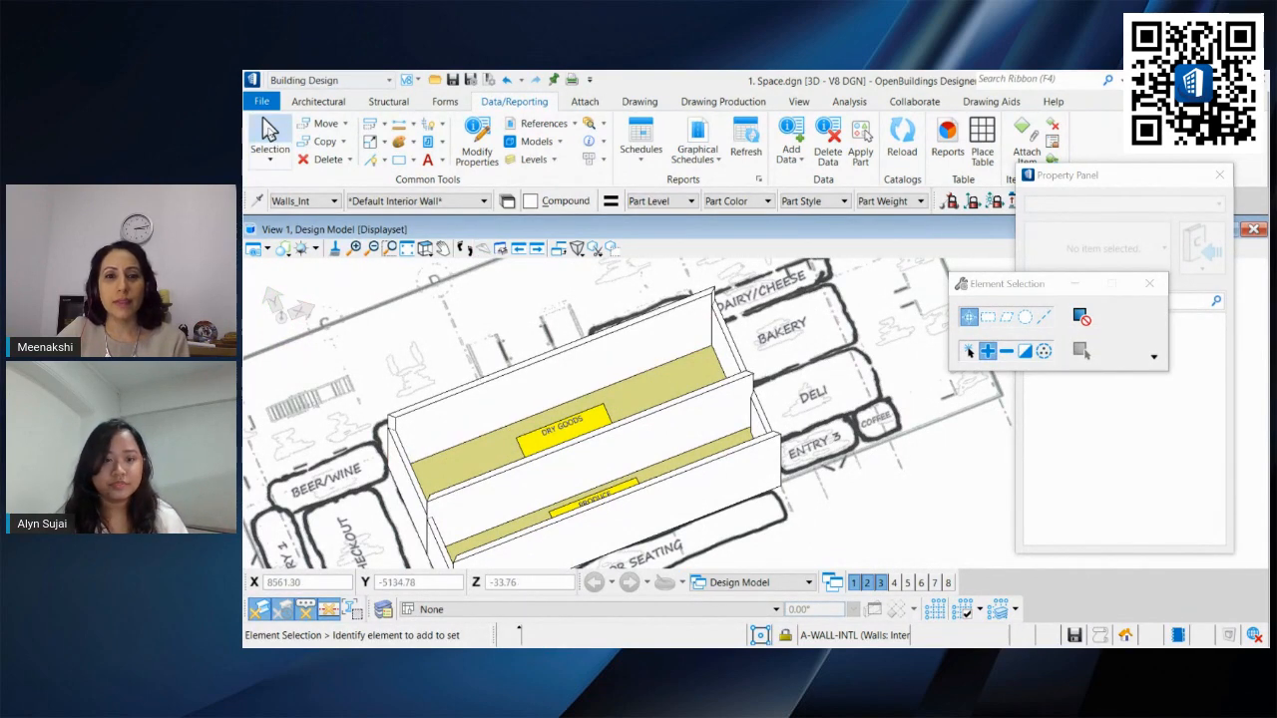
middle_click_drag(606, 376, 646, 337)
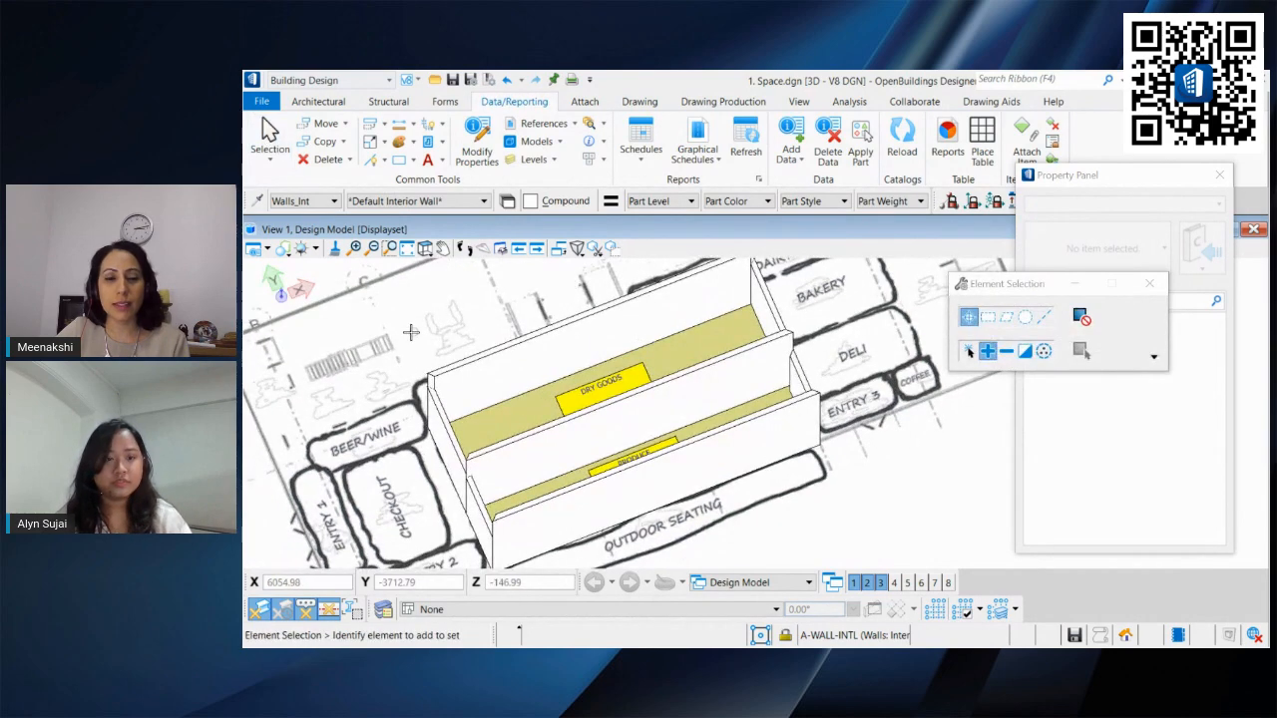
middle_click_drag(427, 356, 409, 312)
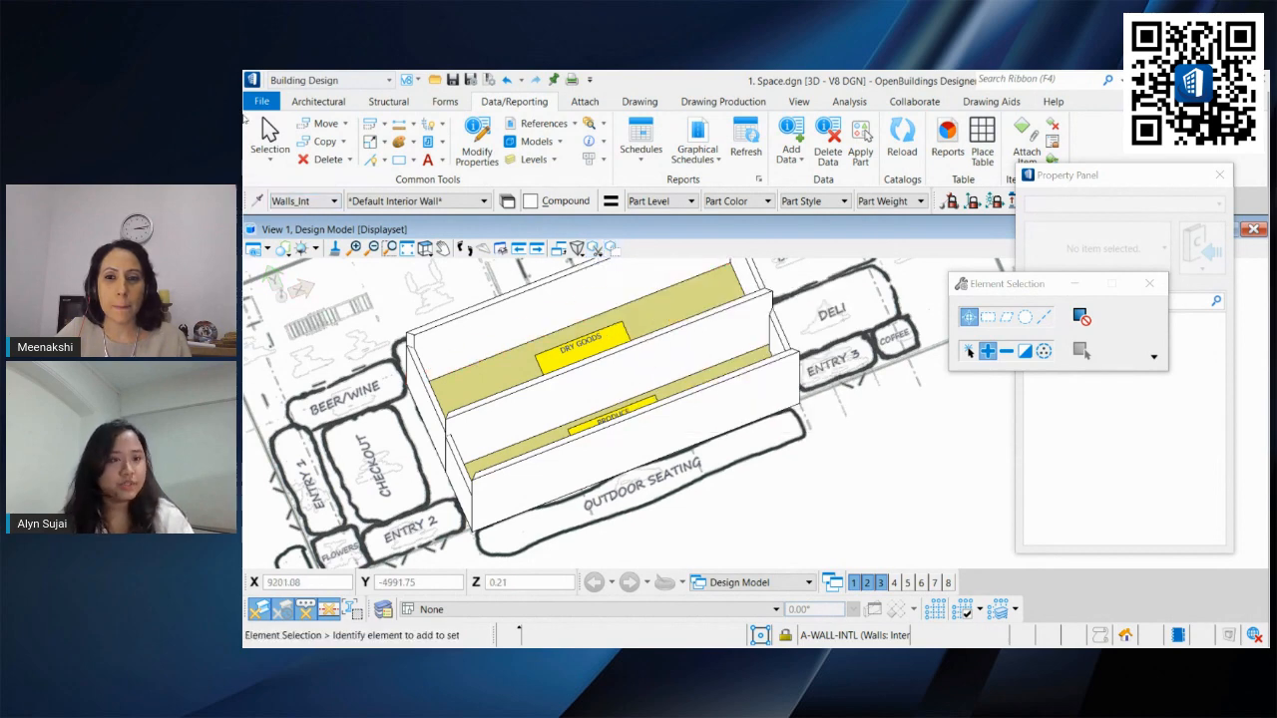
Step: Open the file 2. 2D - Constraints.dgn from the Designs folder
left_click(255, 99)
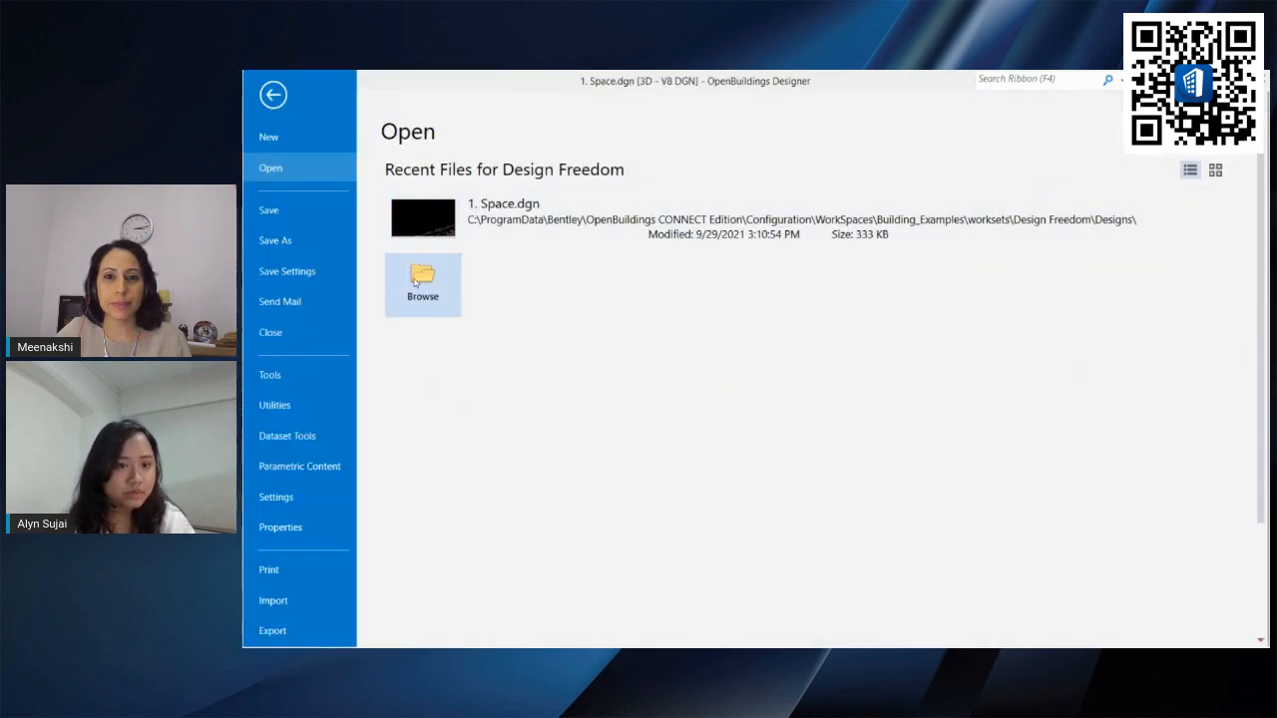
left_click(422, 284)
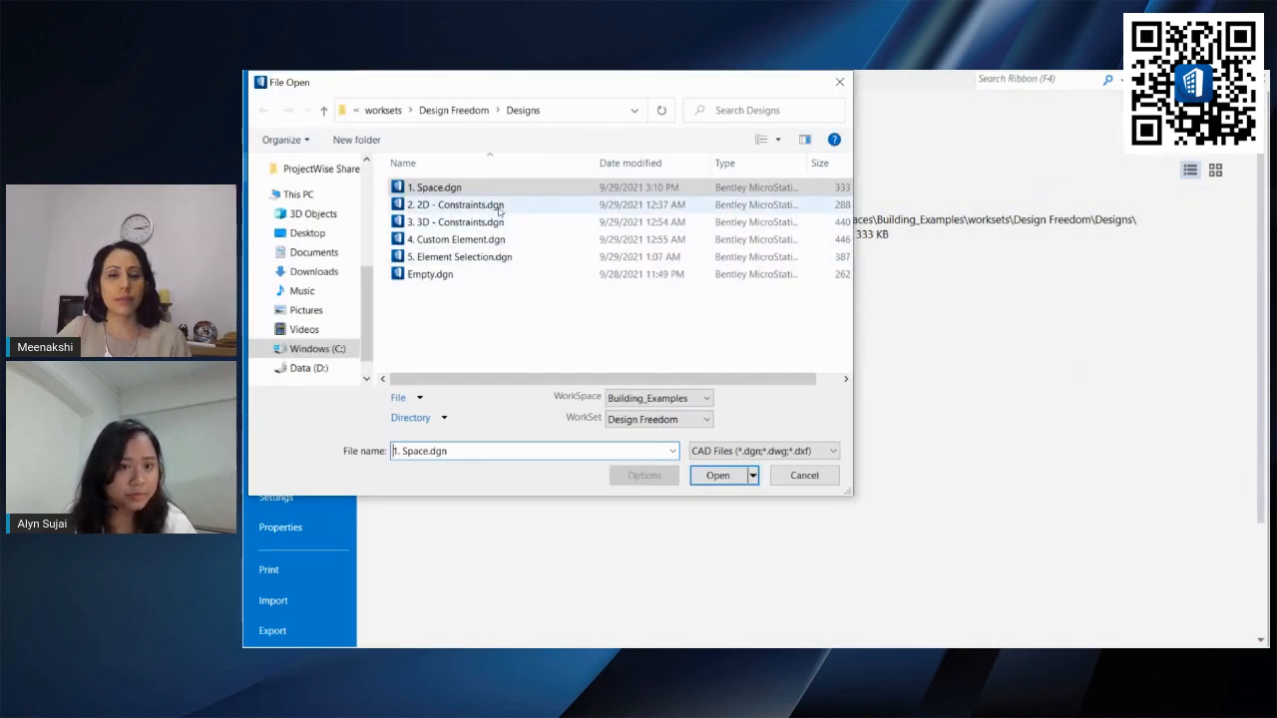
key("Return")
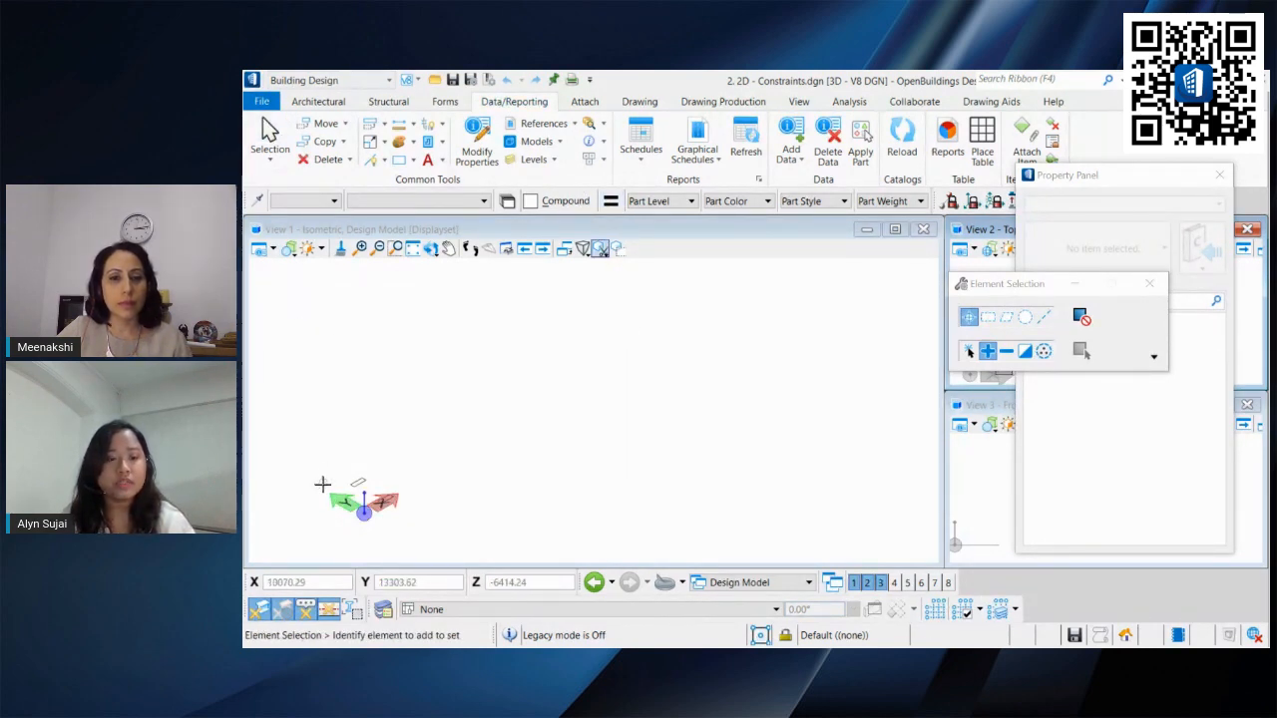
Step: Adjust the view to look at the rectangle from the top
scroll(325, 486, "up", 3)
middle_click_drag(384, 473, 465, 409)
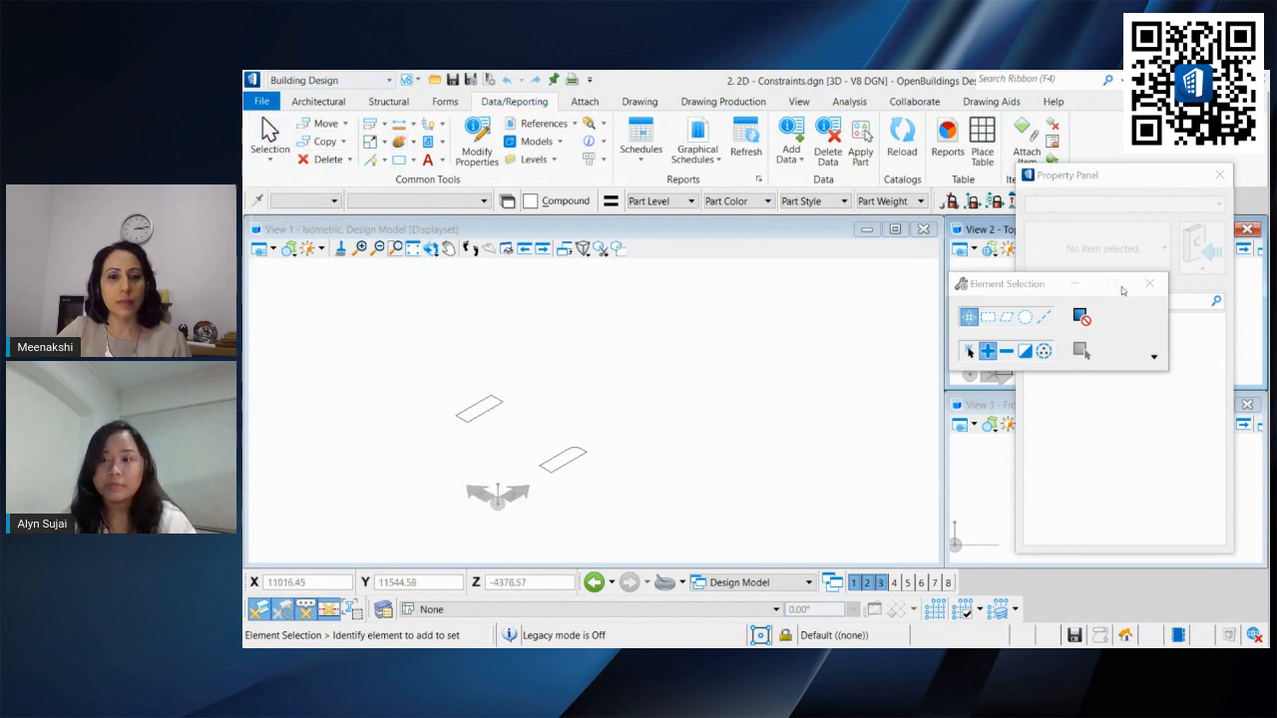
left_click(969, 351)
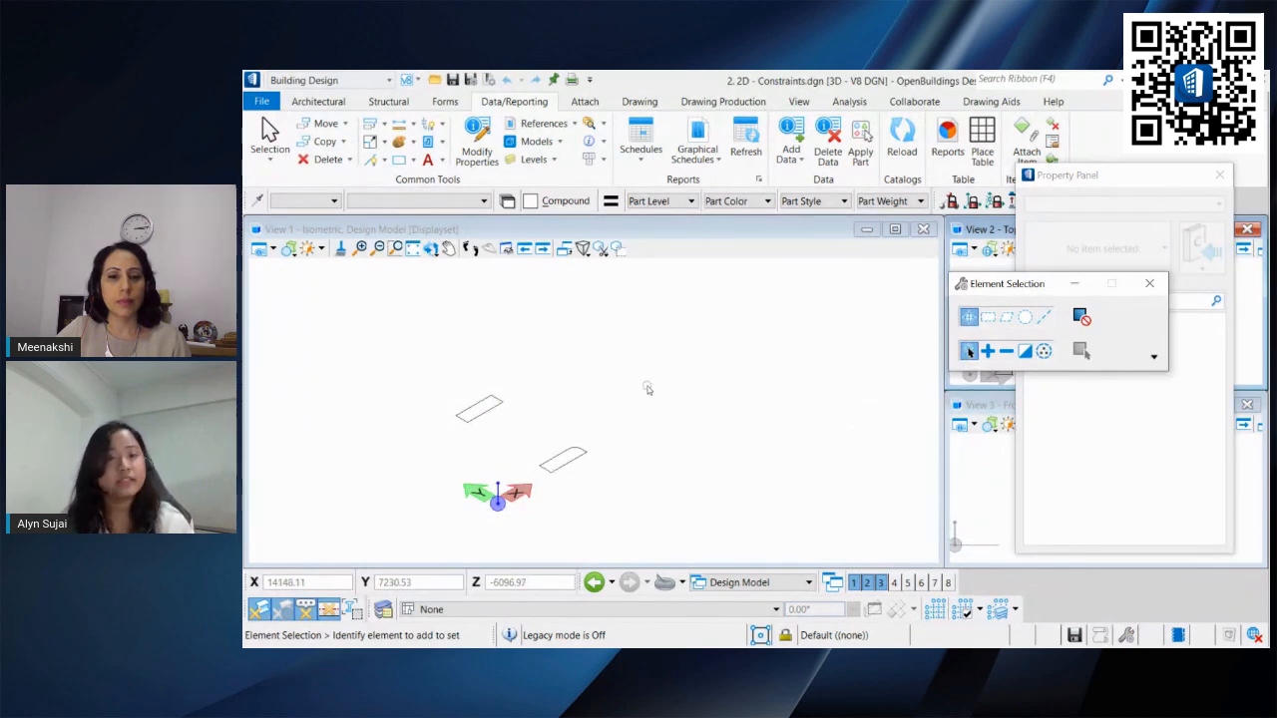
middle_click_drag(624, 394, 716, 385)
middle_click_drag(655, 389, 685, 470)
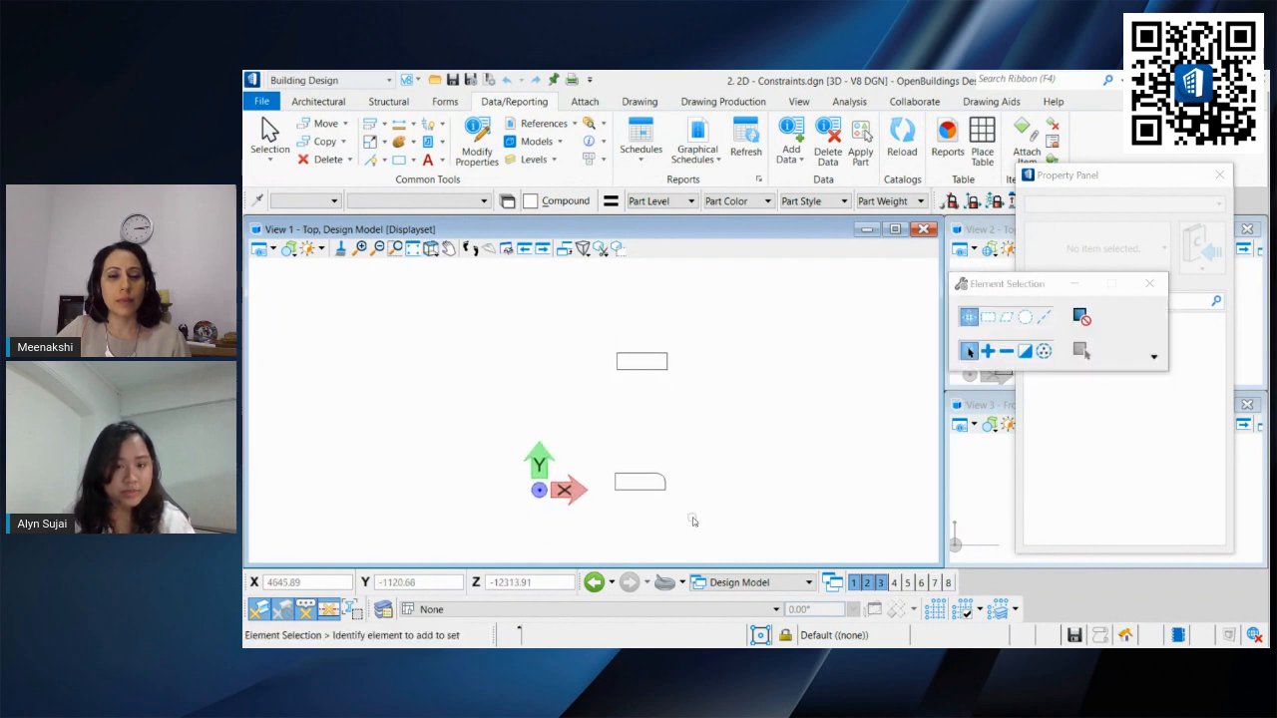
scroll(685, 435, "up", 3)
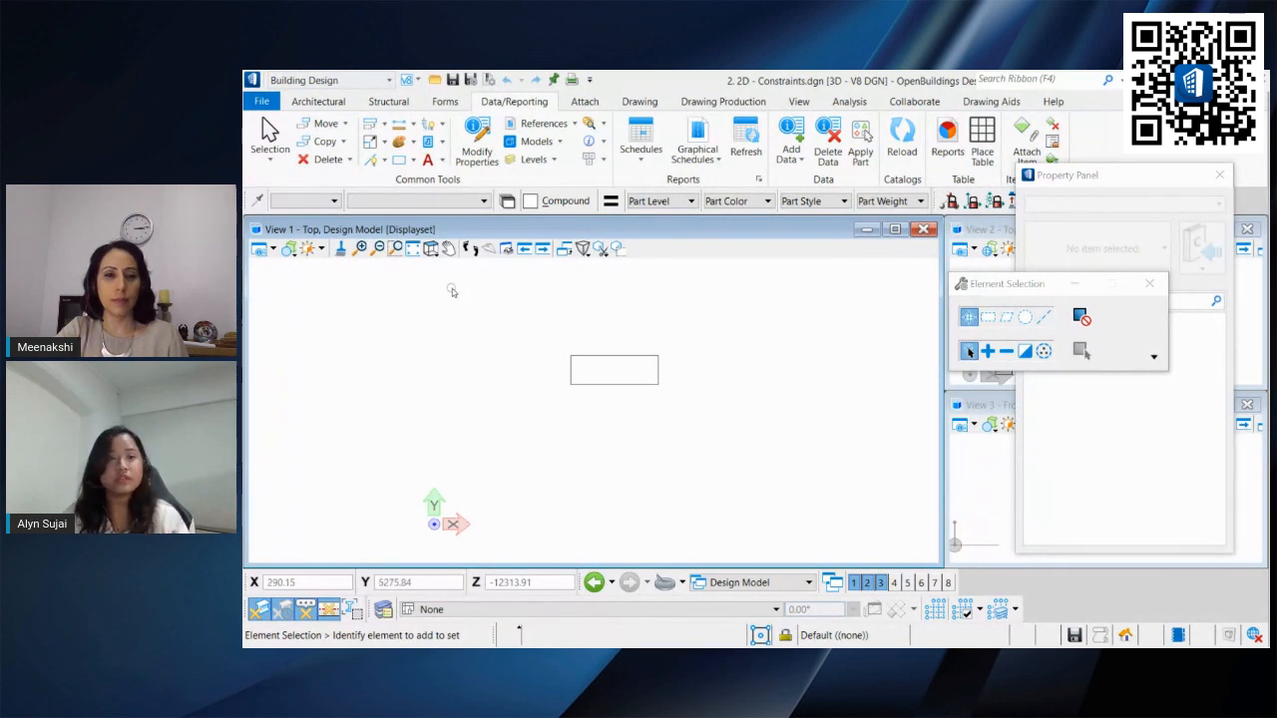
Step: Browse the Architectural tools of the Building Design workflow
left_click(359, 83)
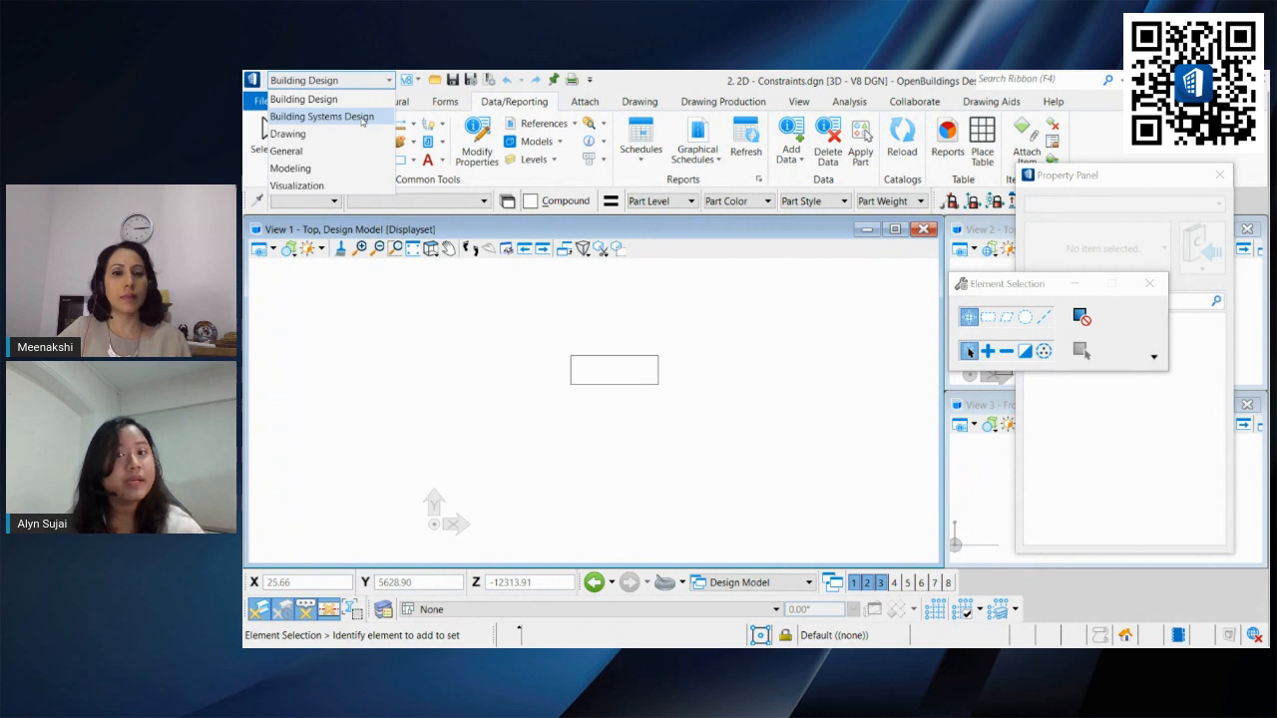
left_click(313, 104)
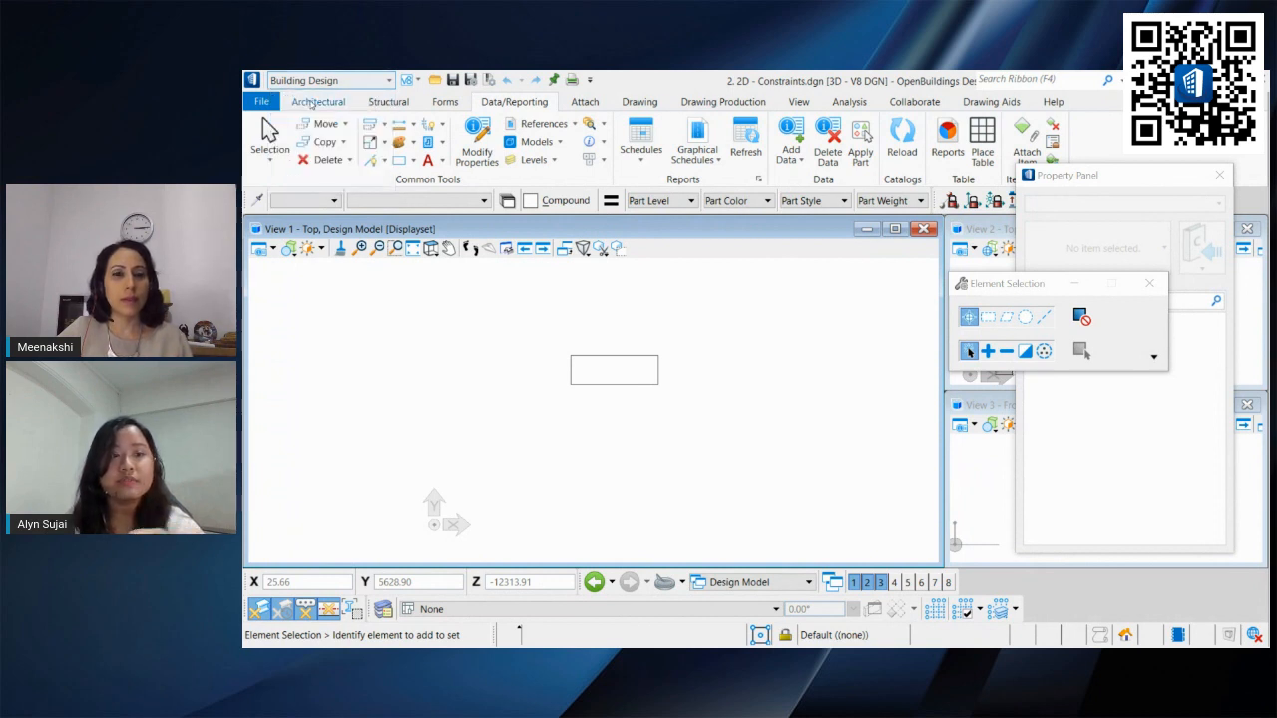
left_click(312, 103)
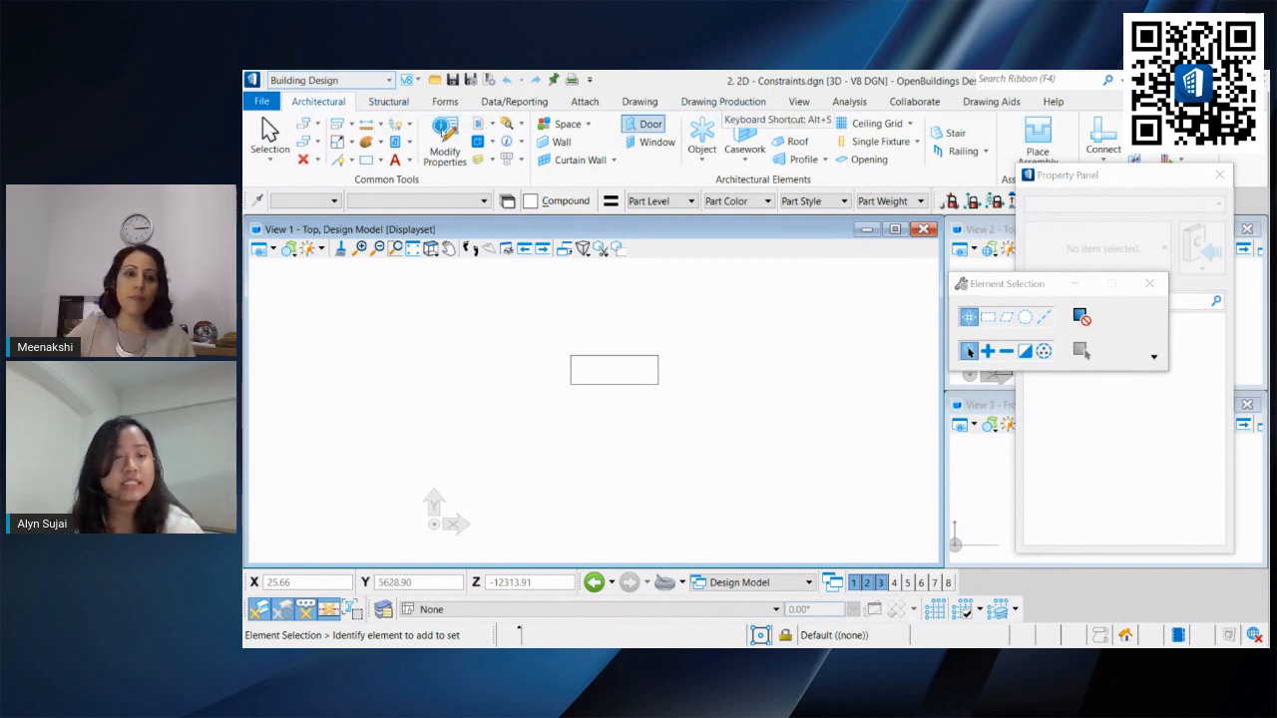
Step: Switch the workflow to Building Systems Design and browse its Plumbing, Electrical and Data/Reporting tools
left_click(319, 80)
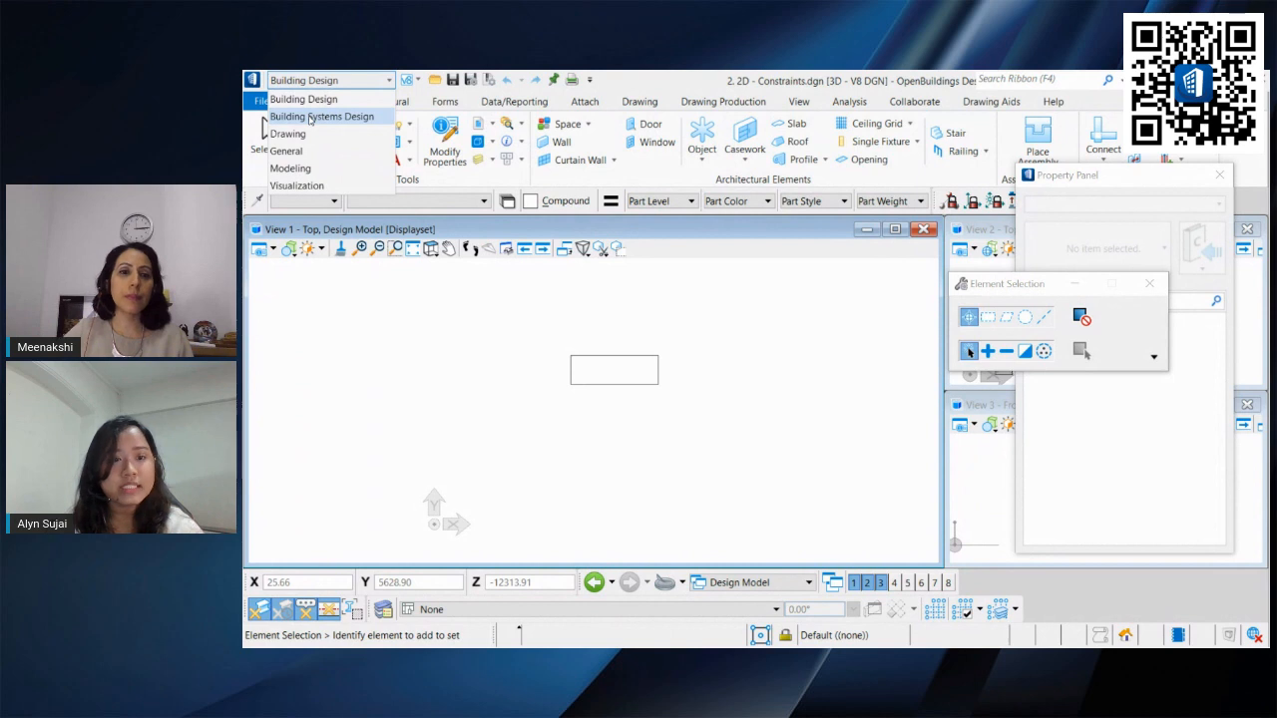
left_click(318, 117)
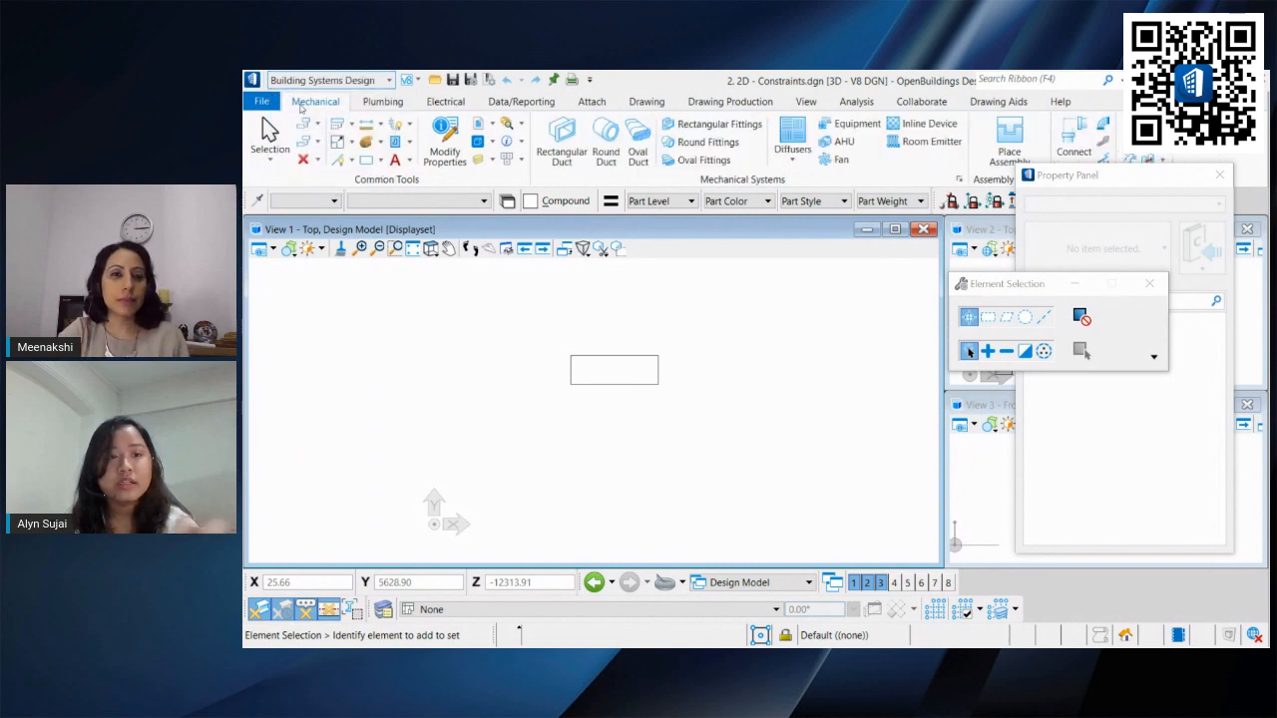
left_click(382, 102)
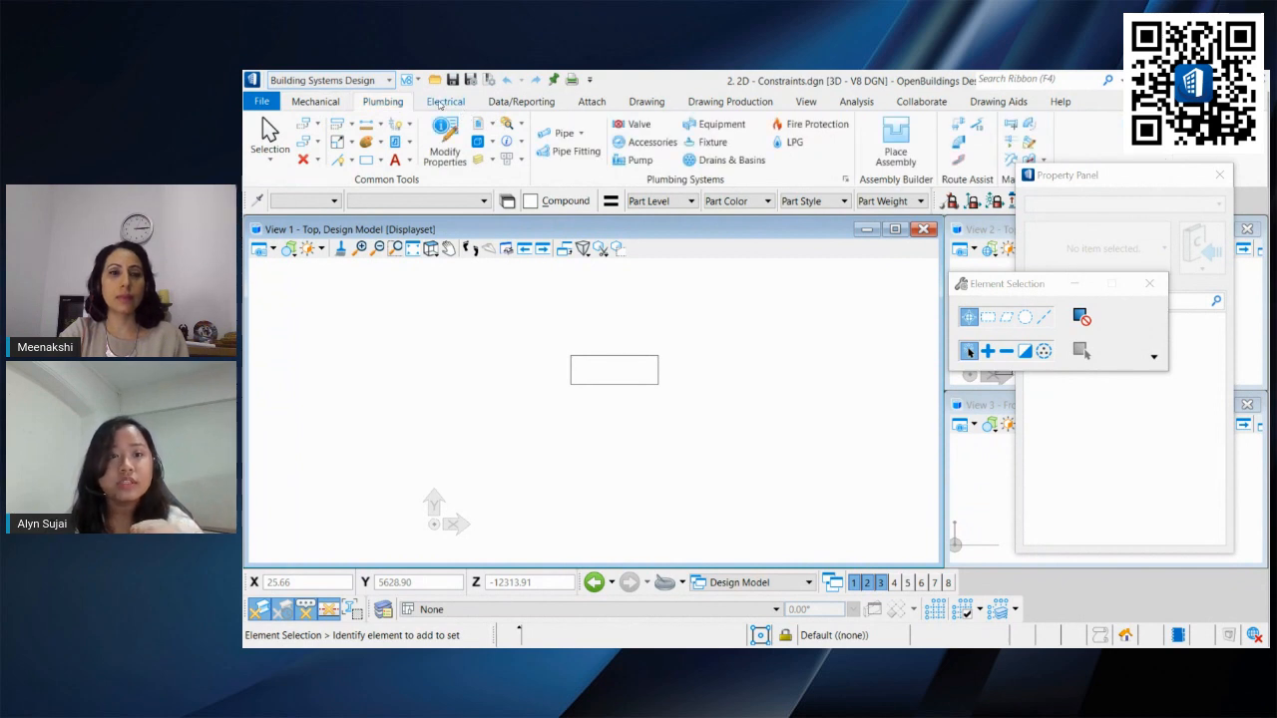
left_click(440, 104)
left_click(521, 102)
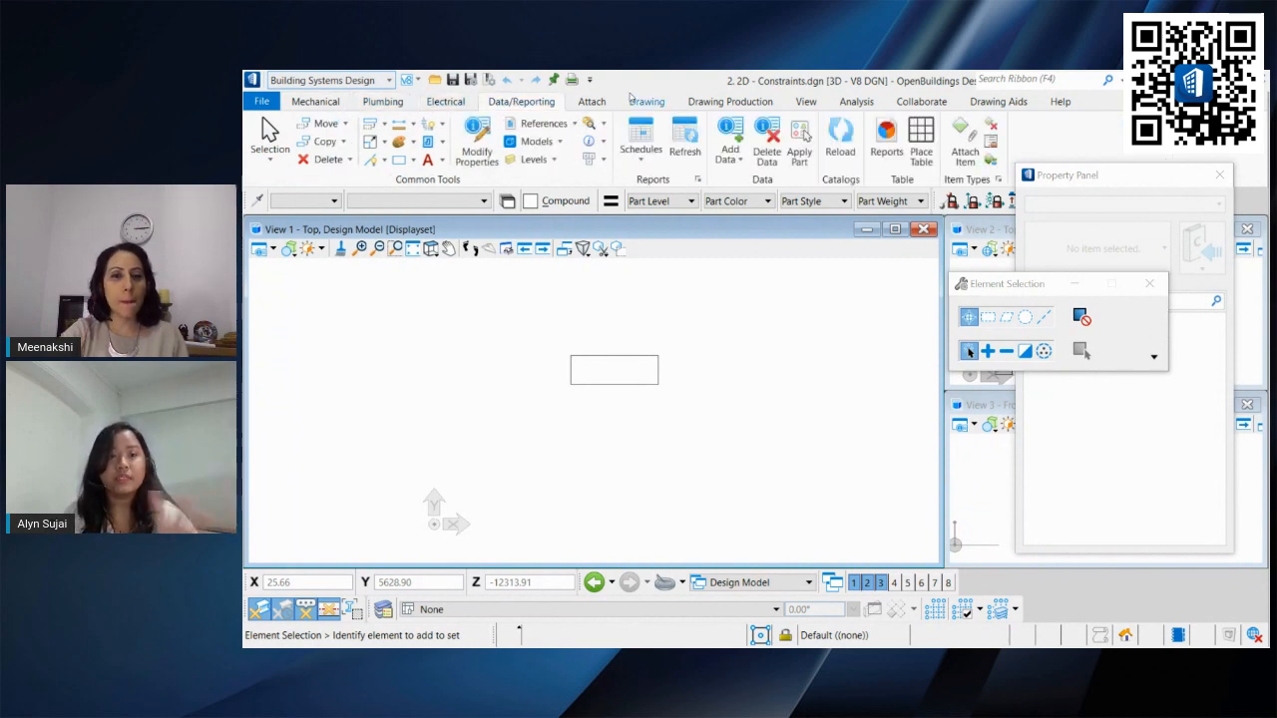
Step: Switch the workflow to Modeling
left_click(329, 80)
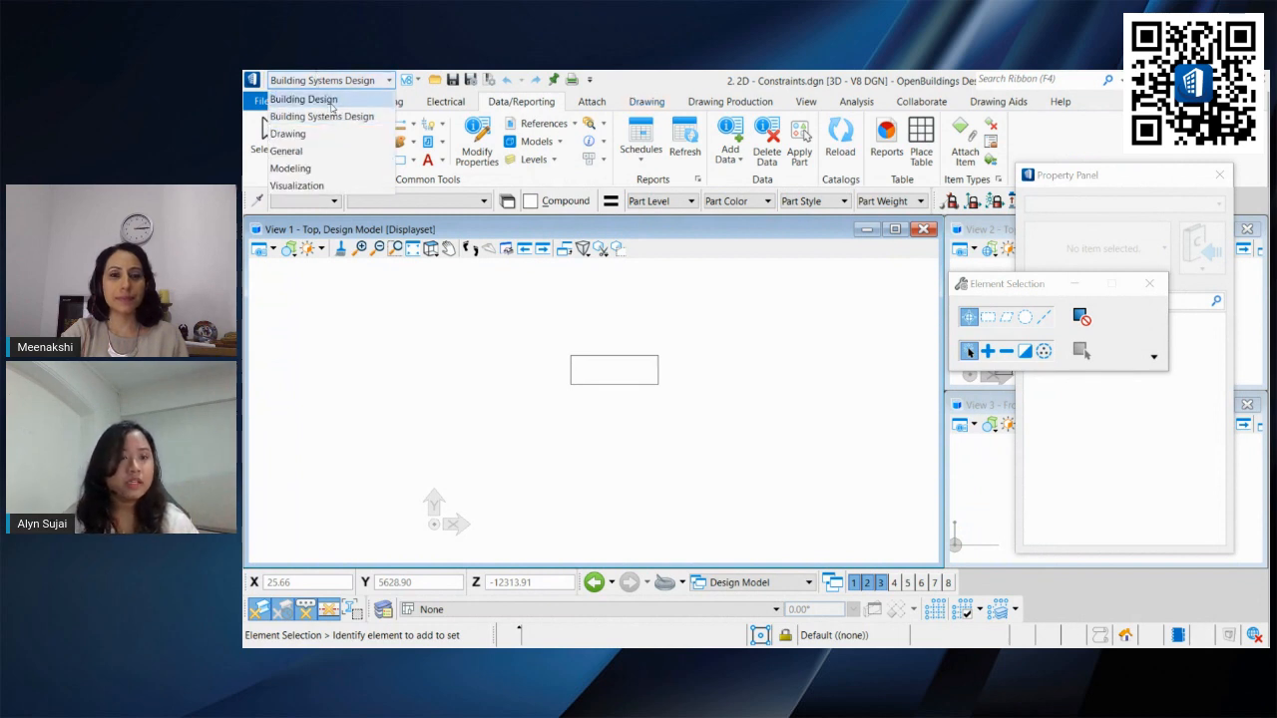
left_click(329, 169)
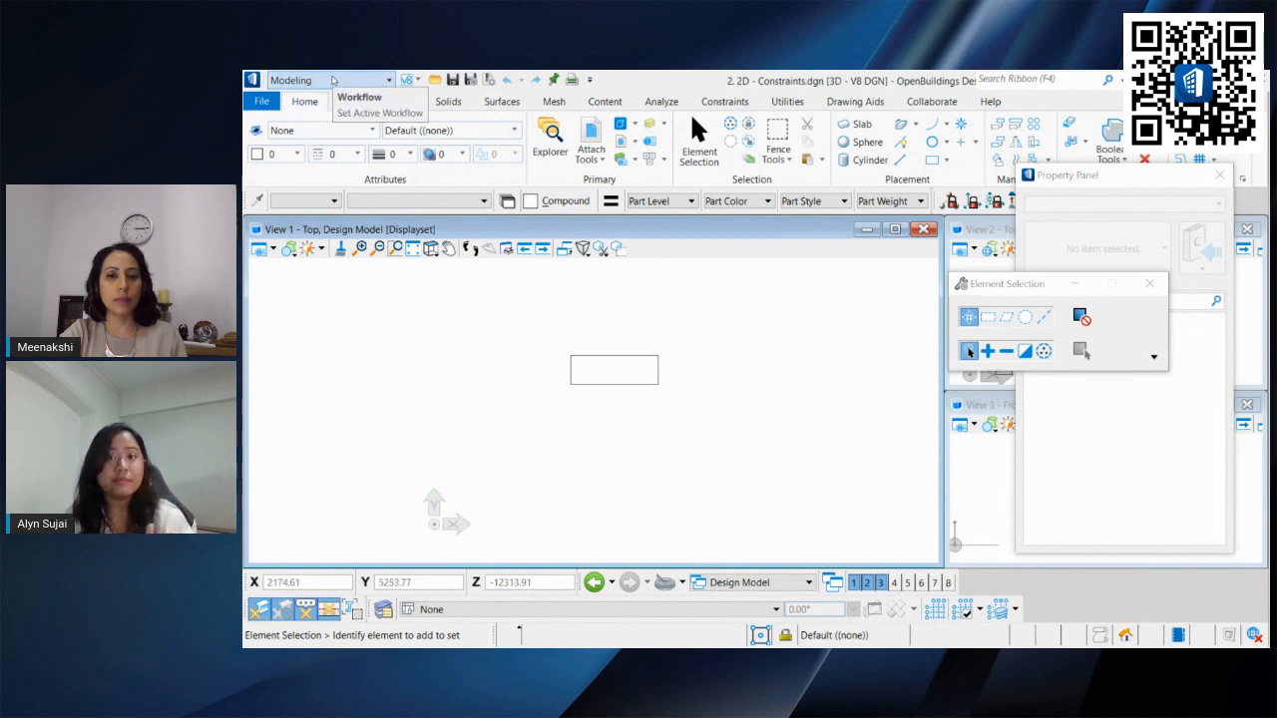
left_click(333, 81)
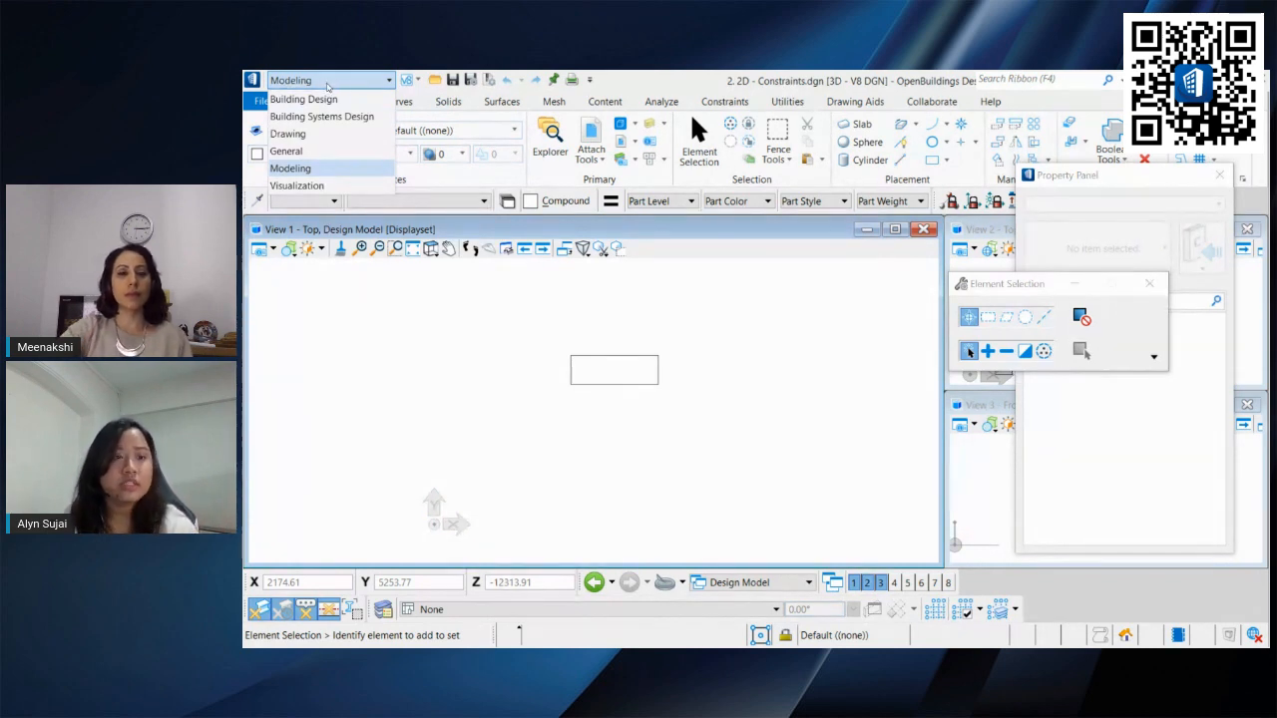
left_click(339, 84)
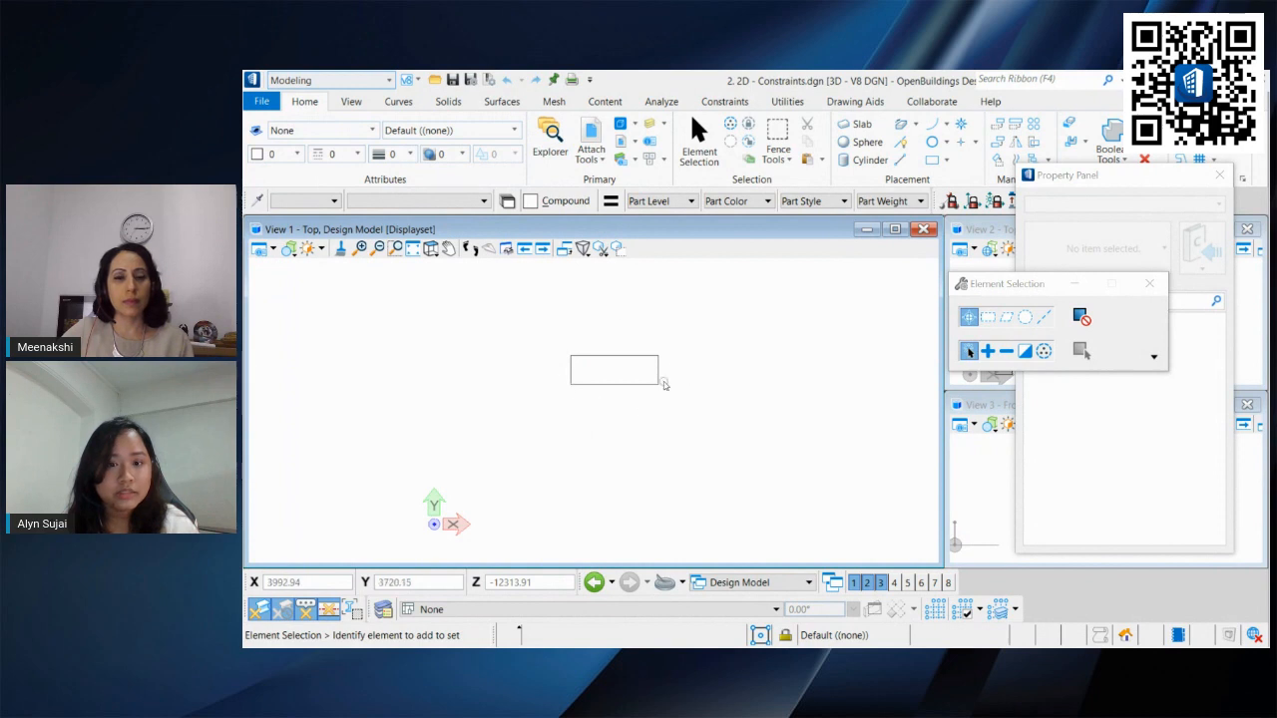
left_click(931, 161)
left_click(705, 357)
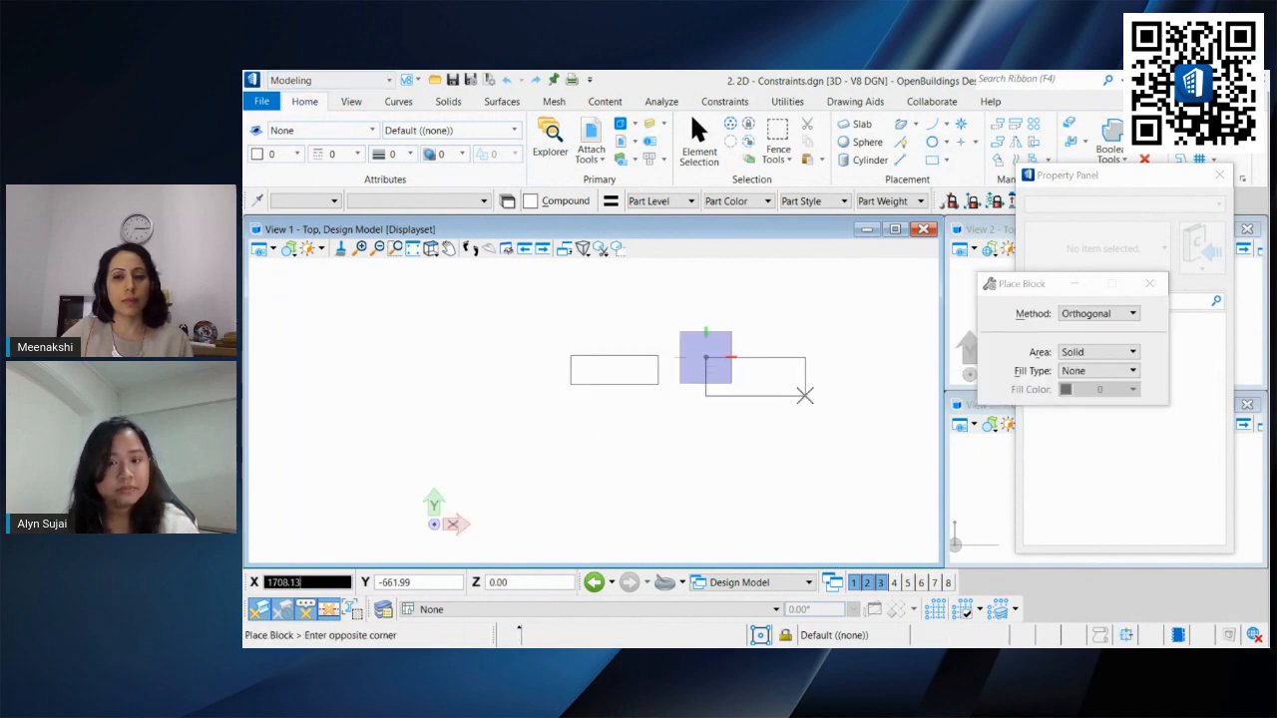
right_click(805, 396)
scroll(725, 335, "up", 4)
middle_click_drag(725, 335, 765, 306)
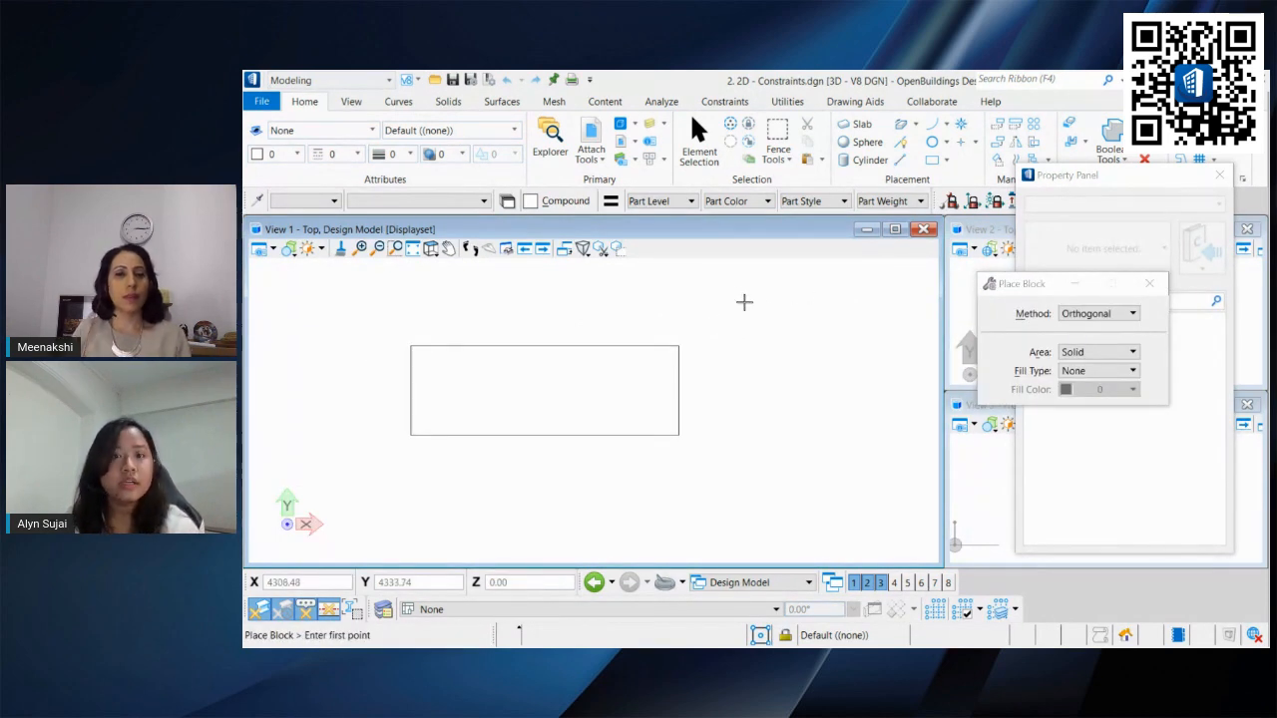
Step: Apply a Perpendicular 2D constraint between the rectangle's left and bottom edges
left_click(737, 102)
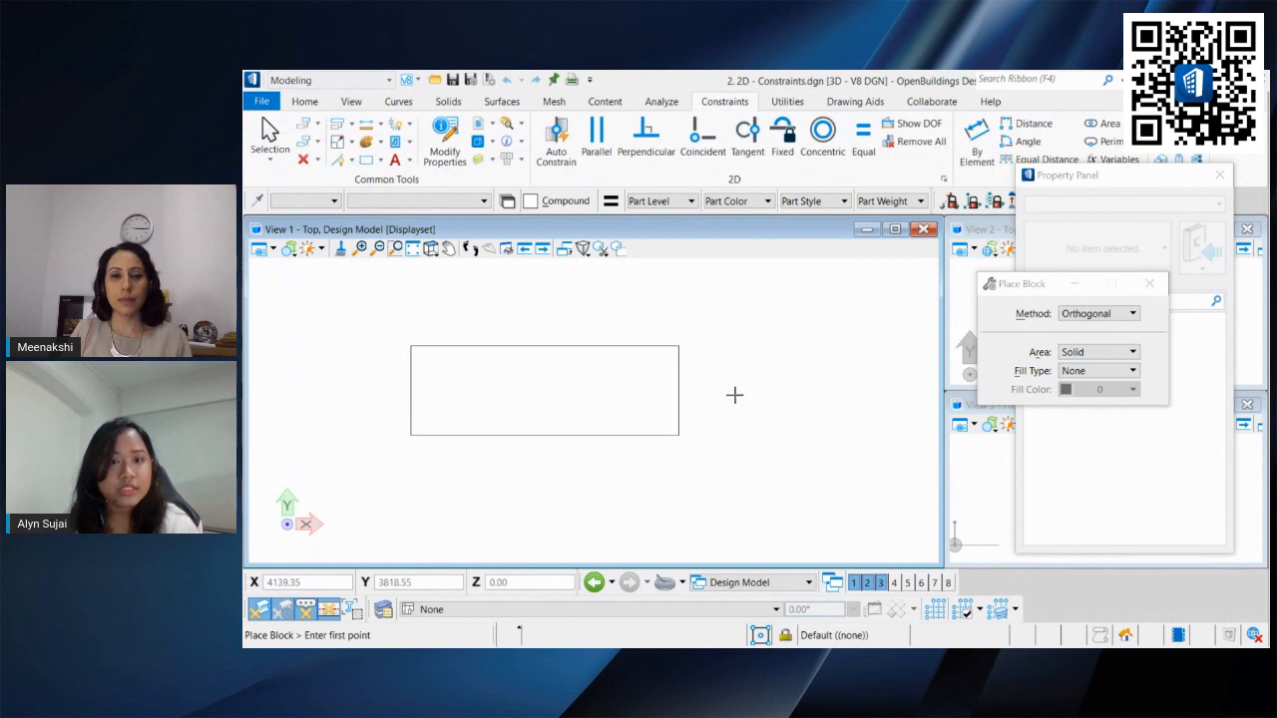
middle_click_drag(629, 346, 715, 338)
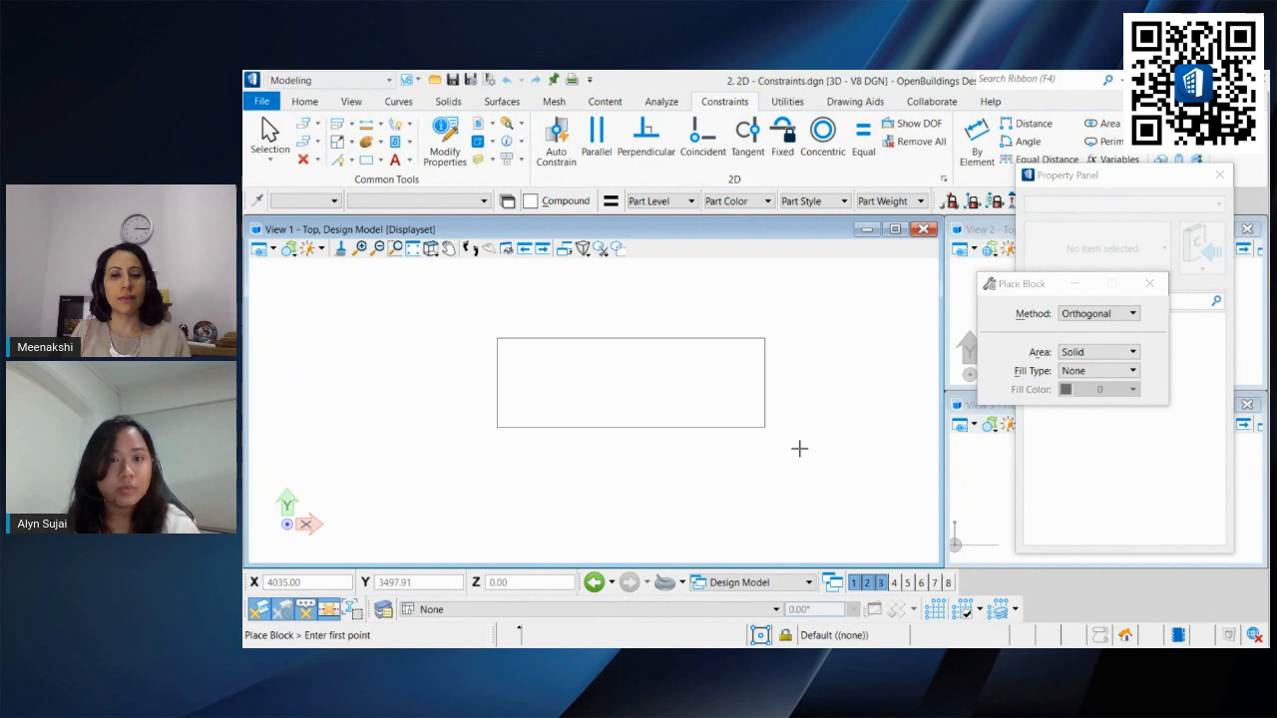
left_click(269, 135)
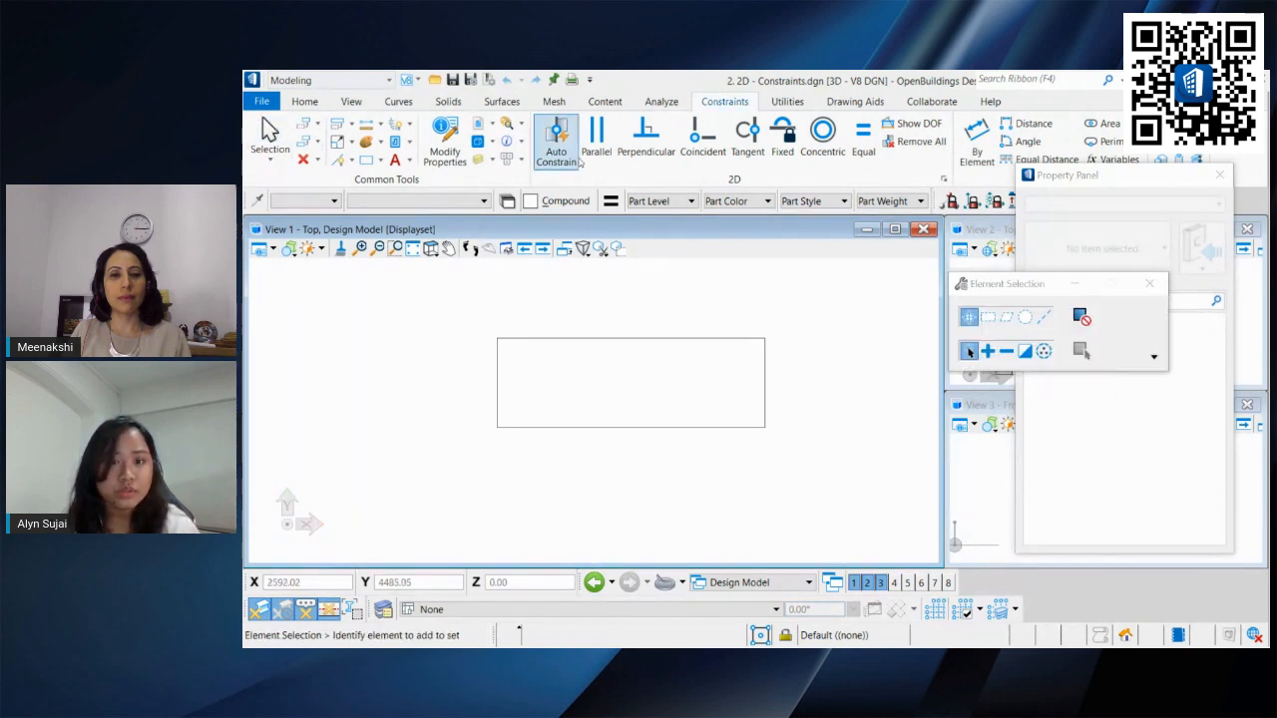
left_click(645, 138)
left_click(504, 377)
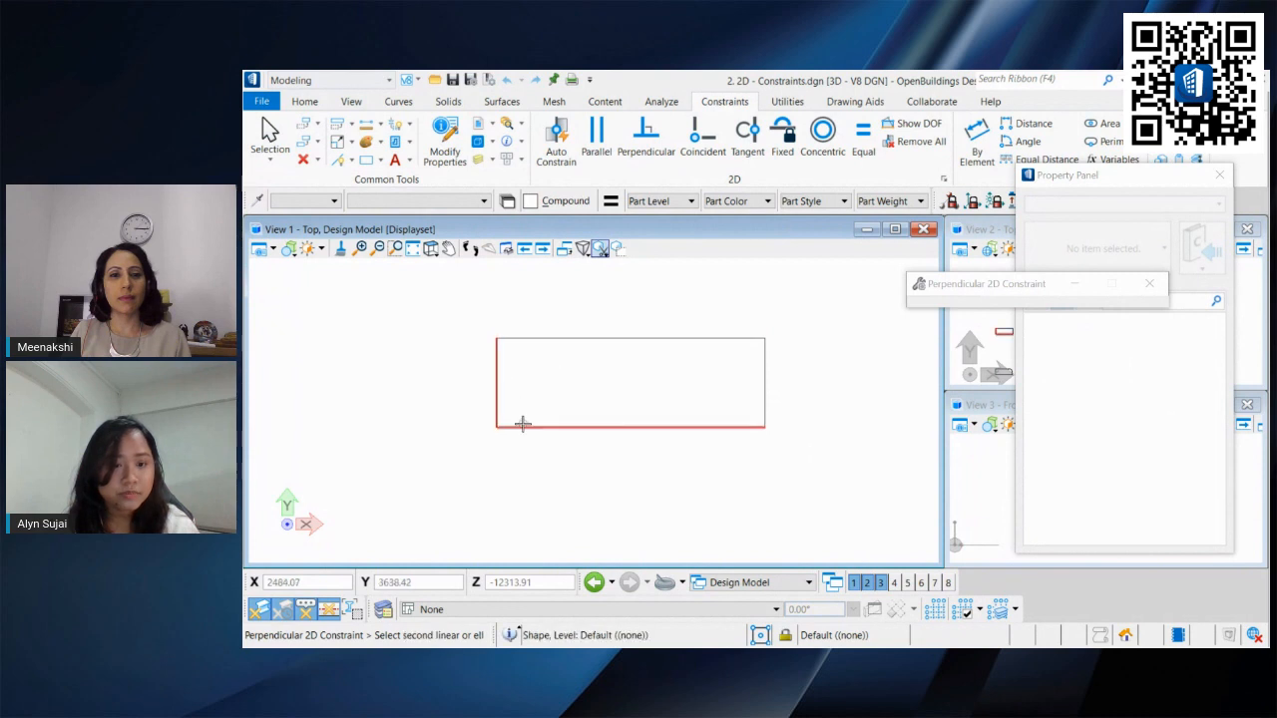
left_click(521, 425)
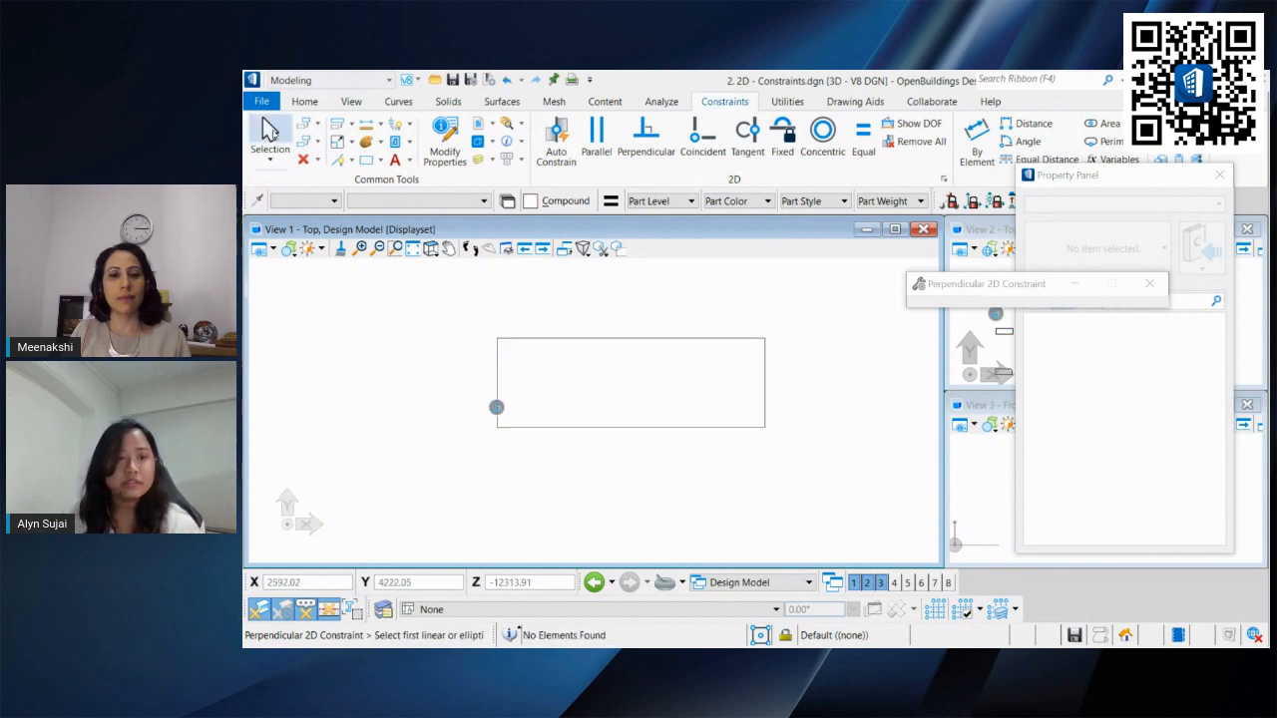
Step: Apply a Parallel 2D constraint between the rectangle's left and right edges
left_click(269, 135)
left_click(593, 139)
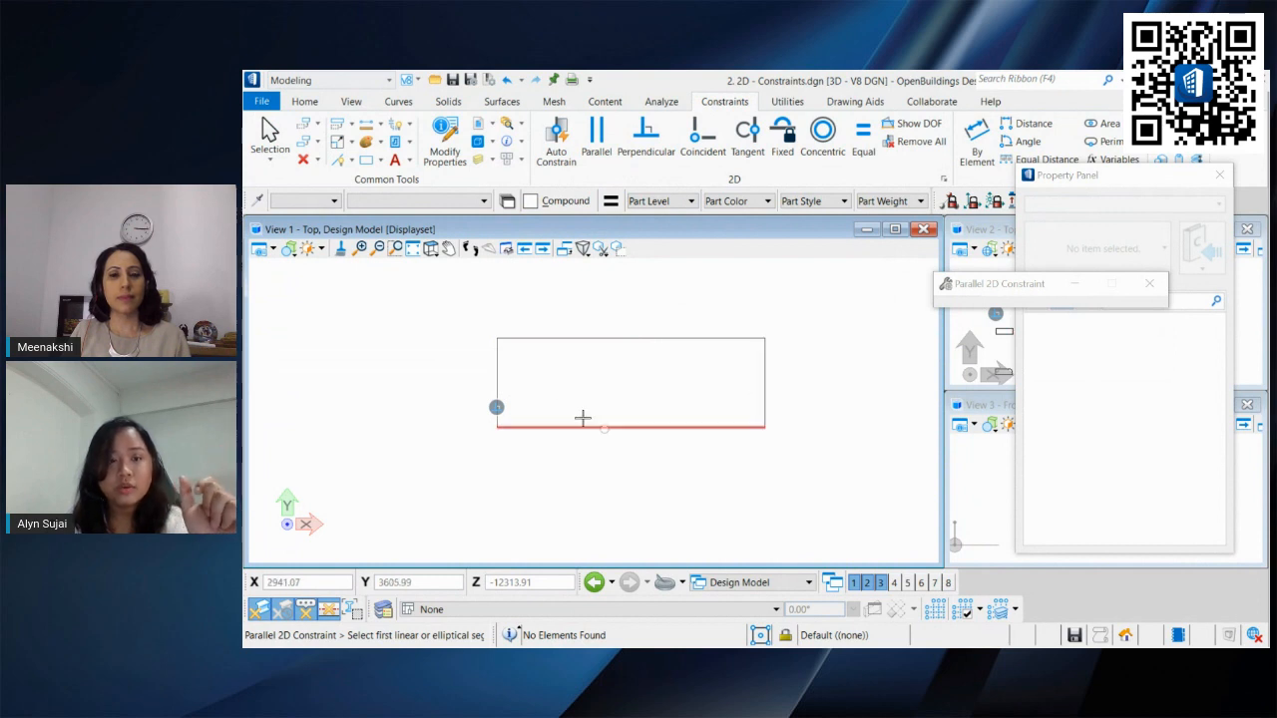
left_click(497, 361)
left_click(764, 362)
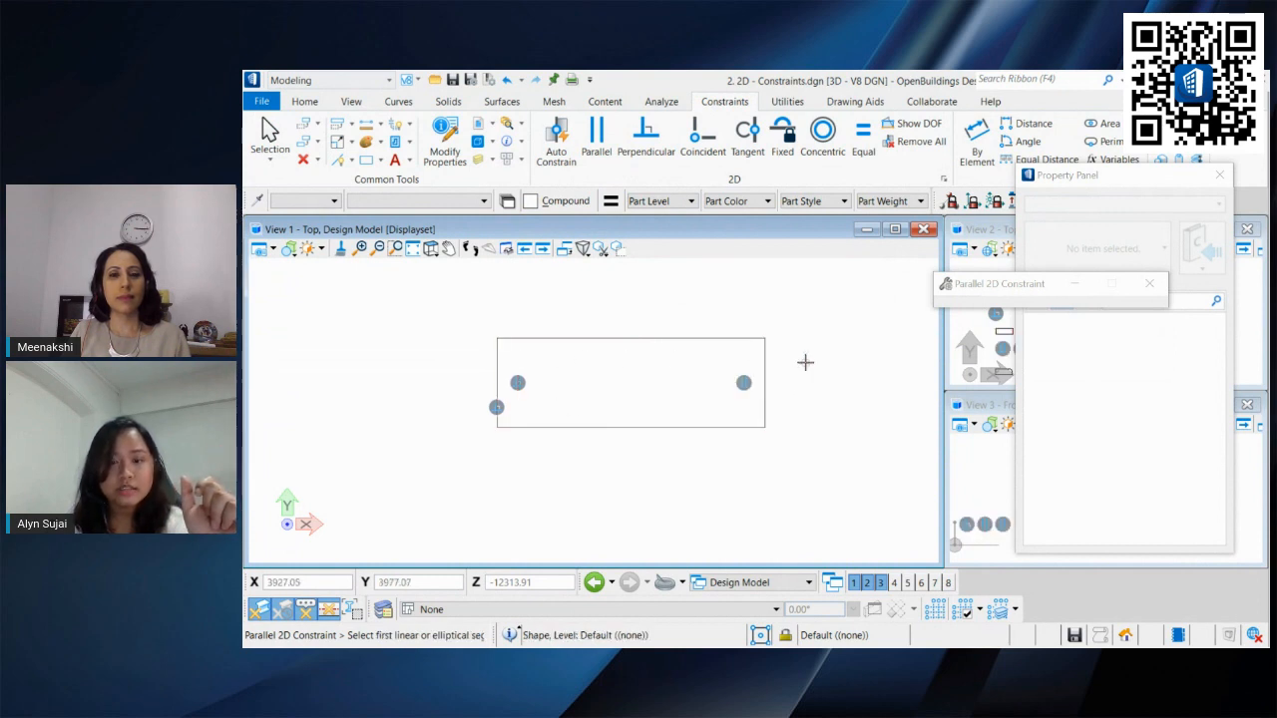
Step: Drag the rectangle's top-right vertex to test the constraints, and undo both moves
left_click(269, 134)
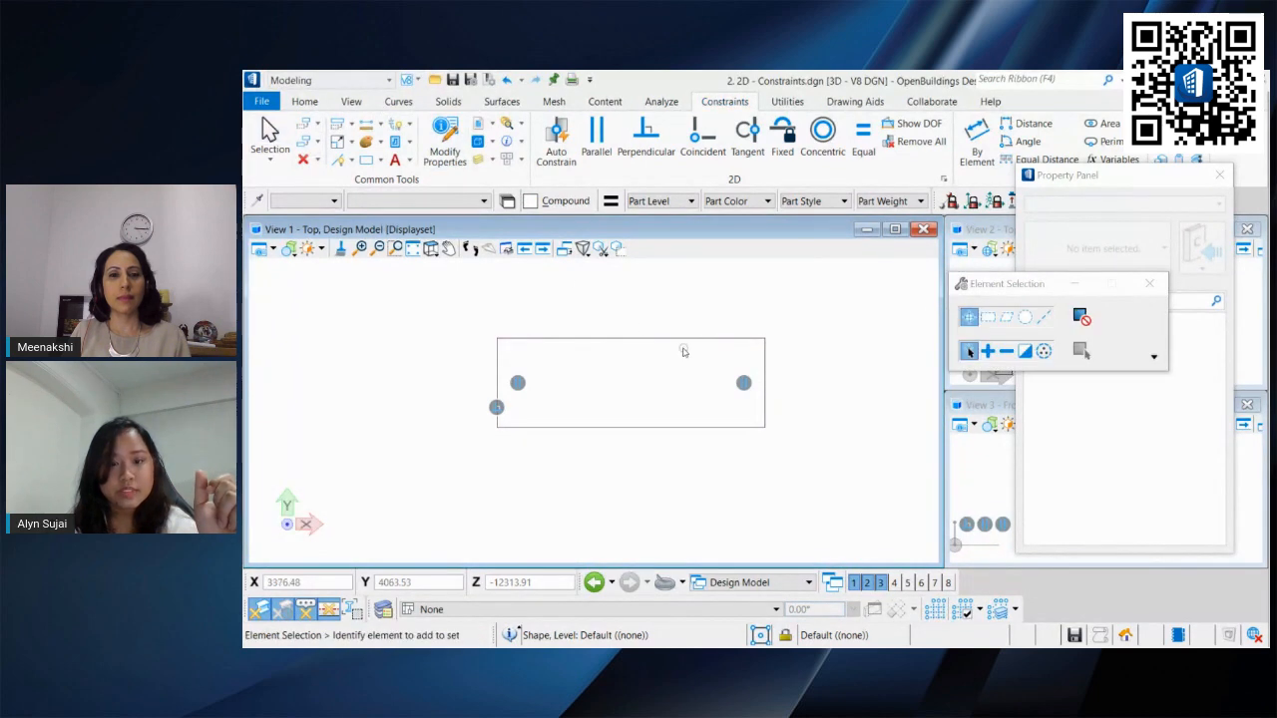
left_click(704, 340)
left_click(764, 339)
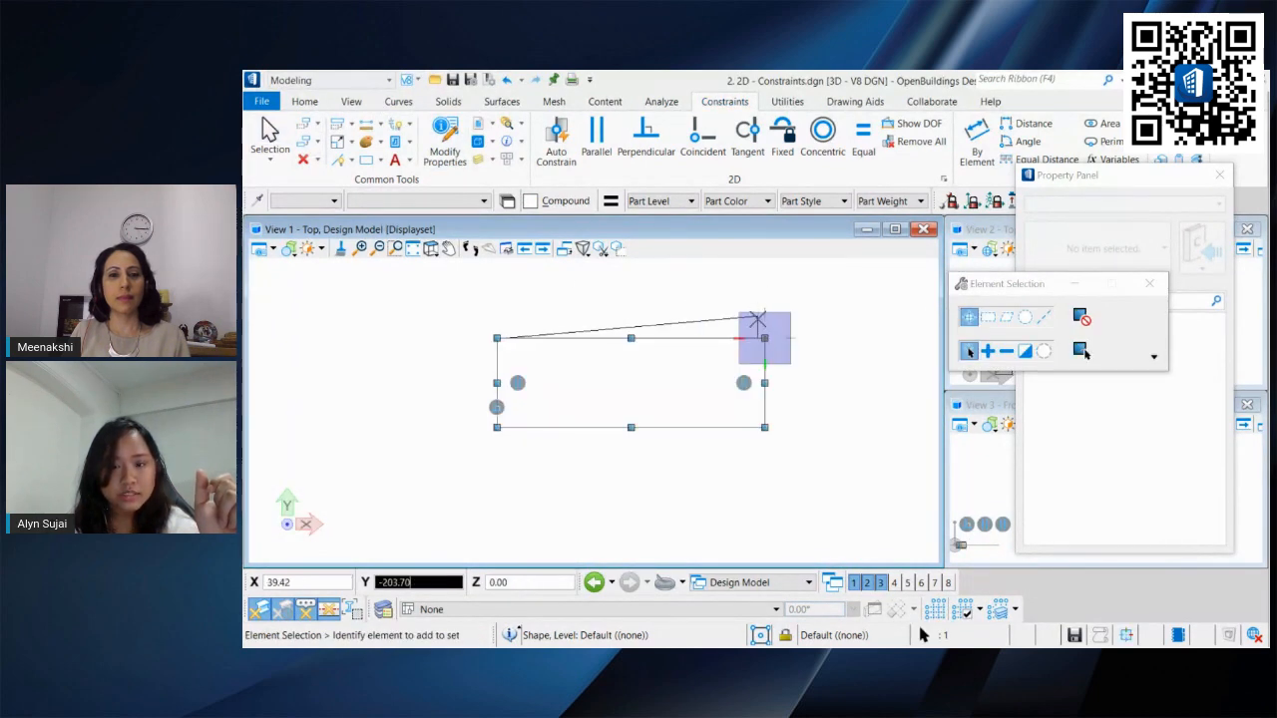
left_click(764, 320)
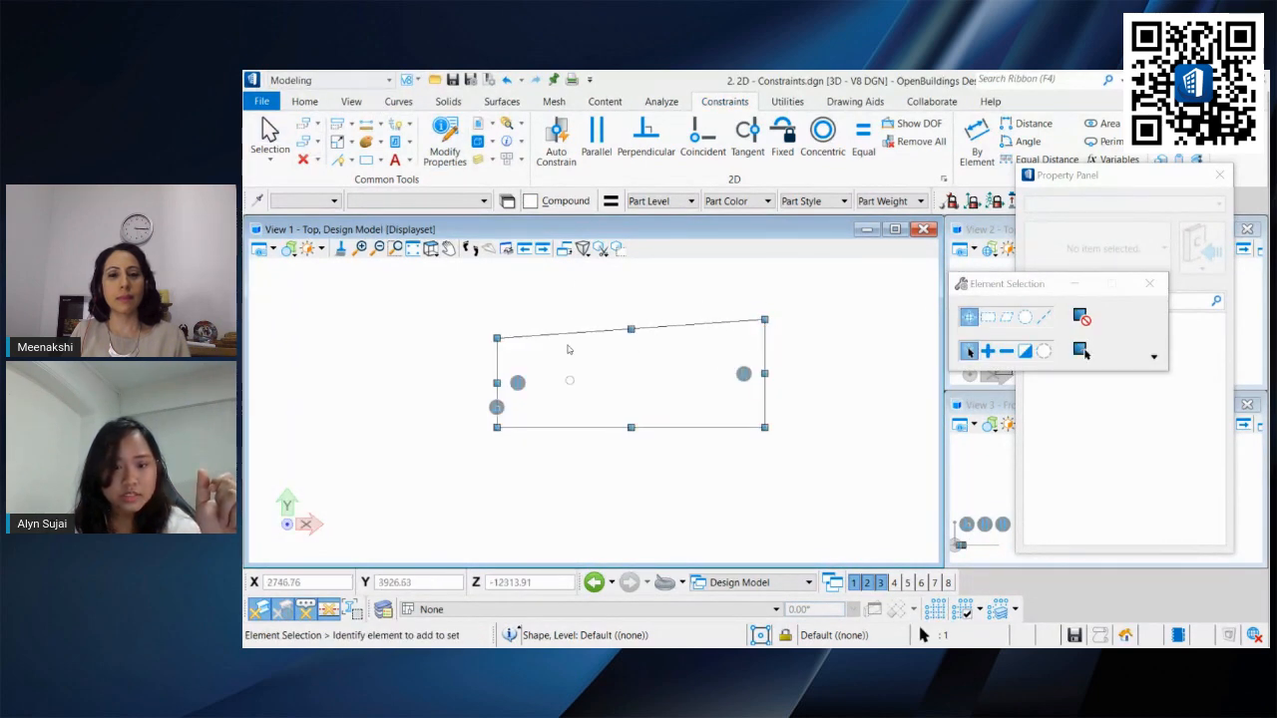
left_click(765, 320)
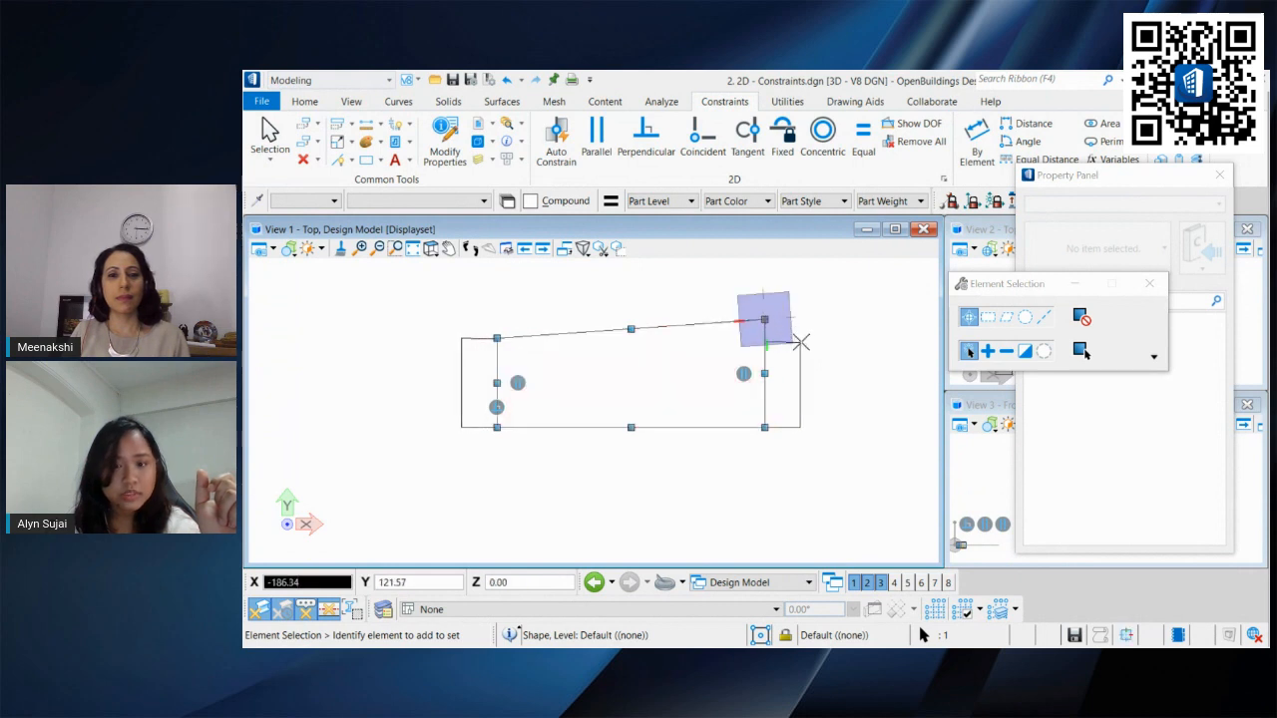
left_click(830, 330)
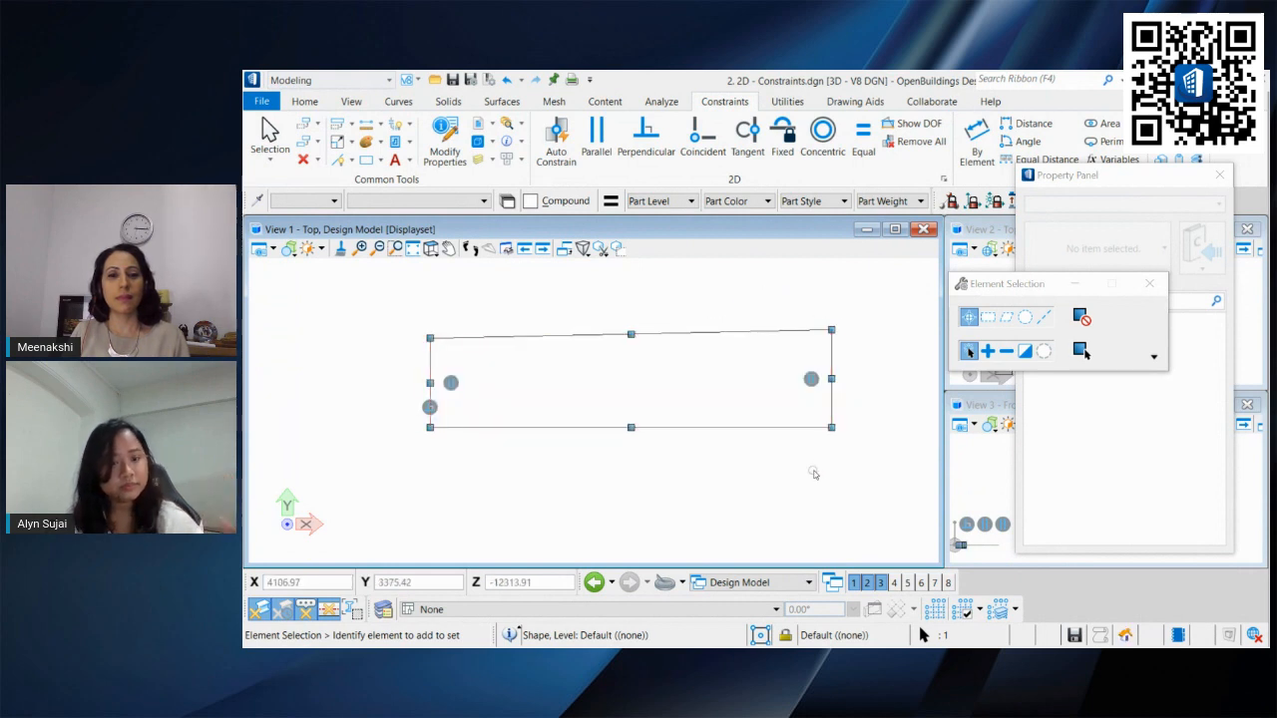
key("ctrl+z")
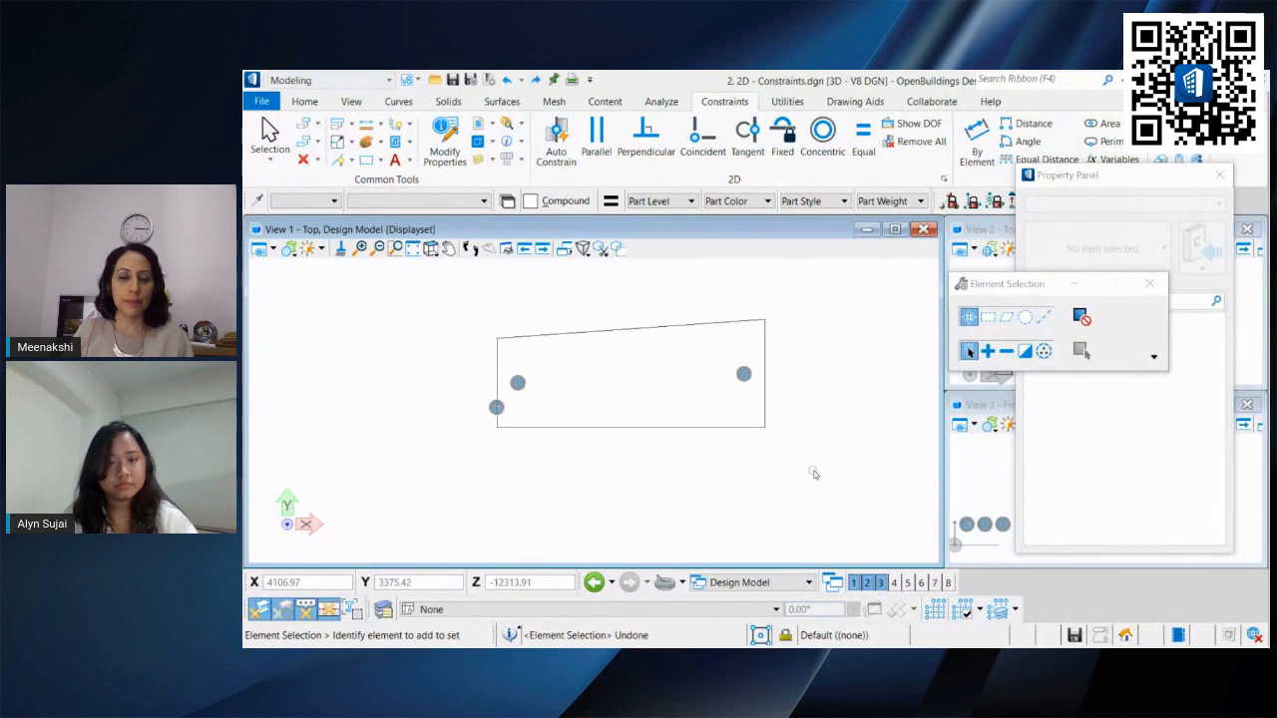
key("ctrl+z")
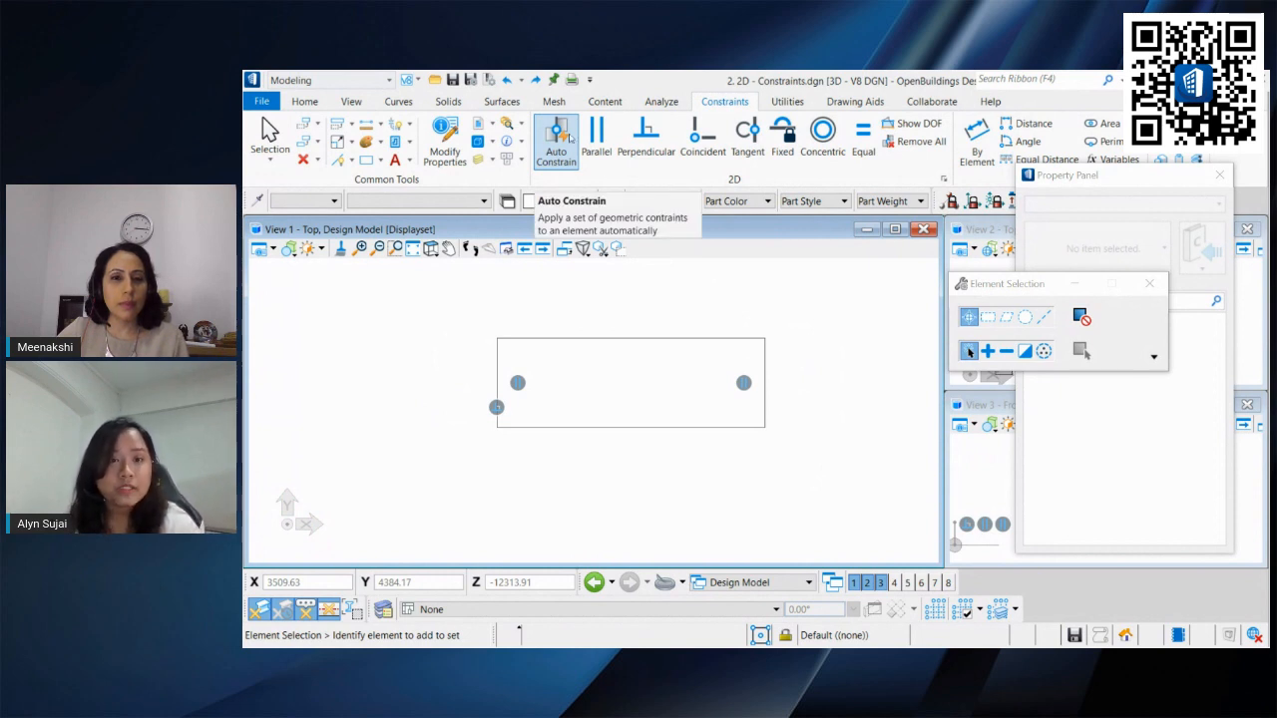
Step: Apply Auto Constrain to the rectangle and accept the added constraints
left_click(567, 150)
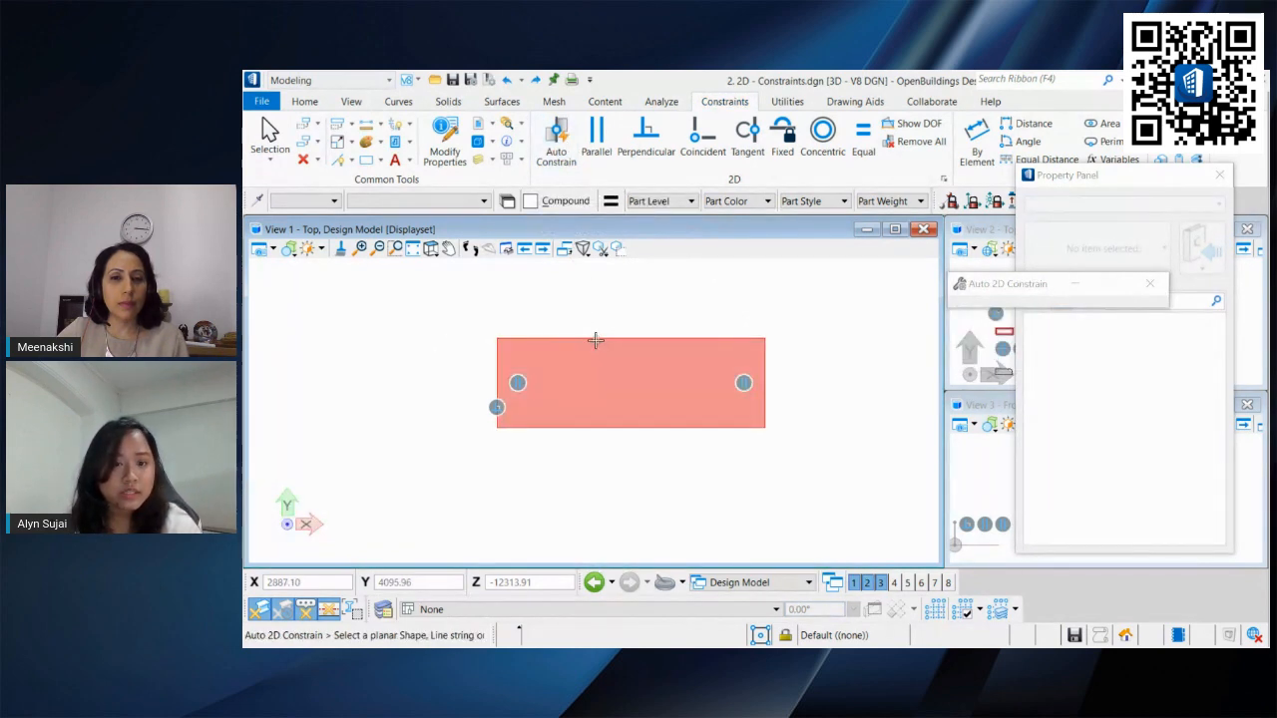
left_click(596, 339)
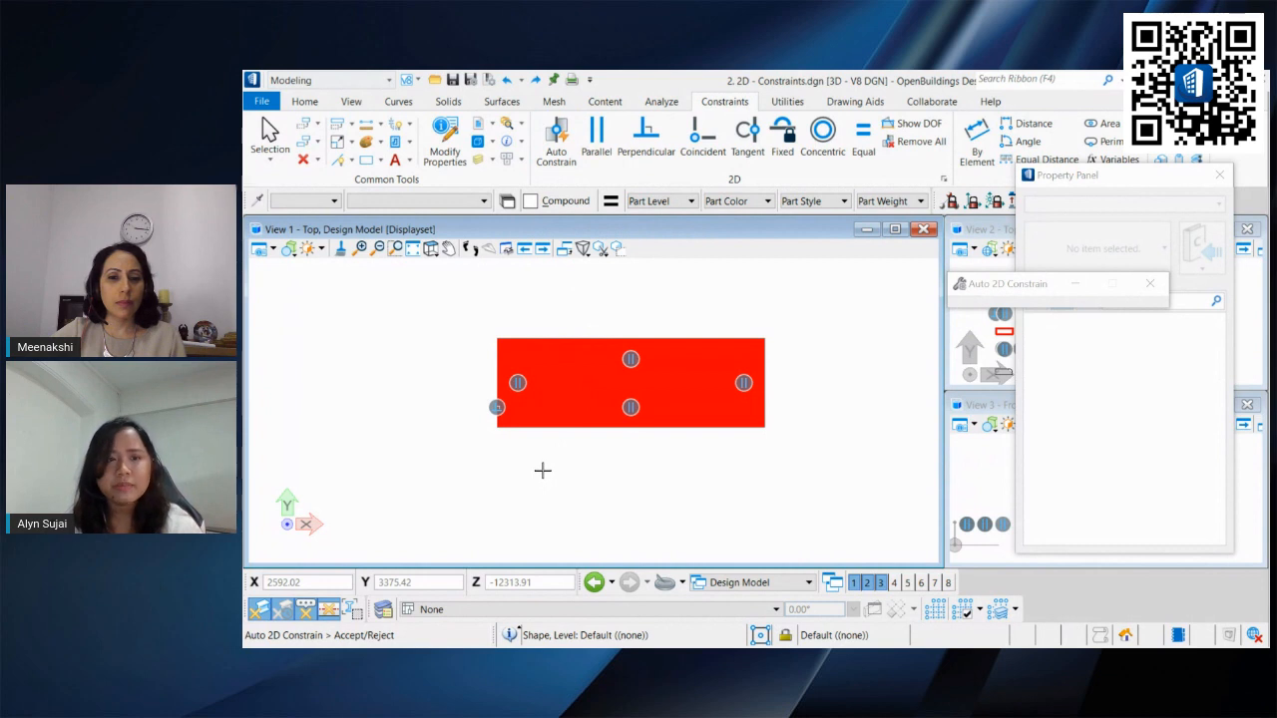
left_click(599, 475)
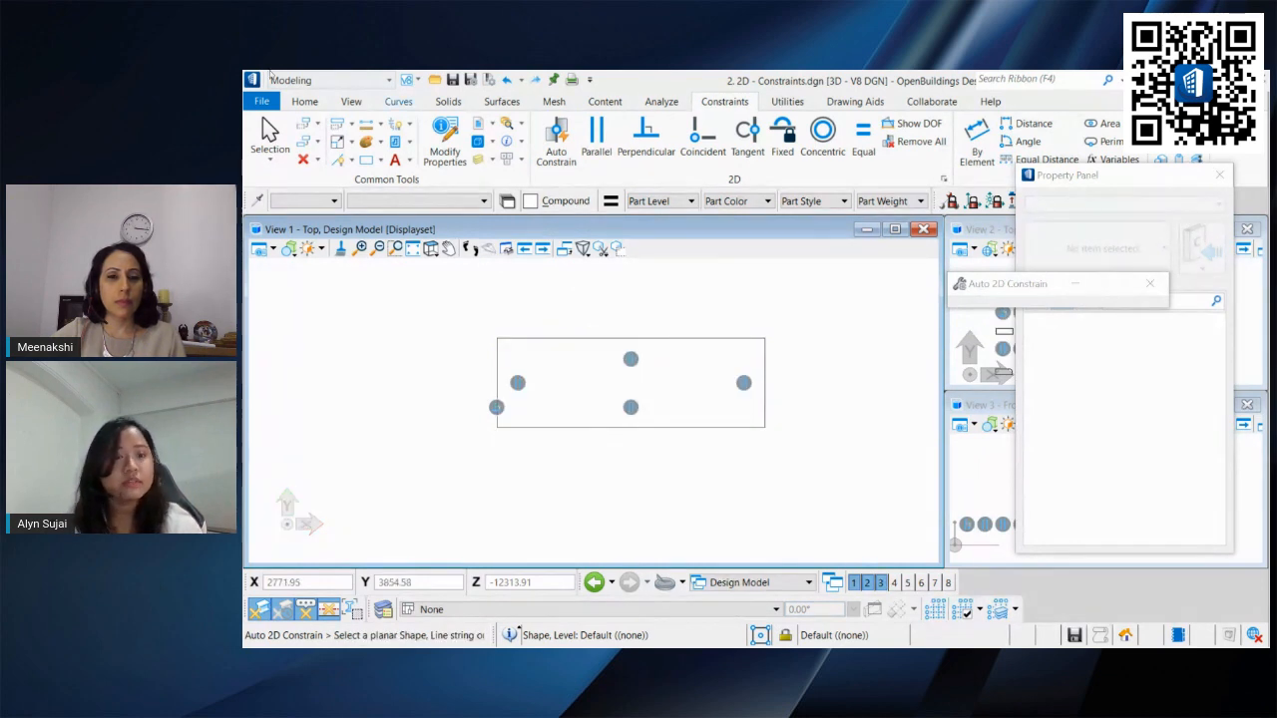
Step: Show the degrees of freedom of the rectangle
left_click(270, 132)
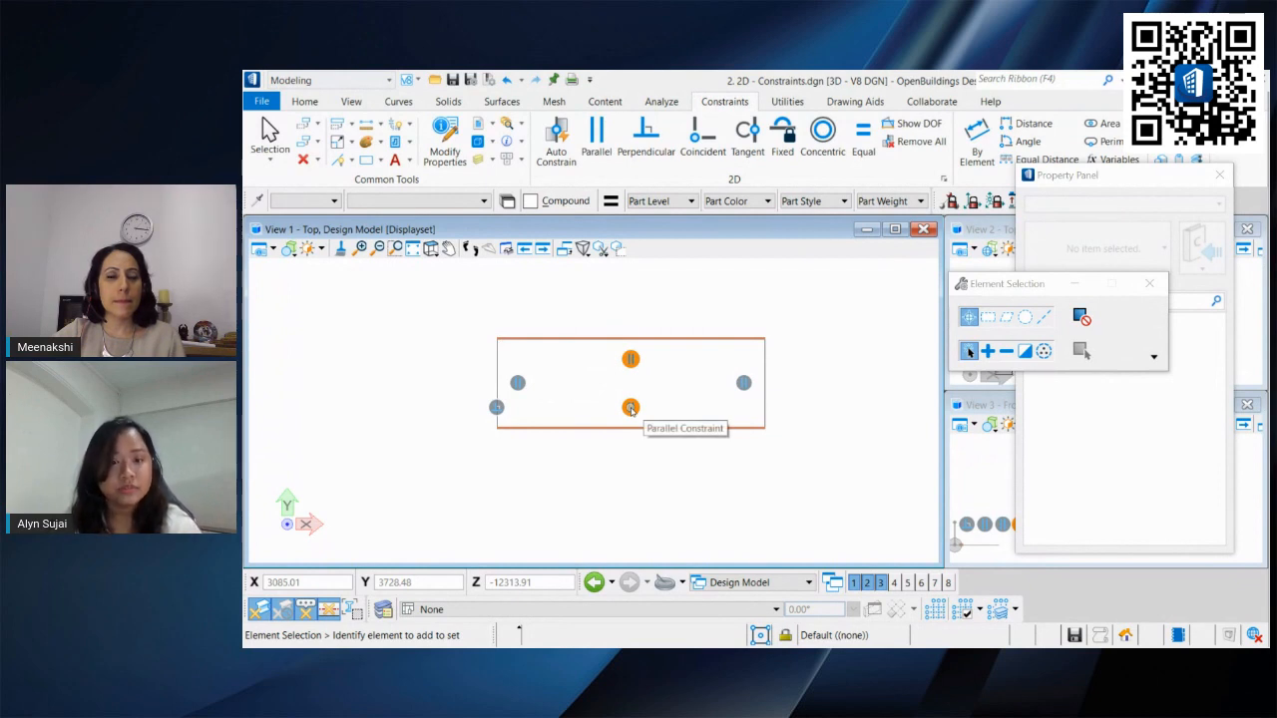
left_click(915, 127)
left_click(759, 334)
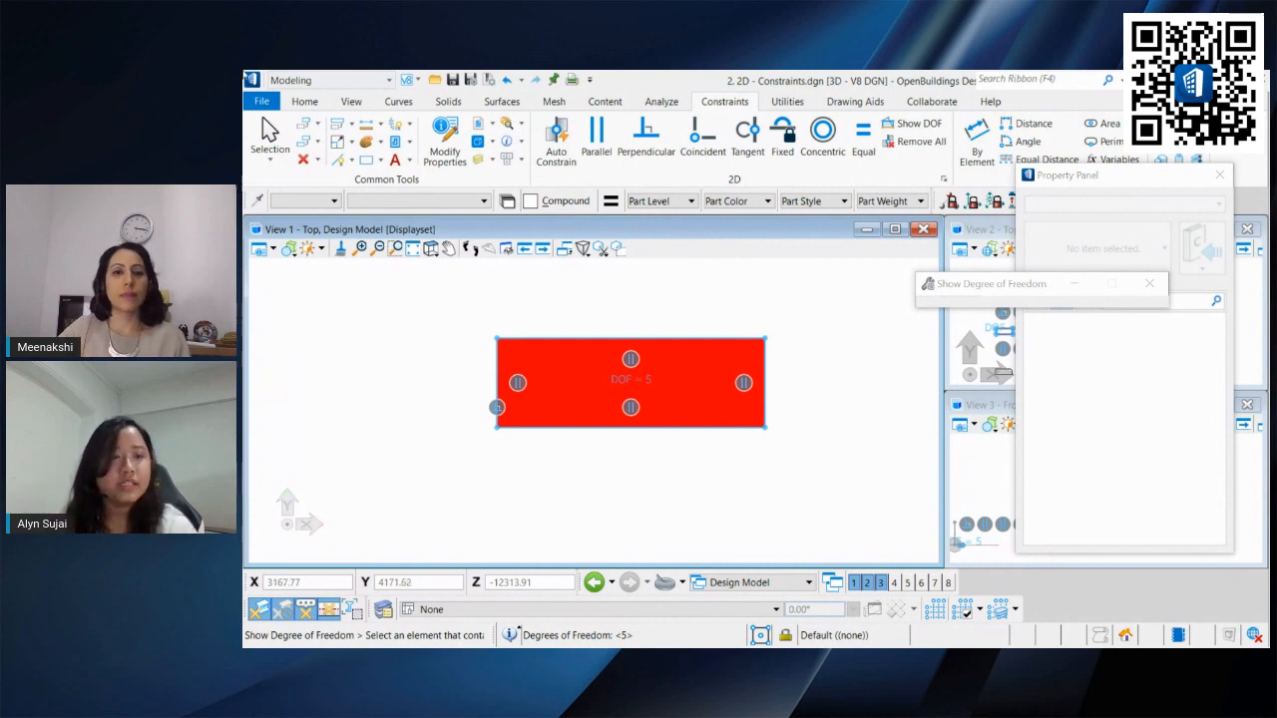
left_click(269, 135)
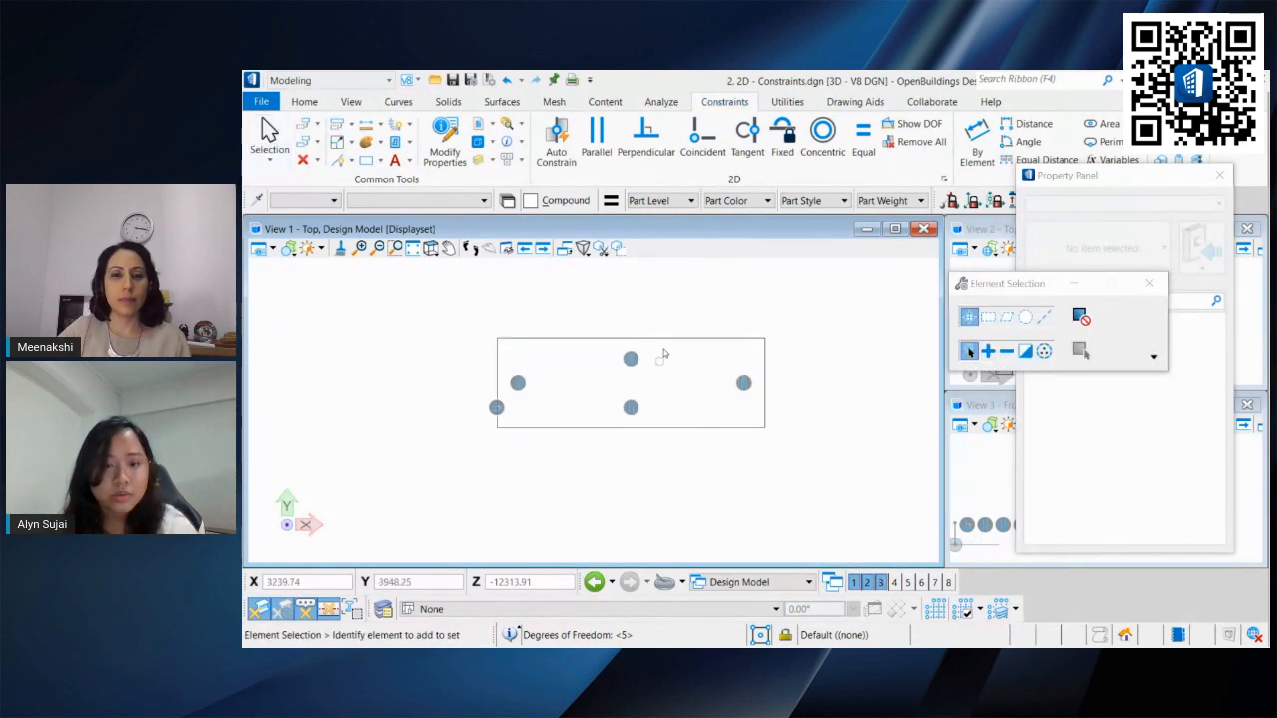
Step: Display the rectangle's degrees of freedom again and inspect it up close
left_click(913, 127)
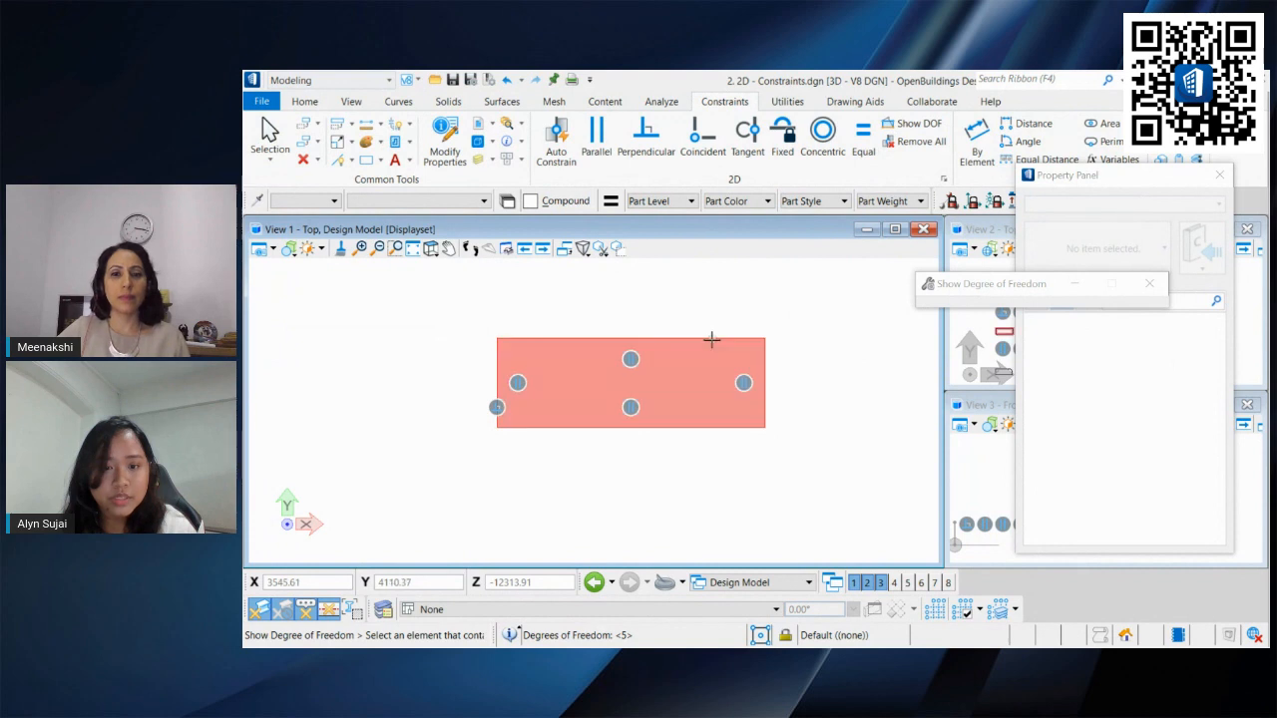
left_click(711, 338)
scroll(532, 392, "up", 5)
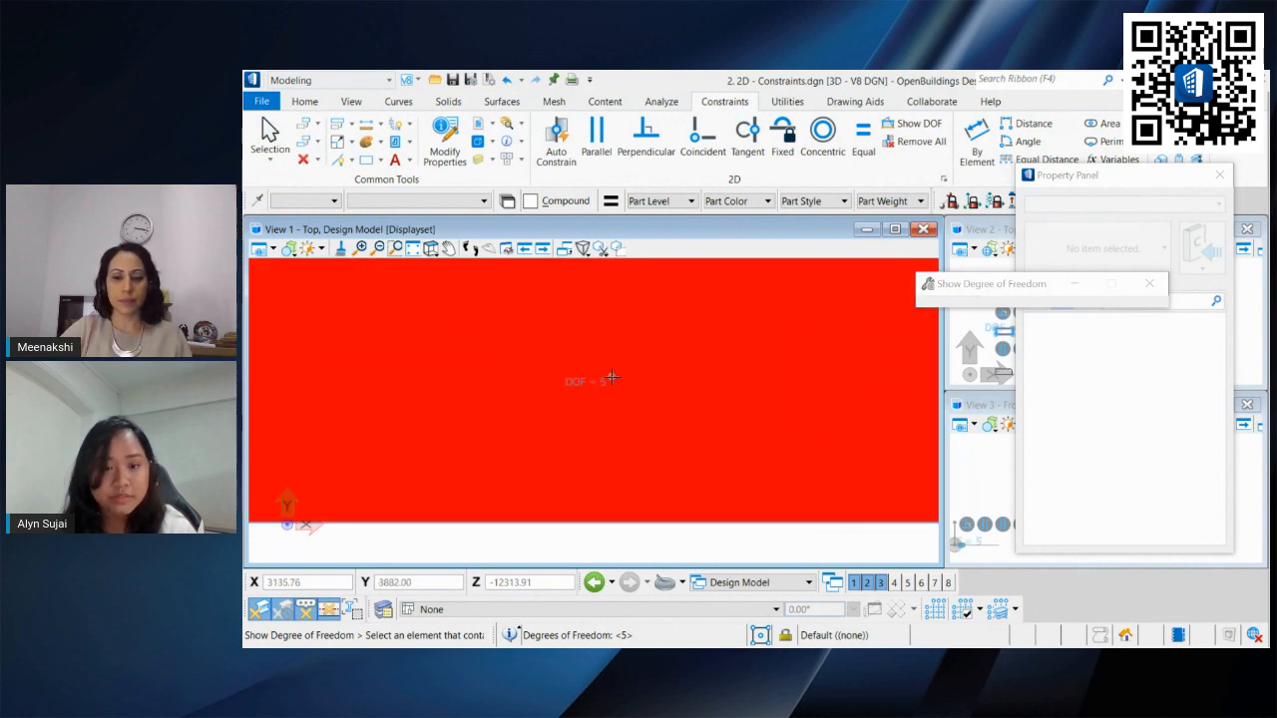
scroll(611, 378, "down", 3)
middle_click_drag(592, 370, 622, 400)
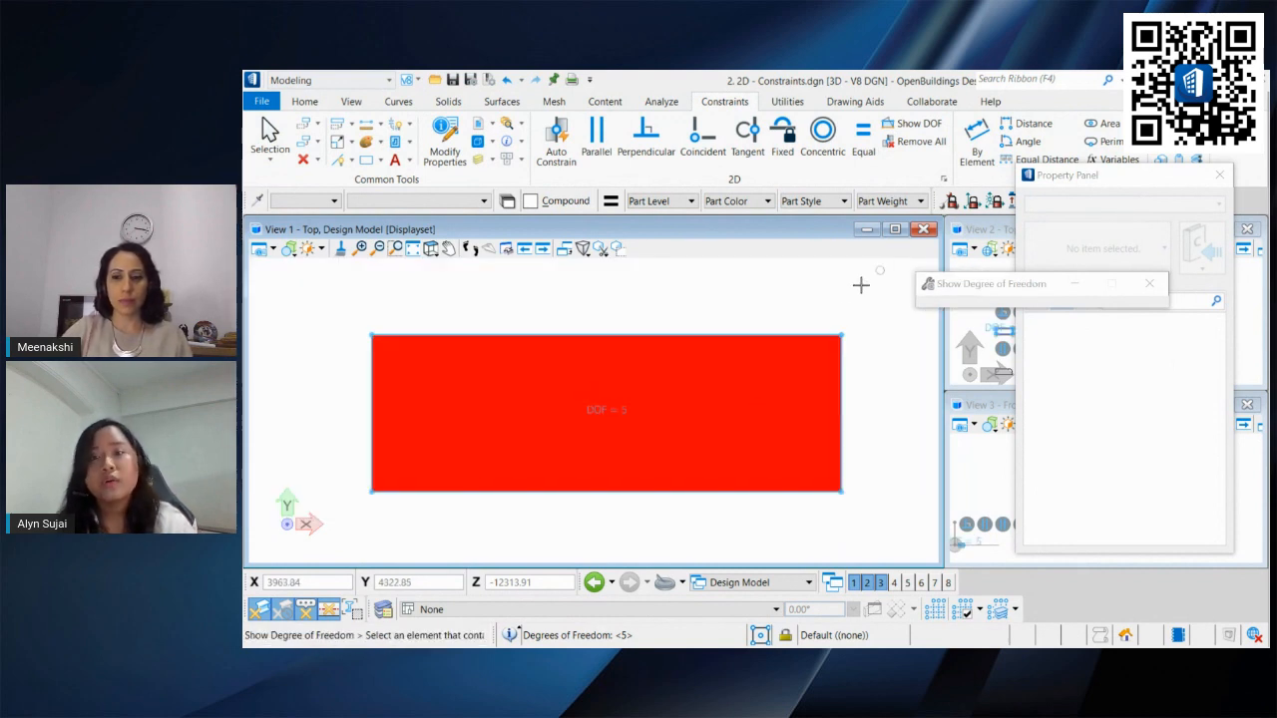
Step: Dock the Property Panel, then close Views 2 and 3 so View 1 fills the workspace
left_click_drag(1054, 182, 1178, 329)
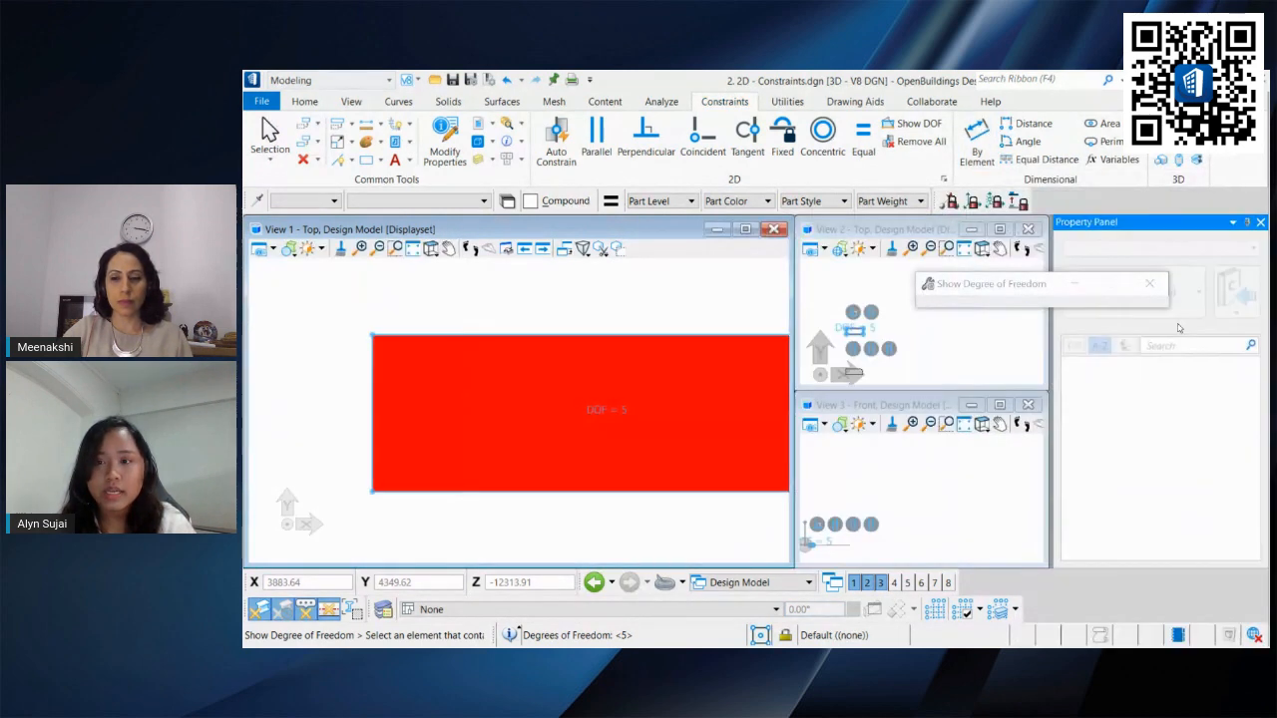
left_click(1028, 228)
left_click(1028, 404)
left_click(745, 229)
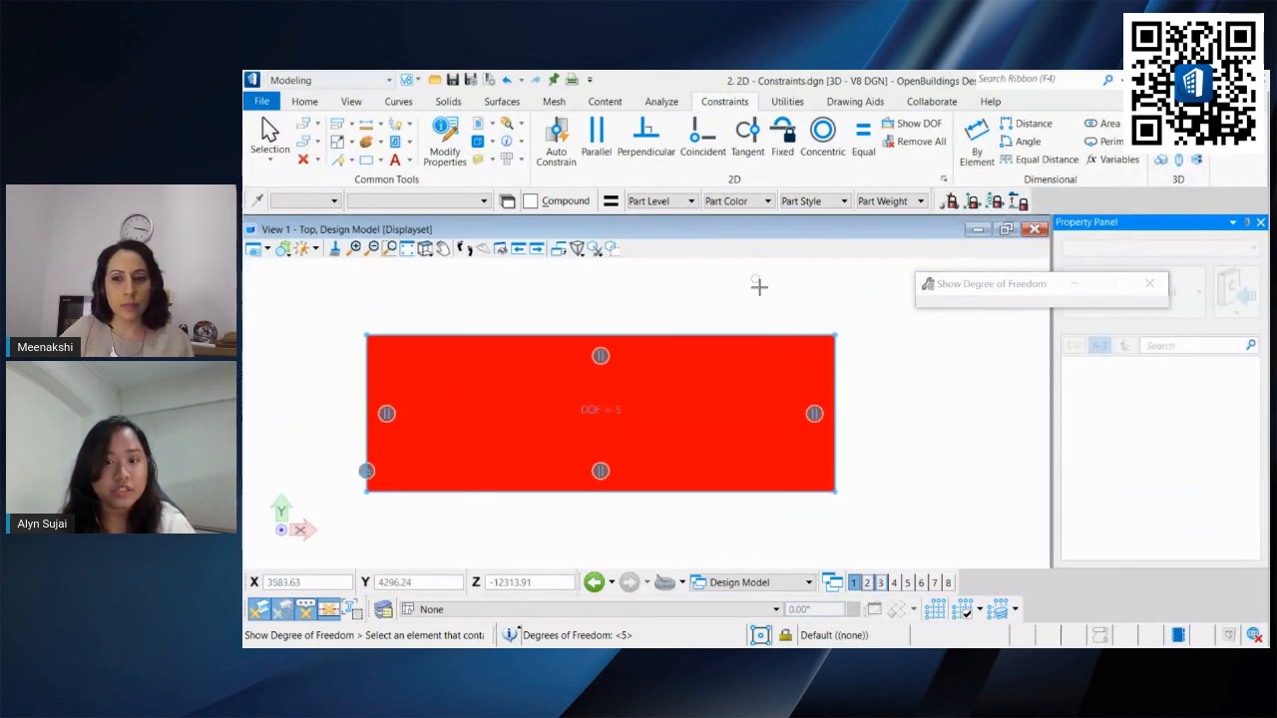
middle_click_drag(759, 287, 810, 303)
left_click(270, 132)
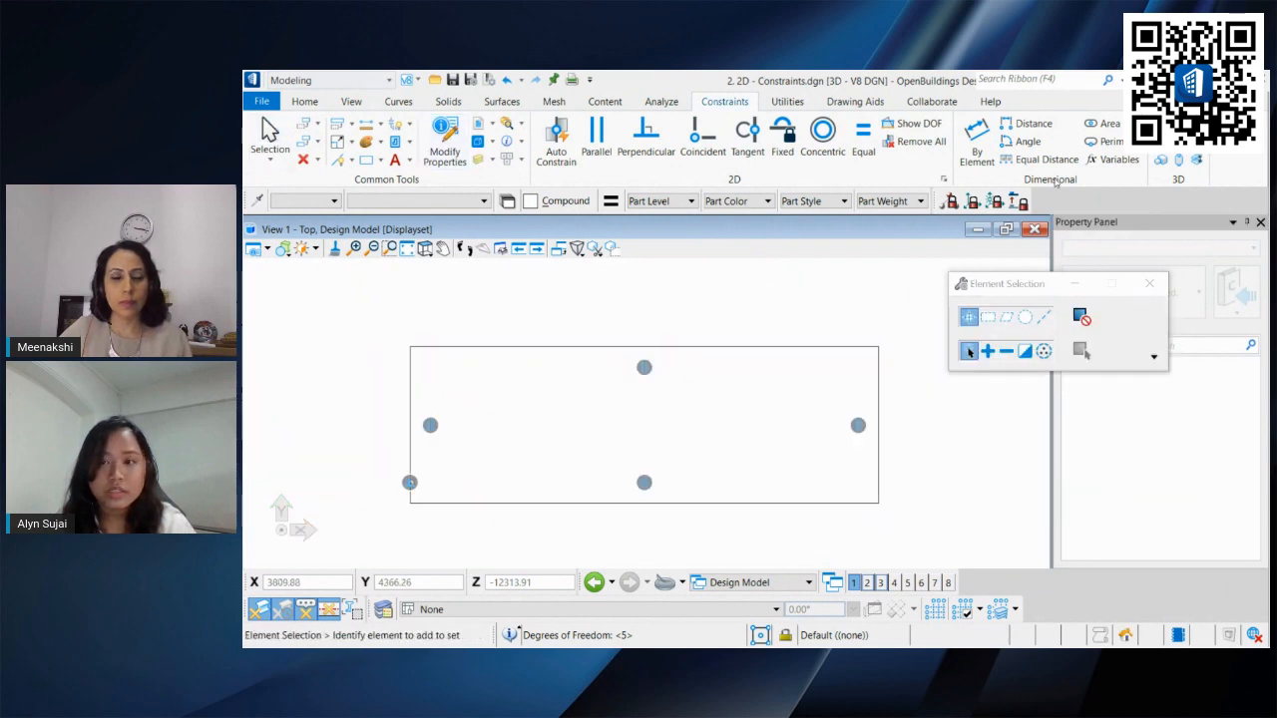
Step: Add By Element dimension constraints to the rectangle's top and right edges
left_click(977, 139)
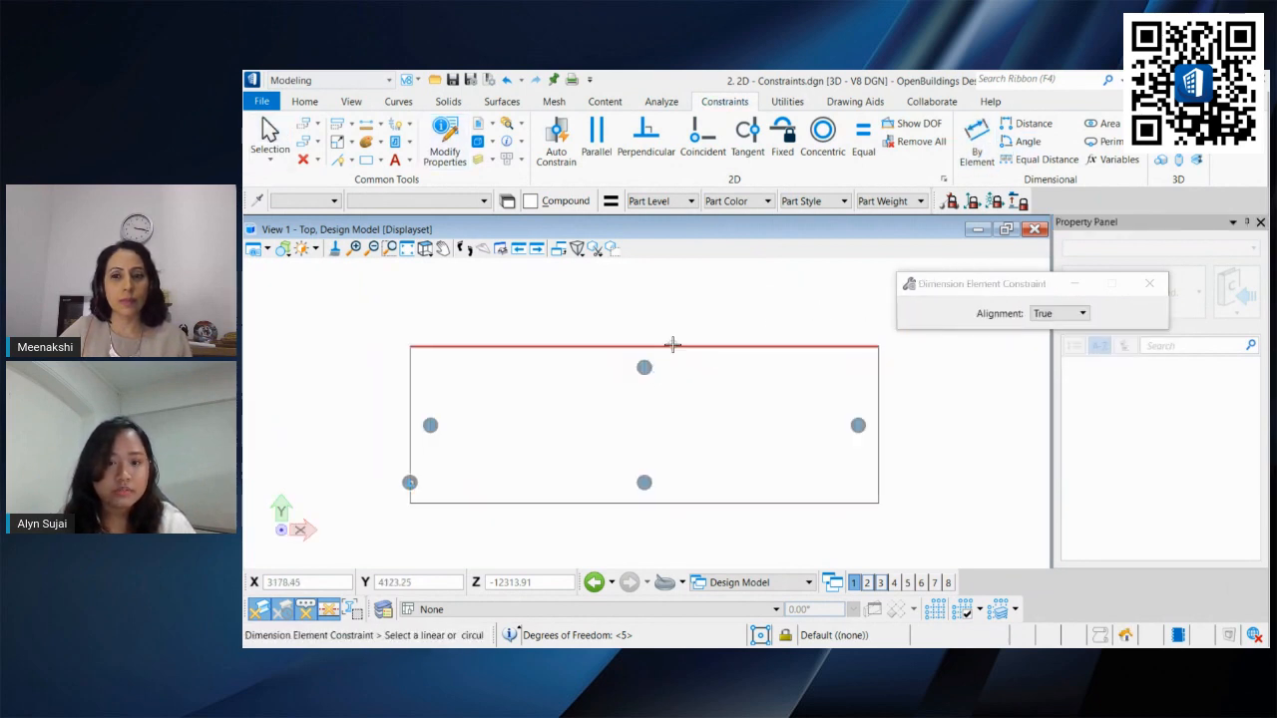
left_click(673, 345)
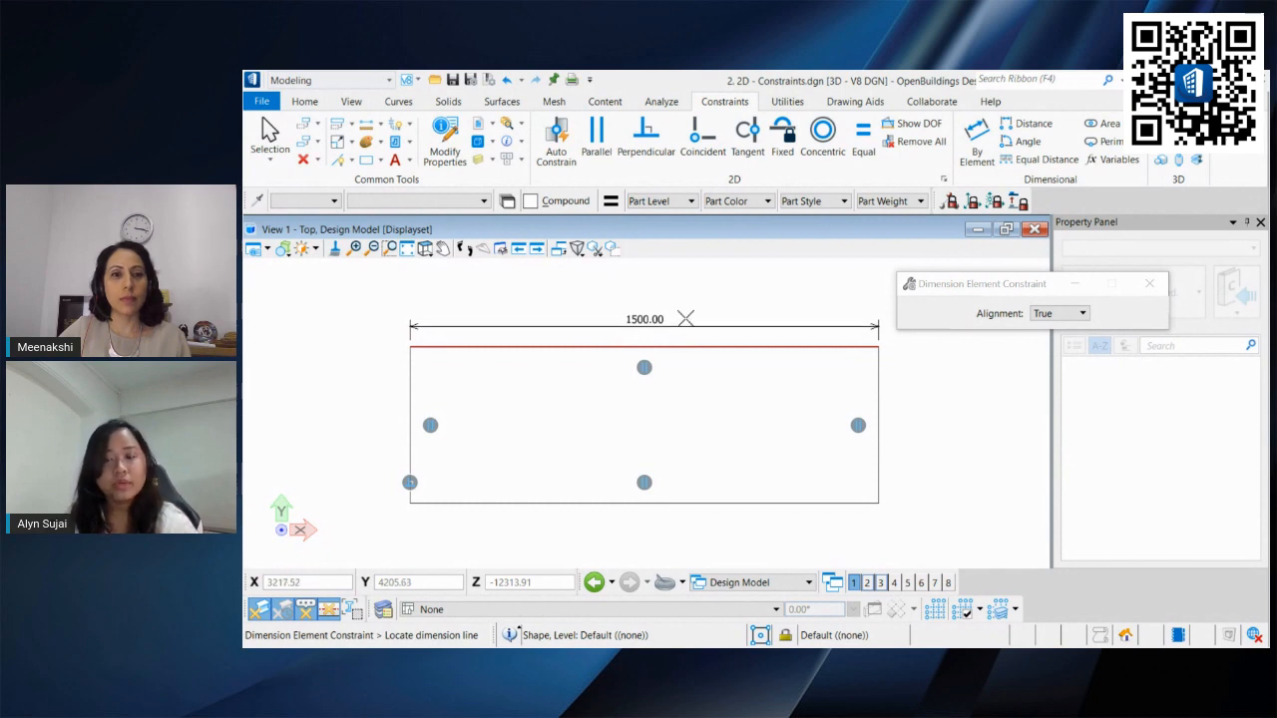
left_click(685, 318)
left_click(771, 289)
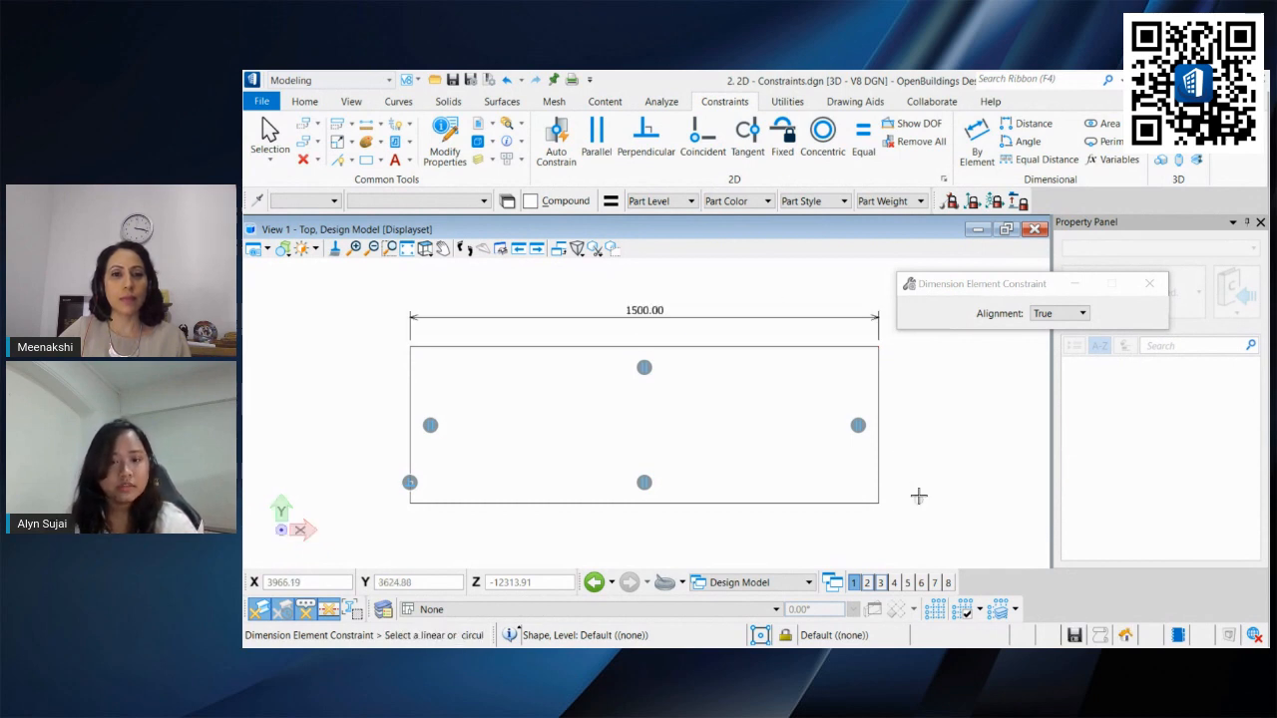
left_click(876, 379)
left_click(918, 396)
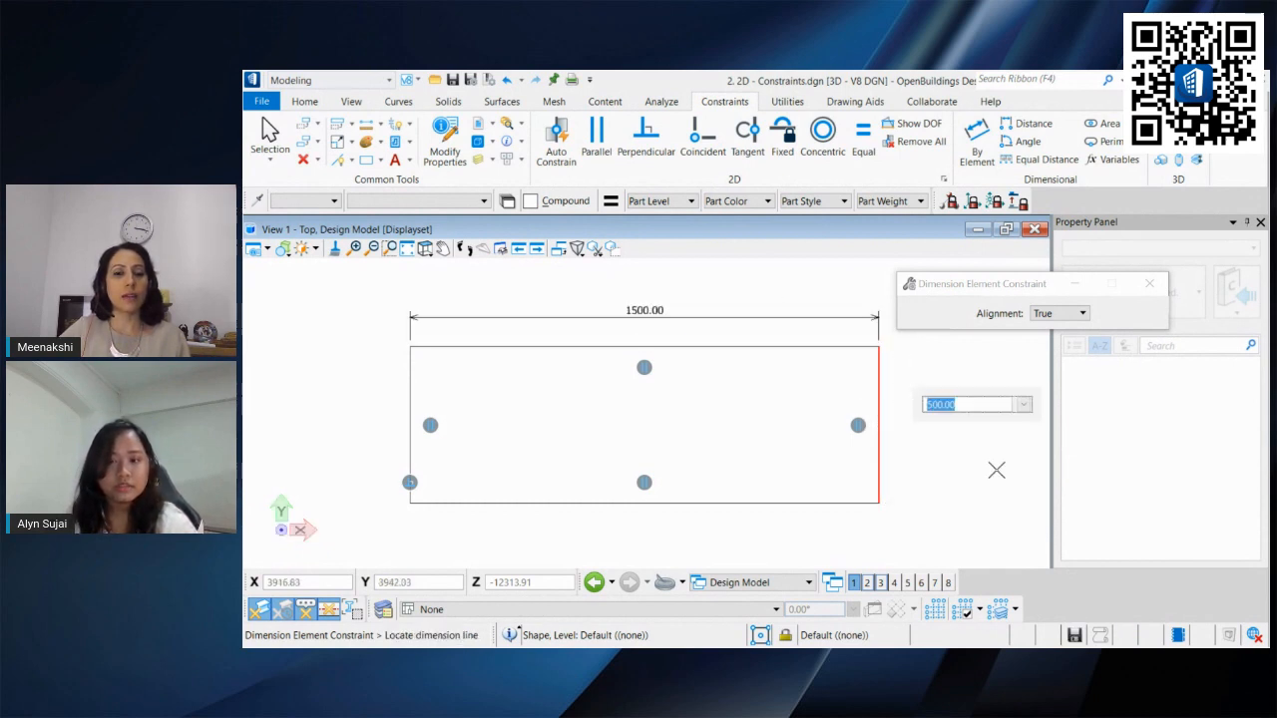
left_click(1001, 474)
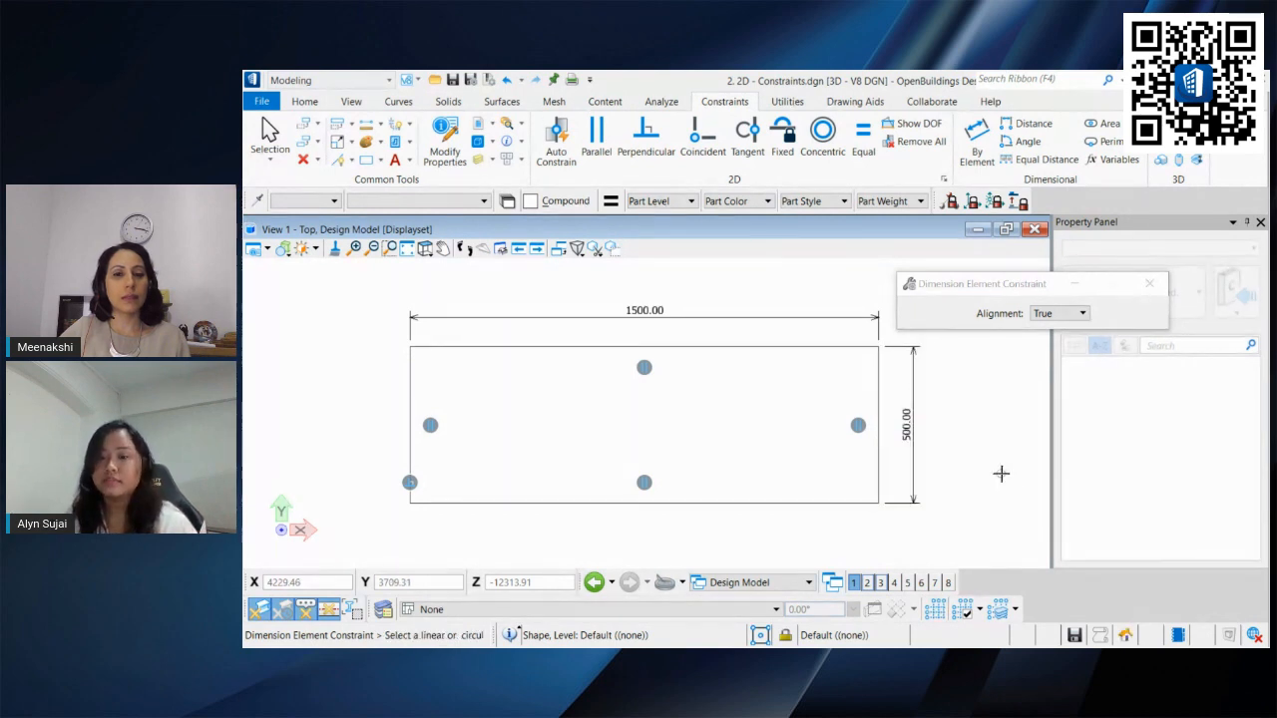
left_click(267, 129)
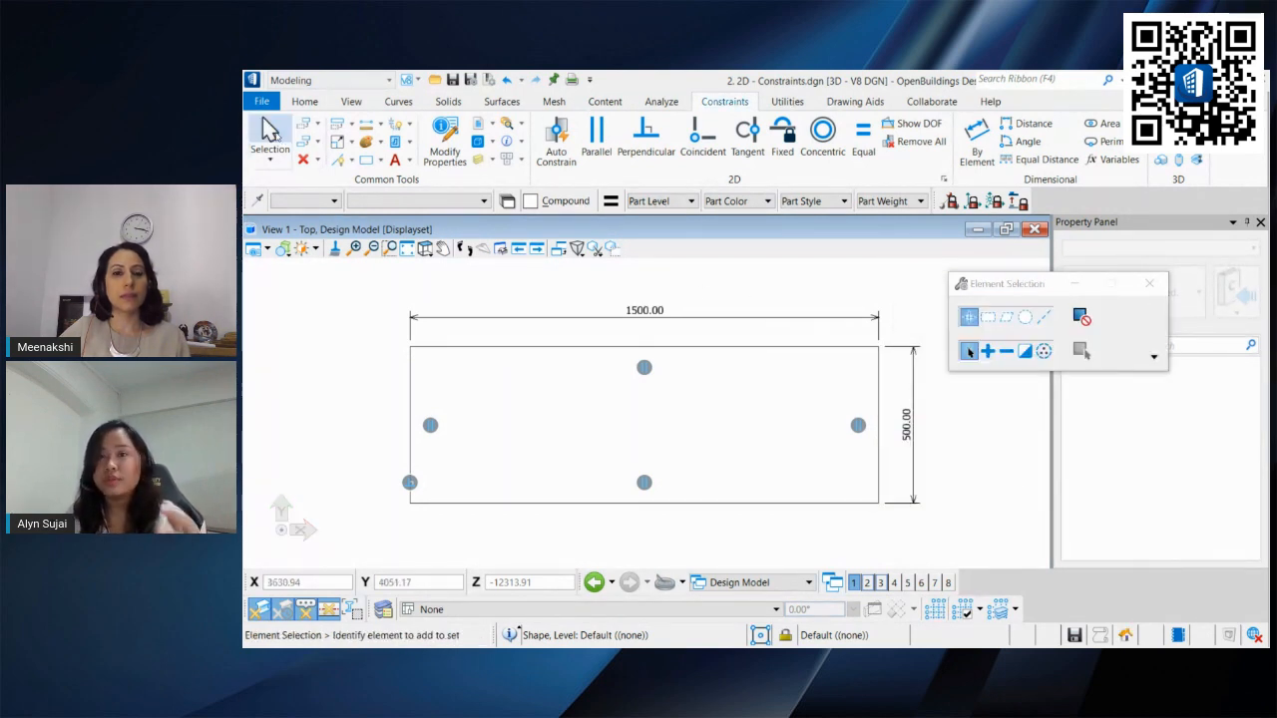
Step: Set the top edge's width dimension constraint to 1000
left_click(650, 315)
left_click(673, 328)
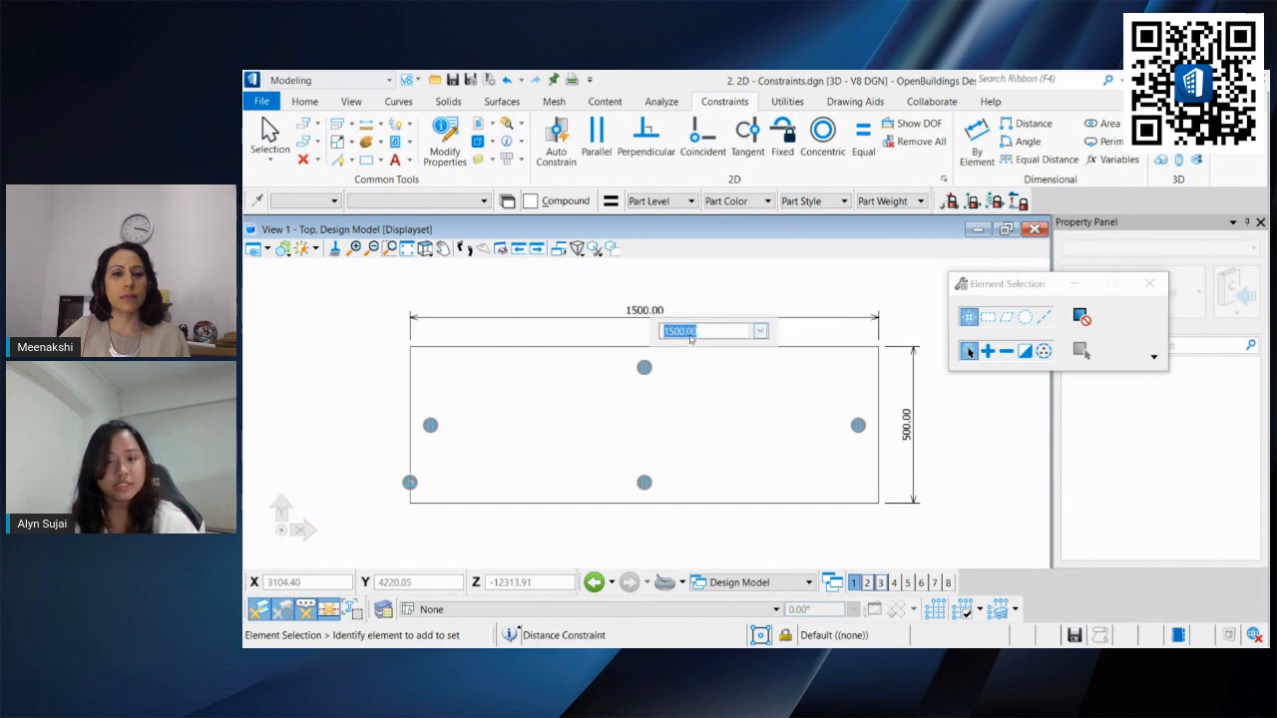
type("10")
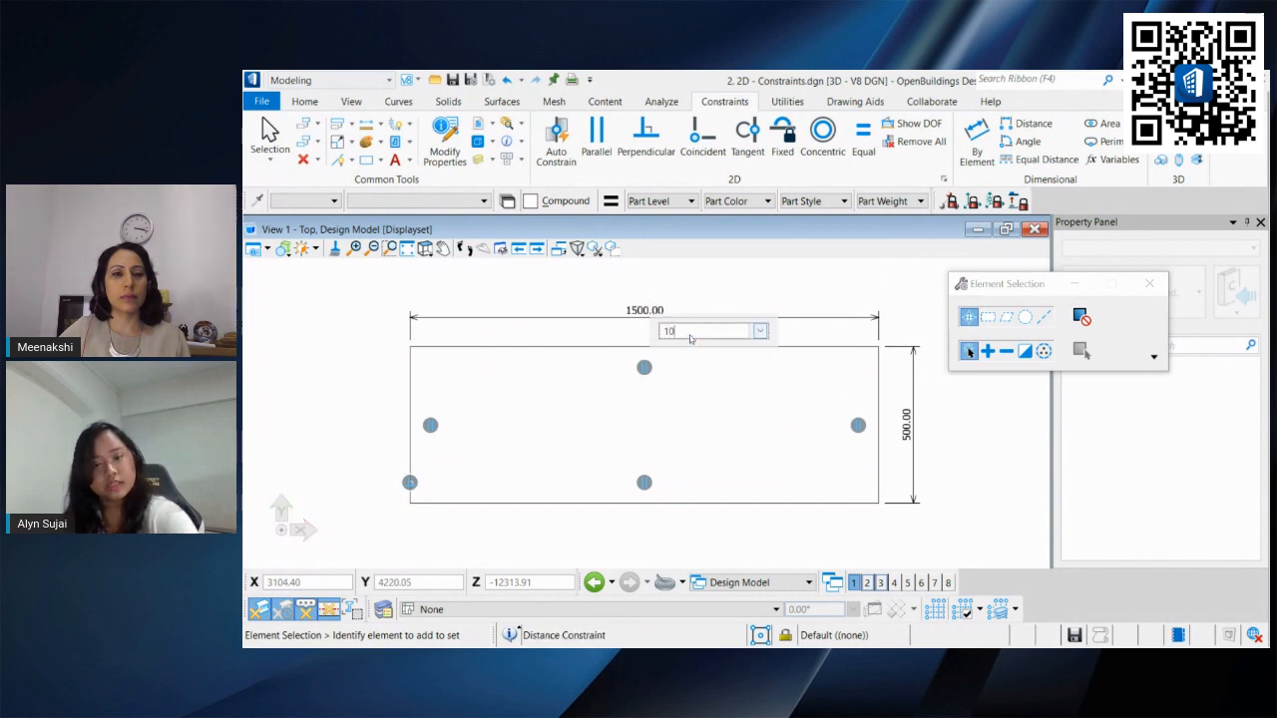
key("Return")
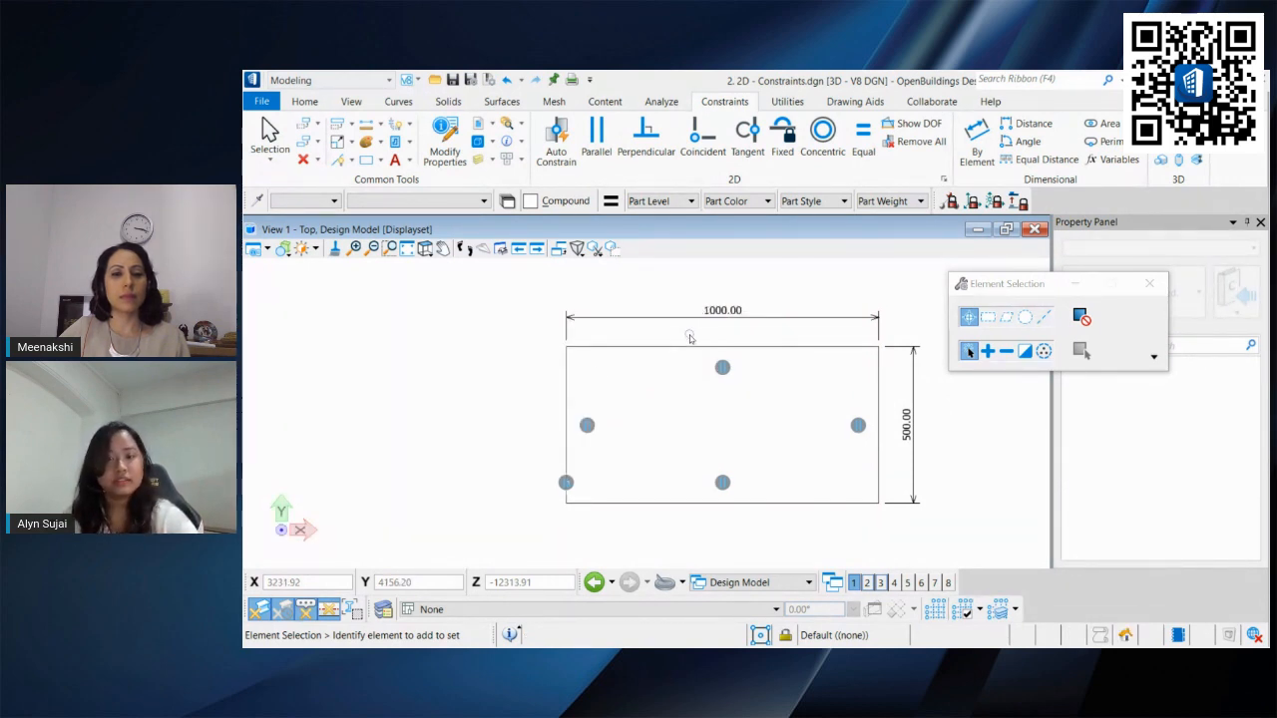
Step: Edit the right edge's height dimension constraint and set it to 1000
right_click(911, 426)
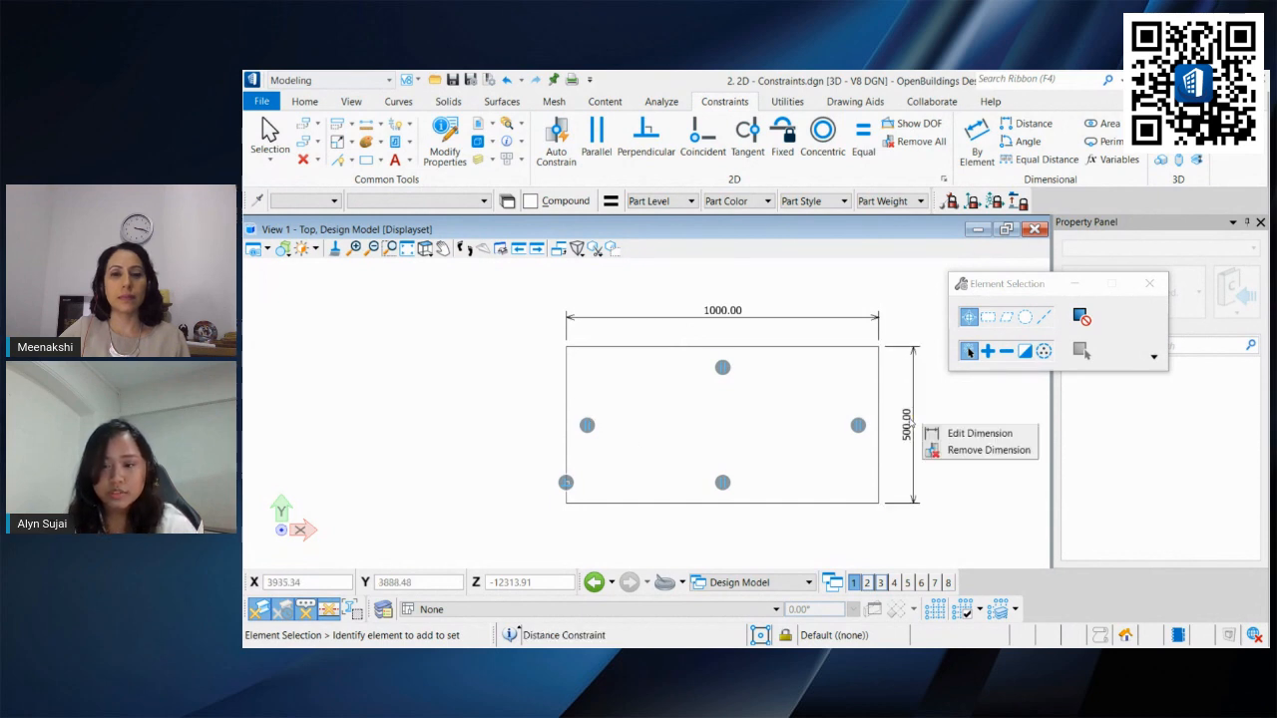
left_click(955, 435)
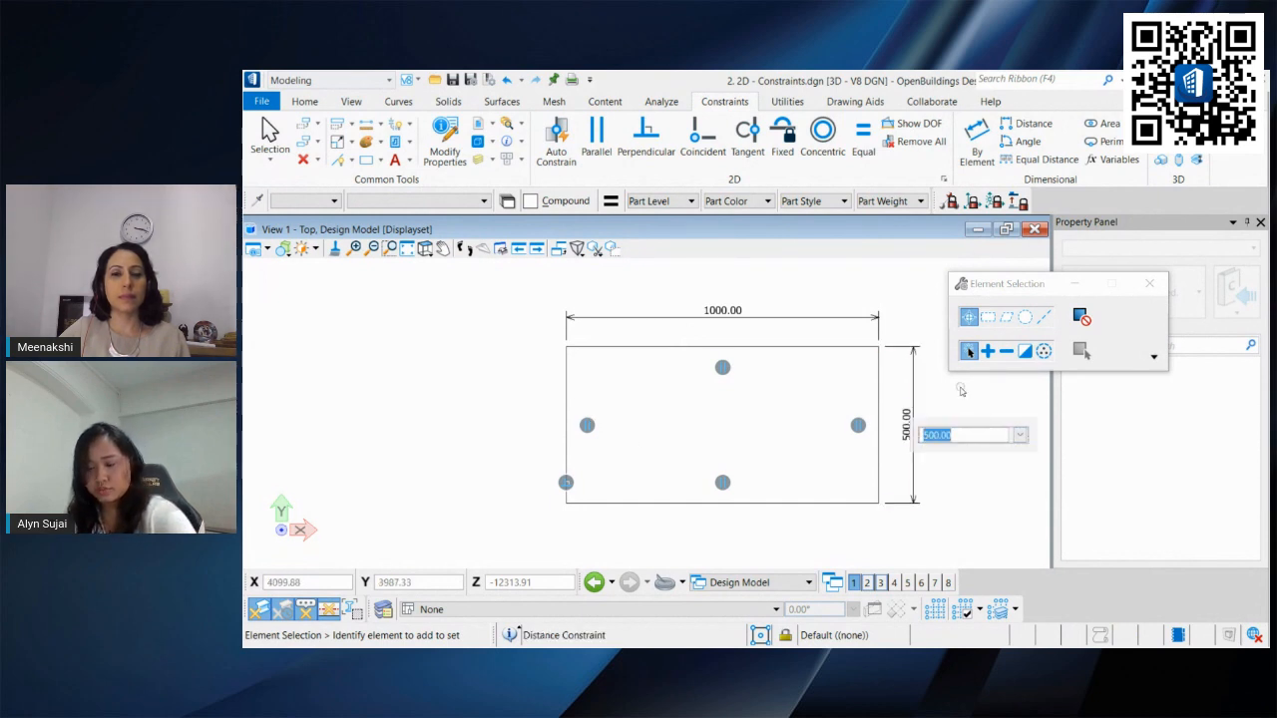
type("1000")
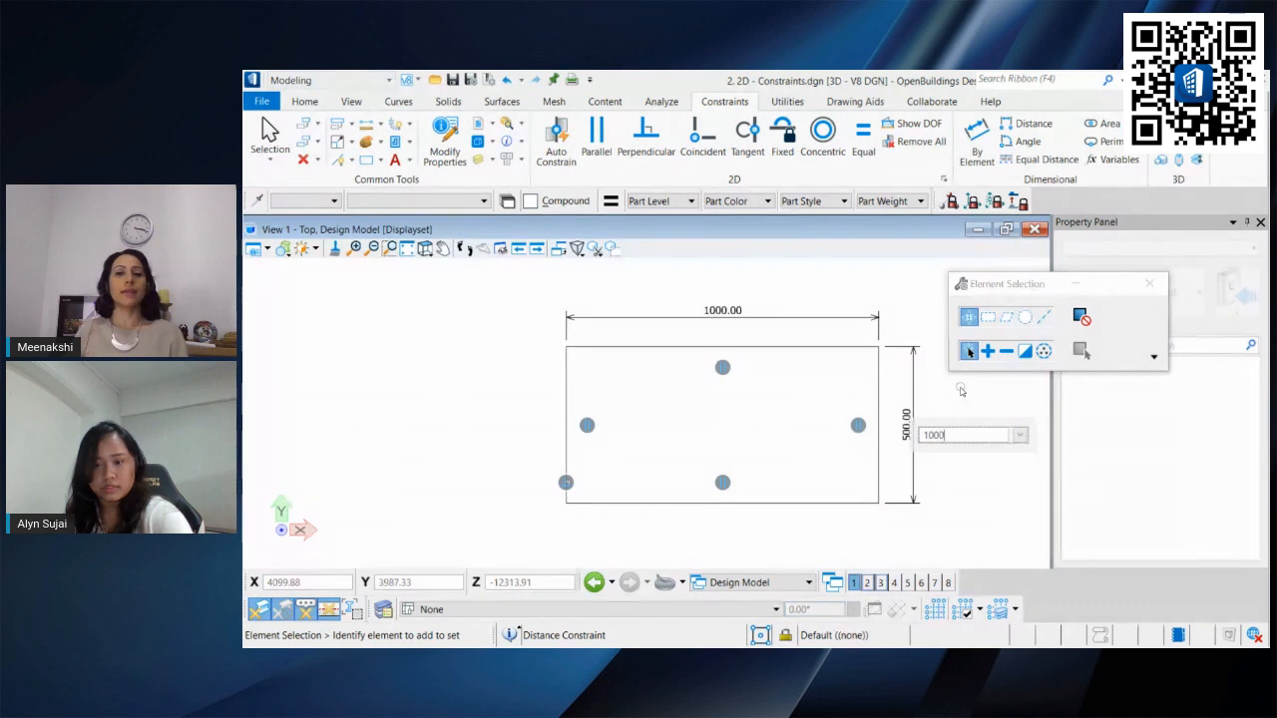
key("Return")
Step: Show the degrees of freedom of the resized square
scroll(936, 418, "down", 3)
middle_click_drag(936, 418, 902, 369)
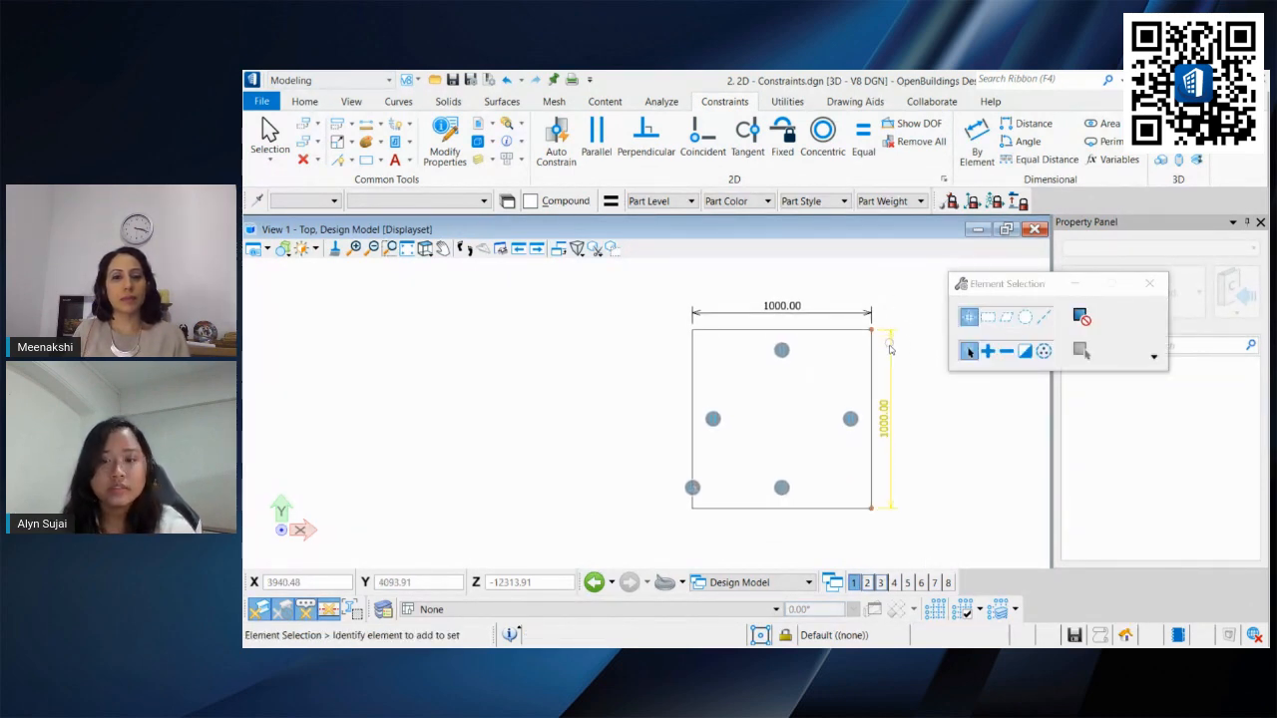
left_click(909, 123)
left_click(856, 334)
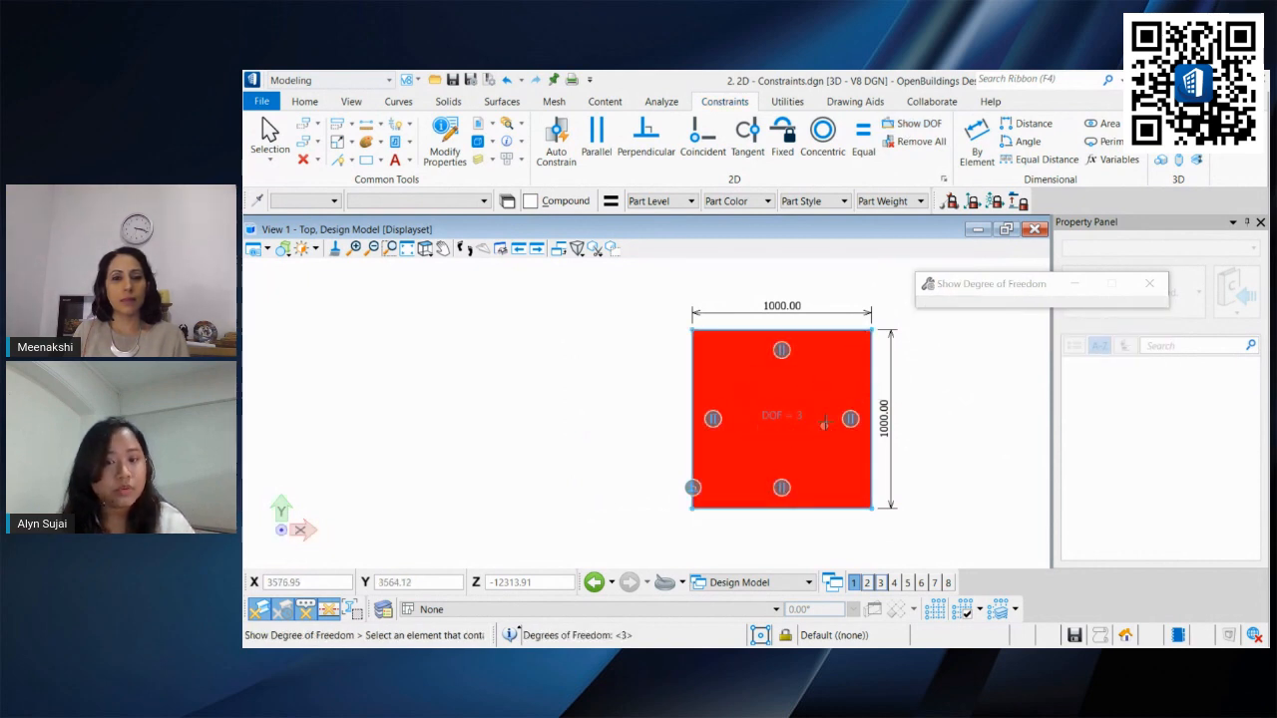
Step: Apply a Fixed constraint to the rectangle's bottom-left vertex
key("Escape")
middle_click_drag(796, 415, 746, 391)
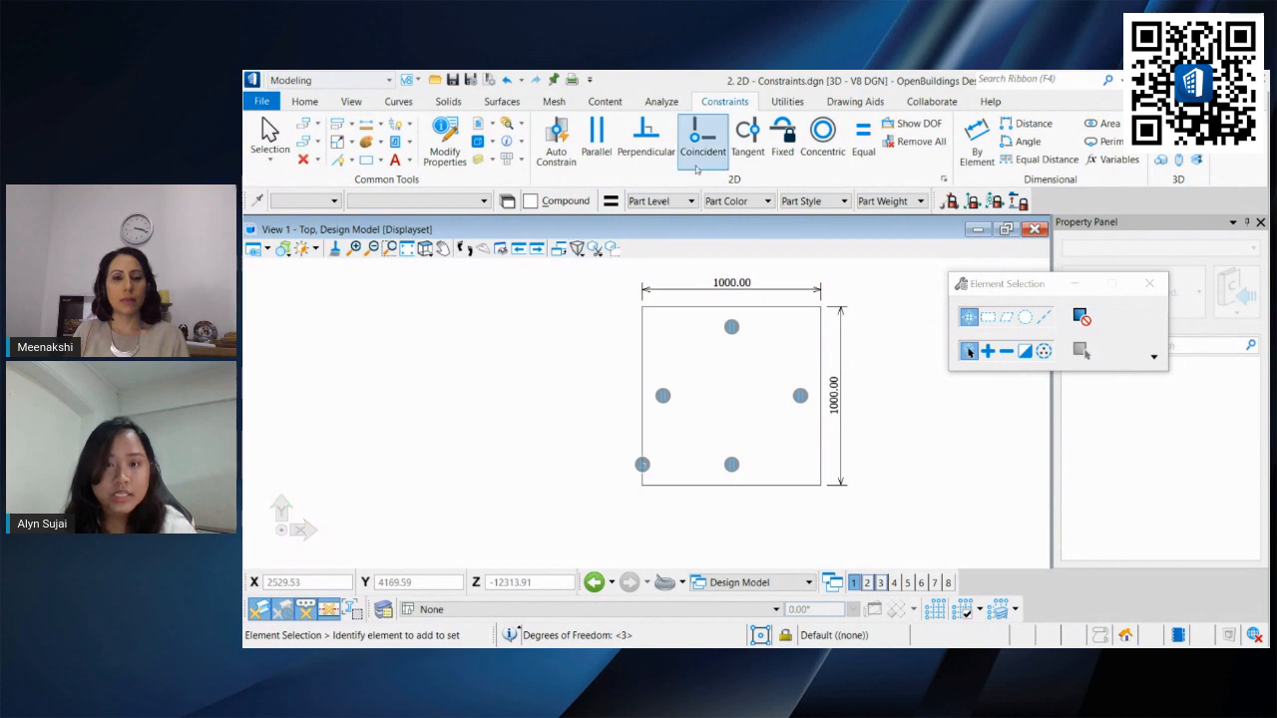
left_click(776, 139)
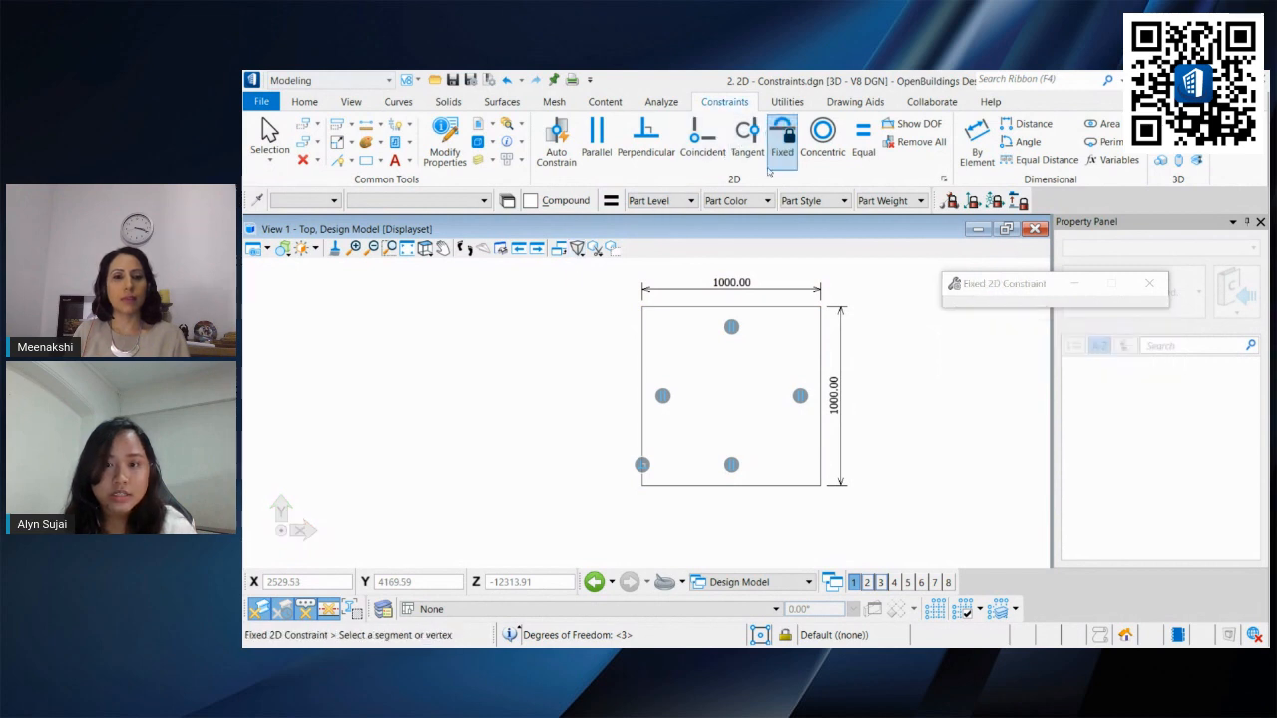
left_click(641, 485)
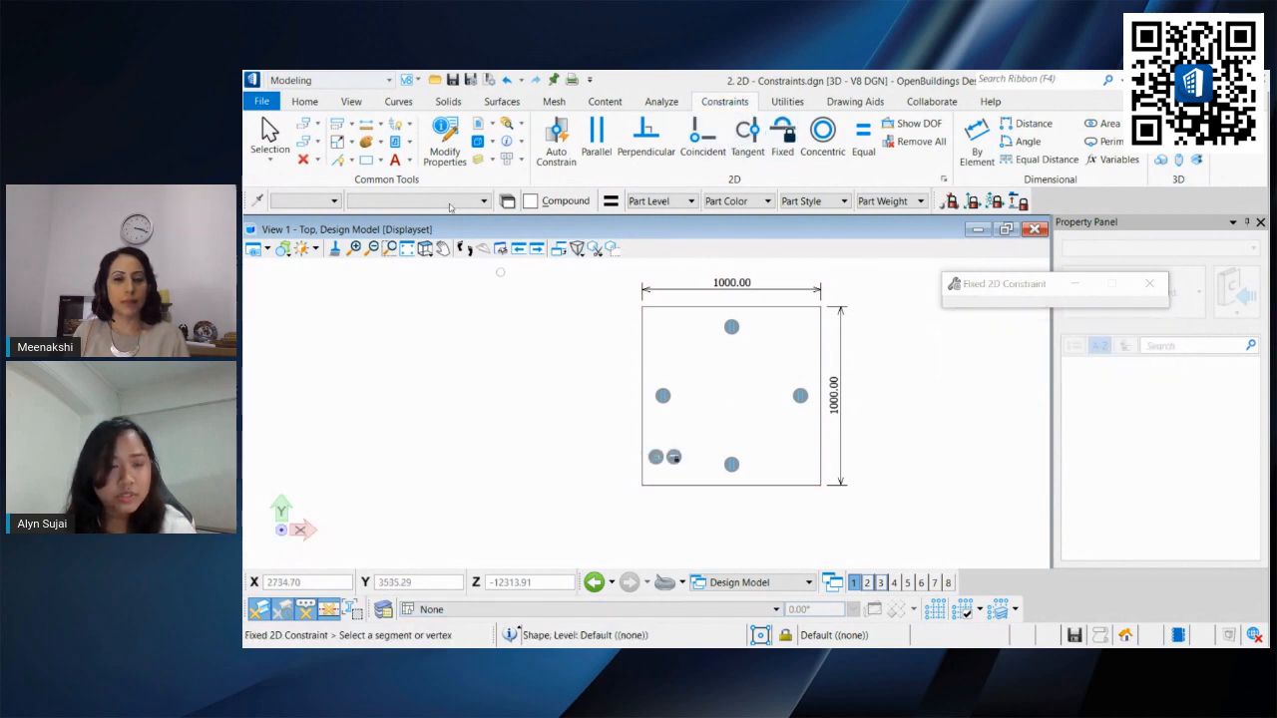
left_click(269, 138)
Step: Edit the top edge's width dimension constraint and set it to 1500
left_click(806, 312)
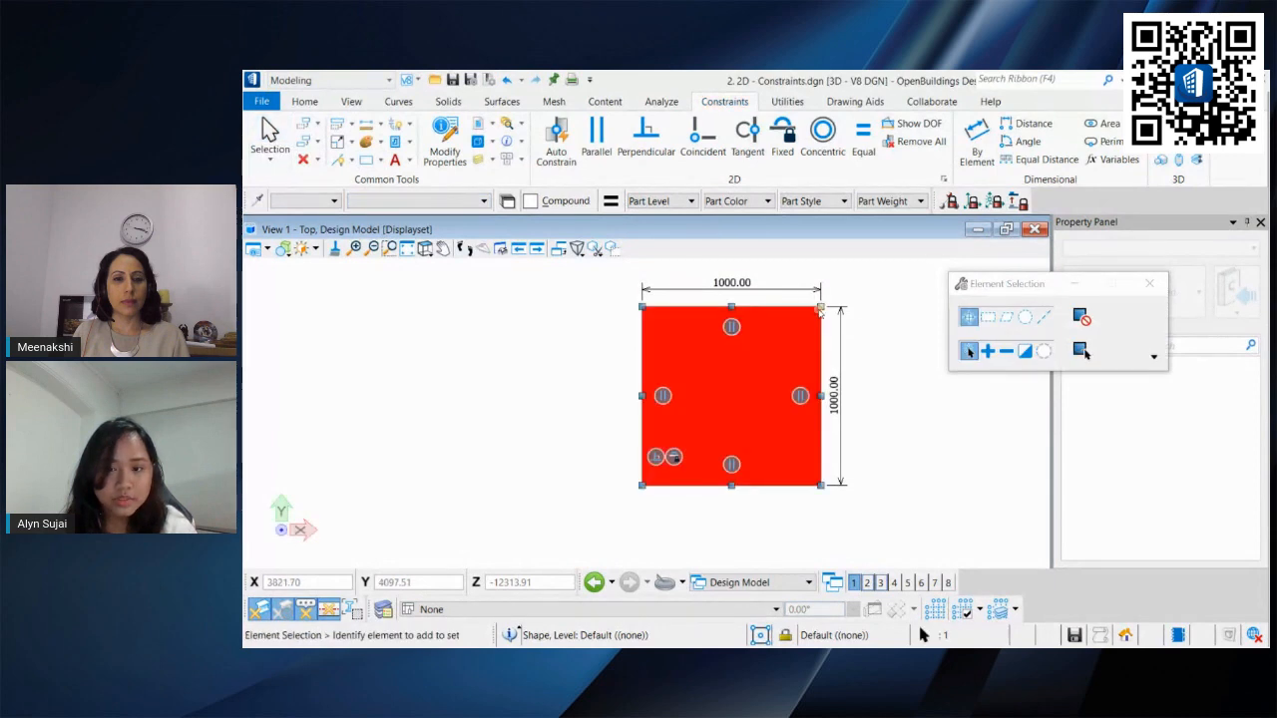
right_click(755, 288)
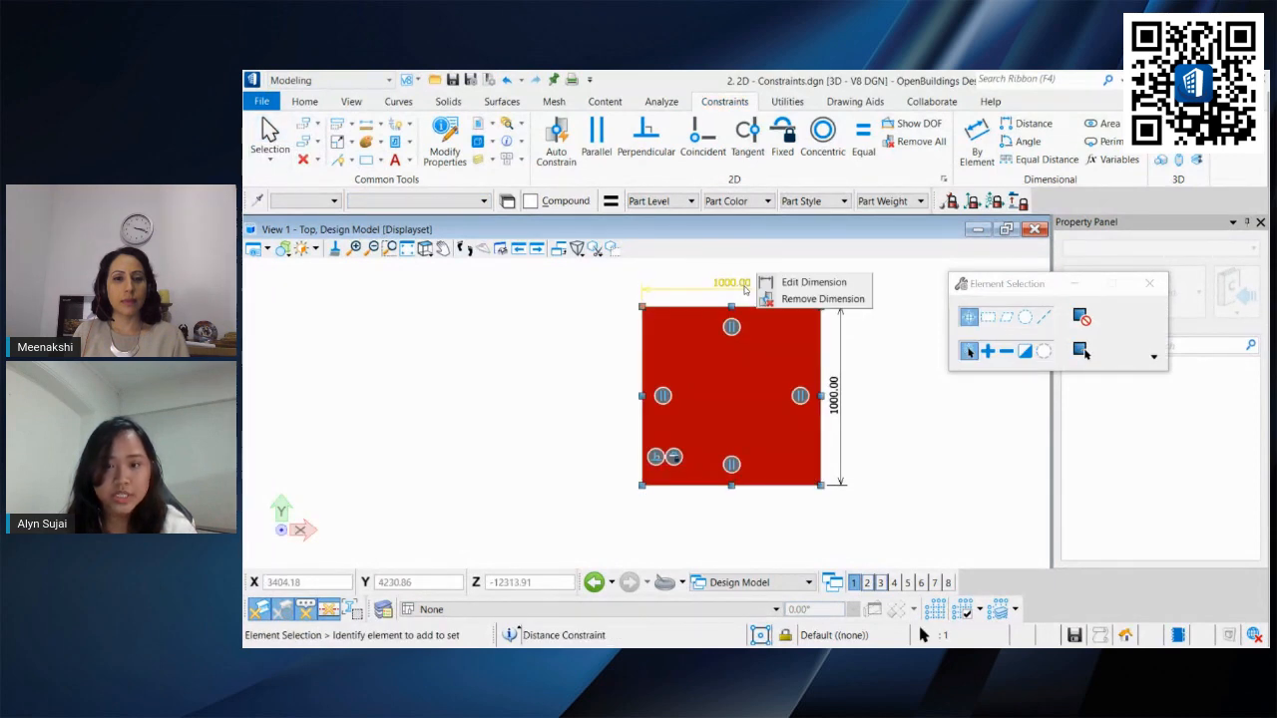
left_click(778, 278)
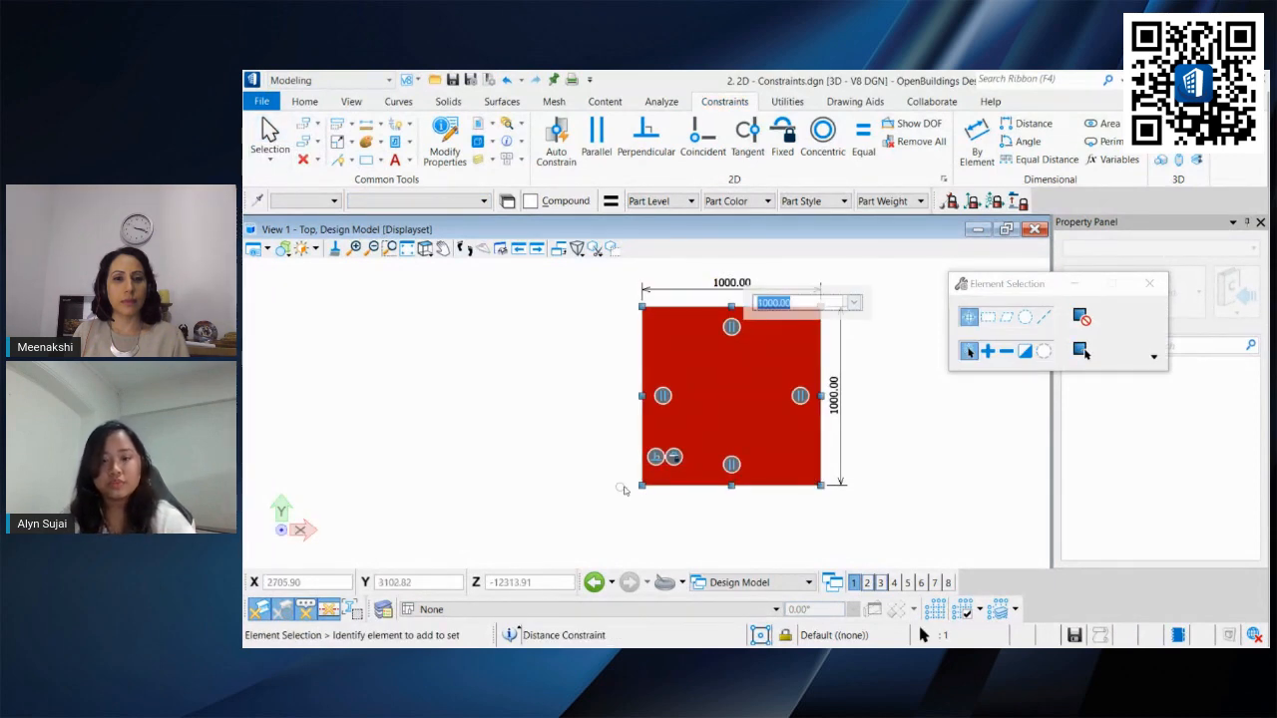
scroll(641, 486, "up", 3)
middle_click_drag(645, 483, 583, 507)
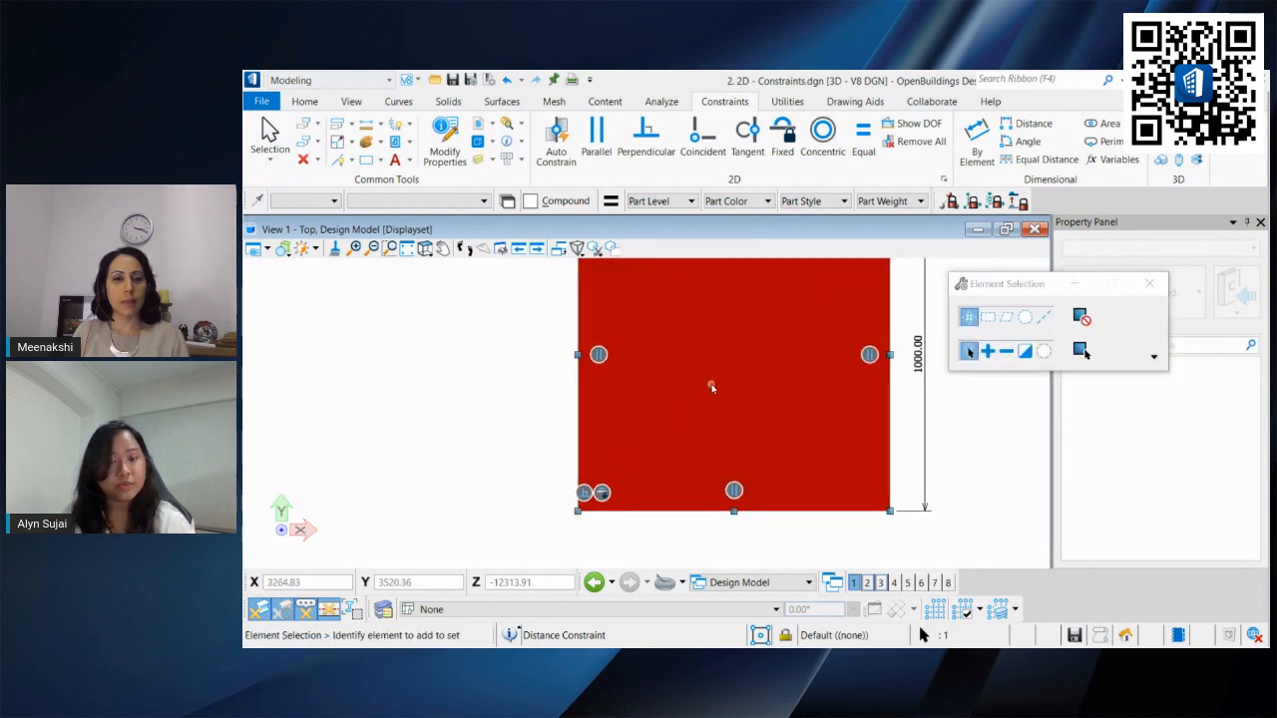
scroll(711, 387, "down", 3)
middle_click_drag(711, 387, 692, 427)
right_click(714, 347)
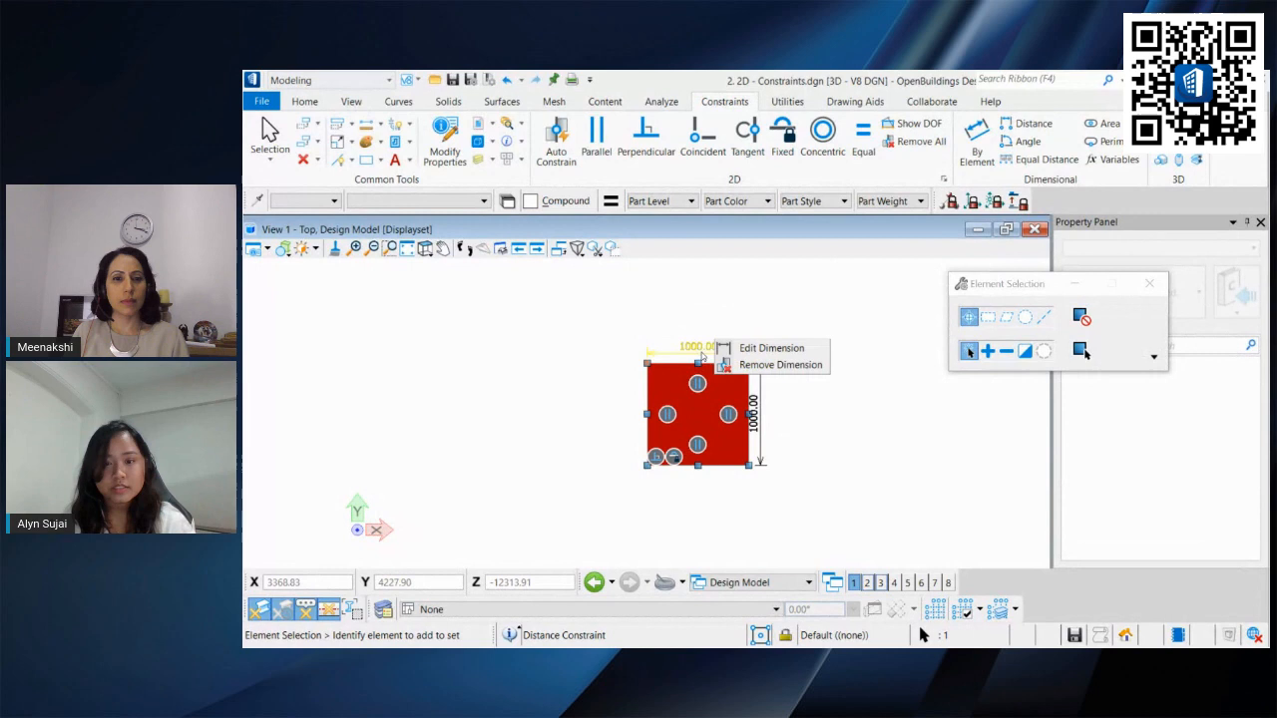
left_click(758, 348)
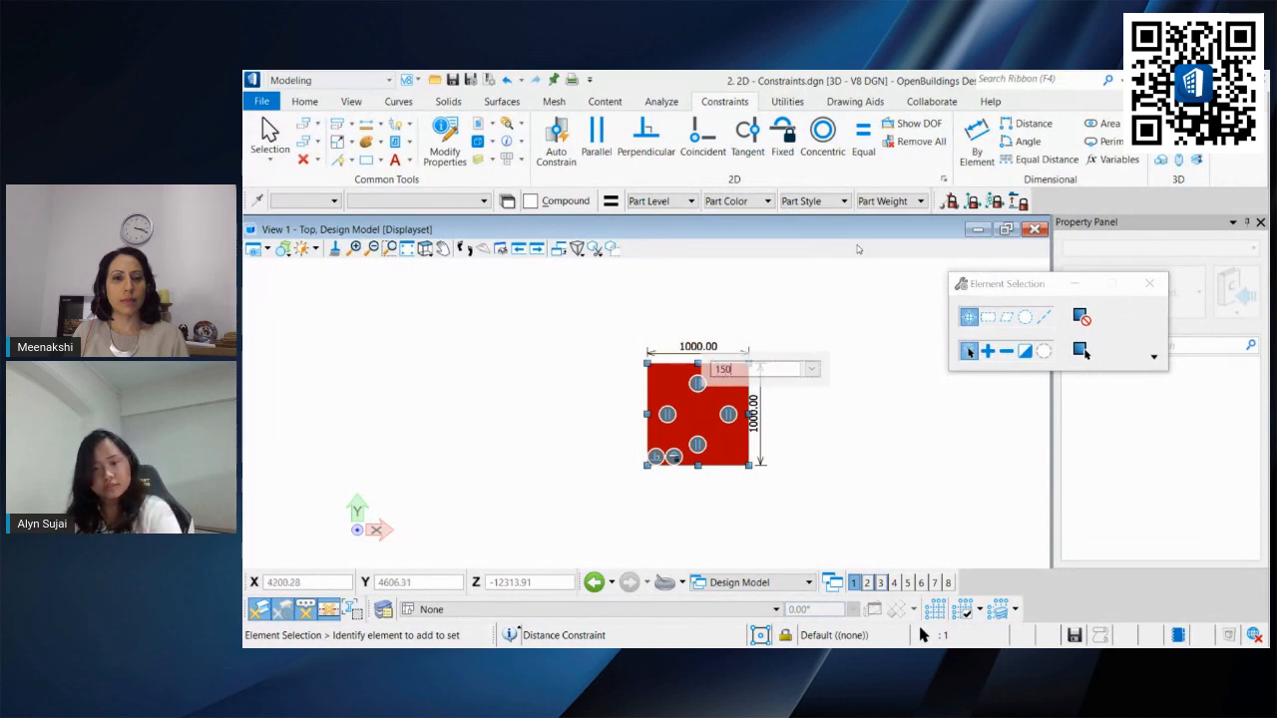
key("Return")
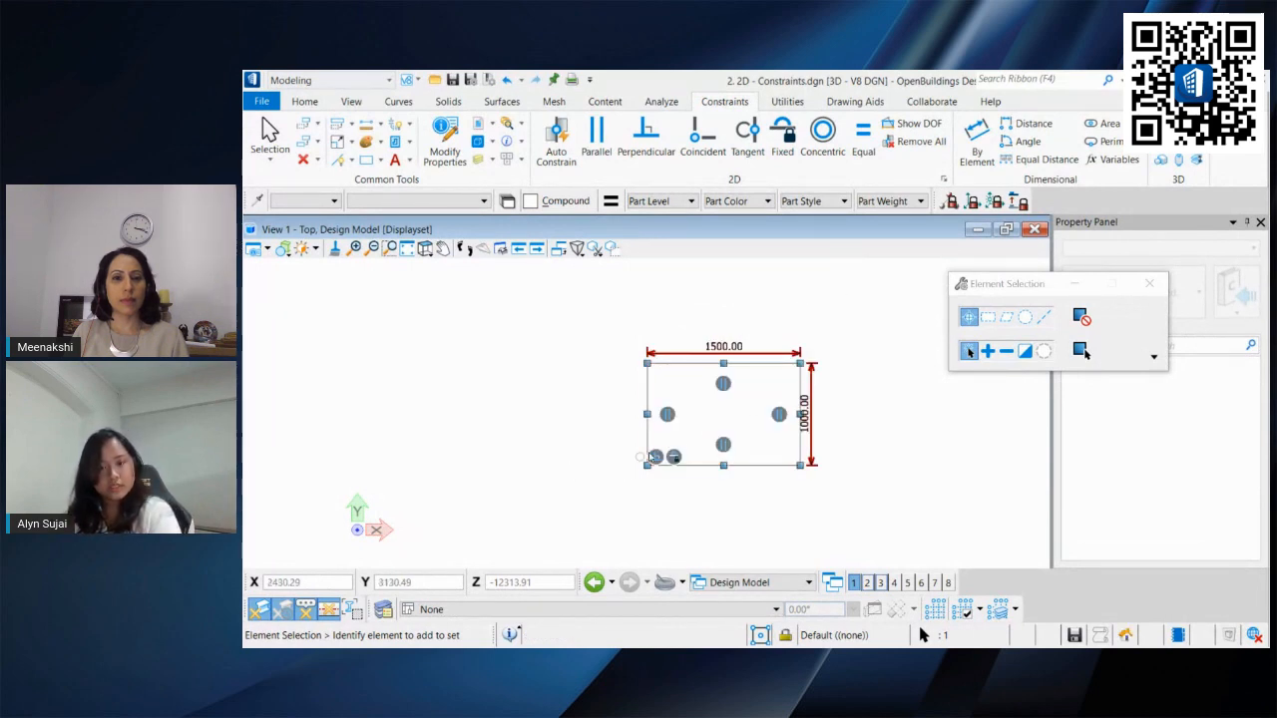
Step: Edit the right edge's height dimension constraint and set it to 2000
right_click(805, 411)
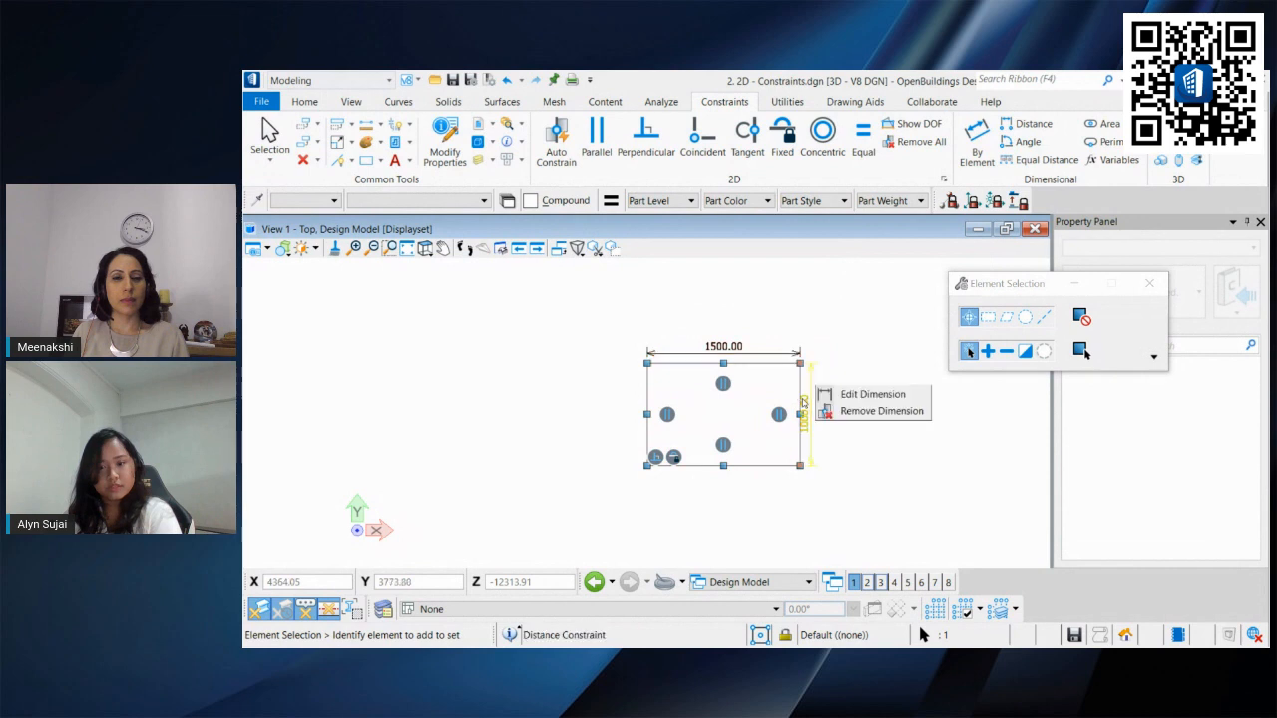
left_click(858, 397)
type("2000")
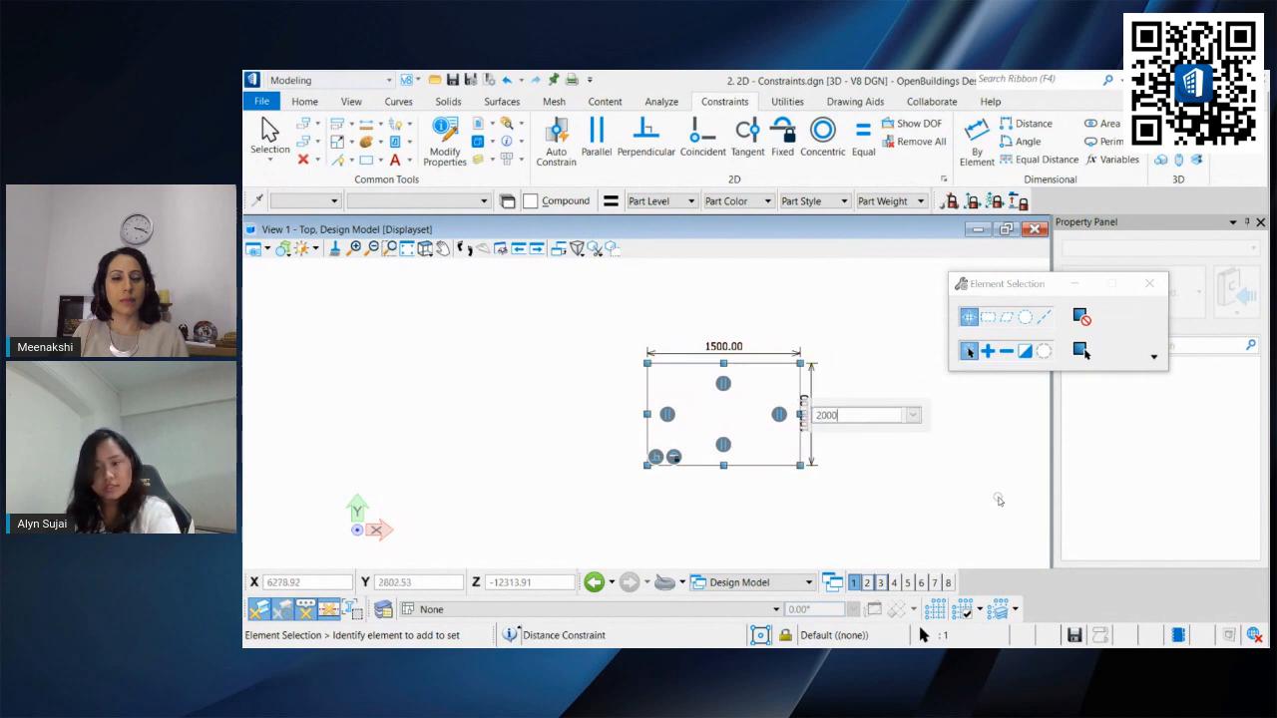
key("Return")
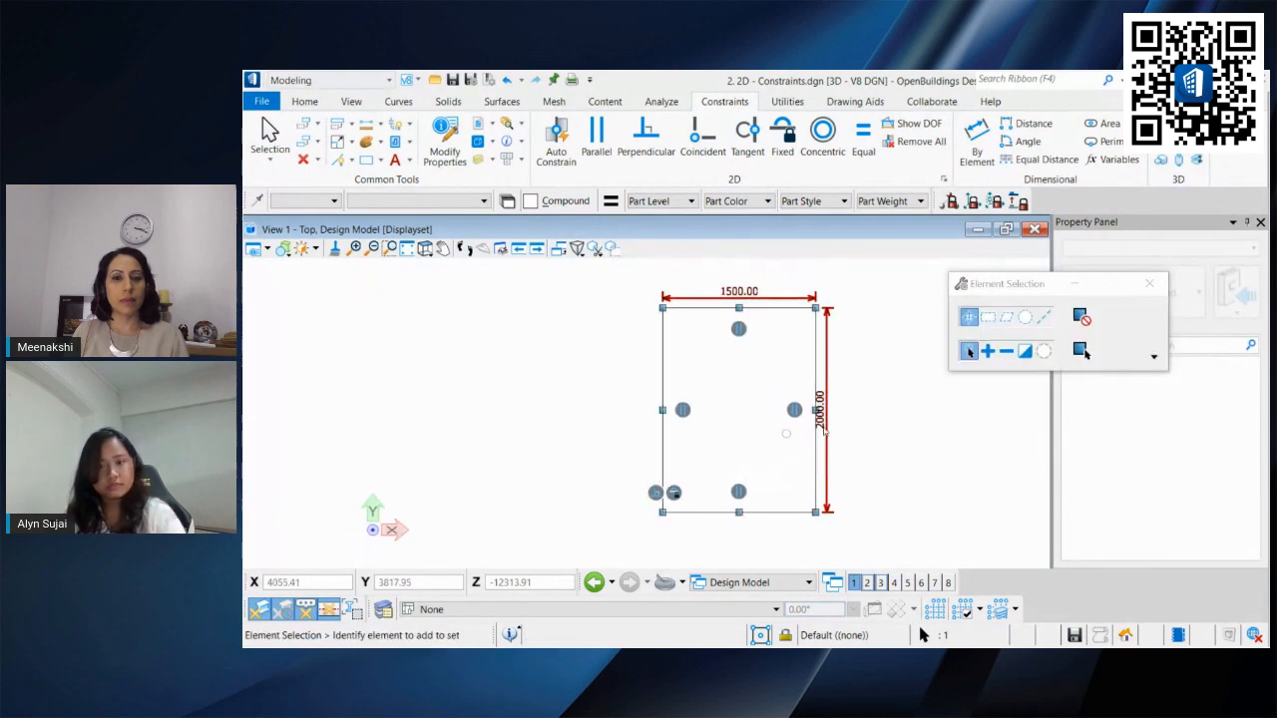
Step: Show the rectangle's degrees of freedom, apply a Fixed constraint to its bottom edge, and undo it
left_click(916, 123)
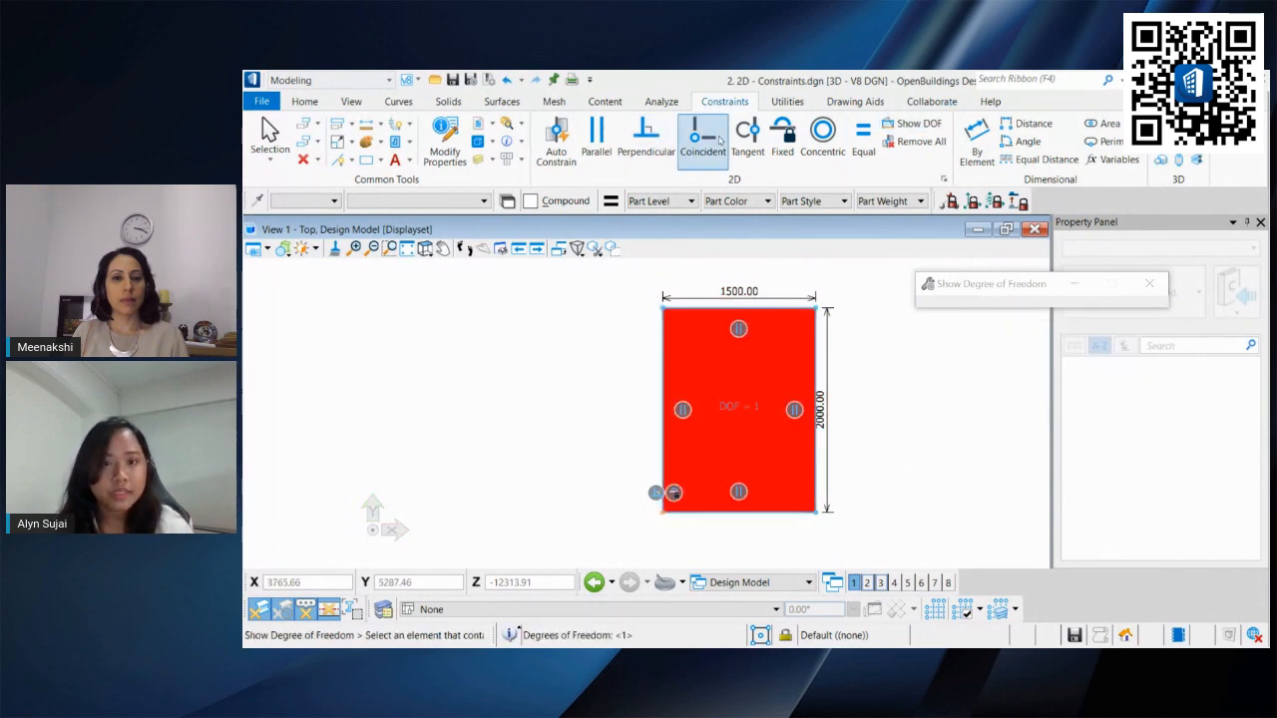
left_click(787, 135)
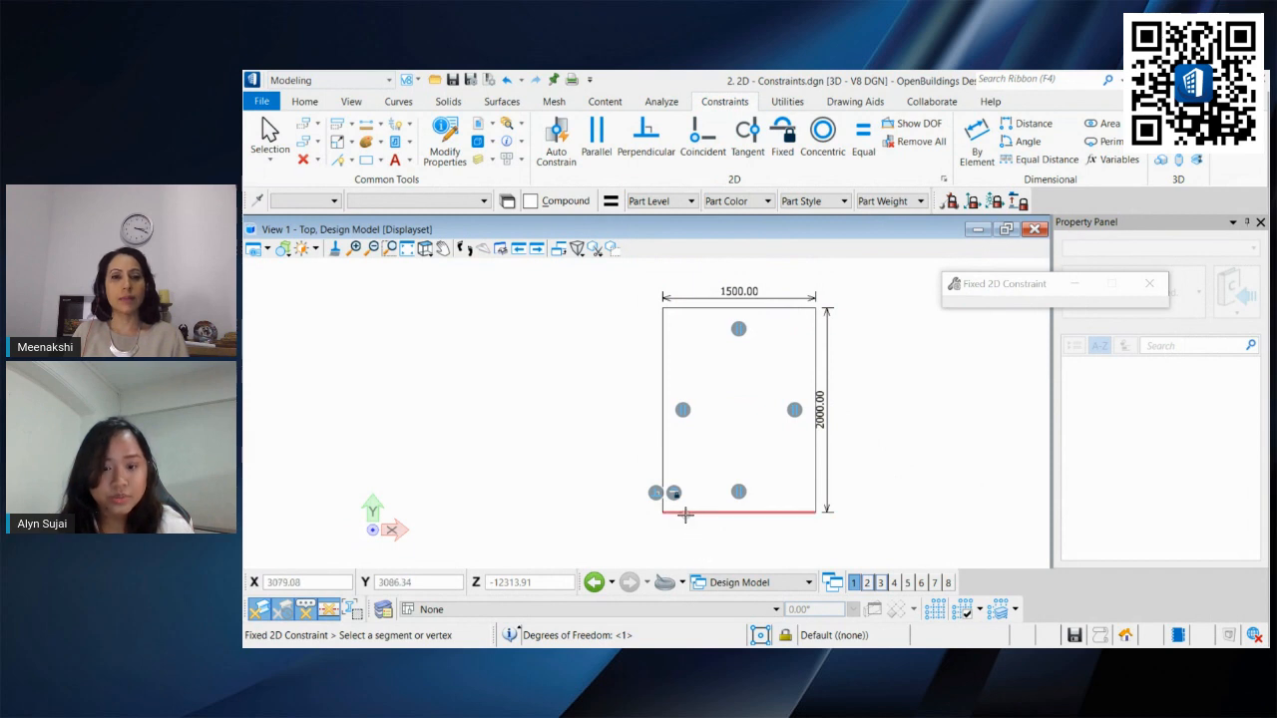
left_click(685, 512)
left_click(269, 134)
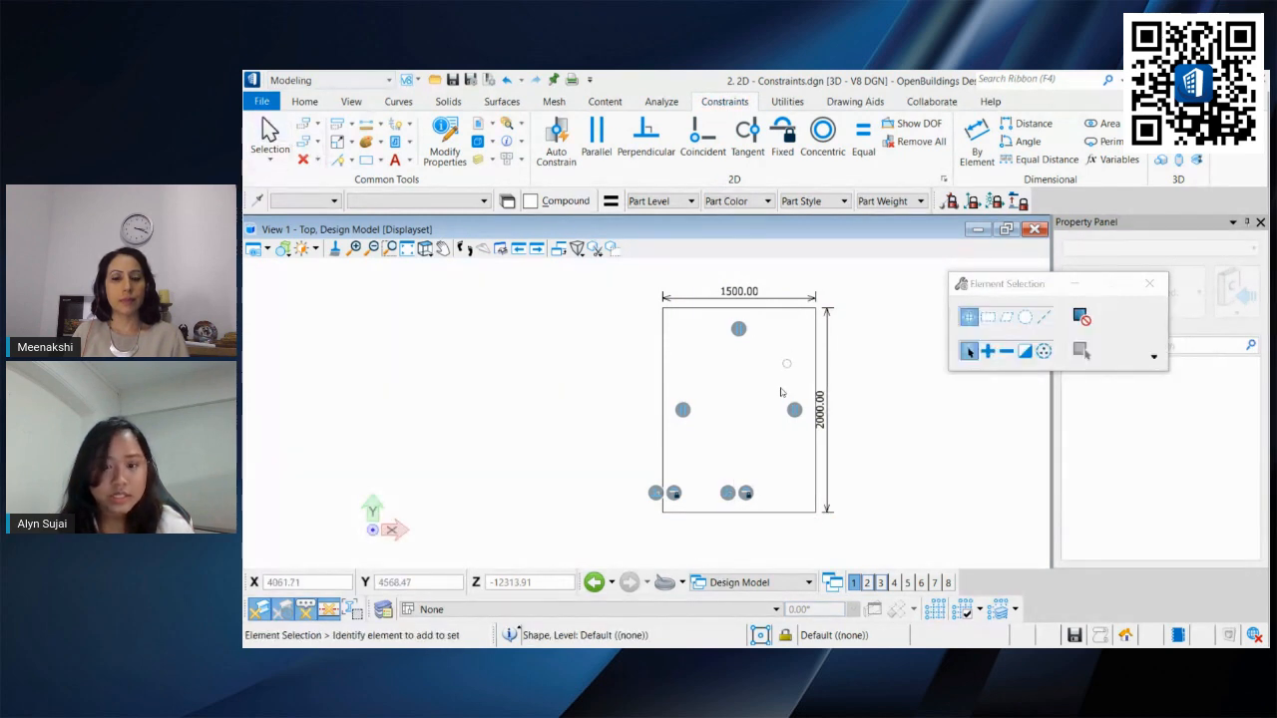
left_click(804, 375)
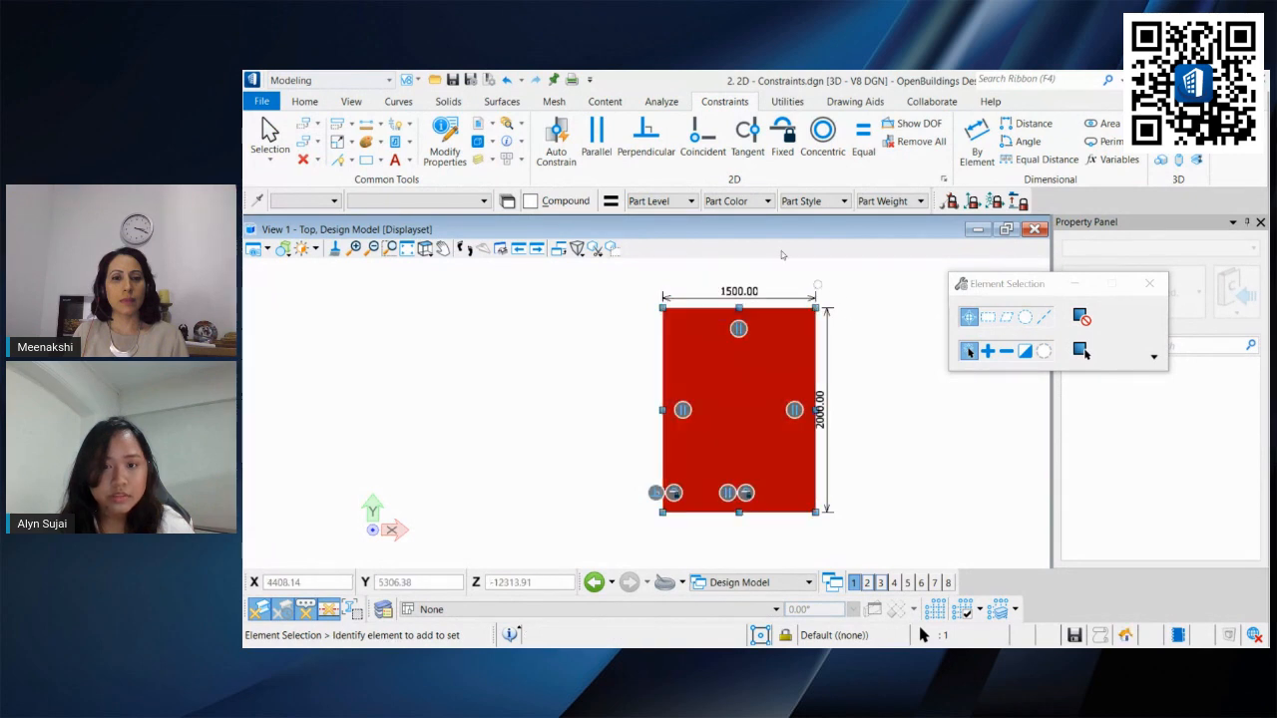
left_click(507, 79)
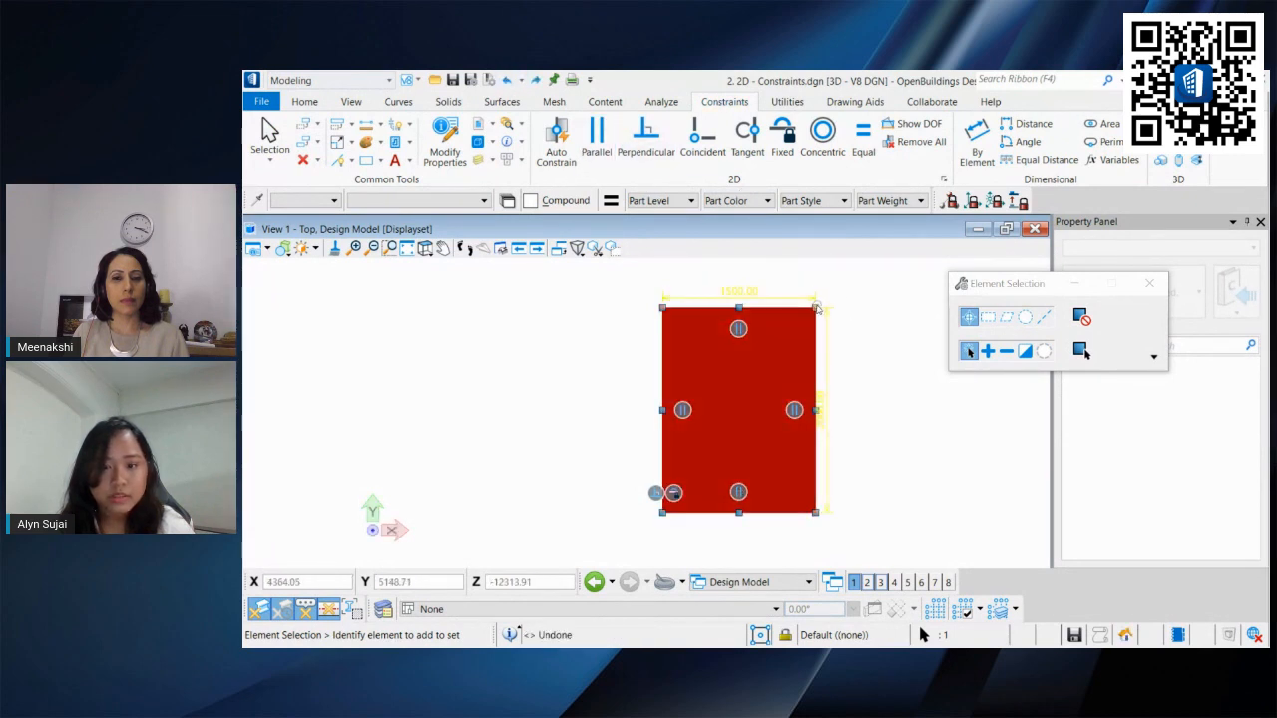
Step: Apply a Fixed constraint to the rectangle's bottom edge
mouse_move(813, 314)
left_mouse_down()
mouse_move(605, 320)
mouse_move(835, 370)
mouse_move(602, 294)
mouse_move(827, 322)
mouse_move(818, 345)
mouse_move(747, 289)
mouse_move(798, 286)
mouse_move(816, 308)
left_mouse_up()
left_click(788, 141)
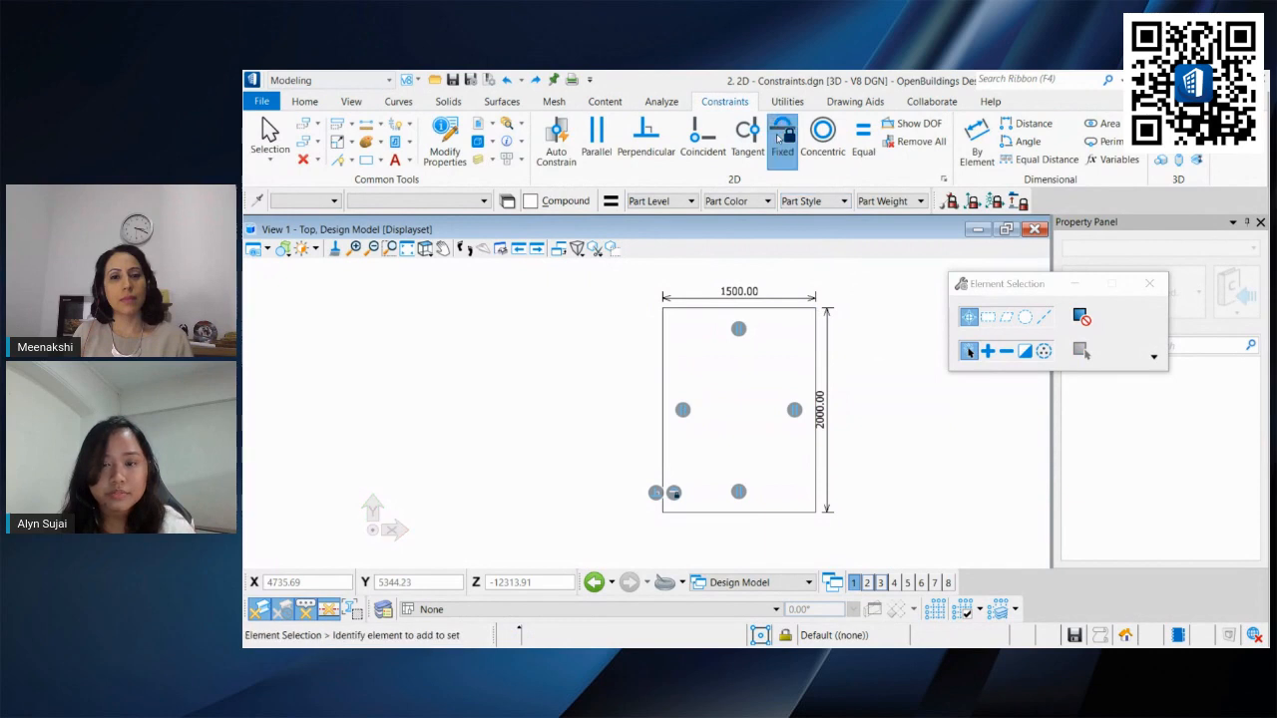
left_click(706, 511)
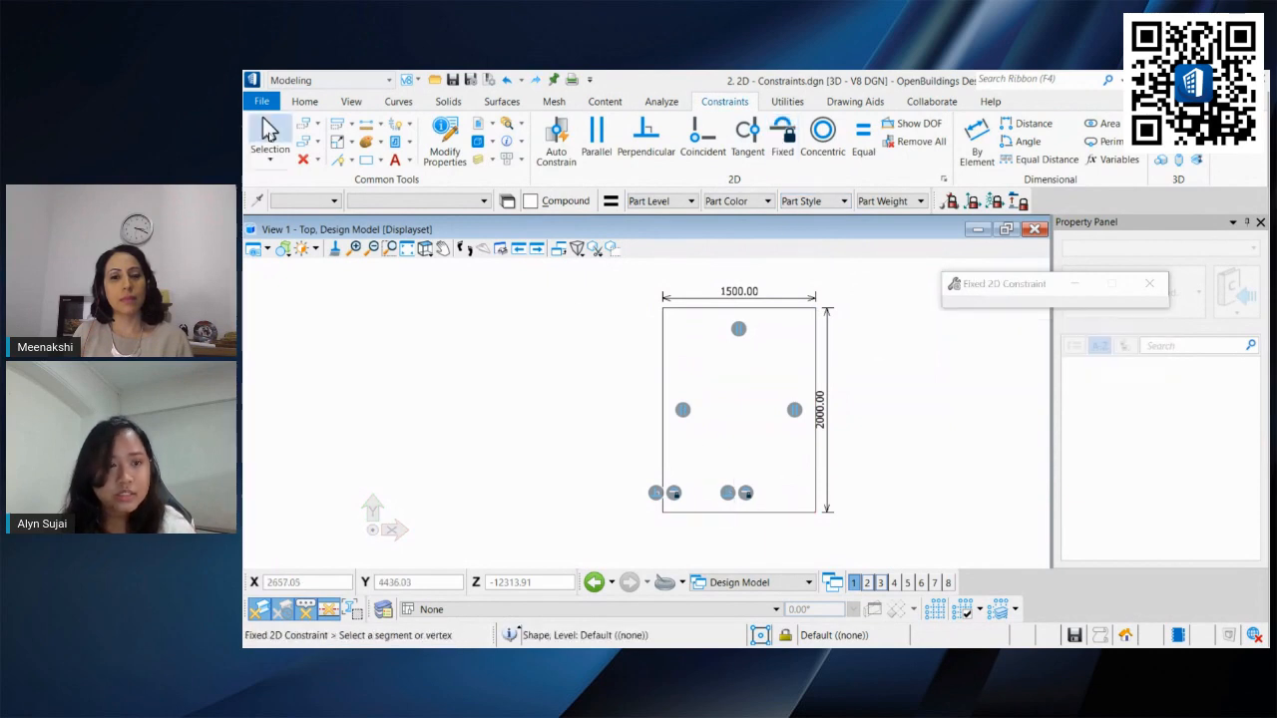
left_click(269, 132)
Step: Try to stretch the constrained rectangle by dragging its top-right corner
left_click(817, 309)
mouse_move(816, 308)
left_mouse_down()
mouse_move(822, 286)
mouse_move(898, 263)
mouse_move(883, 286)
left_mouse_up()
left_click(849, 315)
middle_click_drag(849, 341, 830, 351)
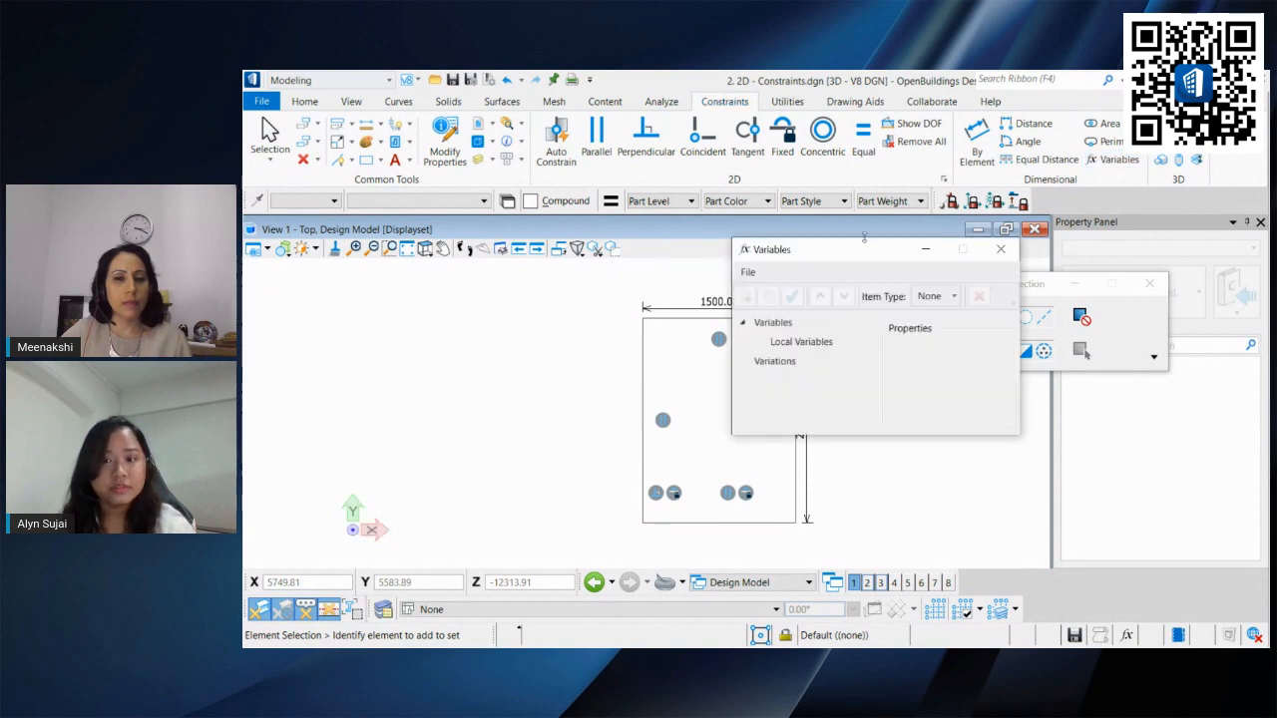
Step: Open the Variables dialog and create a local variable named Length
left_click_drag(800, 258, 1004, 216)
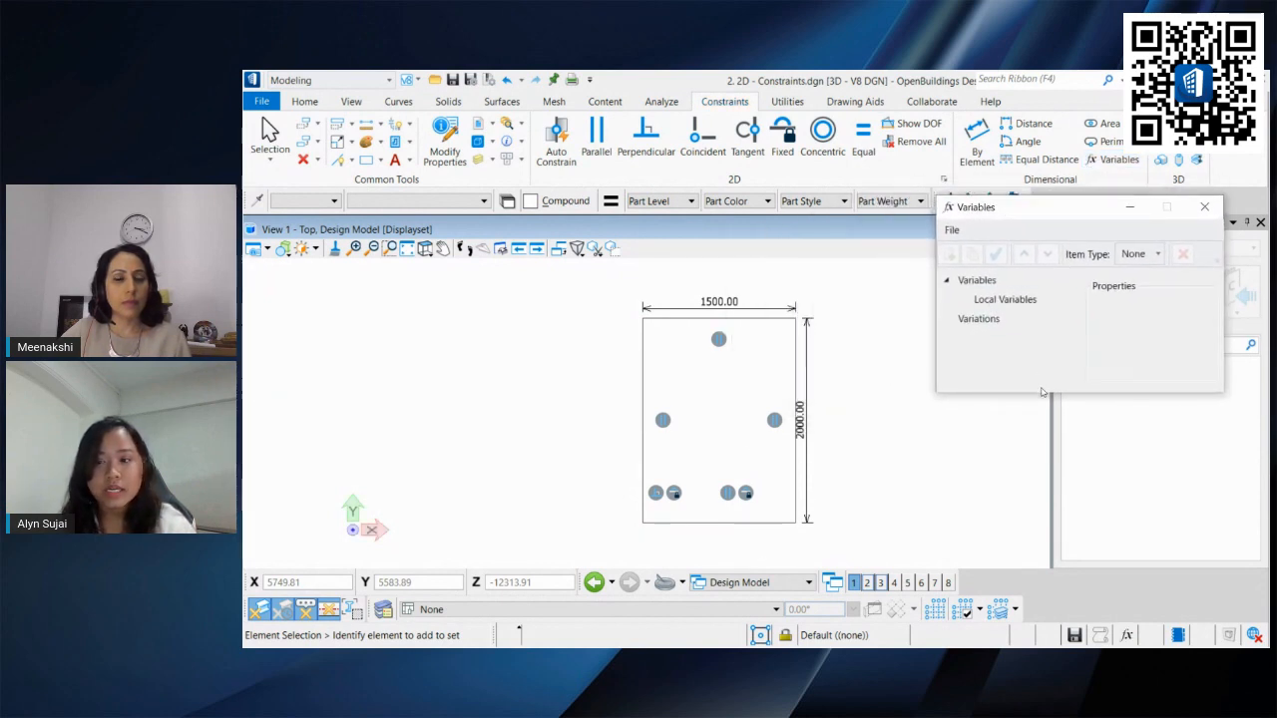
left_click_drag(1038, 397, 1033, 538)
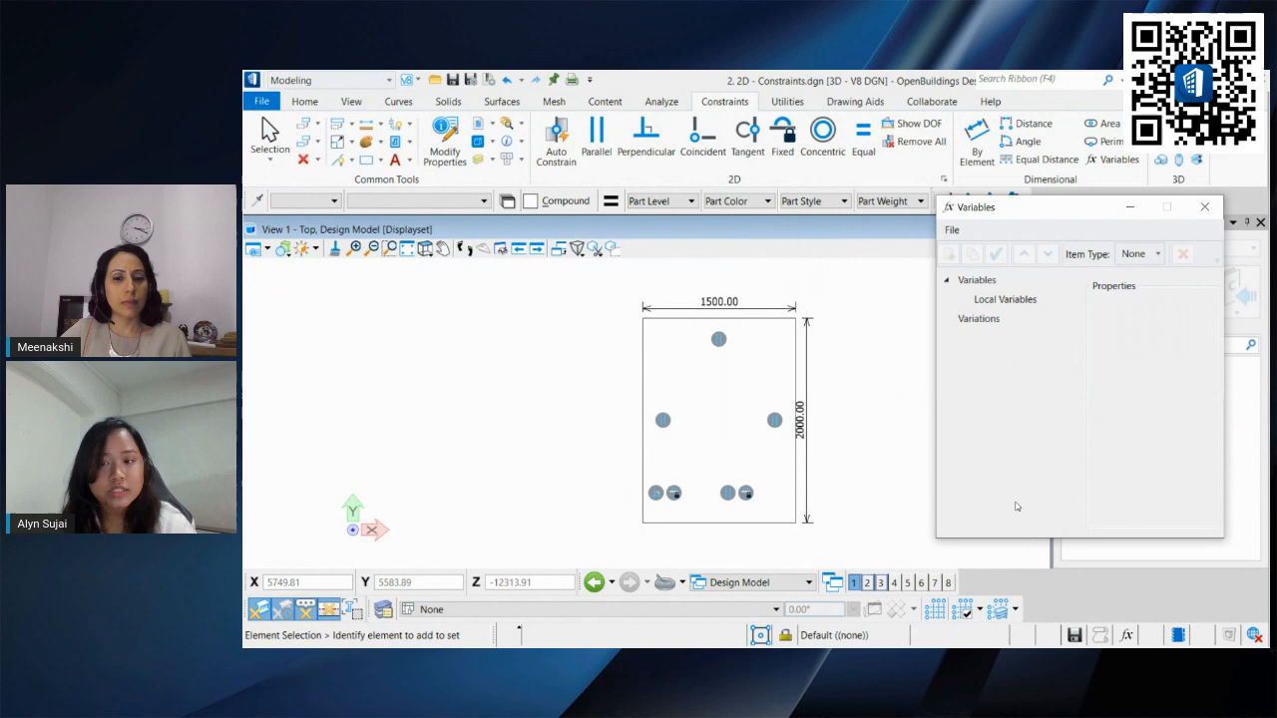
left_click(986, 301)
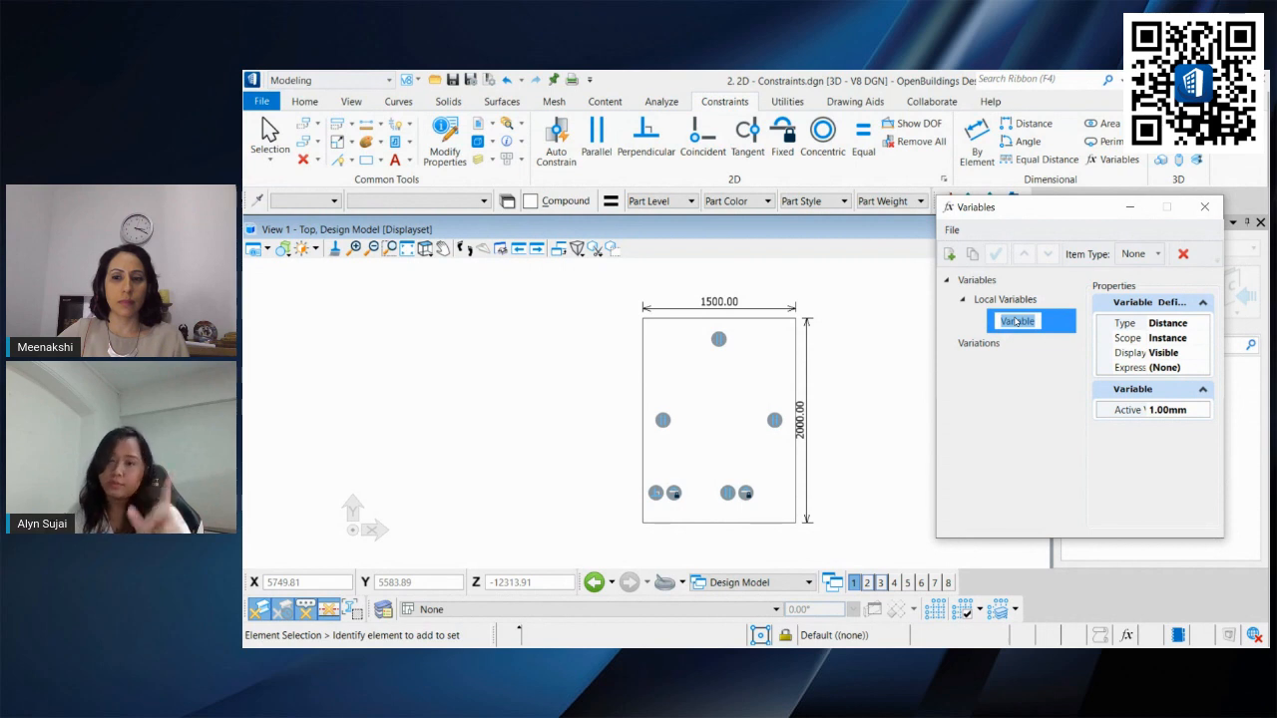
type("Length")
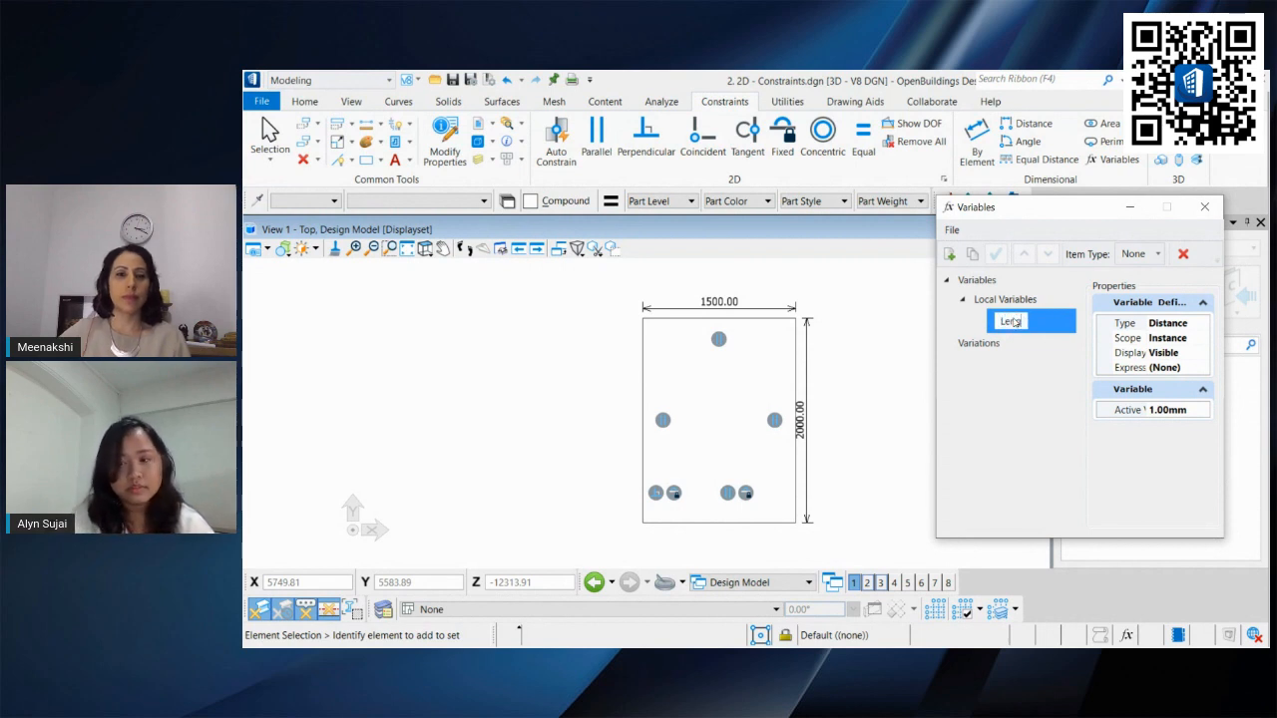
Step: Add a local variable named Width and set its active value to 500 mm
left_click(1074, 391)
left_click(1028, 318)
left_click(950, 254)
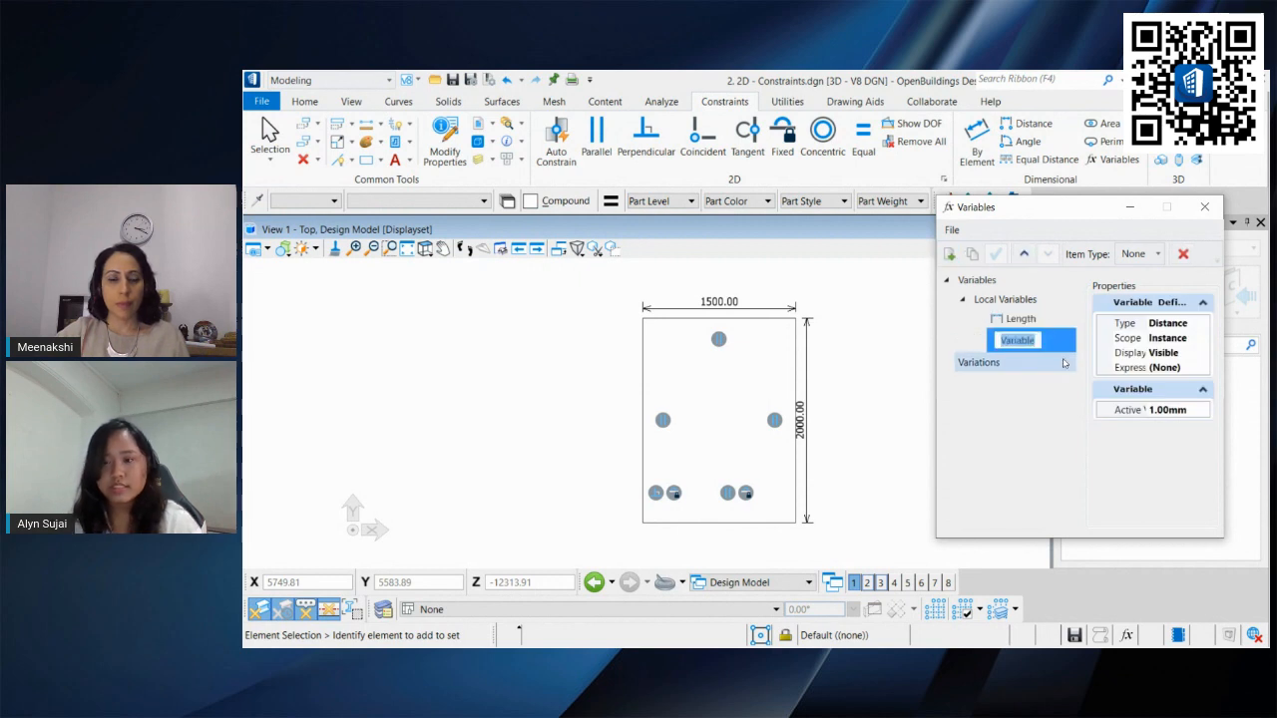
type("Width")
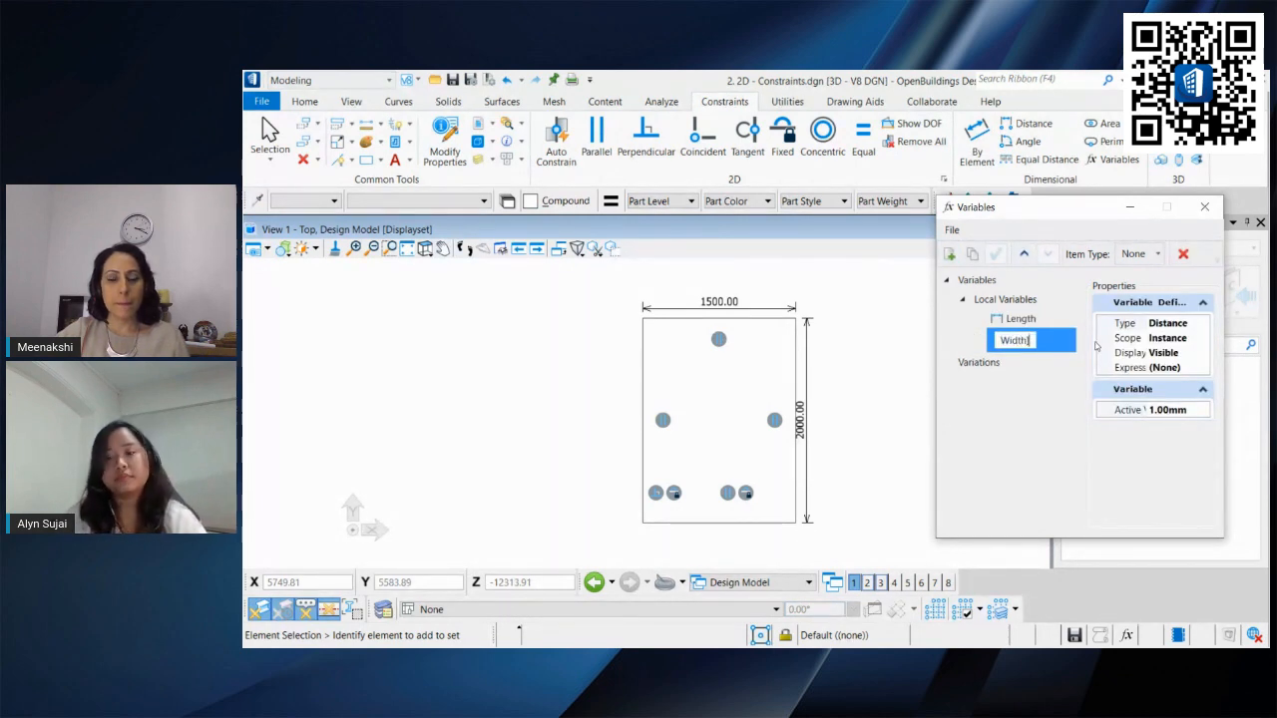
key("Return")
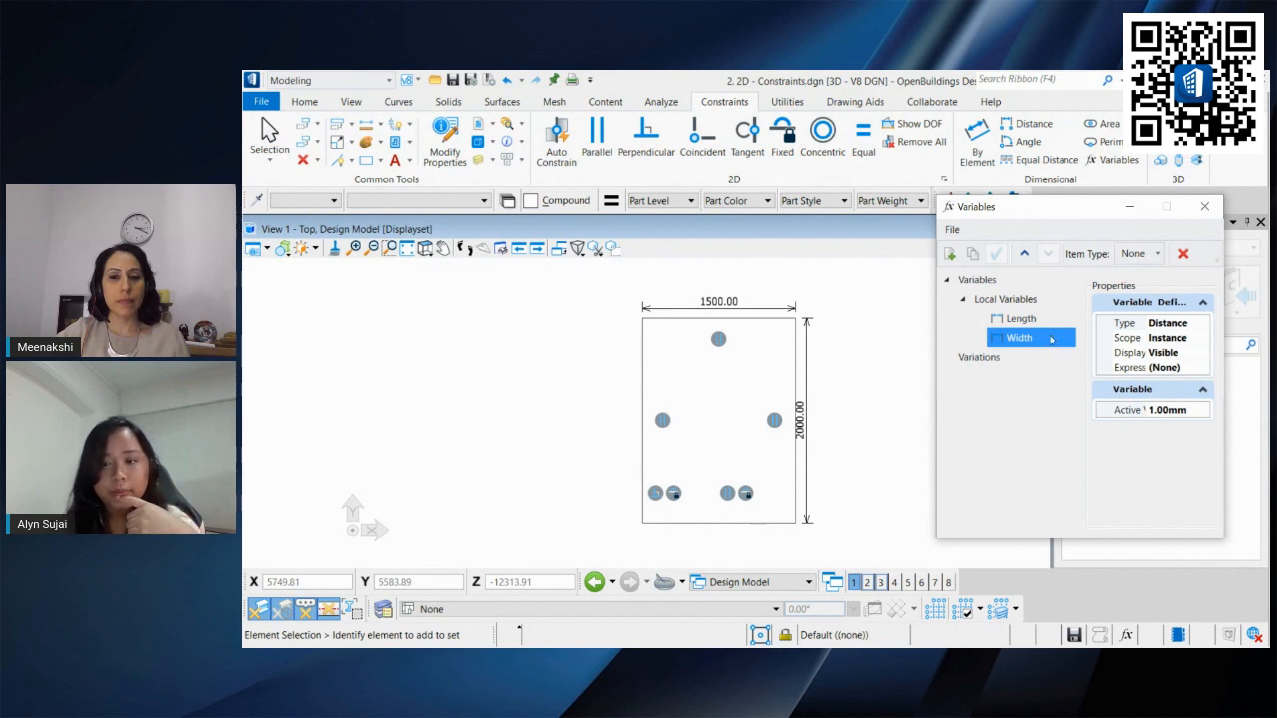
left_click_drag(1191, 410, 1143, 413)
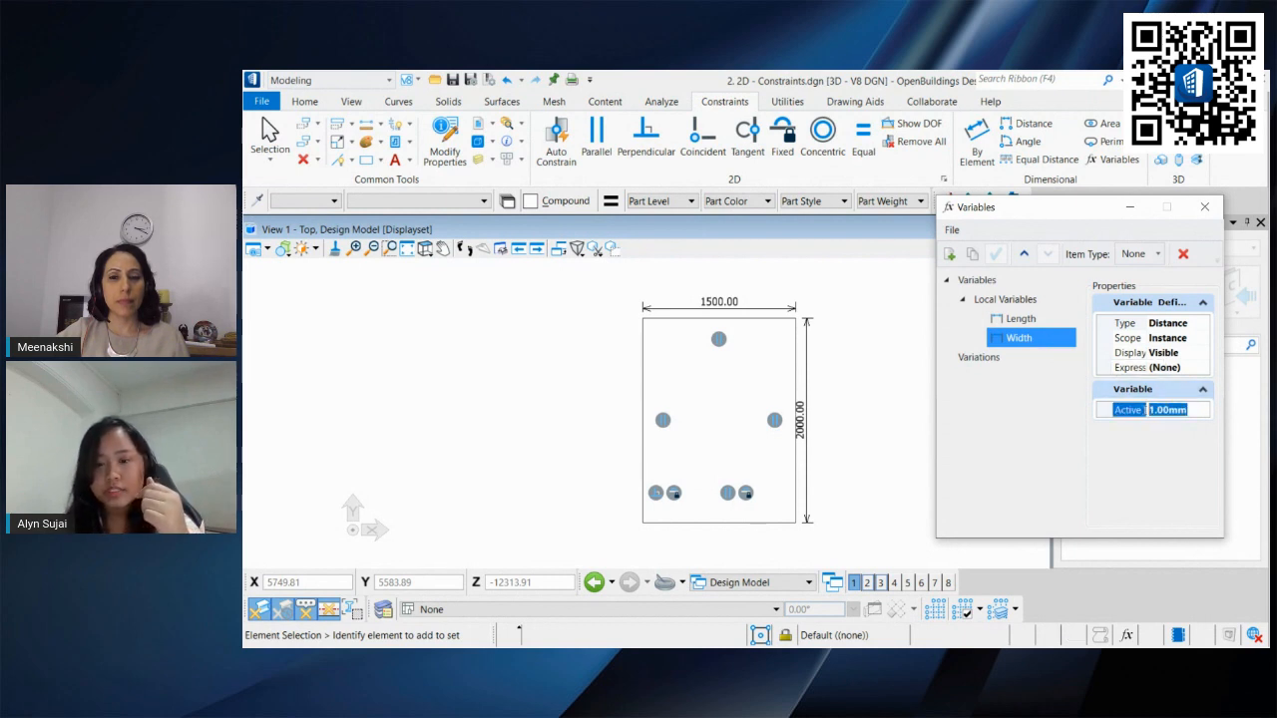
type("500")
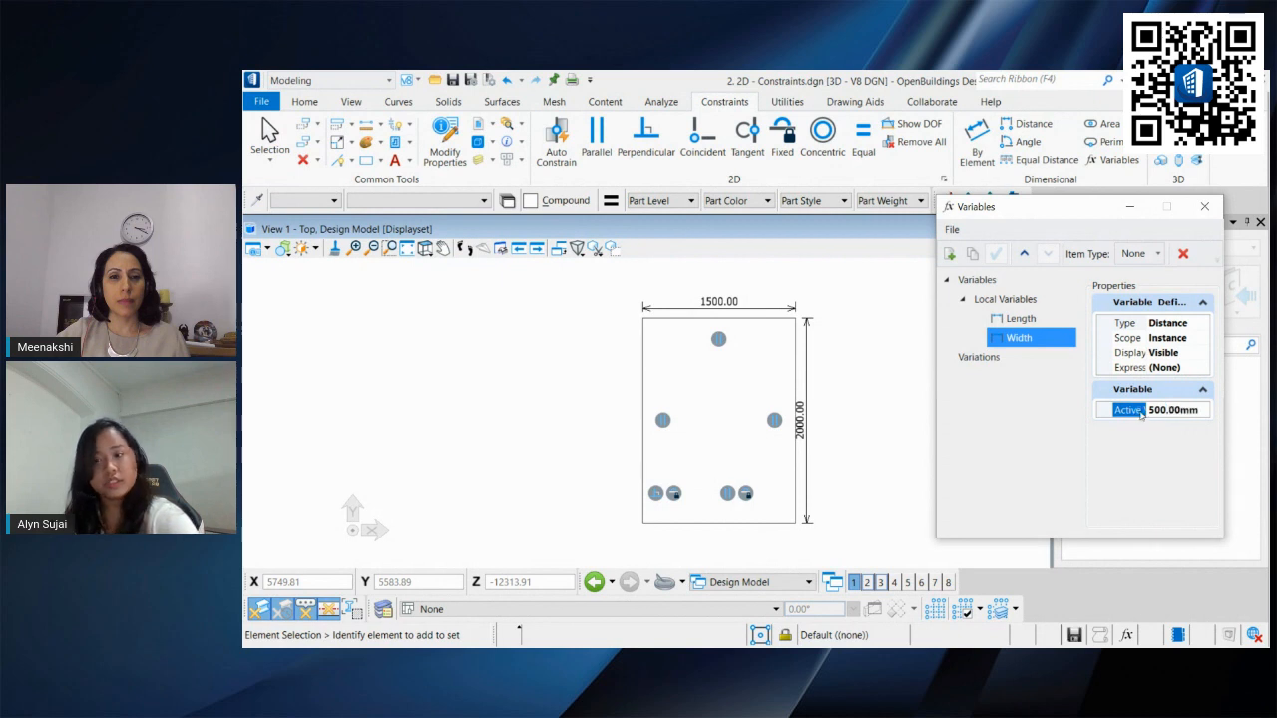
Step: Define the Length variable with the expression Width * 3 in the Expression Builder
left_click(1021, 318)
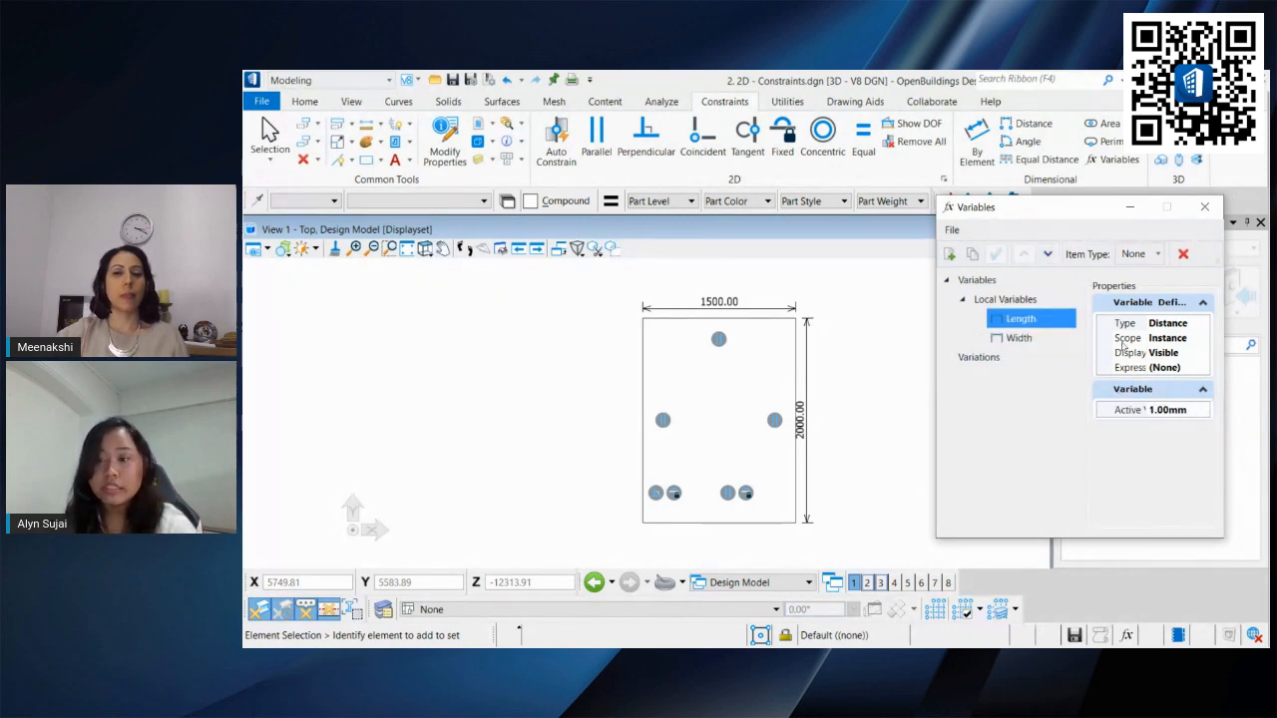
left_click(1191, 410)
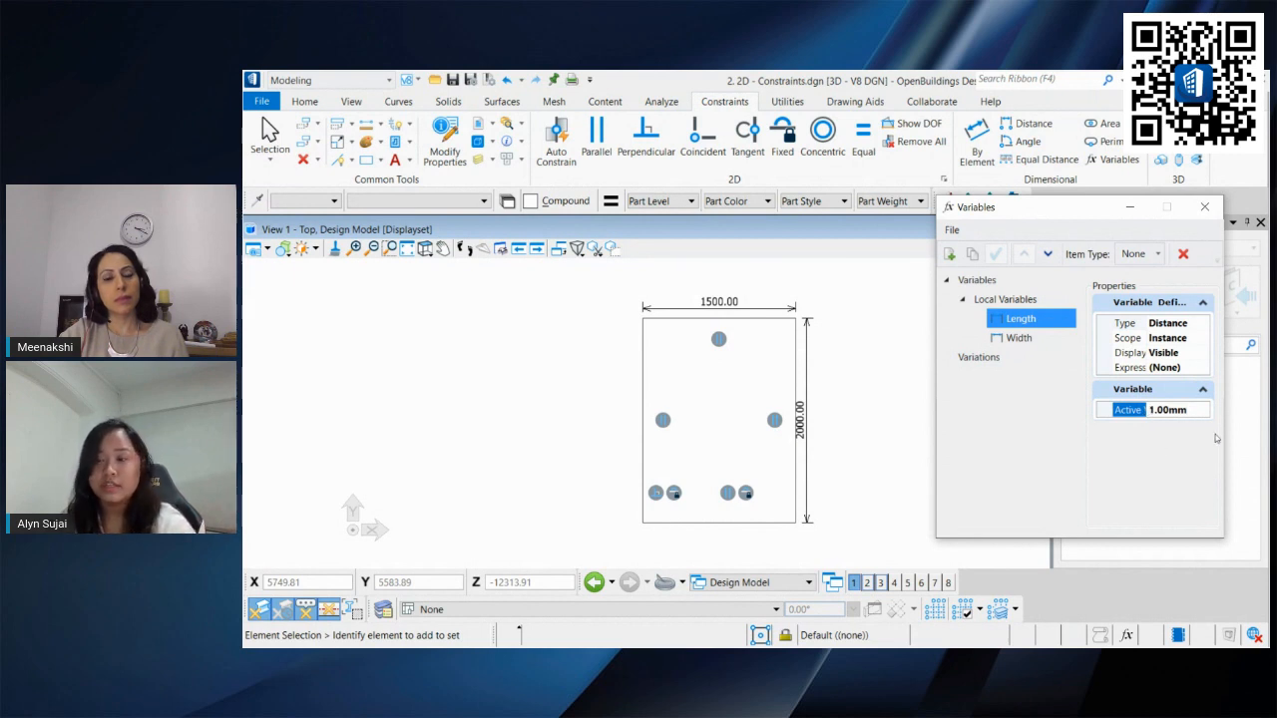
left_click(1197, 368)
left_click(1209, 368)
left_click_drag(1018, 248, 783, 187)
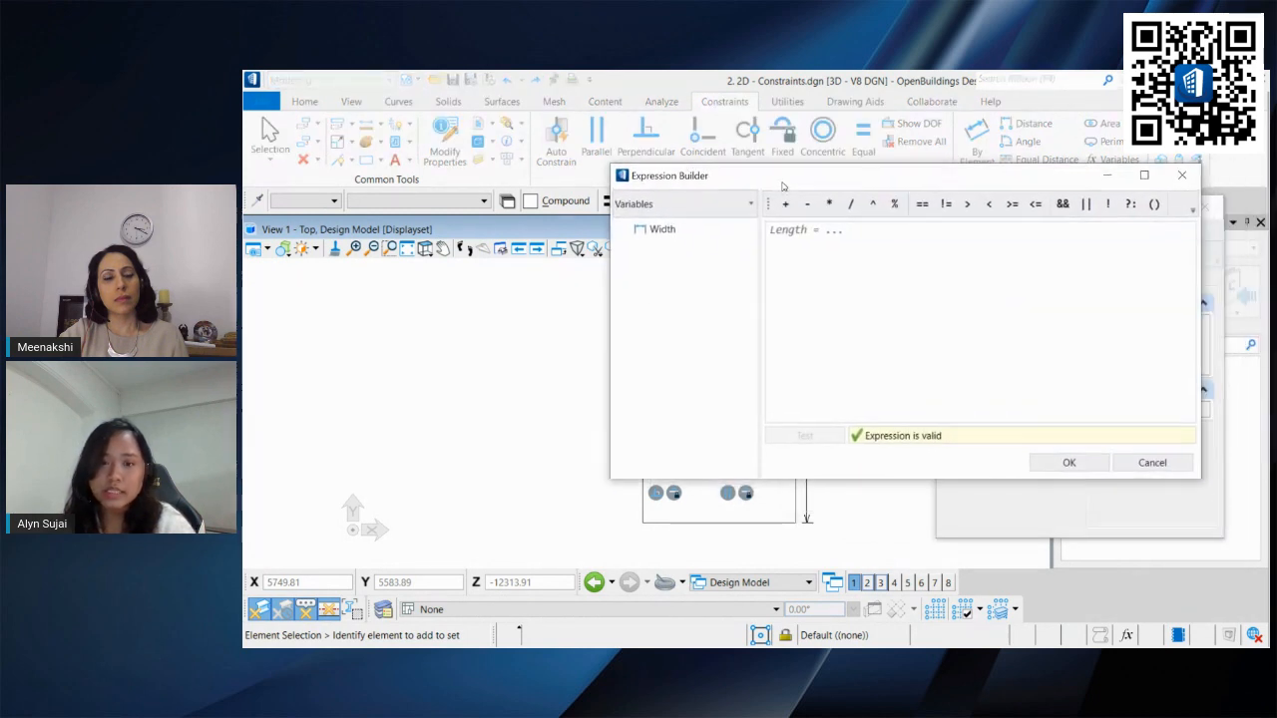
double_click(661, 228)
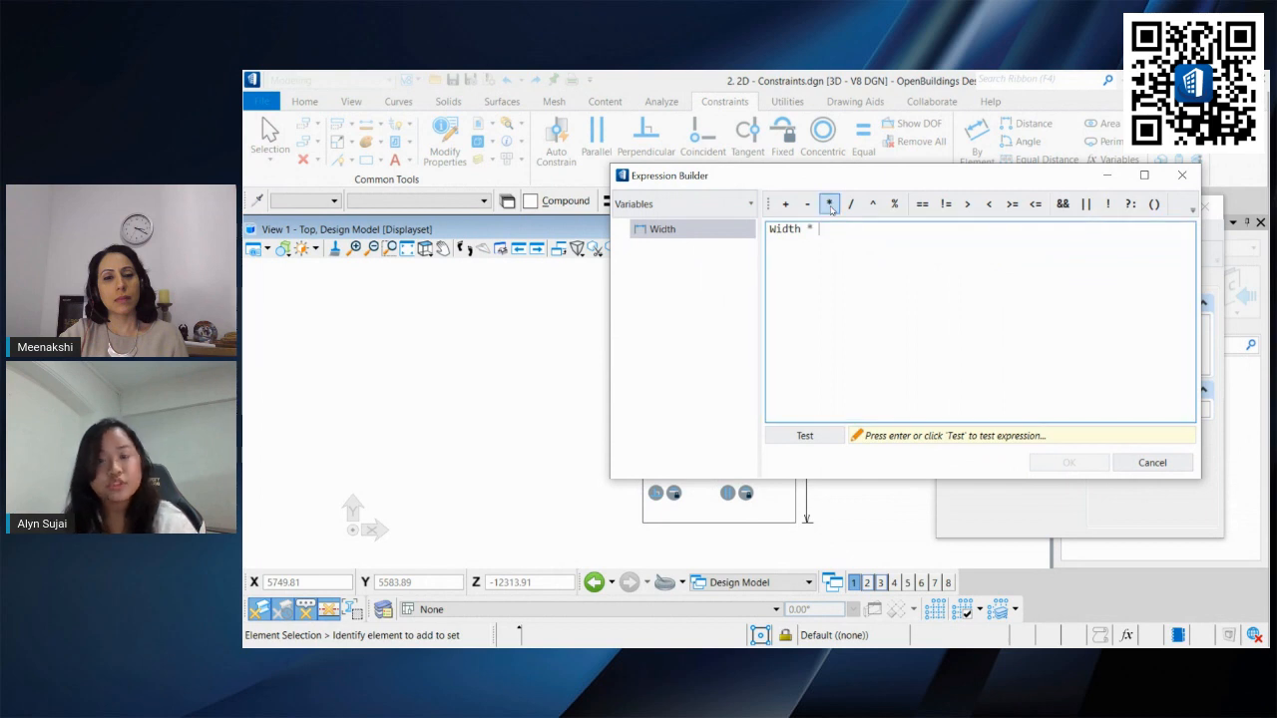
type("3")
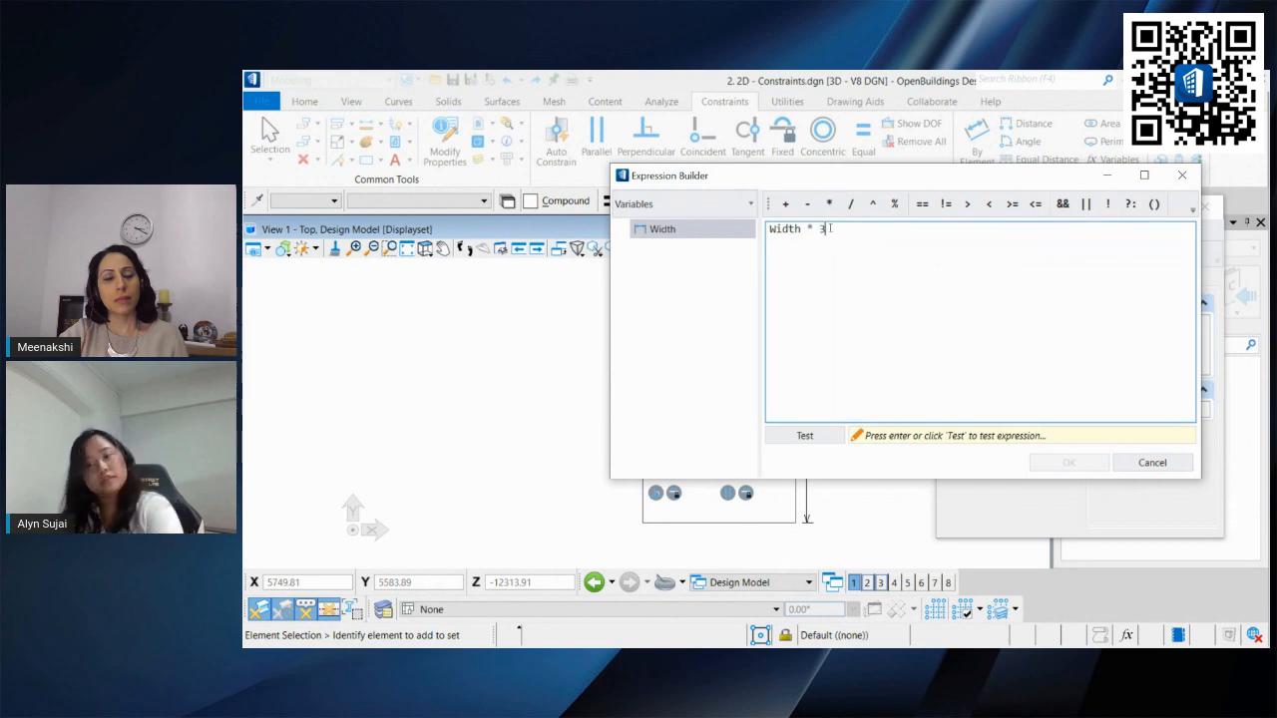
left_click(825, 437)
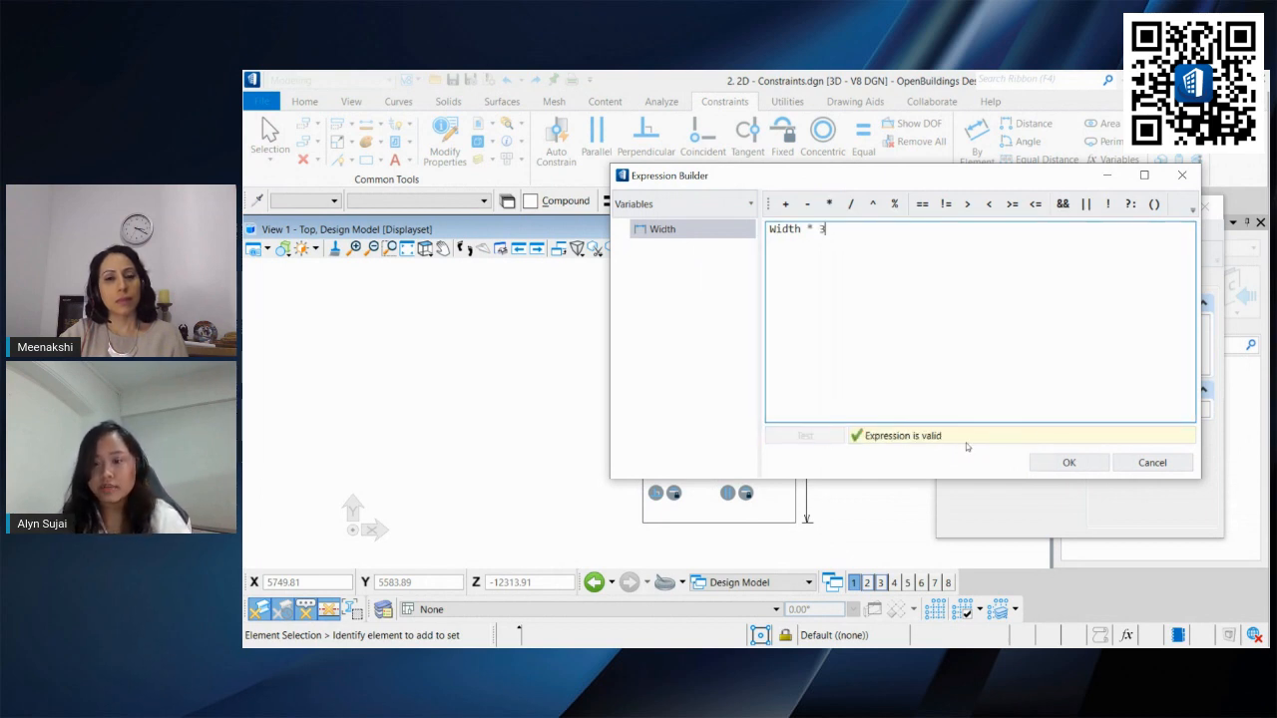
left_click(1068, 462)
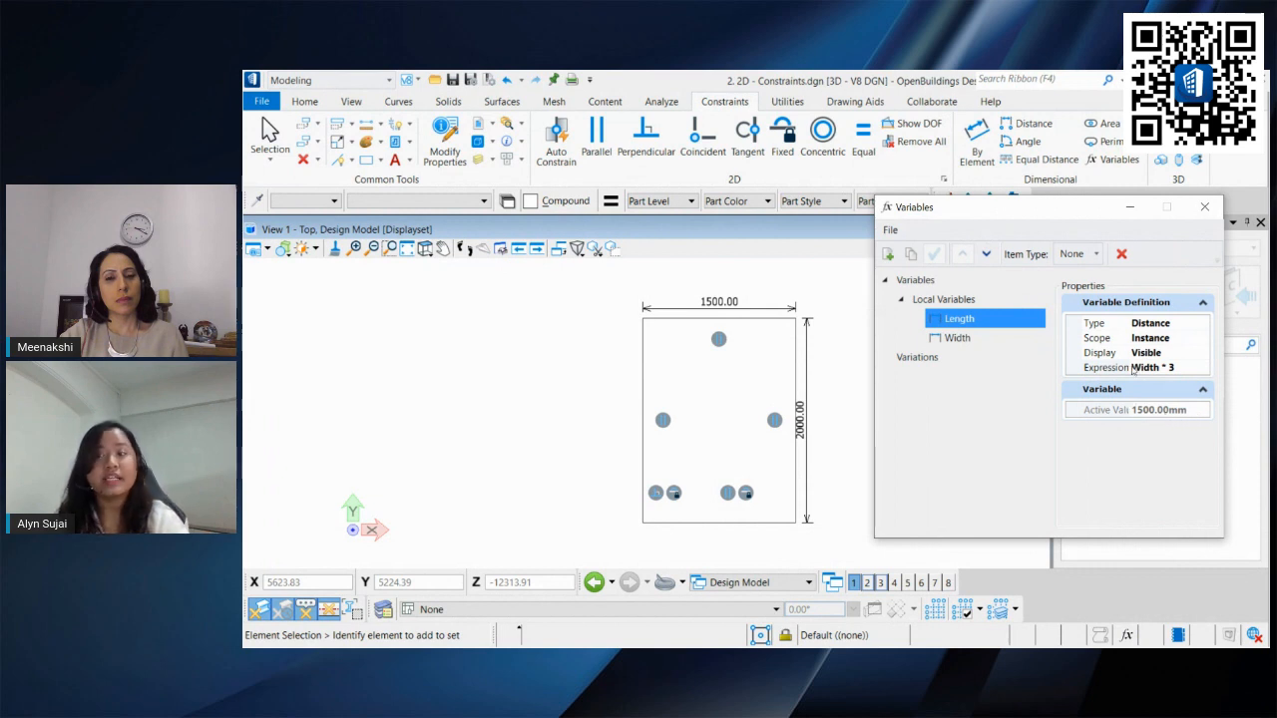
Step: Link the rectangle's vertical dimension to the Width variable
middle_click_drag(794, 373, 649, 359)
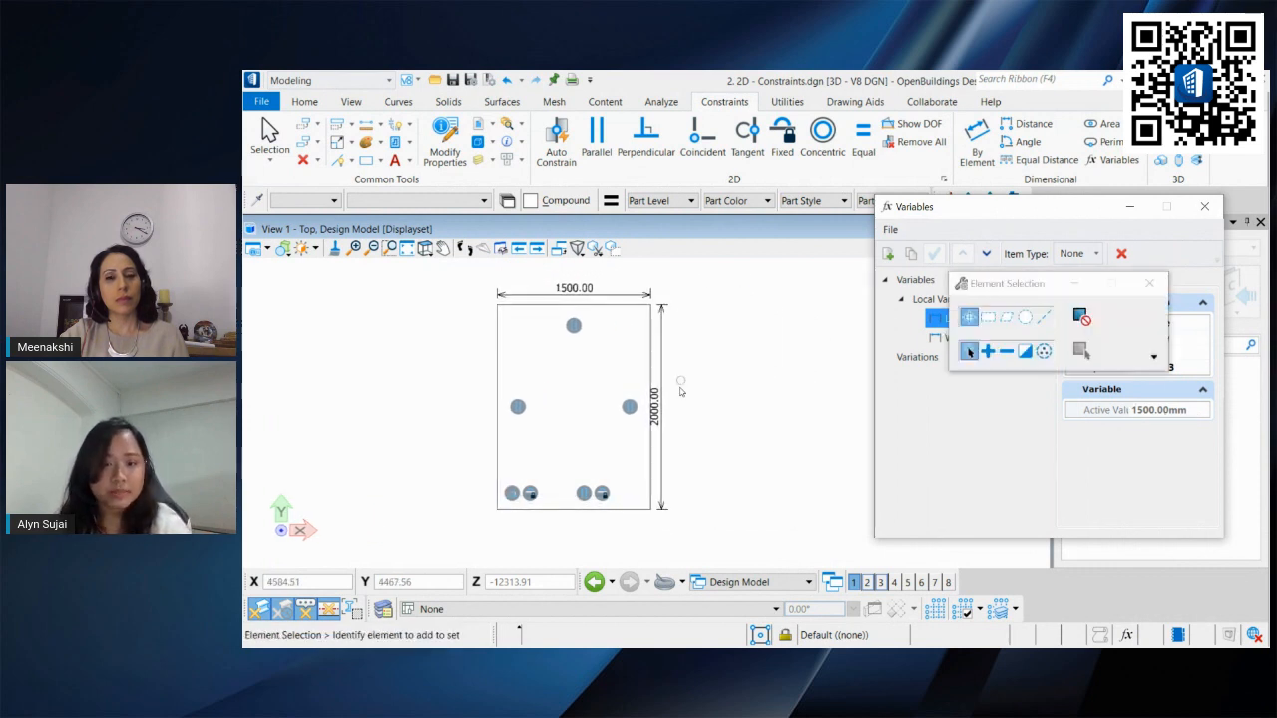
left_click(659, 400)
right_click(658, 401)
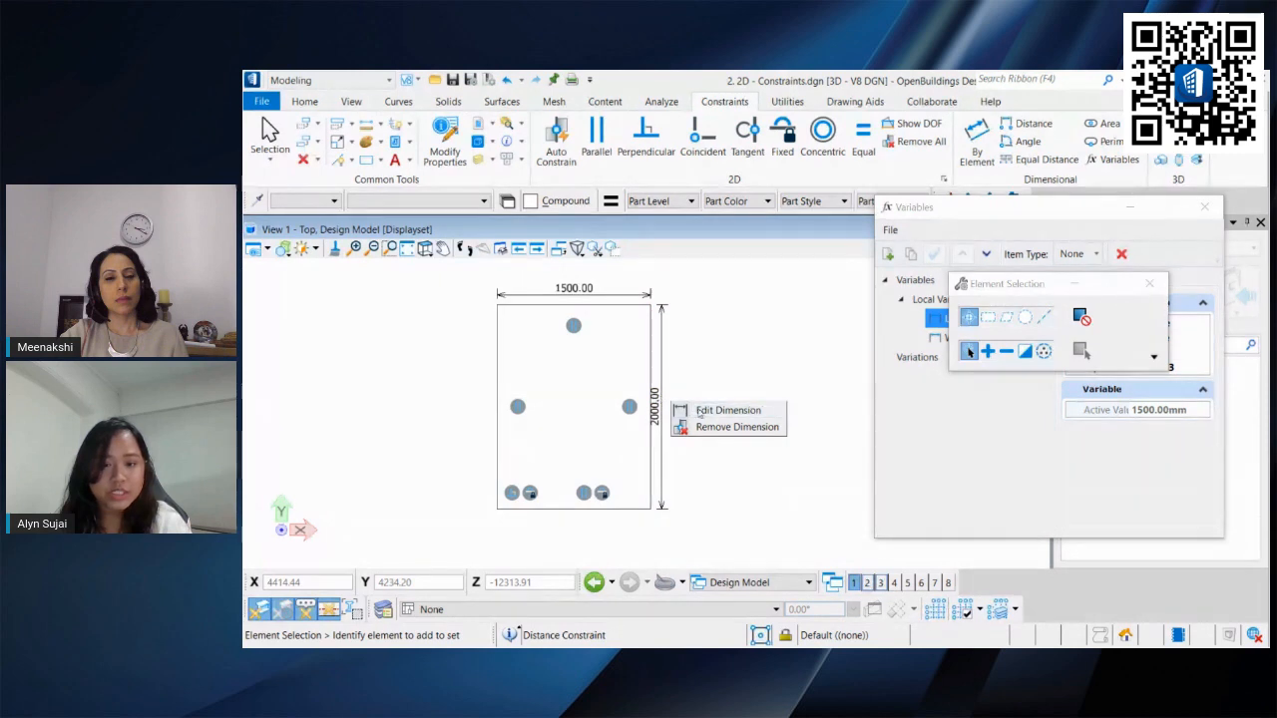
left_click(690, 409)
left_click(680, 458)
key("Return")
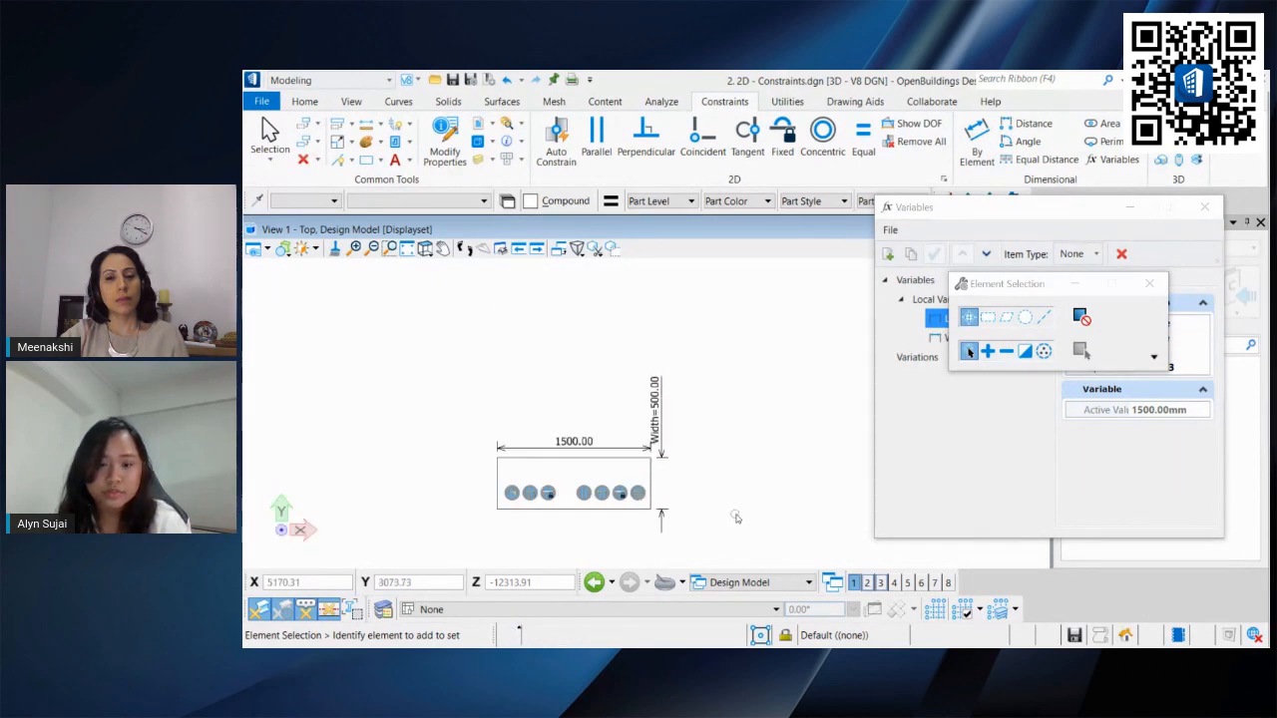
Step: Link the rectangle's horizontal dimension to the Length variable
scroll(734, 516, "up", 3)
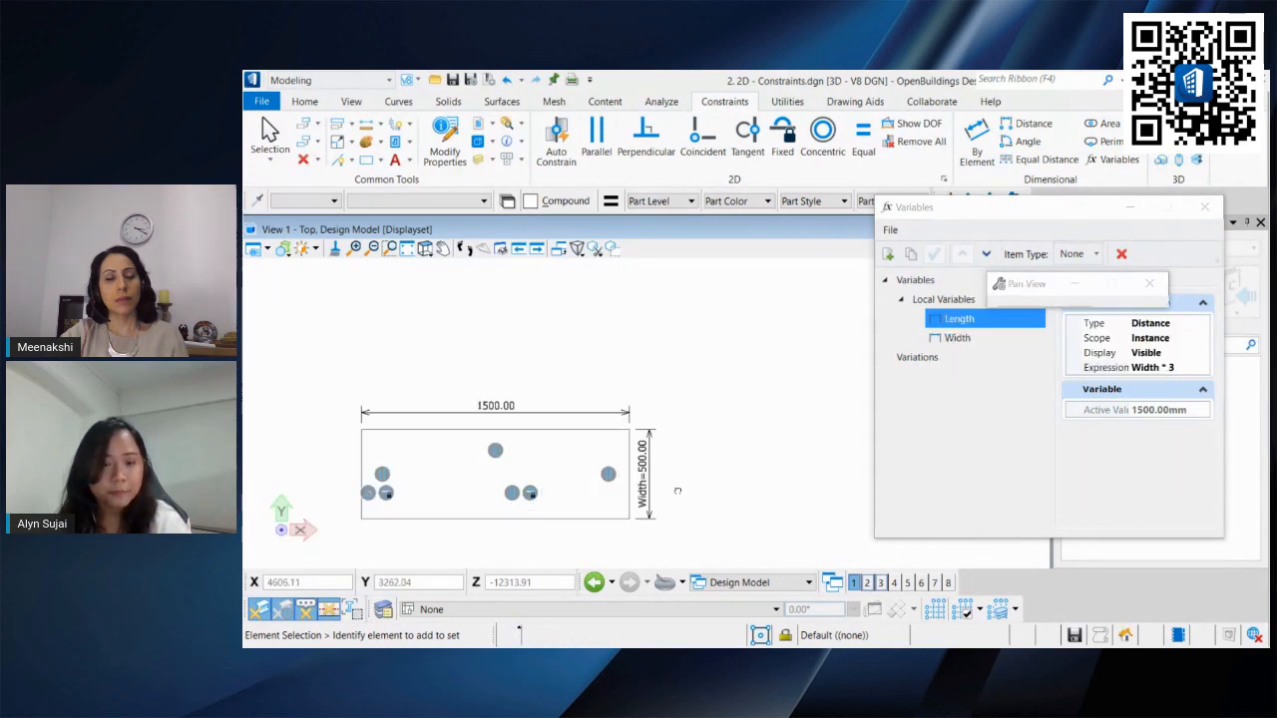
right_click(540, 396)
left_click(611, 407)
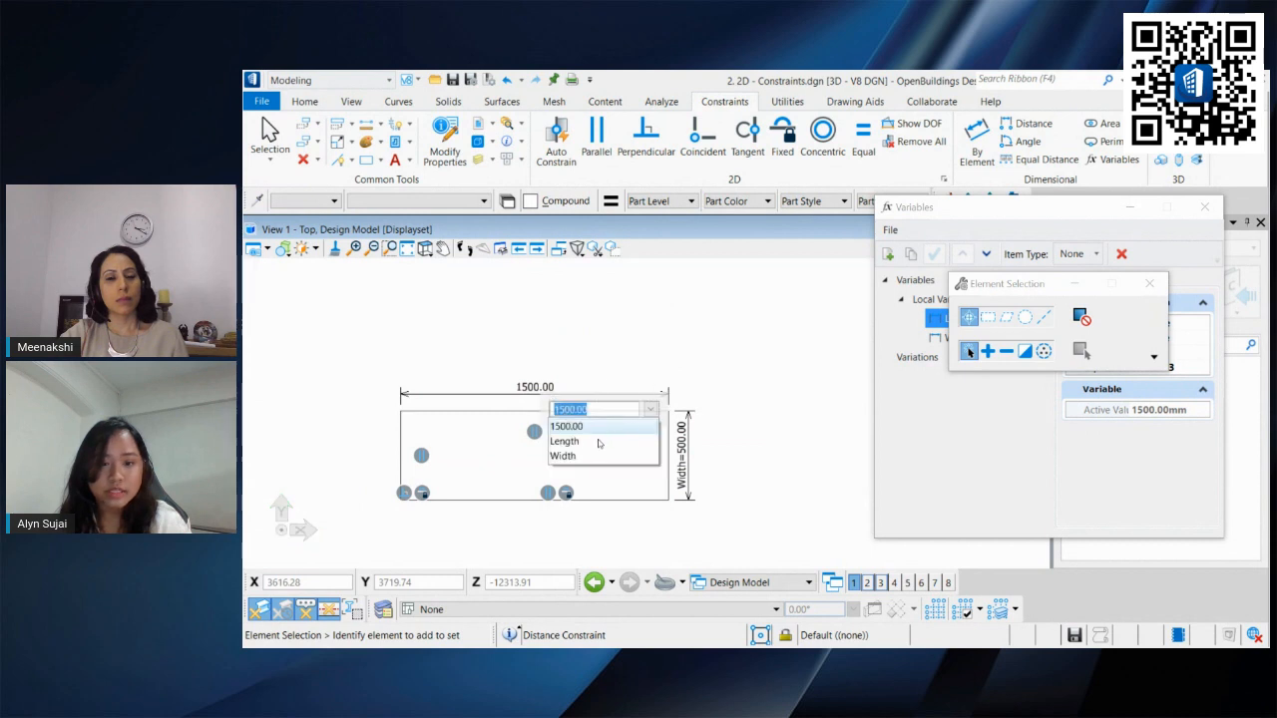
left_click(583, 426)
key("Return")
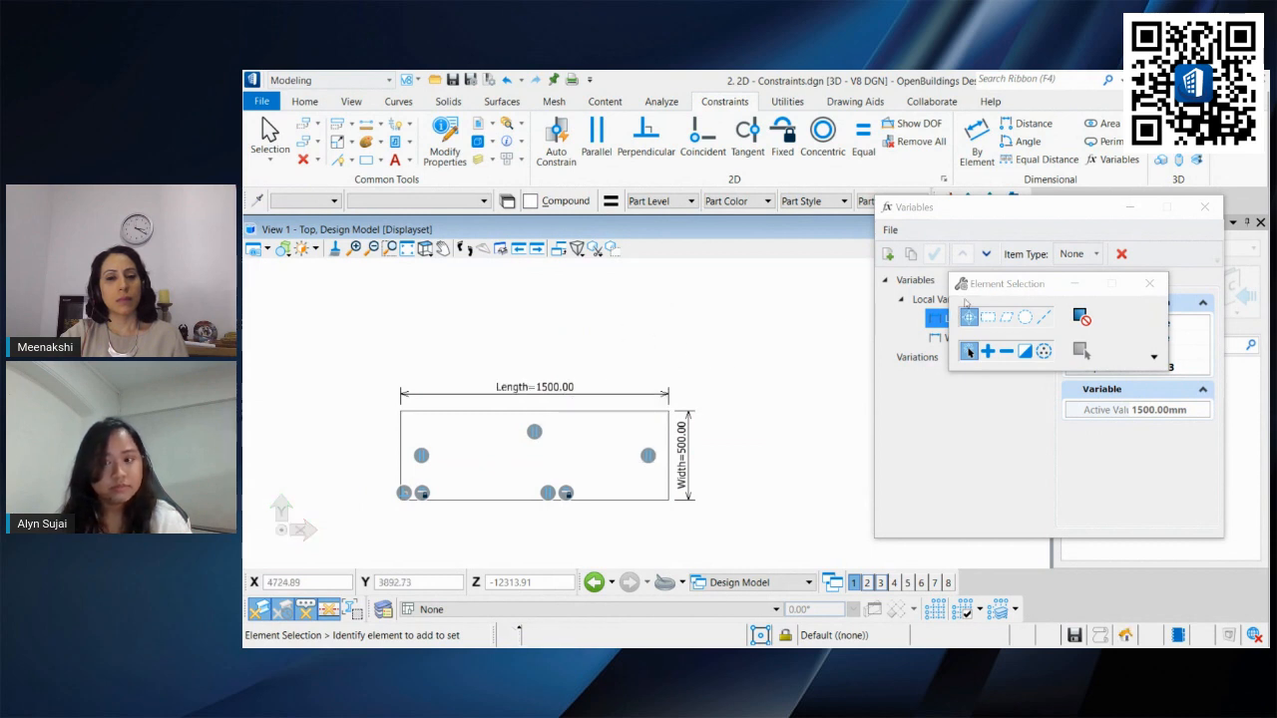
Step: Set the Width variable's active value to 1000 mm
left_click_drag(978, 292, 964, 144)
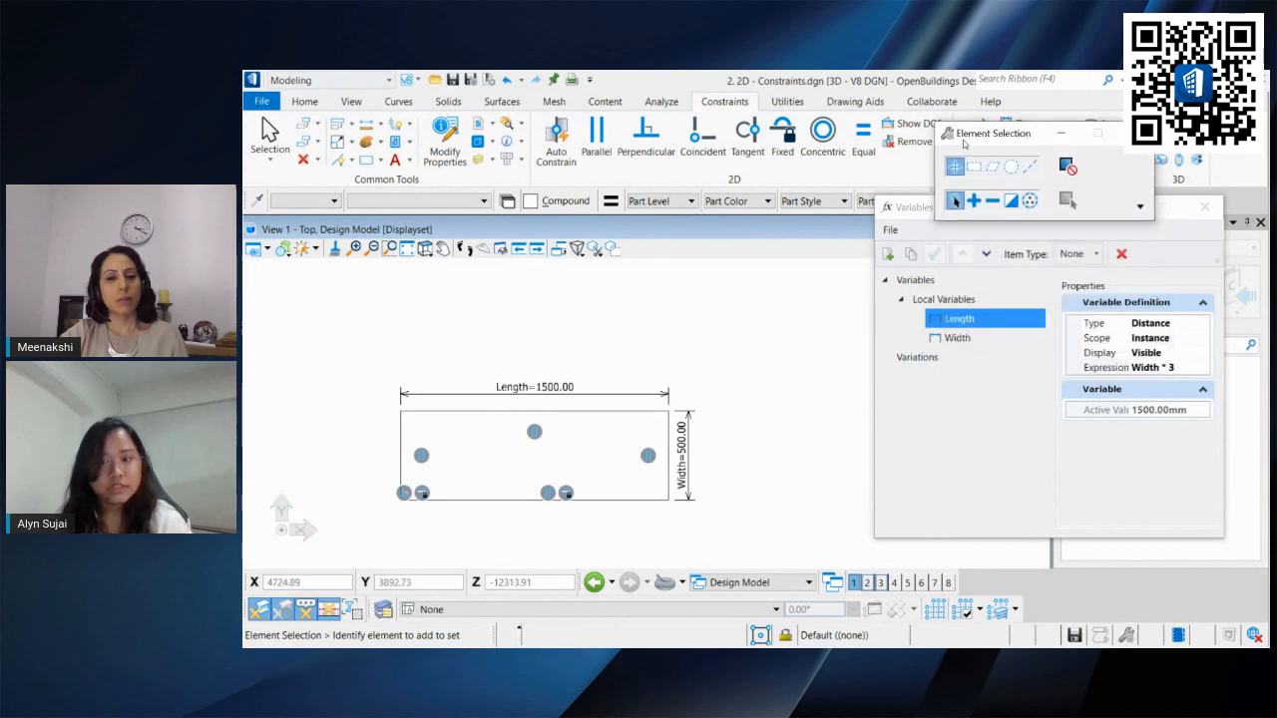
left_click(972, 340)
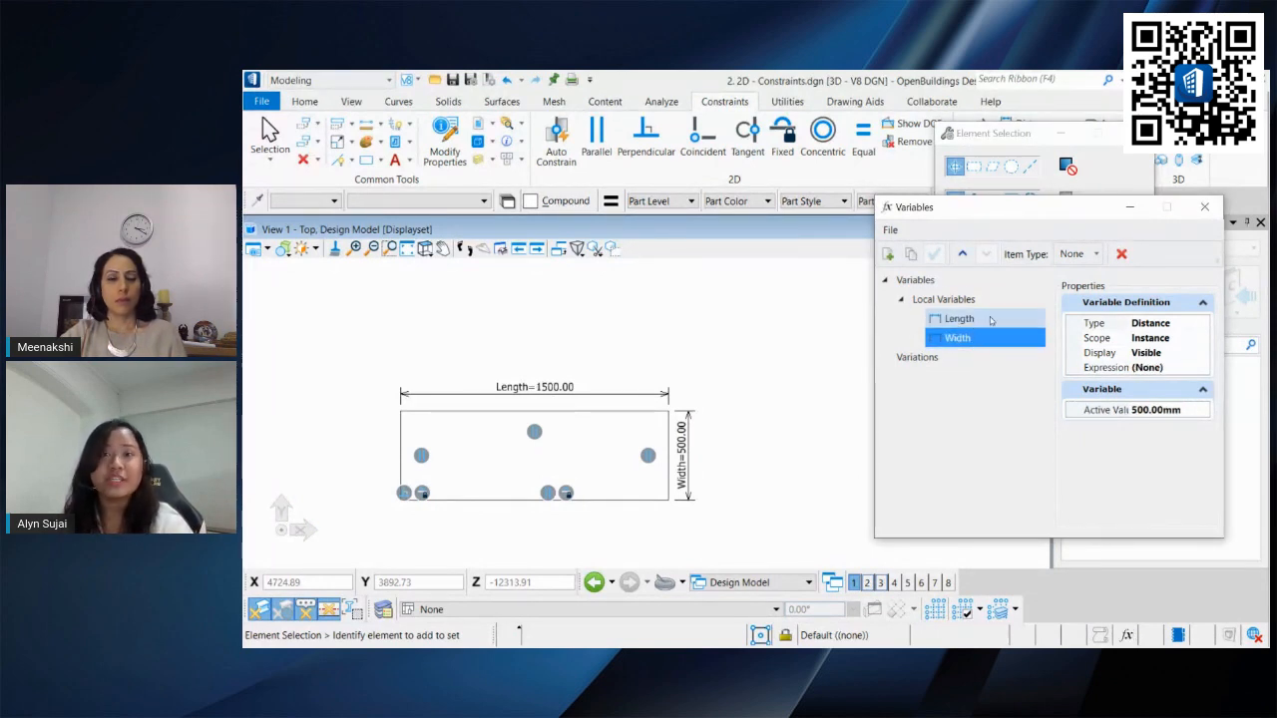
left_click(1183, 409)
left_click(1182, 409)
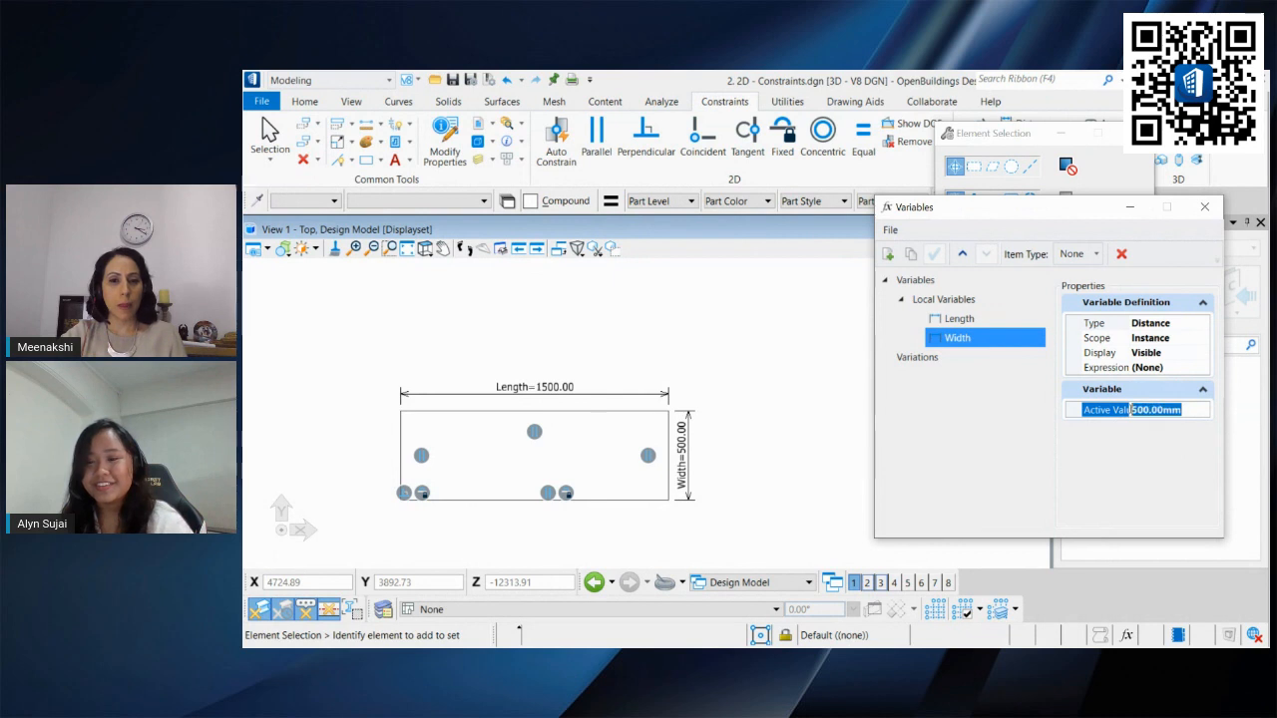
type("1000")
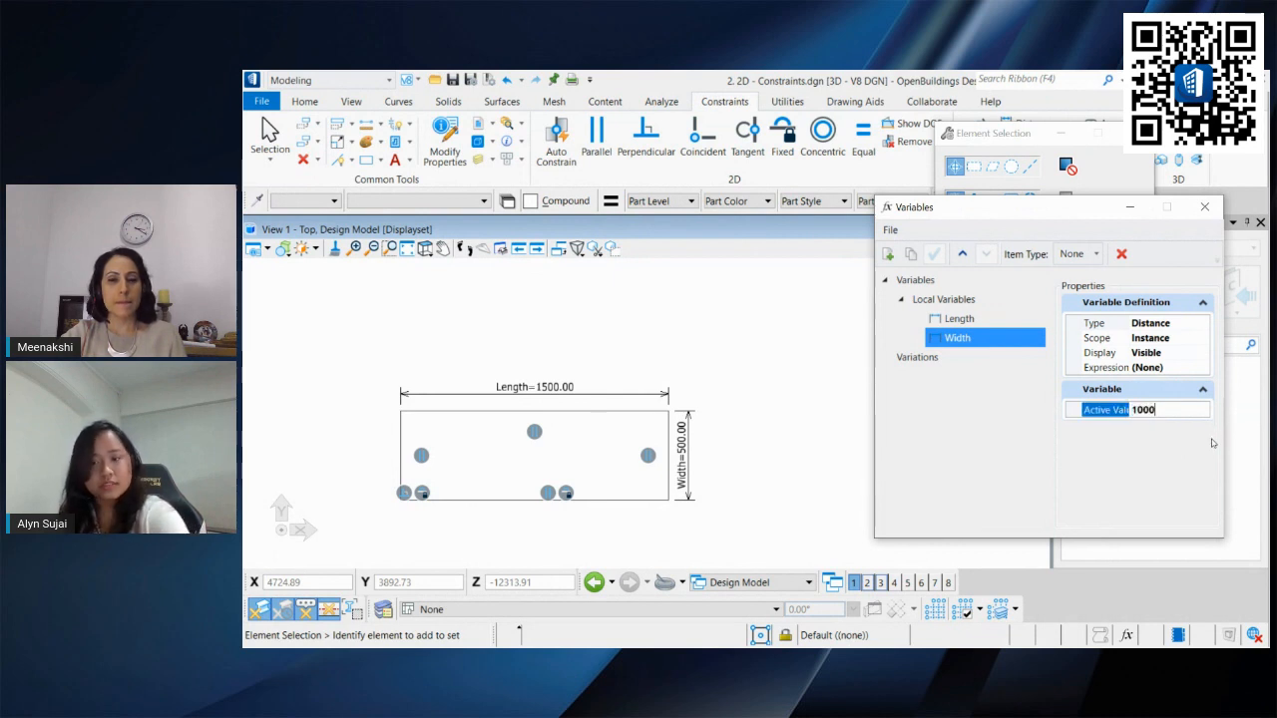
key("Return")
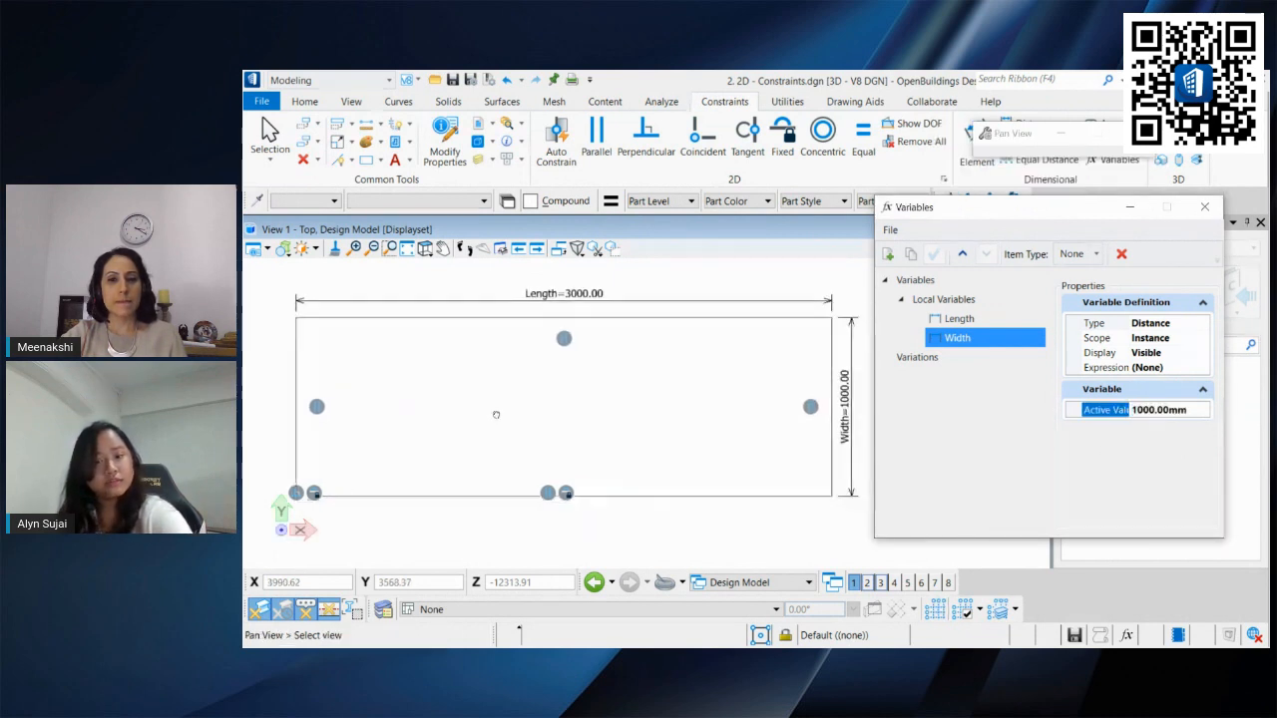
Step: Show the degrees of freedom of the variable-driven rectangle
scroll(769, 406, "down", 1)
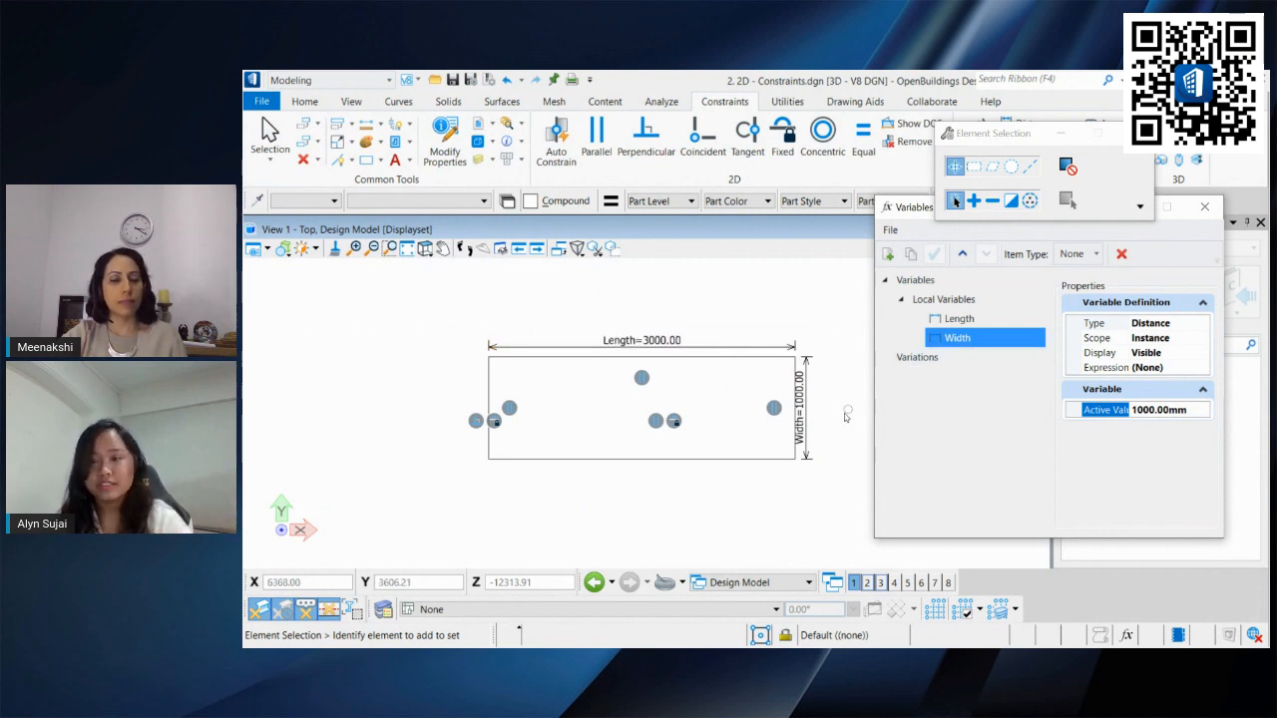
scroll(820, 442, "down", 2)
middle_click_drag(818, 437, 794, 430)
scroll(791, 427, "up", 2)
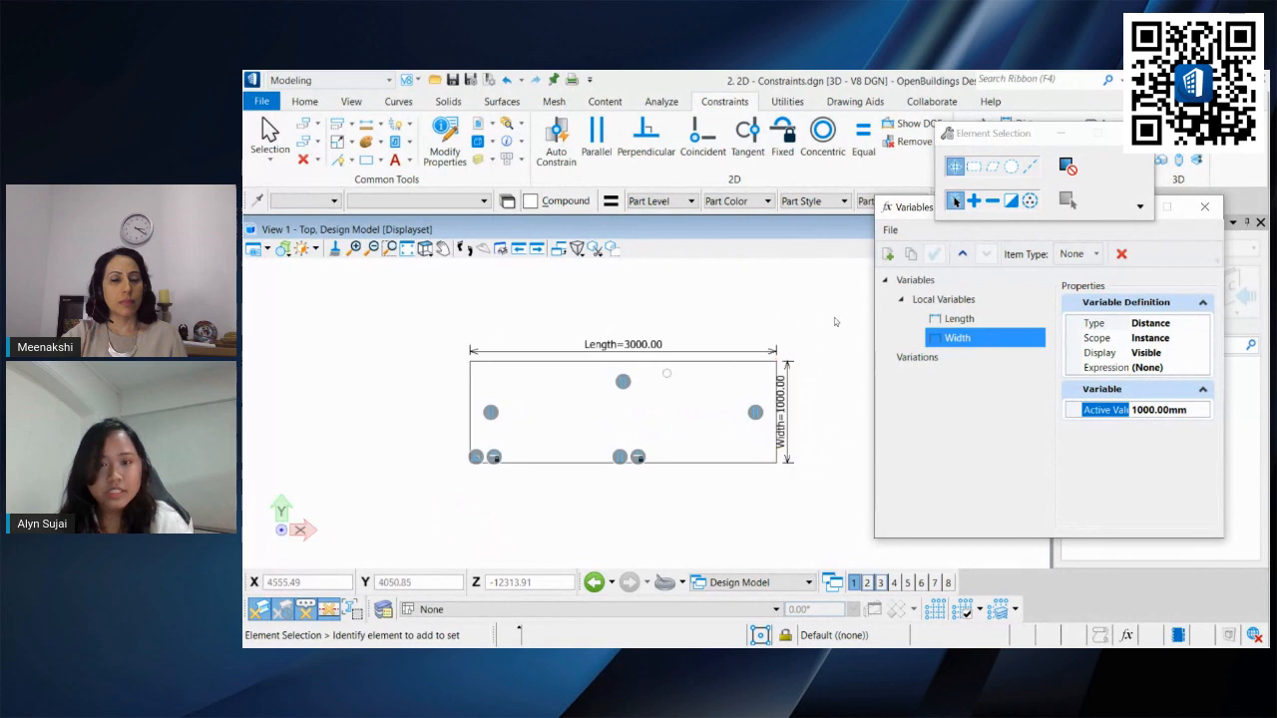
left_click(903, 122)
left_click(727, 359)
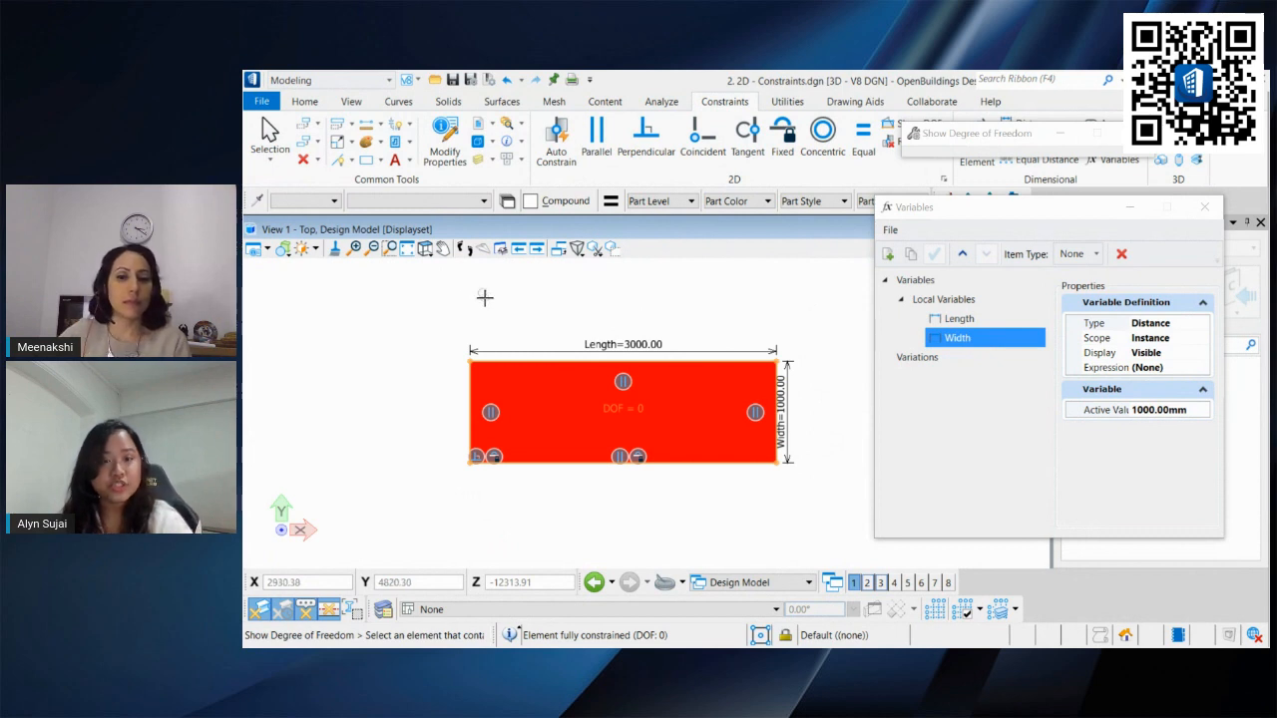
Step: Apply Auto Constrain to the shape with the rounded top-right corner and accept the constraints
scroll(578, 437, "down", 3)
middle_click_drag(587, 487, 576, 345)
middle_click_drag(584, 411, 628, 381)
scroll(531, 431, "up", 3)
middle_click_drag(599, 468, 612, 407)
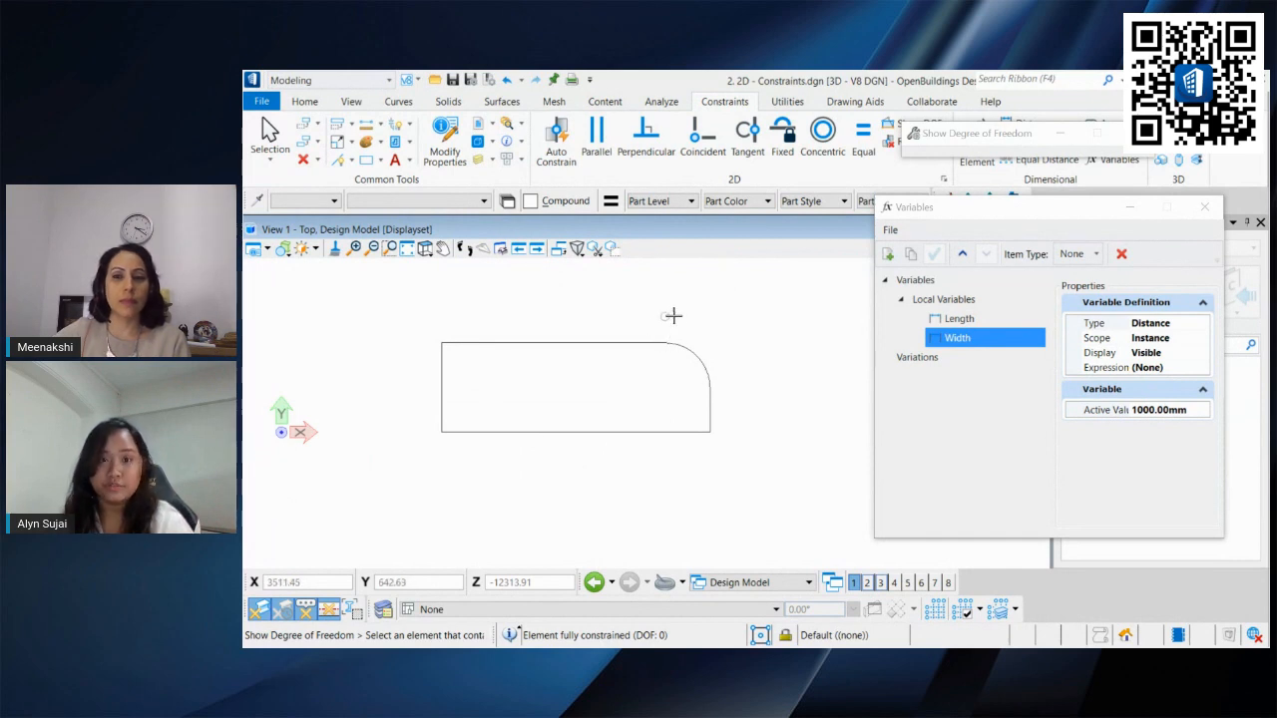
left_click(269, 130)
middle_click_drag(534, 307, 518, 340)
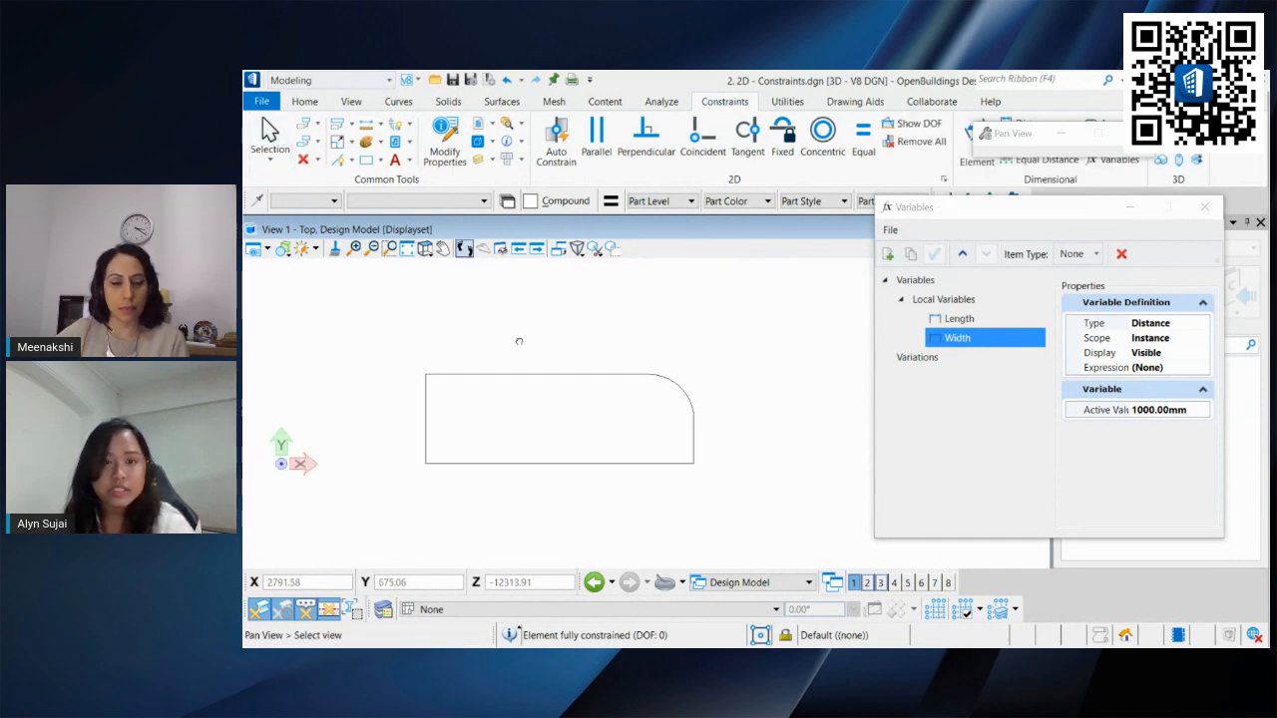
left_click(557, 145)
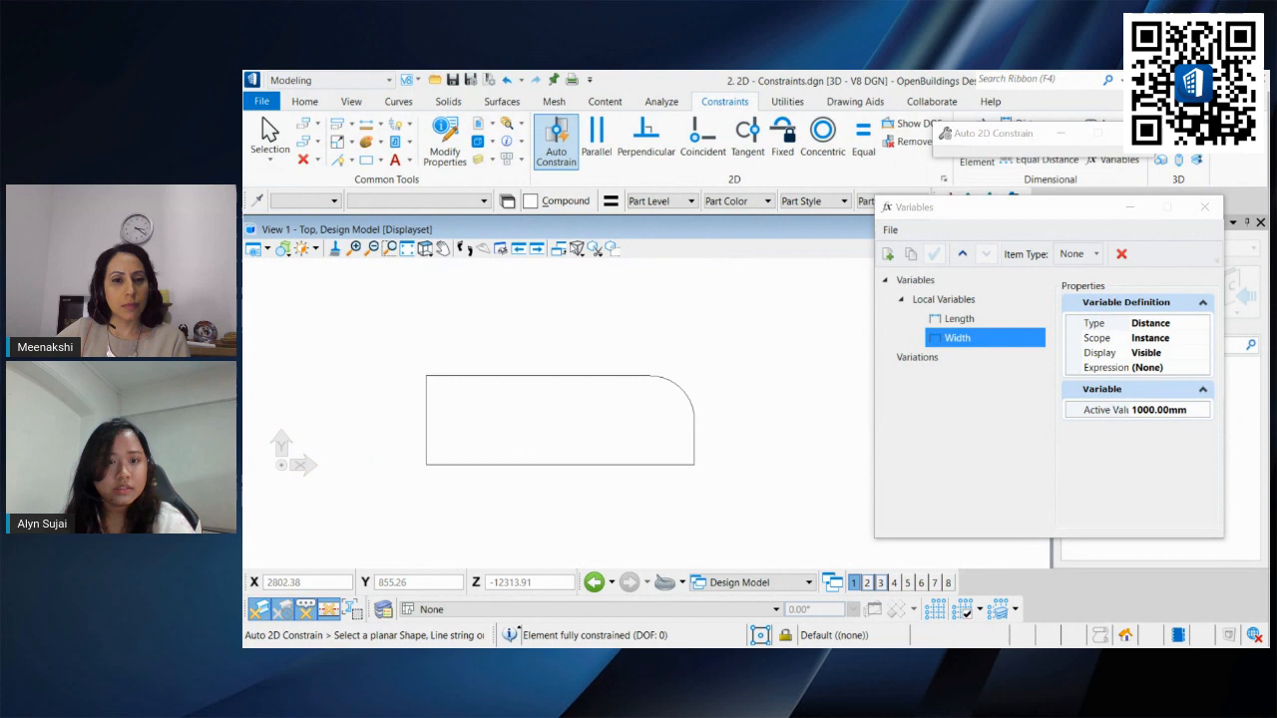
left_click(553, 377)
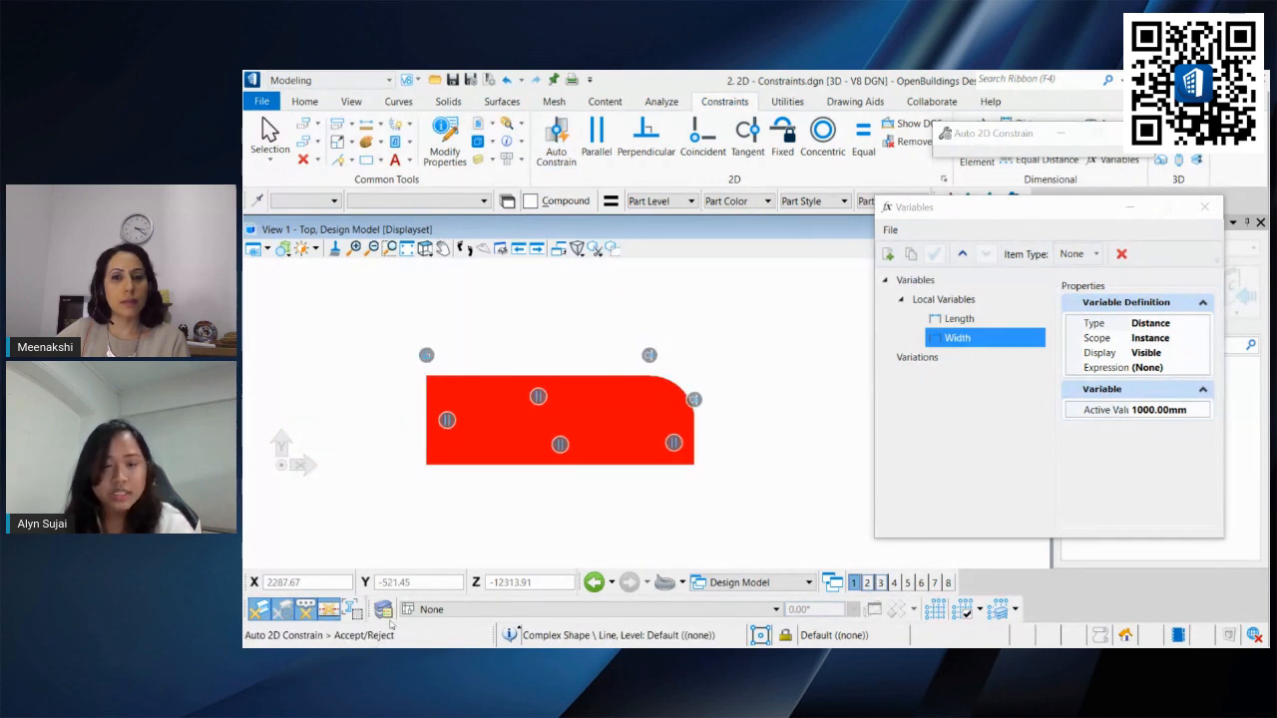
left_click(634, 483)
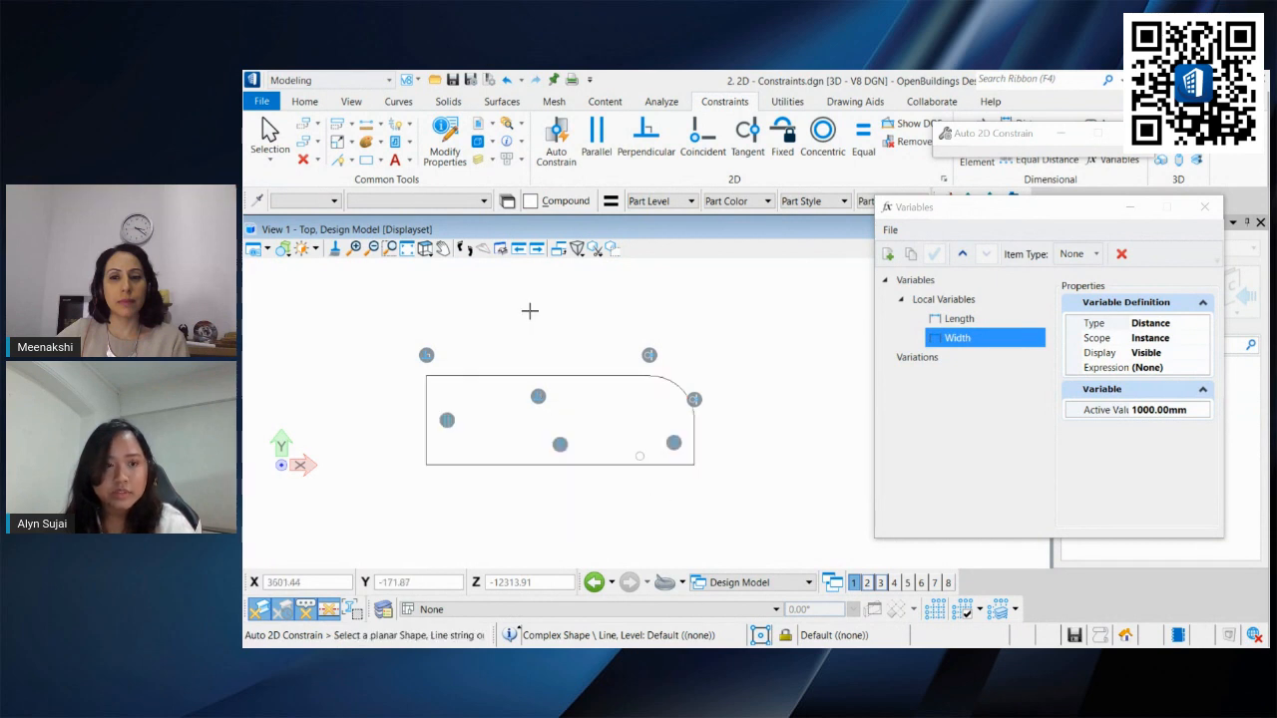
Step: Show the rounded shape's degrees of freedom
left_click(904, 127)
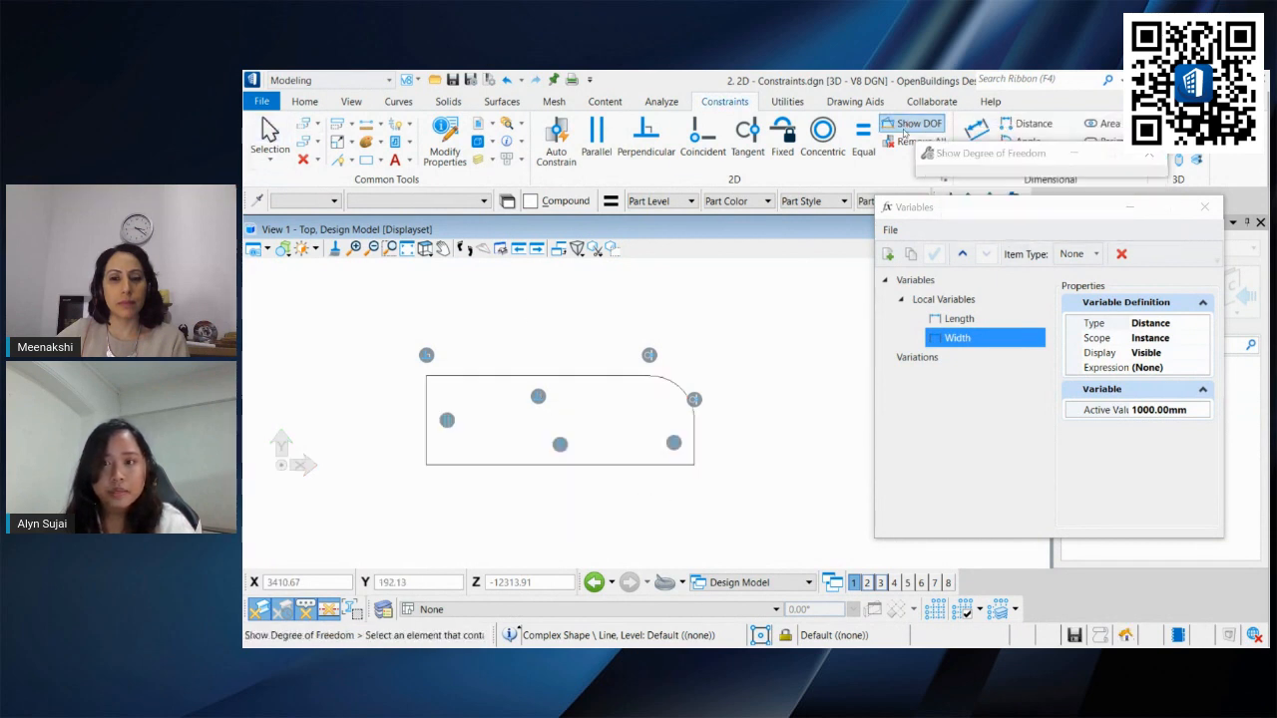
left_click(595, 437)
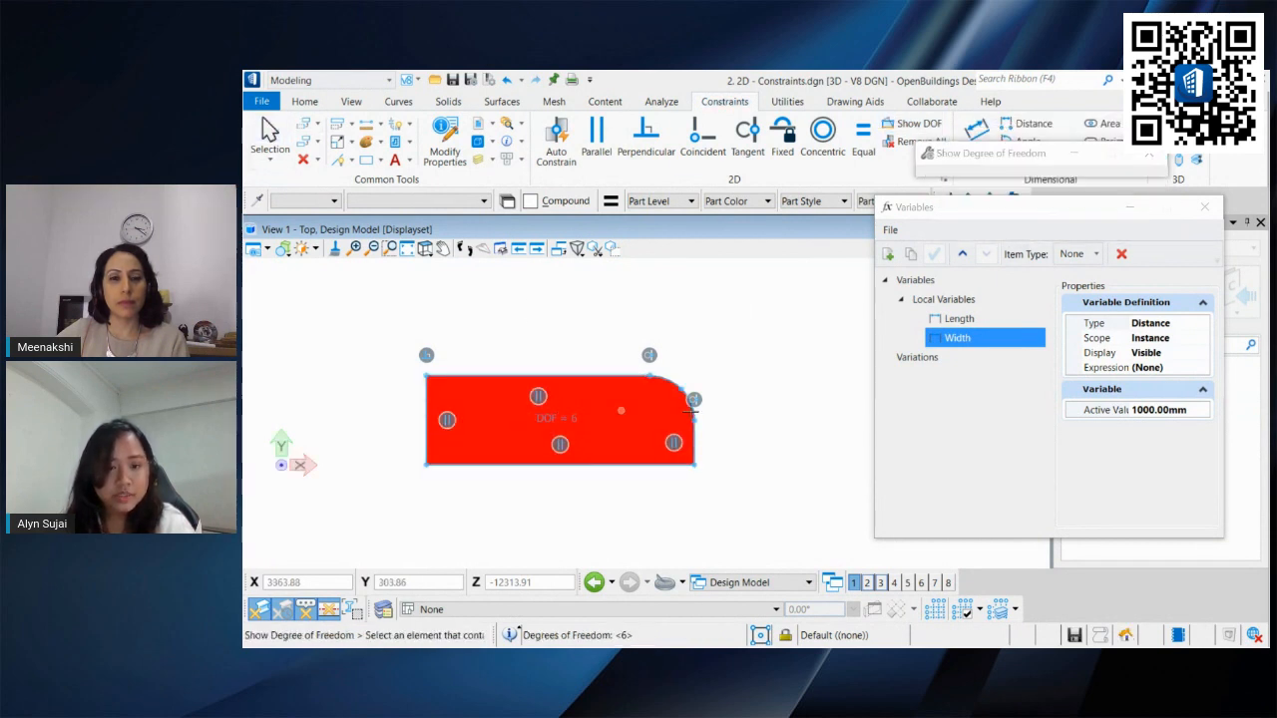
Step: Try to reshape the rounded shape by dragging its corner vertices
left_click(270, 134)
left_click(424, 386)
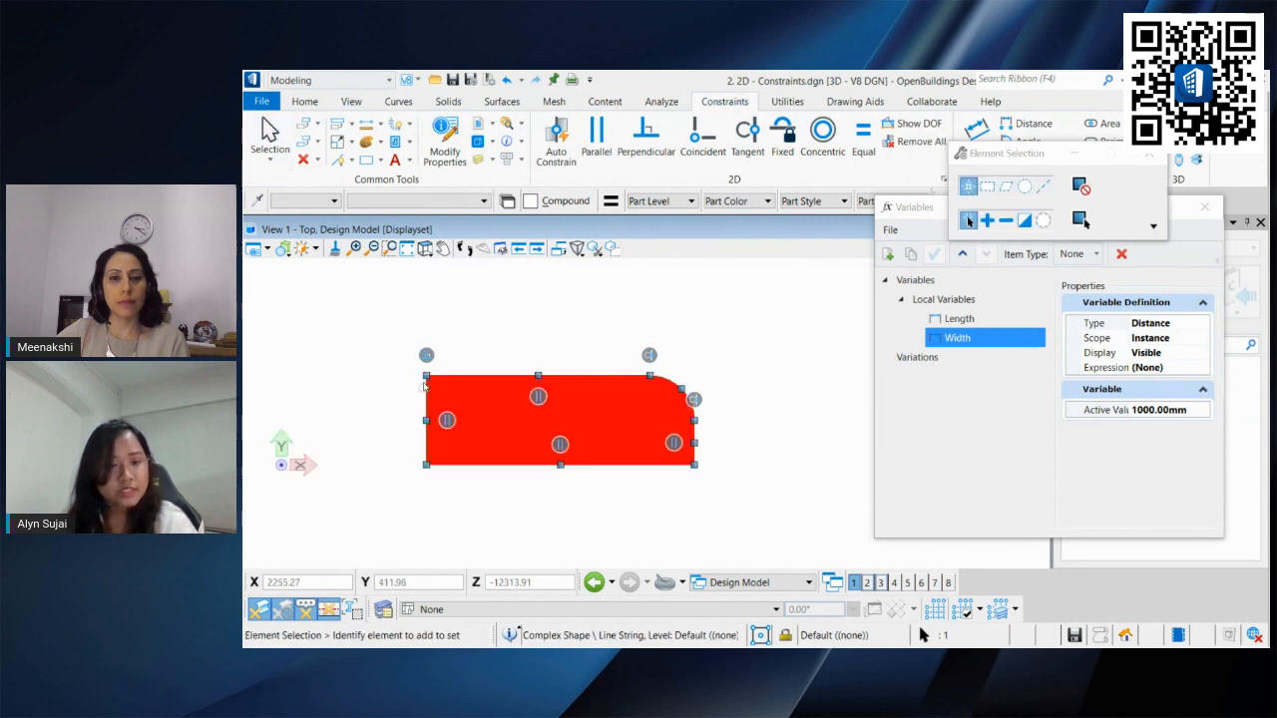
mouse_move(426, 376)
left_mouse_down()
mouse_move(385, 365)
mouse_move(424, 376)
left_mouse_up()
left_click_drag(426, 465, 385, 484)
left_click_drag(650, 376, 639, 320)
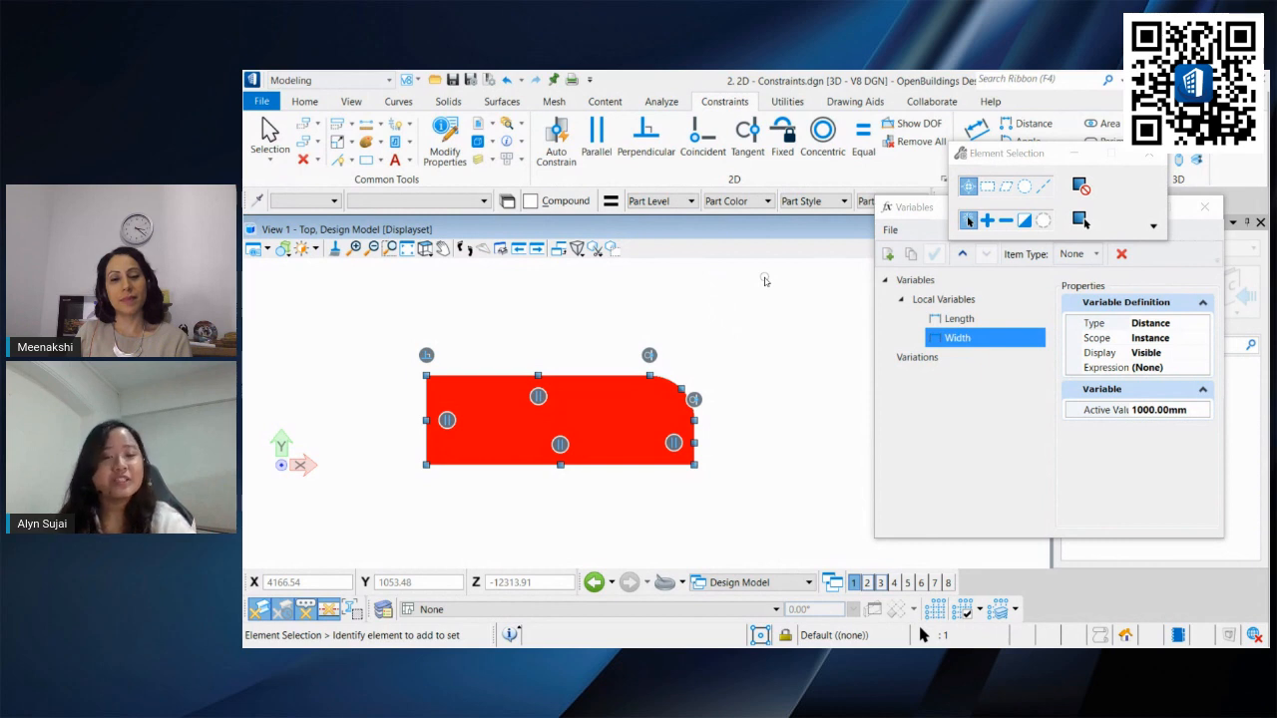
left_click(764, 281)
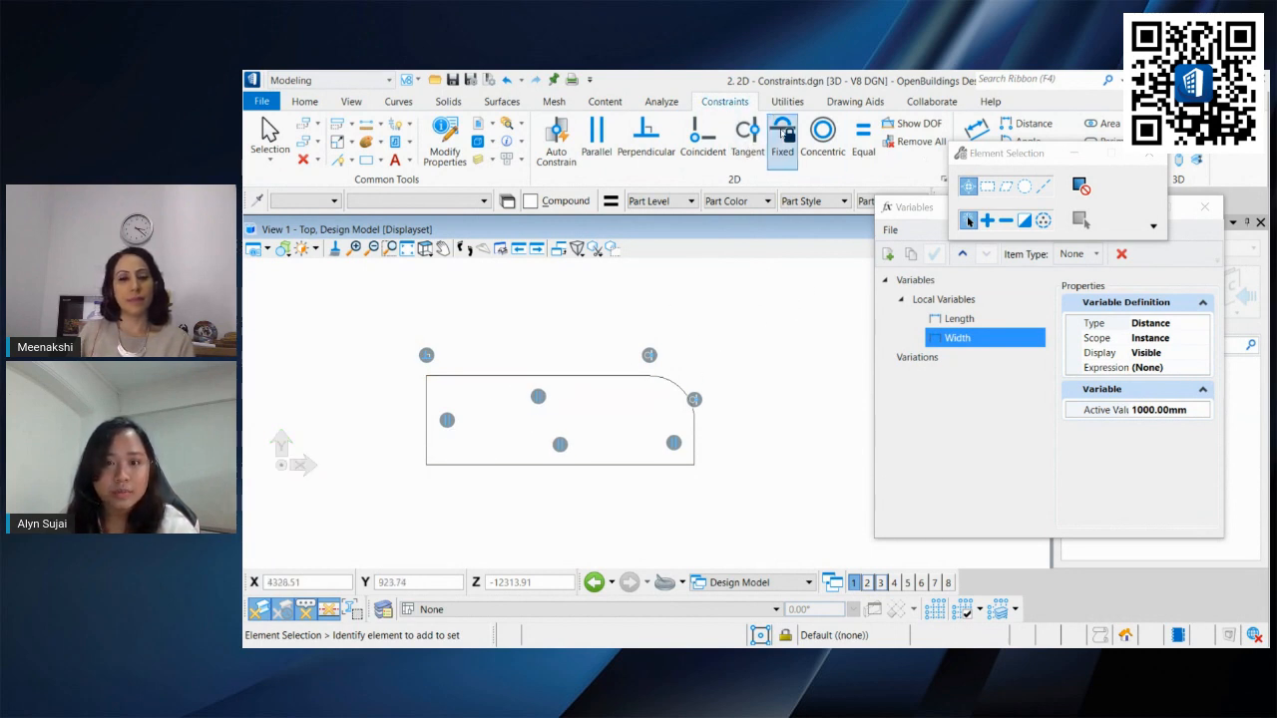
Step: Apply a Fixed constraint to the rounded shape's bottom edge
left_click(782, 138)
left_click(427, 465)
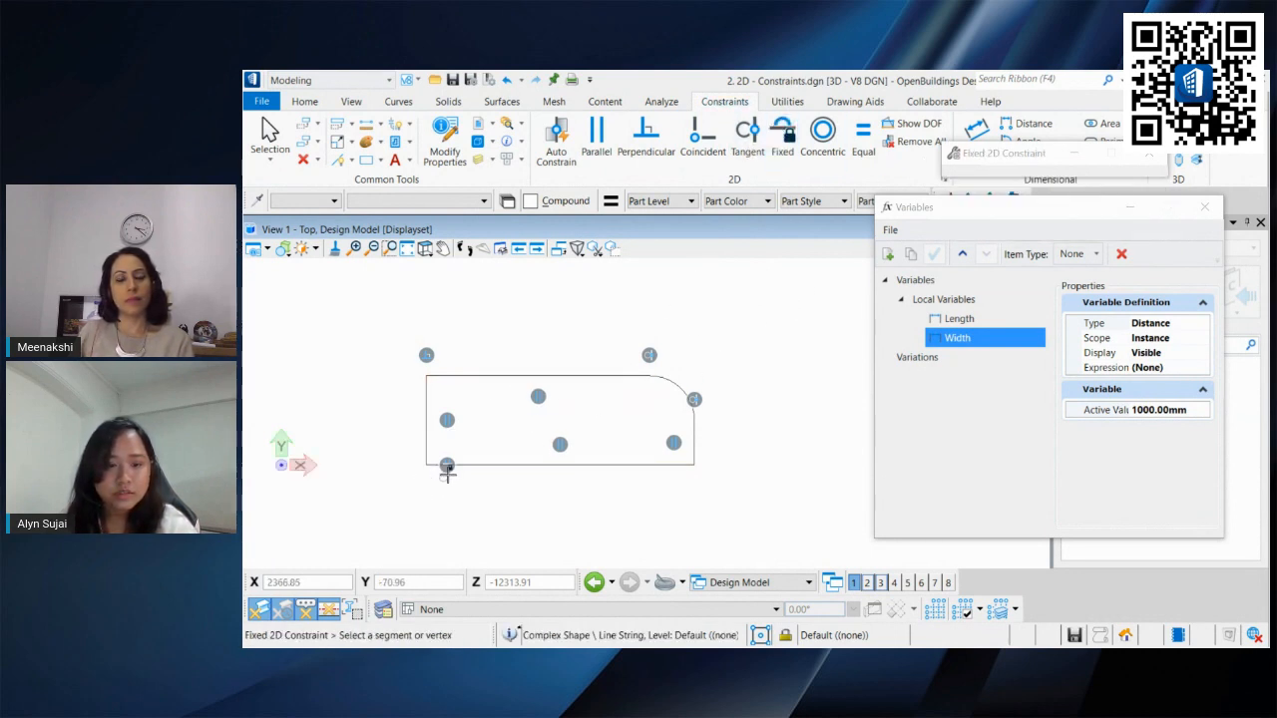
left_click(465, 466)
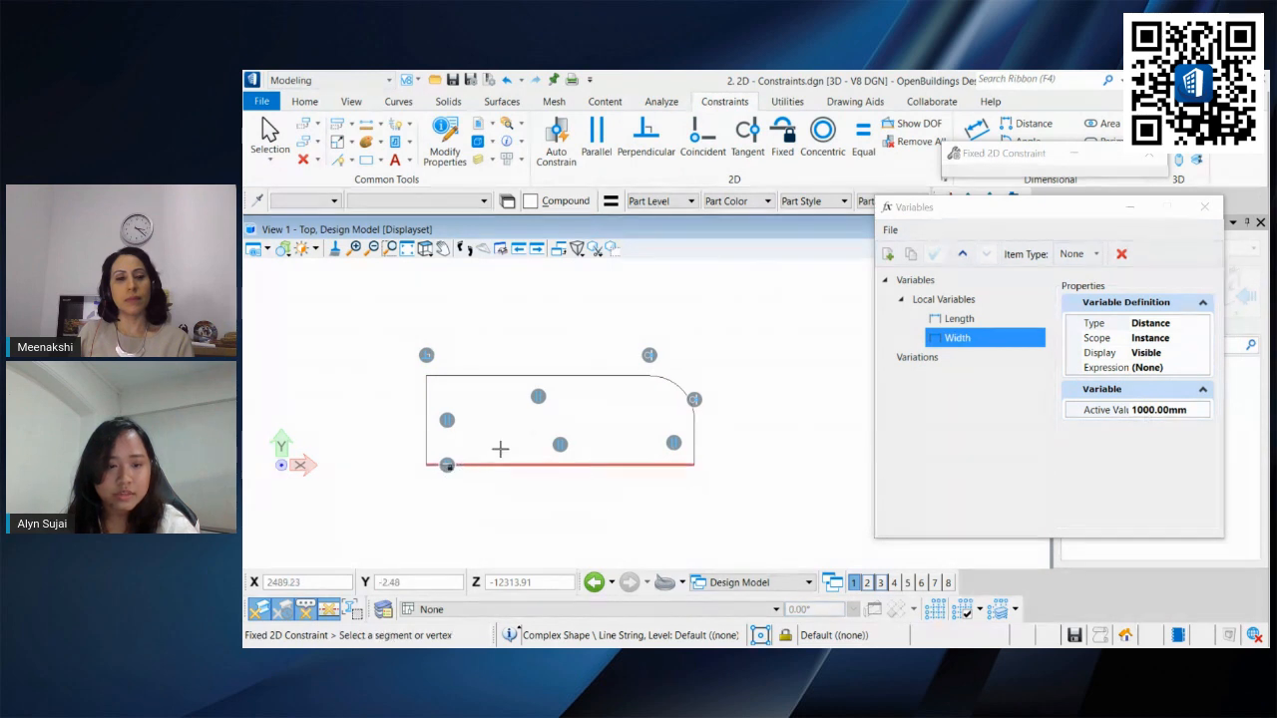
Step: Try to stretch the fixed rounded shape by dragging its top vertices
left_click(271, 135)
left_click(529, 377)
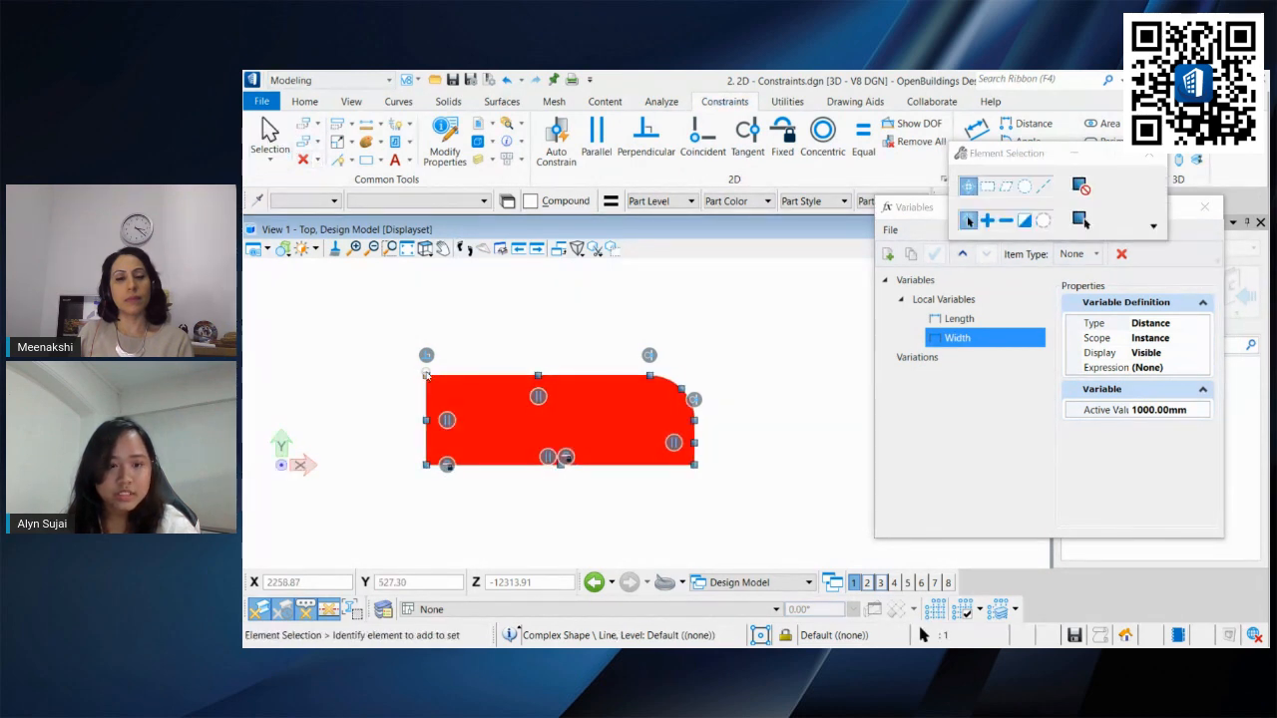
left_click_drag(427, 376, 459, 343)
left_click_drag(650, 376, 661, 322)
left_click(760, 355)
left_click_drag(998, 155, 946, 437)
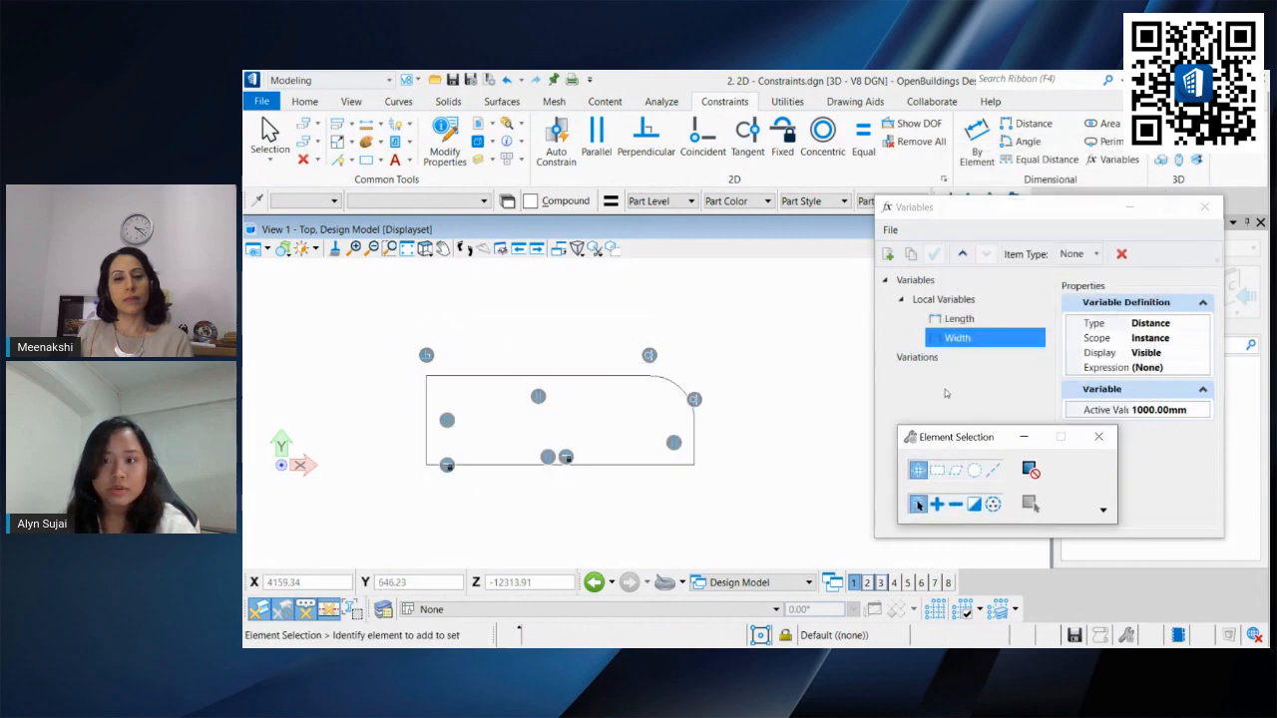
Step: Add a By Element dimension constraint to the rounded shape's bottom edge and assign it the Length variable
scroll(786, 353, "down", 3)
middle_click_drag(786, 353, 772, 463)
scroll(764, 416, "up", 3)
middle_click_drag(764, 412, 774, 285)
middle_click_drag(793, 385, 806, 314)
left_click(977, 140)
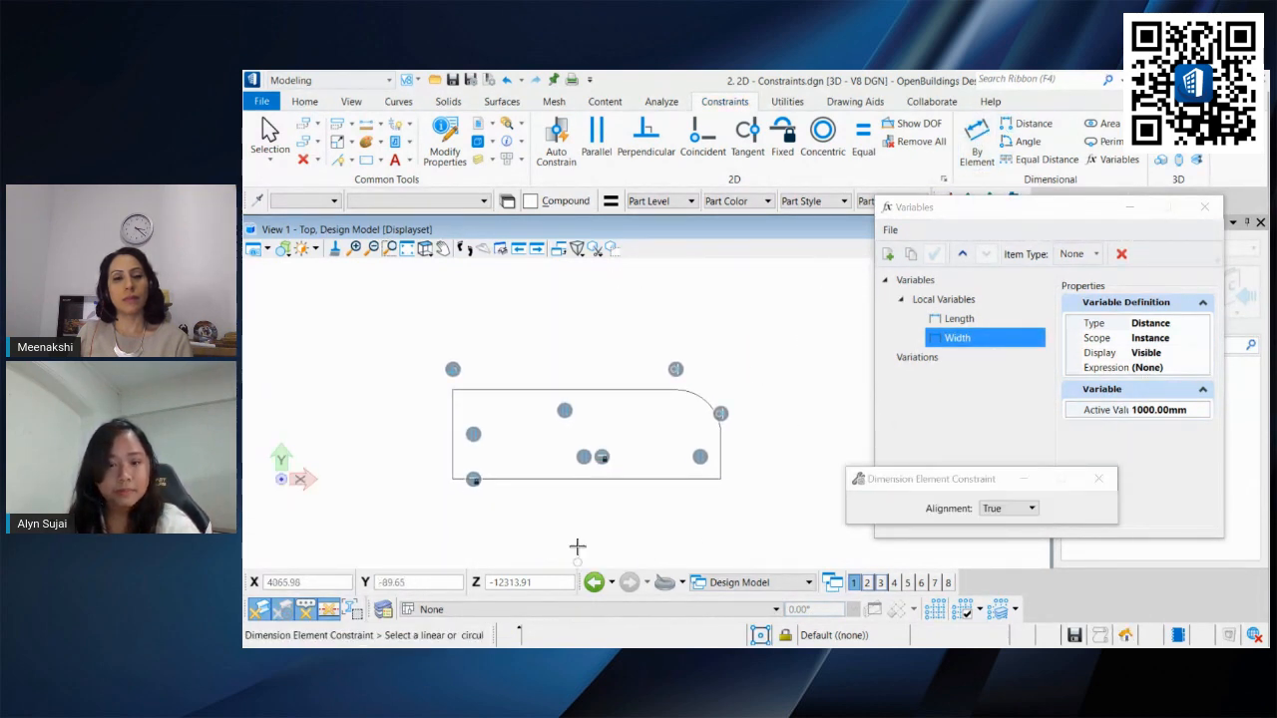
left_click(609, 480)
left_click(618, 511)
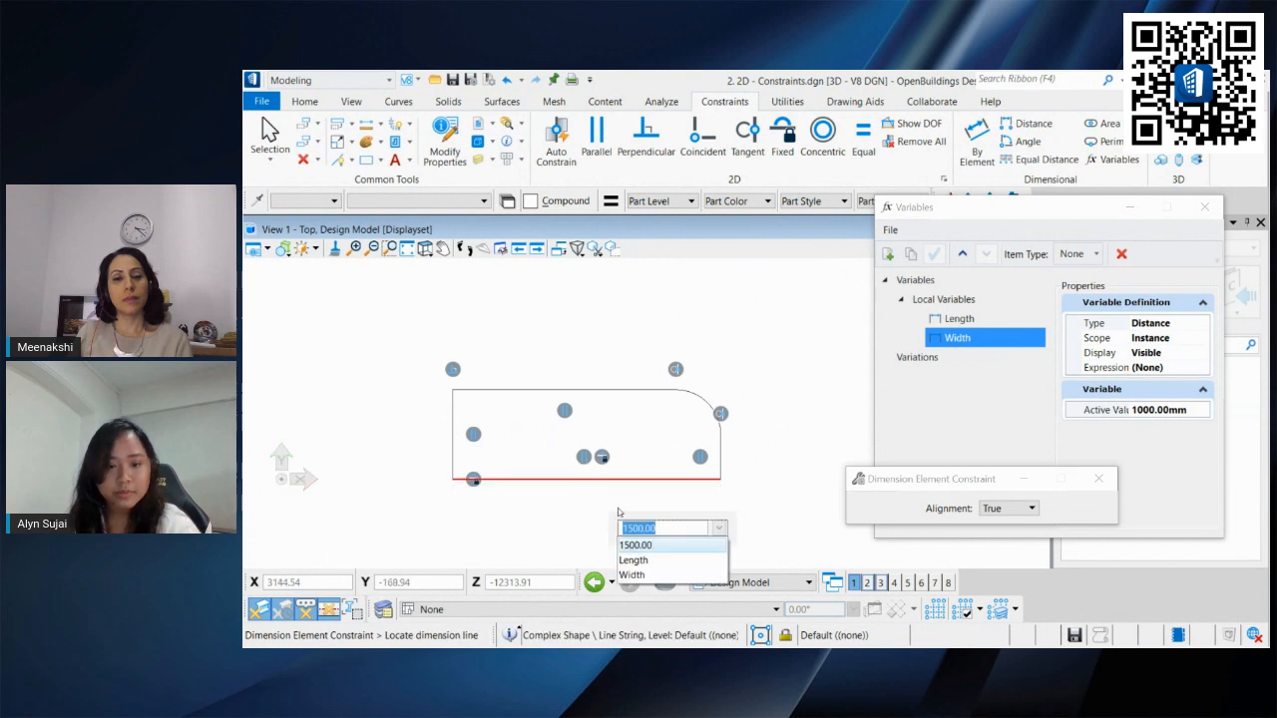
left_click(636, 561)
left_click(722, 512)
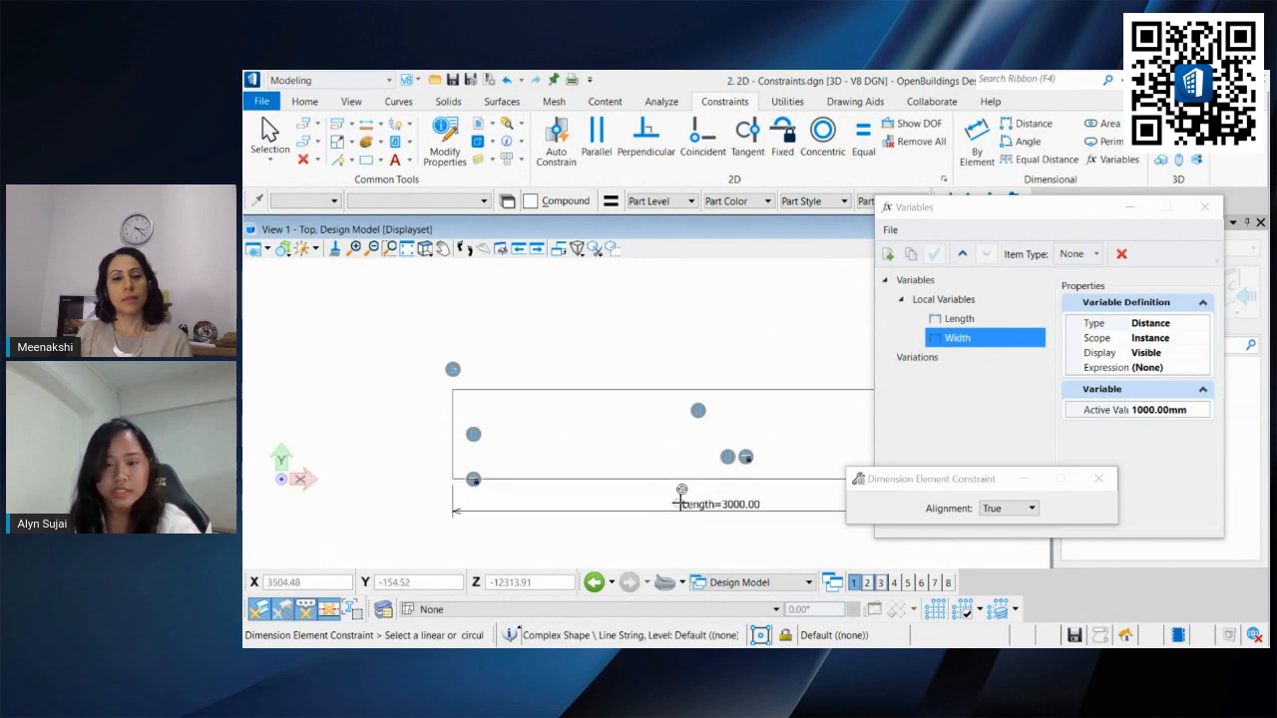
Step: Add a By Element dimension constraint to the rounded shape's left edge and assign it the Width variable
scroll(681, 499, "down", 2)
left_click(530, 415)
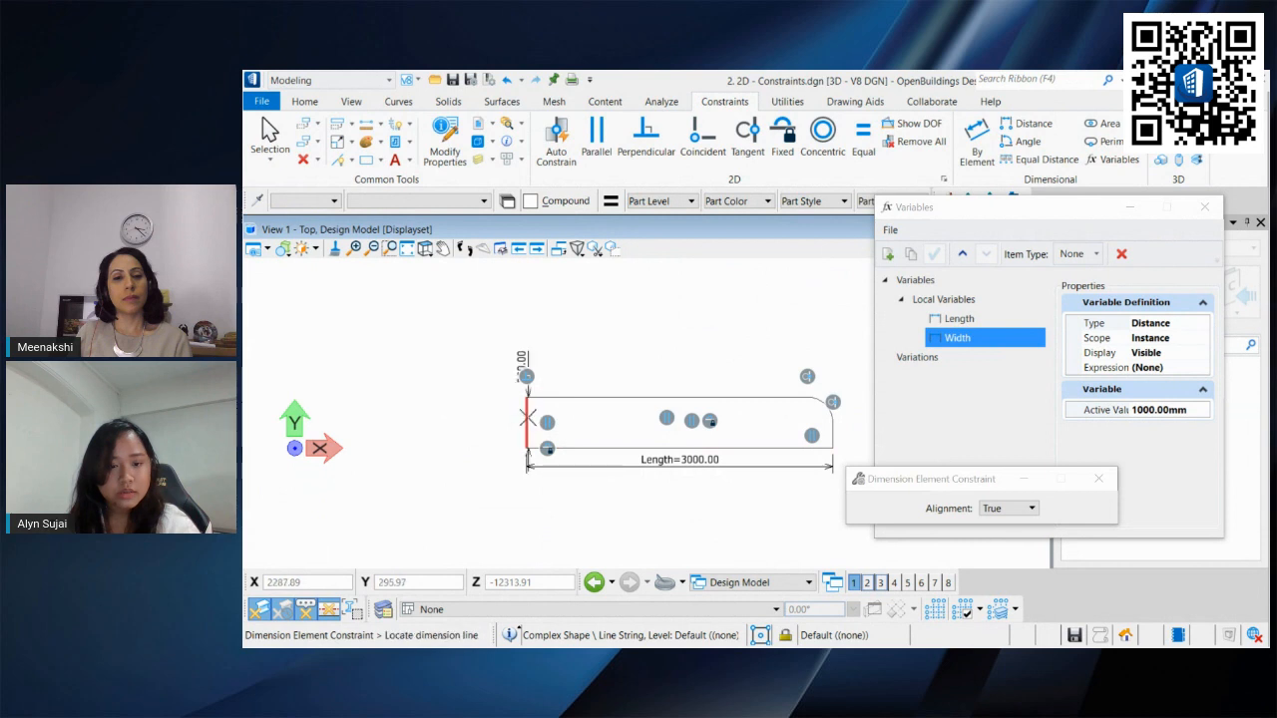
left_click(506, 429)
left_click(542, 487)
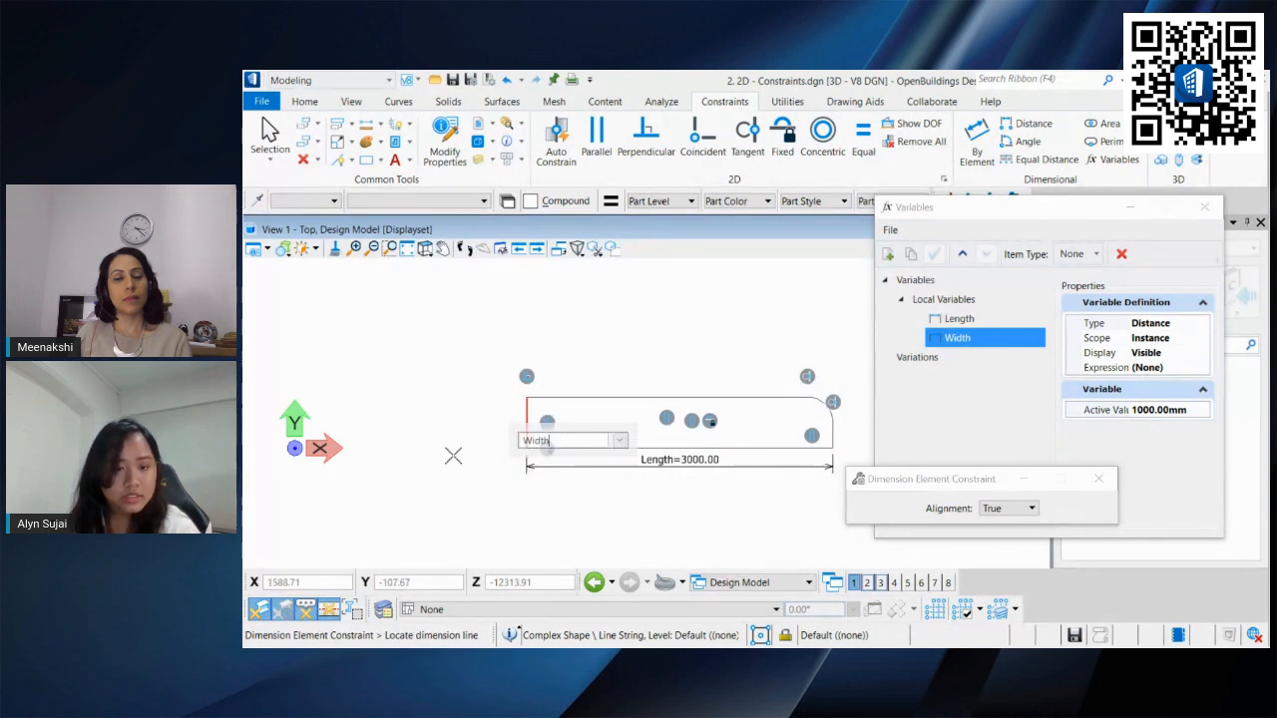
left_click(431, 440)
middle_click_drag(578, 407, 540, 393)
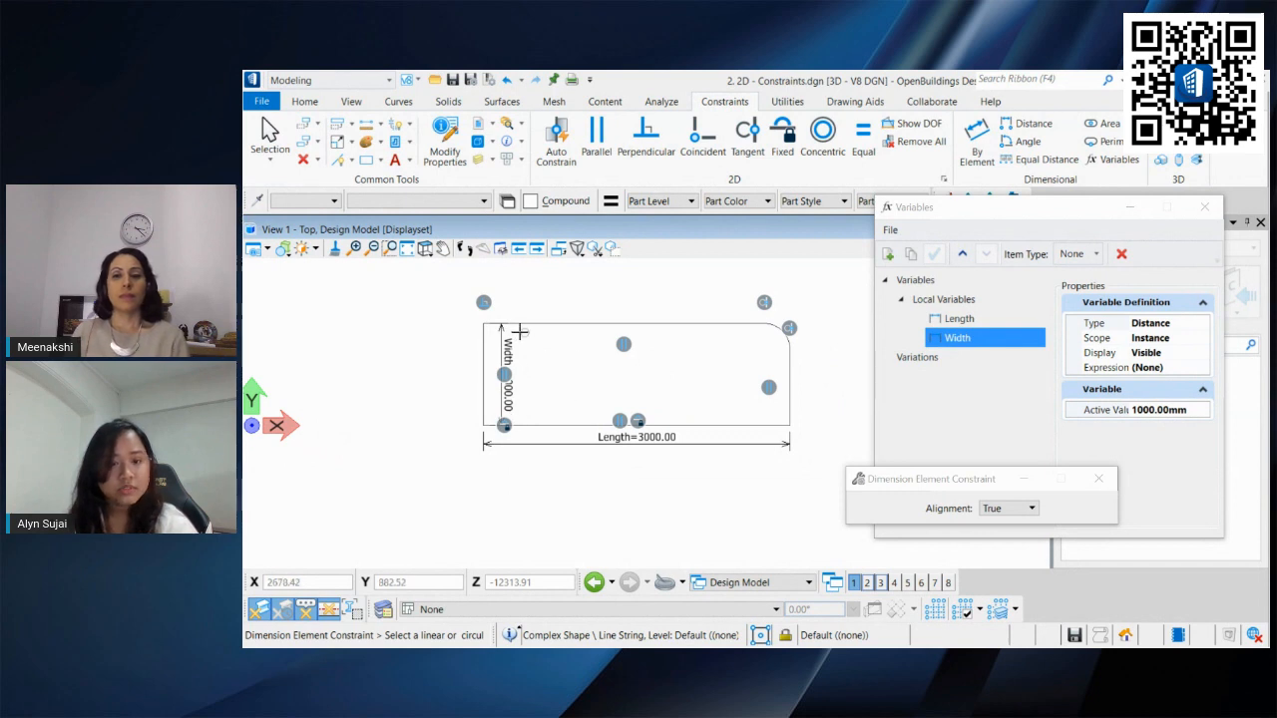
middle_click_drag(680, 391, 641, 436)
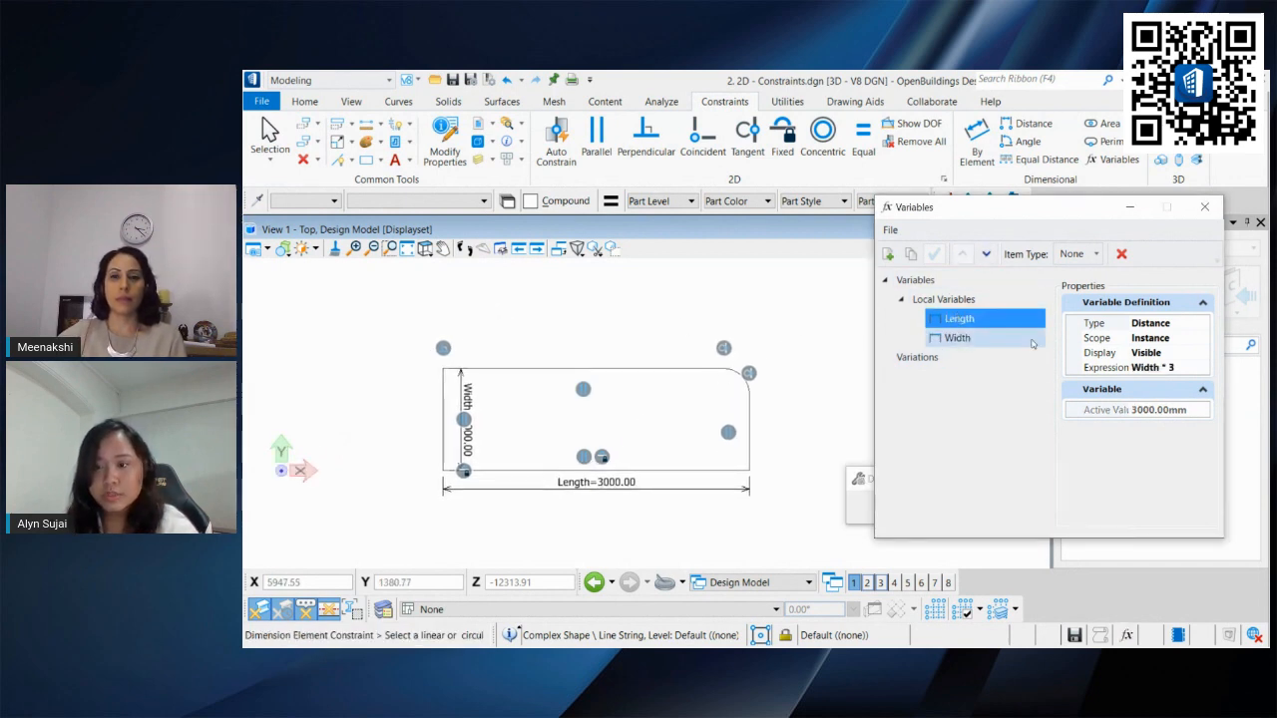
Step: Set the Width variable's active value to 500 mm
left_click(1189, 411)
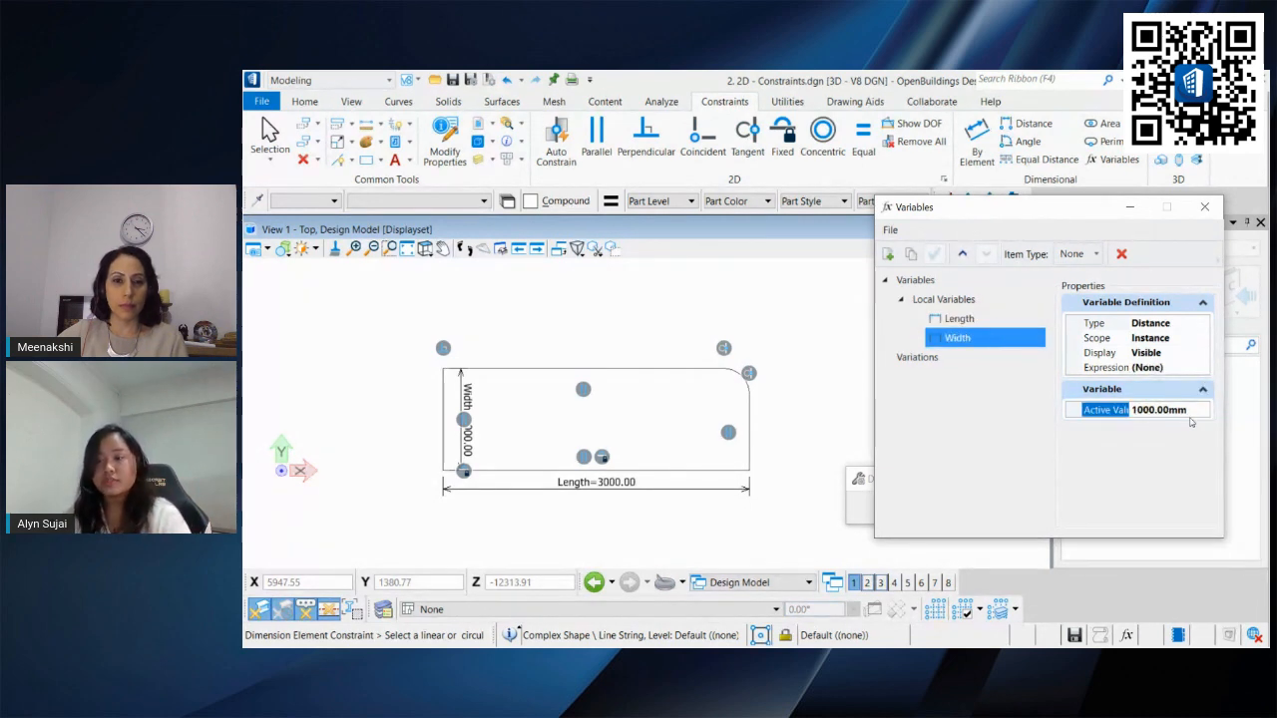
left_click_drag(1161, 410, 1132, 410)
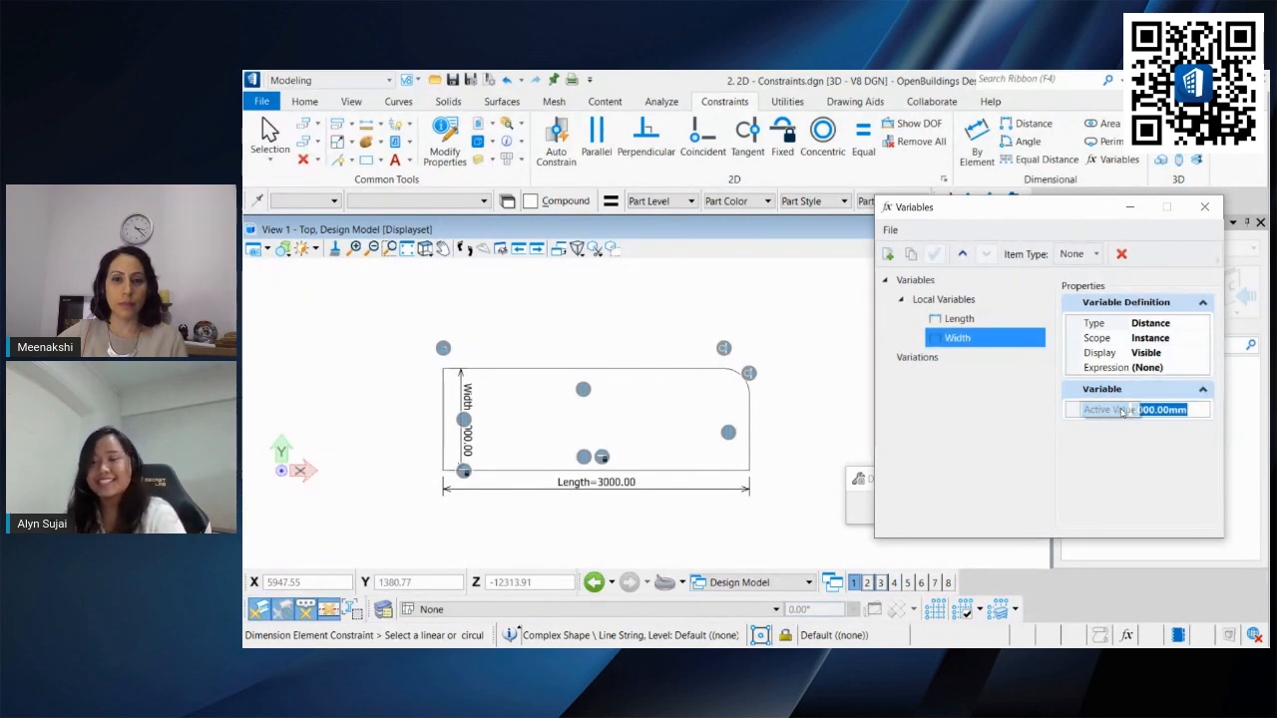
type("500")
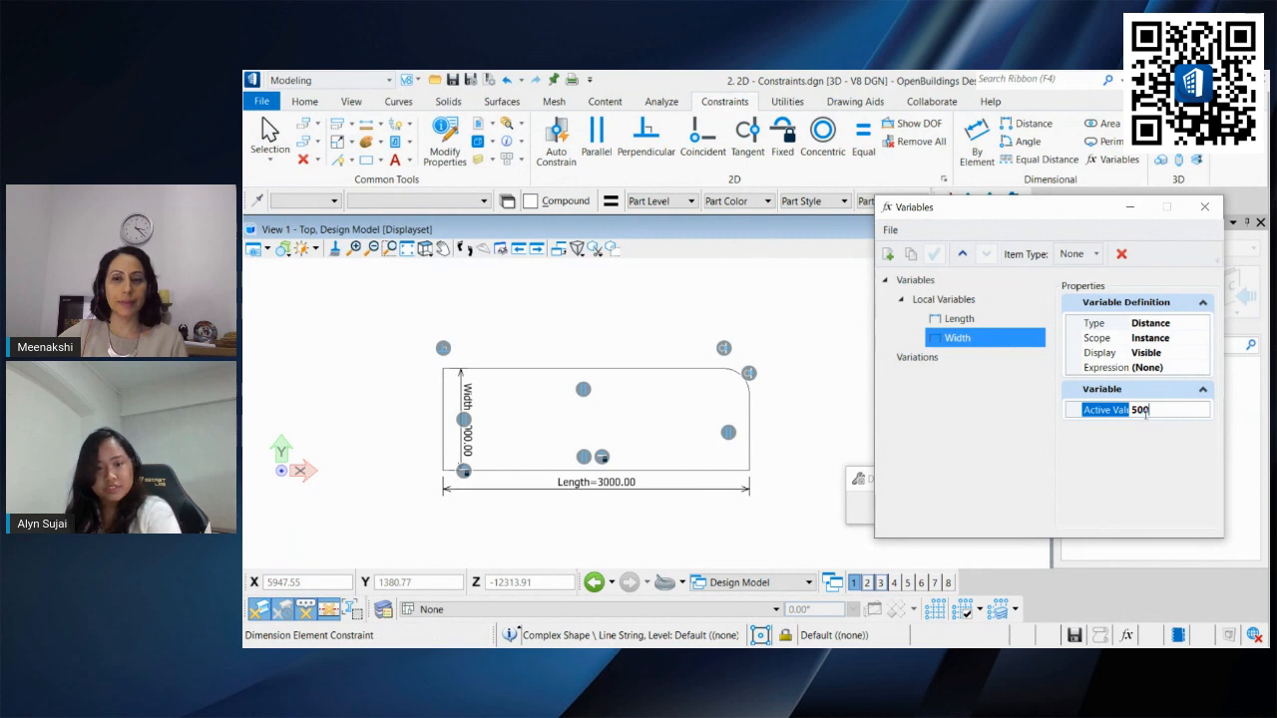
key("Return")
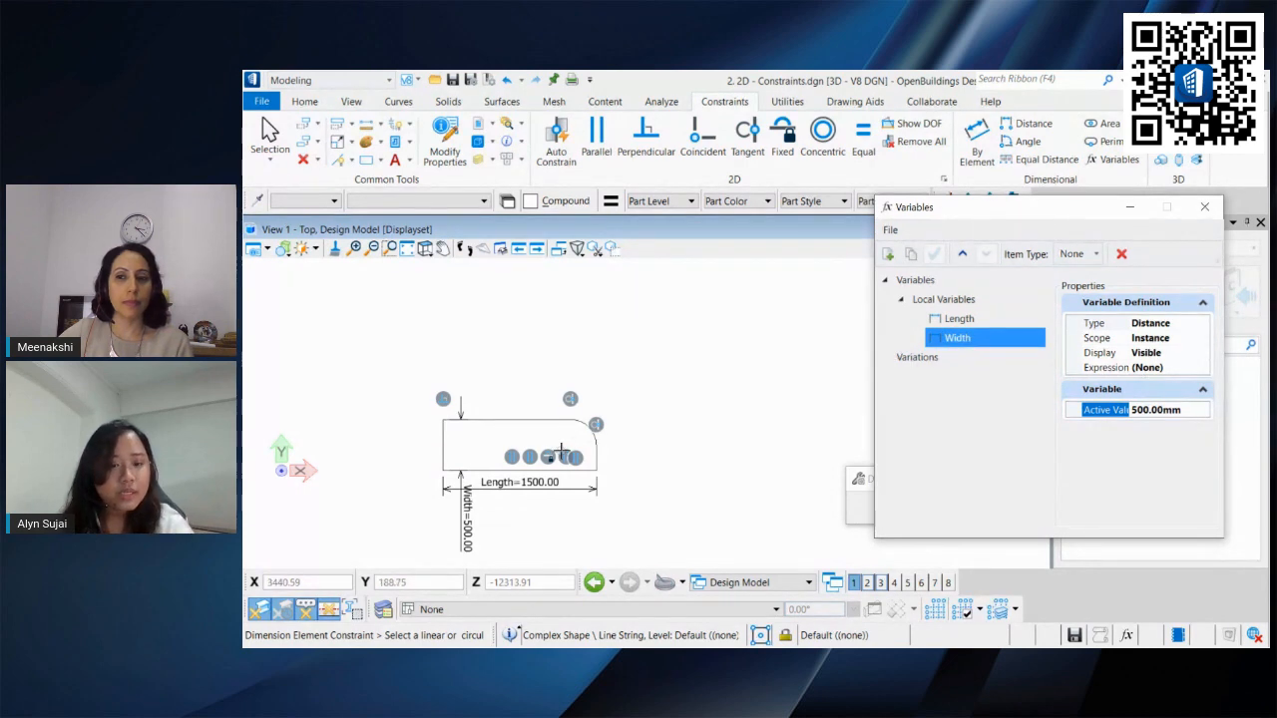
Step: Add a radius dimension constraint to the rounded corner arc, keeping its 250.00 value
scroll(559, 447, "up", 2)
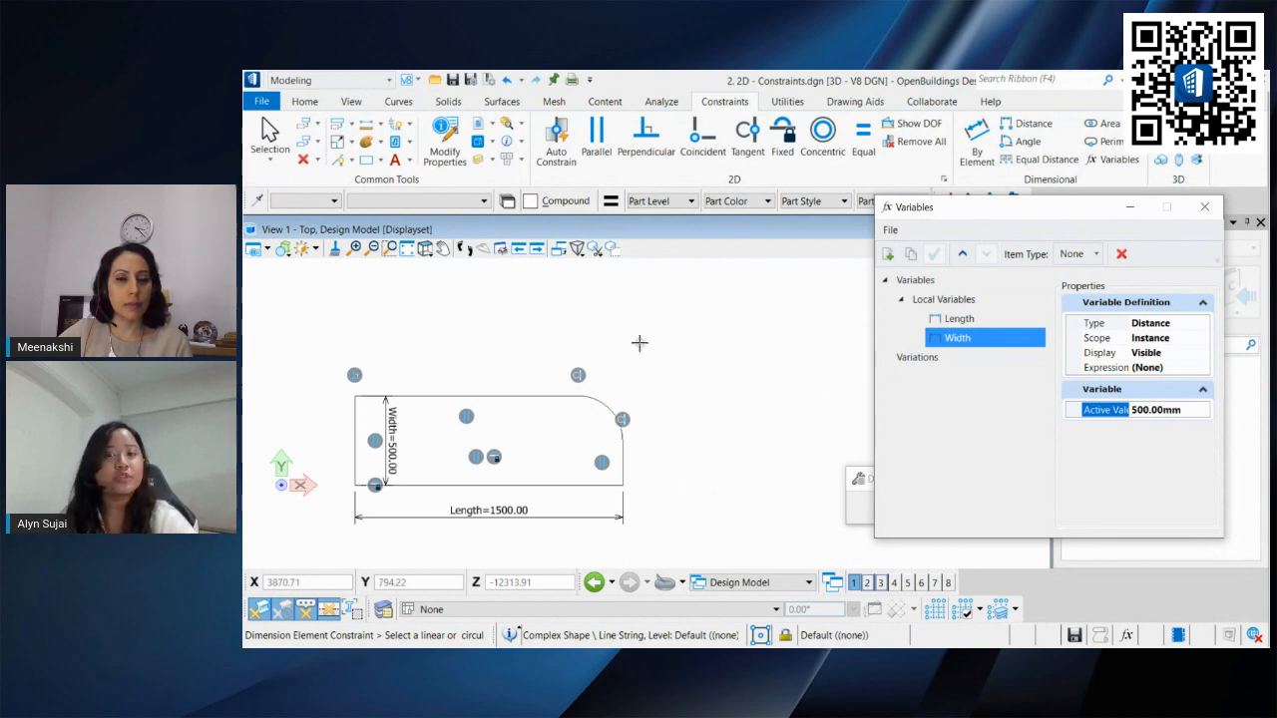
left_click(266, 137)
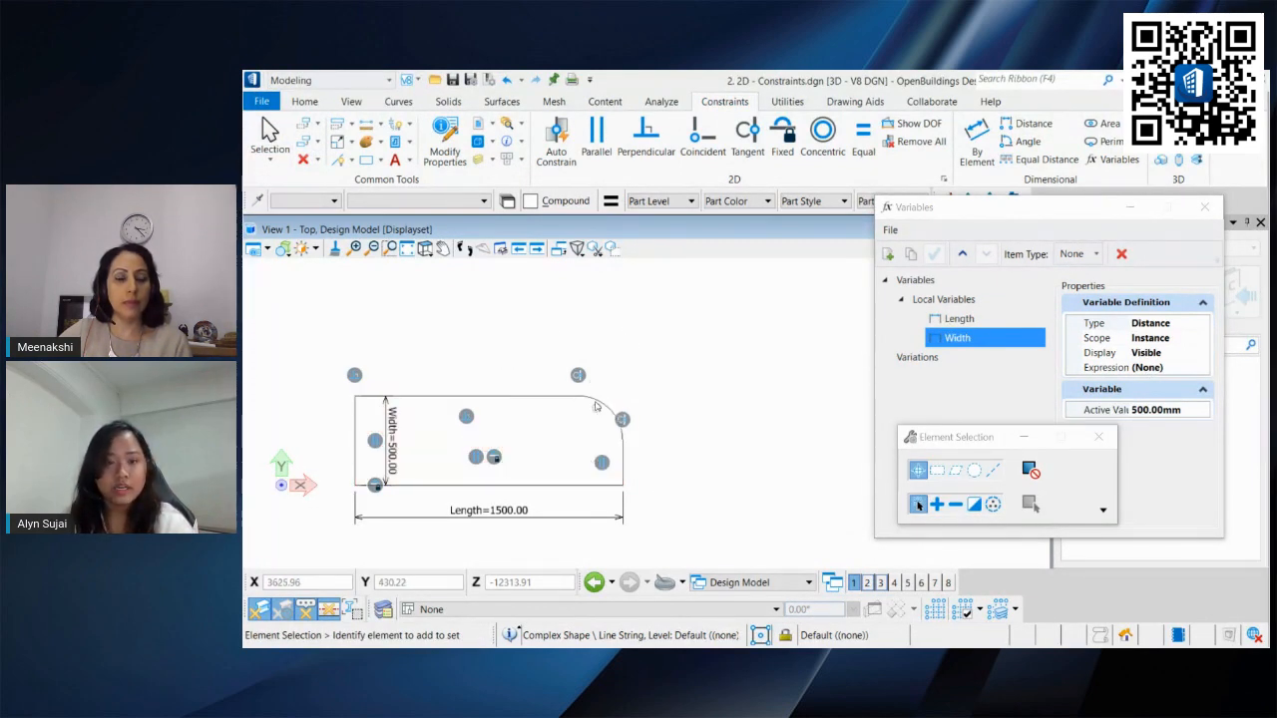
middle_click_drag(569, 411, 602, 368)
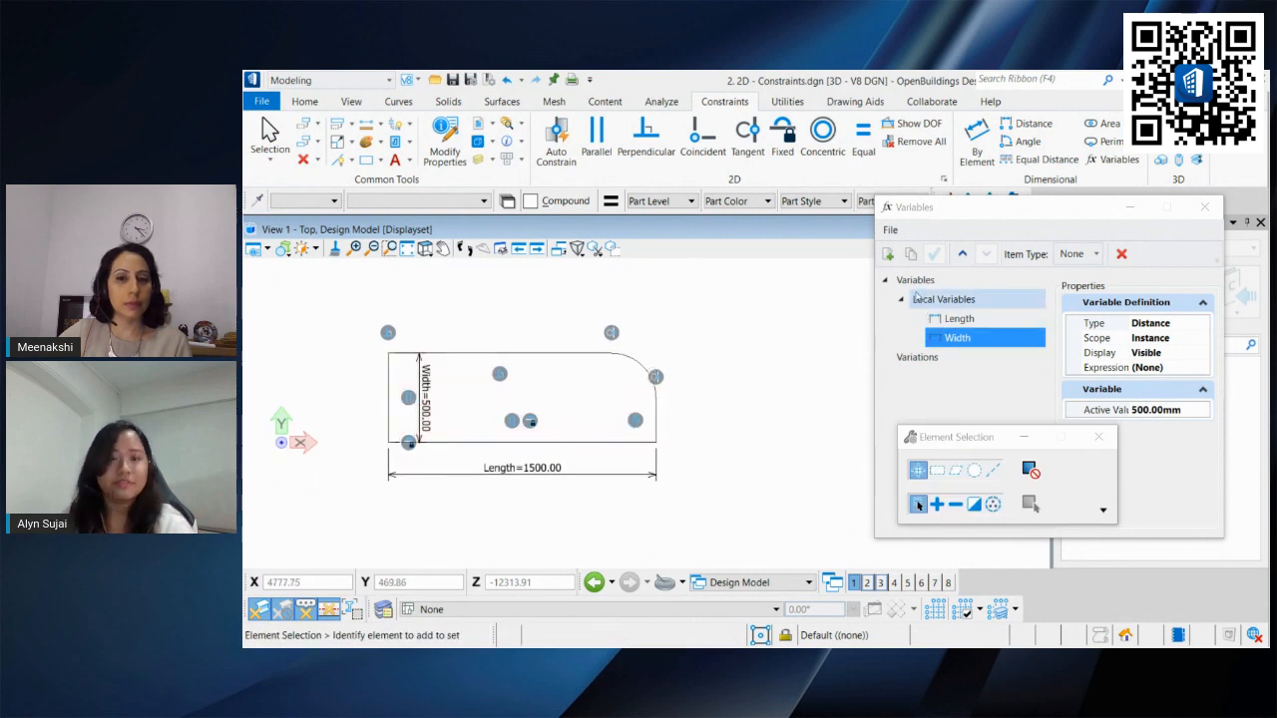
left_click(978, 146)
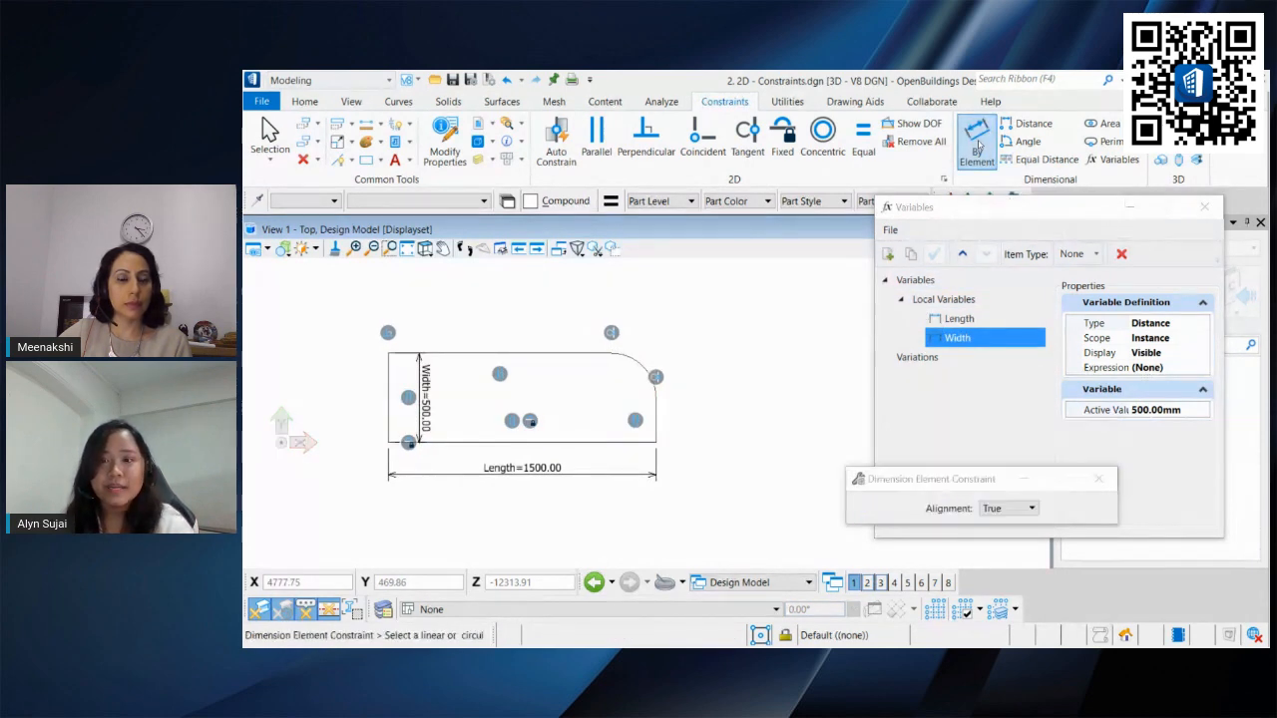
left_click(651, 374)
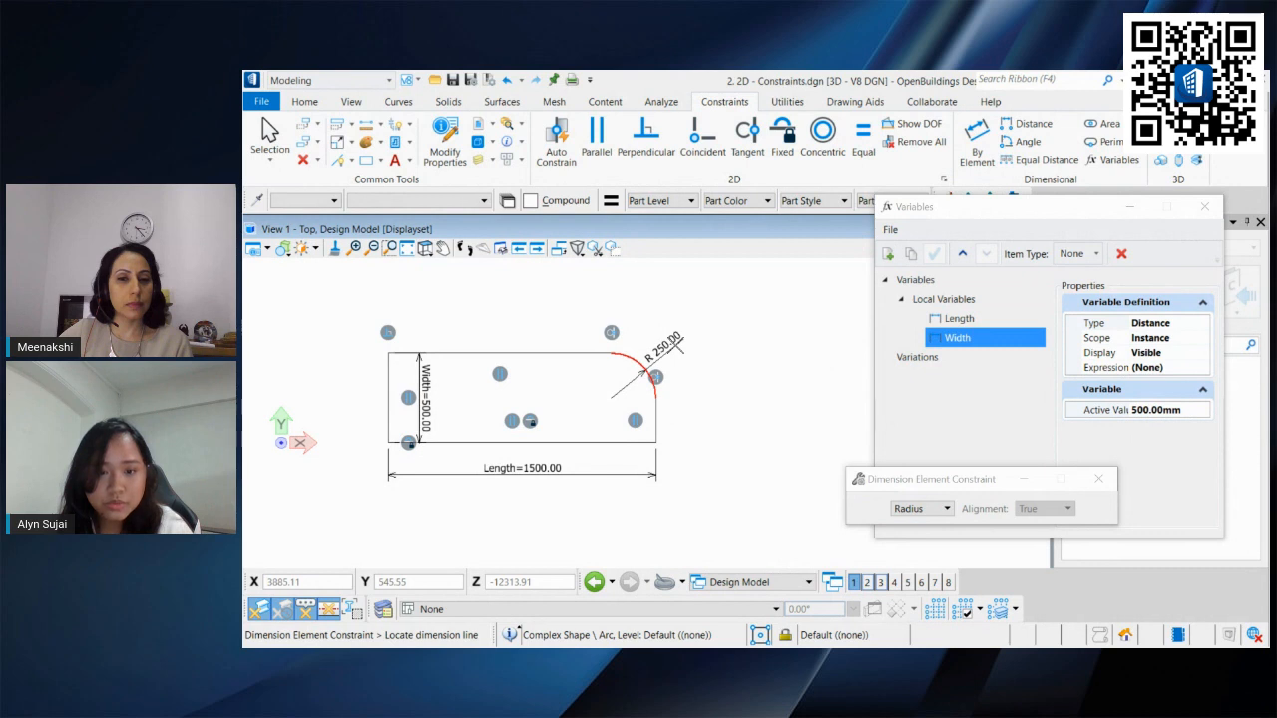
left_click(689, 359)
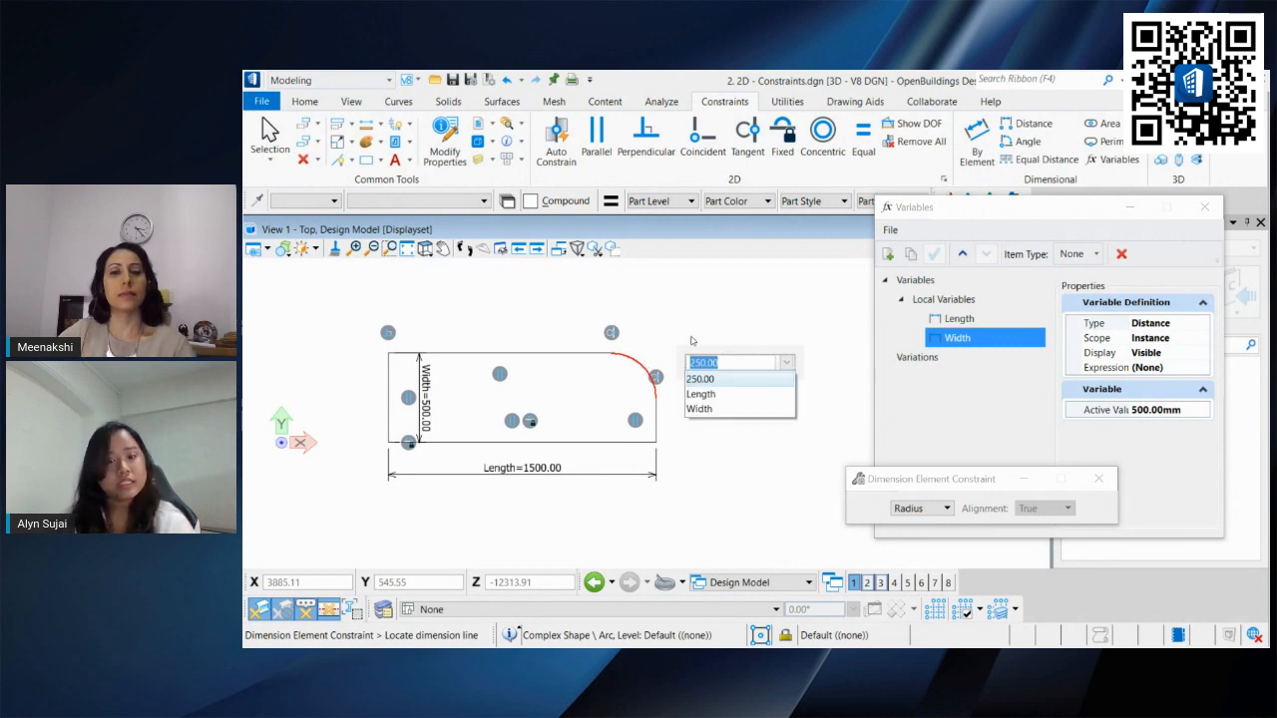
left_click(717, 385)
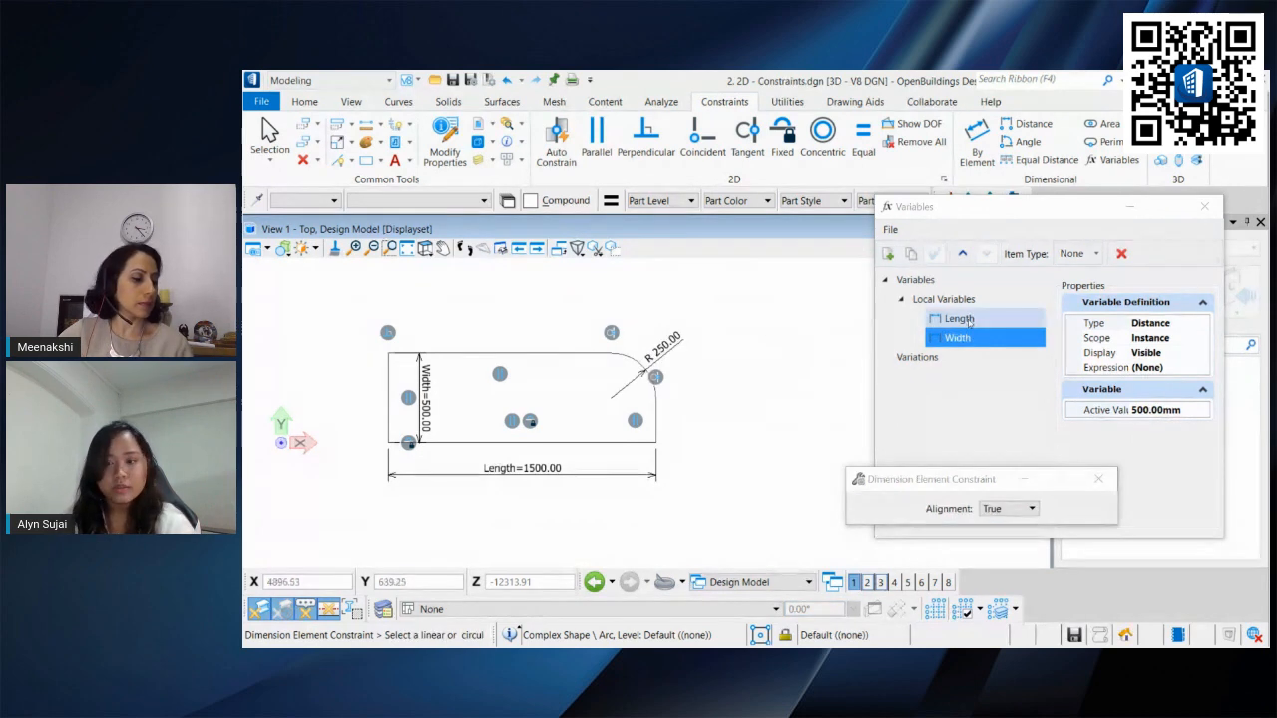
Step: Add a new local variable named Radius and set its active value to 300 mm
left_click(888, 255)
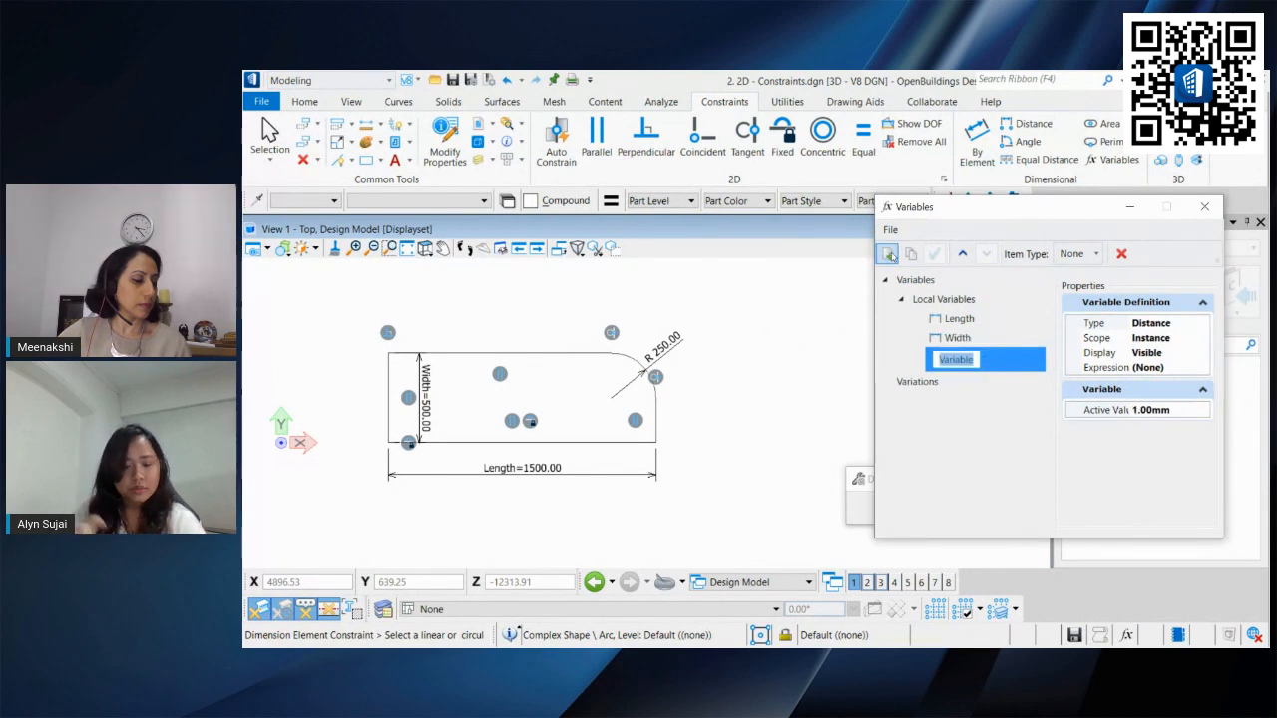
type("Ra")
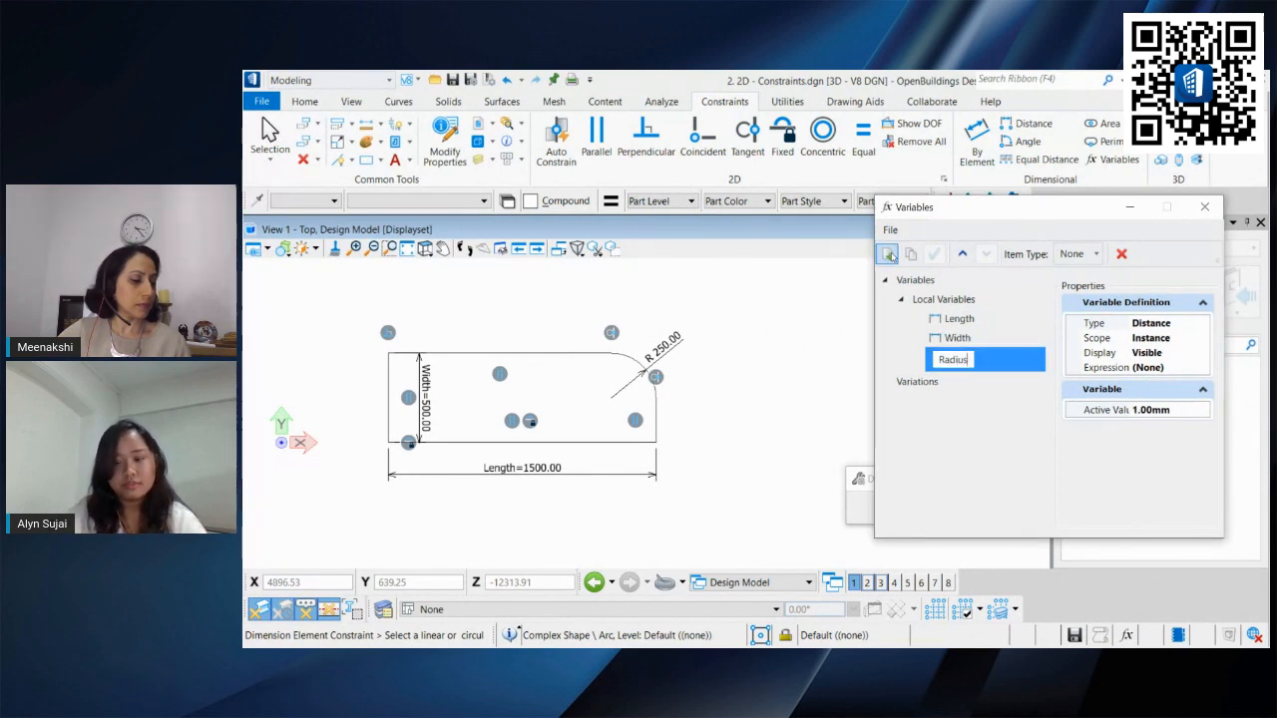
type("dius")
key("Return")
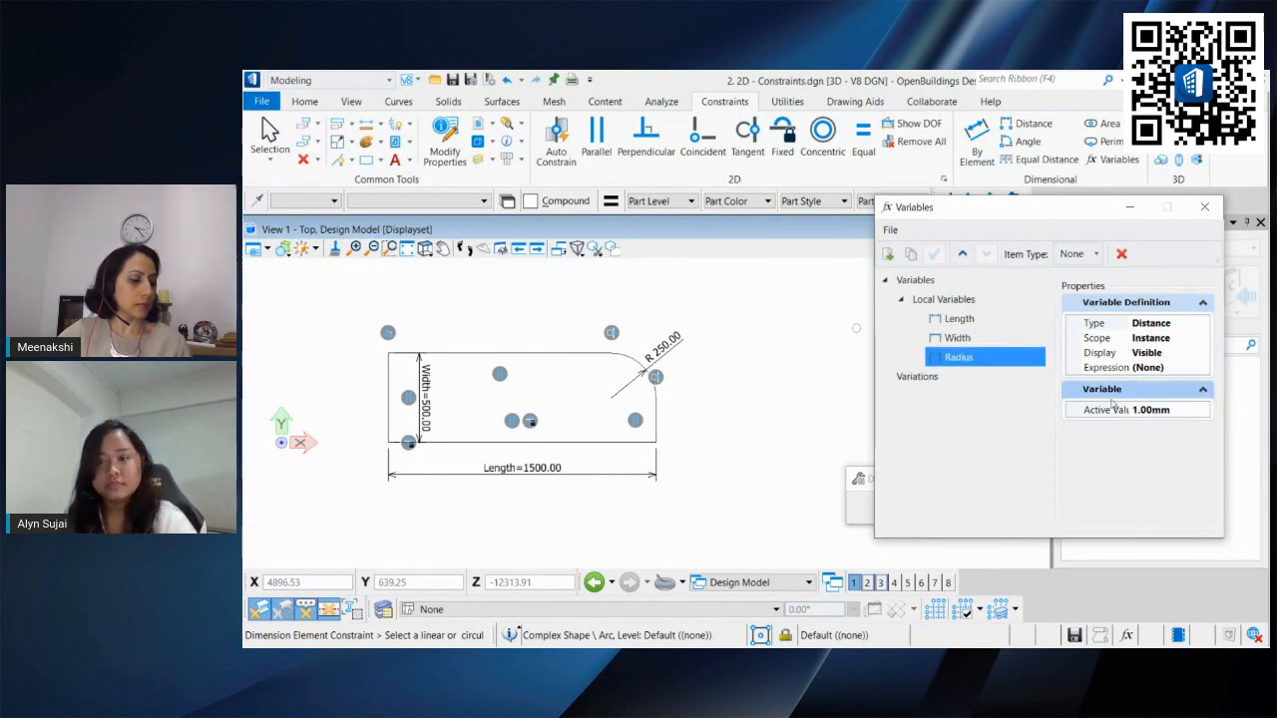
left_click(1185, 418)
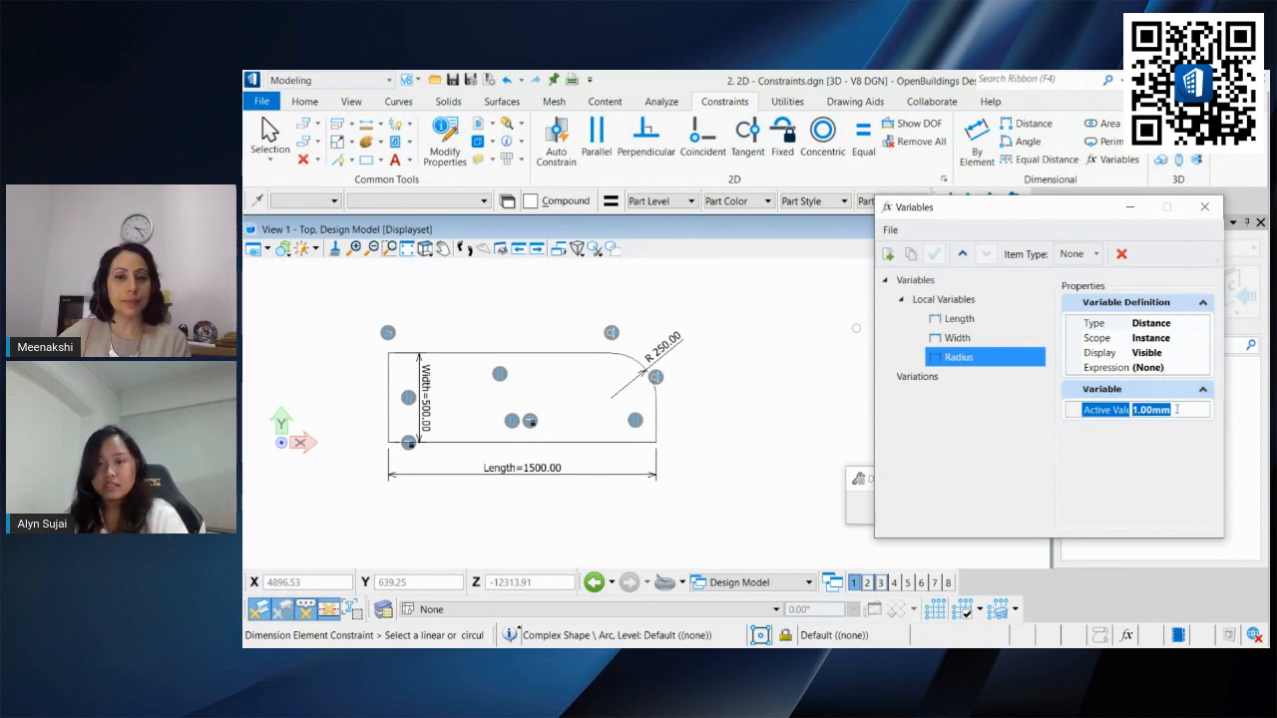
type("300")
key("Return")
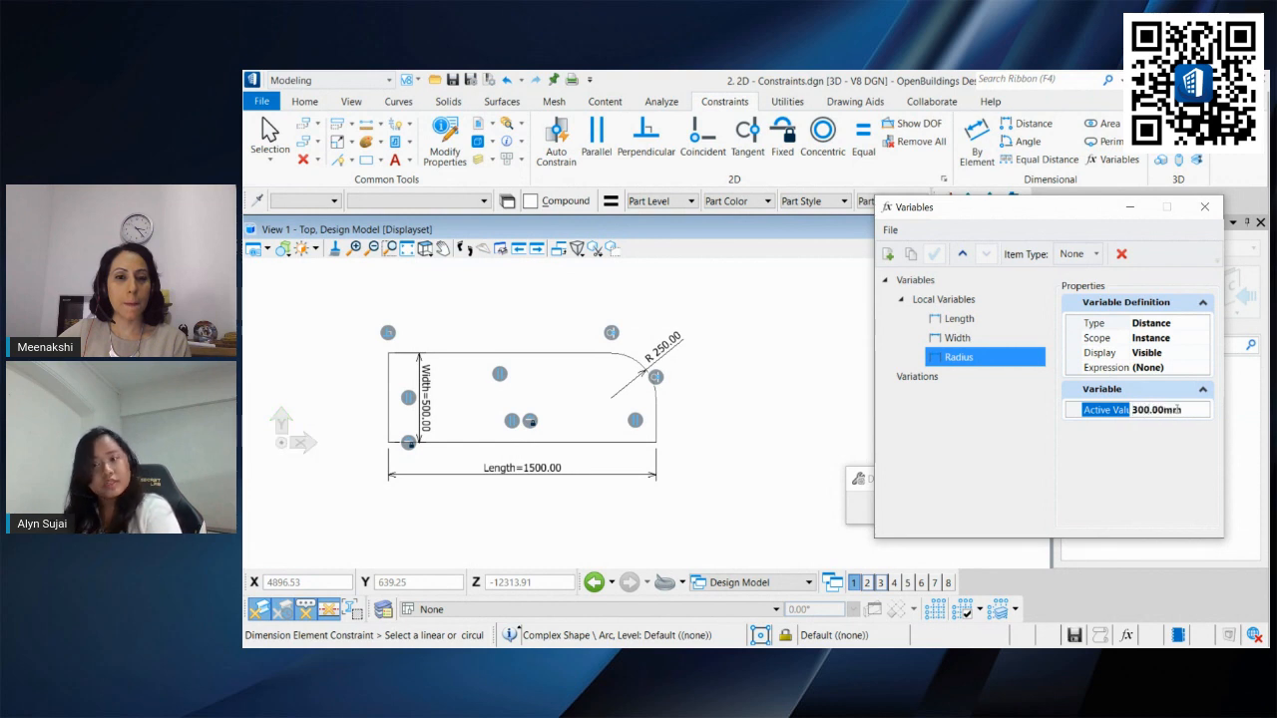
Step: Edit the arc's radius dimension to link it to the Radius variable
left_click(268, 135)
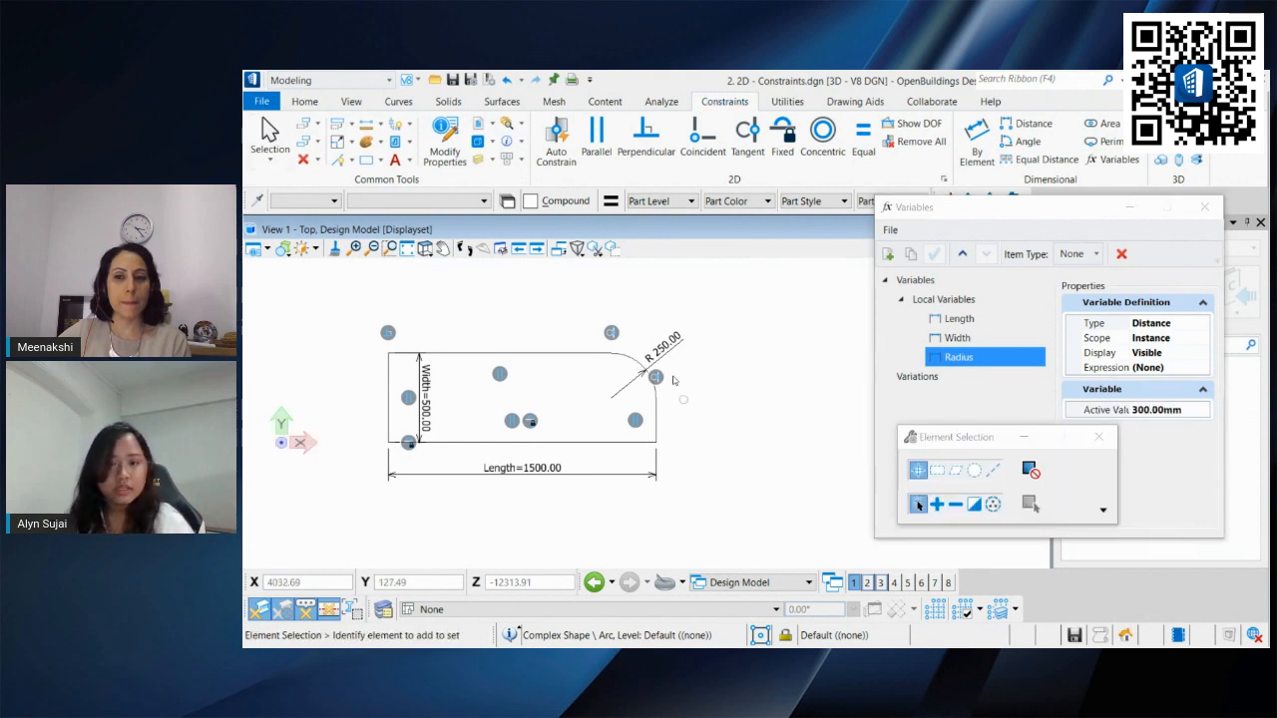
left_click(659, 341)
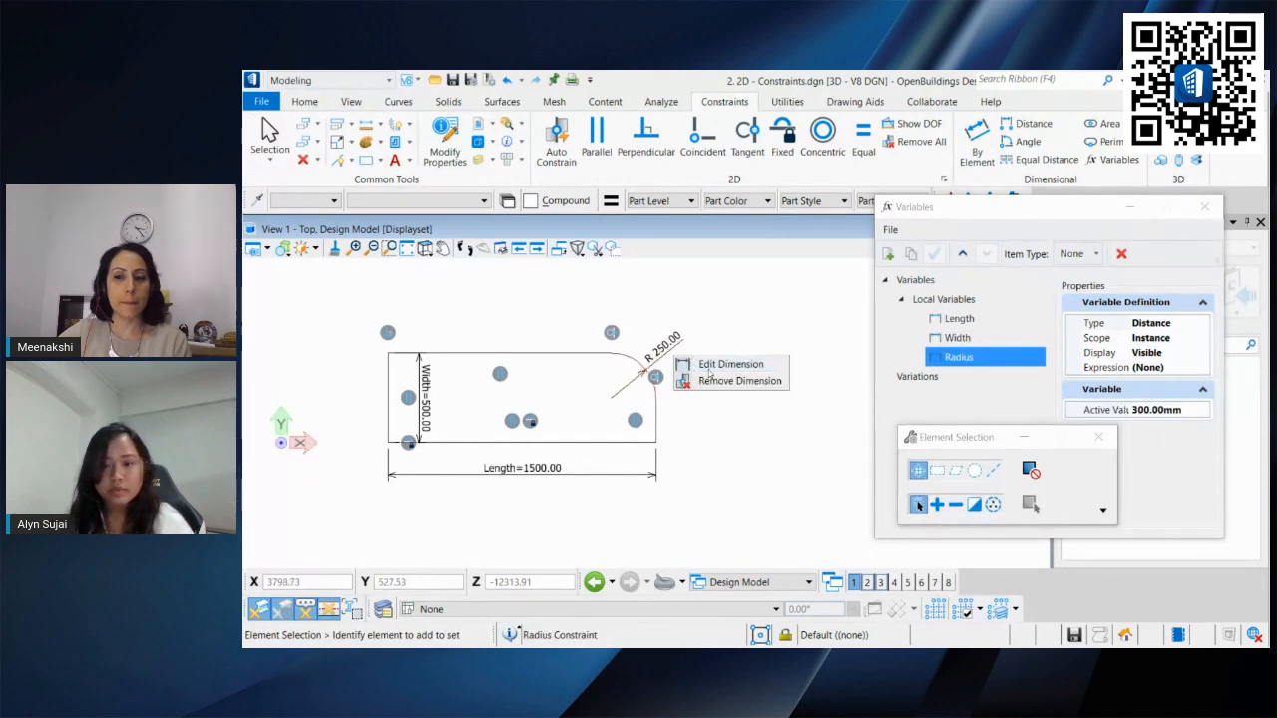
left_click(686, 368)
left_click(691, 429)
left_click(727, 468)
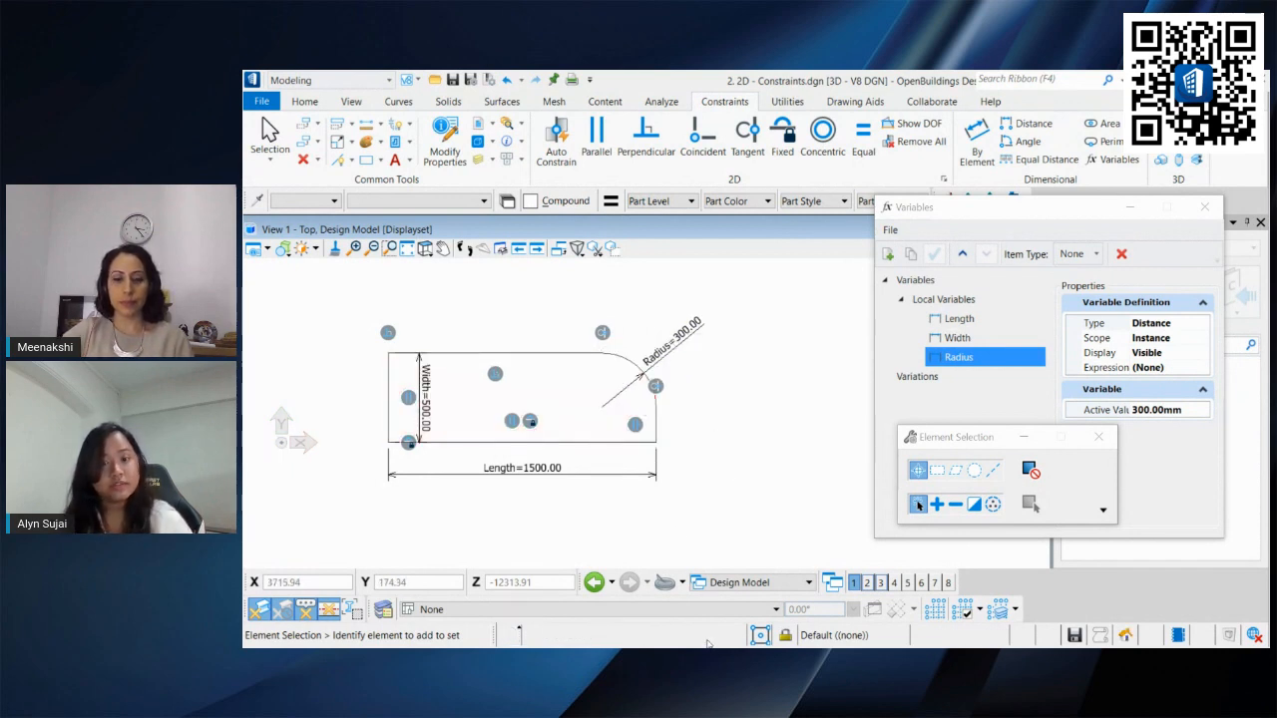
Step: Define the Radius variable's expression as Width - 50 in the Expression Builder
left_click(1199, 368)
left_click(1203, 368)
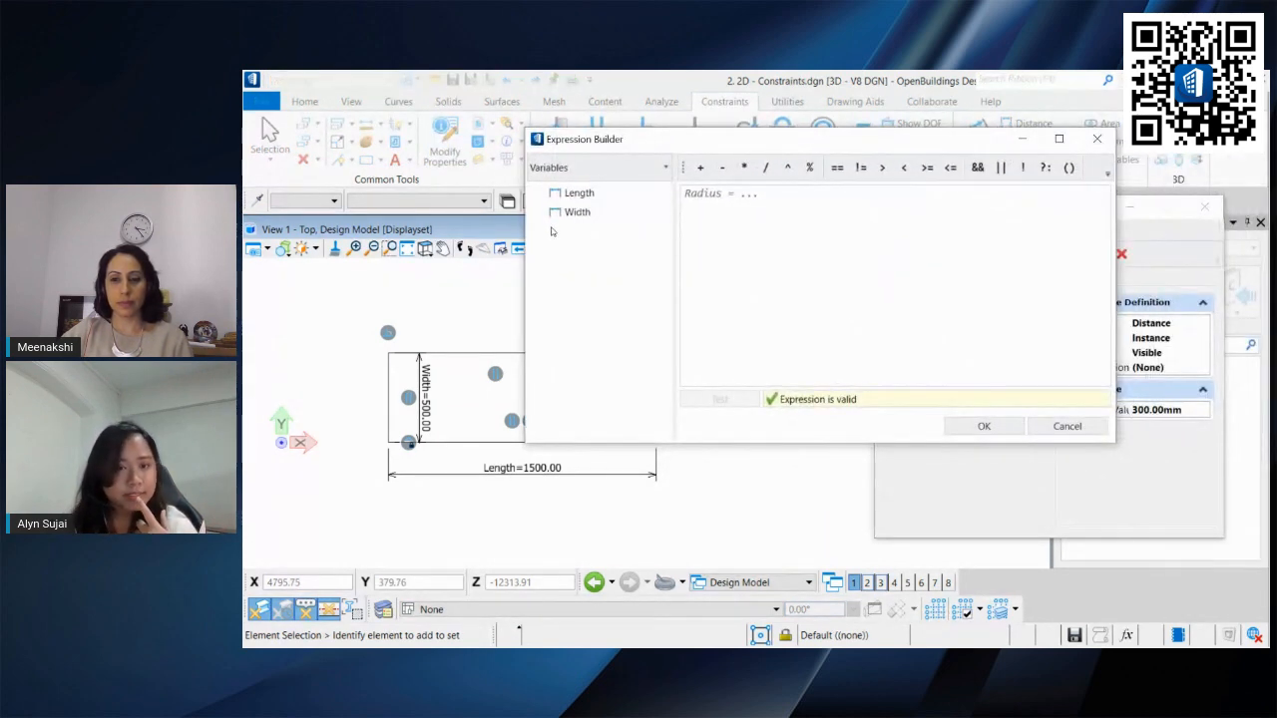
double_click(589, 211)
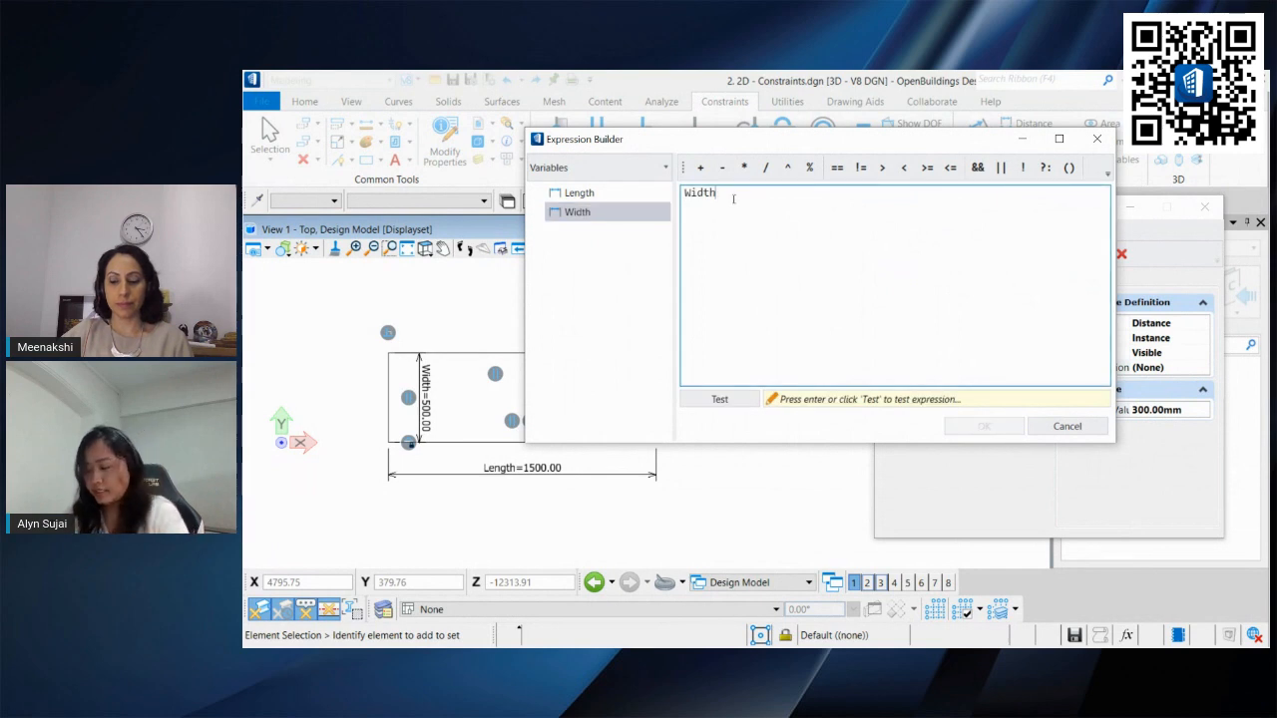
type("-50")
left_click(719, 399)
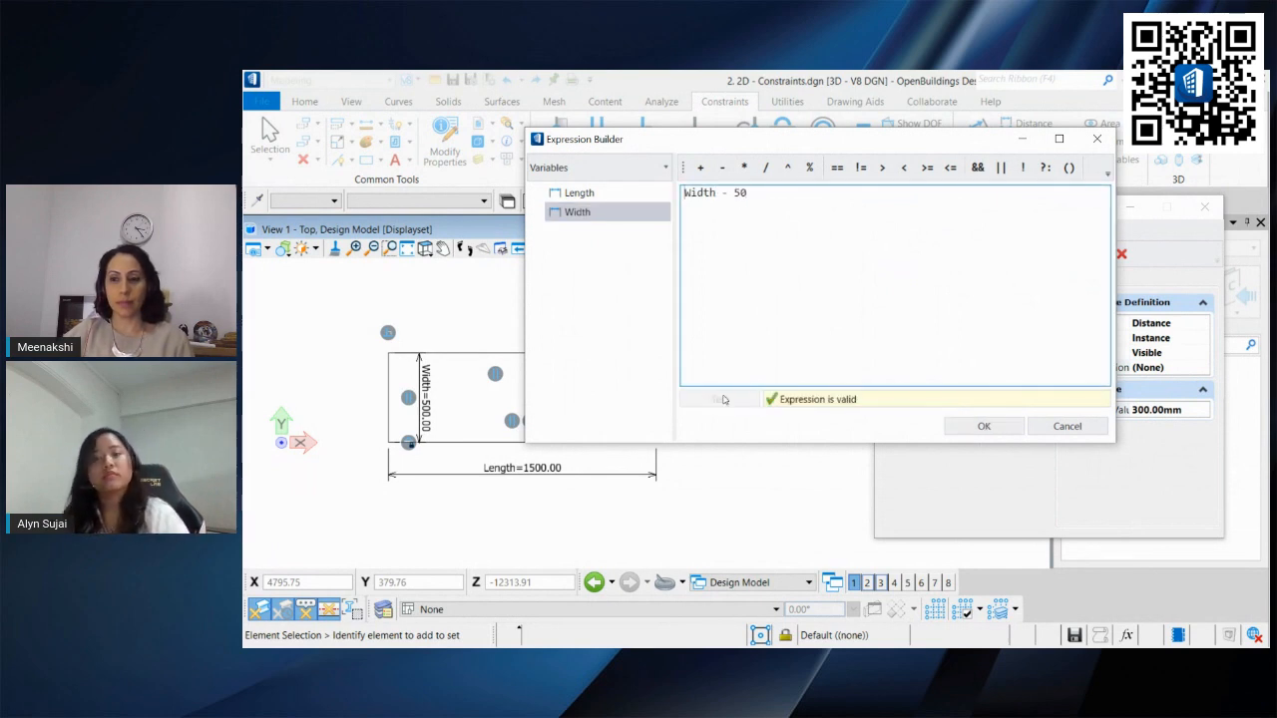
left_click(967, 424)
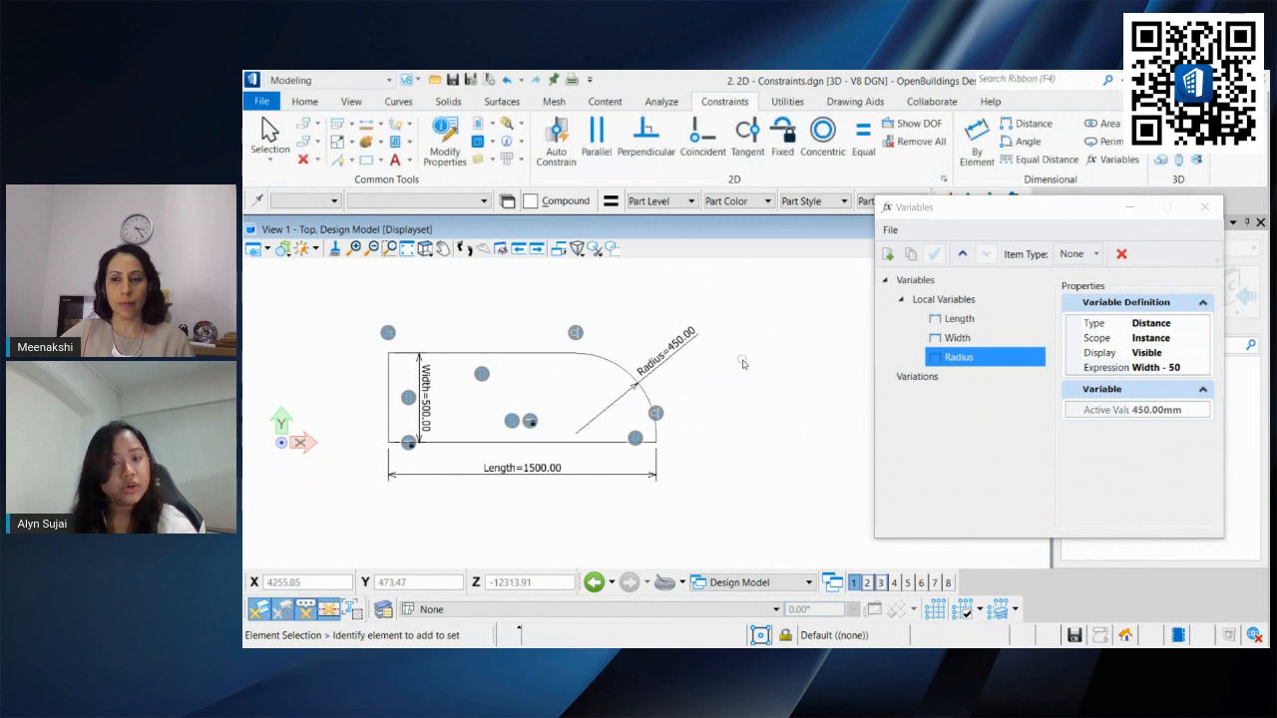
Step: Set the Width variable's active value to 1000 mm in the Variables dialog
scroll(737, 383, "down", 3)
middle_click_drag(737, 384, 733, 407)
scroll(700, 407, "up", 3)
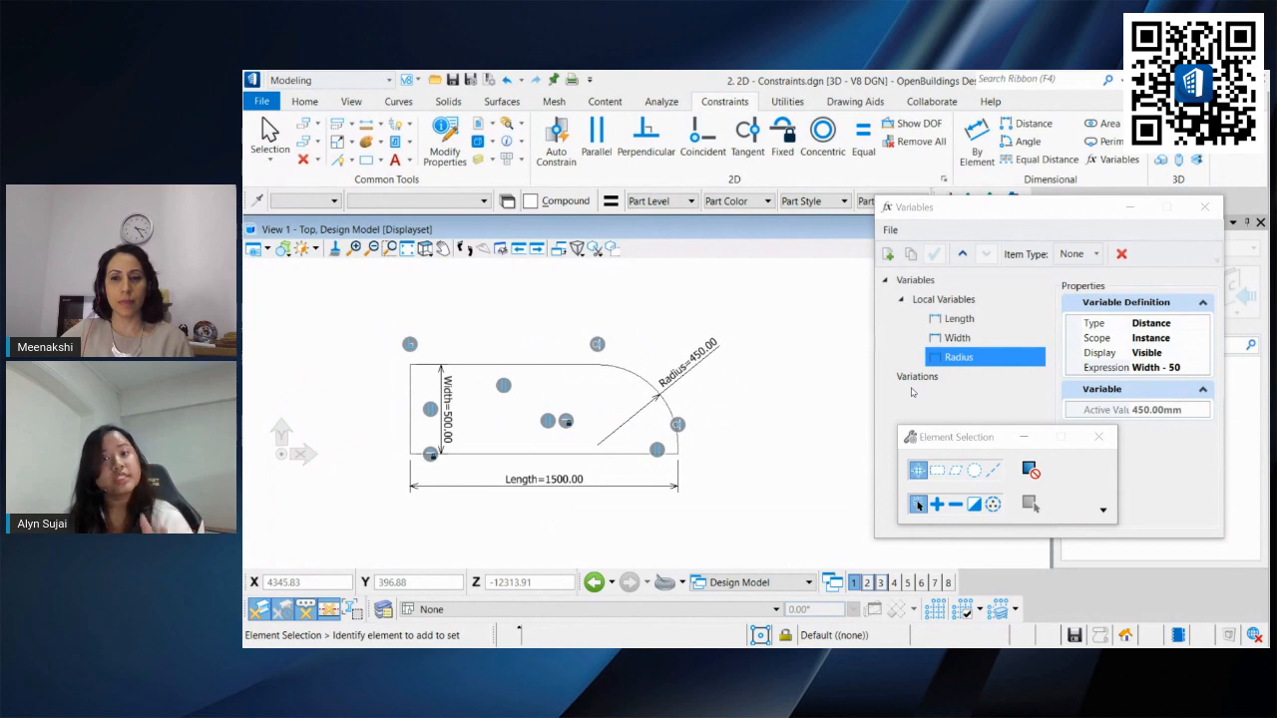
left_click(957, 319)
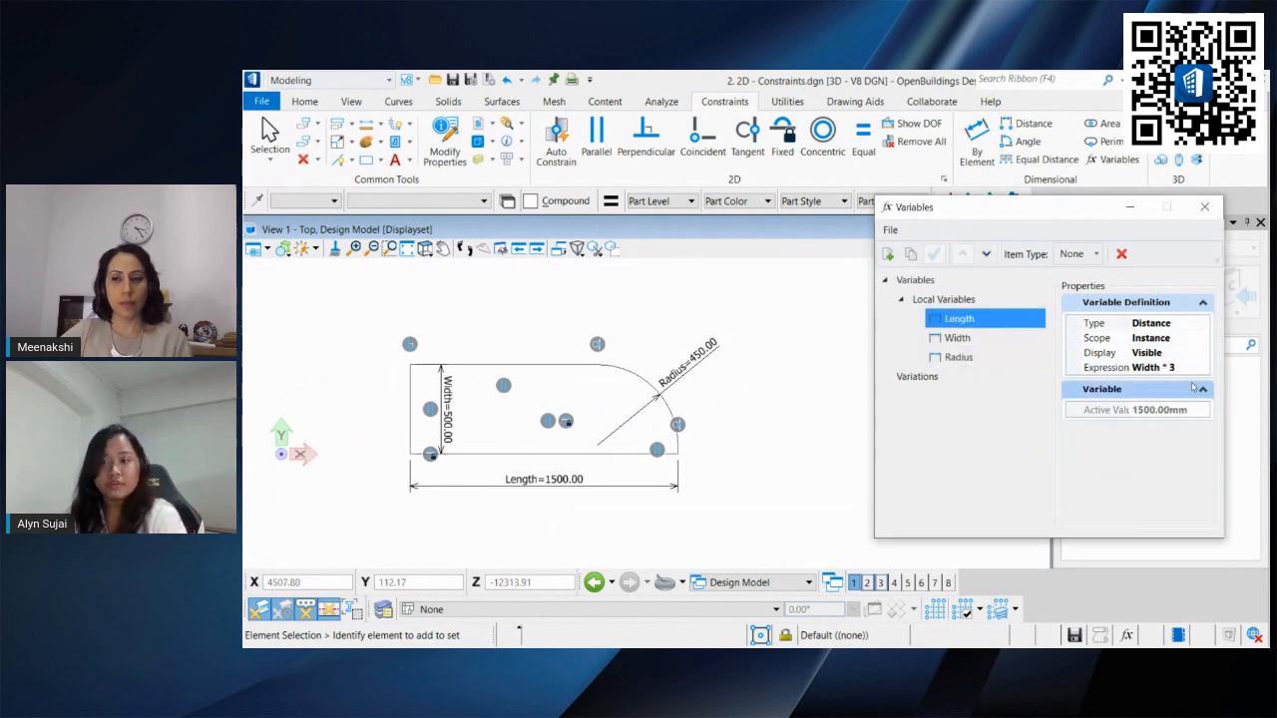
left_click(957, 337)
left_click(1167, 409)
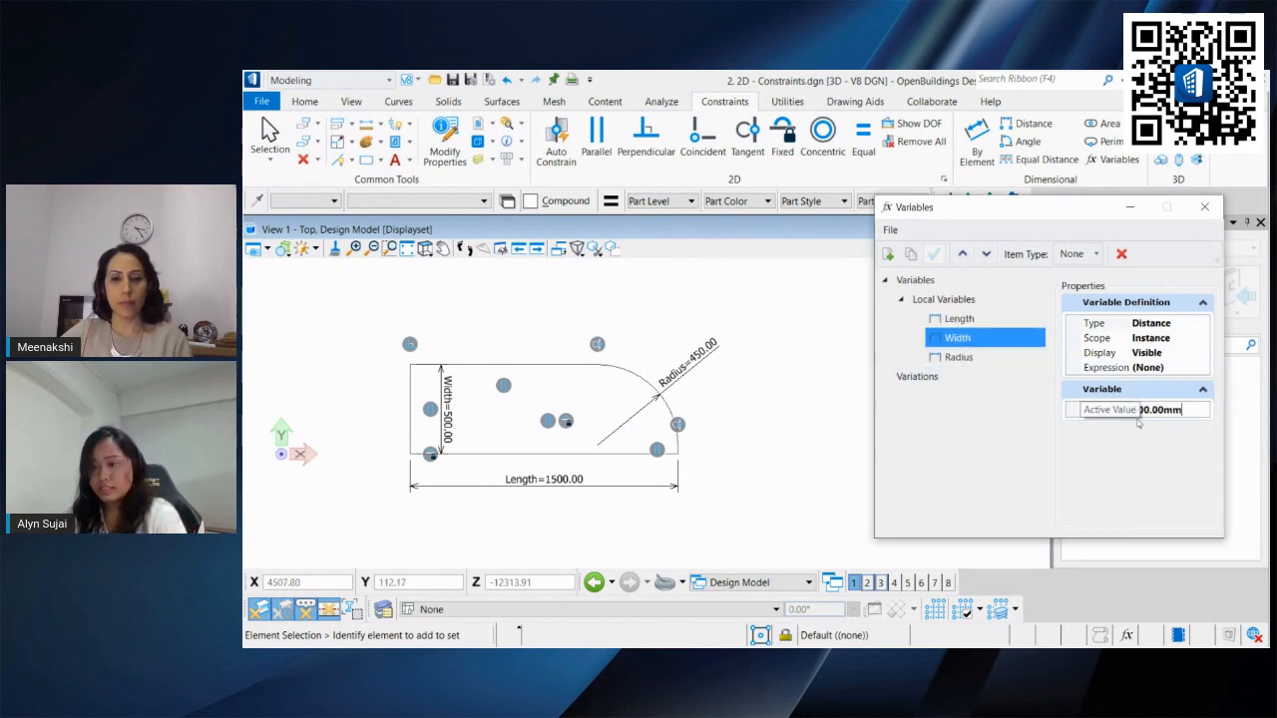
left_click_drag(1179, 410, 1130, 410)
type("41")
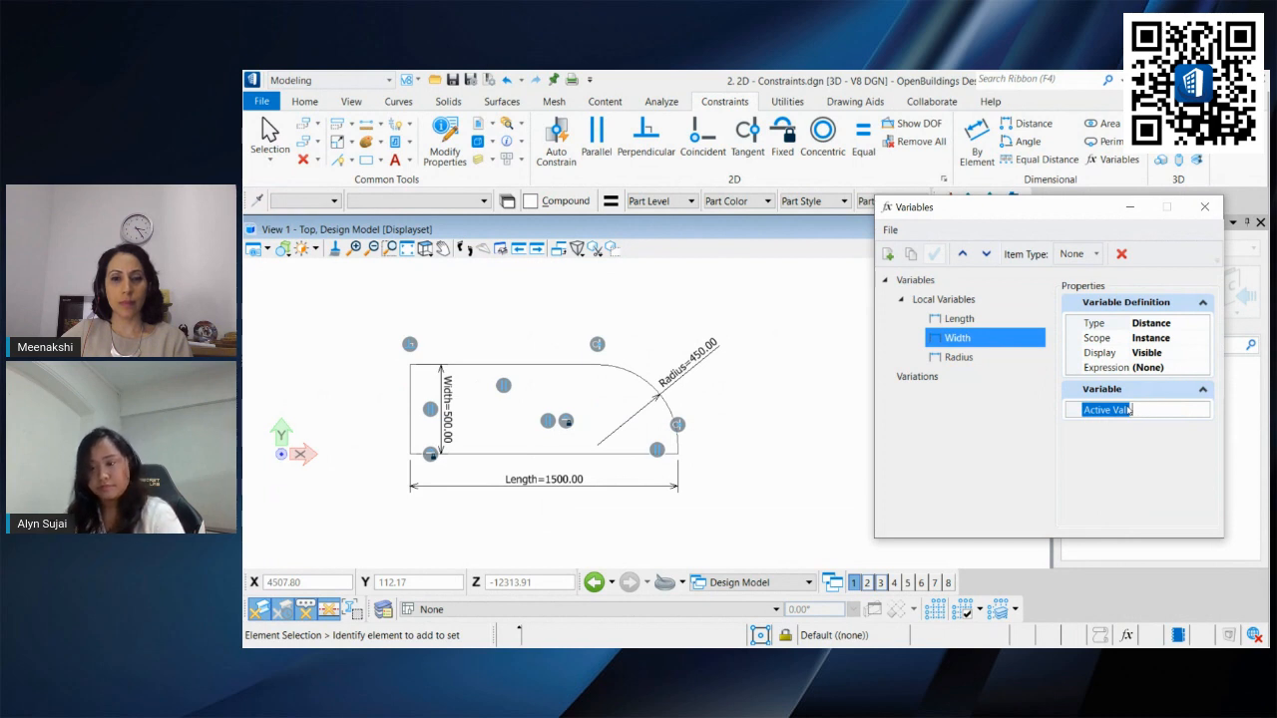
type("000")
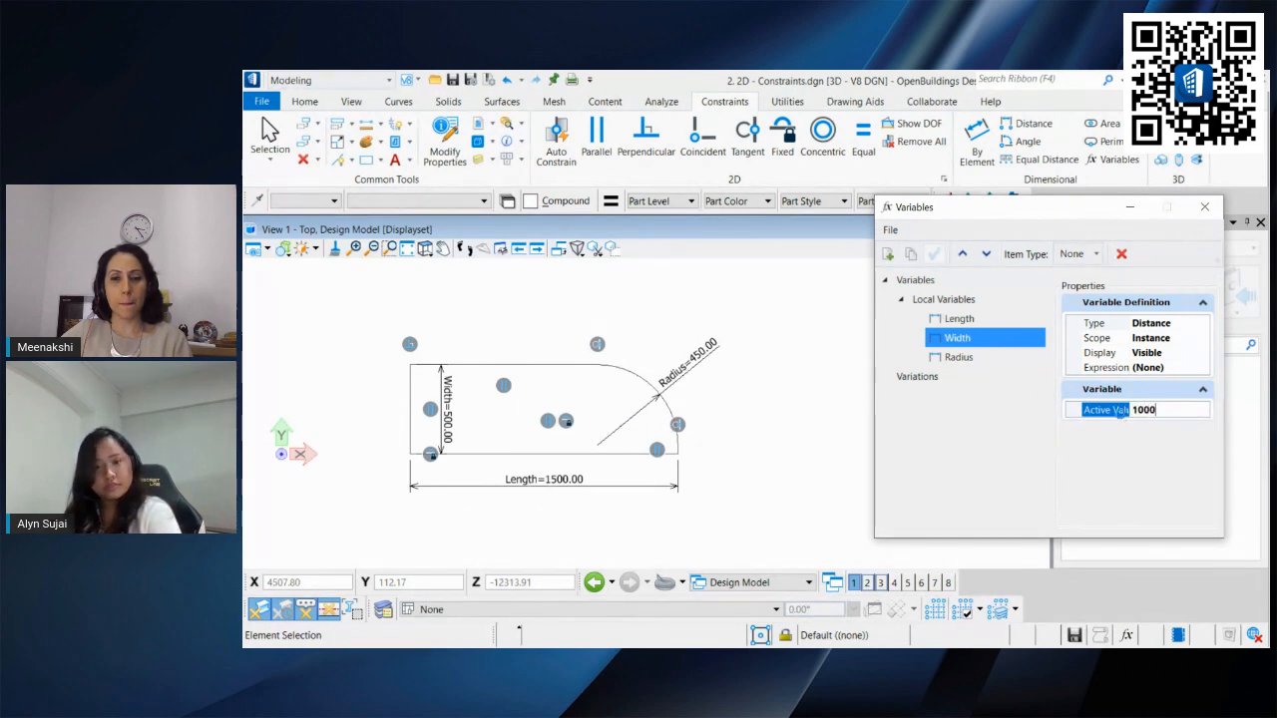
key("Return")
Step: Show the degrees of freedom of the rounded shape to check whether it is fully constrained
middle_click_drag(729, 385, 678, 399)
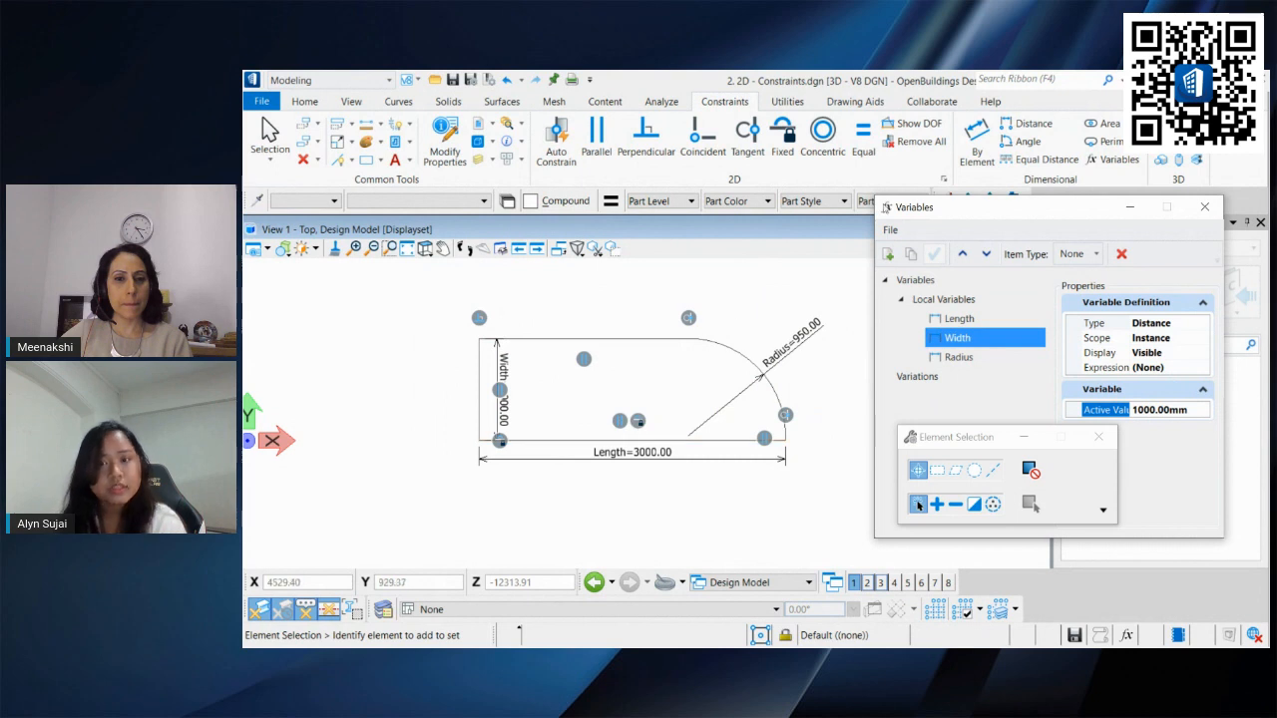
left_click(911, 123)
left_click(705, 351)
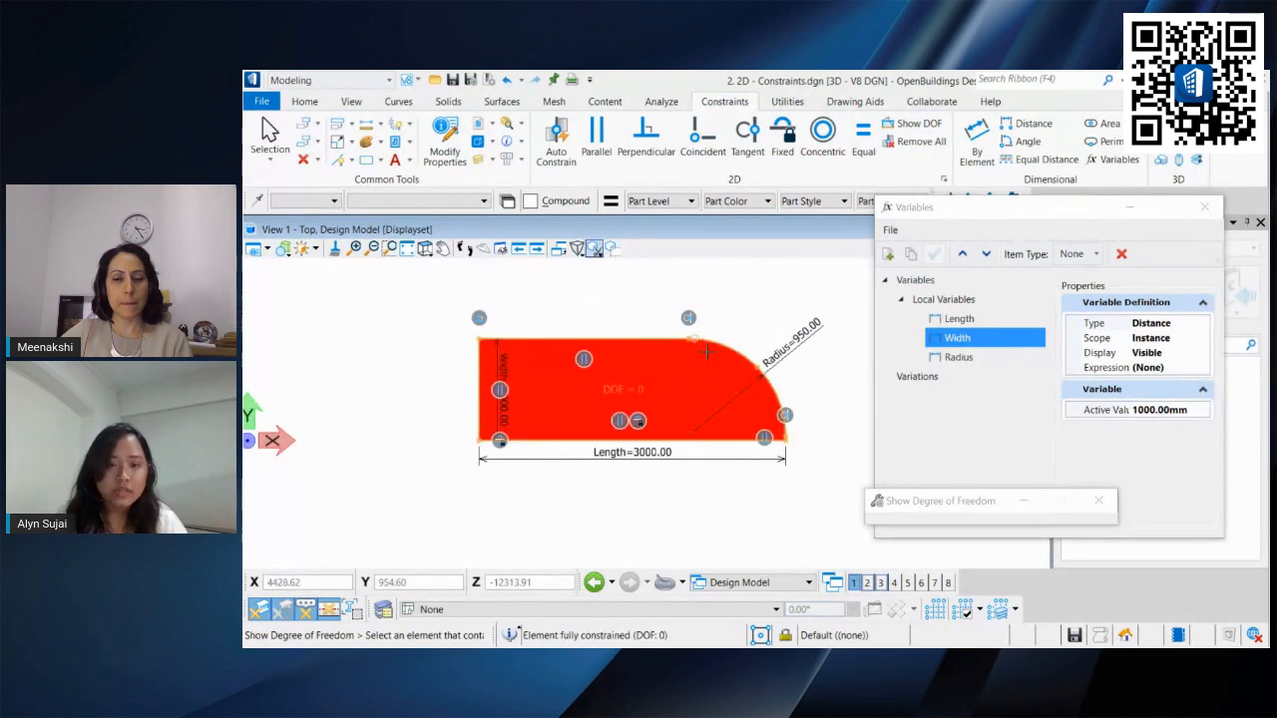
key("Escape")
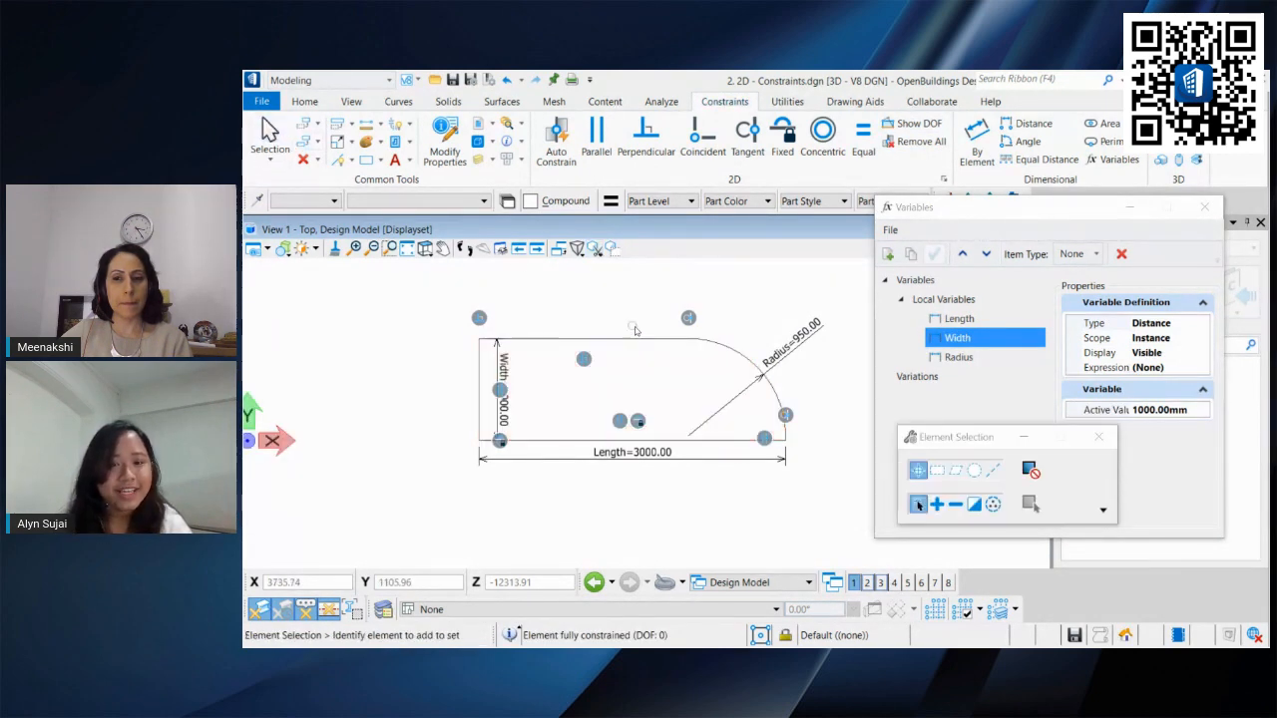
Step: Select the rounded shape and try dragging its corner and arc handles to reshape it
left_click(698, 341)
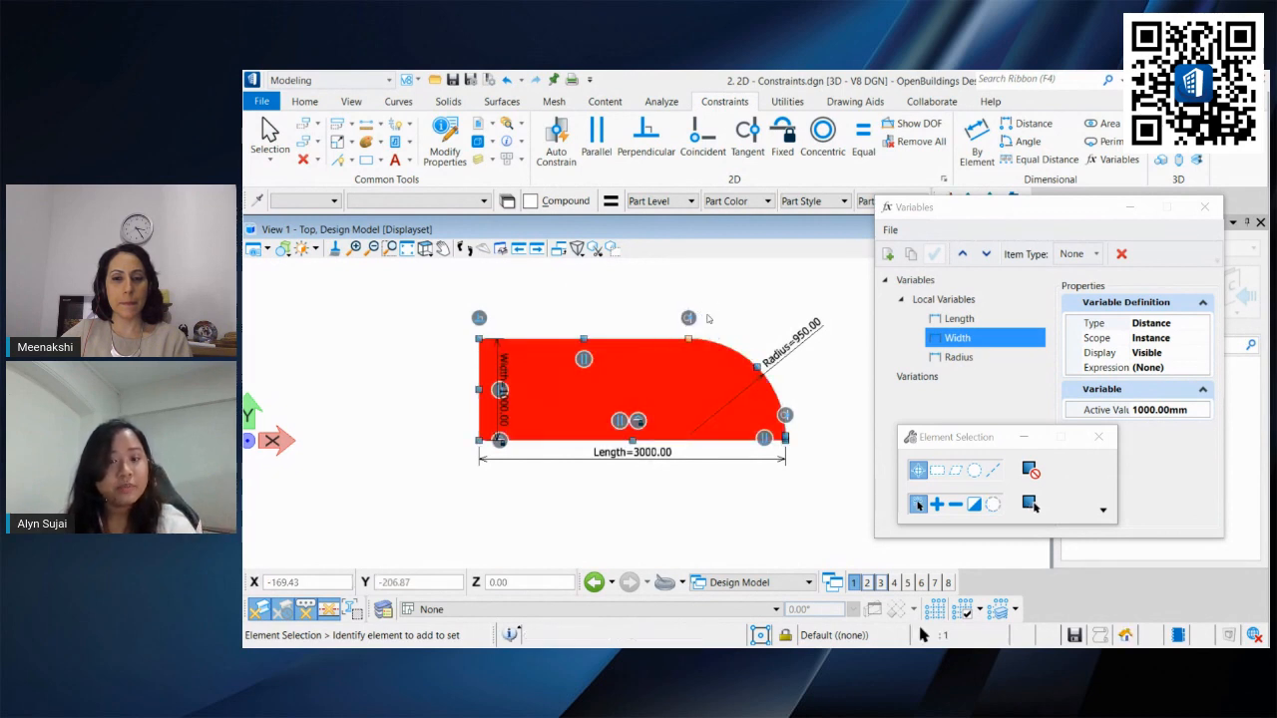
scroll(699, 333, "down", 2)
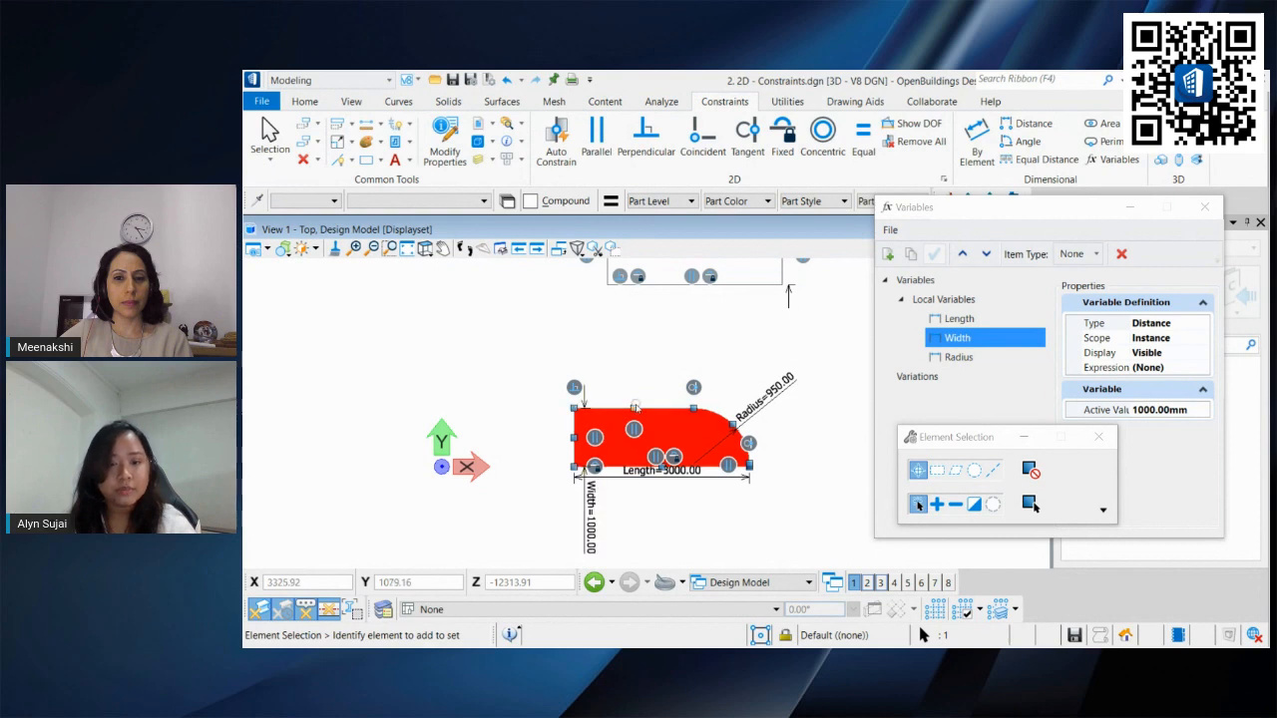
left_click_drag(634, 408, 696, 368)
left_click_drag(736, 419, 752, 396)
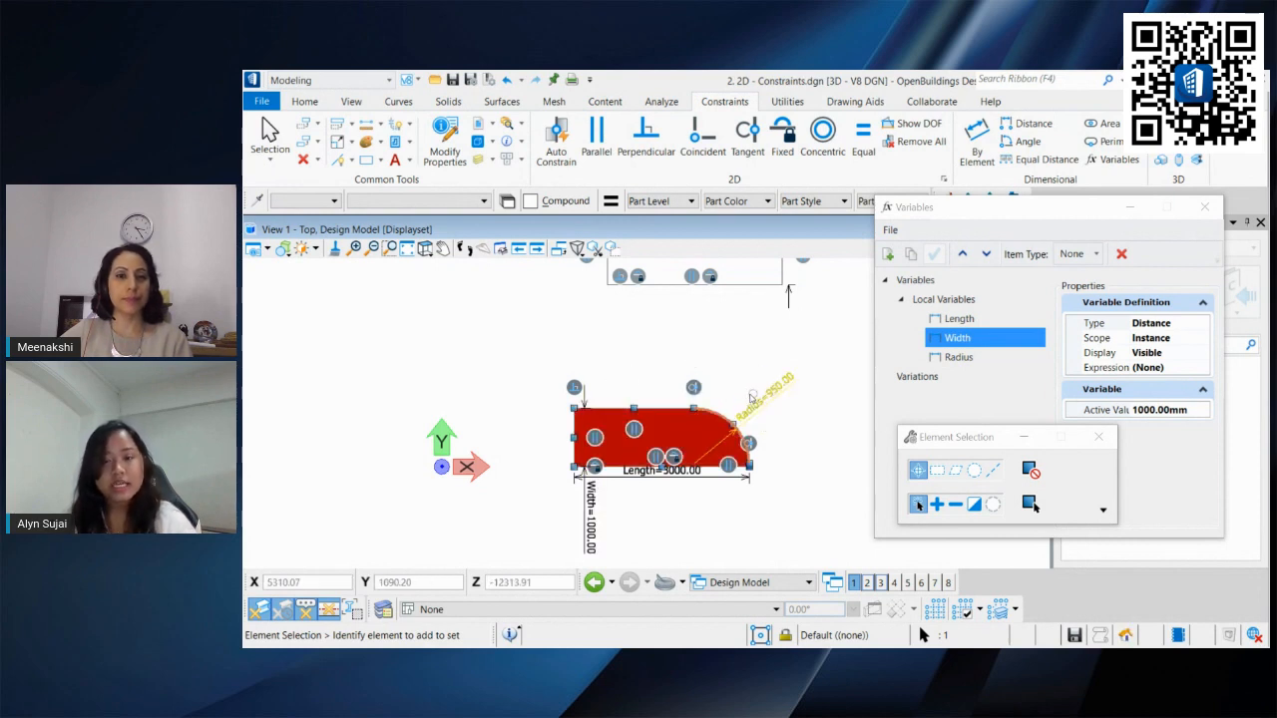
middle_click_drag(726, 375, 714, 383)
key("Escape")
scroll(714, 389, "down", 2)
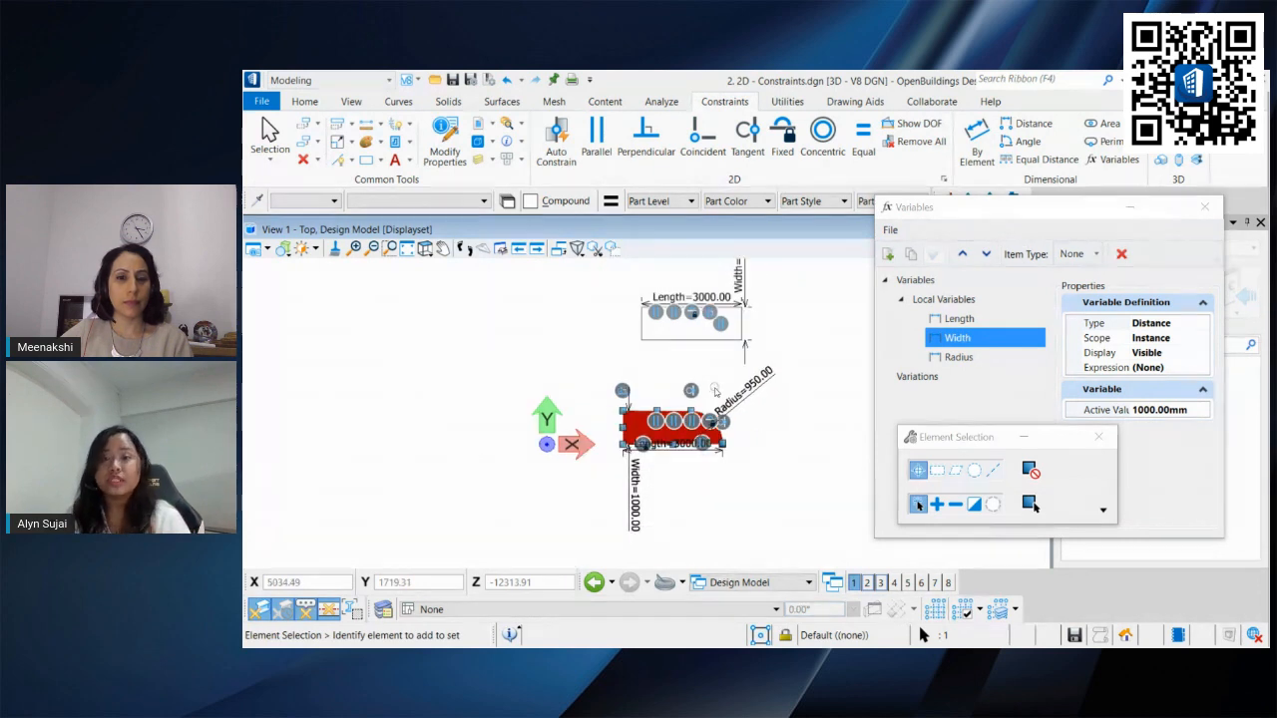
middle_click_drag(715, 390, 707, 431)
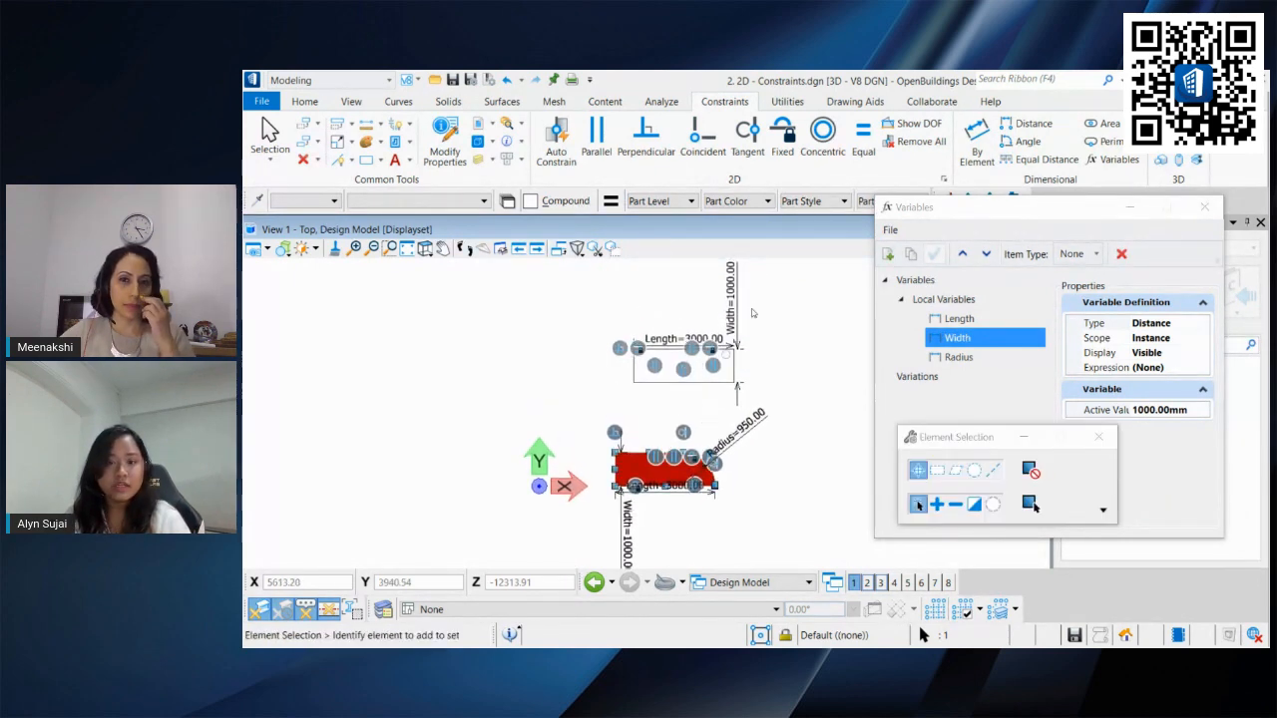
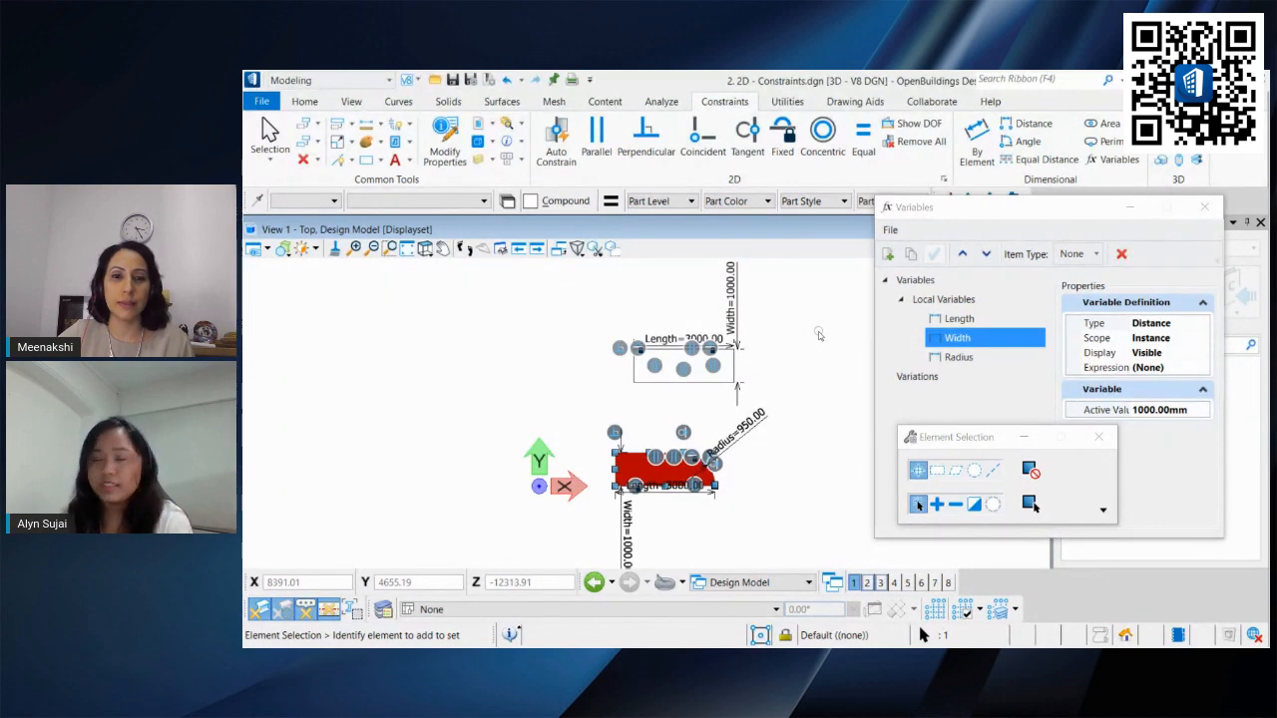
Step: Deselect the shape and open the file 3. 3D - Constraints.dgn
left_click(818, 335)
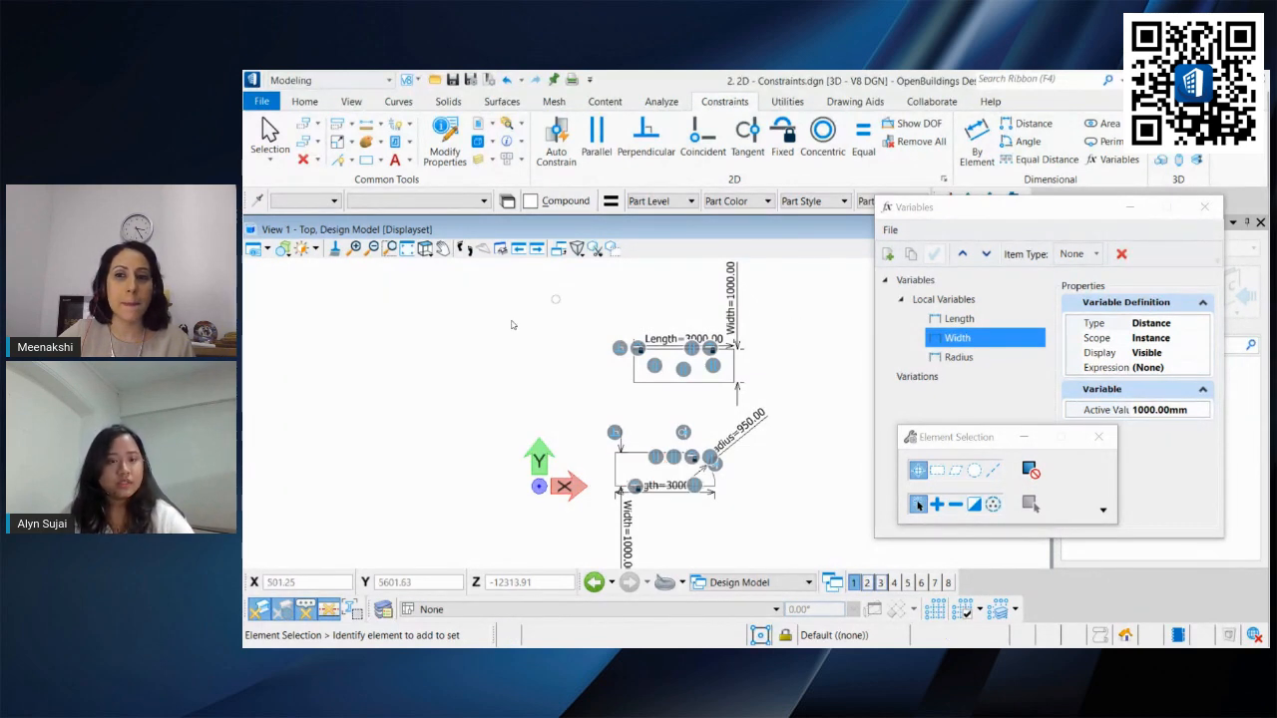
left_click(261, 100)
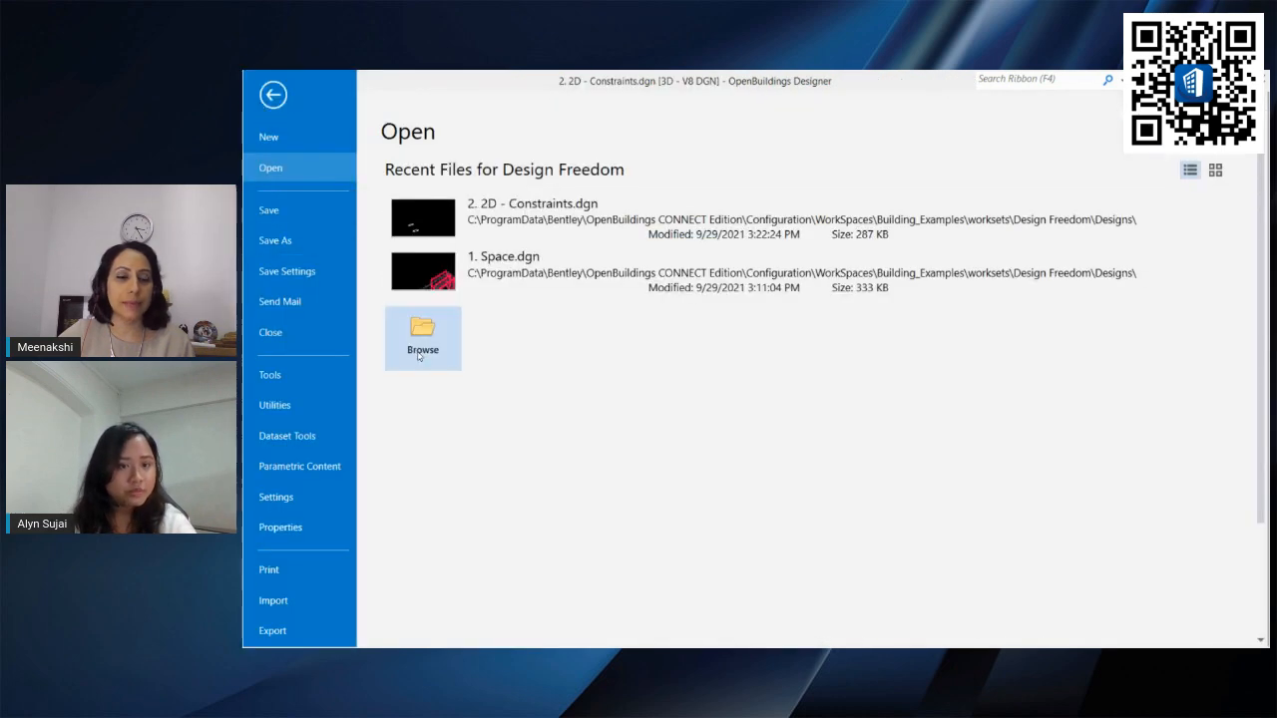
left_click(423, 334)
double_click(451, 204)
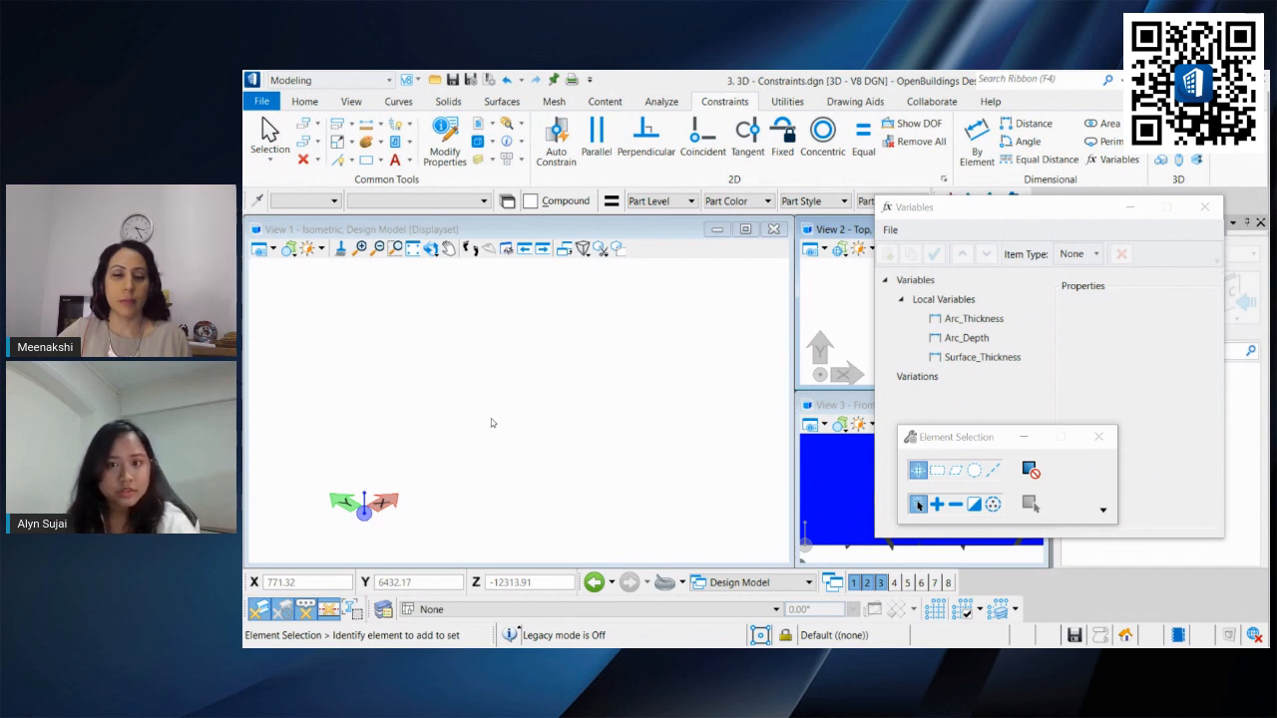
Step: Orbit and zoom around the 3D arched surface model to examine its constrained arcs and surfaces
scroll(556, 425, "down", 6)
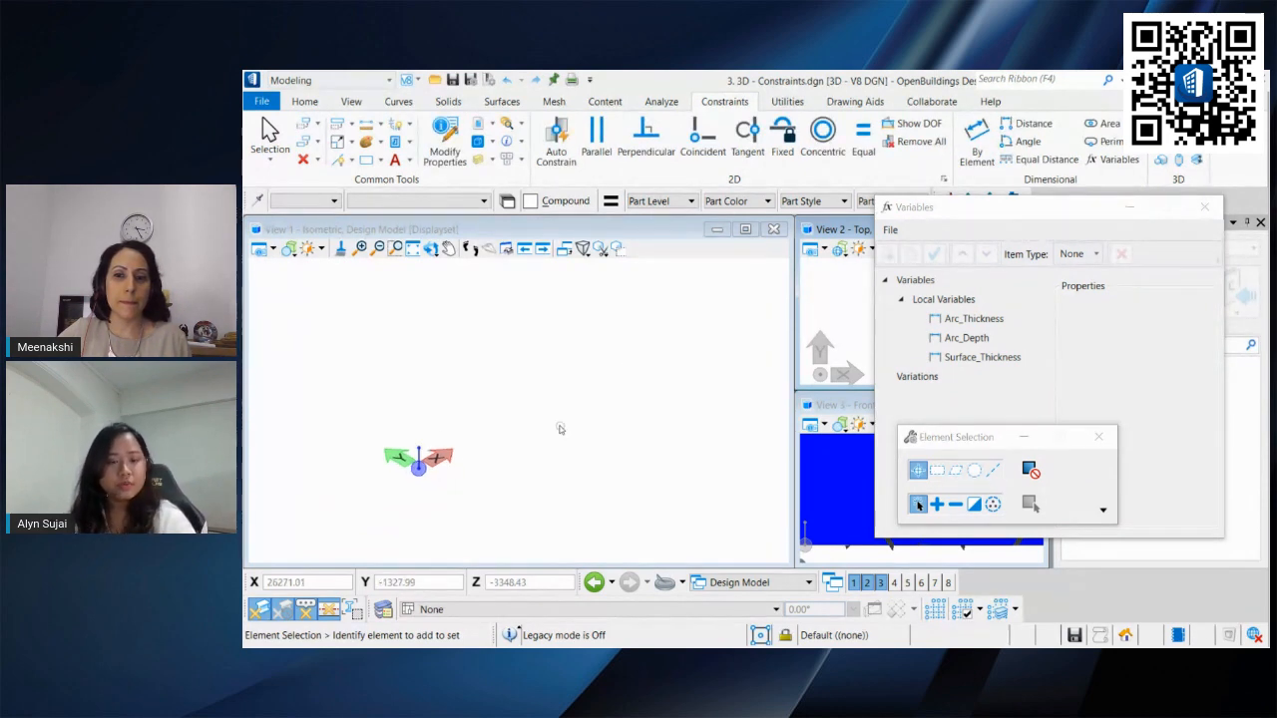
middle_click_drag(575, 373, 496, 455)
scroll(504, 434, "down", 5)
scroll(496, 455, "up", 5)
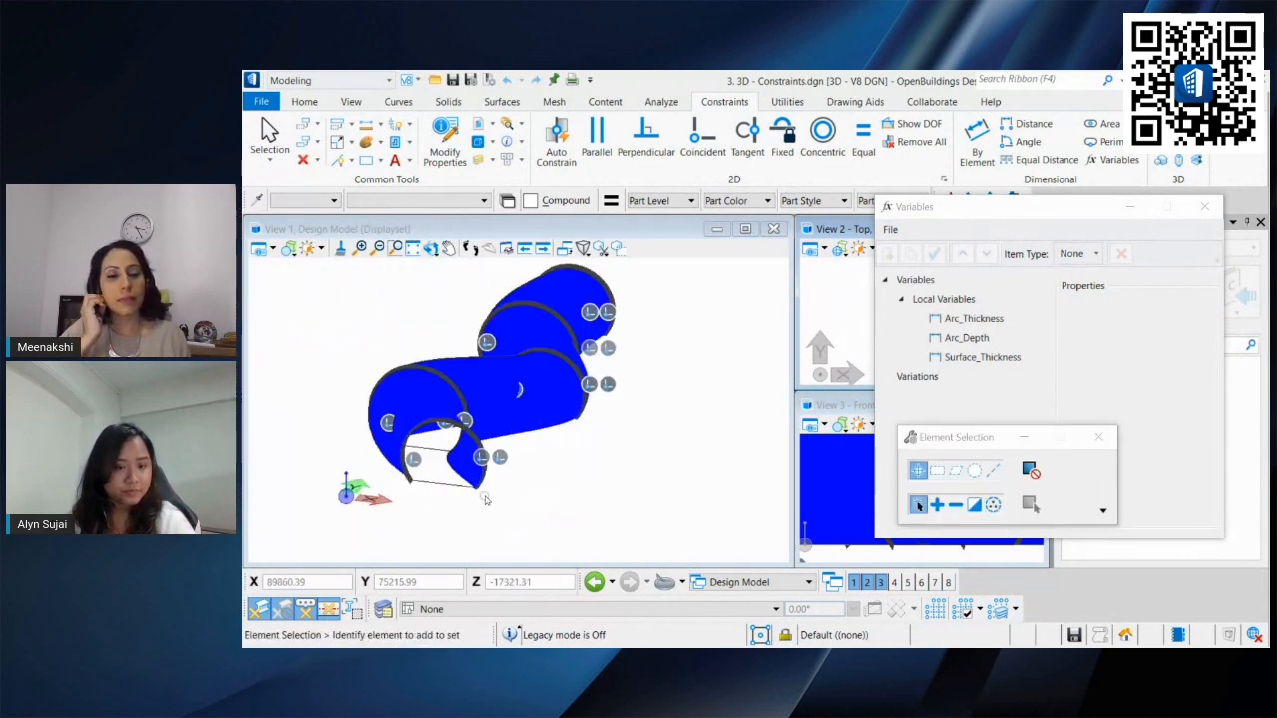
middle_click_drag(601, 429, 631, 425)
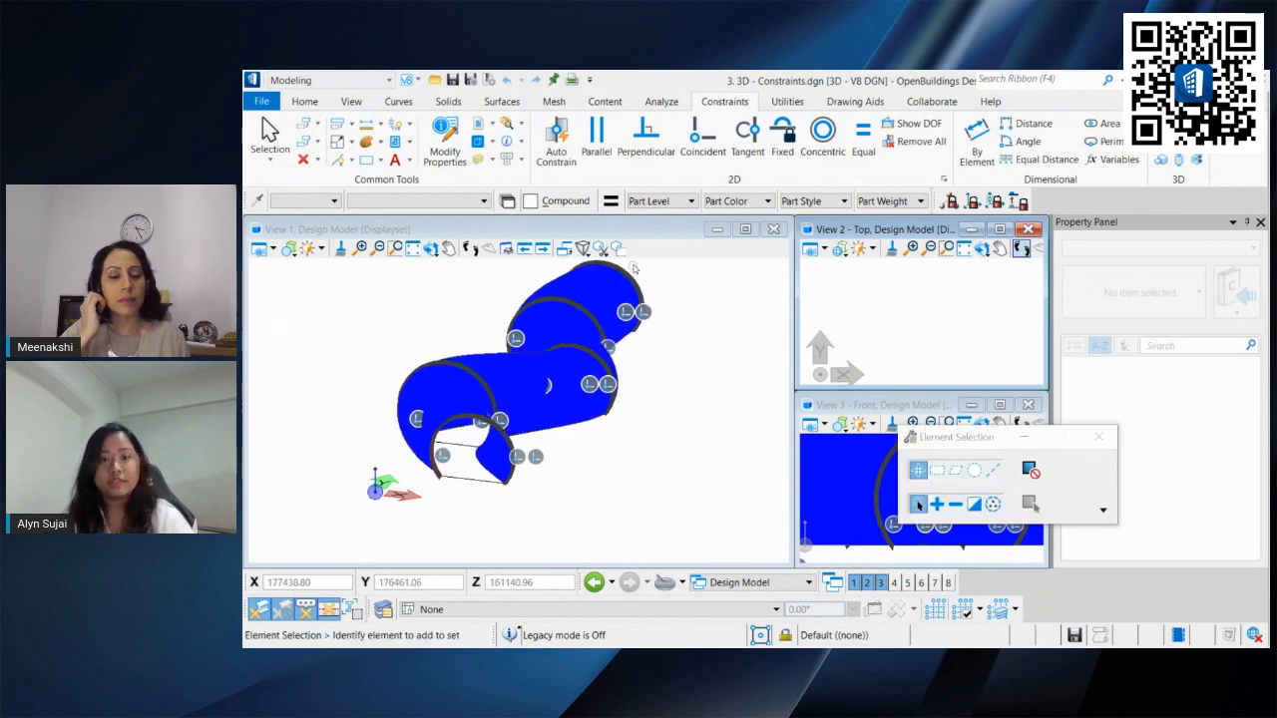
scroll(433, 460, "up", 5)
middle_click_drag(580, 345, 473, 420, "shift")
scroll(476, 419, "down", 3)
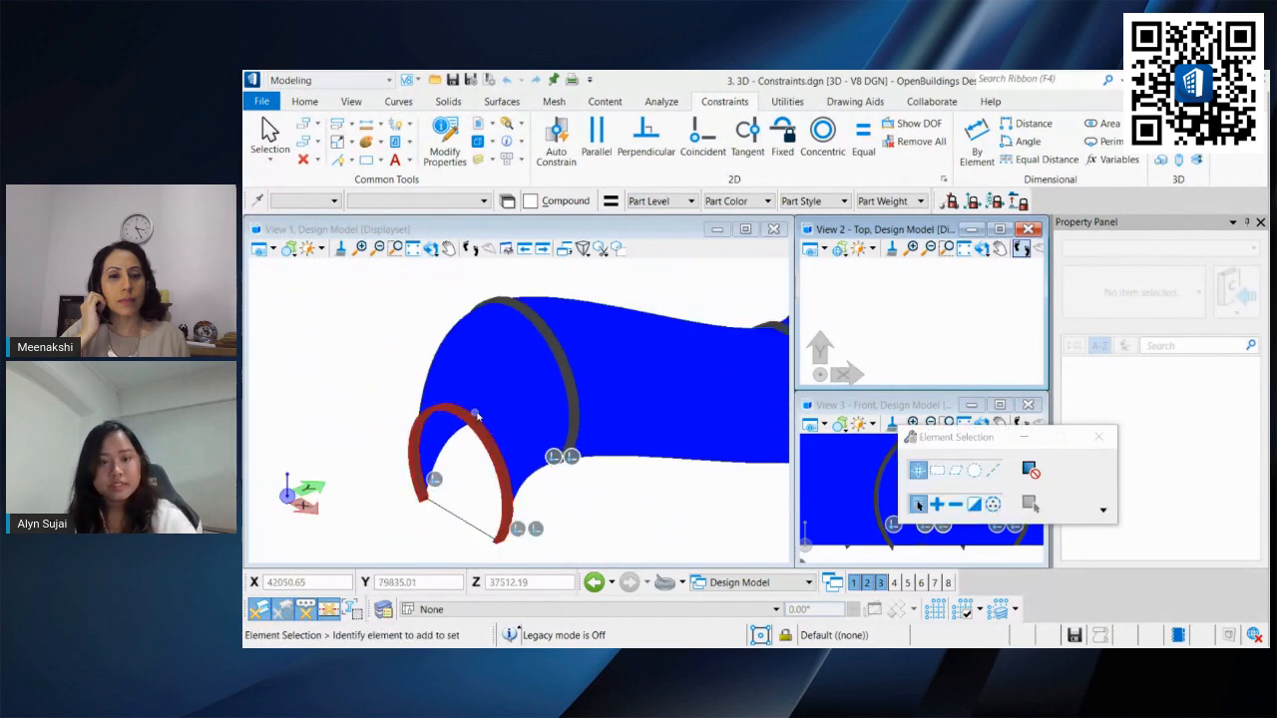
middle_click_drag(688, 407, 569, 406)
scroll(650, 314, "down", 3)
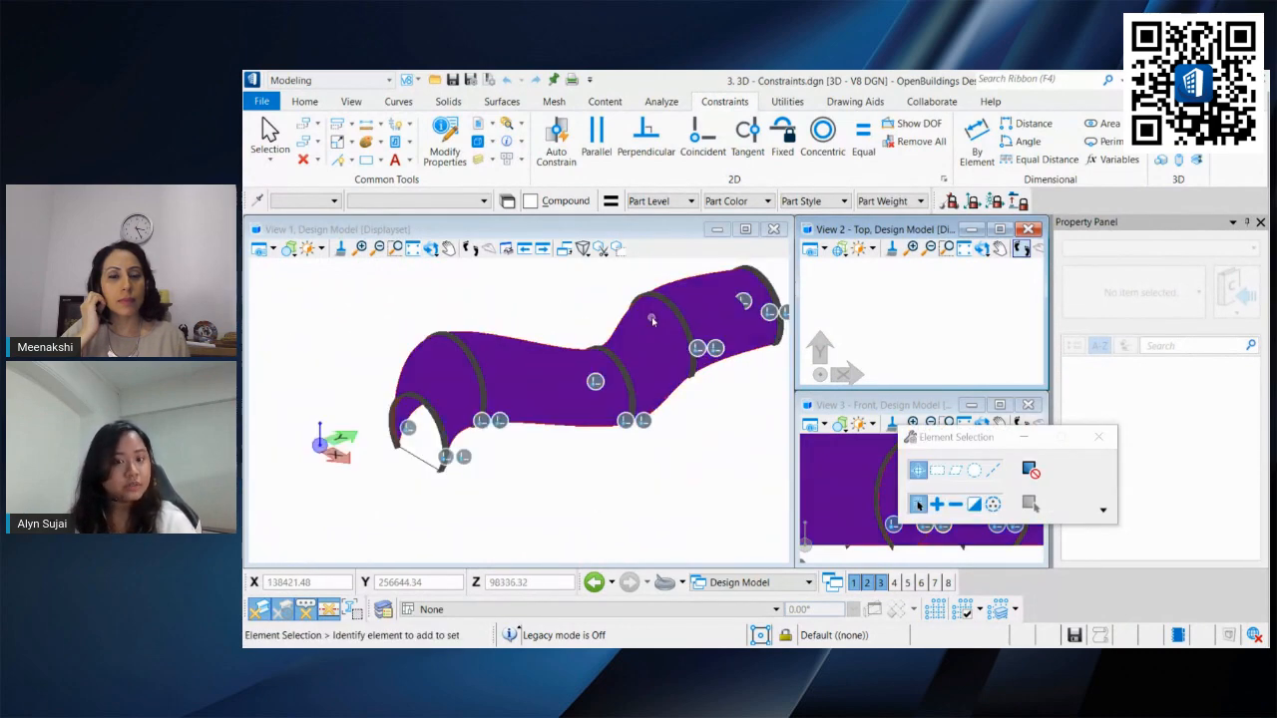
middle_click_drag(650, 316, 525, 373)
middle_click_drag(534, 425, 605, 360)
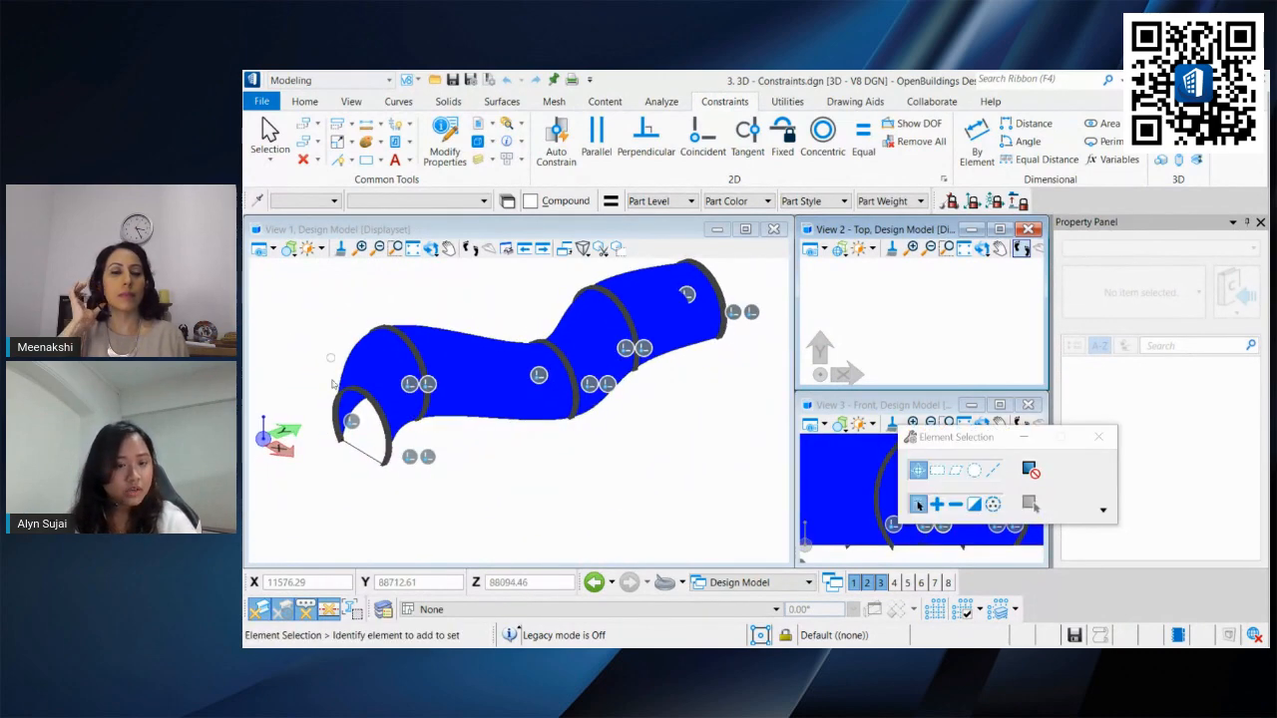
middle_click_drag(530, 441, 464, 482, "shift")
scroll(463, 480, "up", 5)
Step: Select the front arch's base line and try dragging one of its endpoints
left_click(454, 462)
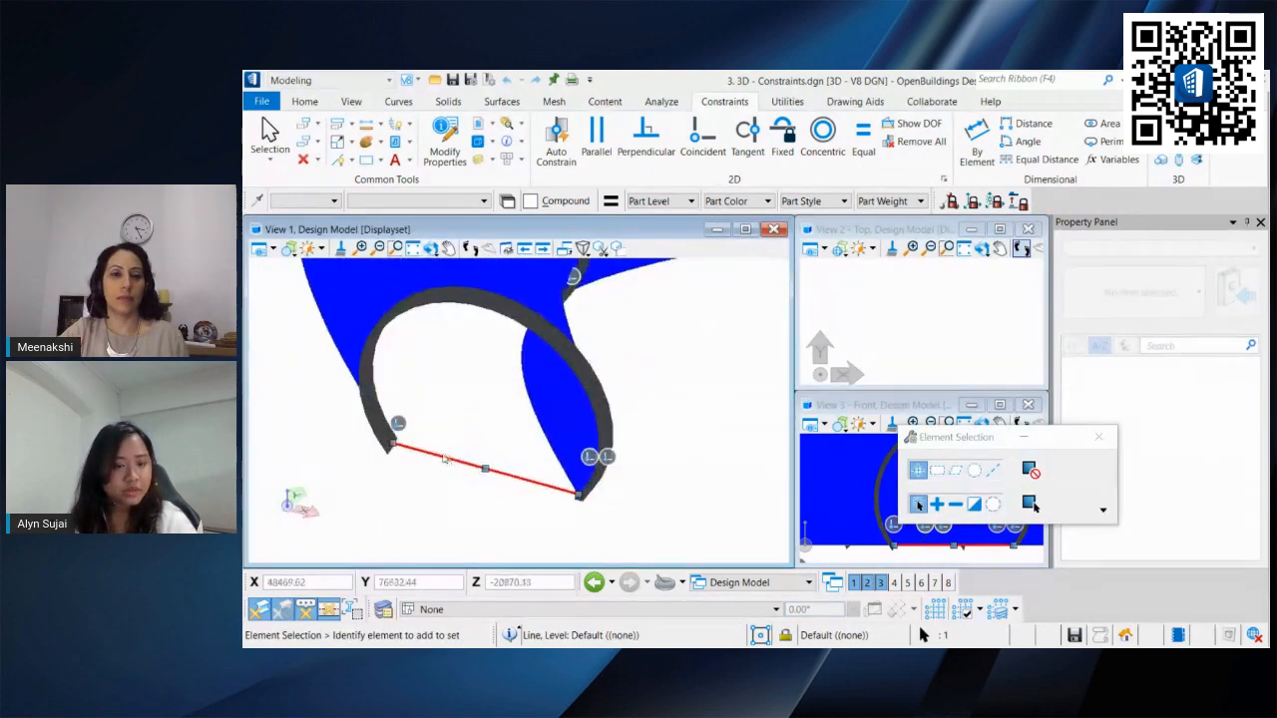
left_click_drag(394, 444, 358, 432)
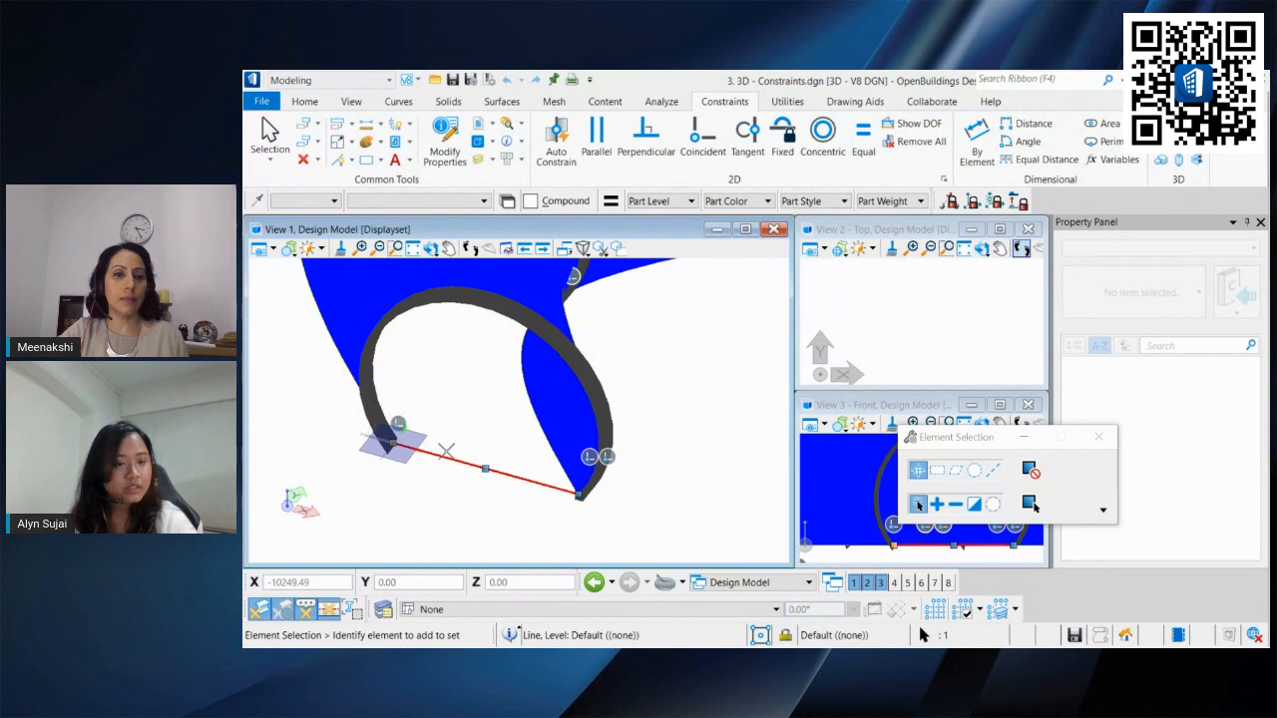
scroll(464, 452, "down", 5)
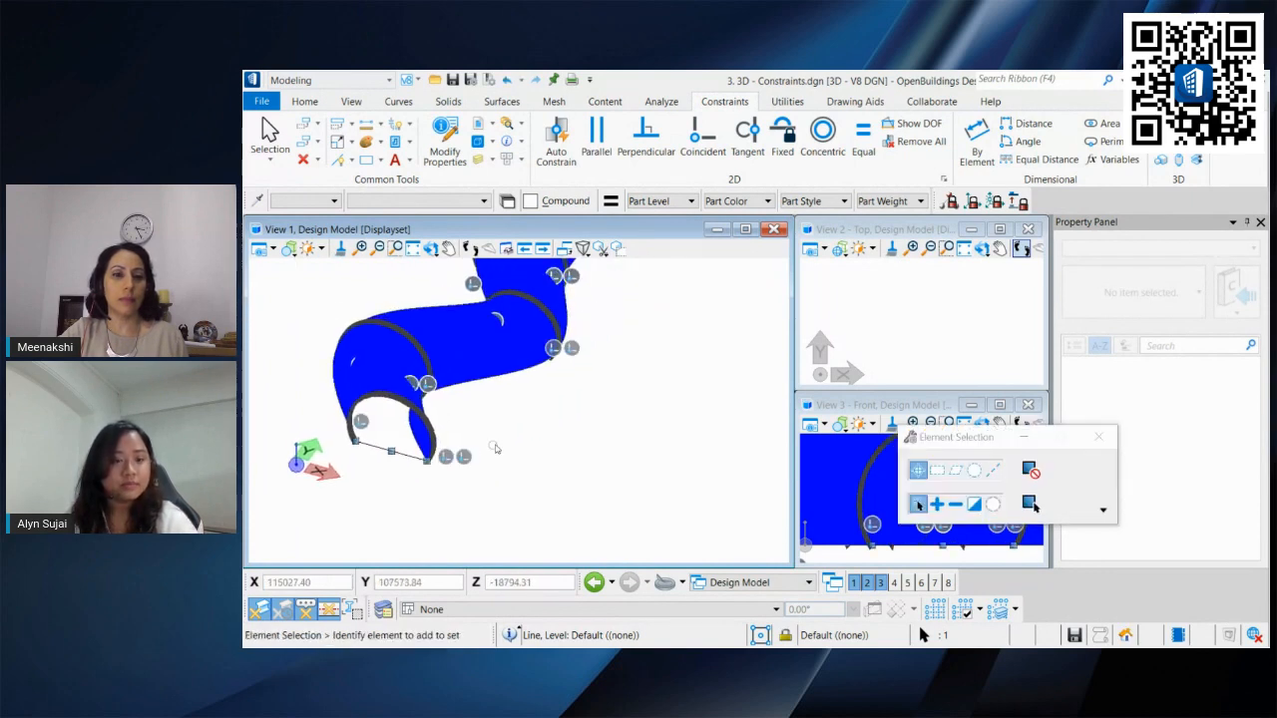
middle_click_drag(529, 428, 434, 456, "shift")
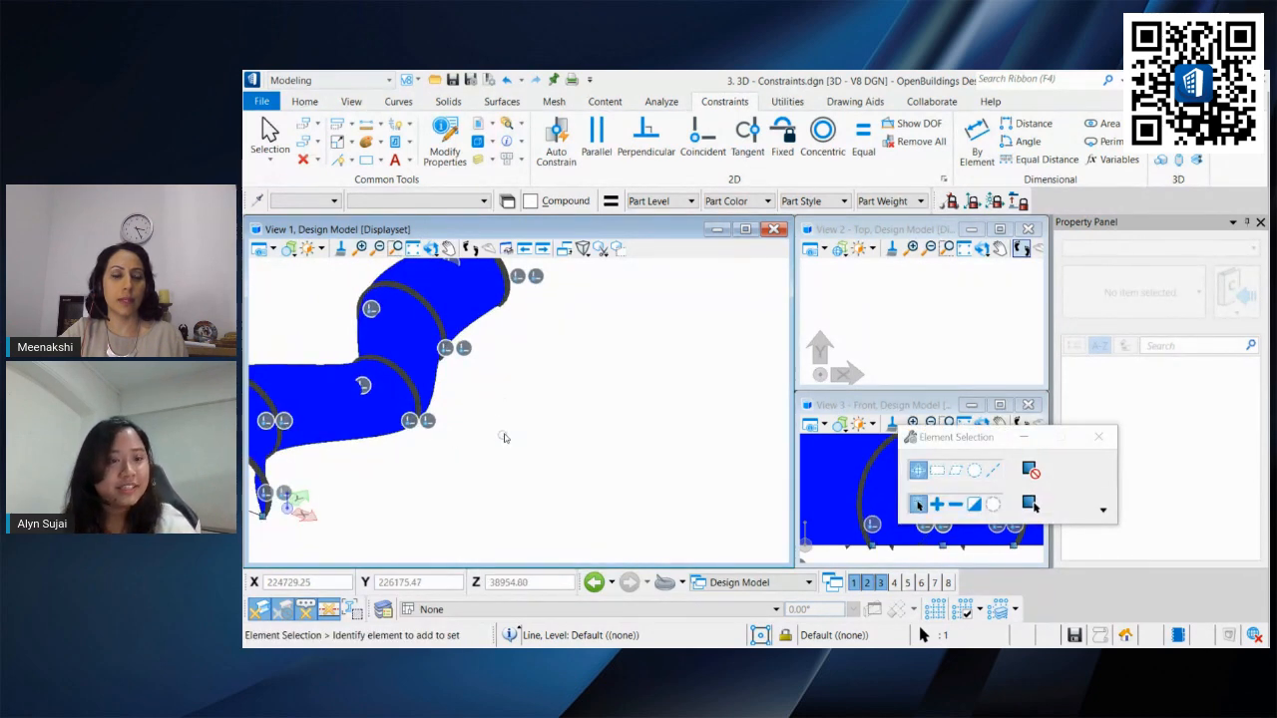
middle_click_drag(503, 437, 569, 450, "shift")
Step: Maximize the isometric view and draw a straight line with SmartLine in empty space beside the surface
left_click(745, 230)
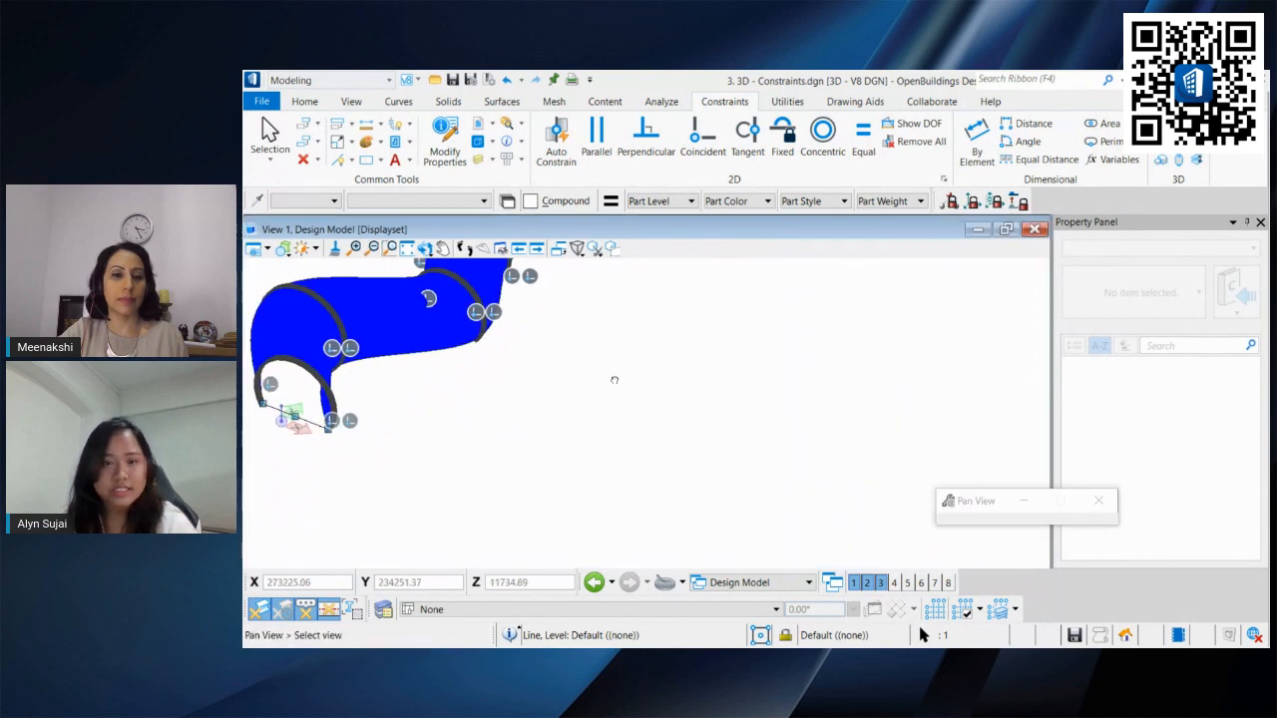
middle_click_drag(612, 379, 670, 456, "shift")
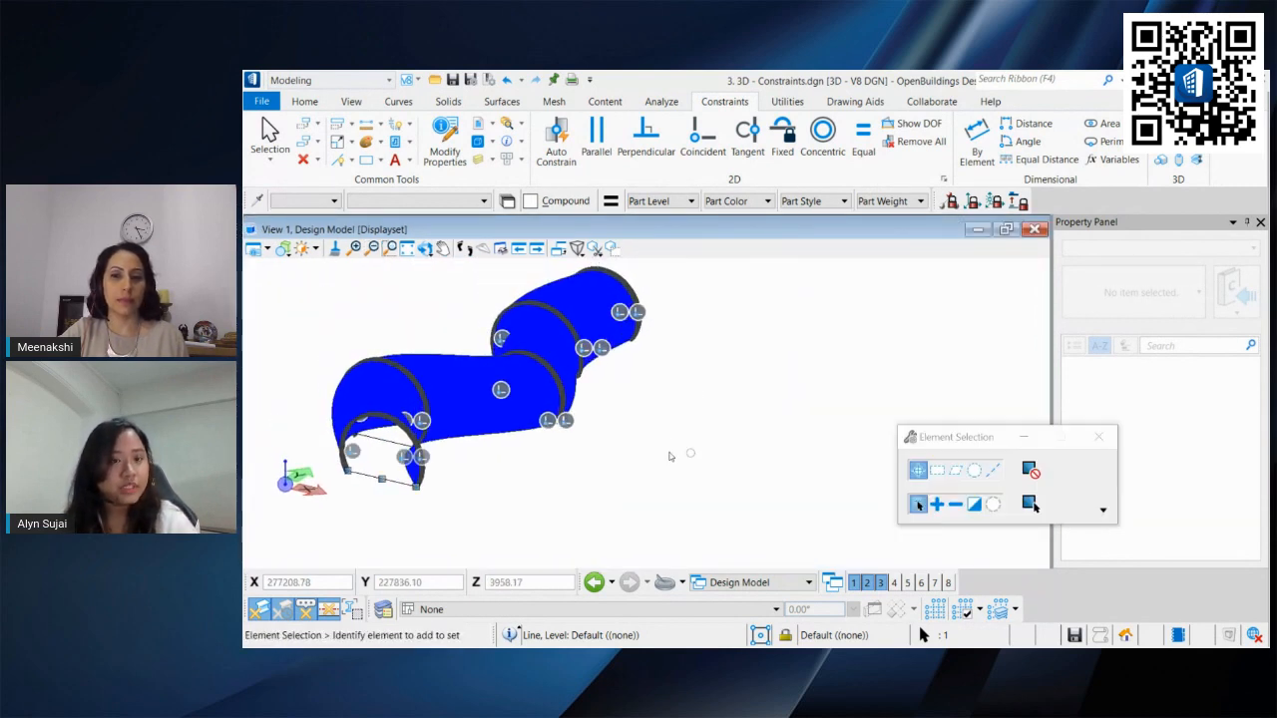
left_click(337, 159)
middle_click_drag(585, 499, 544, 469, "shift")
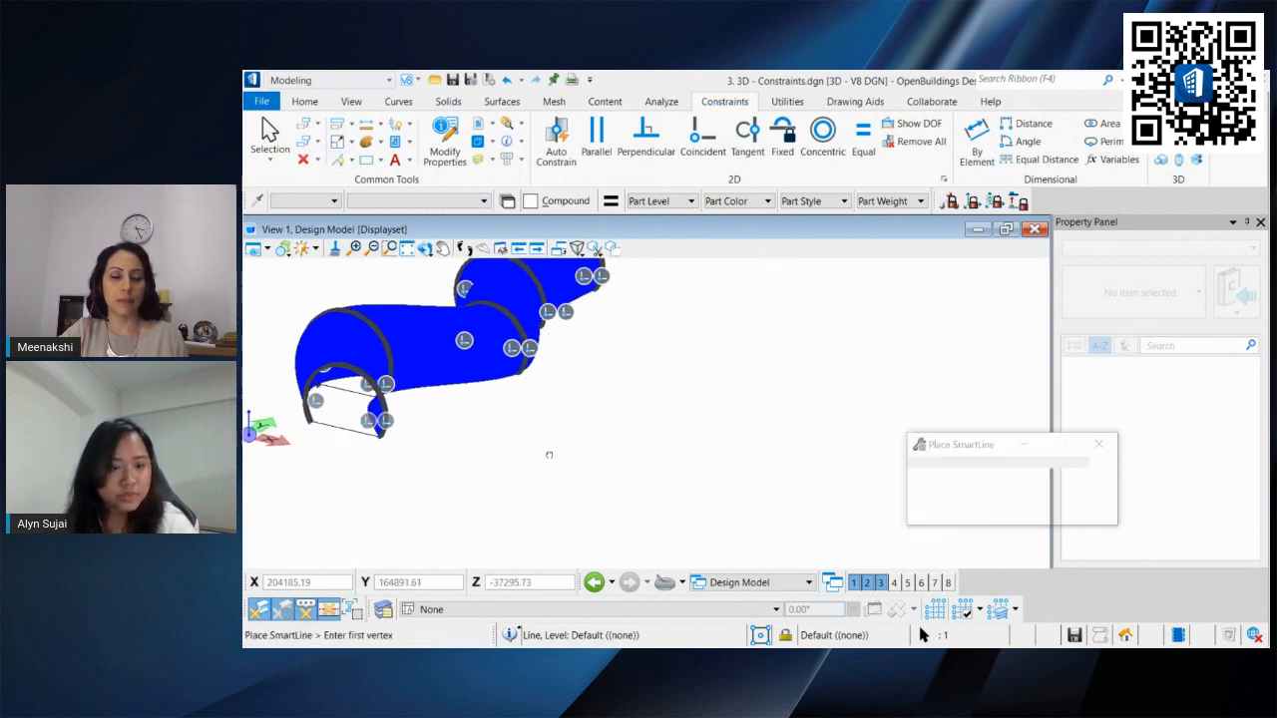
left_click(528, 459)
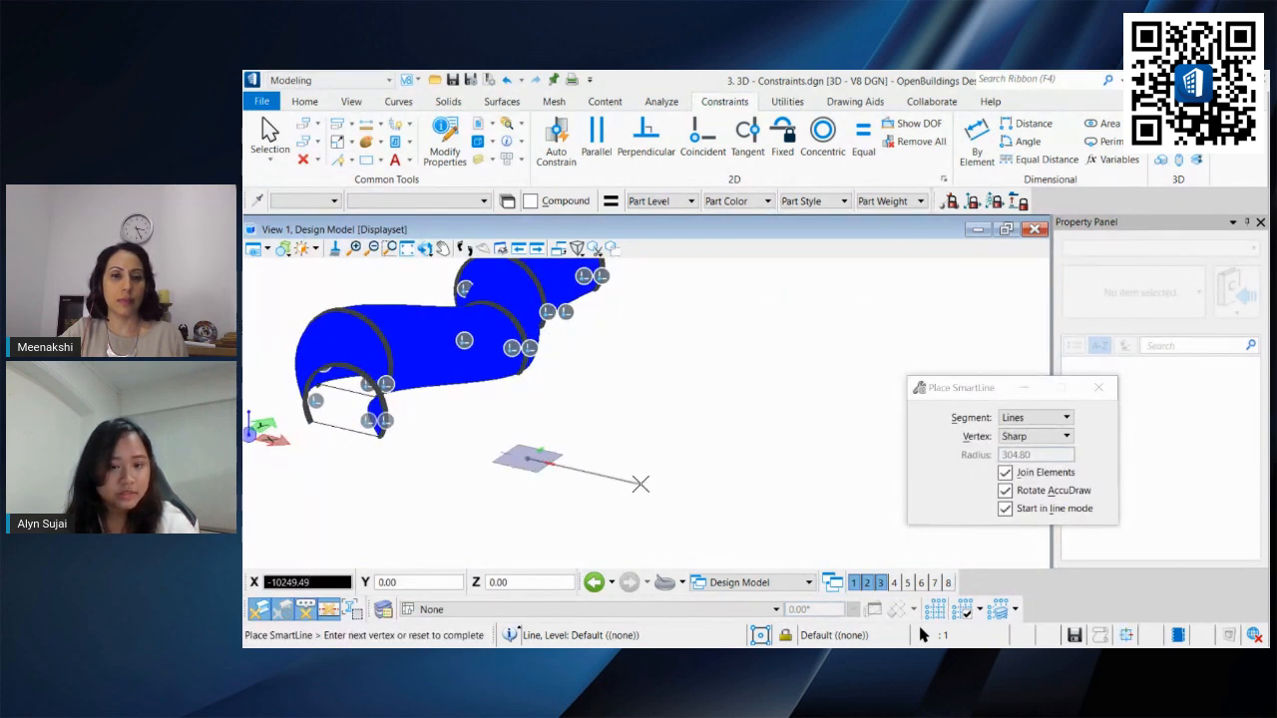
left_click(639, 483)
right_click(639, 484)
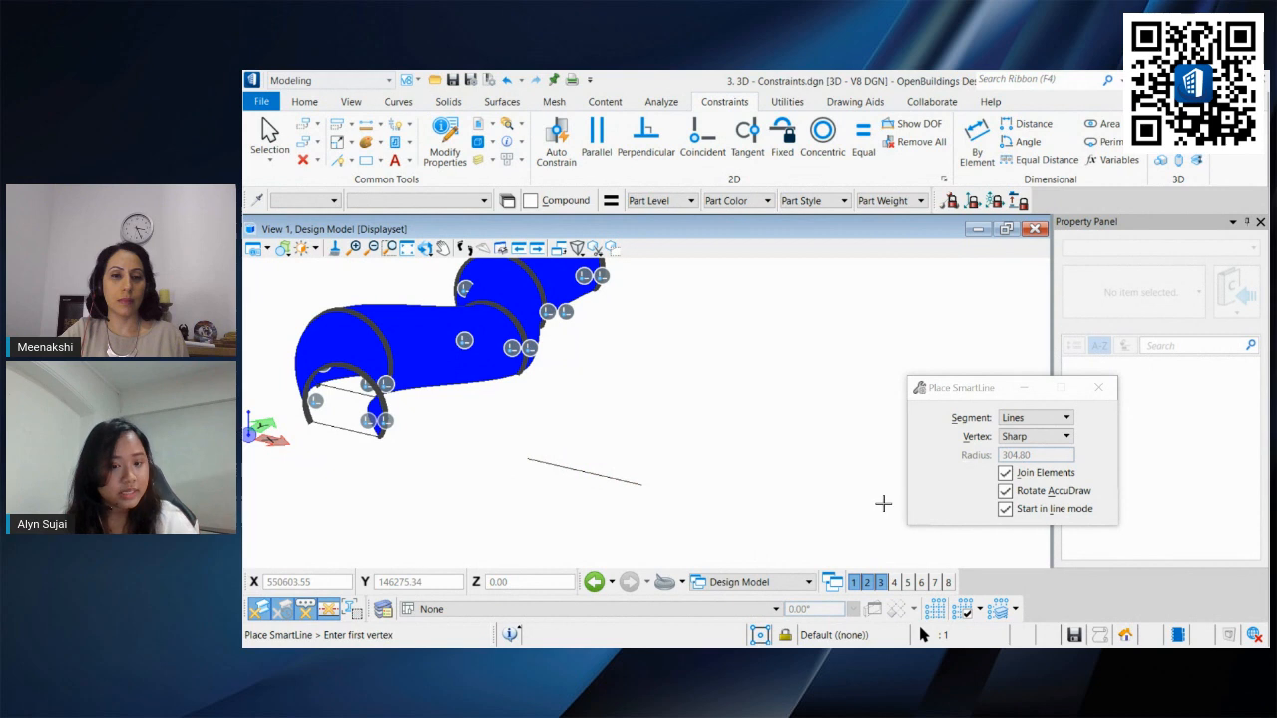
Step: Place an arc with the Start, End, Mid method from the line's start to its end, through a point above
left_click(348, 161)
left_click(378, 222)
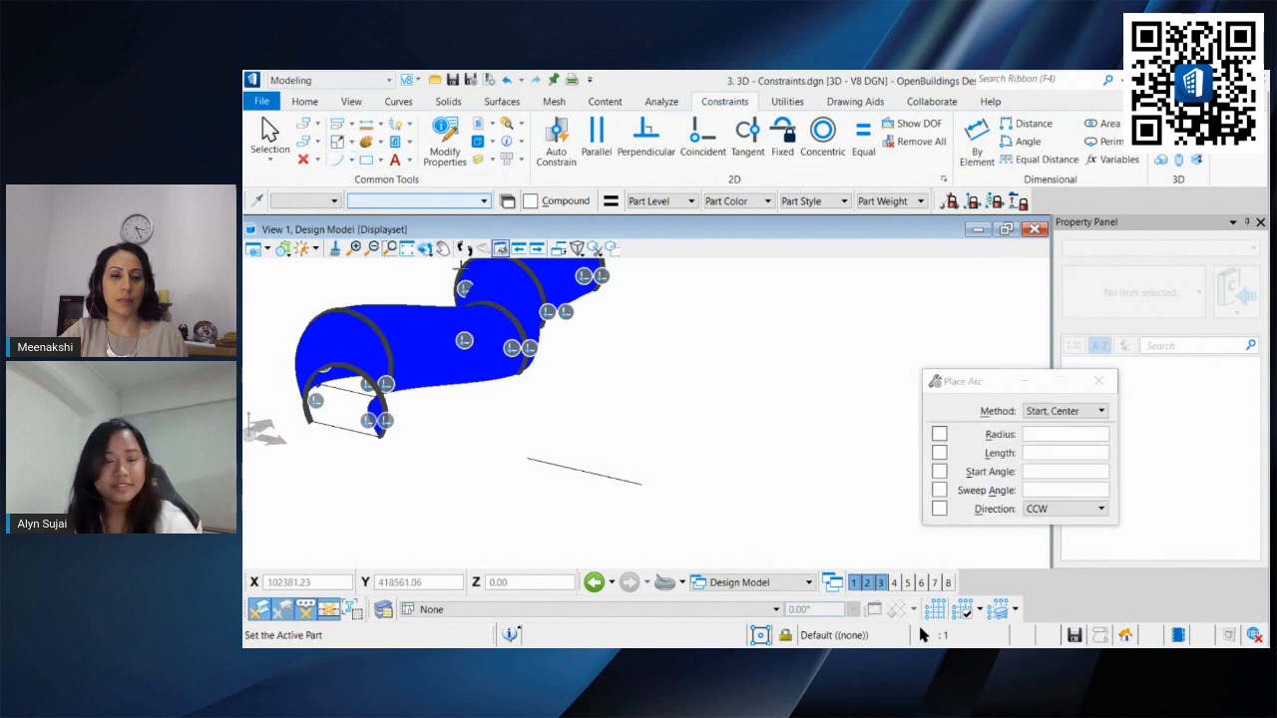
left_click(530, 459)
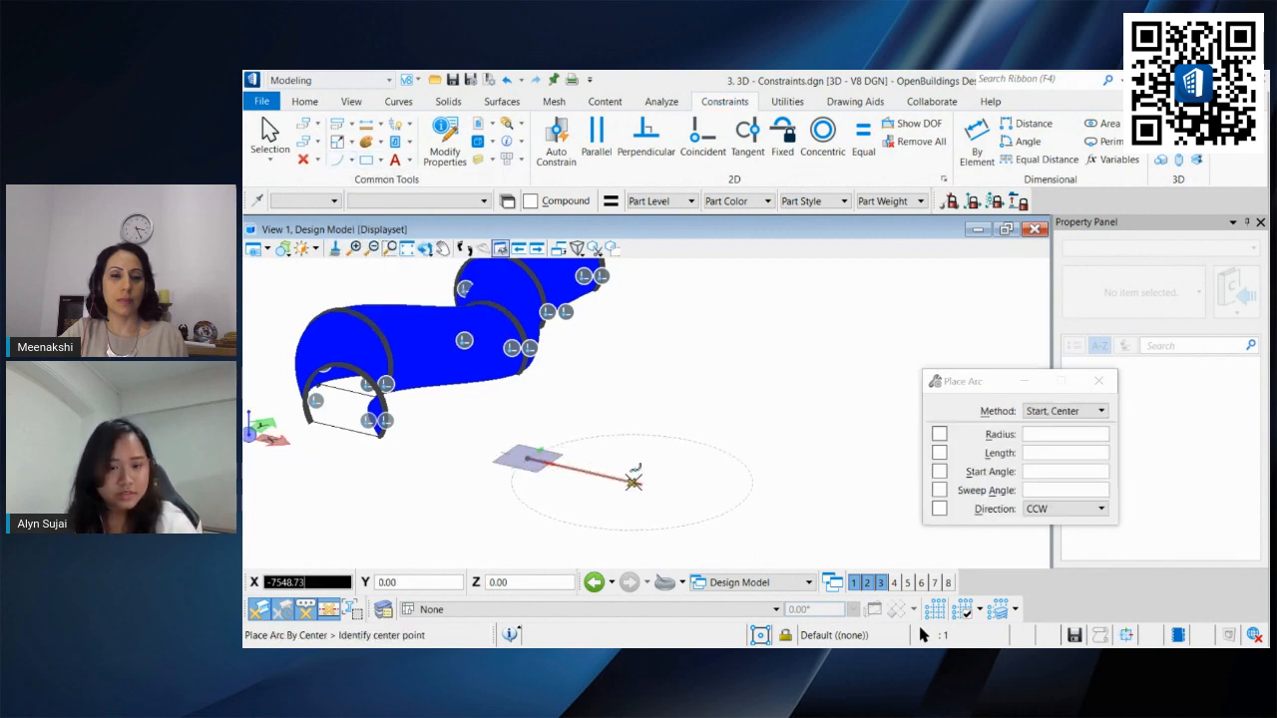
left_click(1065, 412)
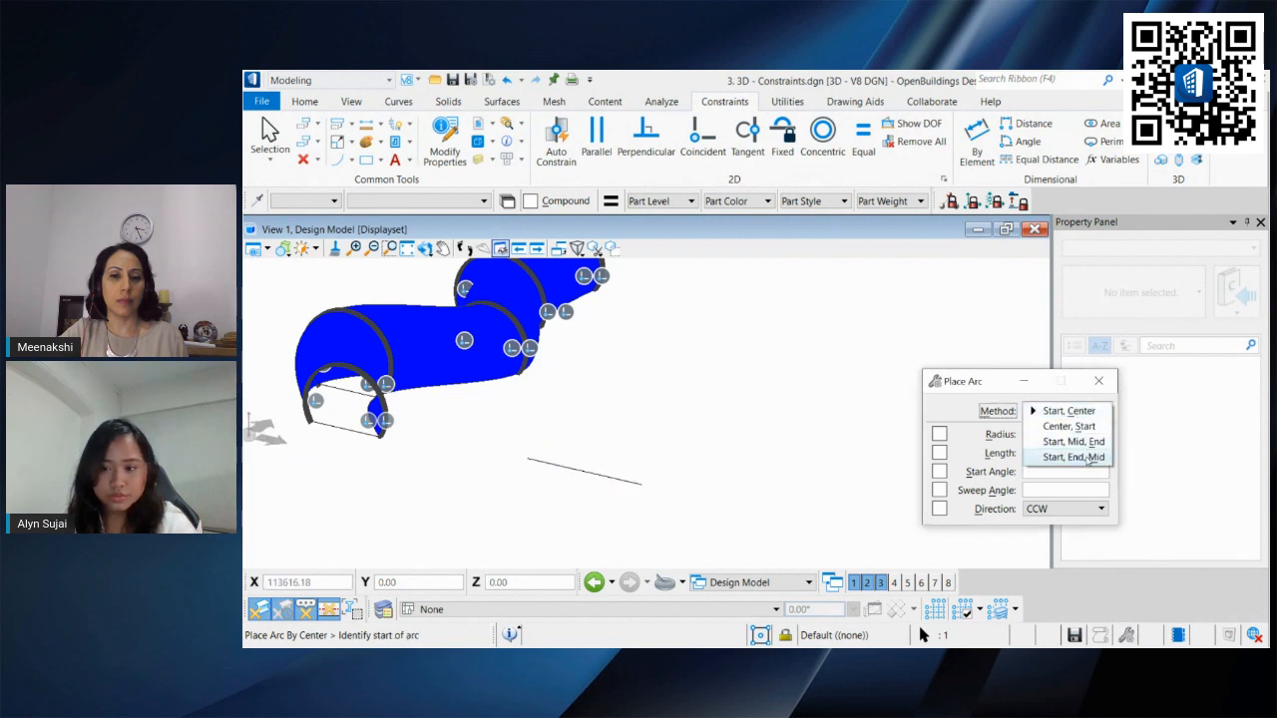
left_click(1087, 457)
left_click(528, 459)
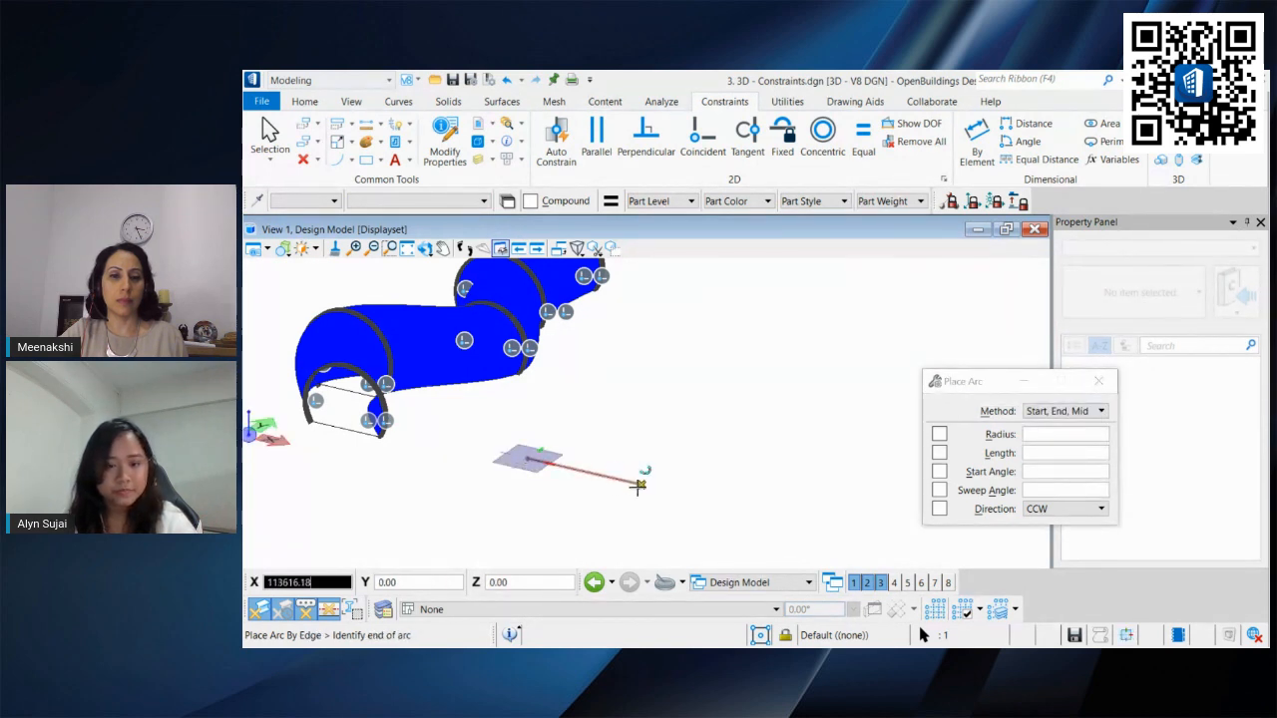
left_click(638, 486)
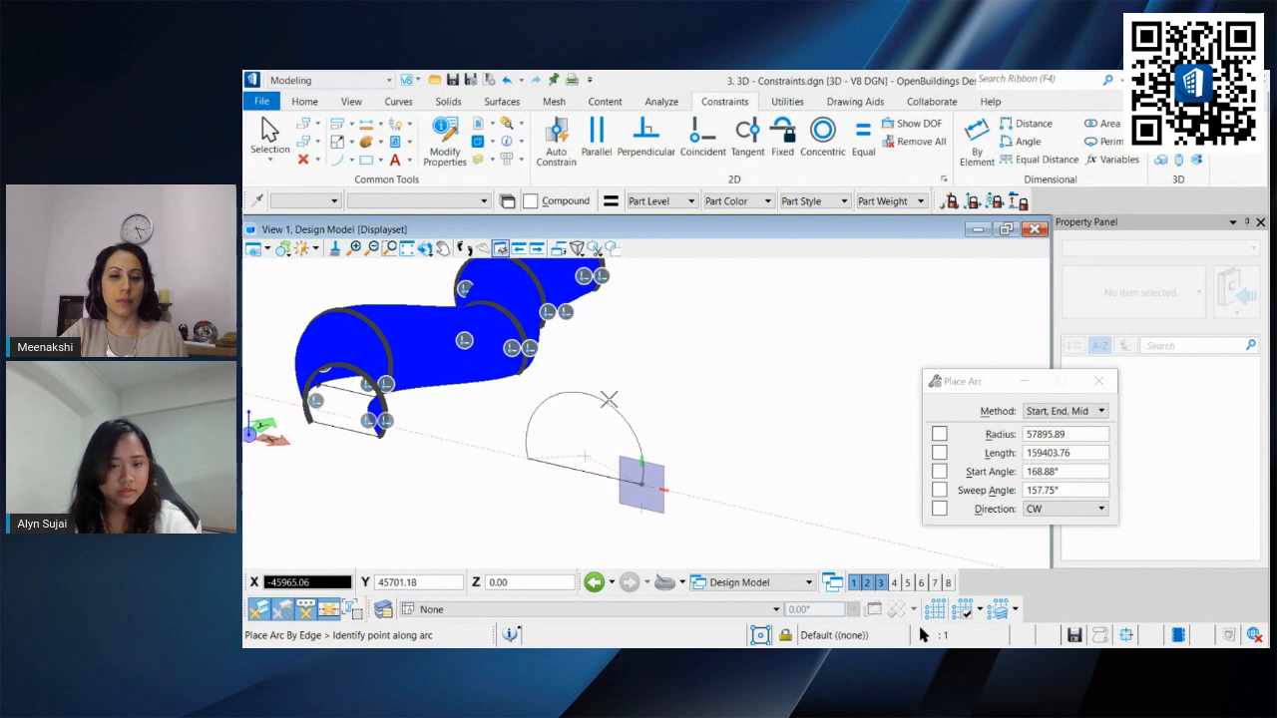
left_click(612, 381)
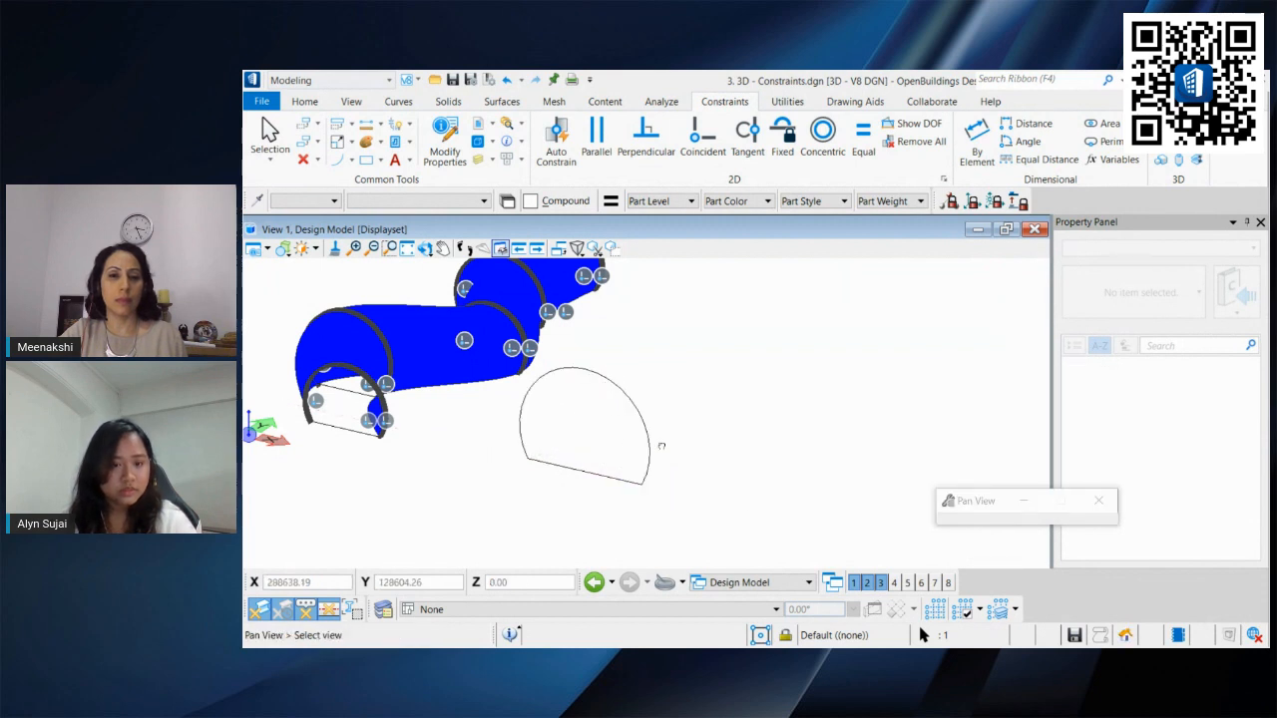
Step: Switch to top view, select the new line and arc, and move them to the right, clear of the surface
middle_click_drag(662, 446, 719, 443)
middle_click_drag(605, 456, 515, 311, "shift")
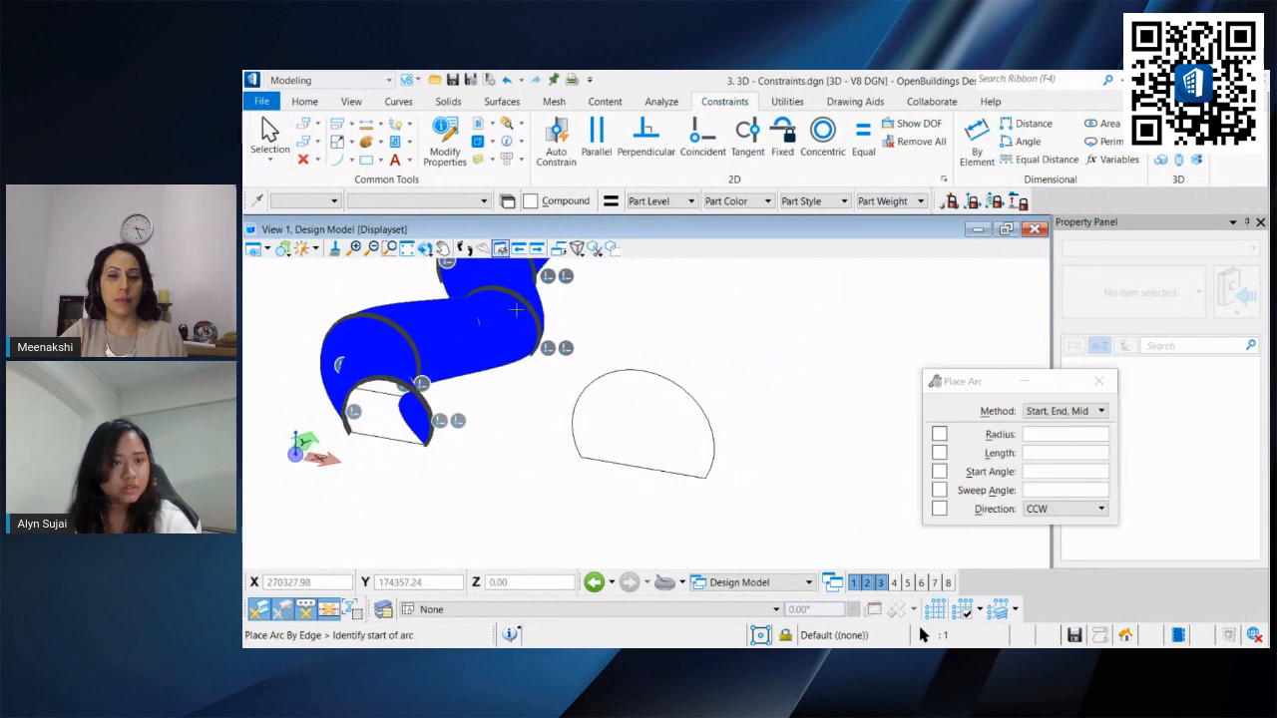
left_click(269, 133)
right_click(825, 430, "shift")
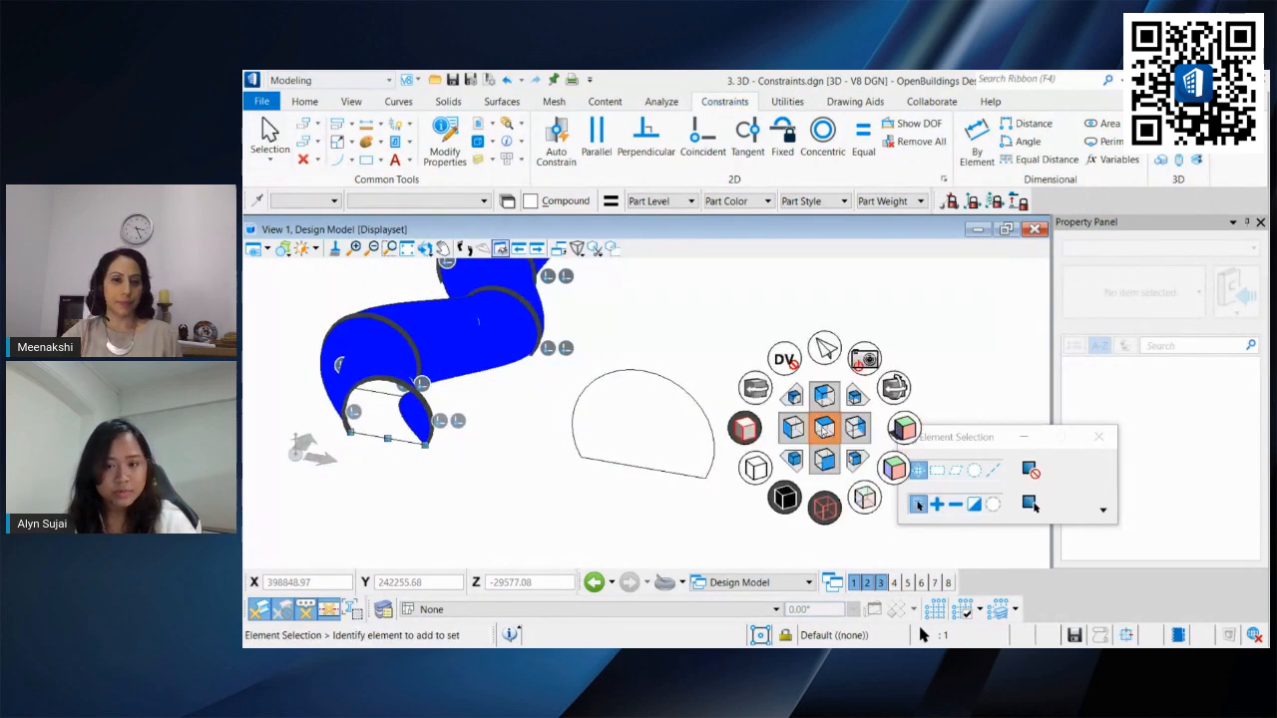
left_click(824, 427)
left_click_drag(747, 448, 485, 351)
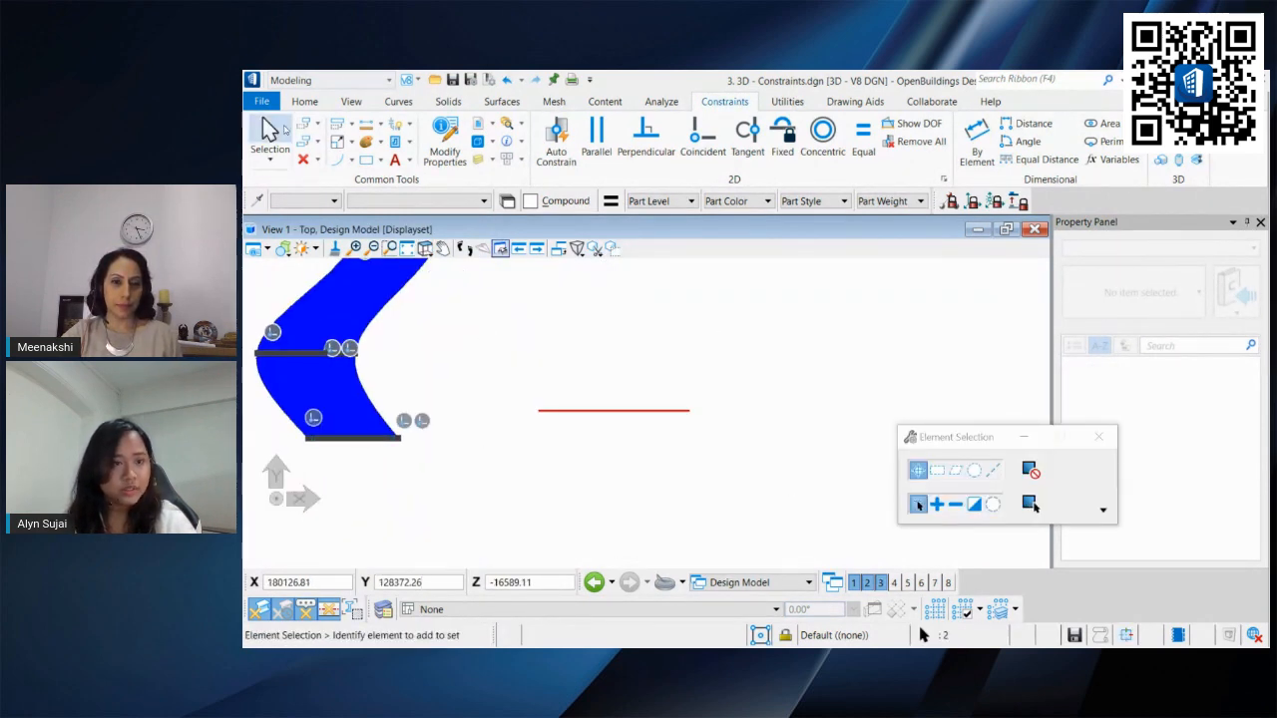
left_click(303, 125)
left_click(537, 409)
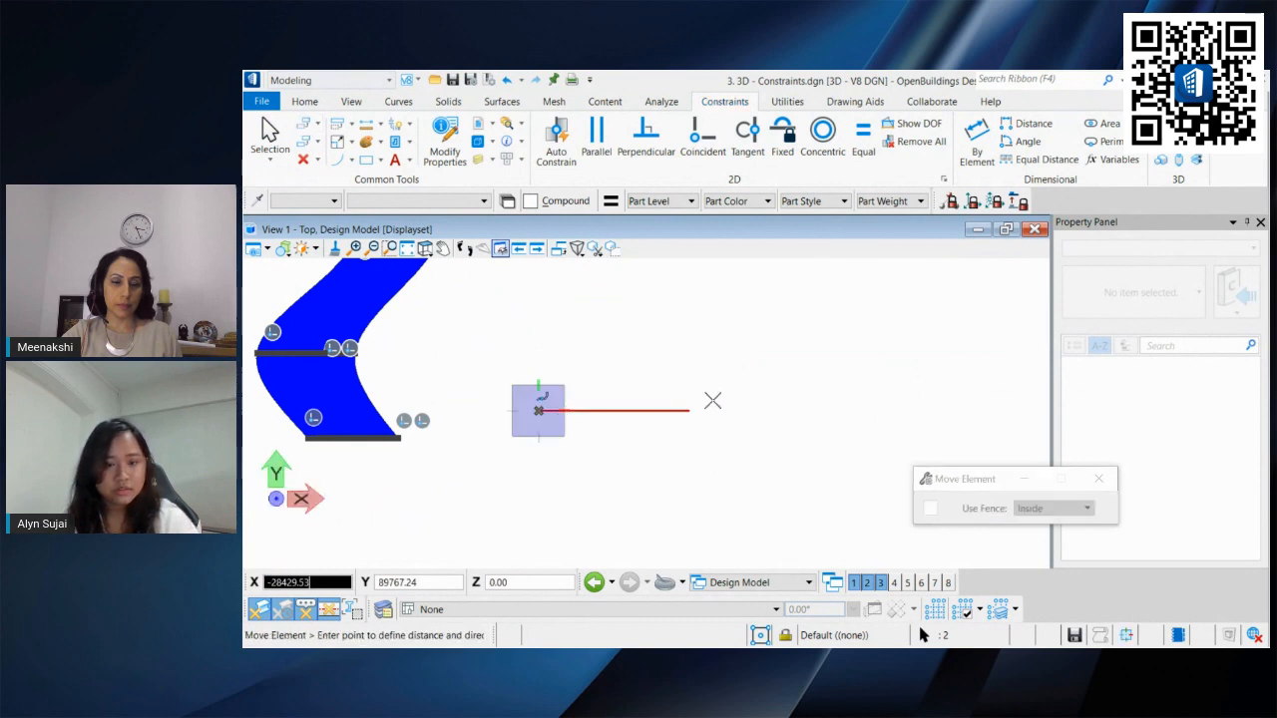
left_click(803, 409)
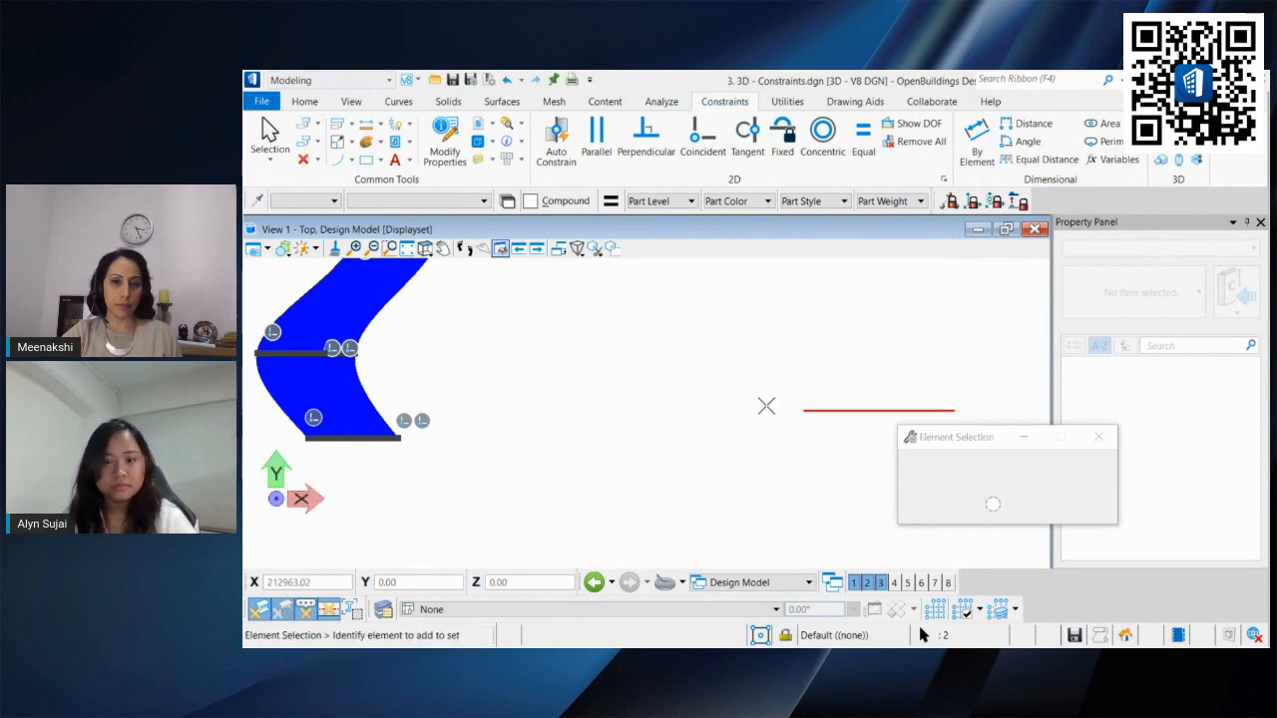
Step: Select the arc and stretch its end away from the line's endpoint
middle_click_drag(764, 405, 508, 388, "shift")
left_click(509, 389)
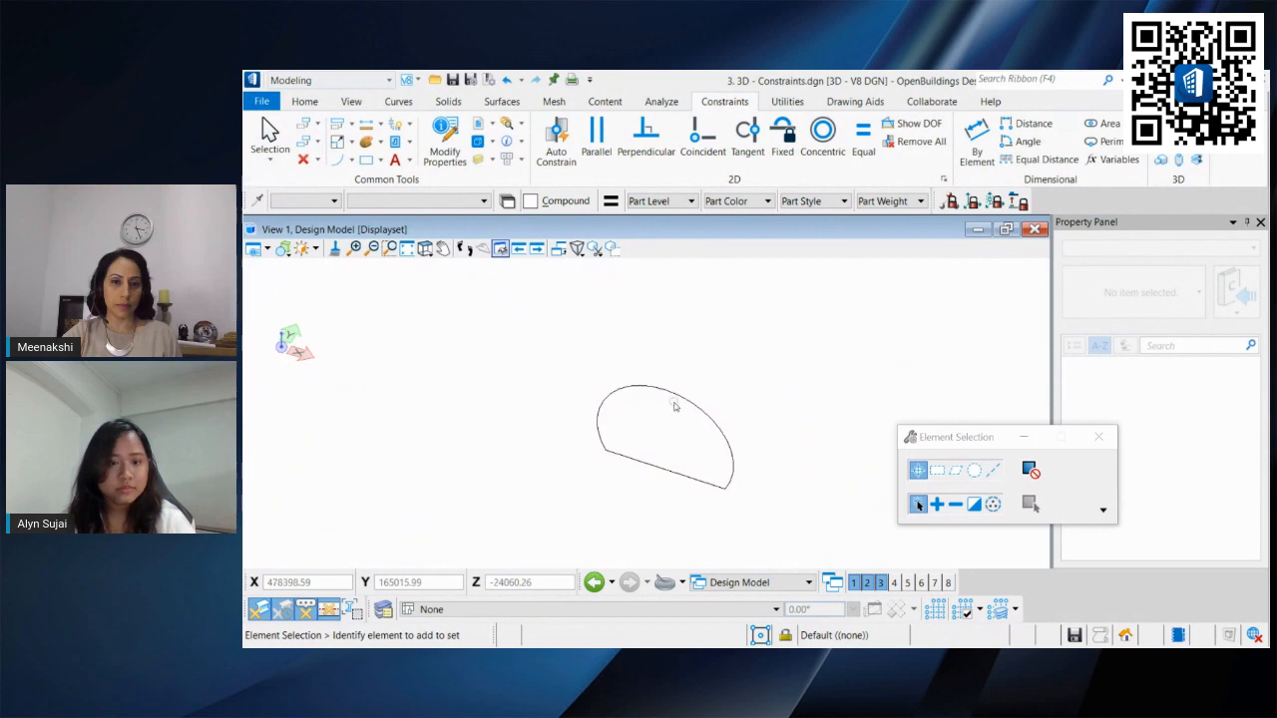
scroll(650, 437, "up", 3)
middle_click_drag(636, 431, 557, 399)
left_click(489, 404)
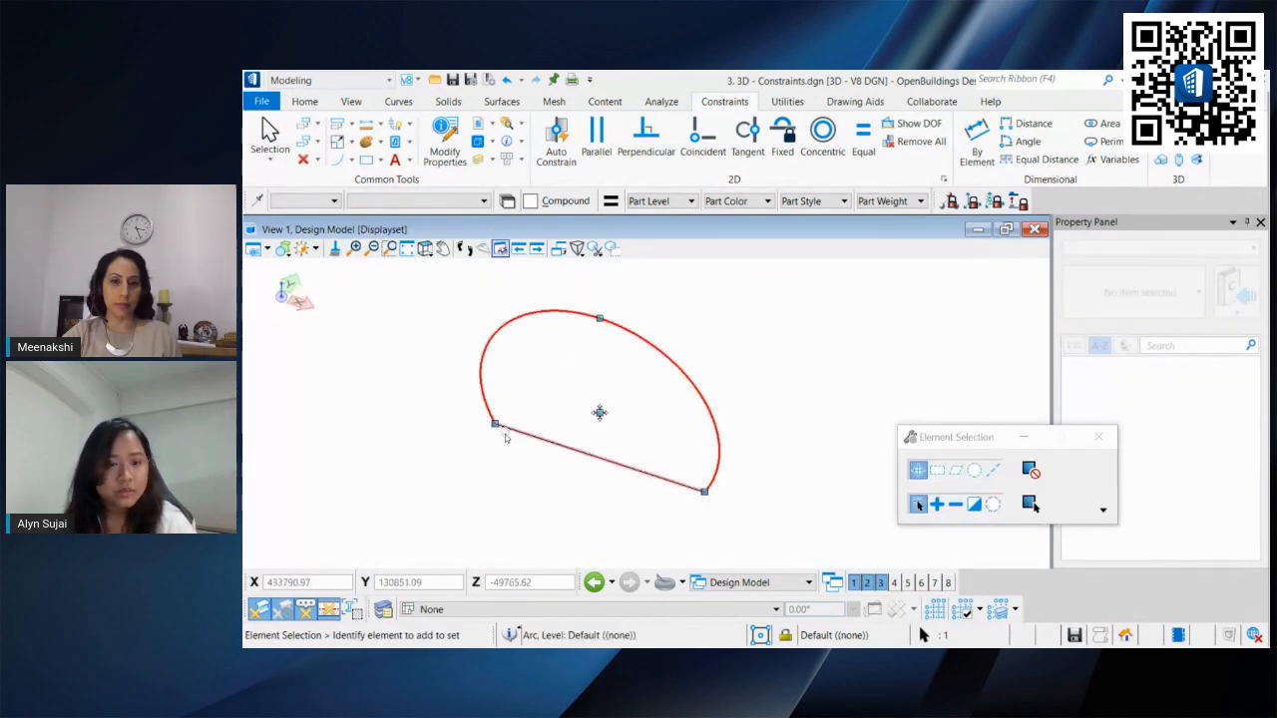
left_click(495, 425)
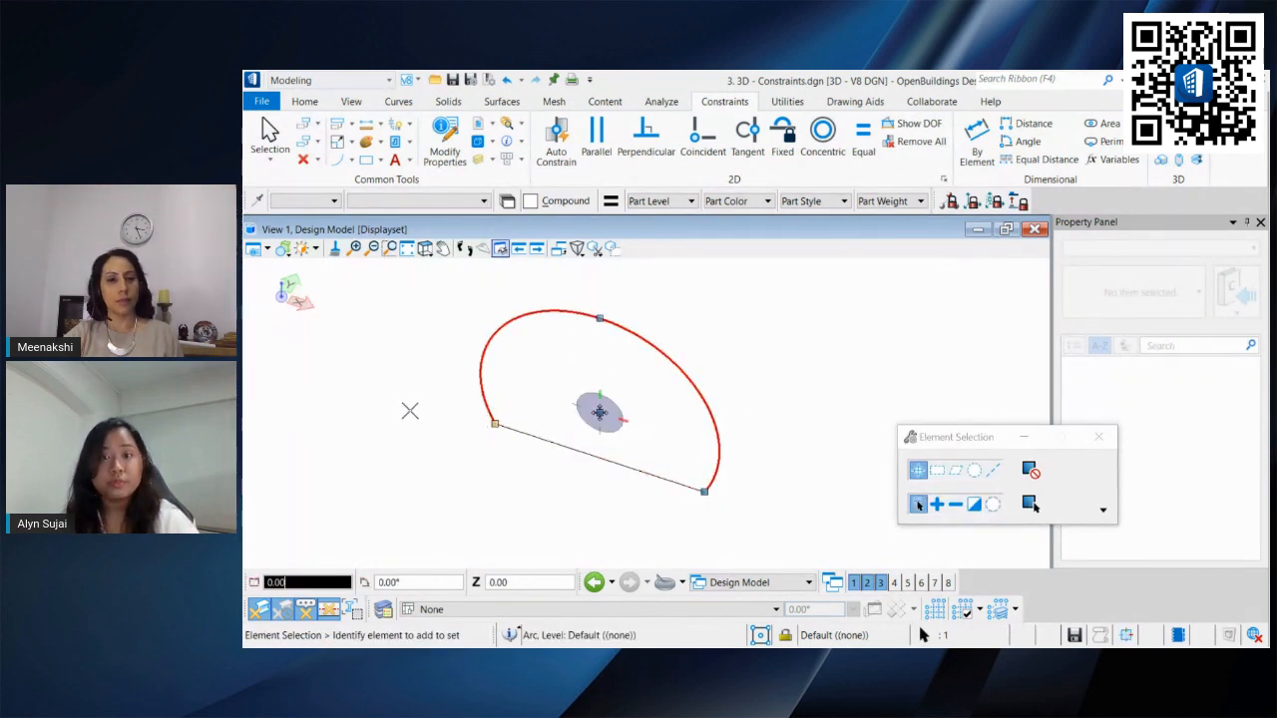
left_click(471, 411)
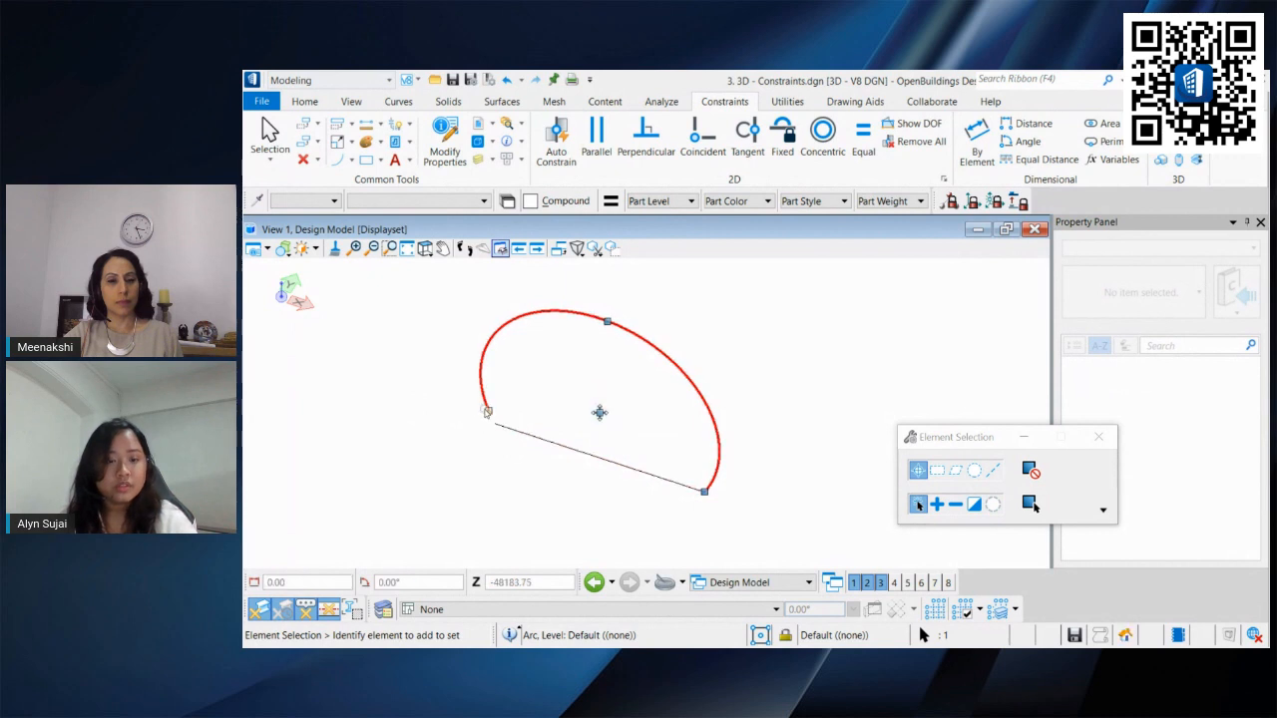
Step: Select the line and stretch its endpoint away from the arc
left_click(524, 433)
left_click(494, 426)
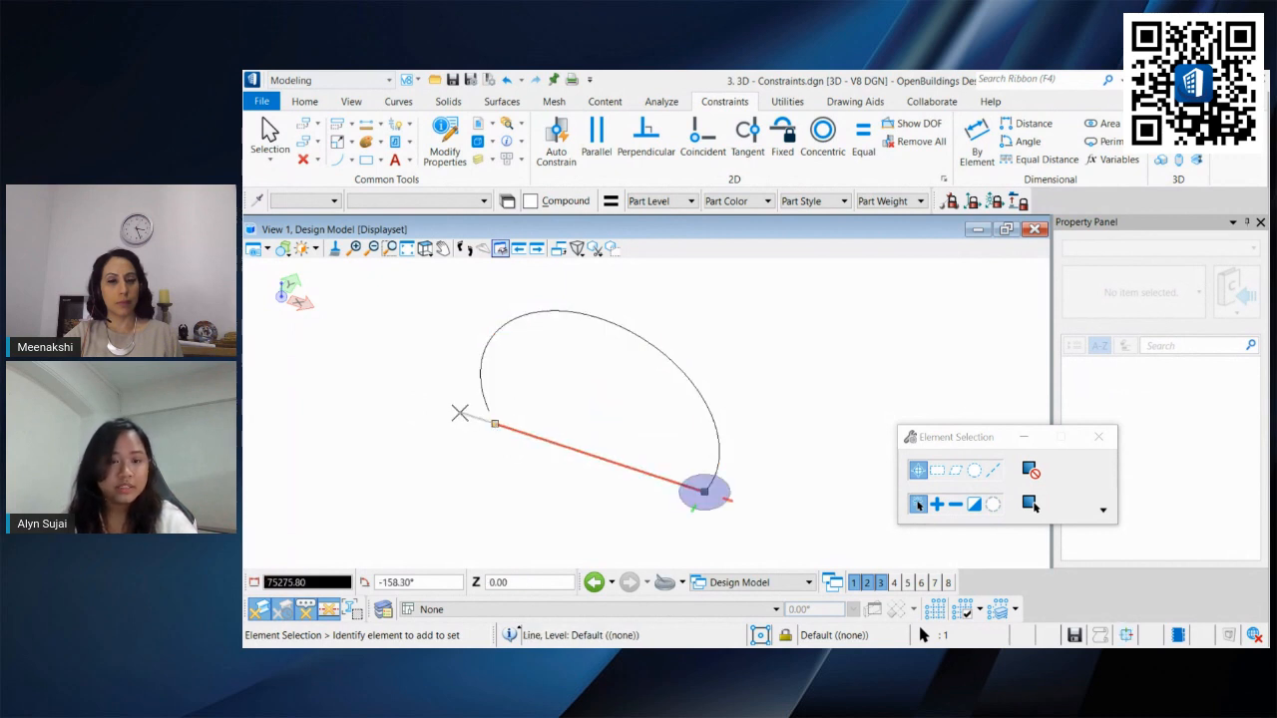
left_click(459, 412)
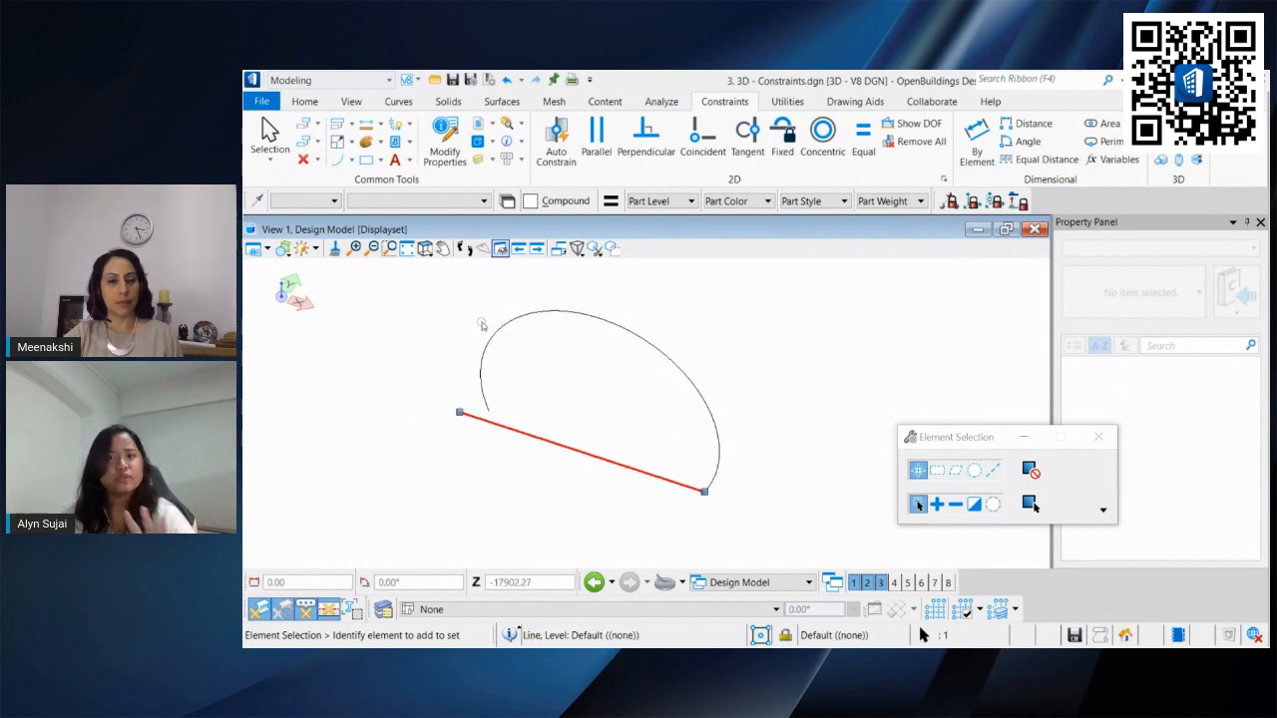
Step: Undo the line's endpoint stretch and apply a Coincident constraint joining the line's start to the arc's start
key("ctrl+z")
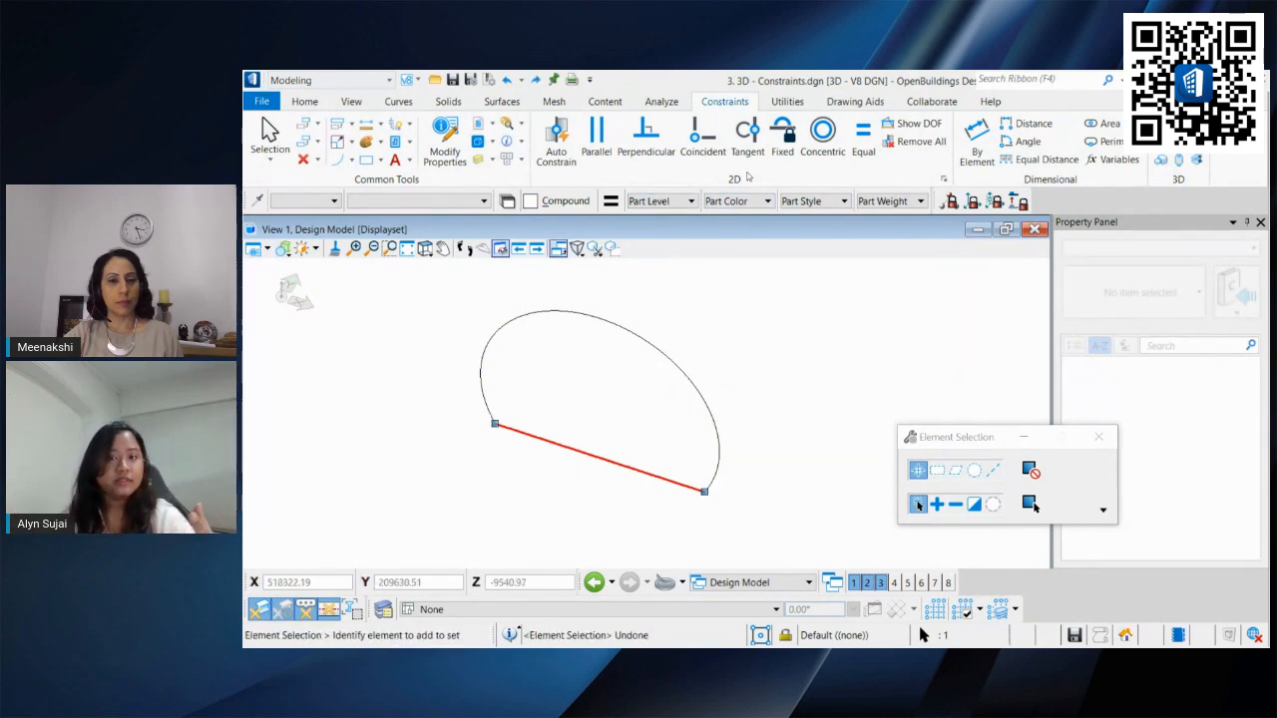
left_click(532, 404)
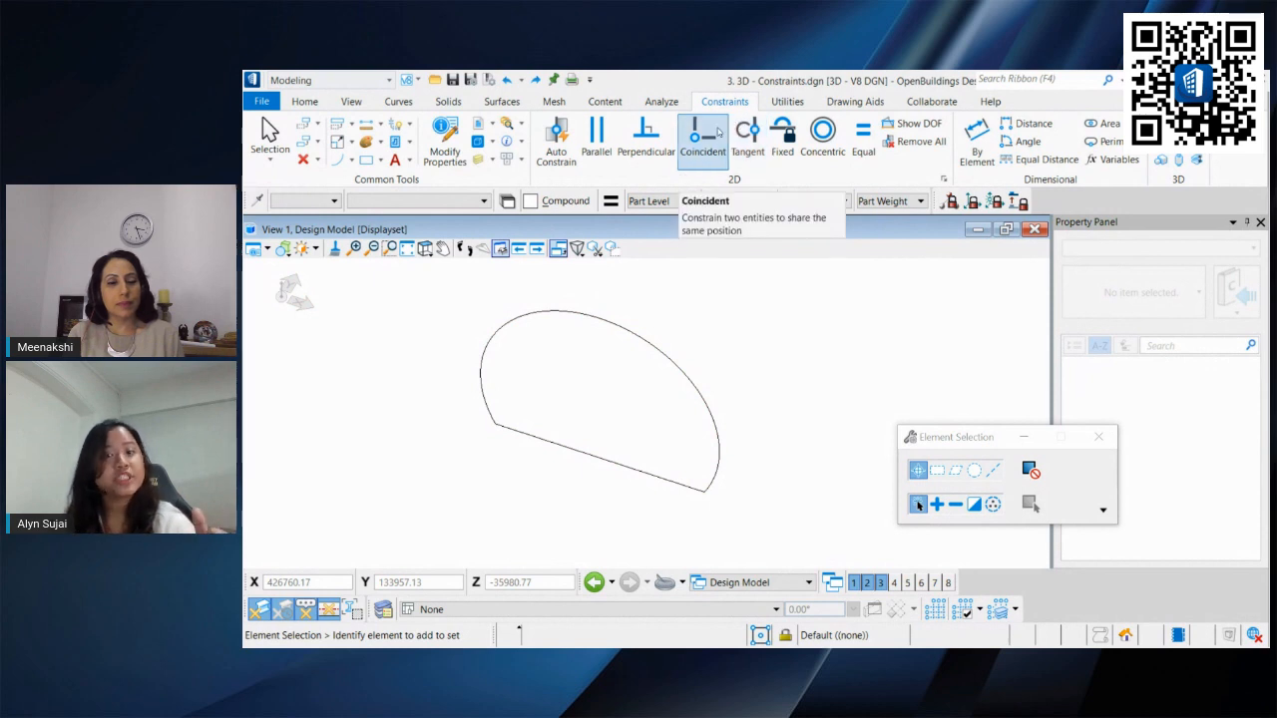
left_click(703, 136)
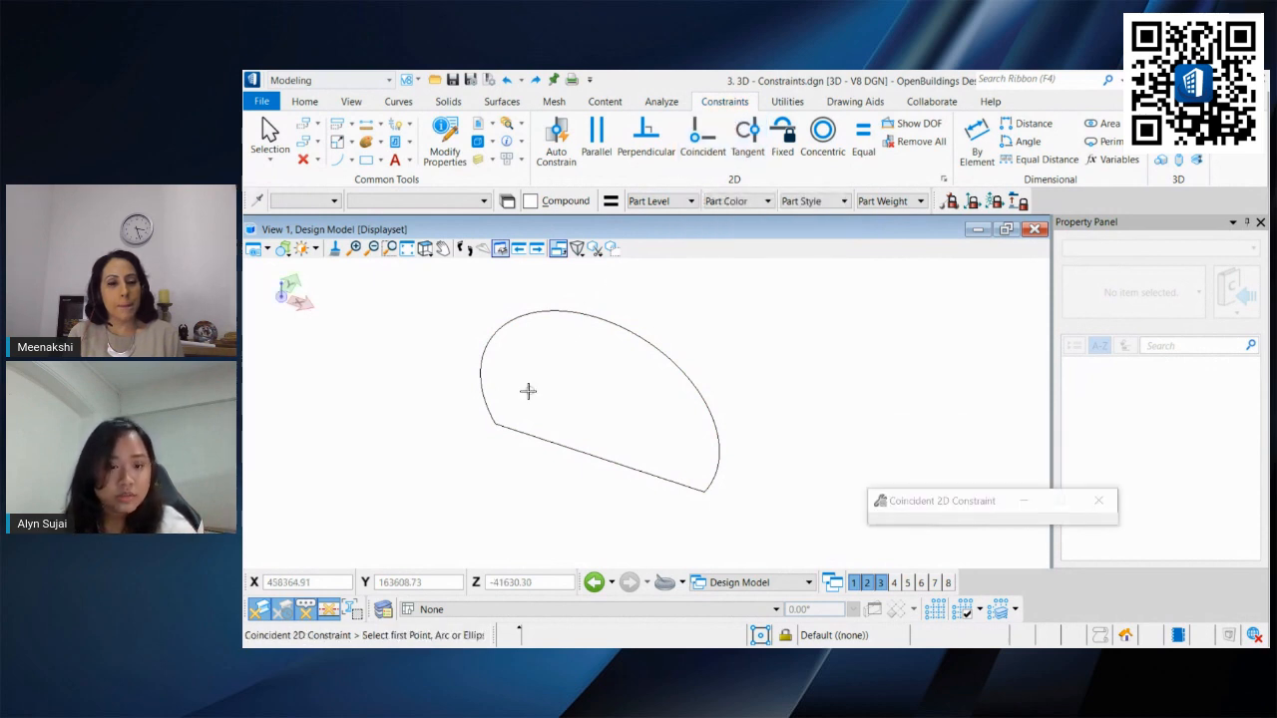
scroll(494, 426, "up", 3)
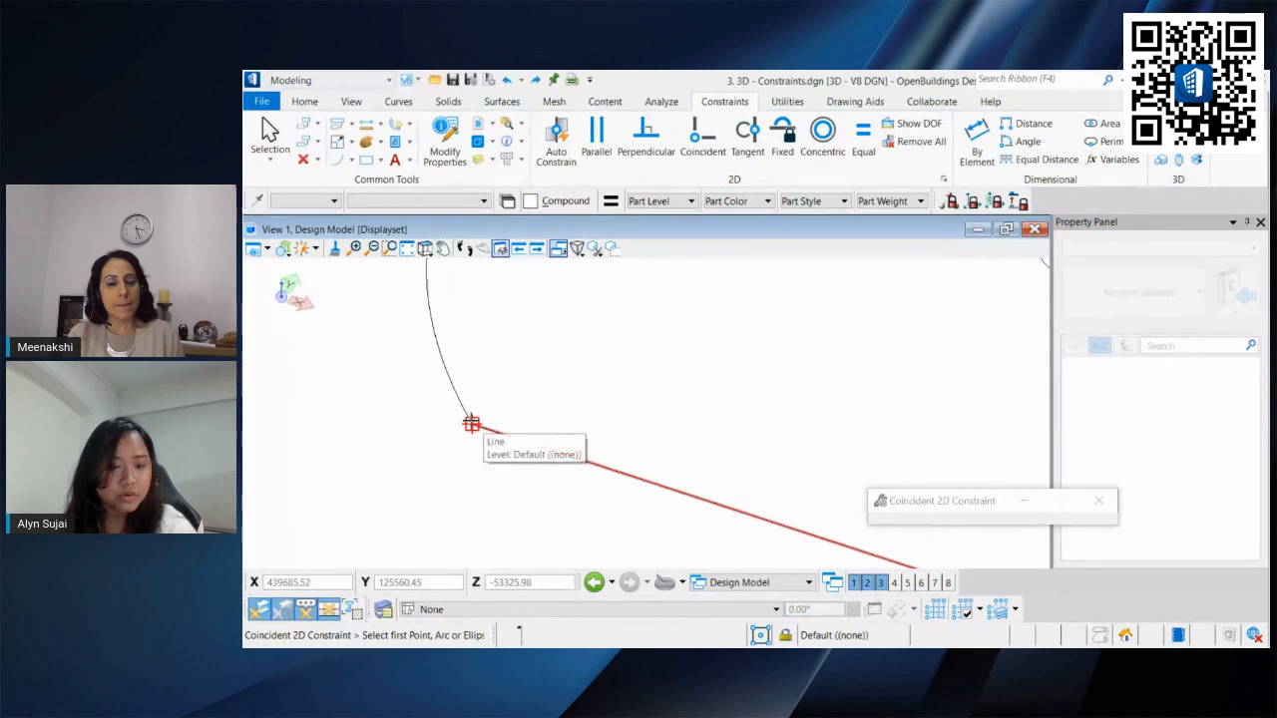
left_click(472, 424)
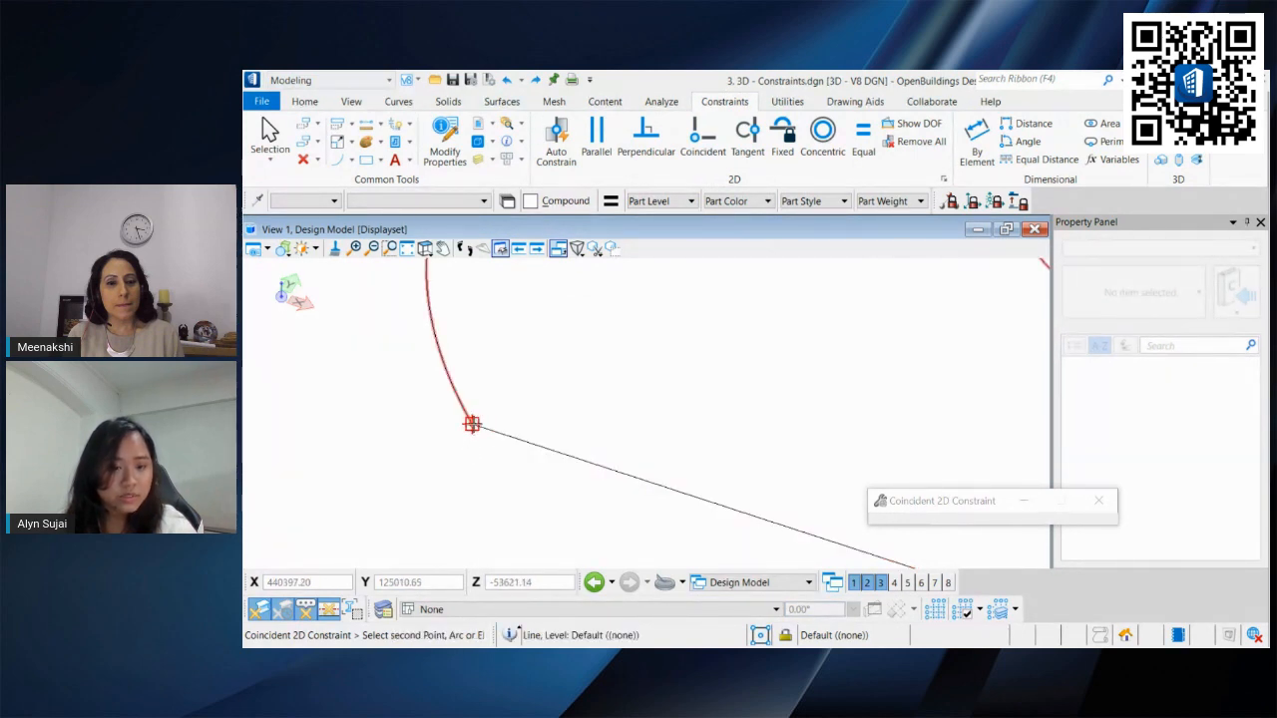
left_click(517, 435)
scroll(547, 435, "down", 3)
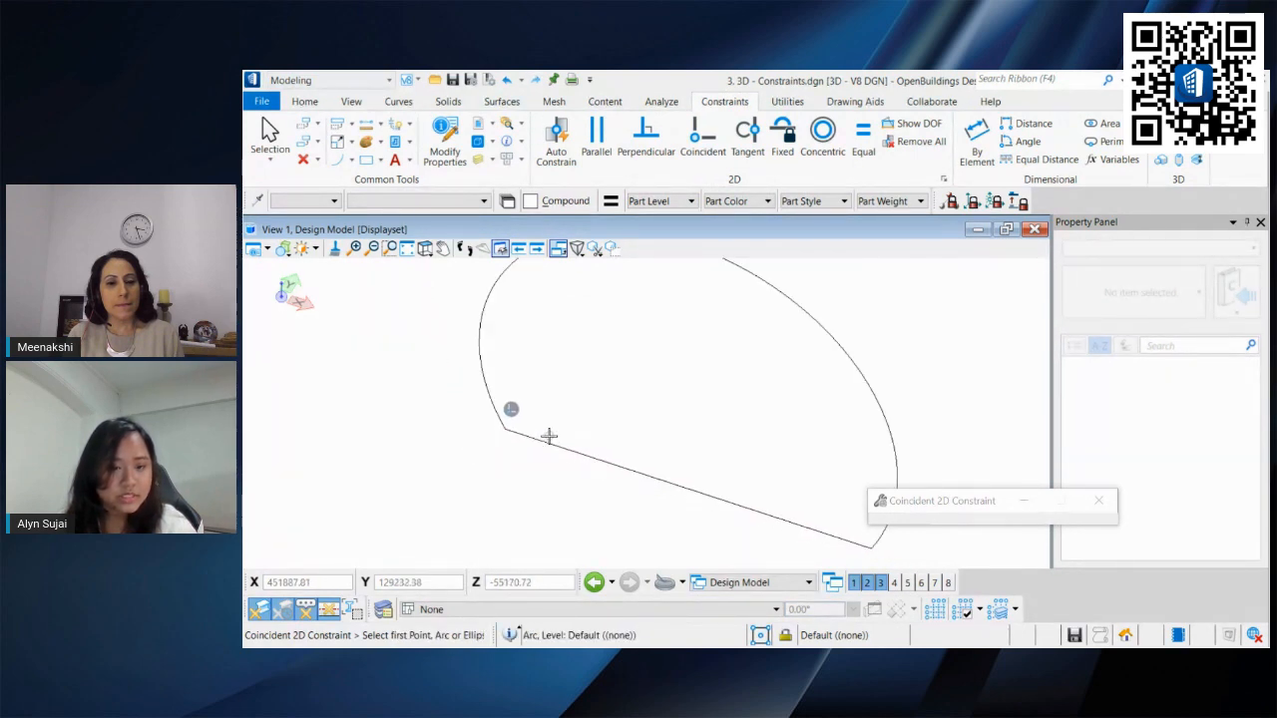
key("Escape")
scroll(547, 436, "down", 3)
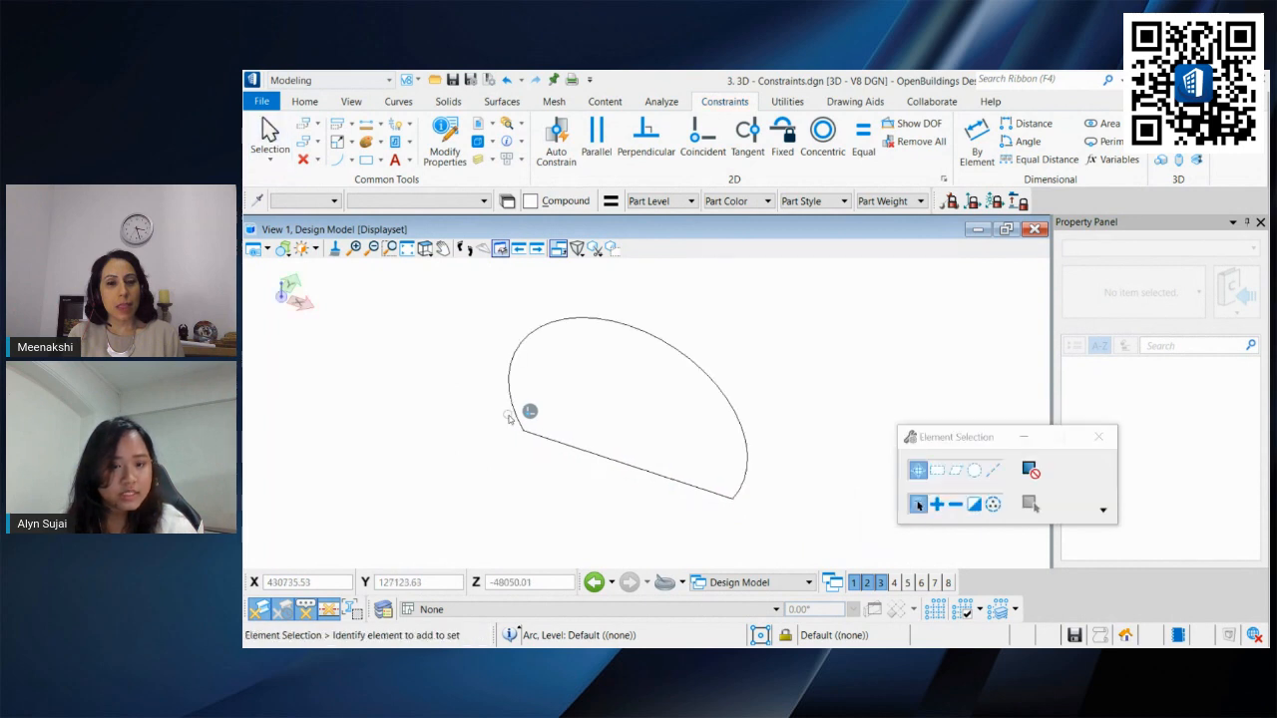
Step: Try dragging the shared left corner to test the constraint, then undo and cancel the drag
left_click(514, 412)
left_click_drag(523, 431, 485, 400)
key("ctrl+z")
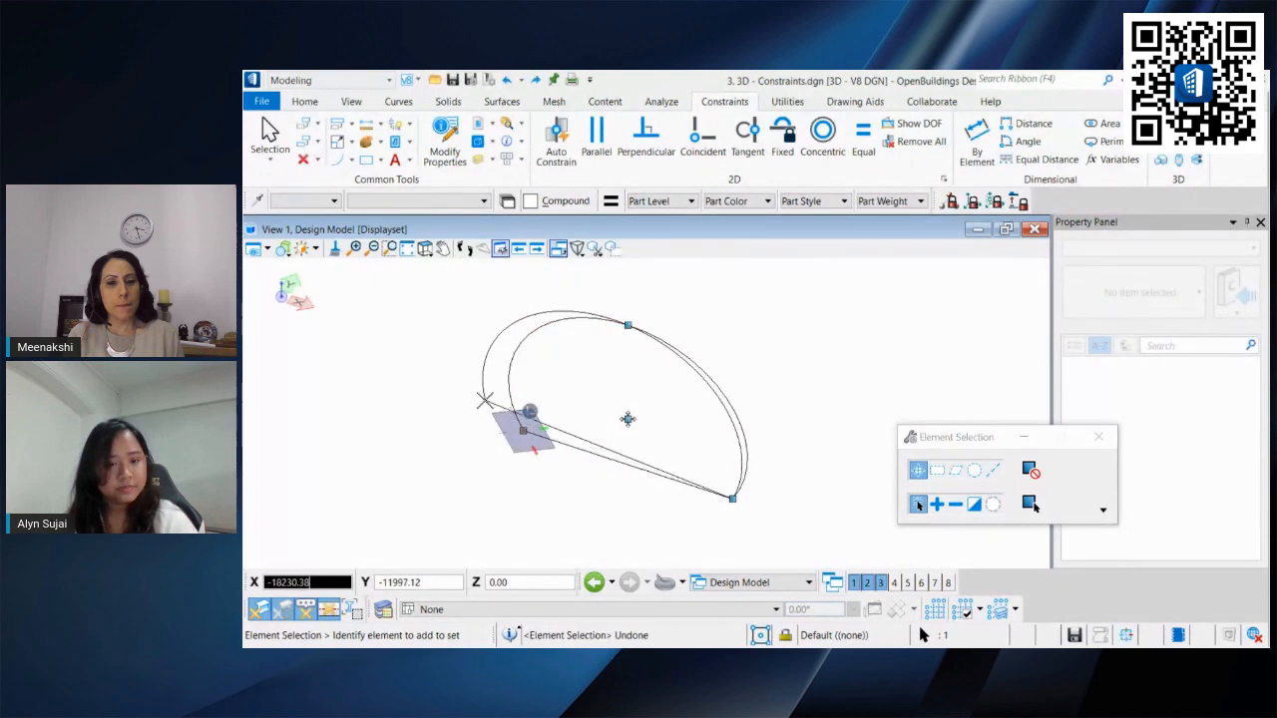
right_click(485, 400)
Step: Apply a Coincident constraint joining the line's end to the arc's end at the right corner
left_click(702, 138)
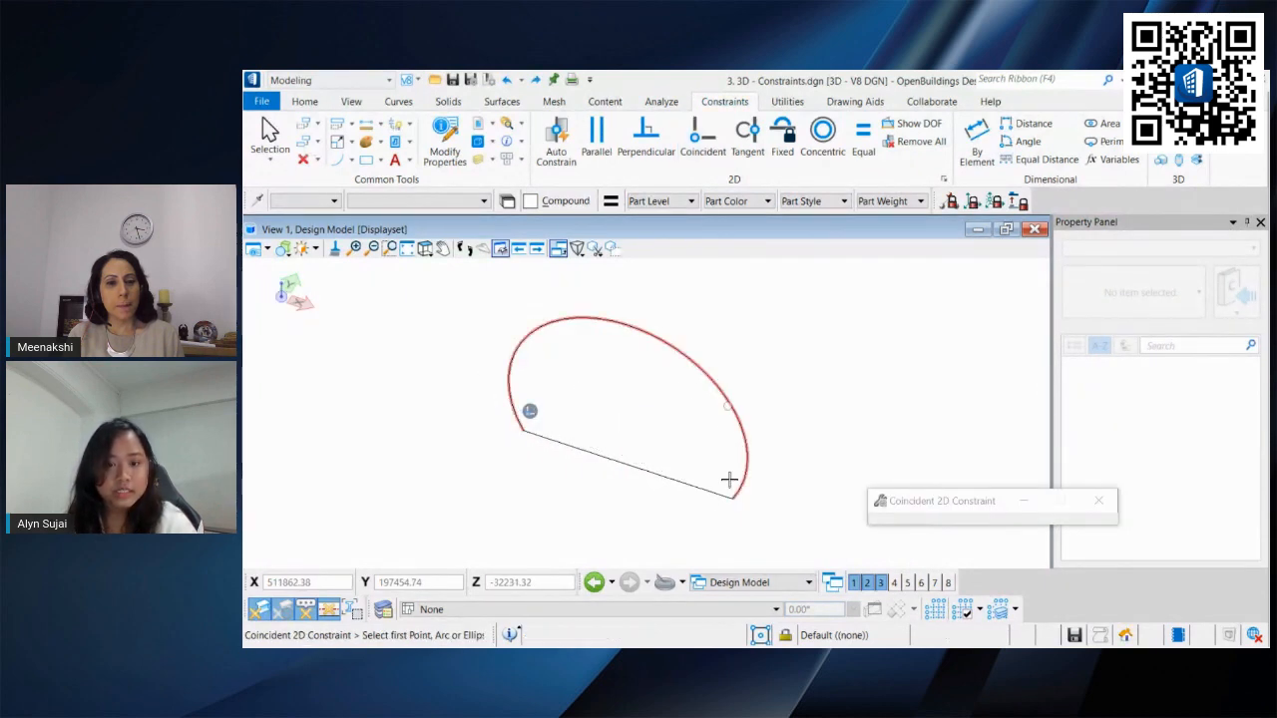
left_click(731, 499)
left_click(733, 496)
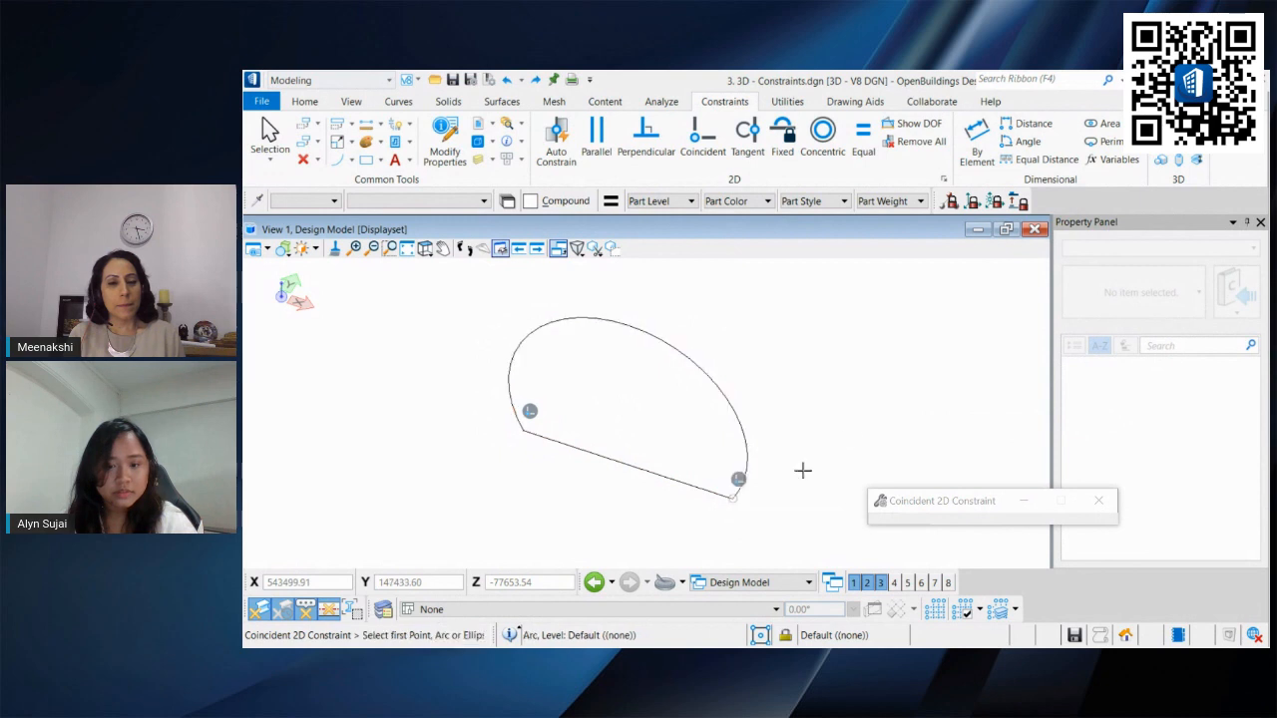
left_click(269, 127)
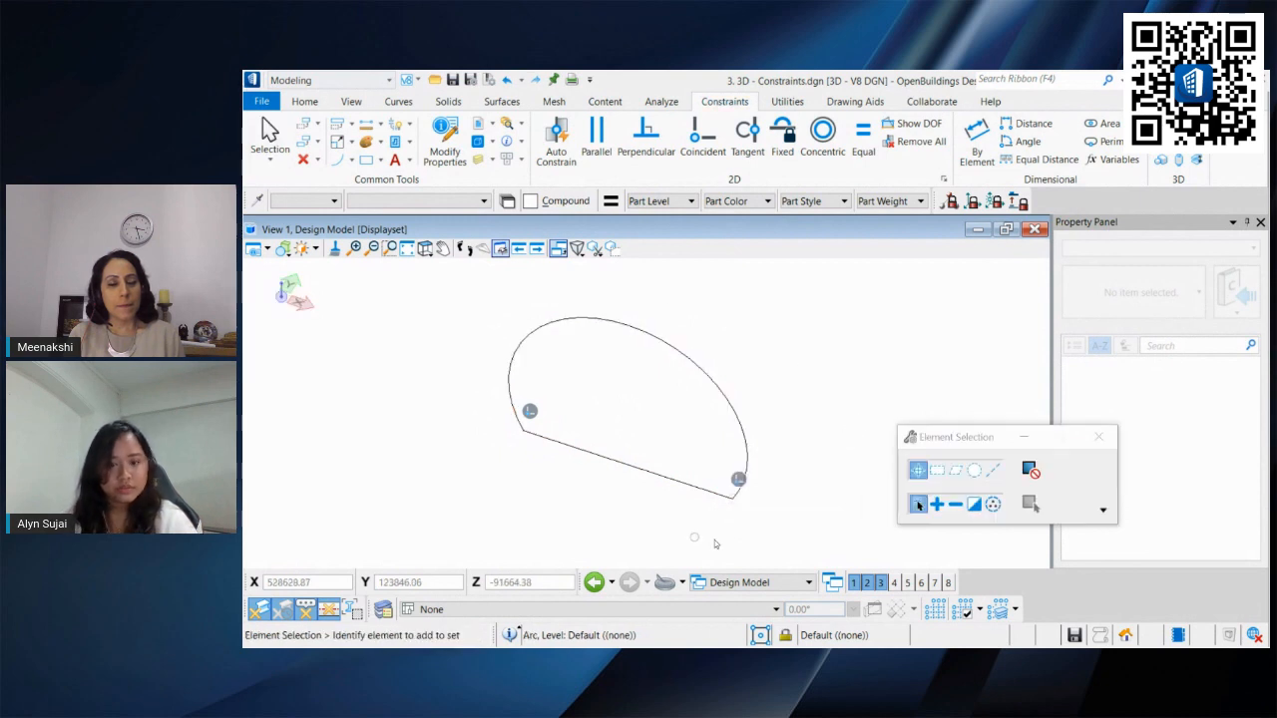
Step: Try dragging the right corner of the shape to test the constraints, then cancel
left_click(737, 491)
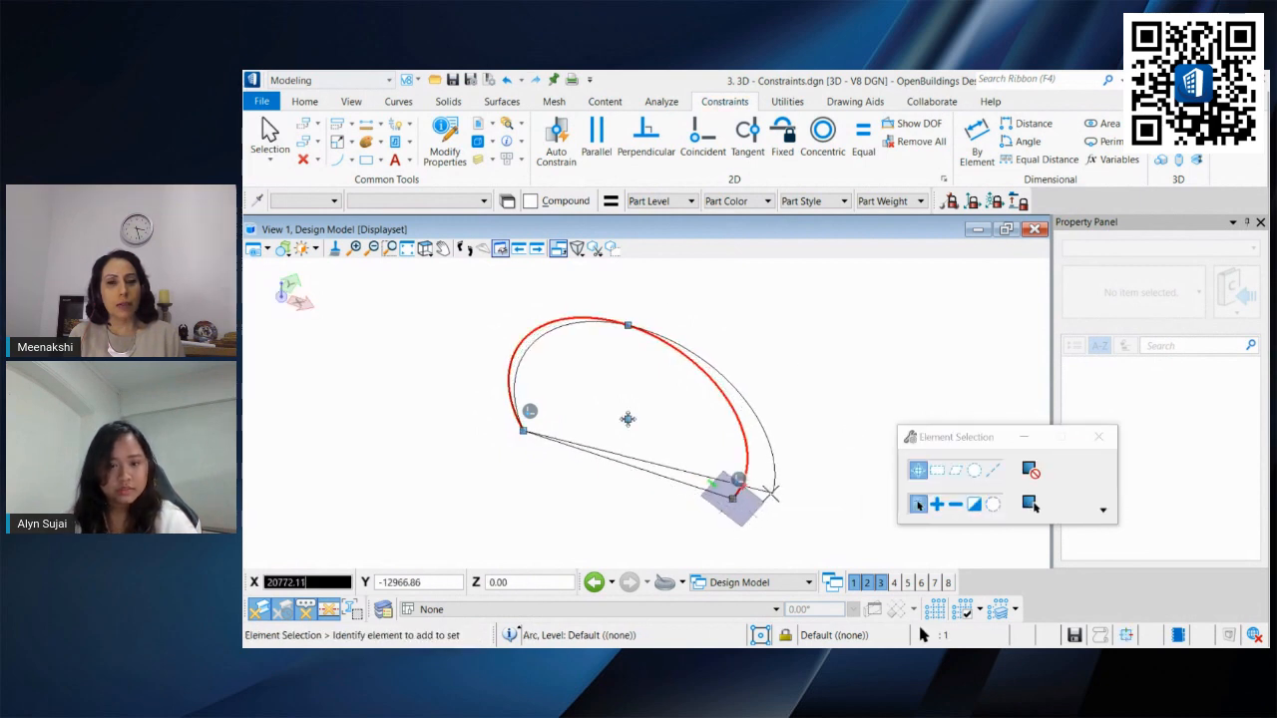
right_click(771, 494)
scroll(678, 504, "down", 2)
middle_click_drag(680, 498, 626, 466, "shift")
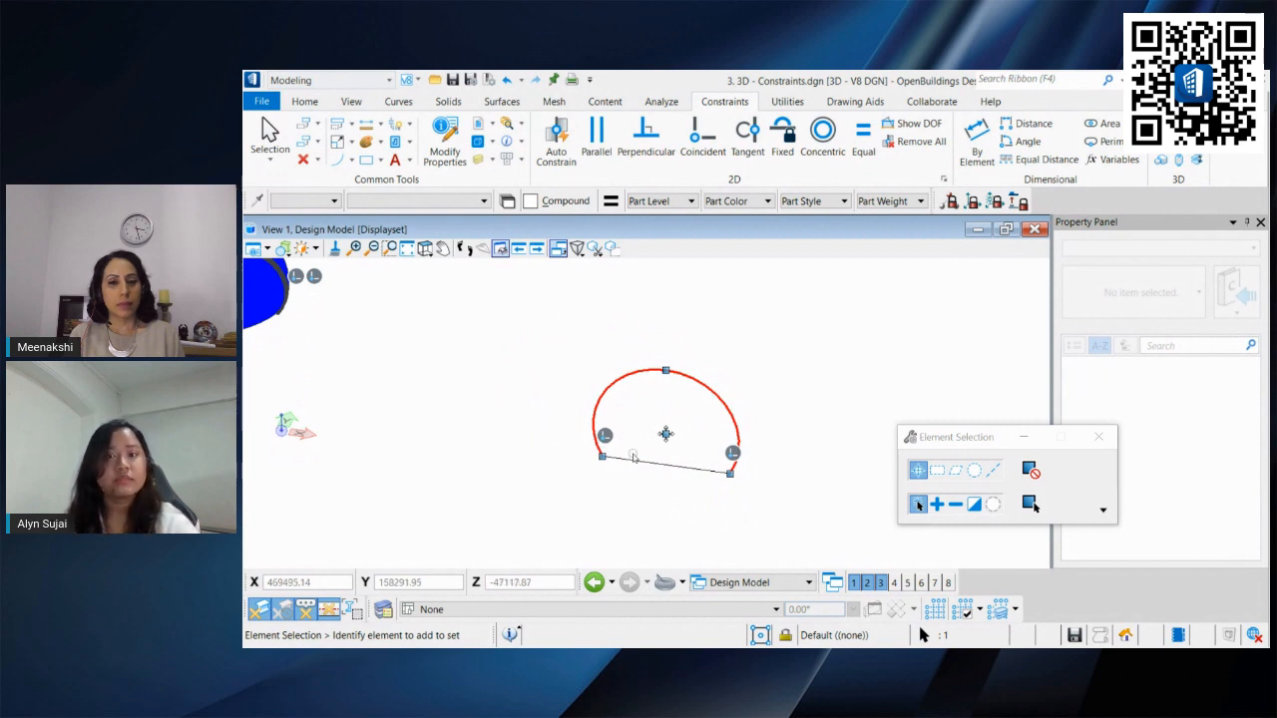
scroll(694, 339, "up", 3)
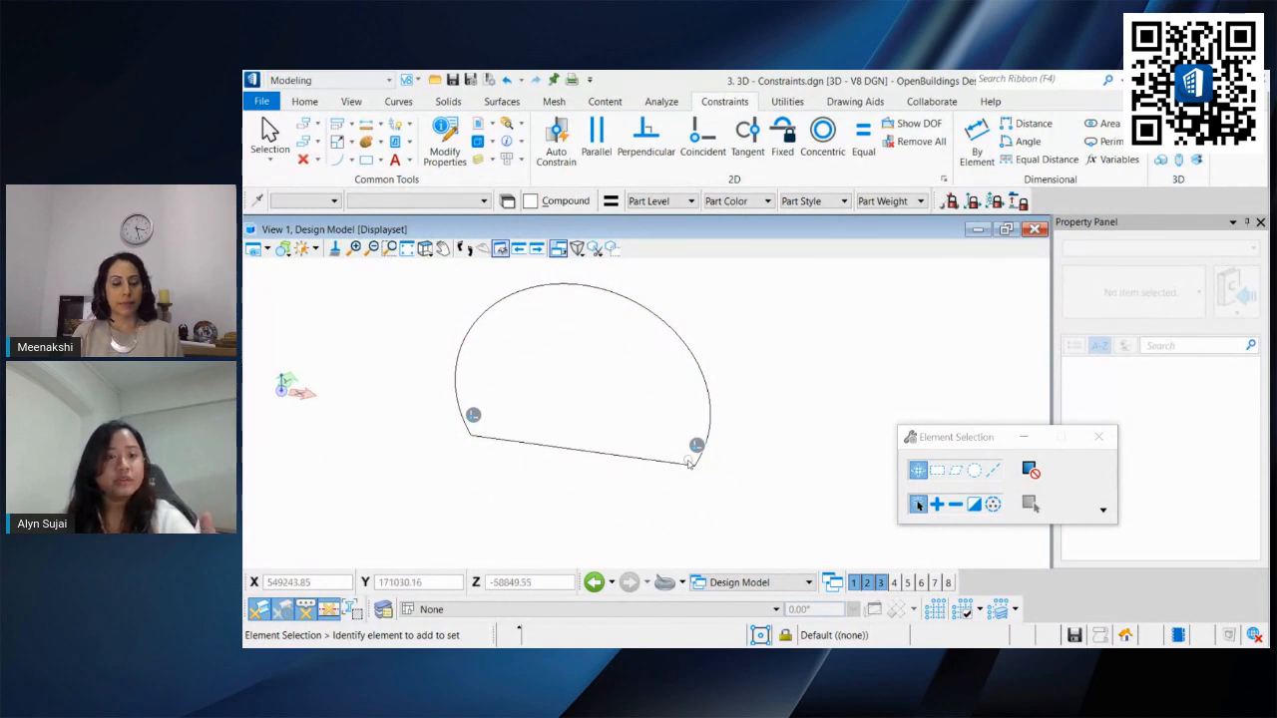
Step: Place a short SmartLine just below the shape's right corner
left_click(351, 164)
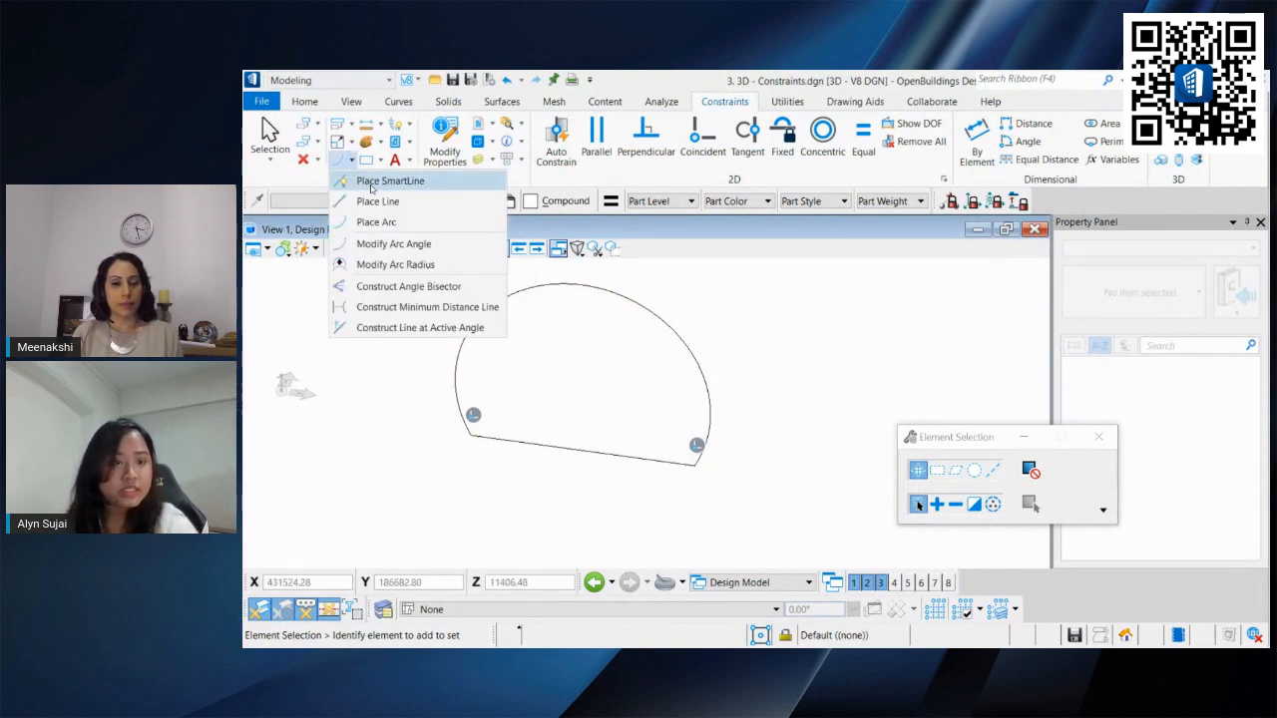
left_click(373, 185)
left_click(704, 492)
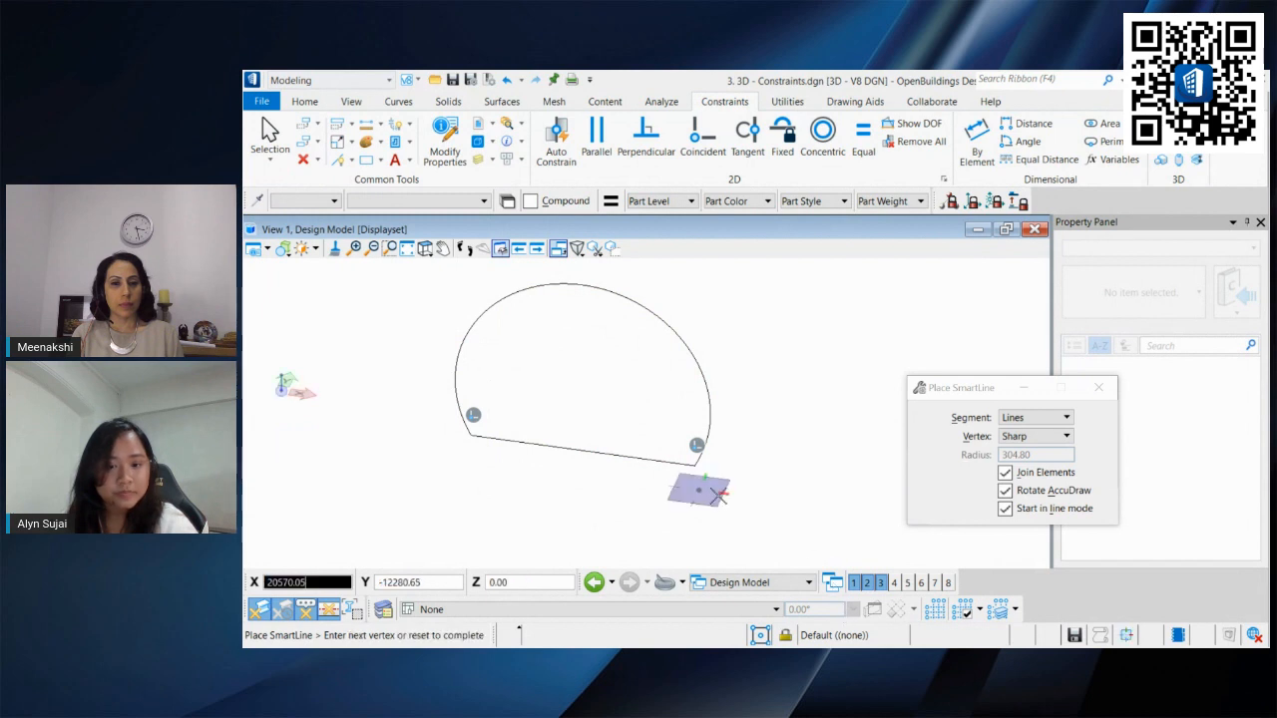
left_click(723, 496)
right_click(750, 521)
scroll(707, 490, "up", 3)
middle_click_drag(705, 490, 701, 461)
middle_click_drag(701, 474, 712, 462, "shift")
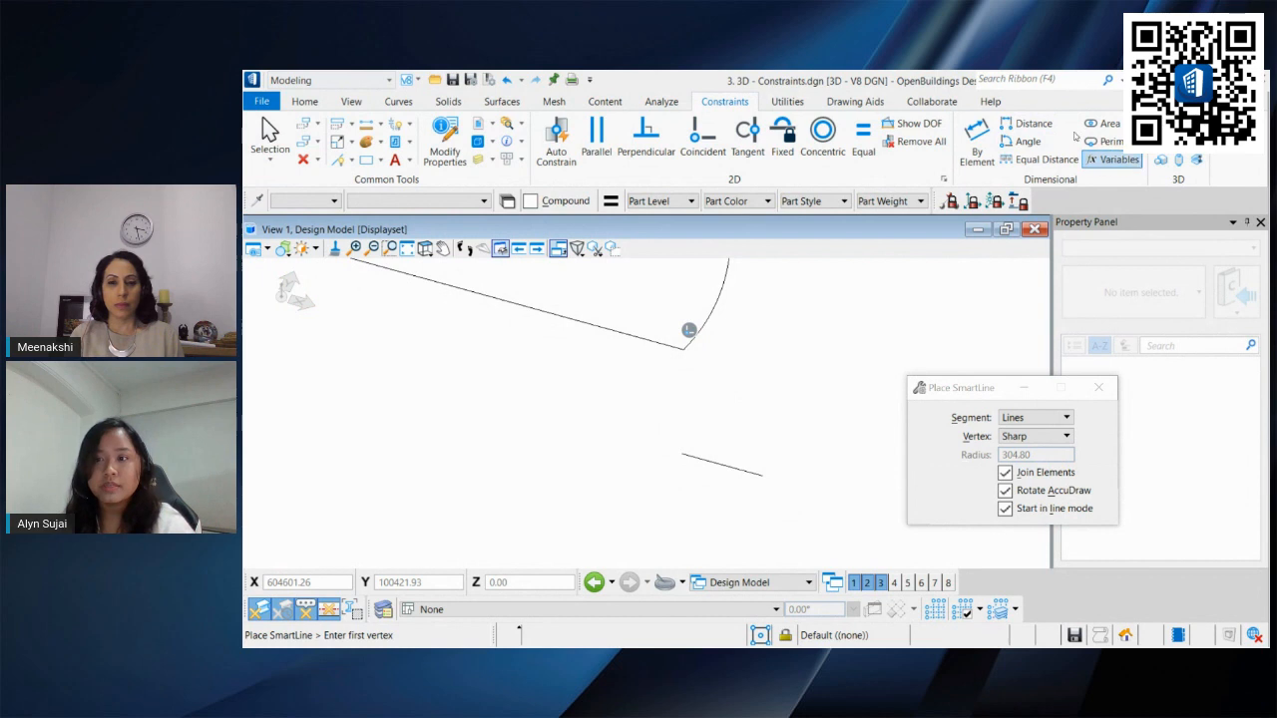
Step: Apply a By Element dimension constraint to the short line, driven by the Arc_Thickness variable
left_click(1114, 159)
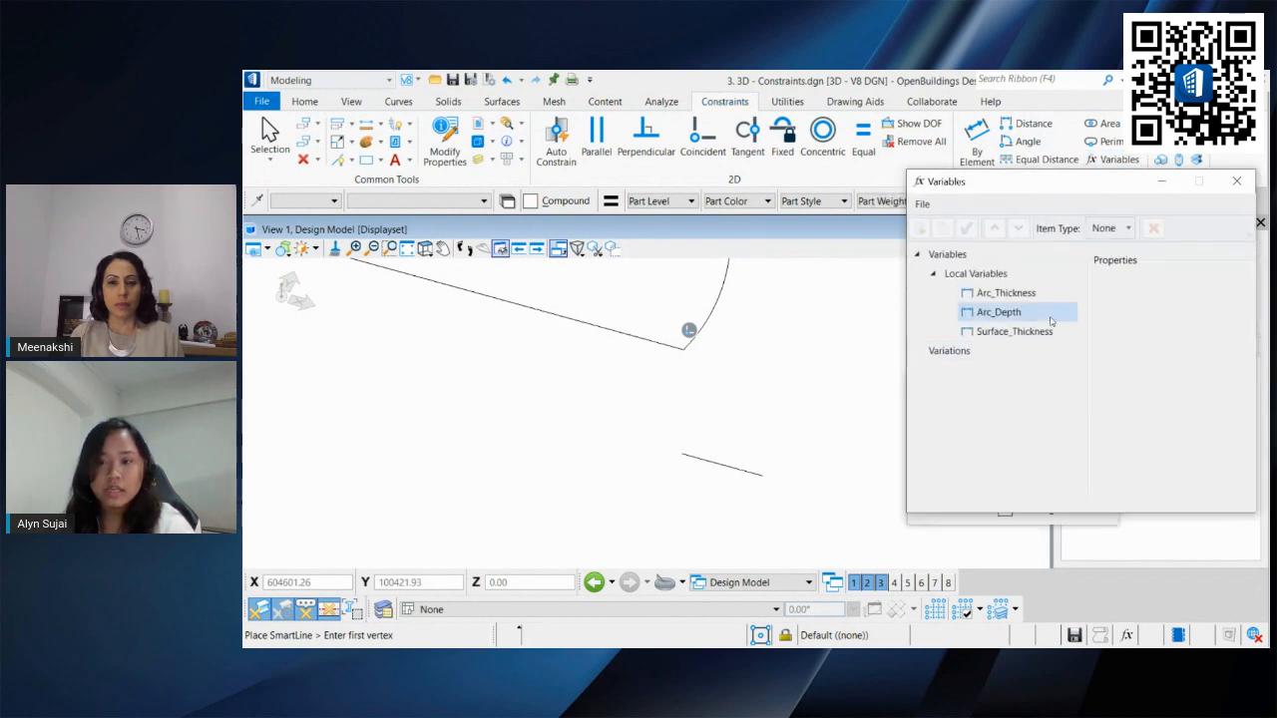
left_click(986, 295)
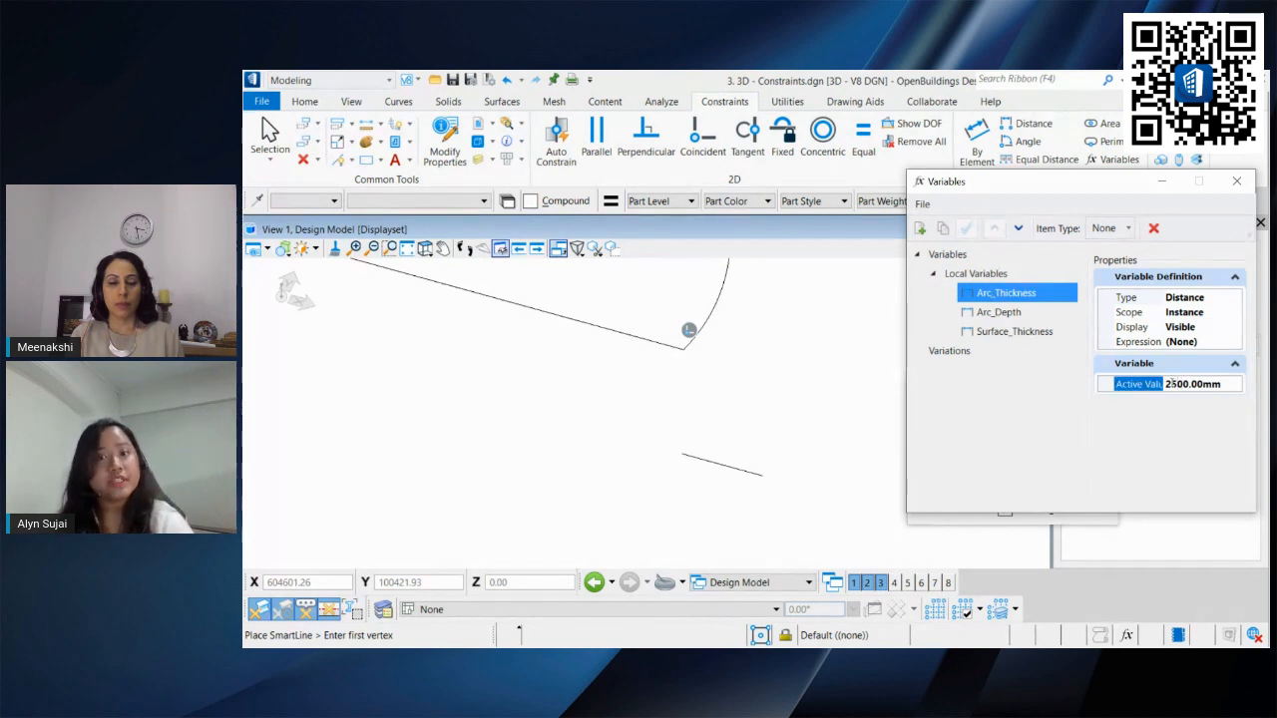
left_click_drag(998, 182, 994, 216)
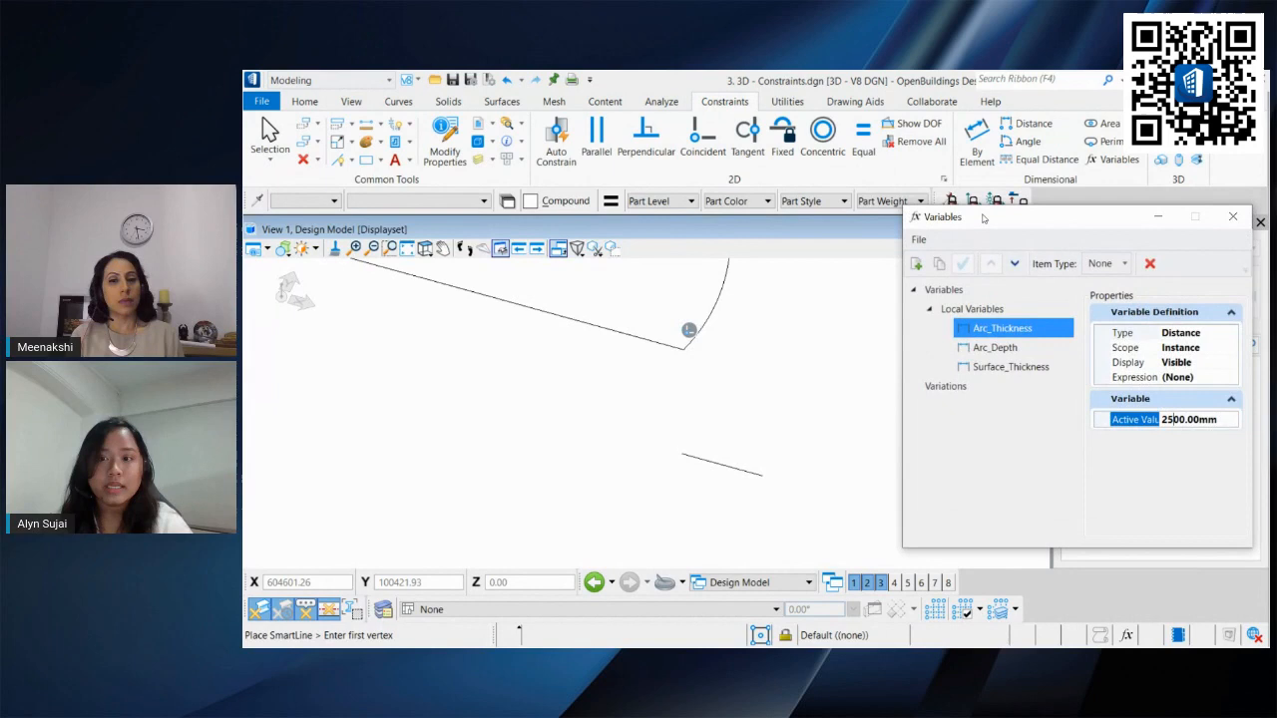
left_click(974, 148)
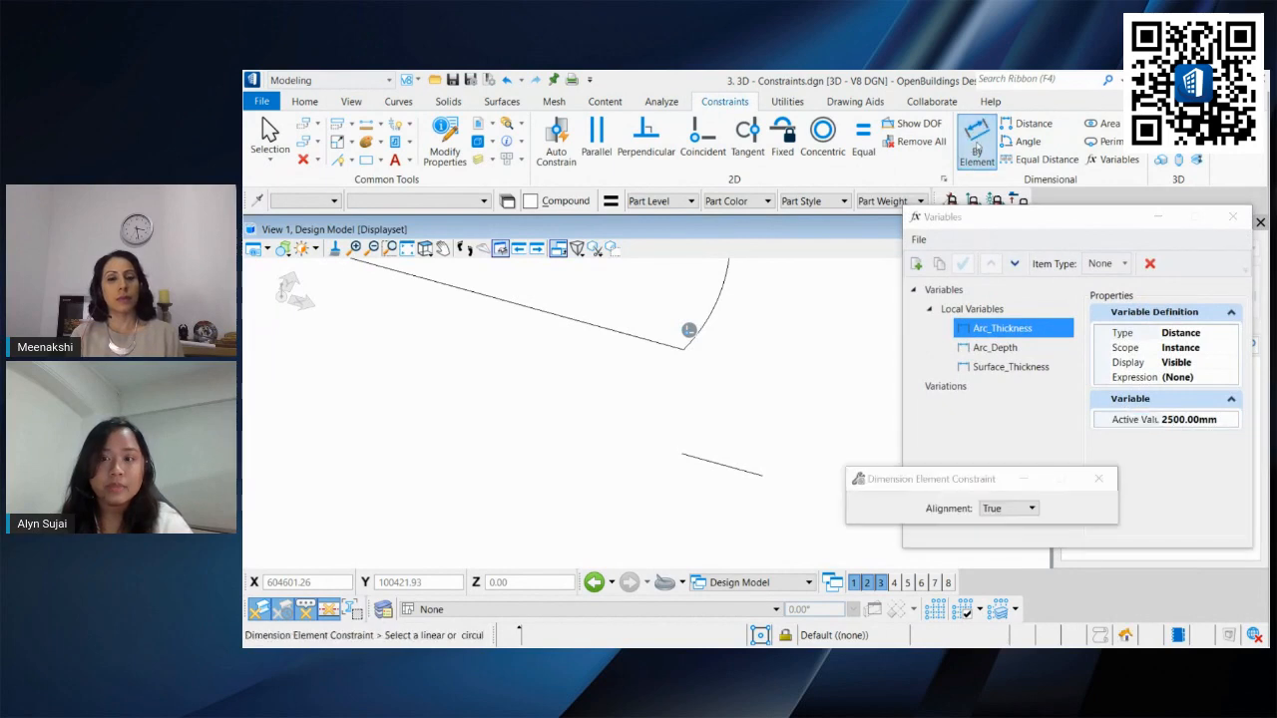
left_click(740, 457)
left_click(781, 504)
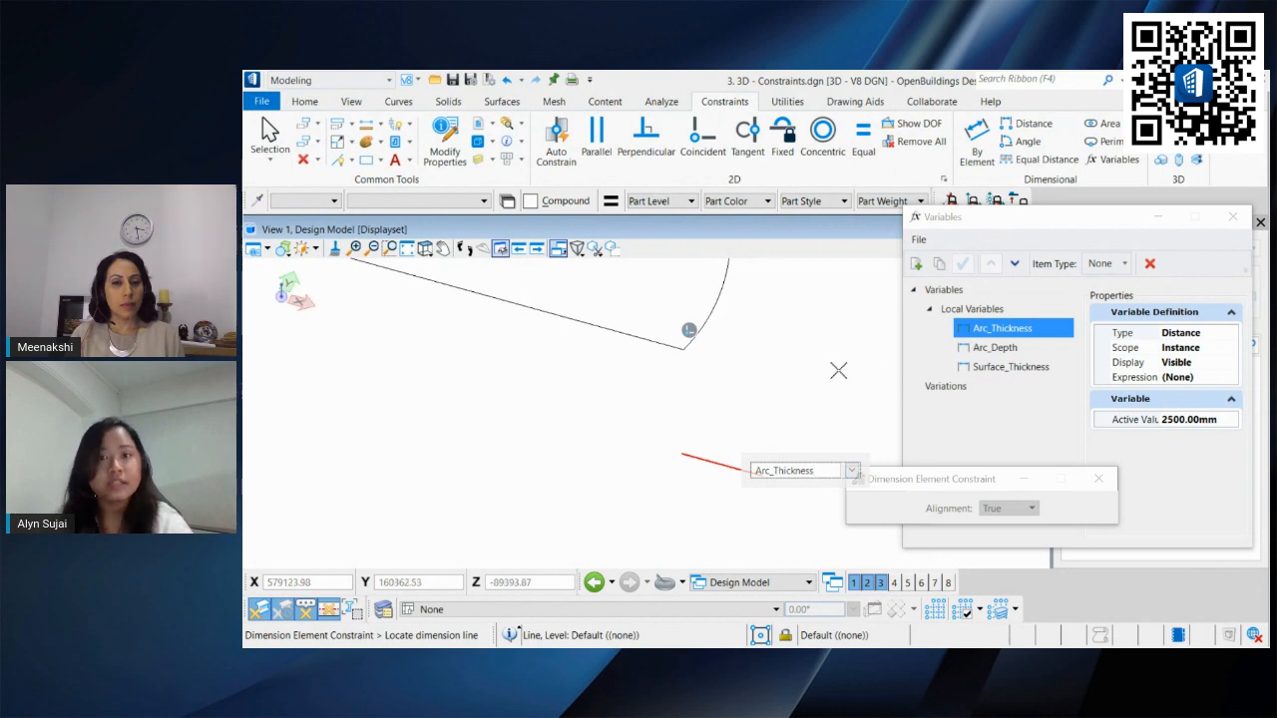
left_click(841, 372)
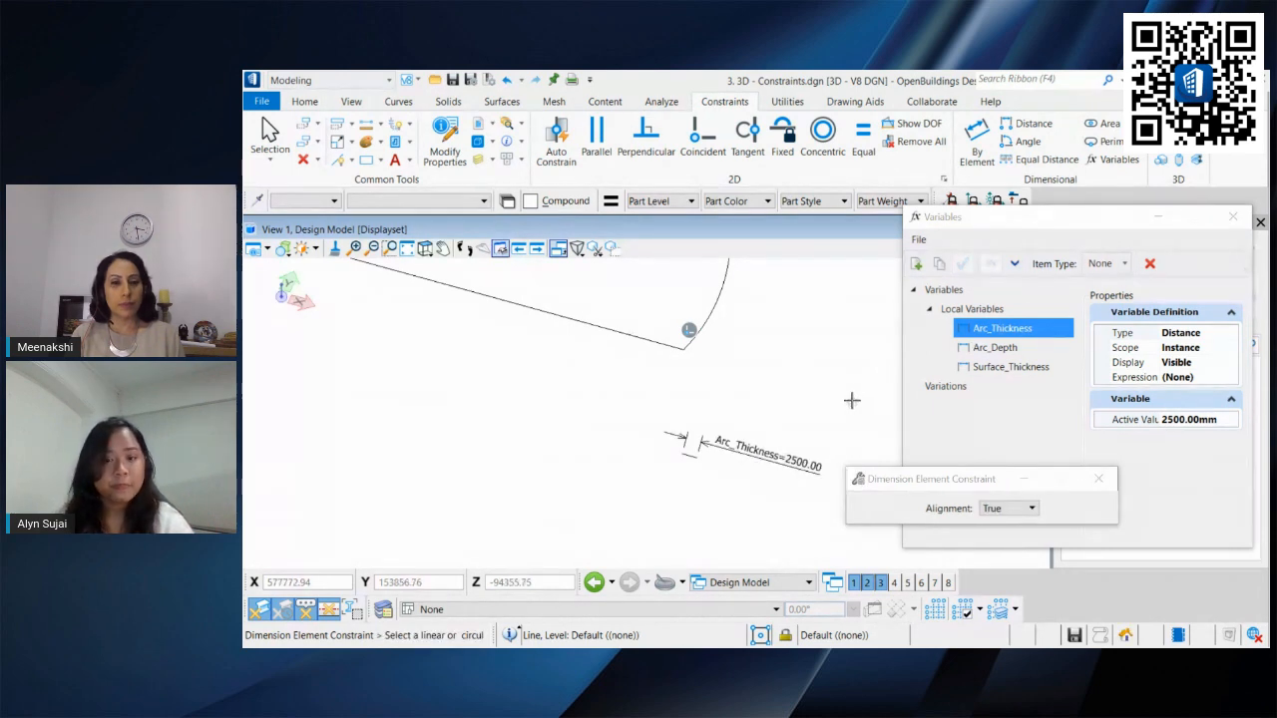
Step: Move the short line so its start sits at the shape's right corner
left_click(270, 130)
left_click(304, 124)
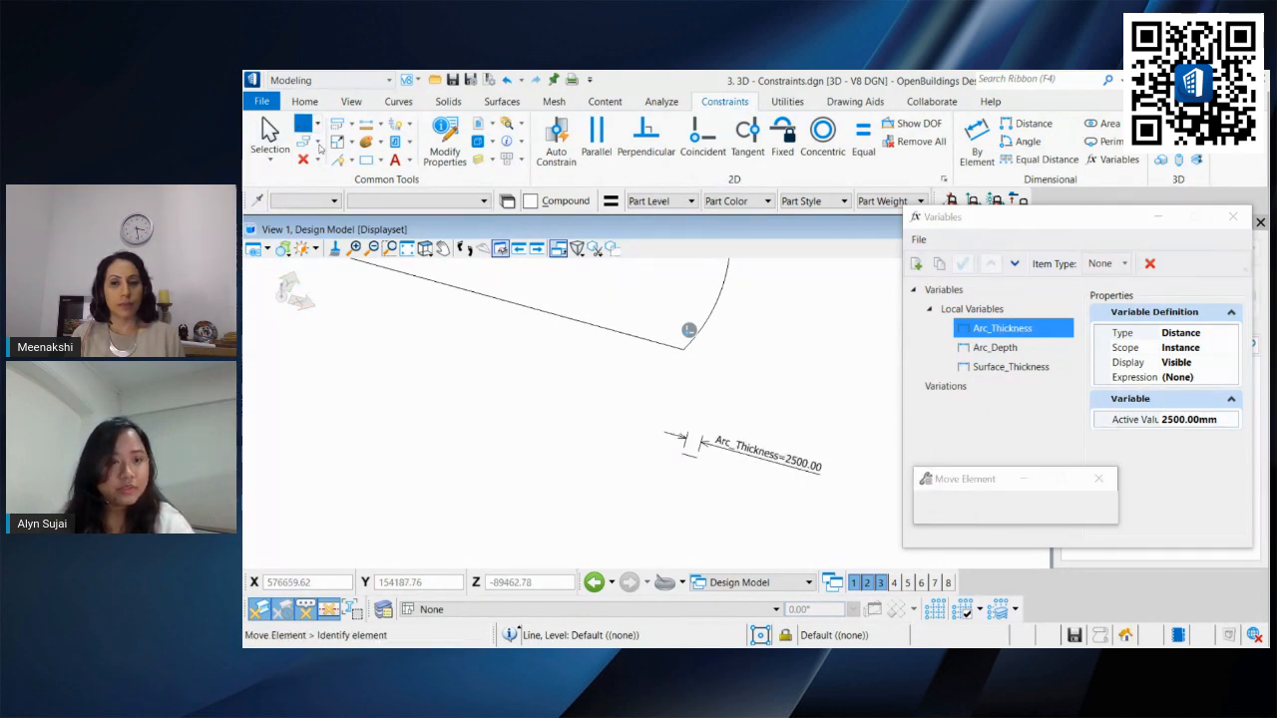
left_click(679, 445)
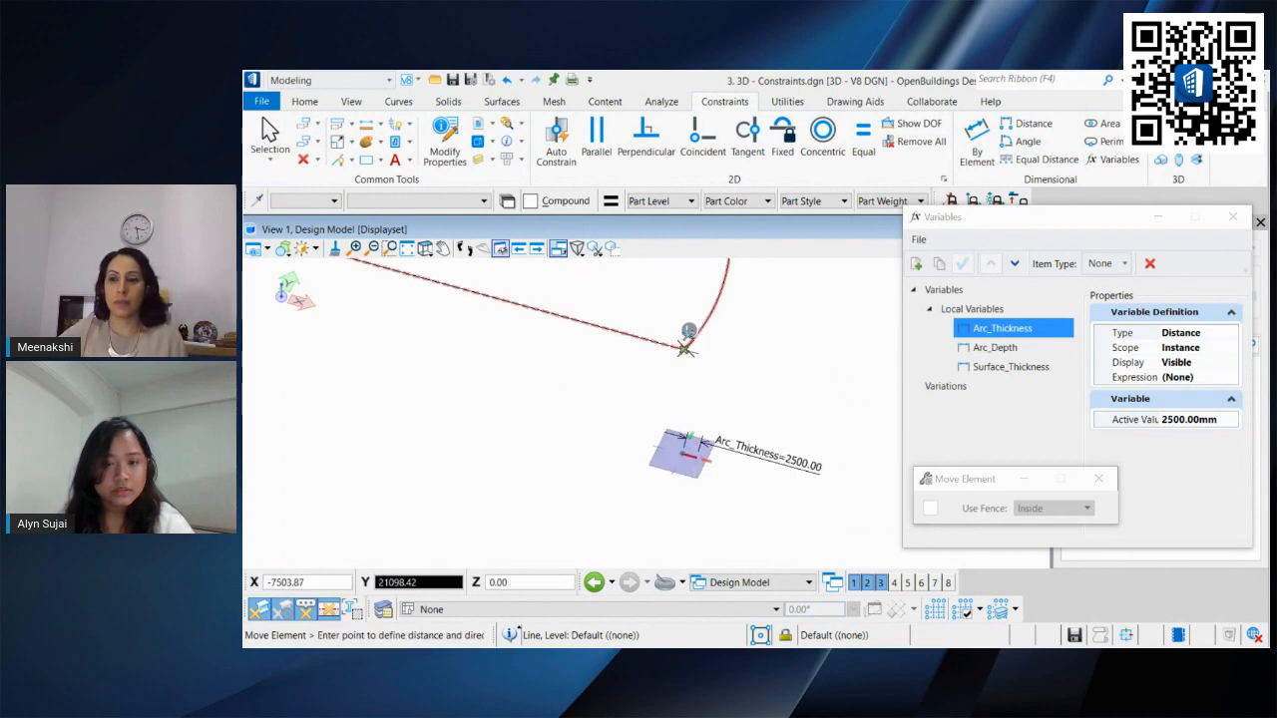
left_click(685, 347)
scroll(688, 365, "up", 2)
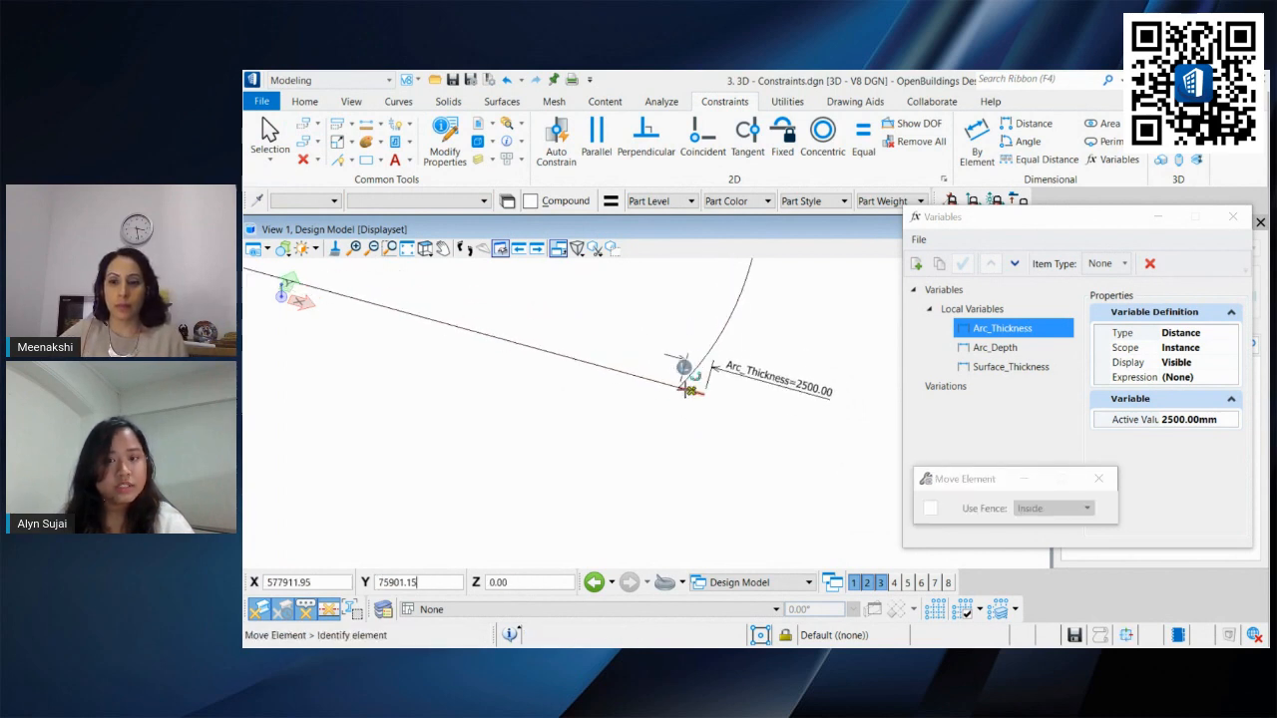
Step: Apply a Coincident constraint joining the short line's start to the shape's right corner
left_click(702, 137)
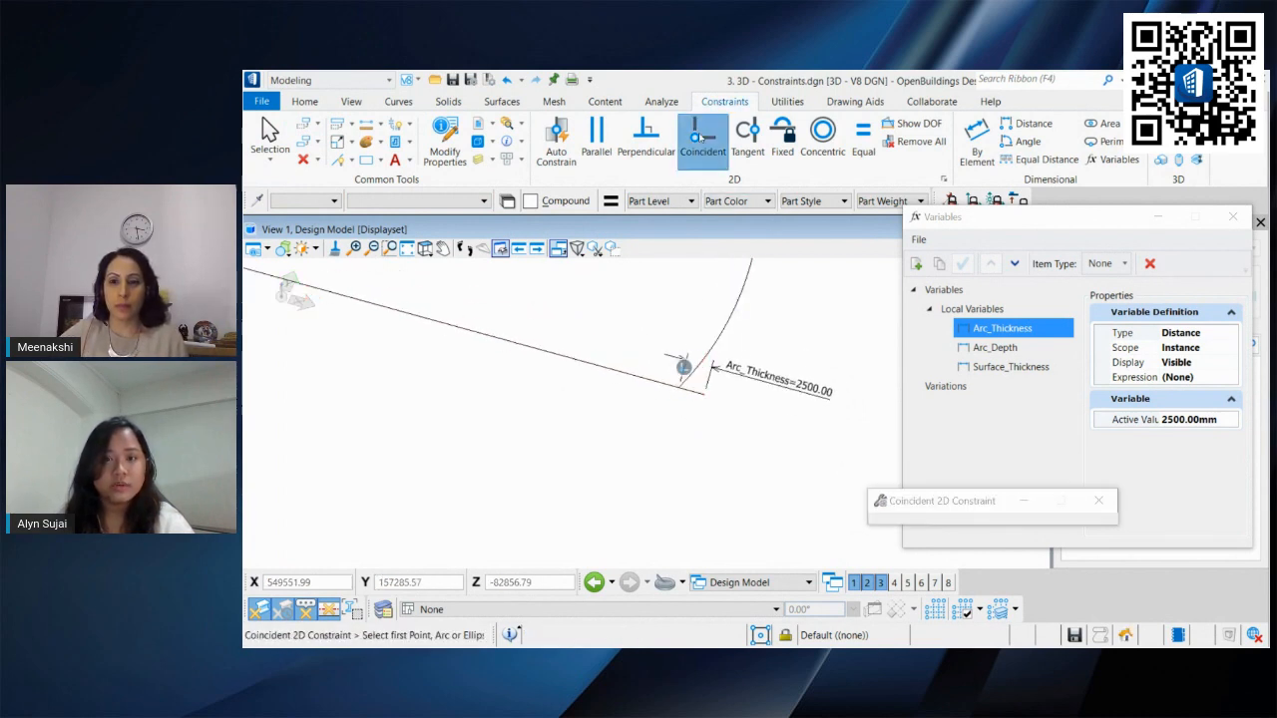
left_click(680, 390)
left_click(680, 389)
left_click(705, 483)
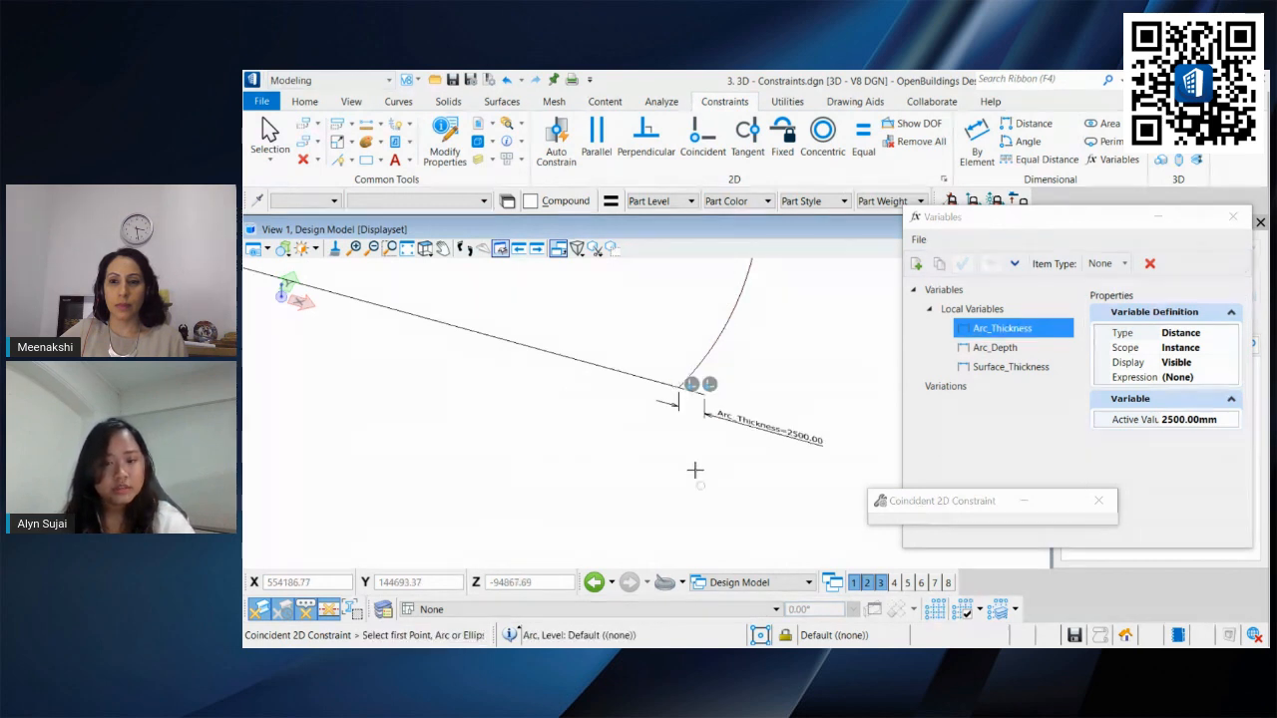
left_click(285, 136)
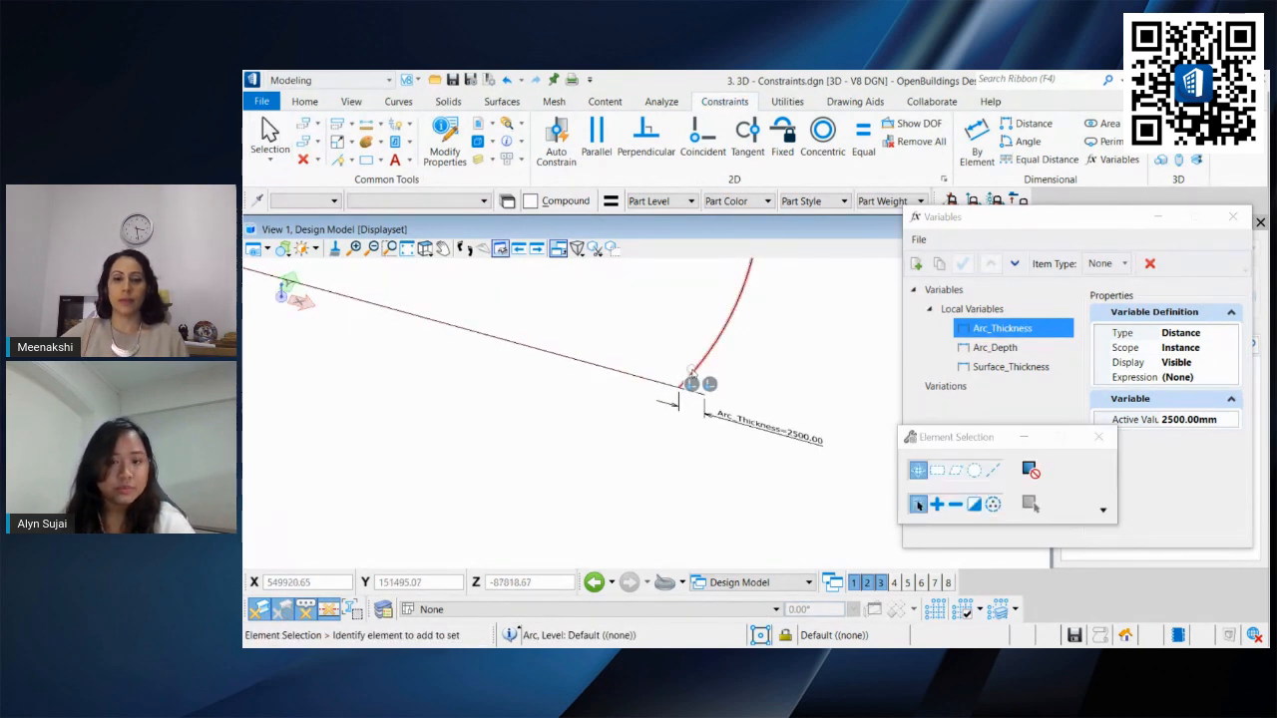
Step: Try stretching the arc's end at the right corner, then undo the attempt
left_click(678, 391)
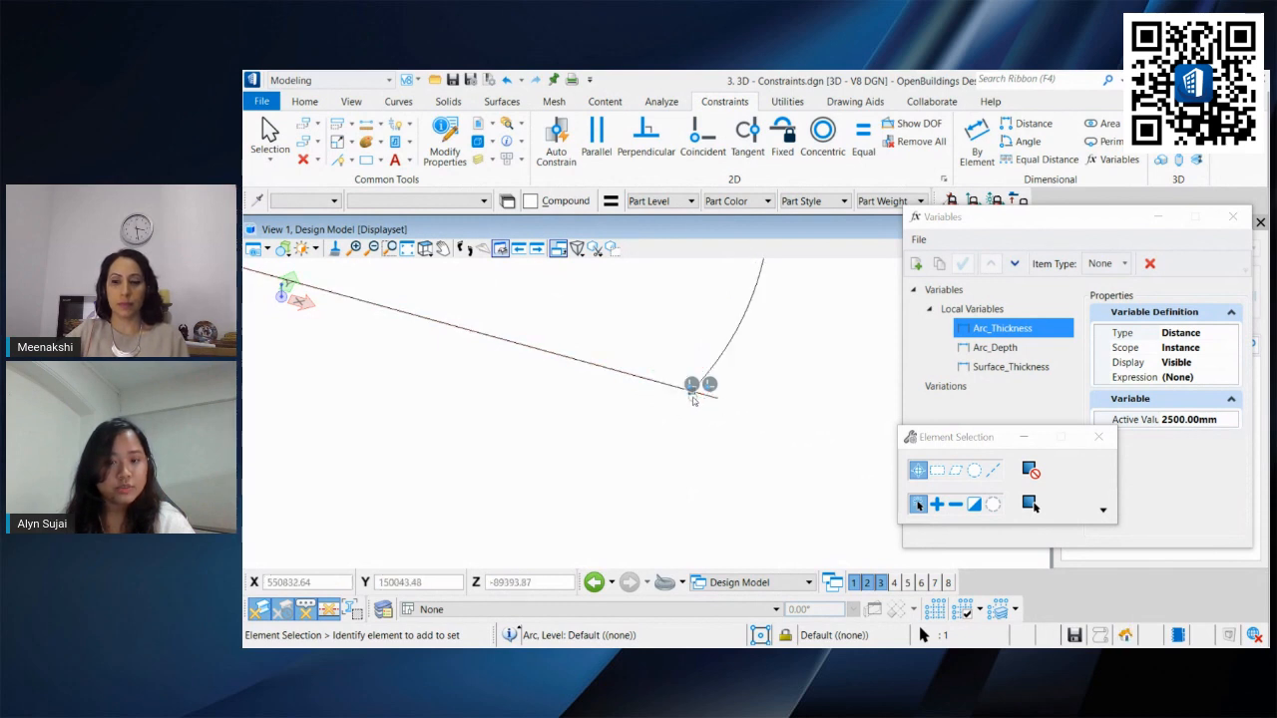
left_click(694, 397)
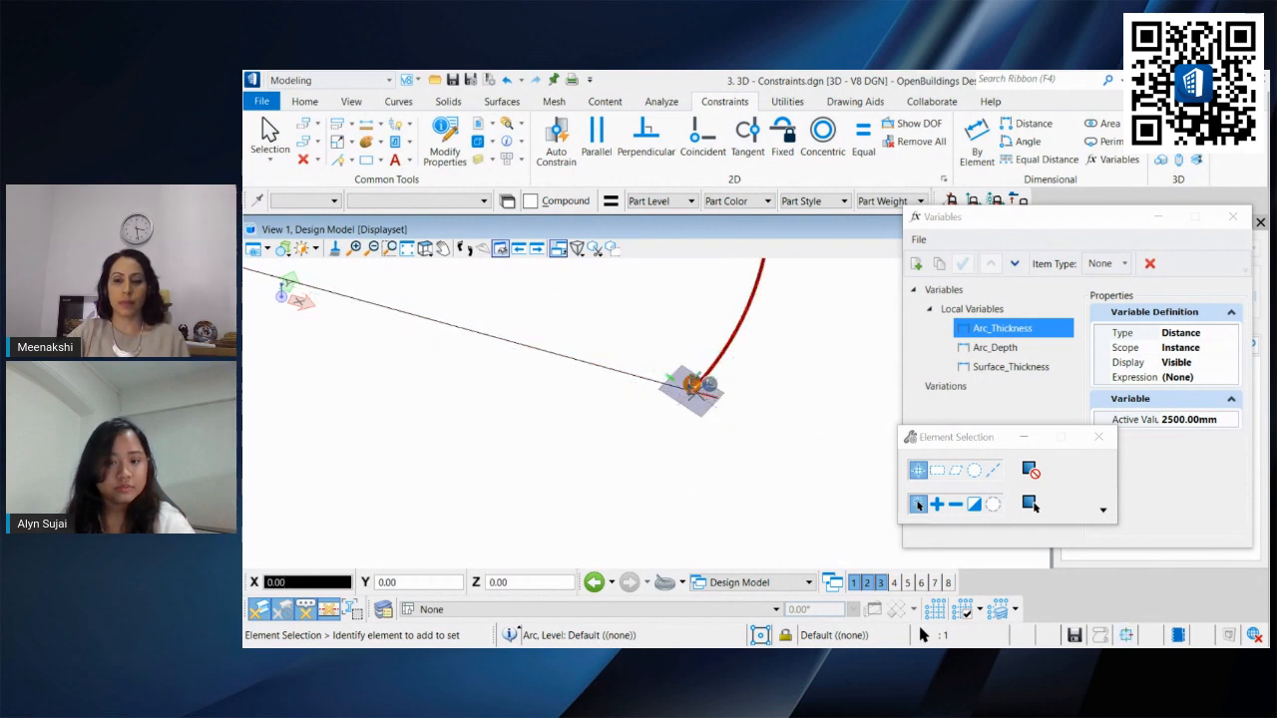
left_click(750, 408)
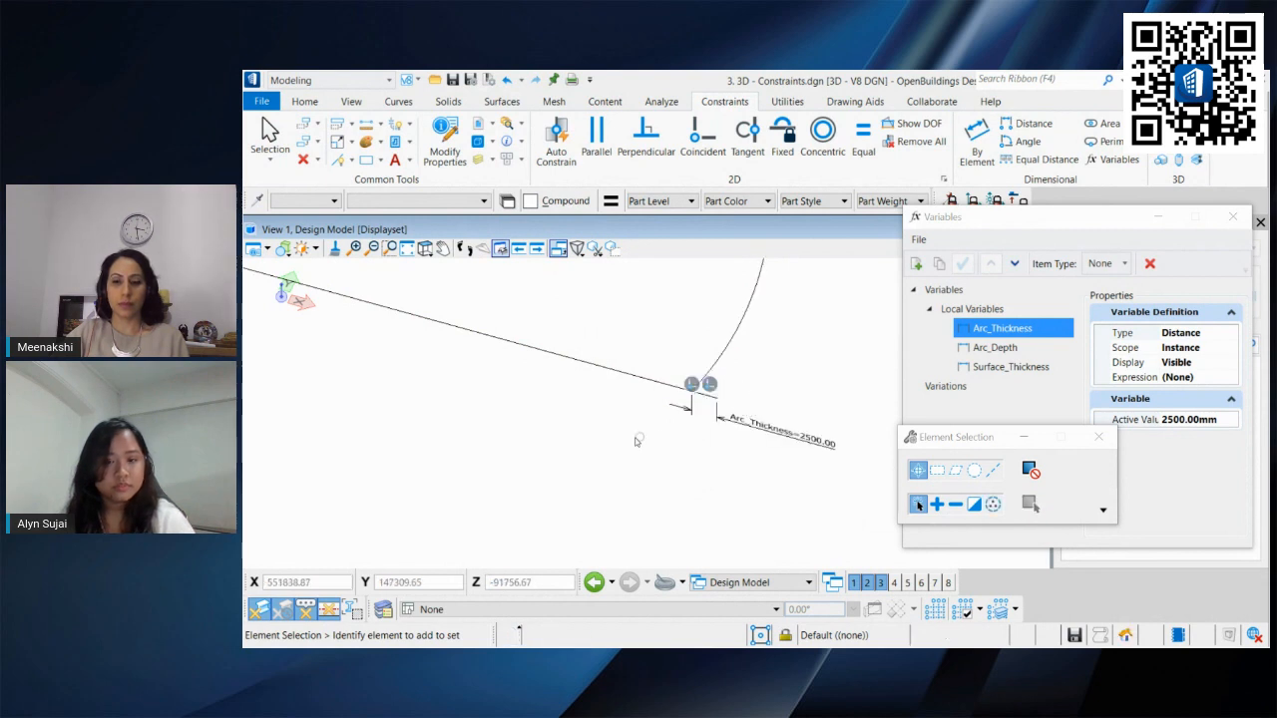
key("ctrl+z")
key("ctrl+z")
key("ctrl+z")
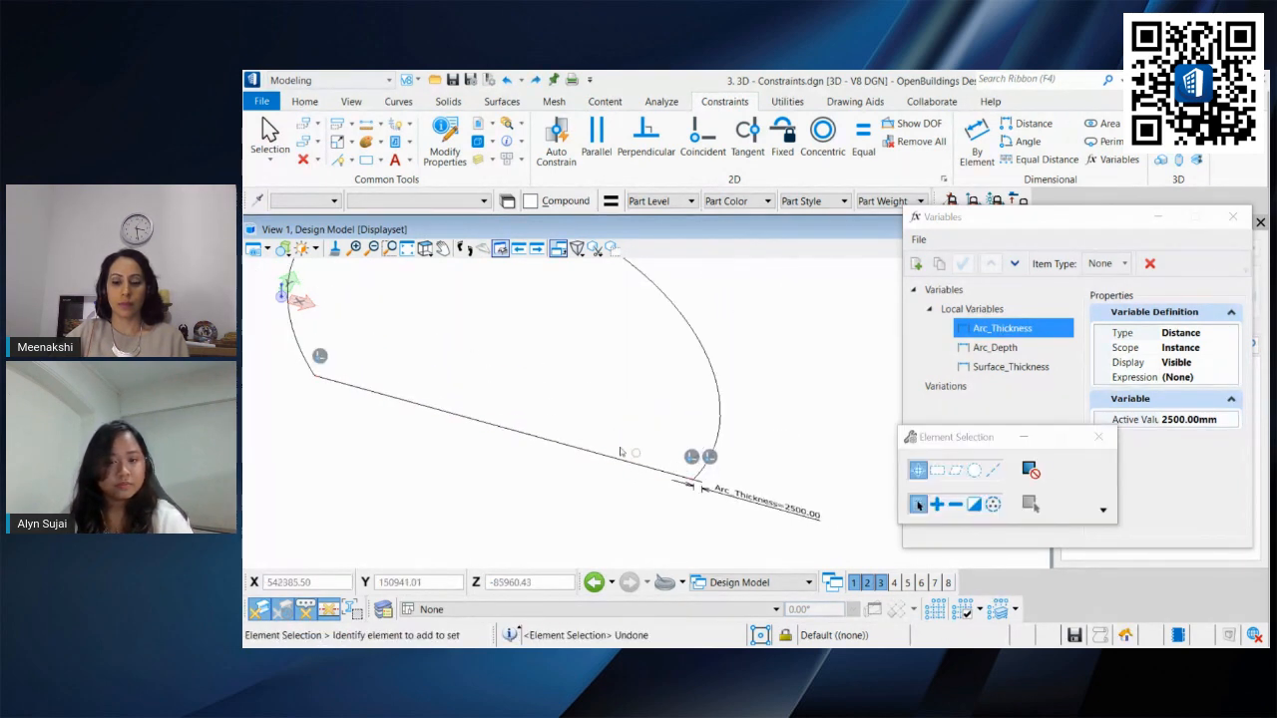
key("ctrl+z")
middle_click_drag(602, 441, 558, 399, "shift")
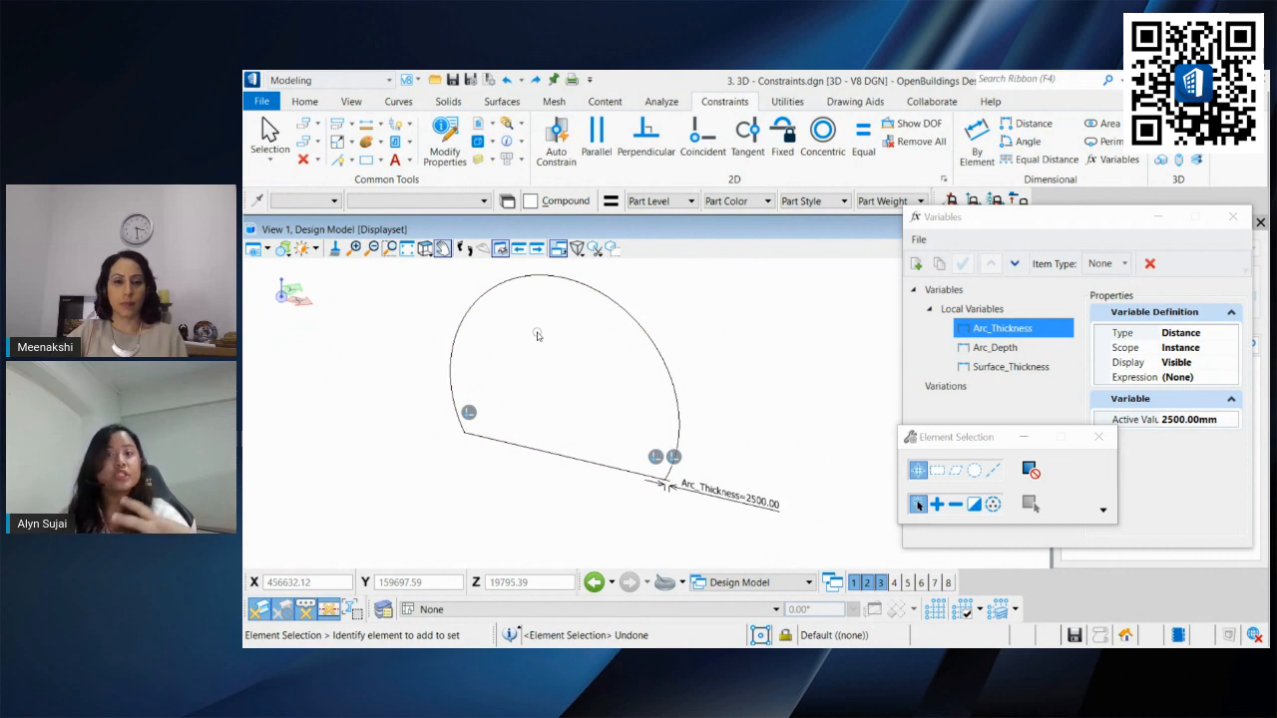
middle_click_drag(604, 314, 608, 360, "shift")
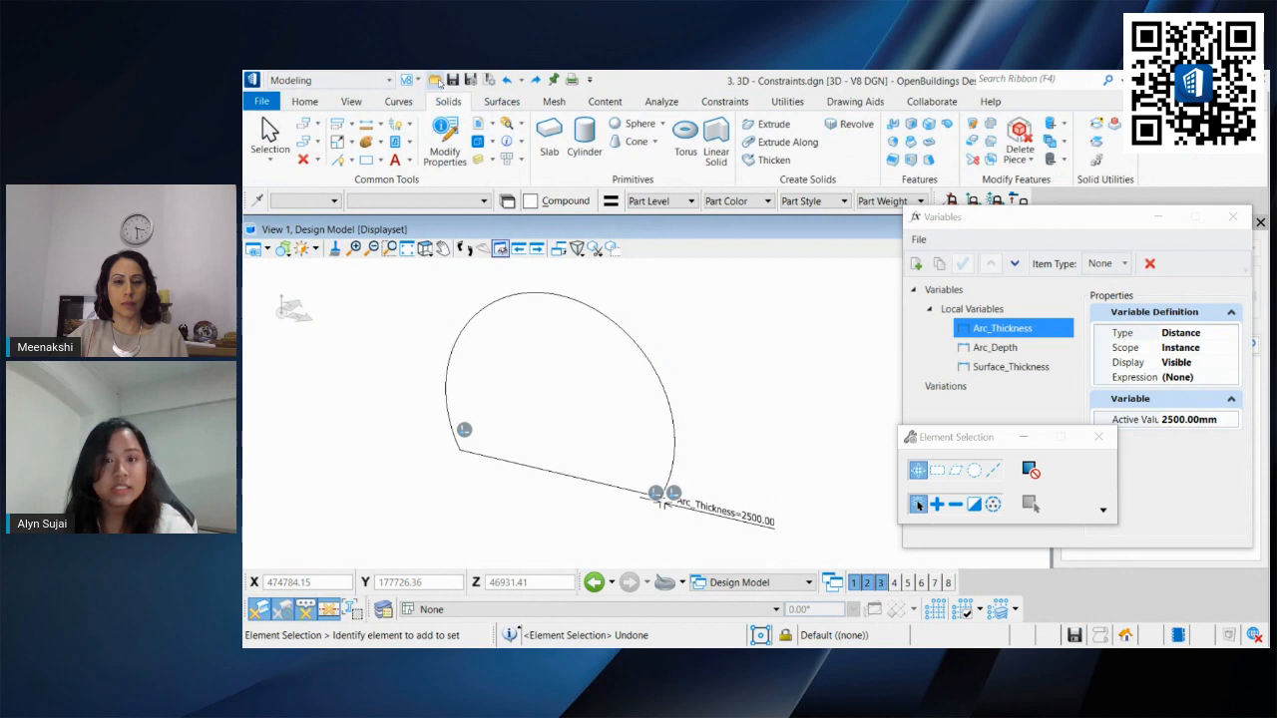
Step: Start Extrude Along Path with a centered thickness linked to the Arc_Depth variable
left_click(808, 145)
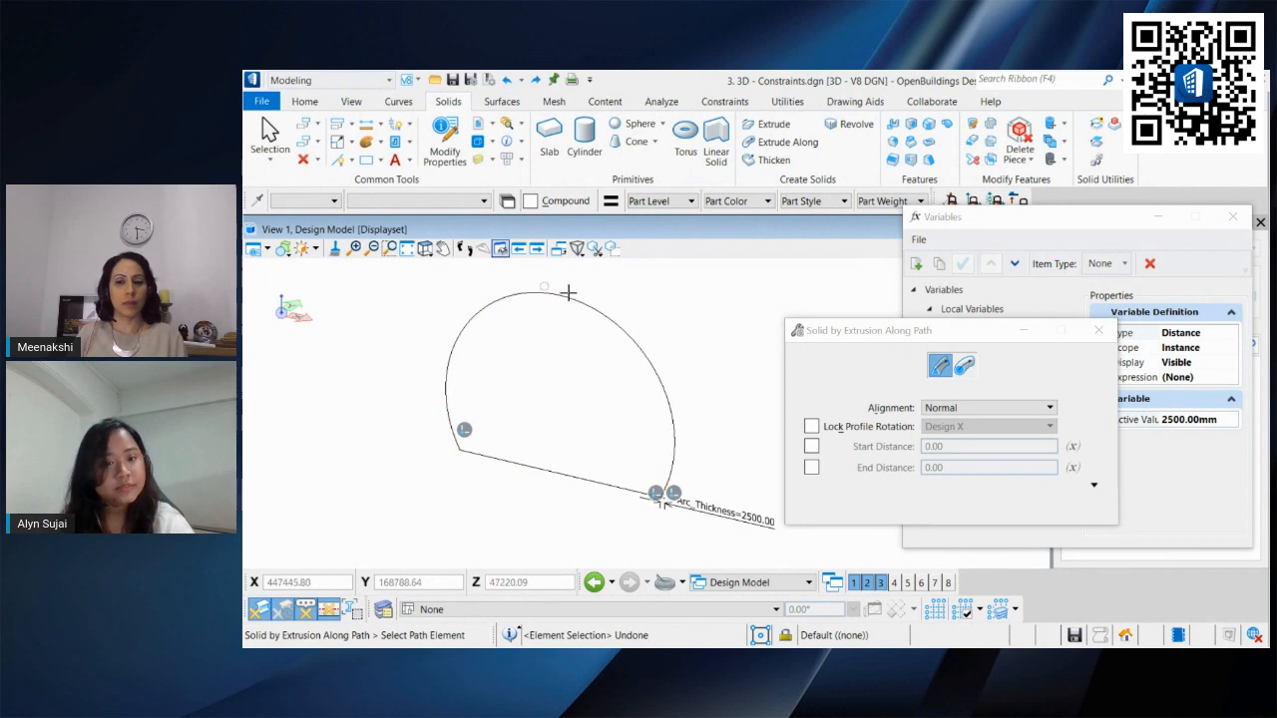
left_click_drag(921, 332, 1033, 163)
left_click(1130, 354)
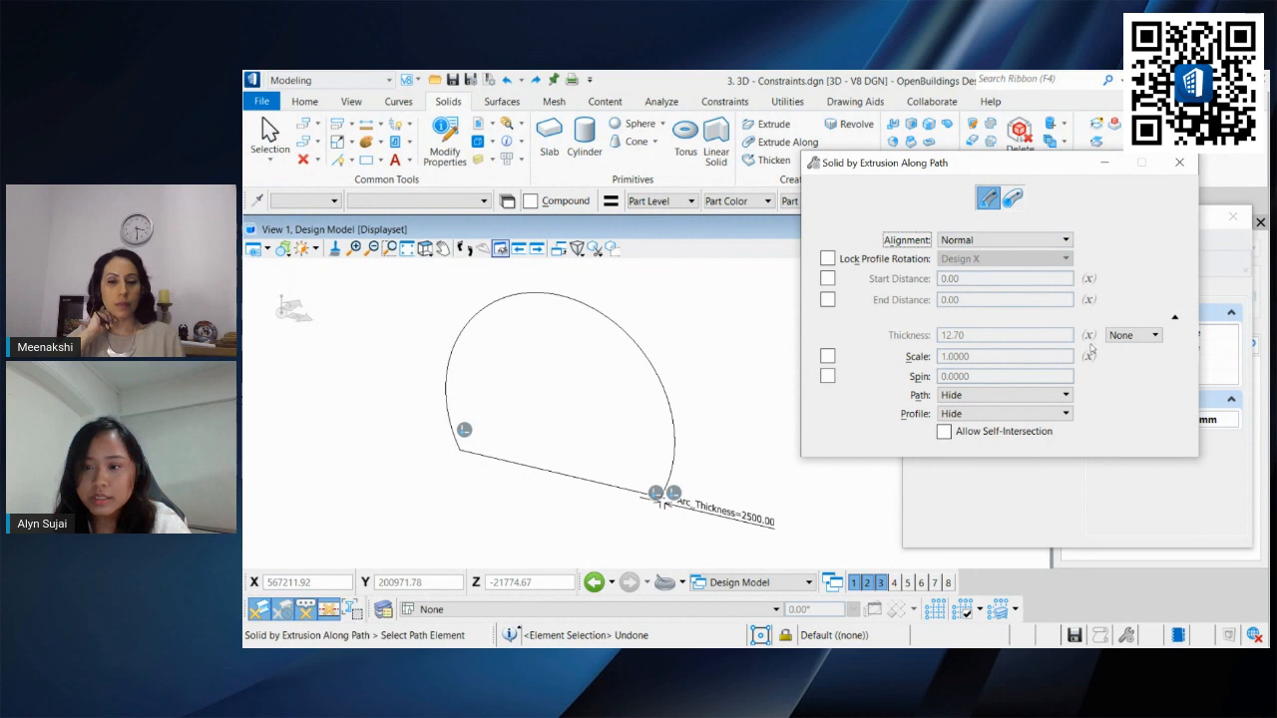
left_click(1133, 335)
left_click(1126, 382)
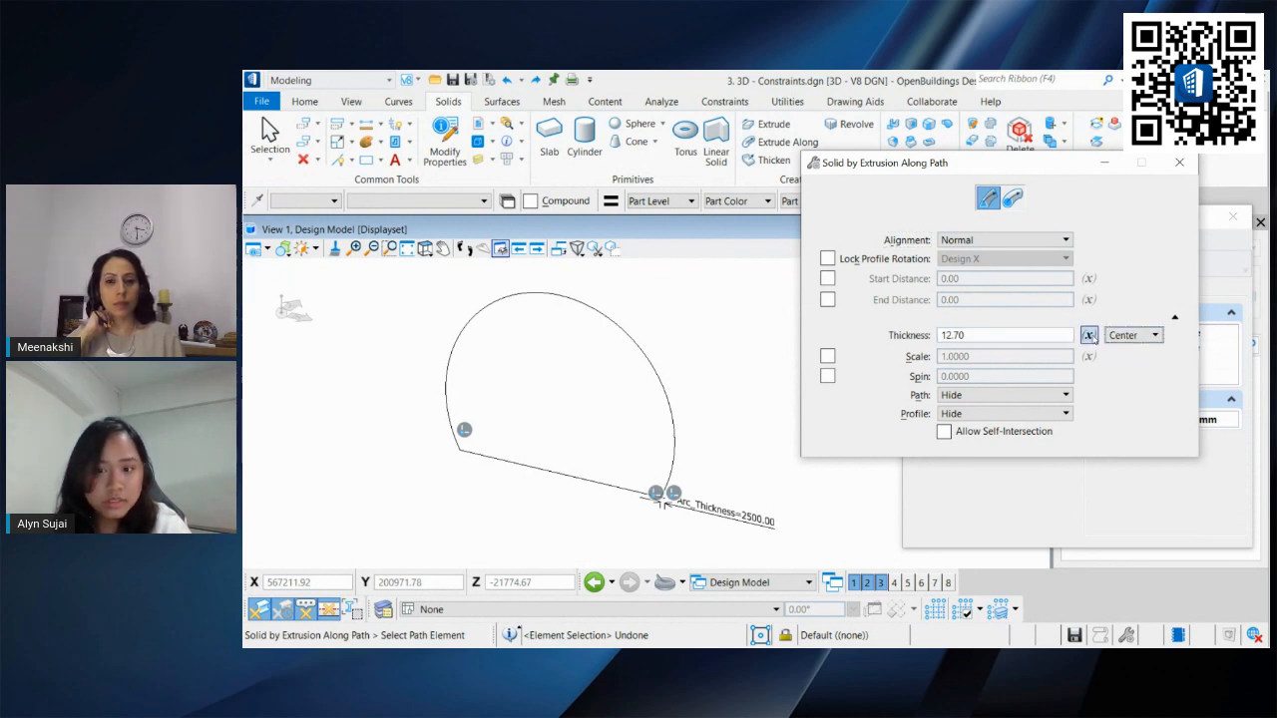
left_click(1089, 336)
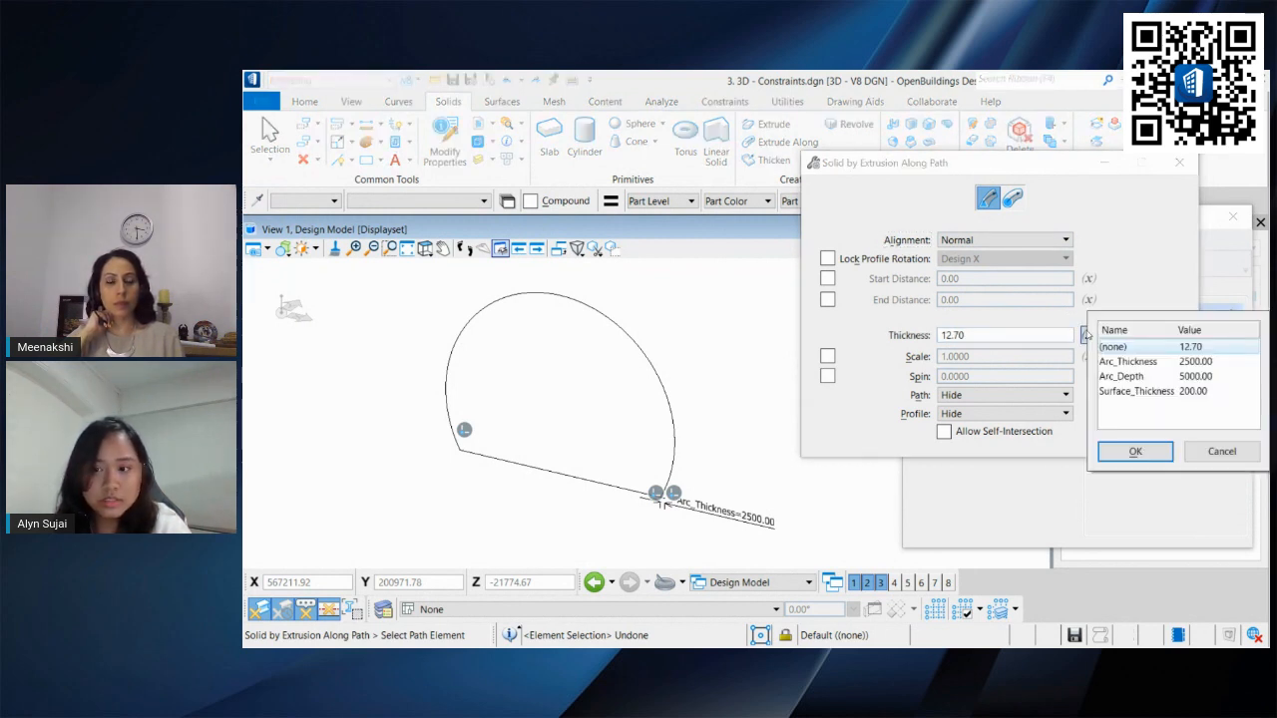
left_click(1134, 378)
left_click(1138, 453)
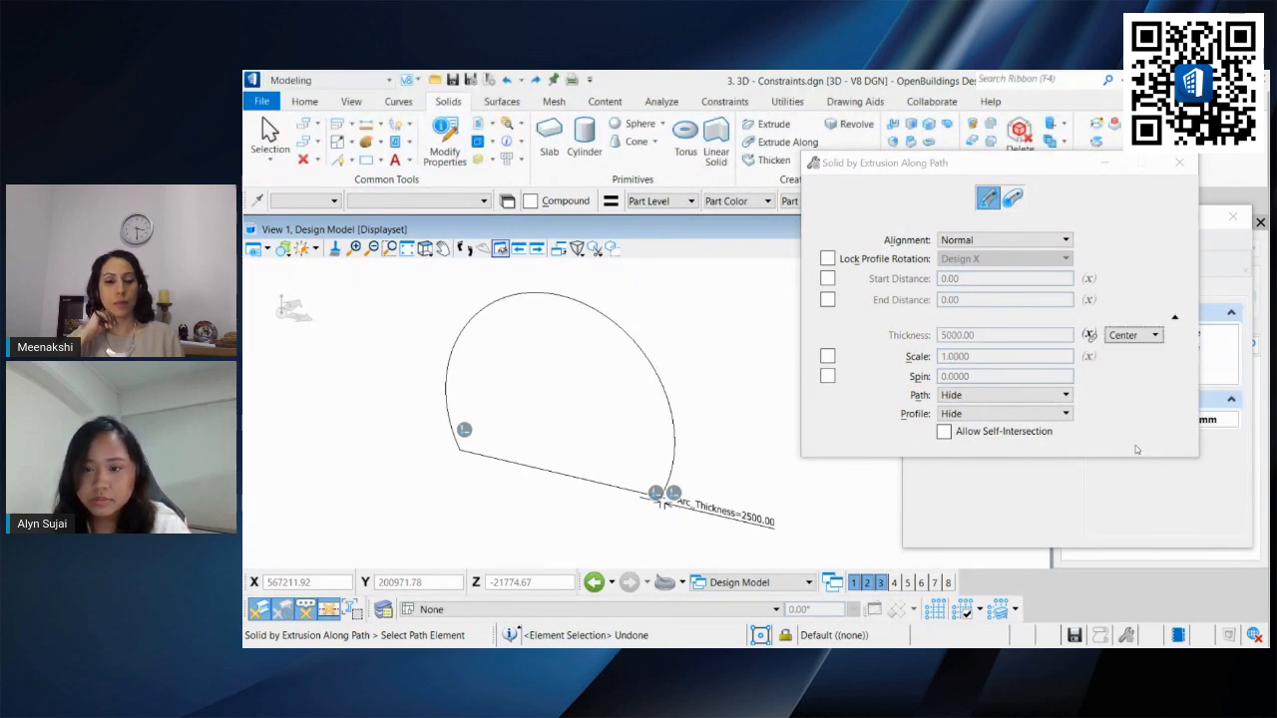
Step: Set the path to be shown, pick the arc as the path and the short line as the profile
left_click(962, 396)
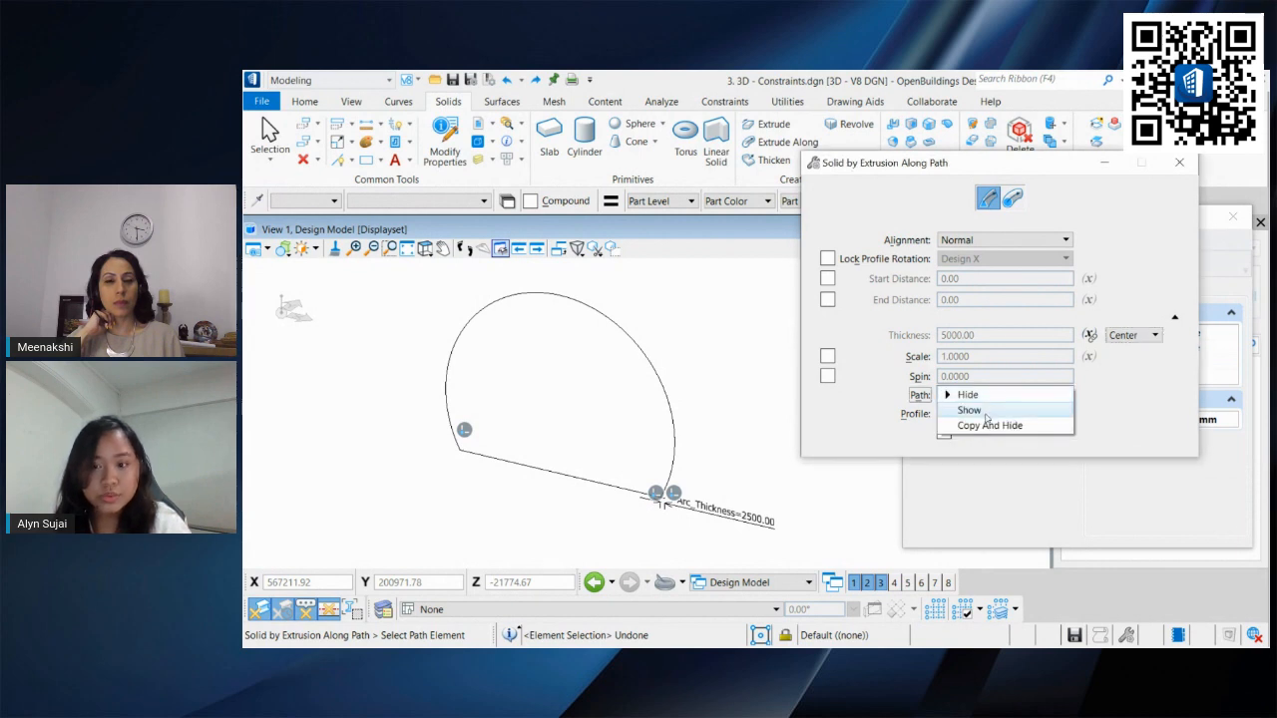
left_click(968, 410)
scroll(644, 528, "up", 2)
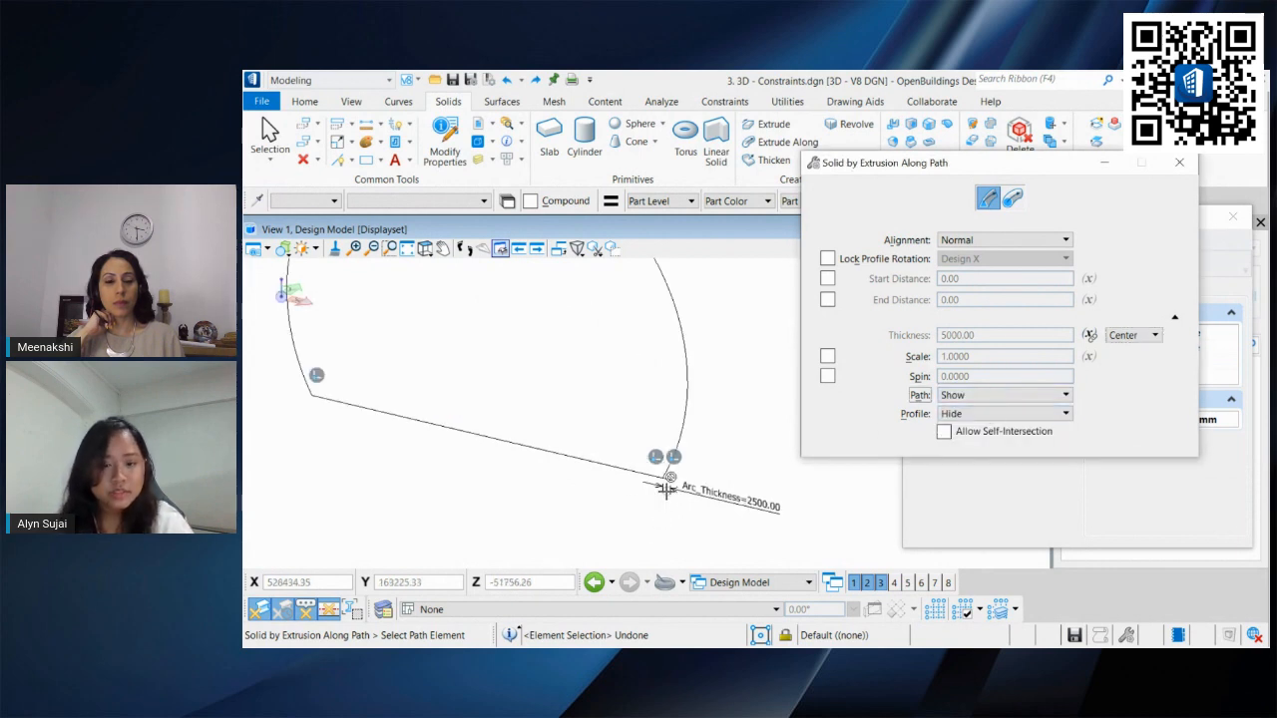
scroll(667, 489, "up", 2)
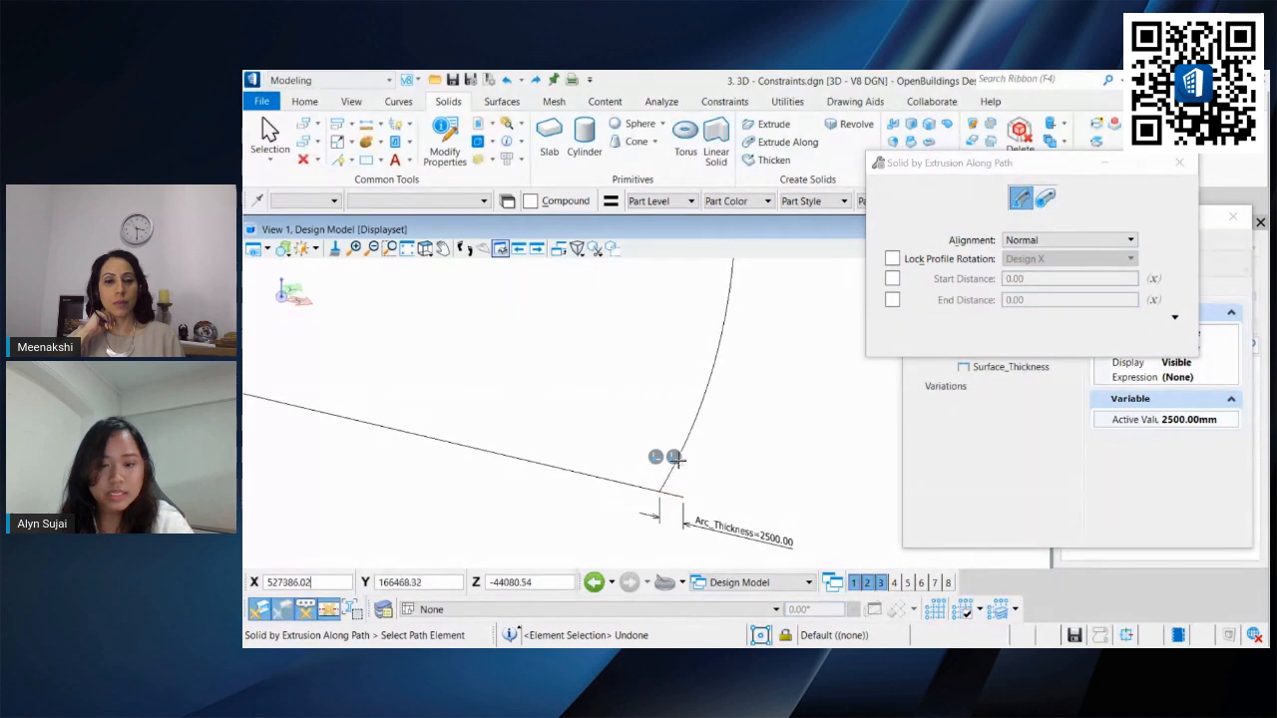
left_click(679, 461)
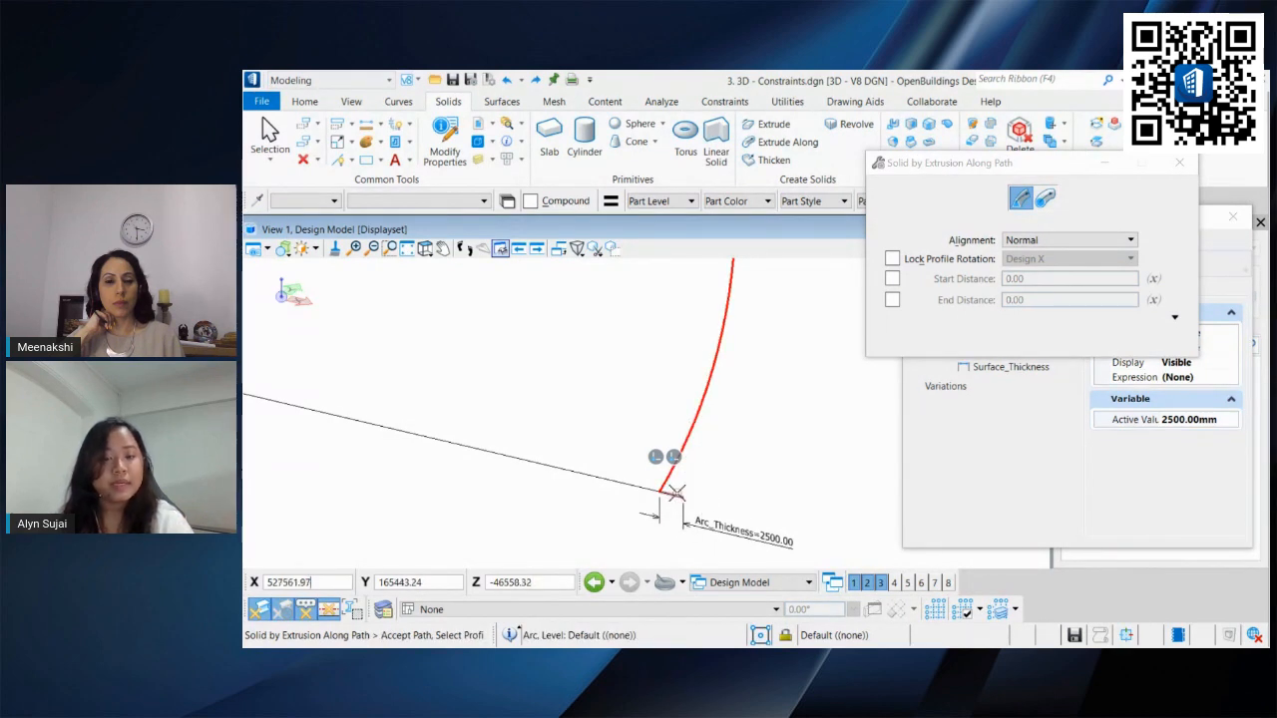
left_click(677, 496)
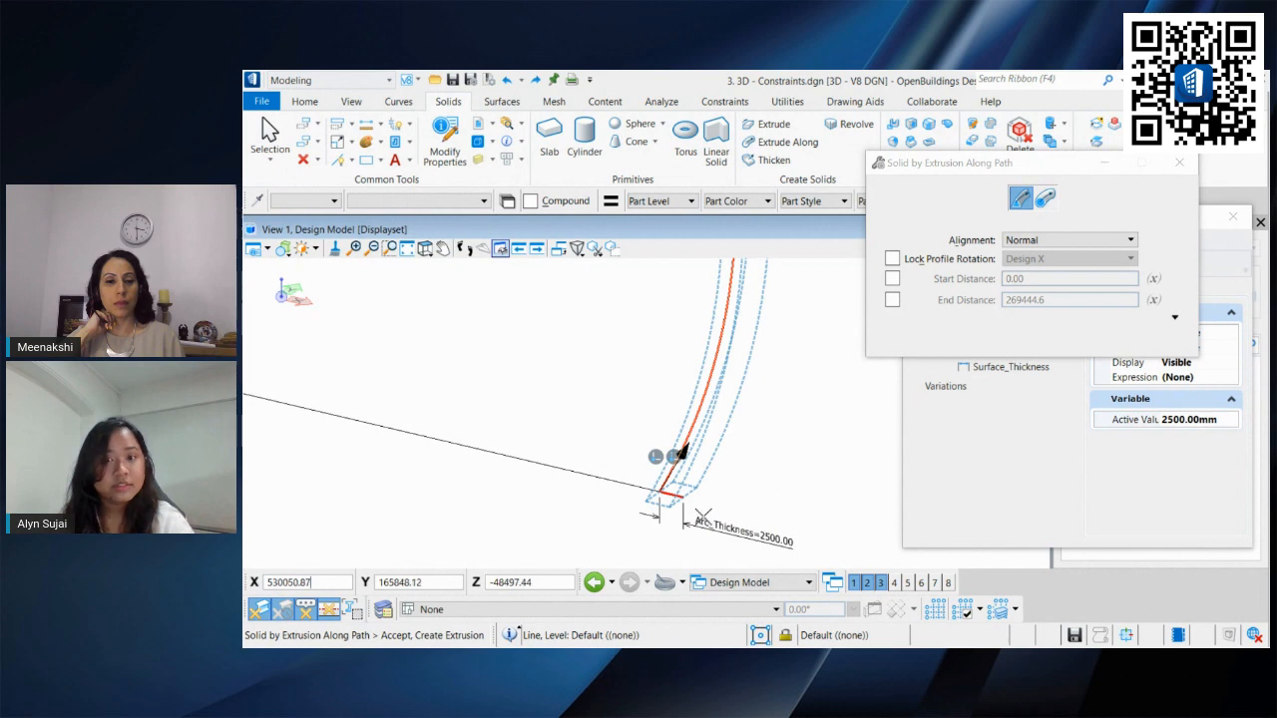
scroll(704, 515, "up", 5)
middle_click_drag(704, 514, 729, 493)
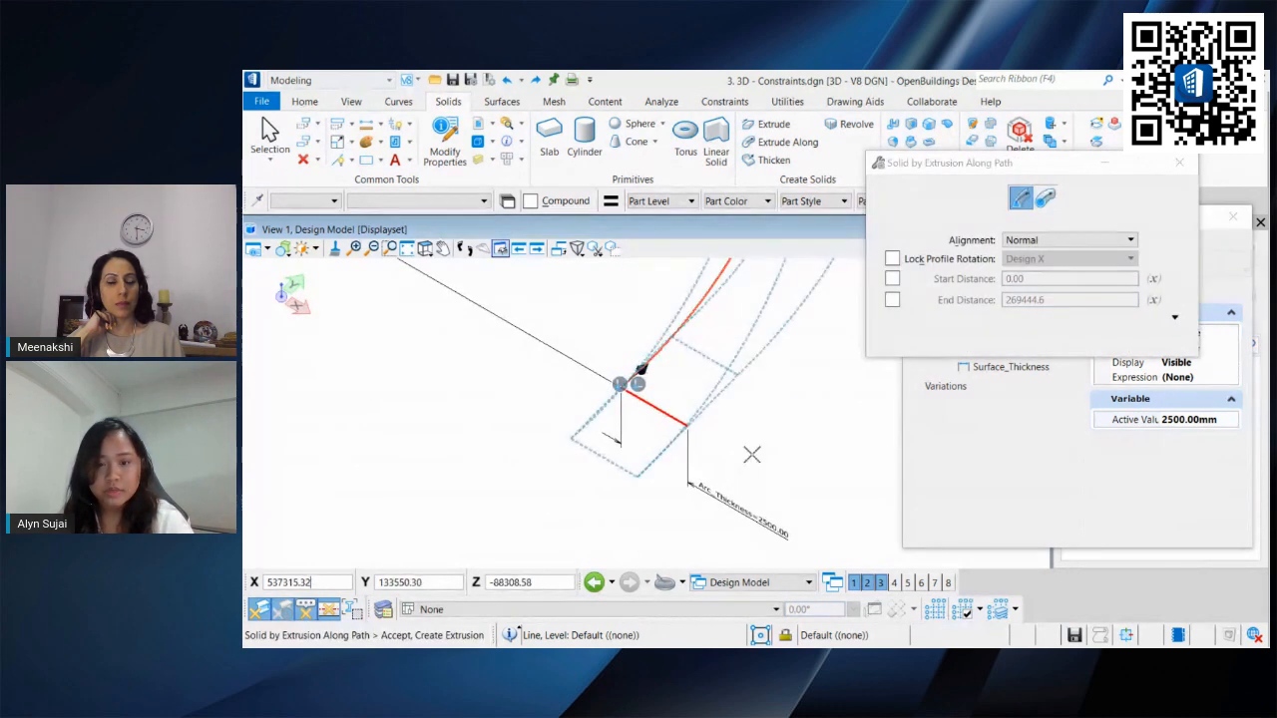
Step: Inspect the Arc_Depth variable's active value in the Variables dialog
right_click(753, 453)
left_click(1227, 256)
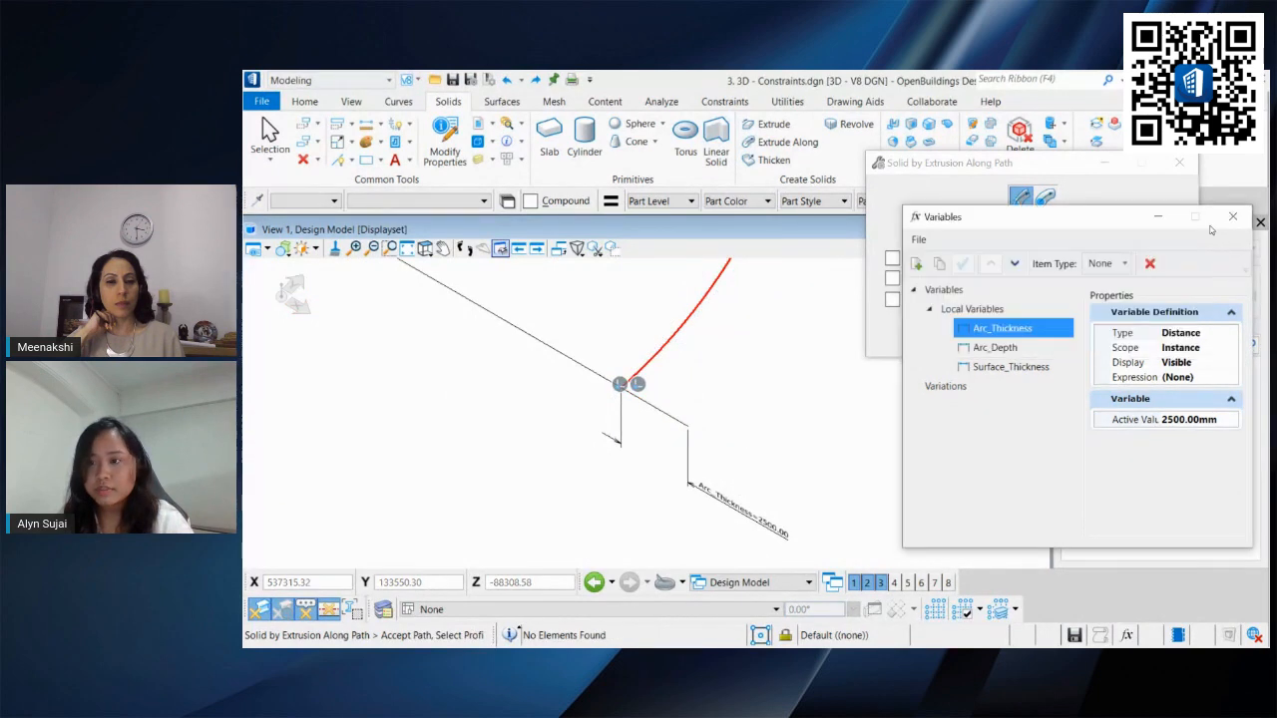
left_click(995, 348)
left_click(1187, 419)
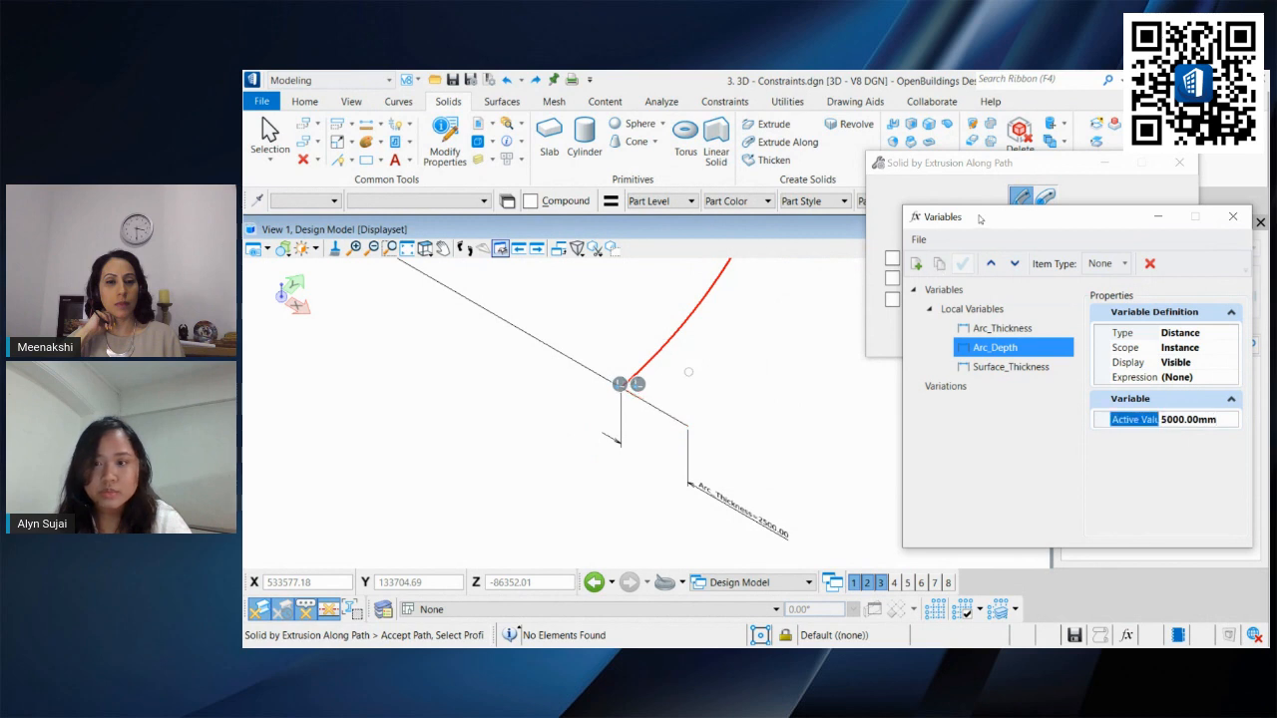
left_click_drag(978, 222, 954, 429)
Step: Pick the short line as the profile again and accept to create the solid along the arc
left_click(1174, 318)
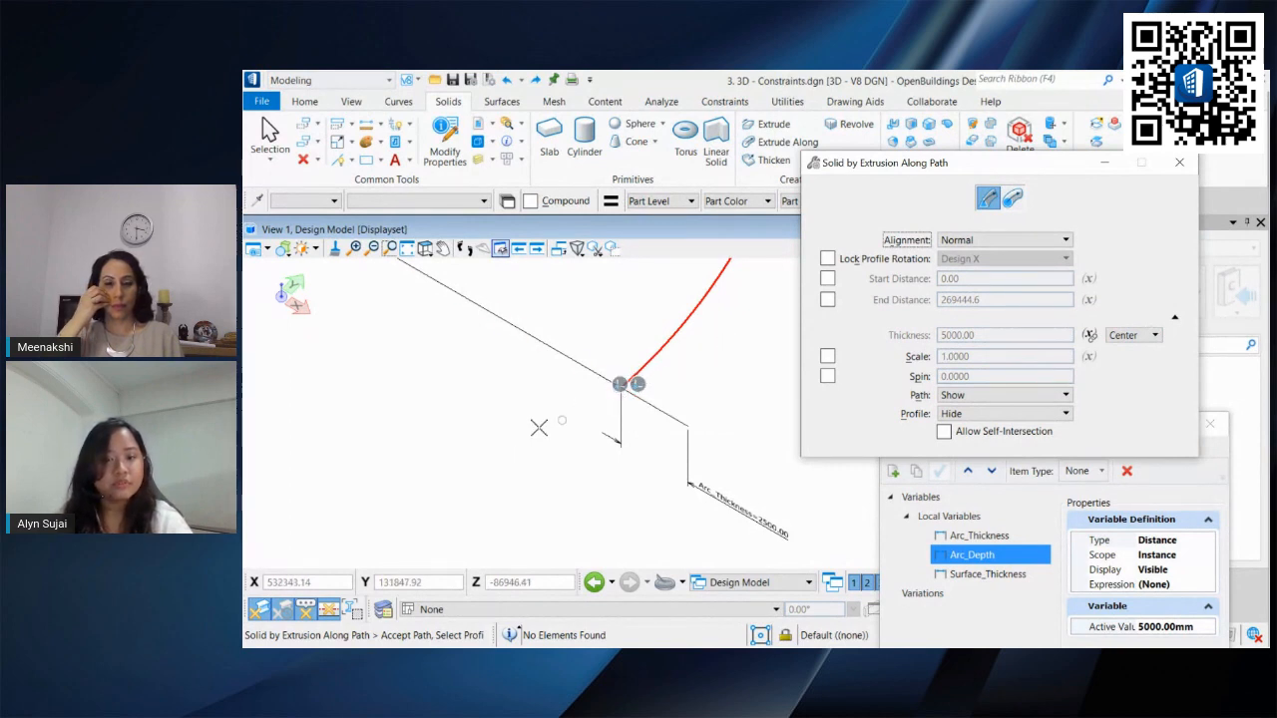
left_click_drag(1009, 163, 1025, 153)
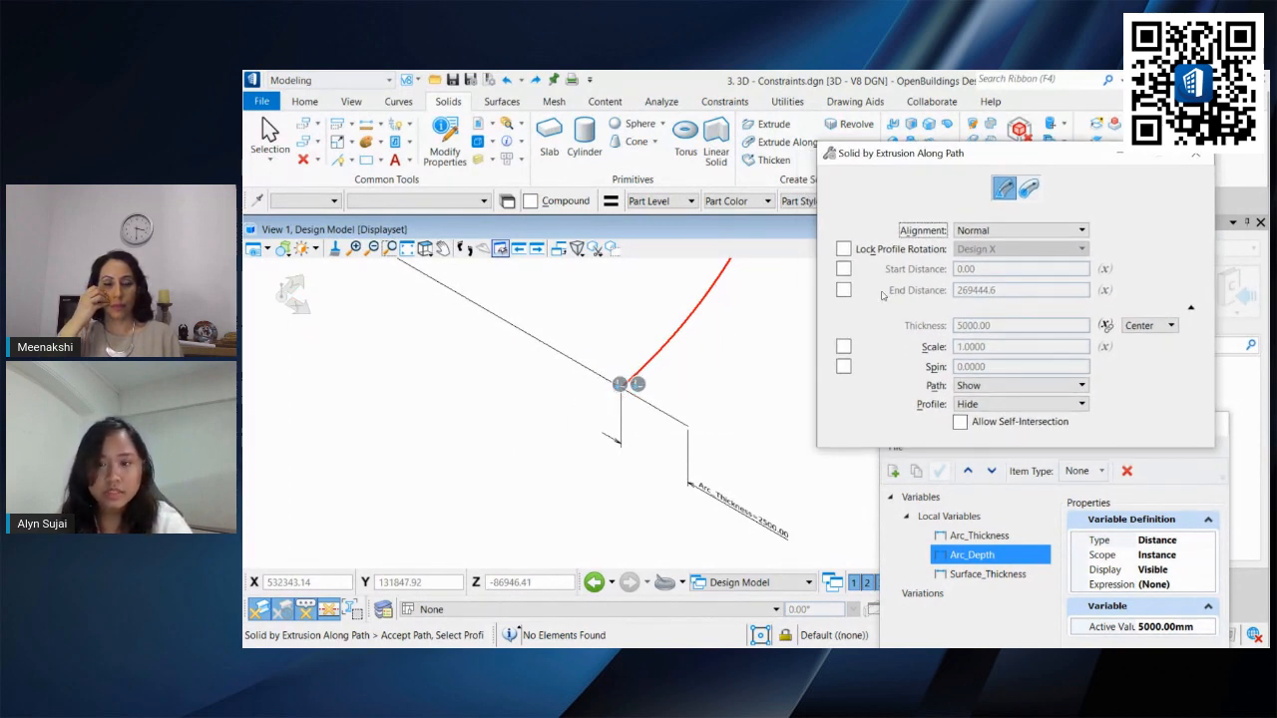
left_click(648, 404)
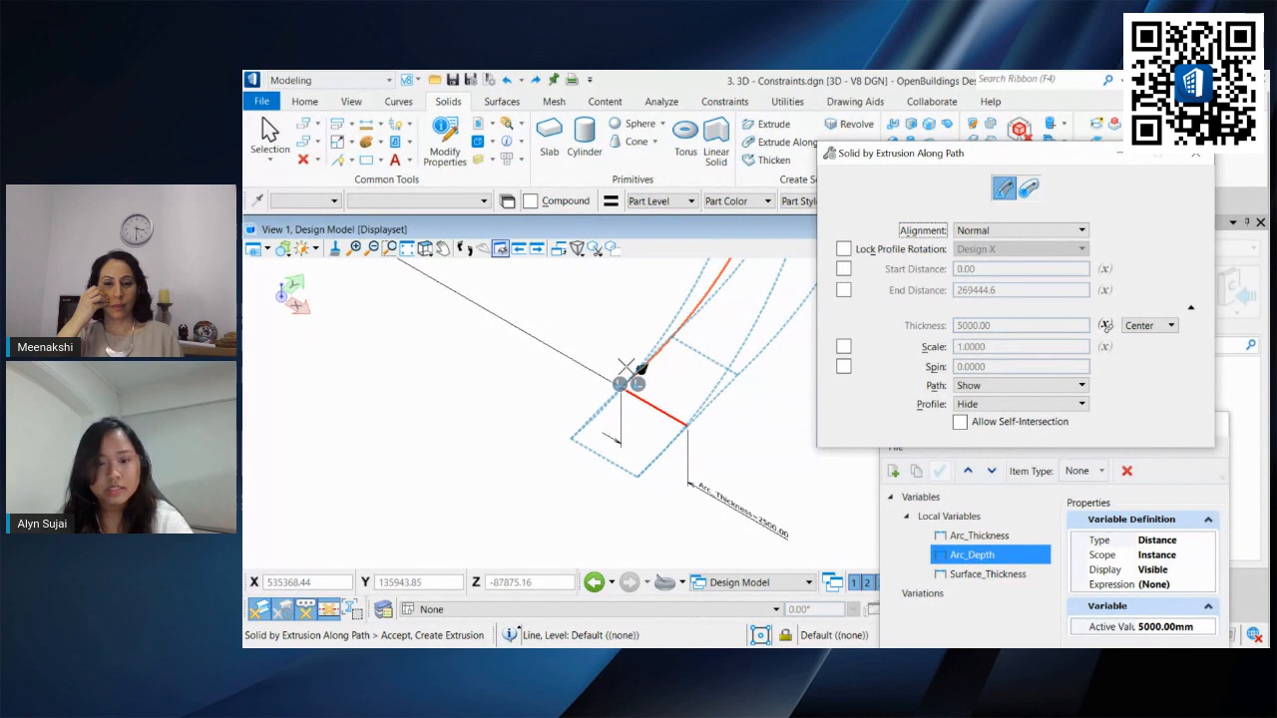
scroll(668, 426, "down", 6)
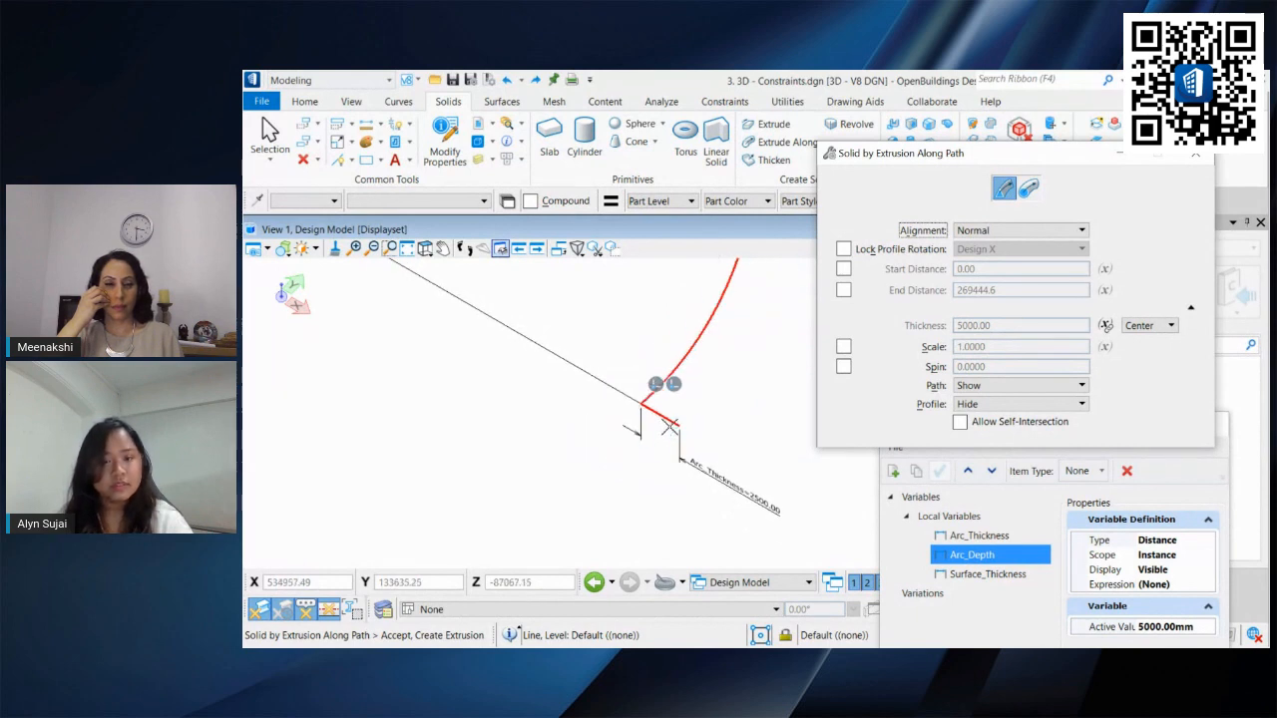
middle_click_drag(565, 380, 689, 409)
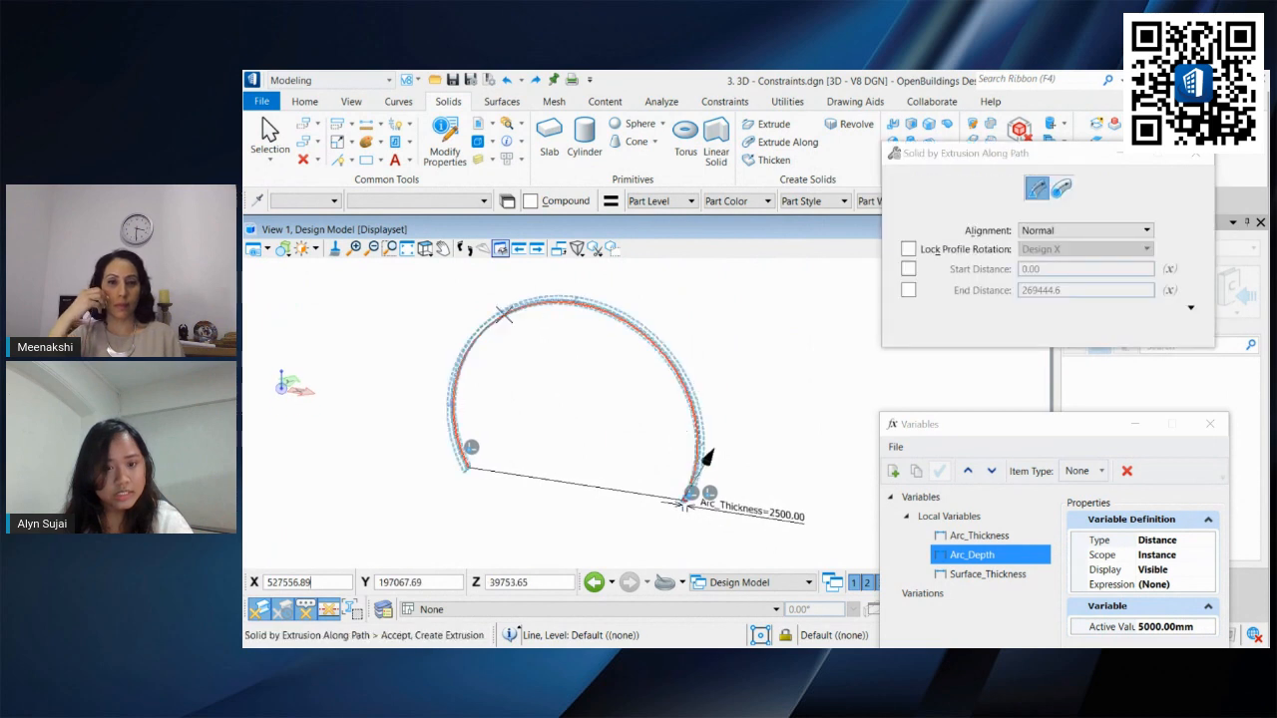
left_click(559, 404)
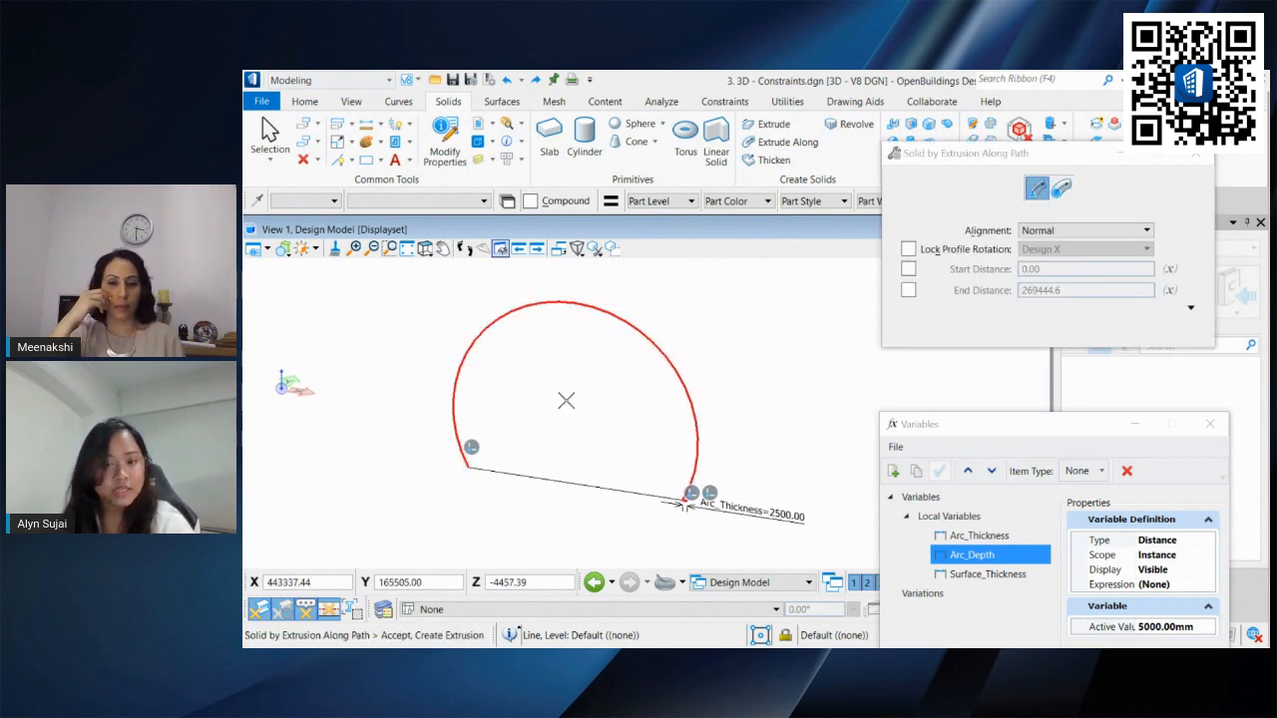
middle_click_drag(562, 404, 473, 425, "shift")
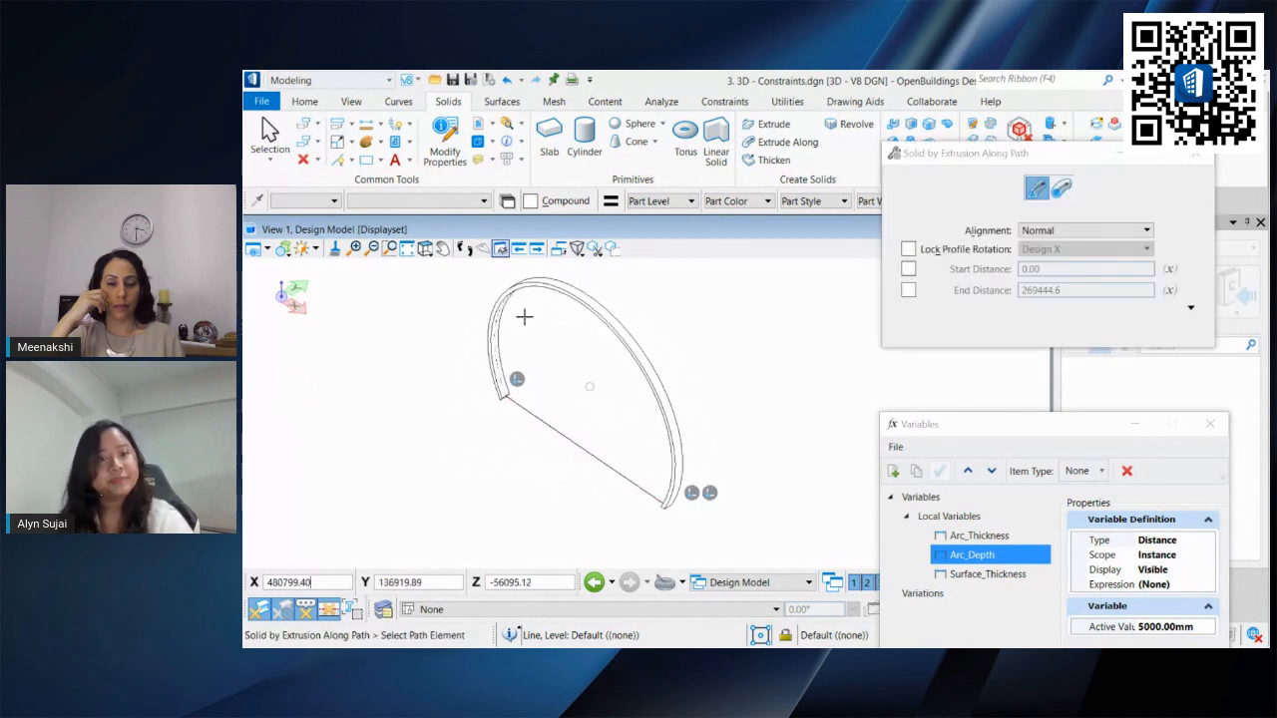
Step: Set the Arc_Depth variable's active value to 3000 mm
left_click(269, 137)
left_click_drag(1070, 428, 1033, 182)
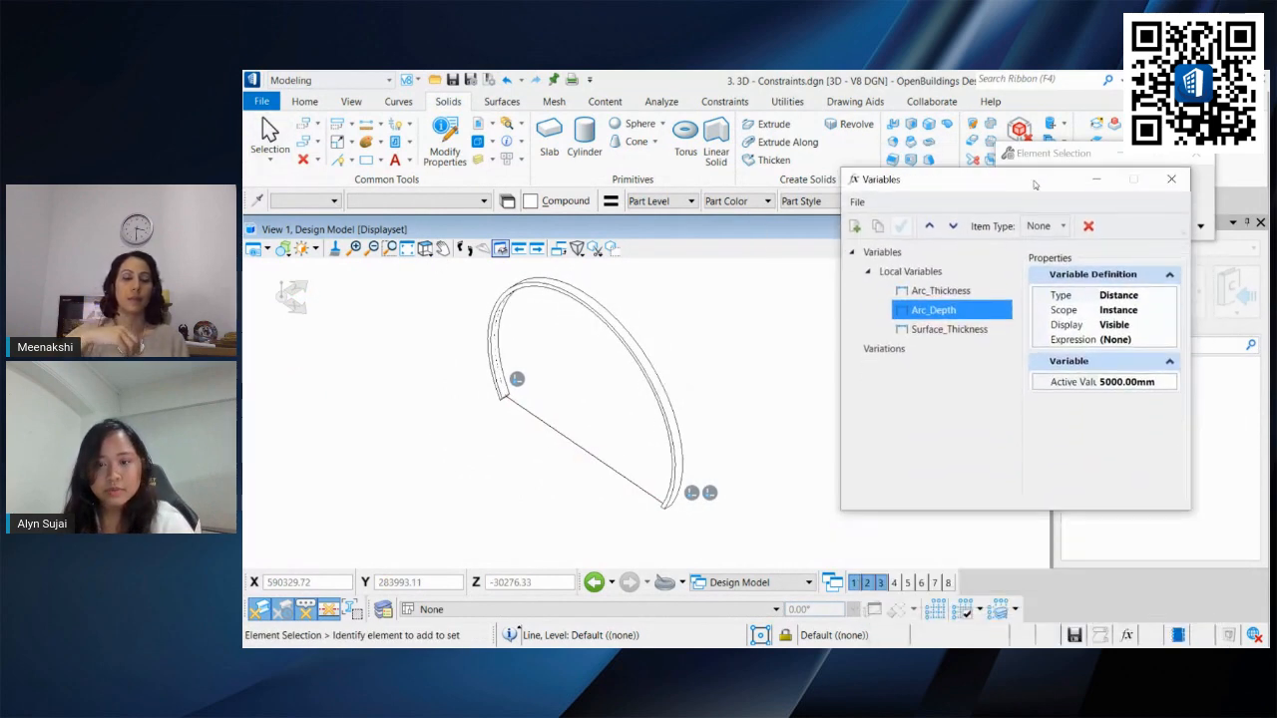
left_click(1162, 379)
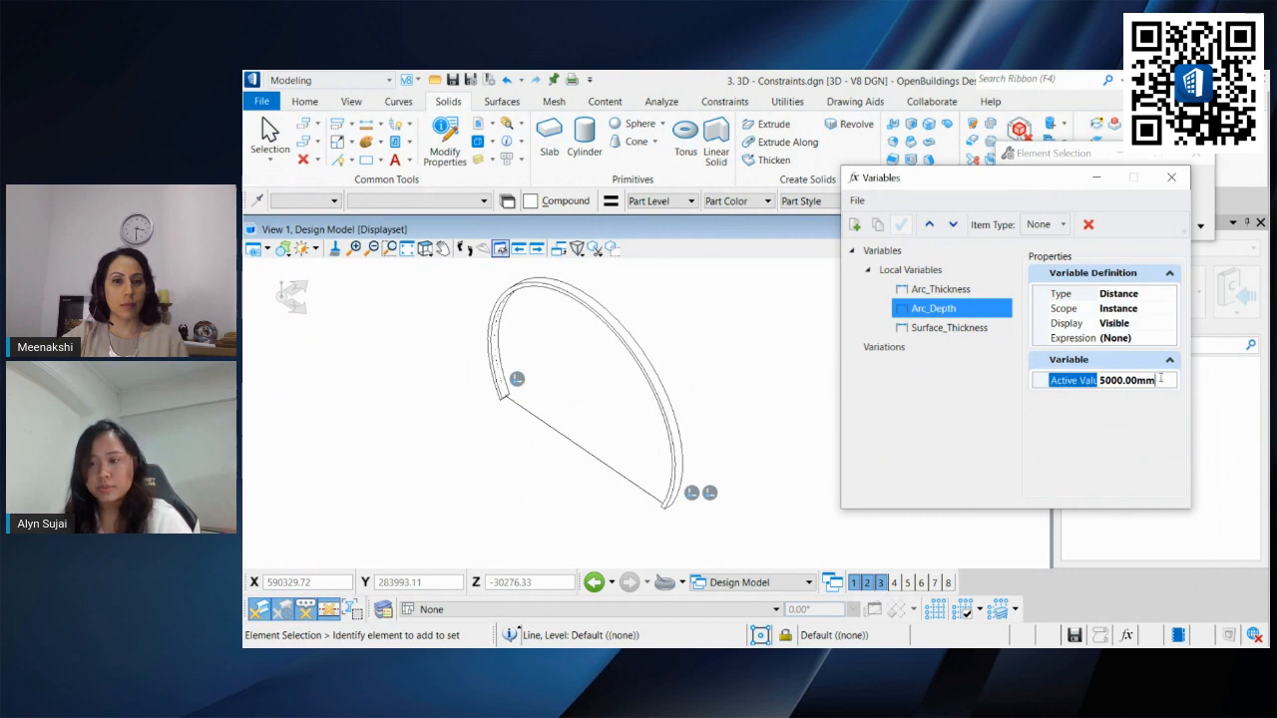
double_click(1137, 380)
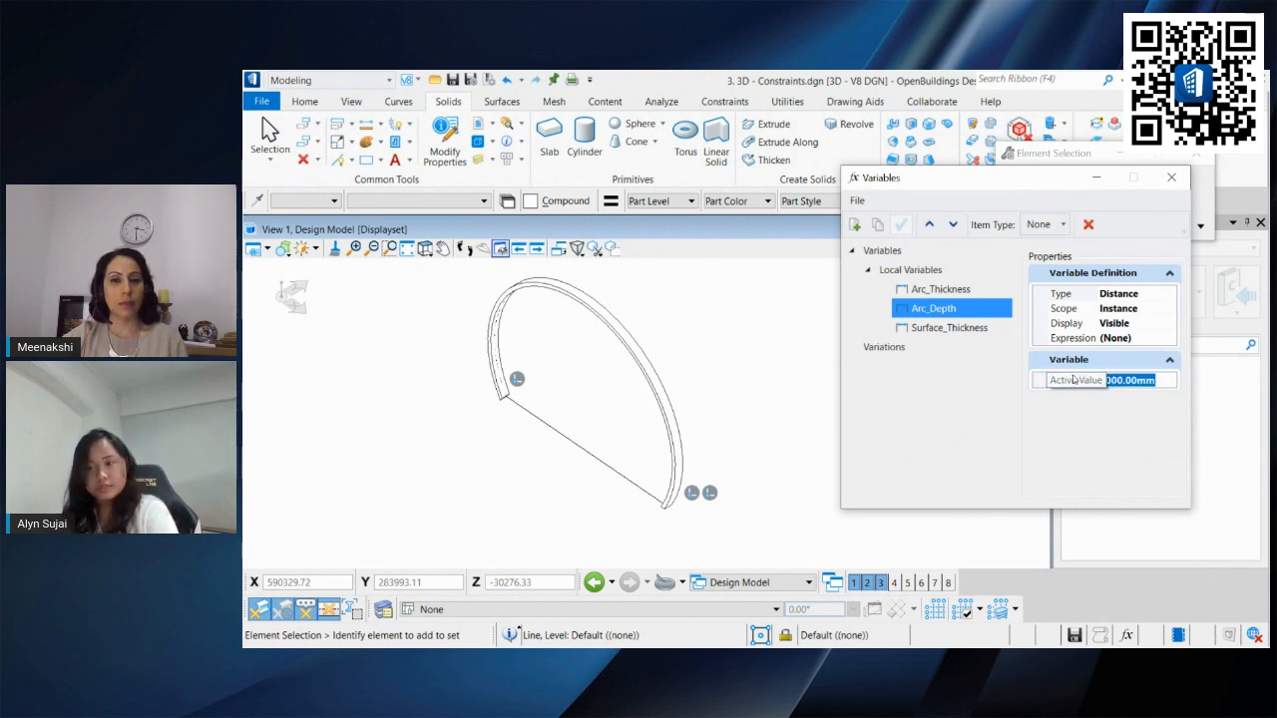
type("3000")
key("Return")
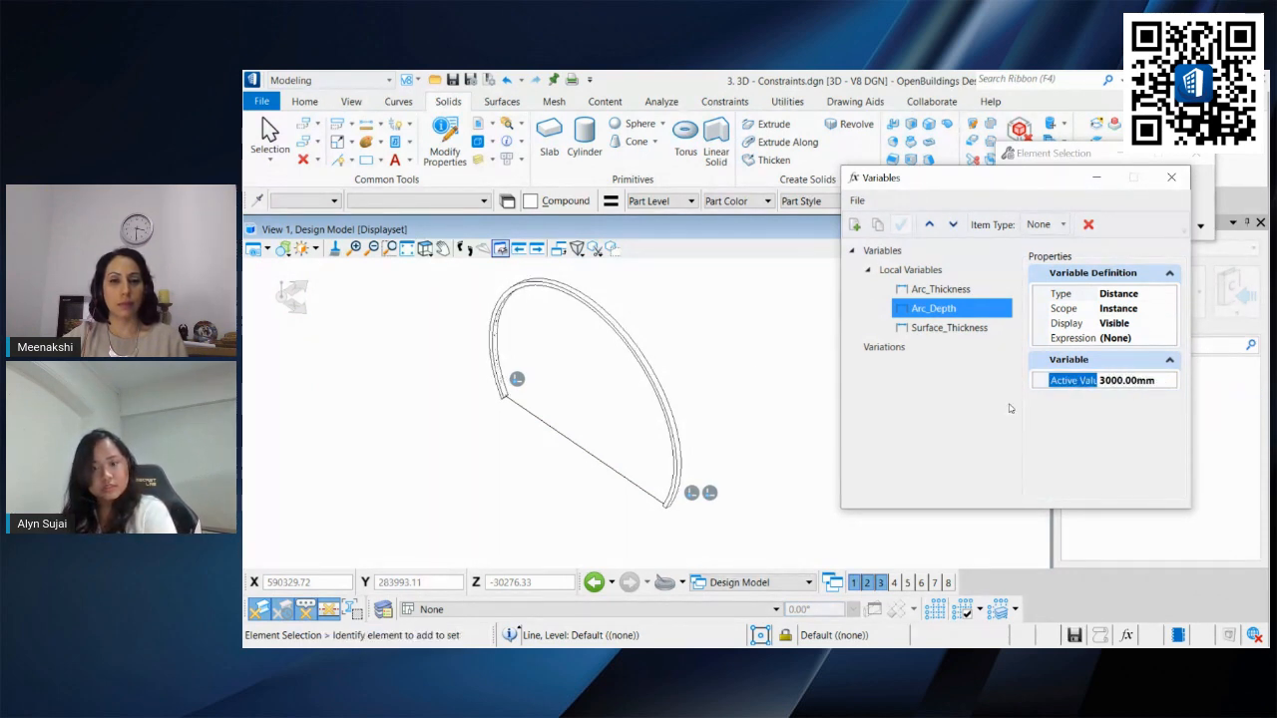
Step: Set the Arc_Depth variable's active value to 10000 mm
double_click(1161, 385)
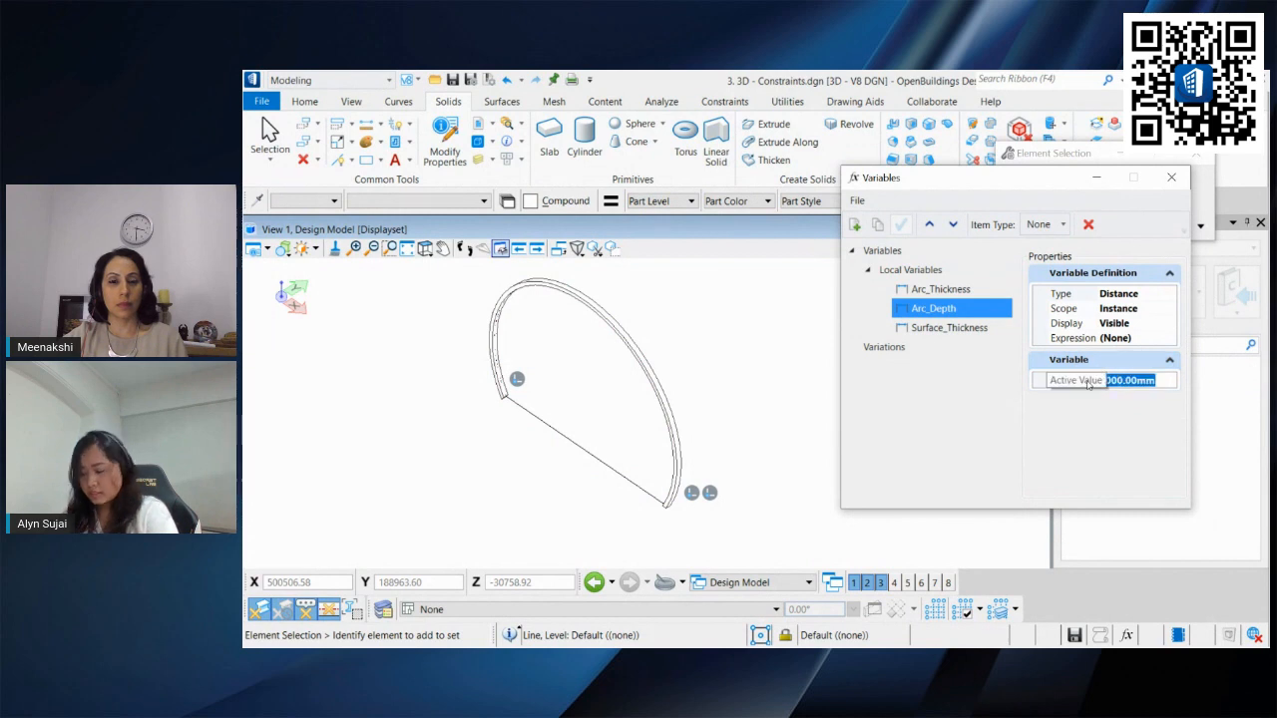
type("1000")
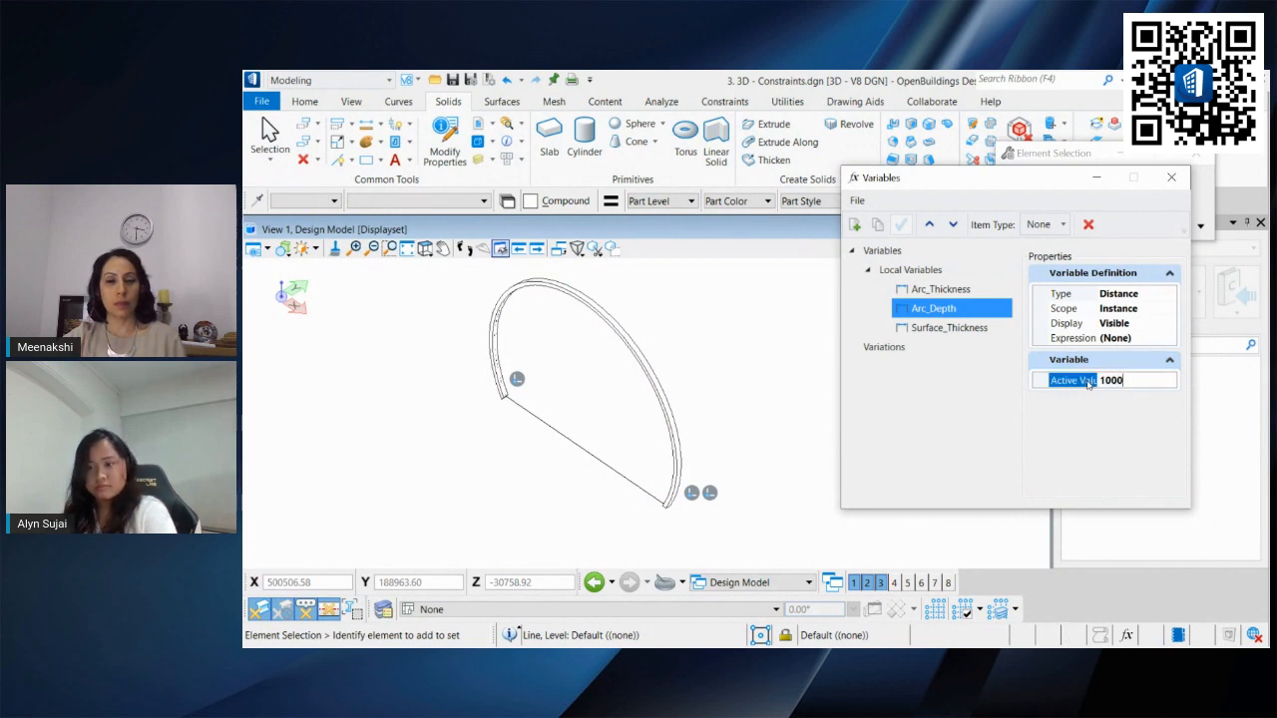
type("0")
key("Return")
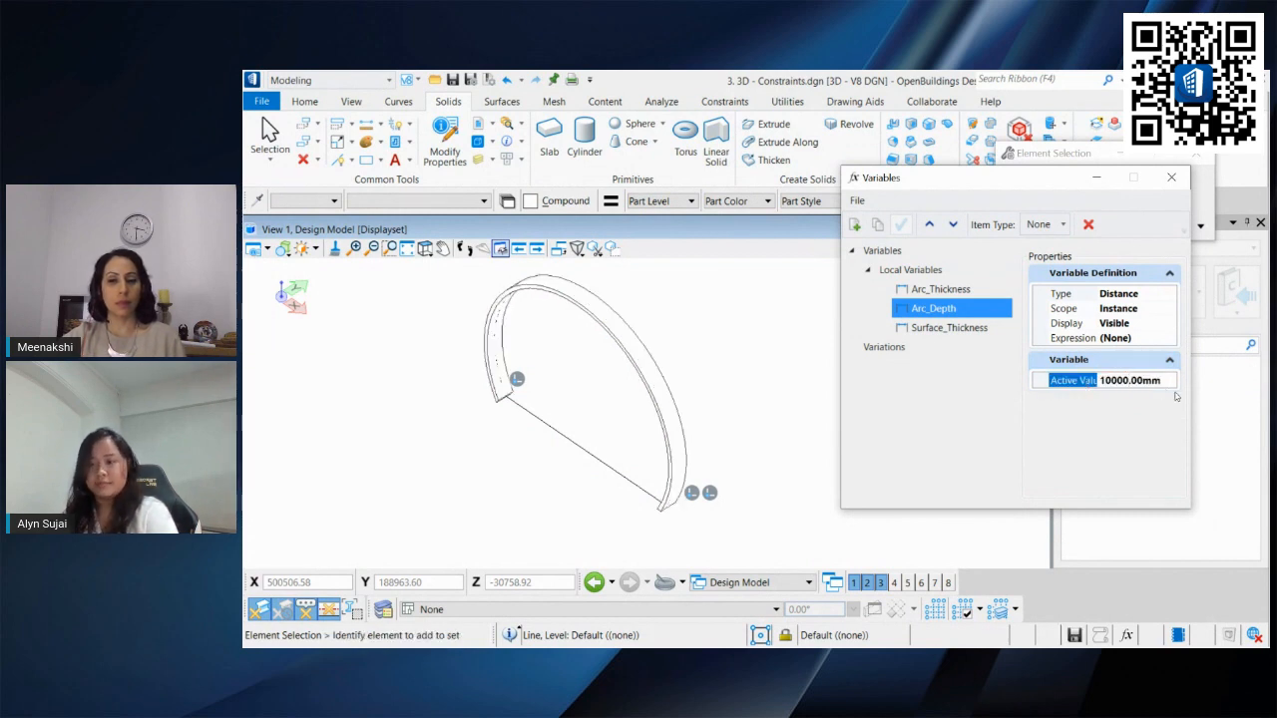
Step: Set the Arc_Depth variable's active value to 5000 mm
double_click(1127, 380)
type("500.")
type("000")
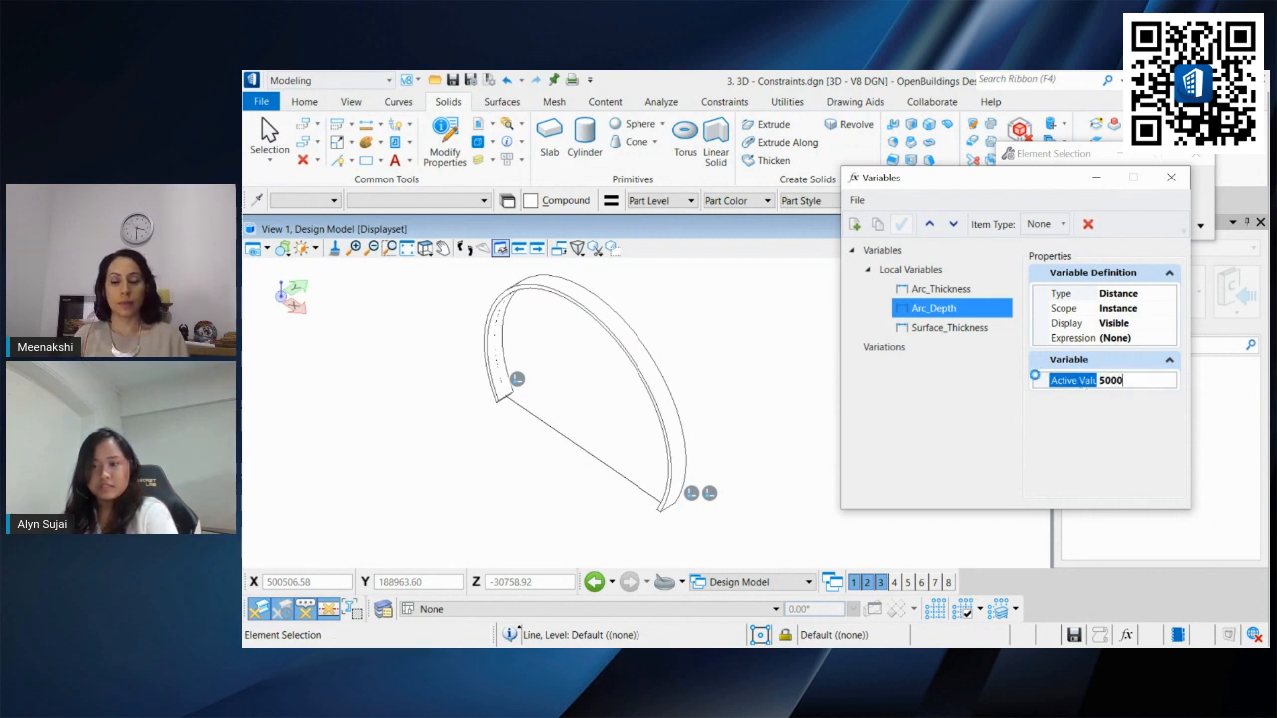
key("Return")
Step: Set the Arc_Thickness variable to 5000 mm, then undo the change
left_click(943, 289)
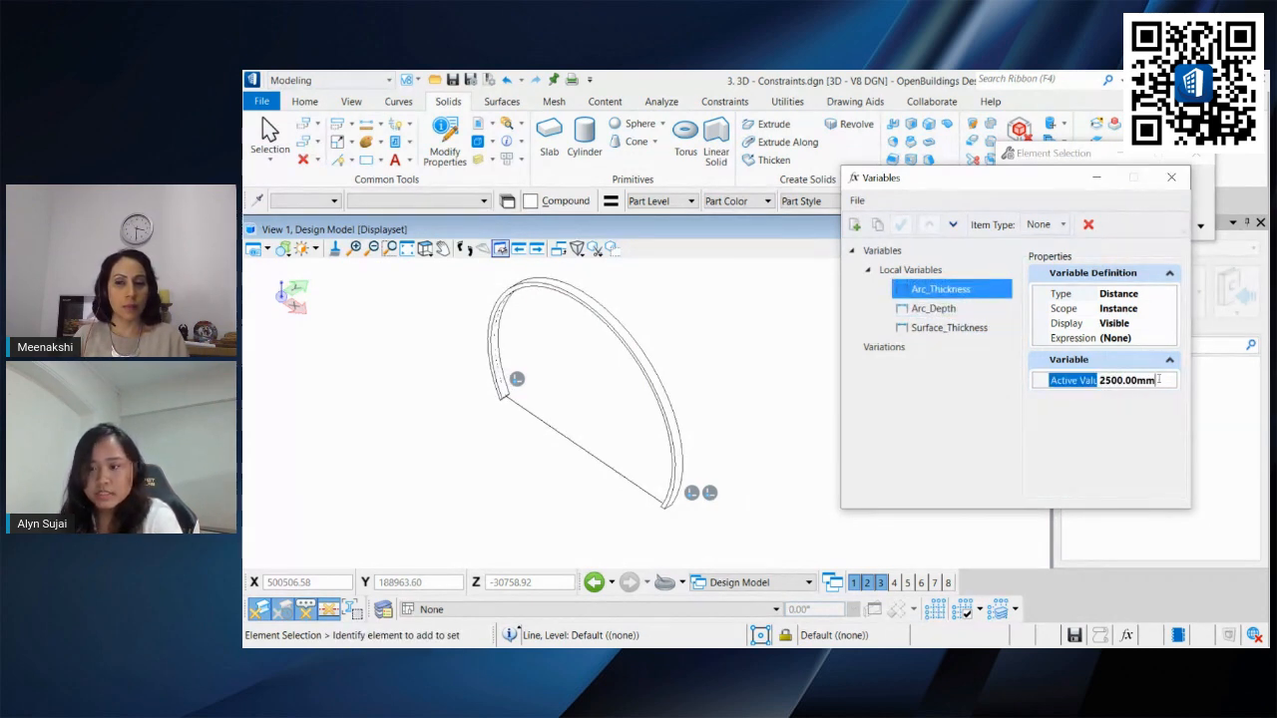
double_click(1128, 380)
type("5000")
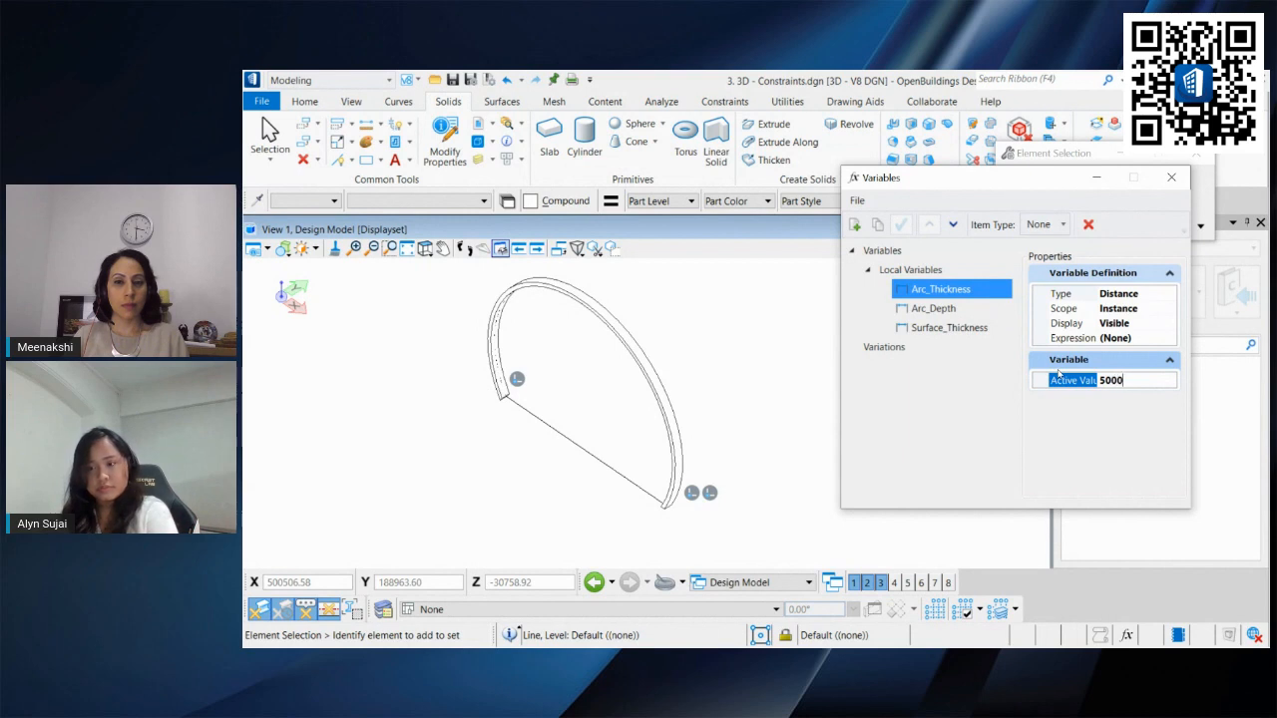
key("Return")
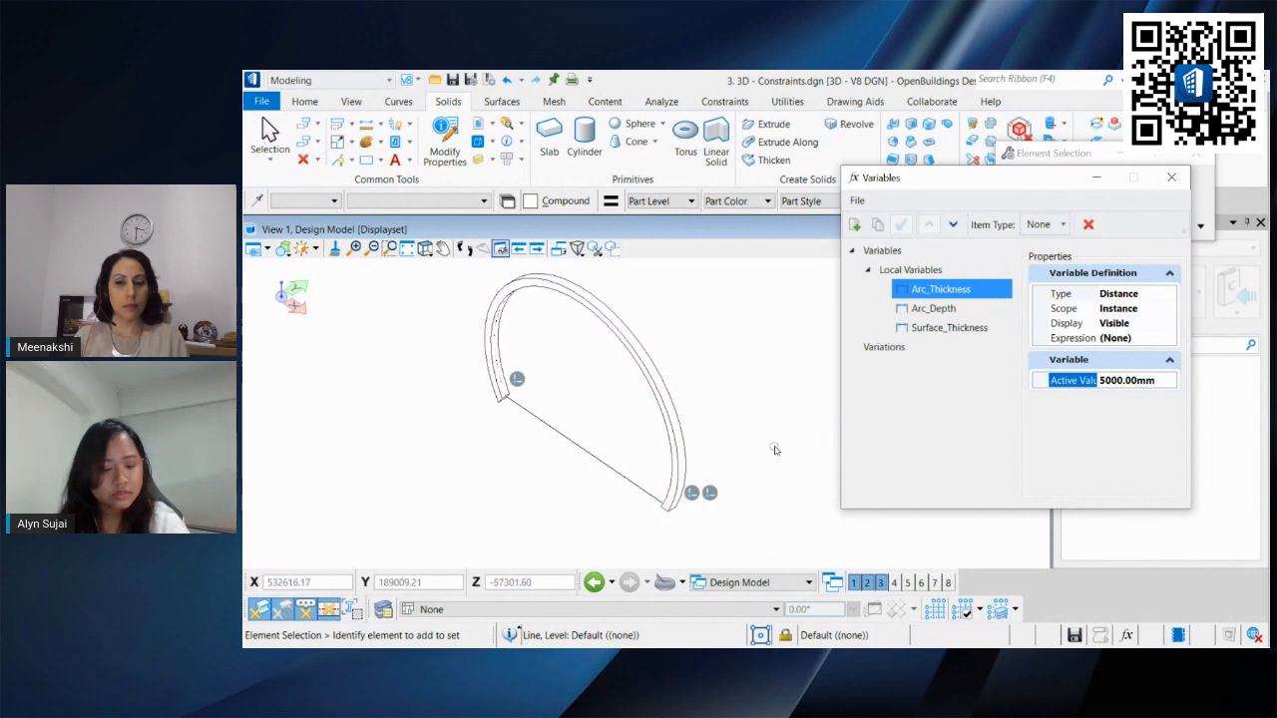
key("ctrl+z")
Step: Close the Variables dialog and zoom out to examine the other constrained solids in the model
middle_click_drag(746, 435, 697, 453)
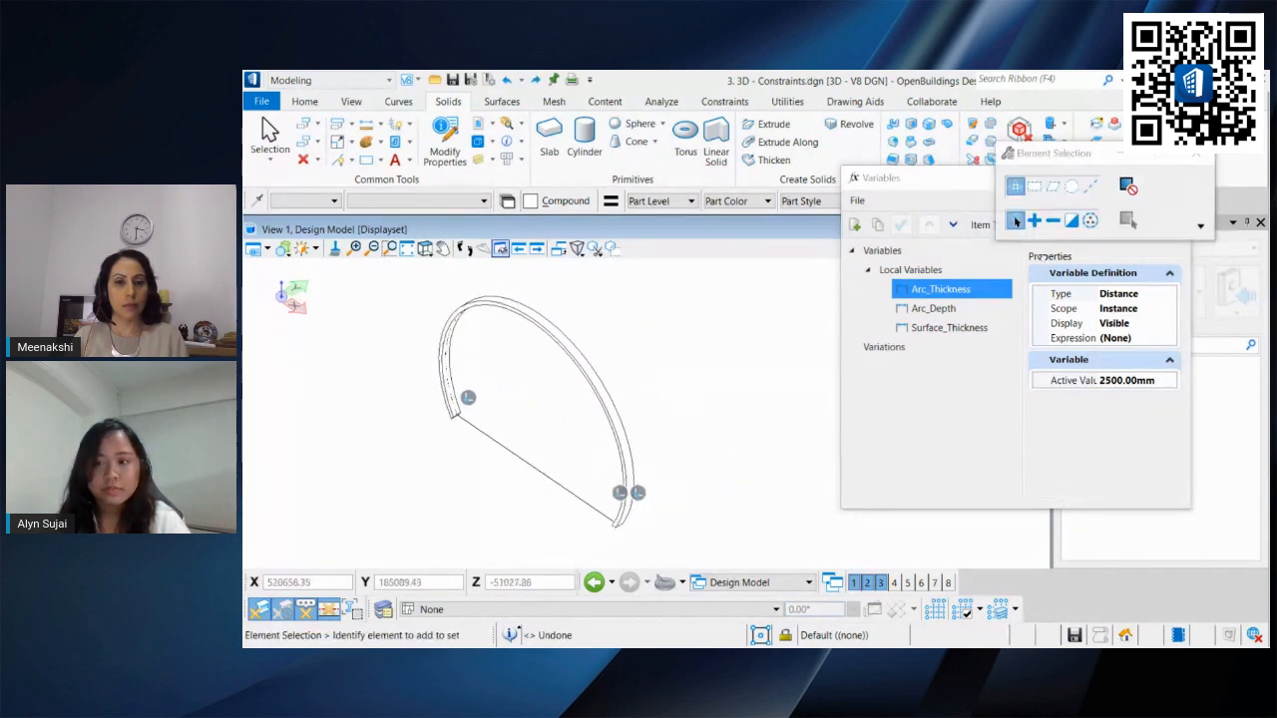
left_click_drag(958, 188, 966, 210)
left_click(1181, 201)
scroll(741, 322, "down", 3)
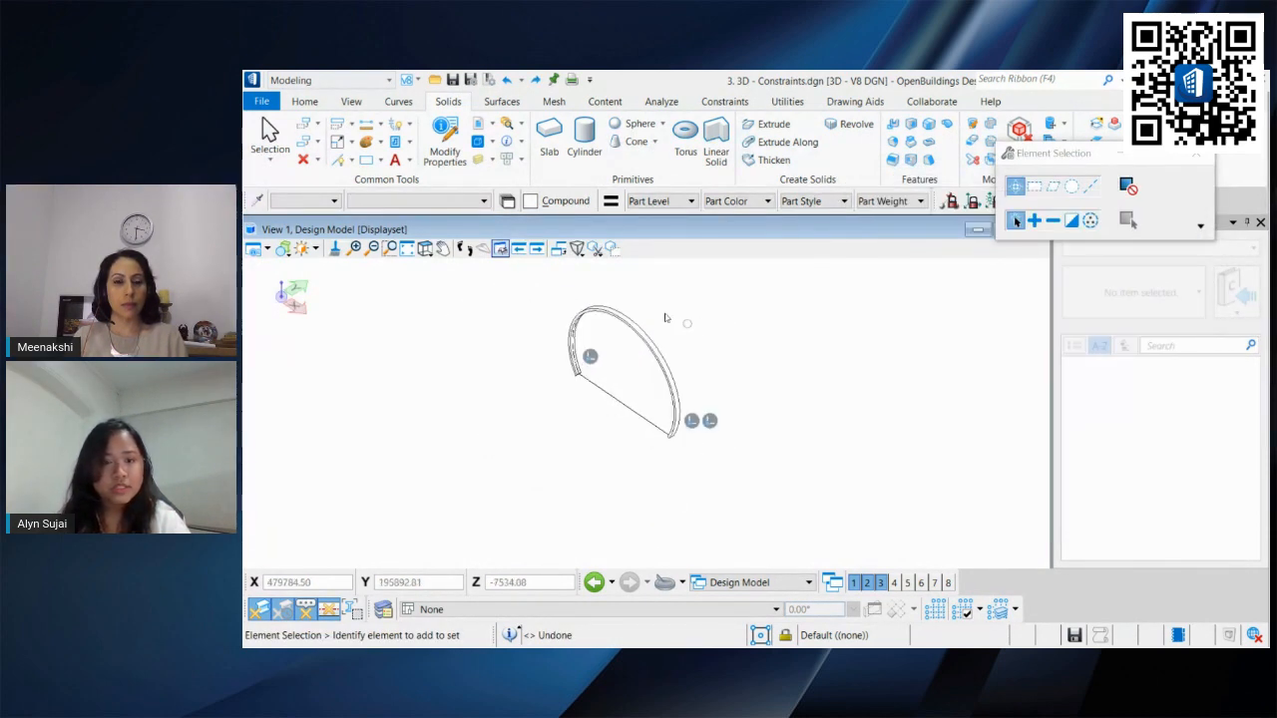
middle_click_drag(648, 437, 676, 513)
scroll(654, 439, "down", 3)
scroll(659, 433, "up", 2)
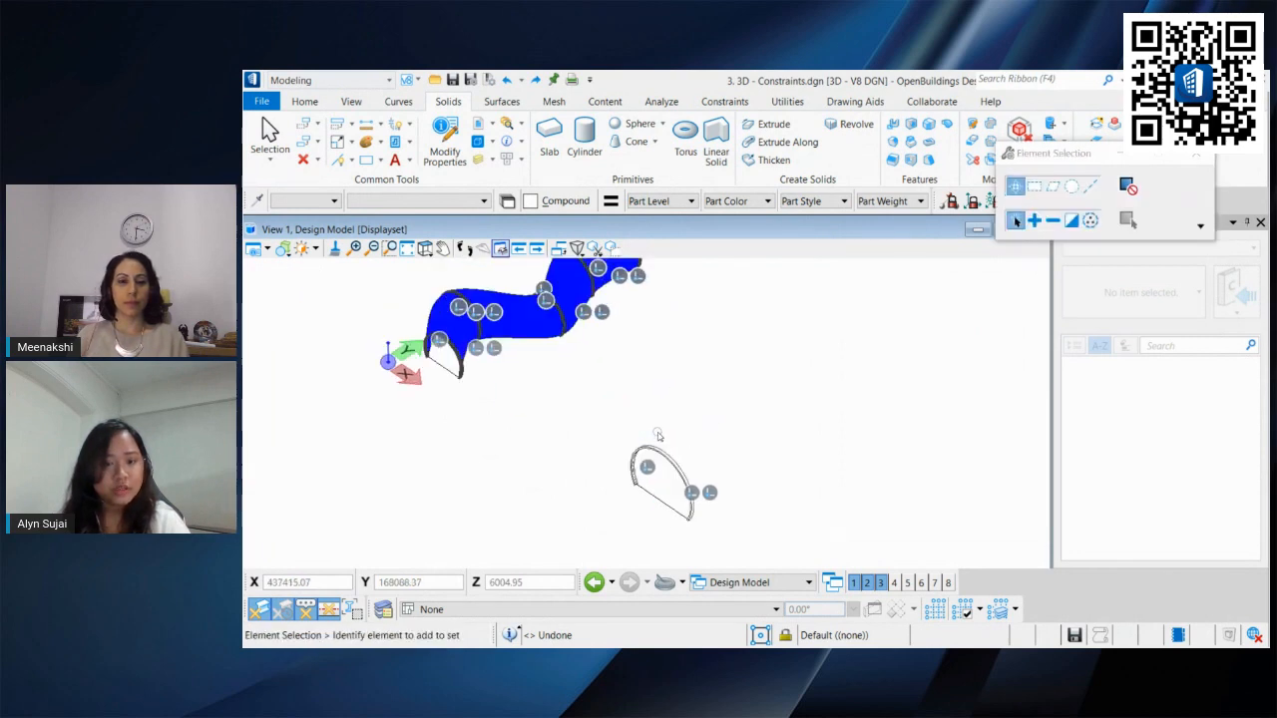
middle_click_drag(669, 389, 685, 444)
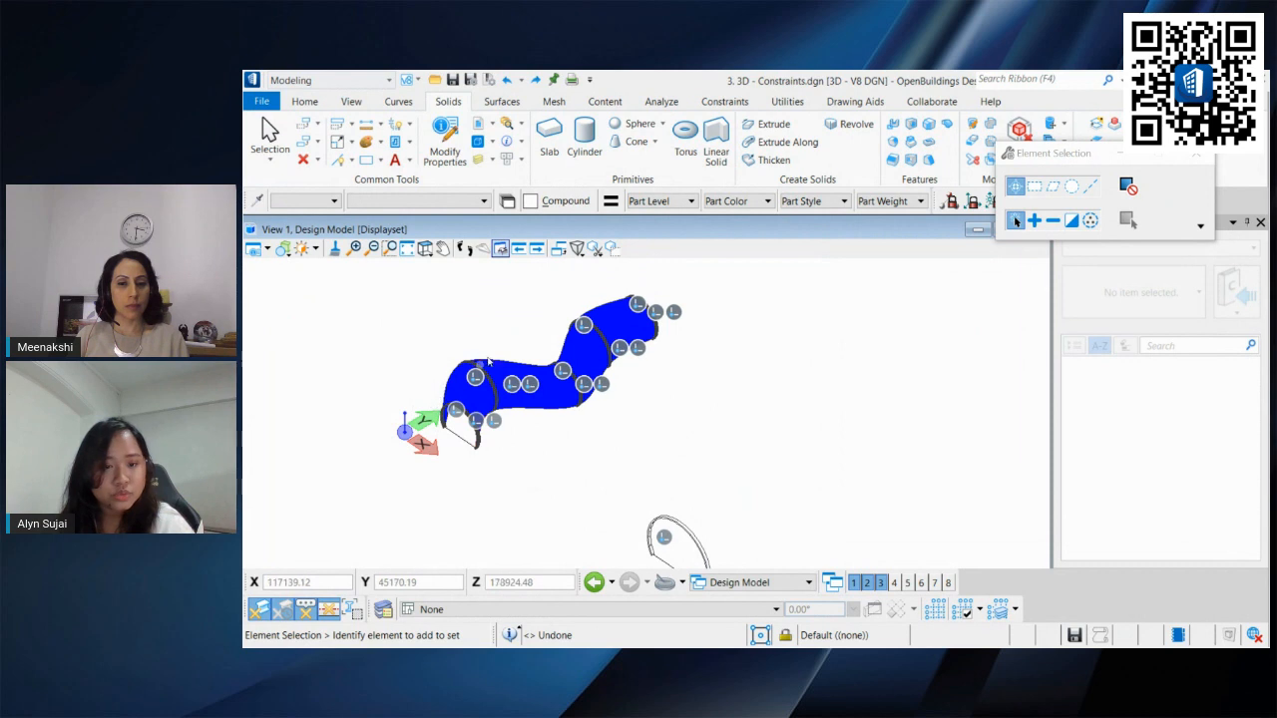
Step: Copy the arc profile four times, spaced along the Y axis in the top view
right_click(775, 448, "shift")
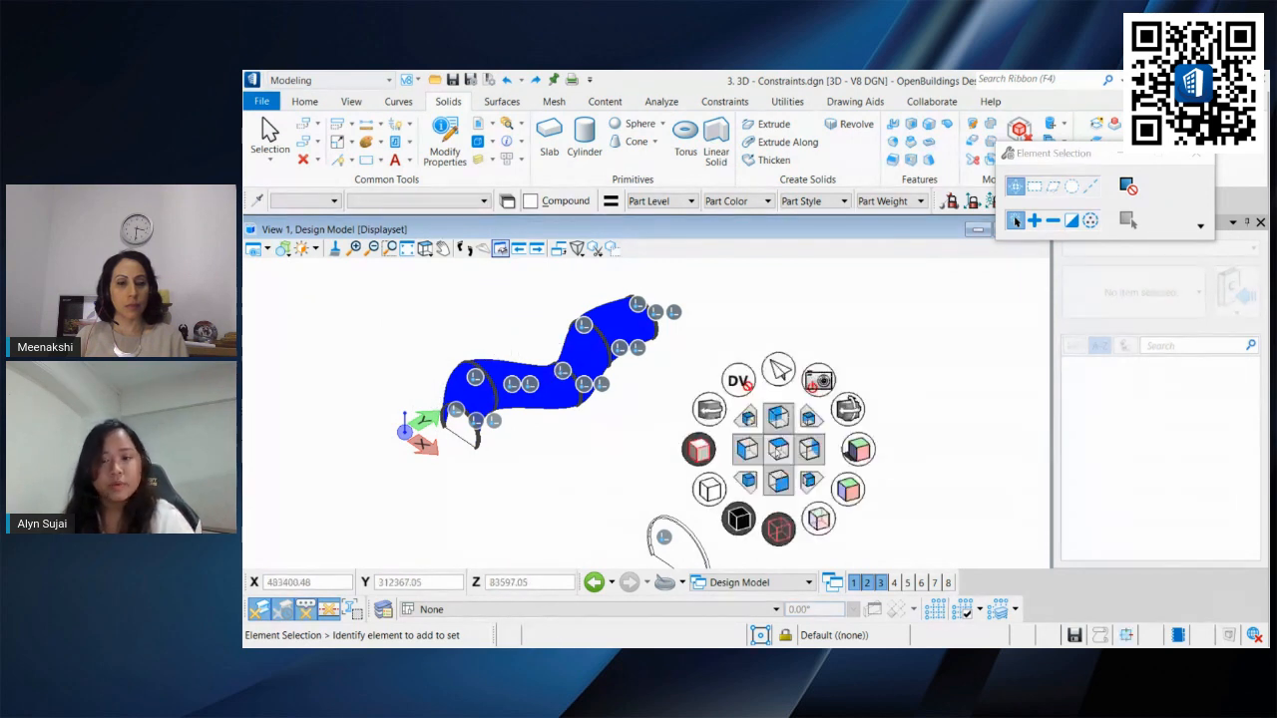
left_click(775, 448)
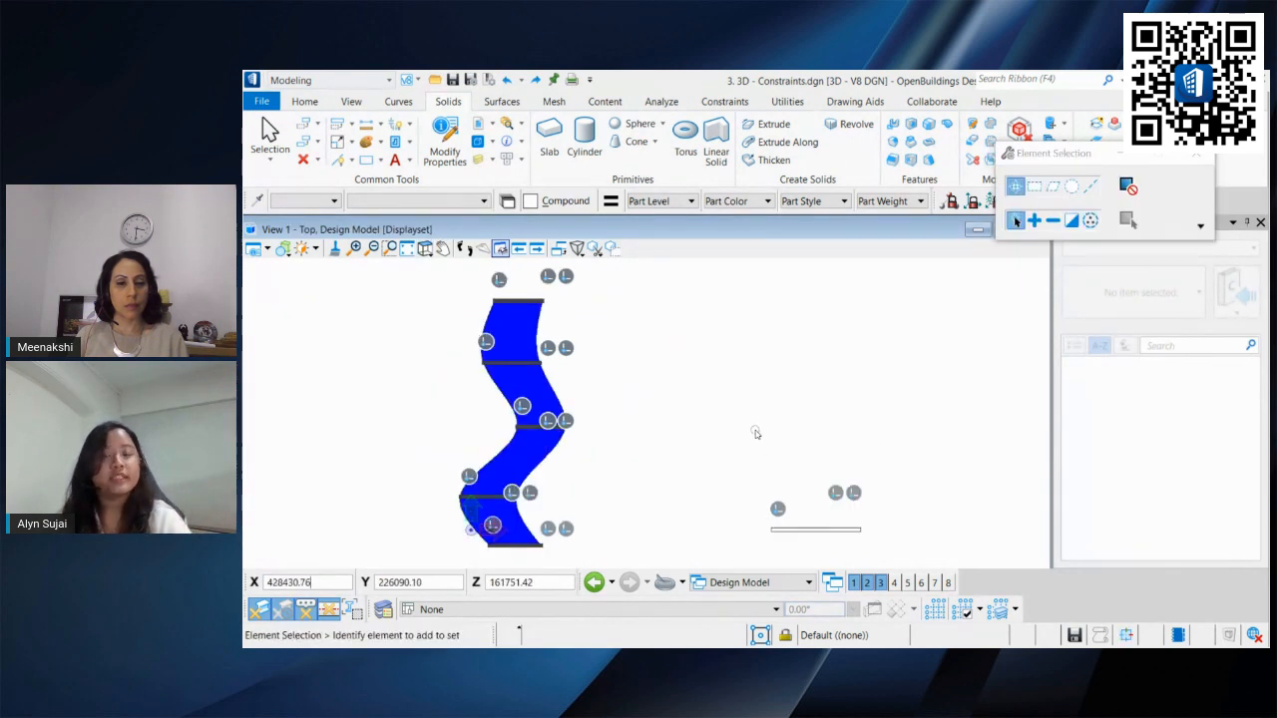
middle_click_drag(755, 433, 633, 329)
left_click_drag(886, 525, 654, 419)
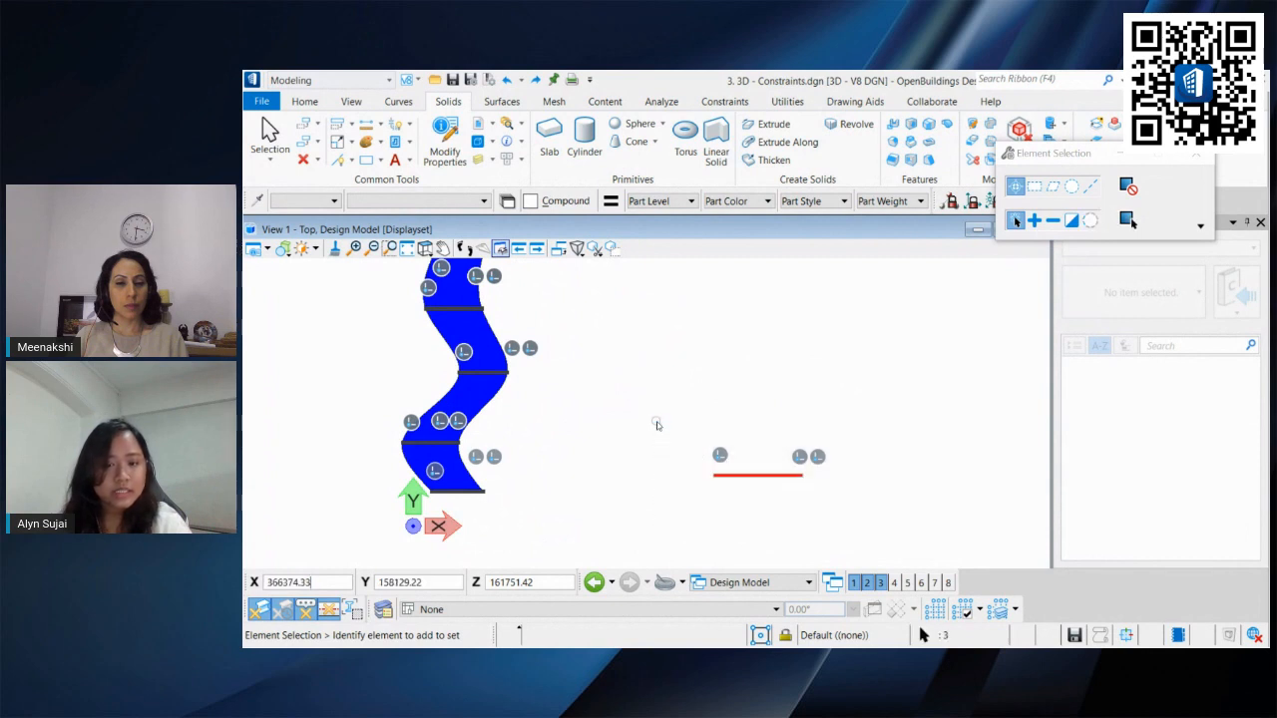
left_click(304, 143)
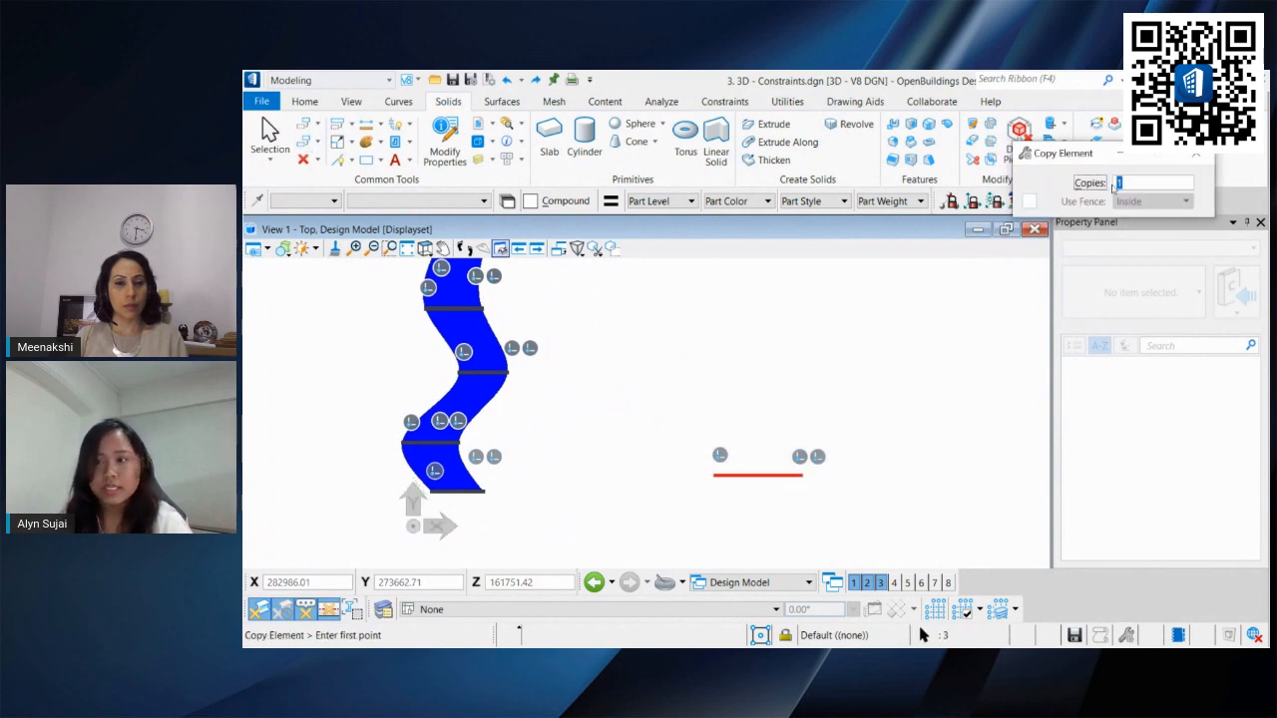
left_click(757, 477)
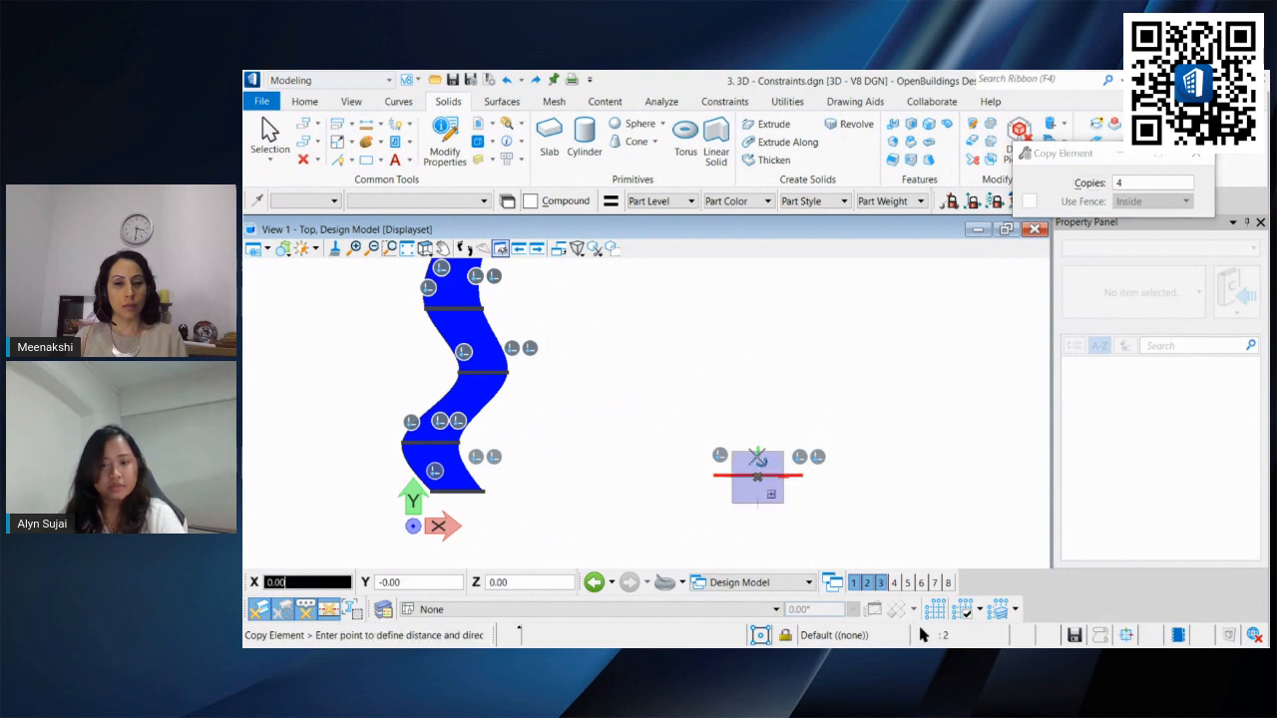
left_click(757, 398)
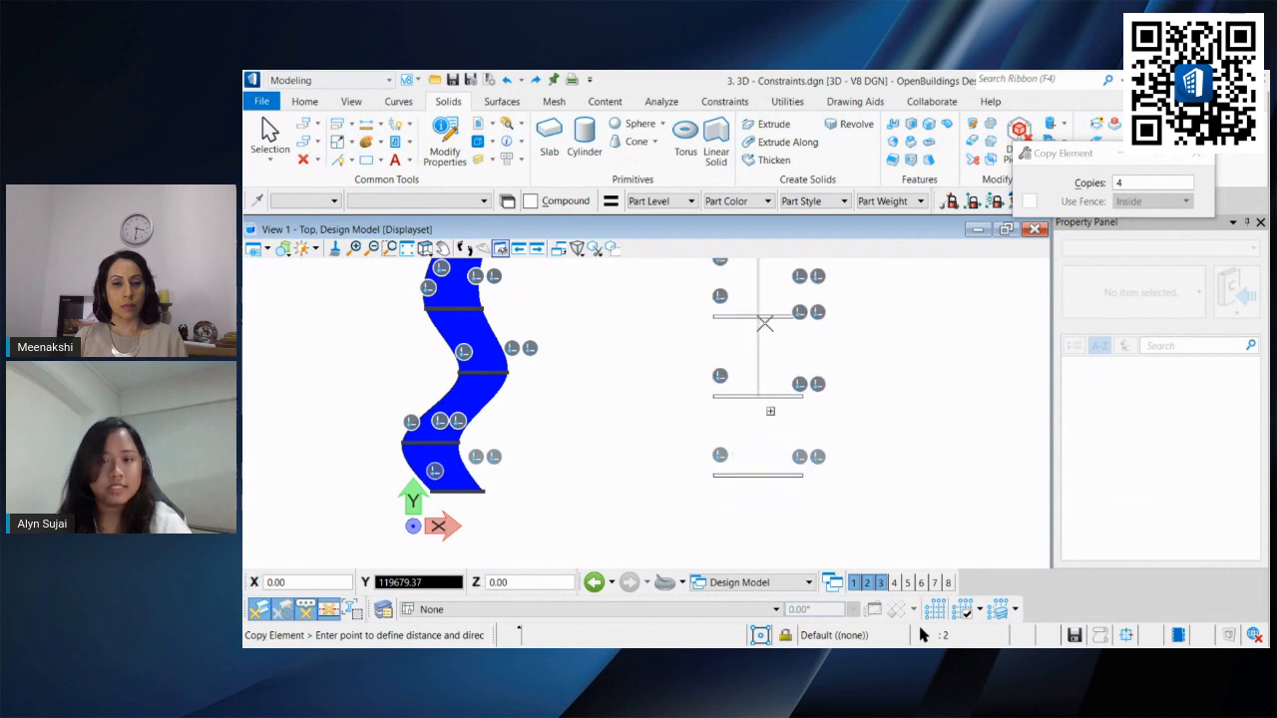
right_click(783, 323)
Step: Orbit and zoom around the model to examine the copied arc profiles
middle_click_drag(779, 347, 740, 419)
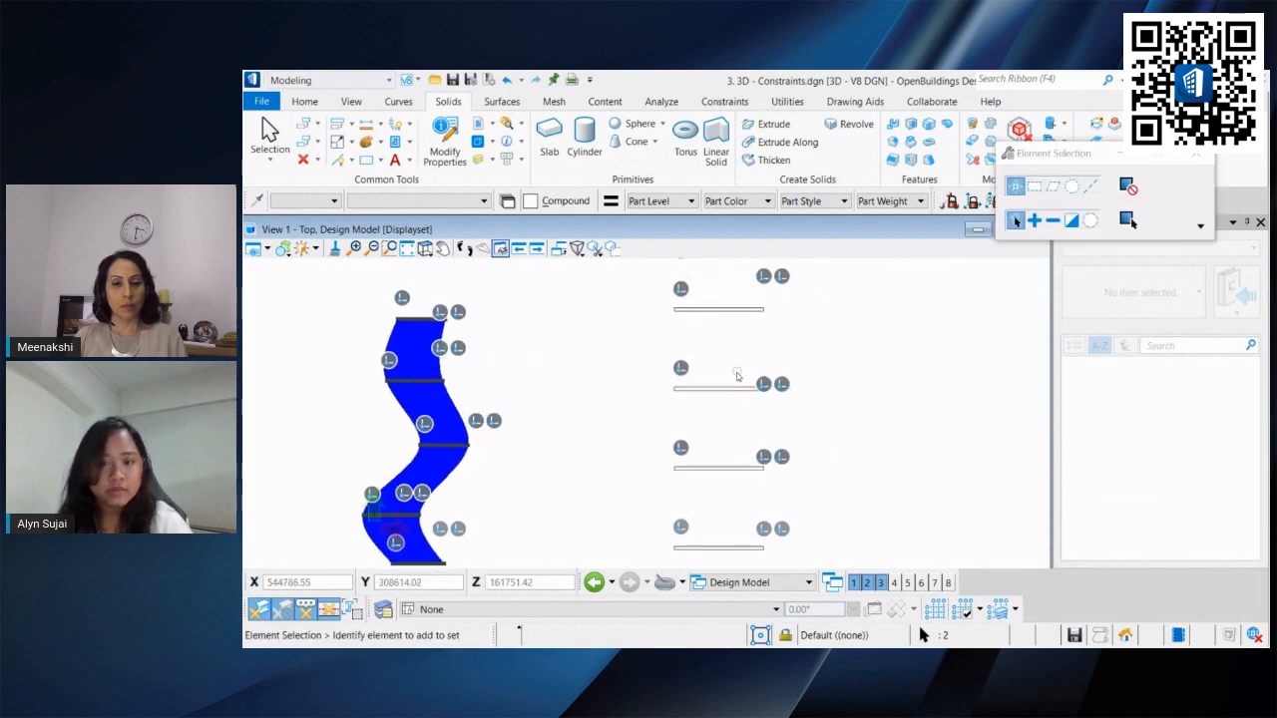
scroll(737, 375, "down", 3)
middle_click_drag(749, 479, 708, 394, "shift")
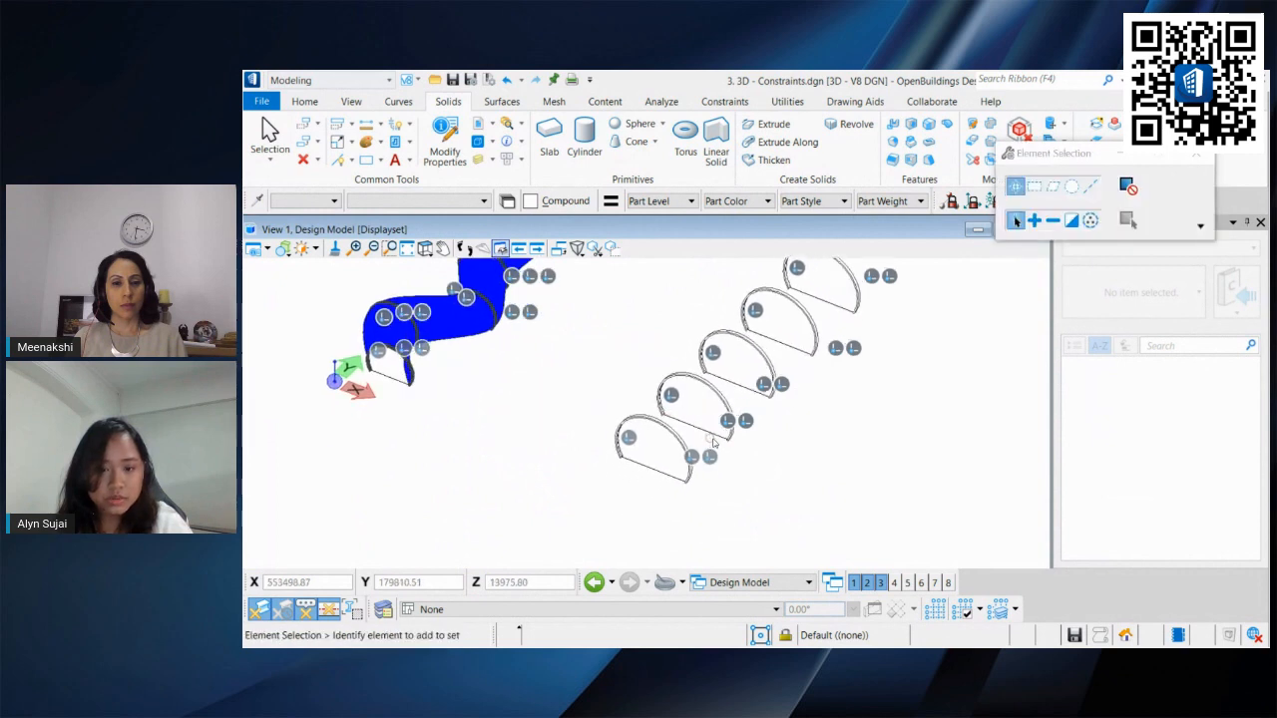
scroll(713, 442, "up", 5)
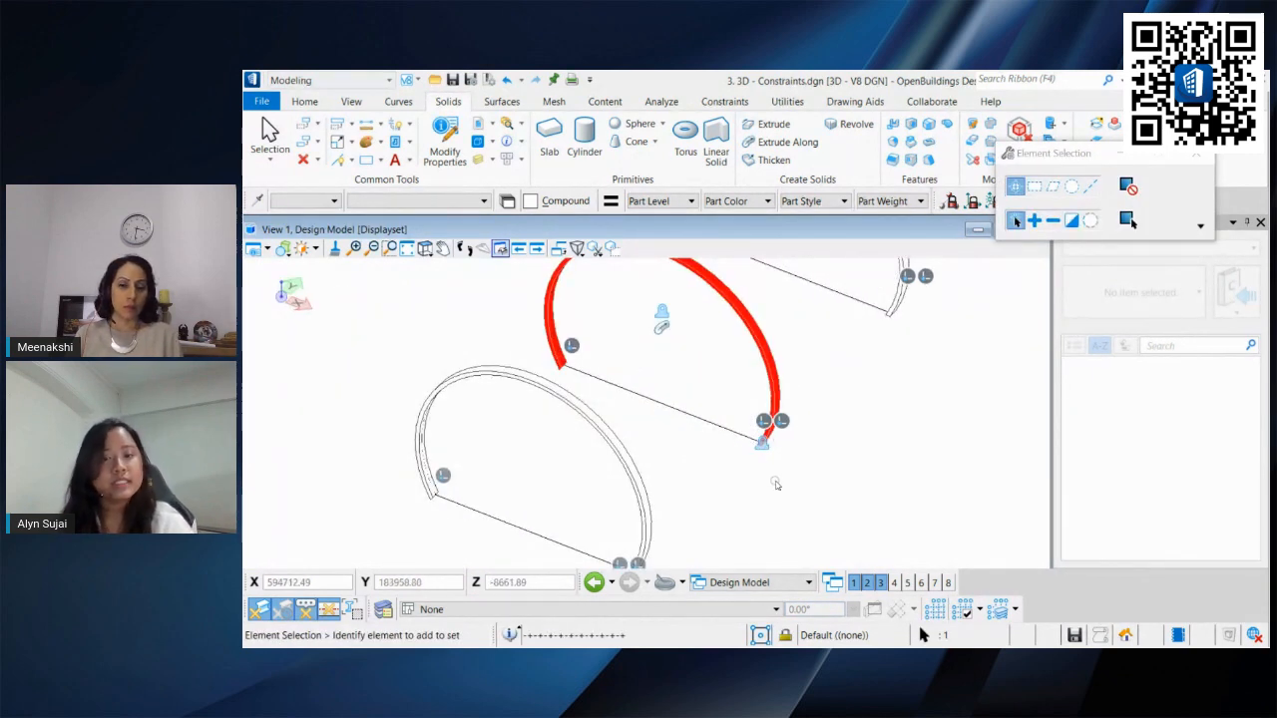
scroll(795, 467, "down", 5)
middle_click_drag(804, 447, 656, 419, "shift")
scroll(708, 466, "up", 3)
middle_click_drag(708, 466, 694, 476)
scroll(694, 475, "down", 4)
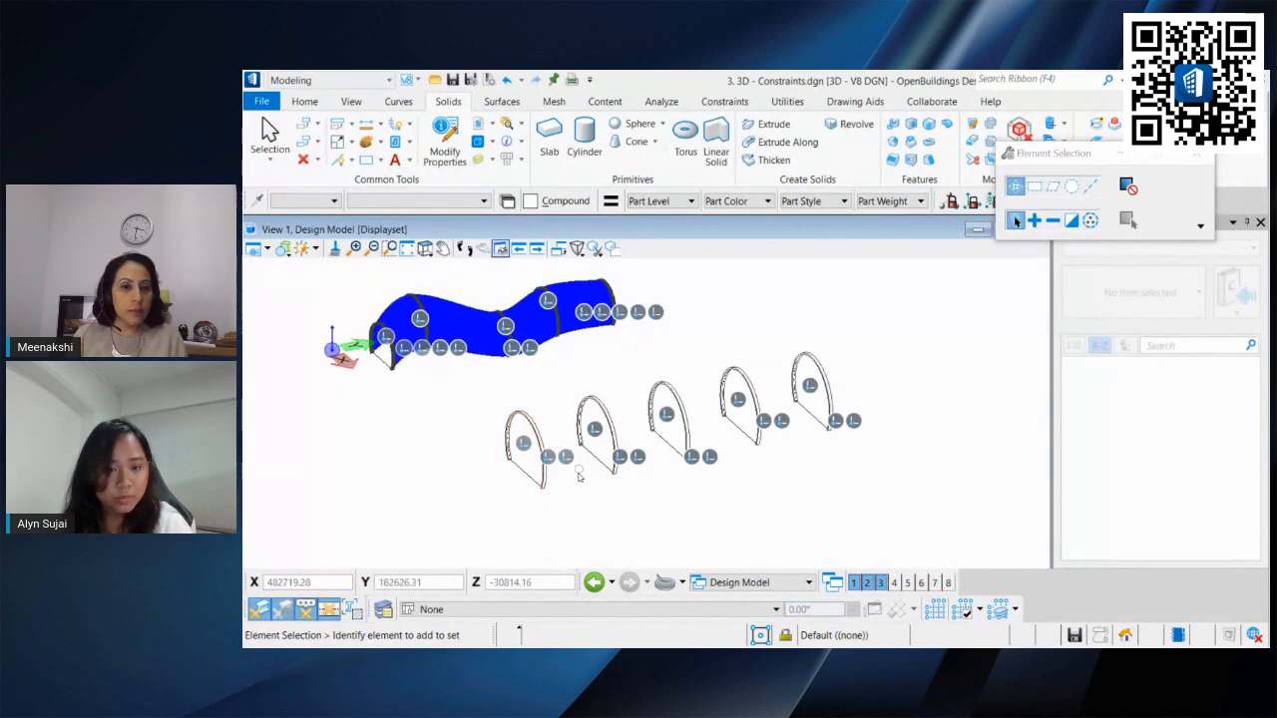
scroll(588, 469, "up", 2)
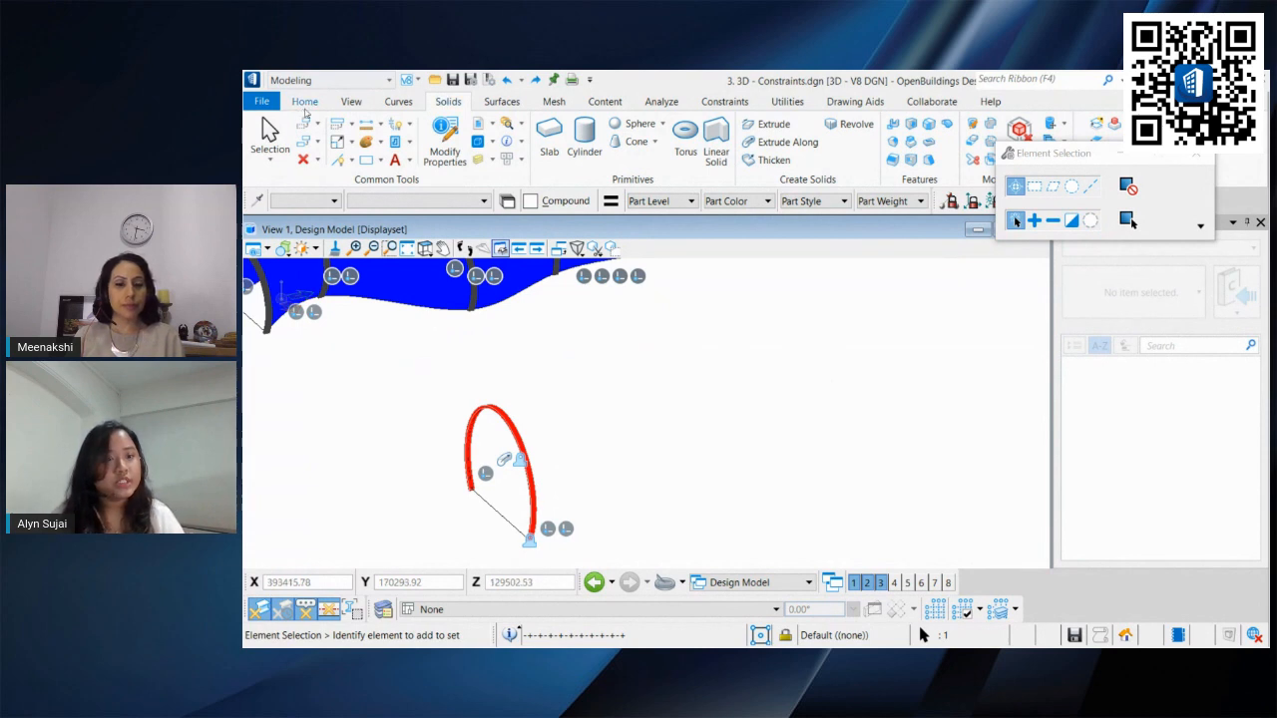
Step: Place the selected arc on the Ribs level and set its line weight to 8
left_click(305, 110)
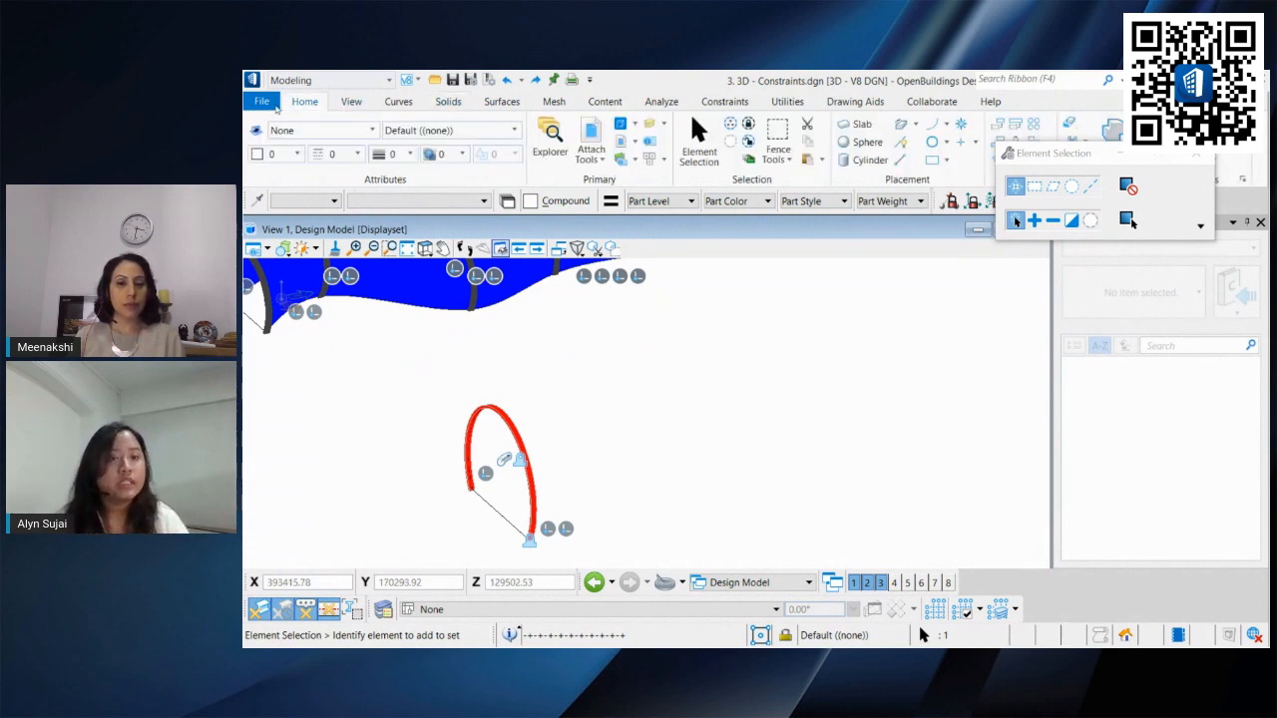
left_click(453, 130)
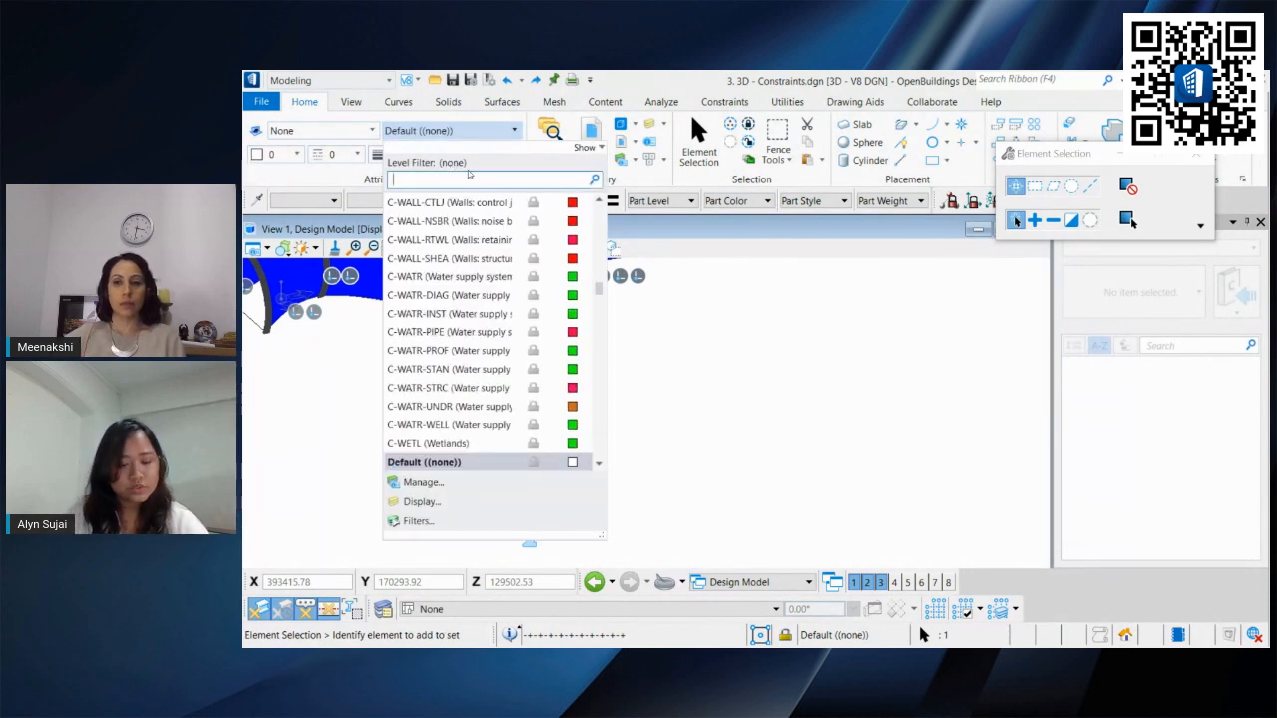
type("Rib")
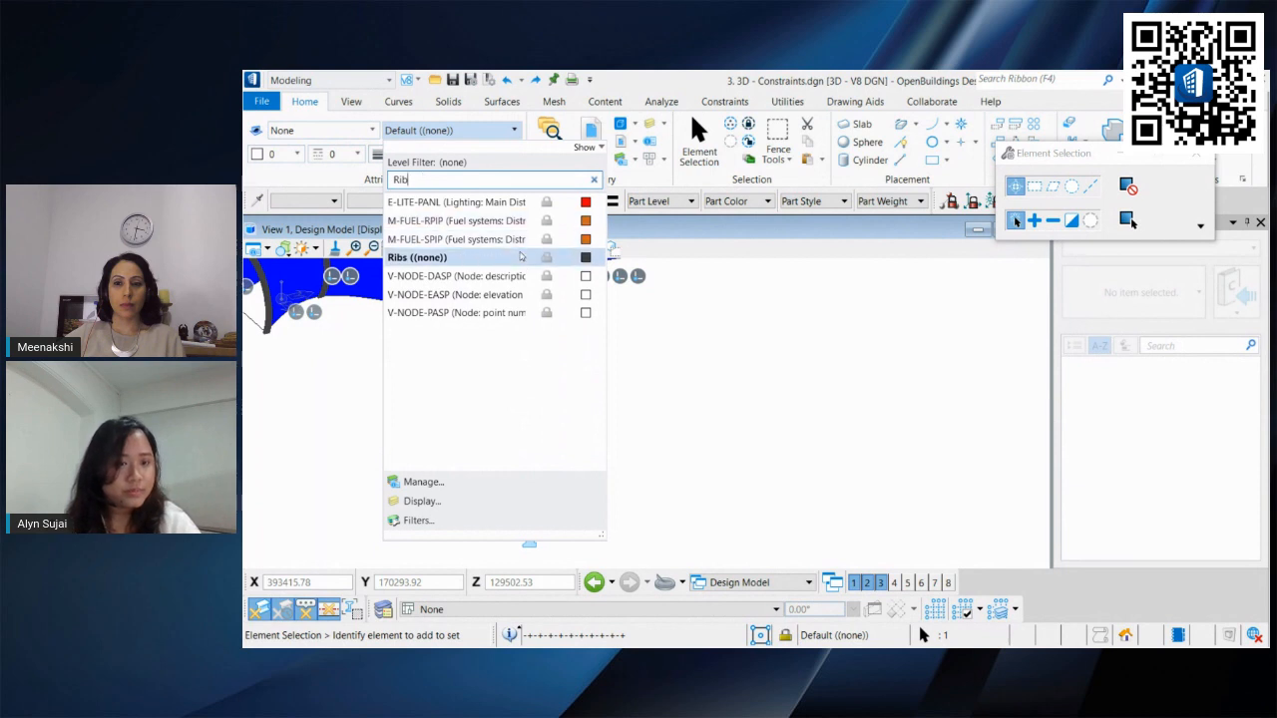
left_click(417, 257)
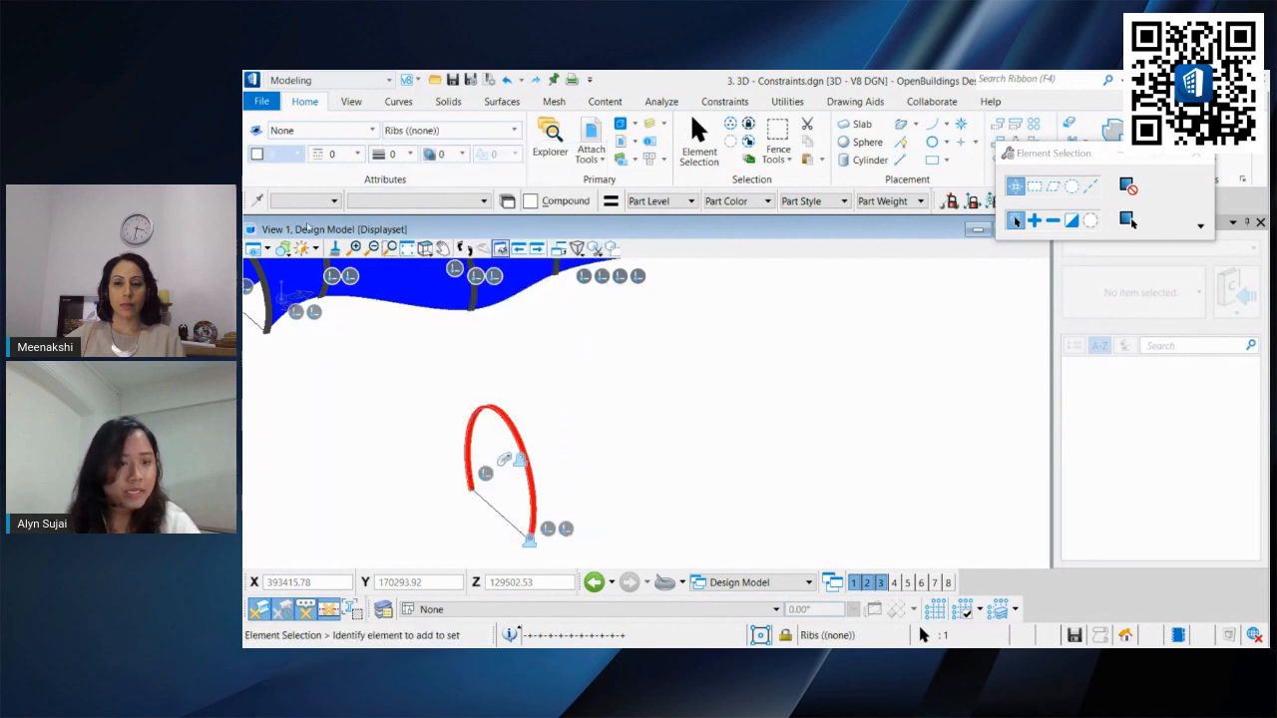
left_click(296, 152)
left_click(319, 501)
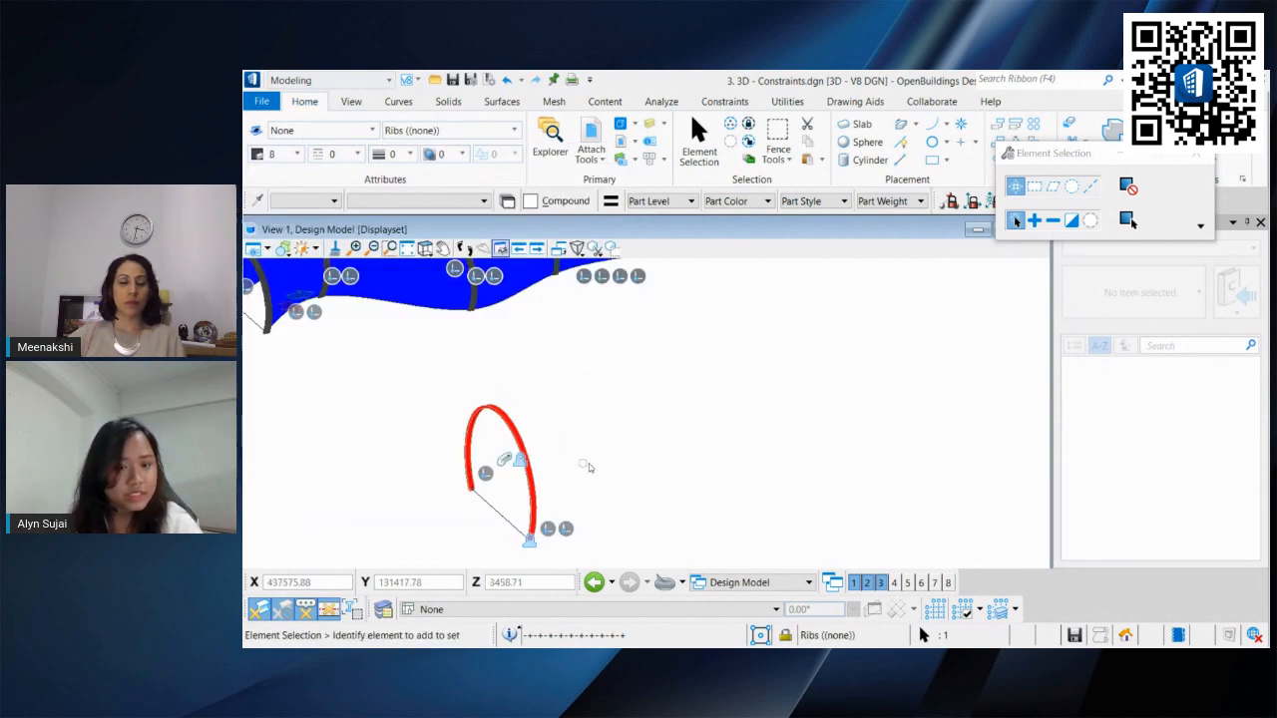
Step: Copy the arc rib four times at equal spacing along the Y axis
middle_click_drag(557, 420, 729, 428, "shift")
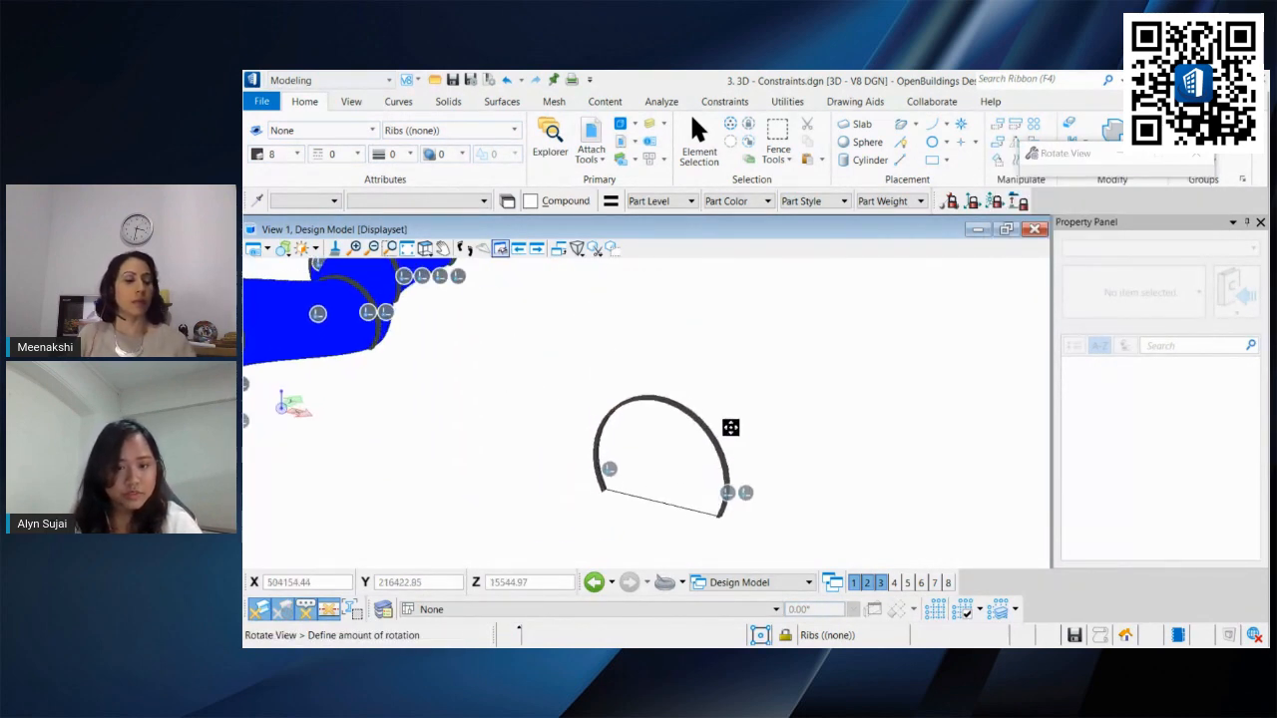
right_click(769, 433, "shift")
left_click(762, 454)
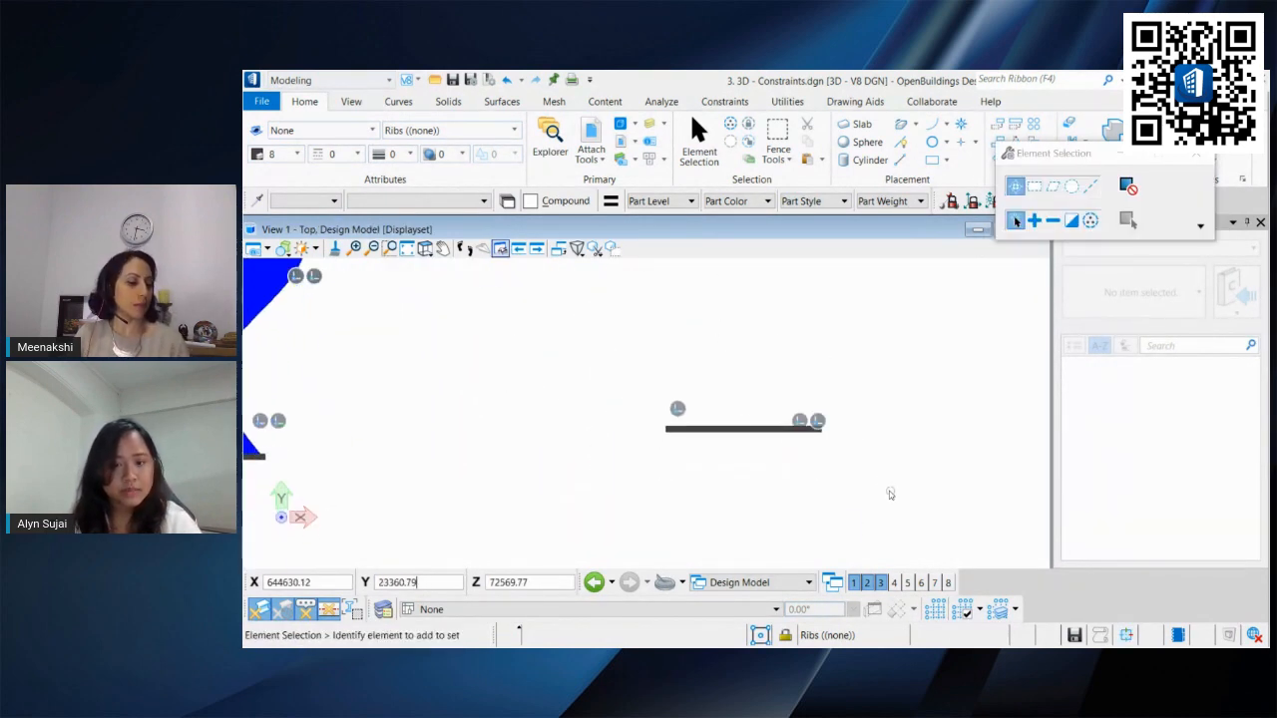
left_click_drag(888, 491, 592, 357)
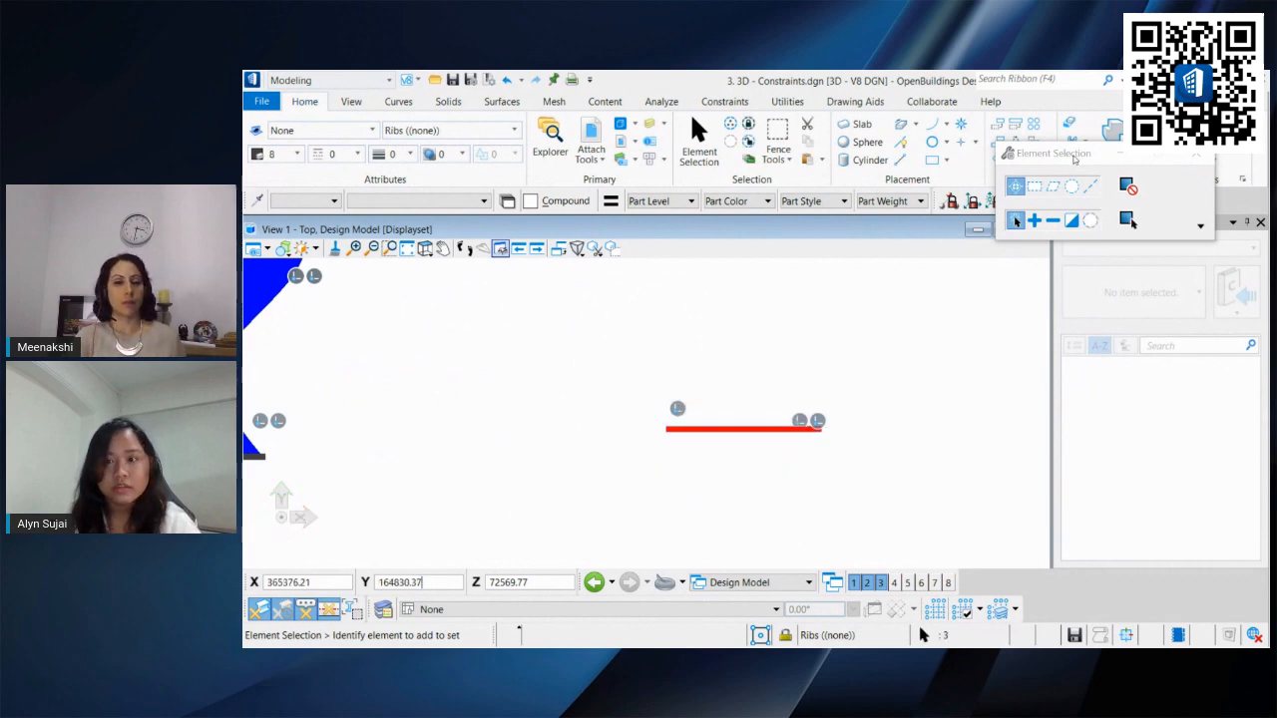
left_click(997, 143)
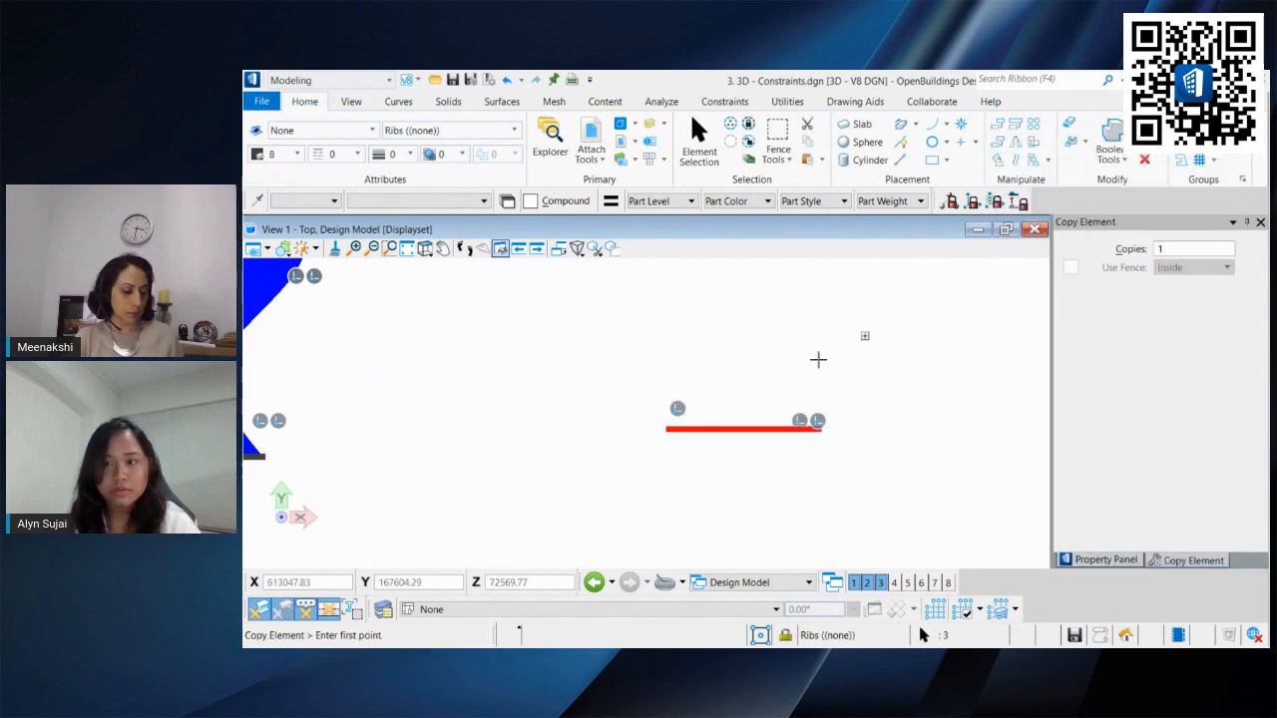
left_click(1132, 252)
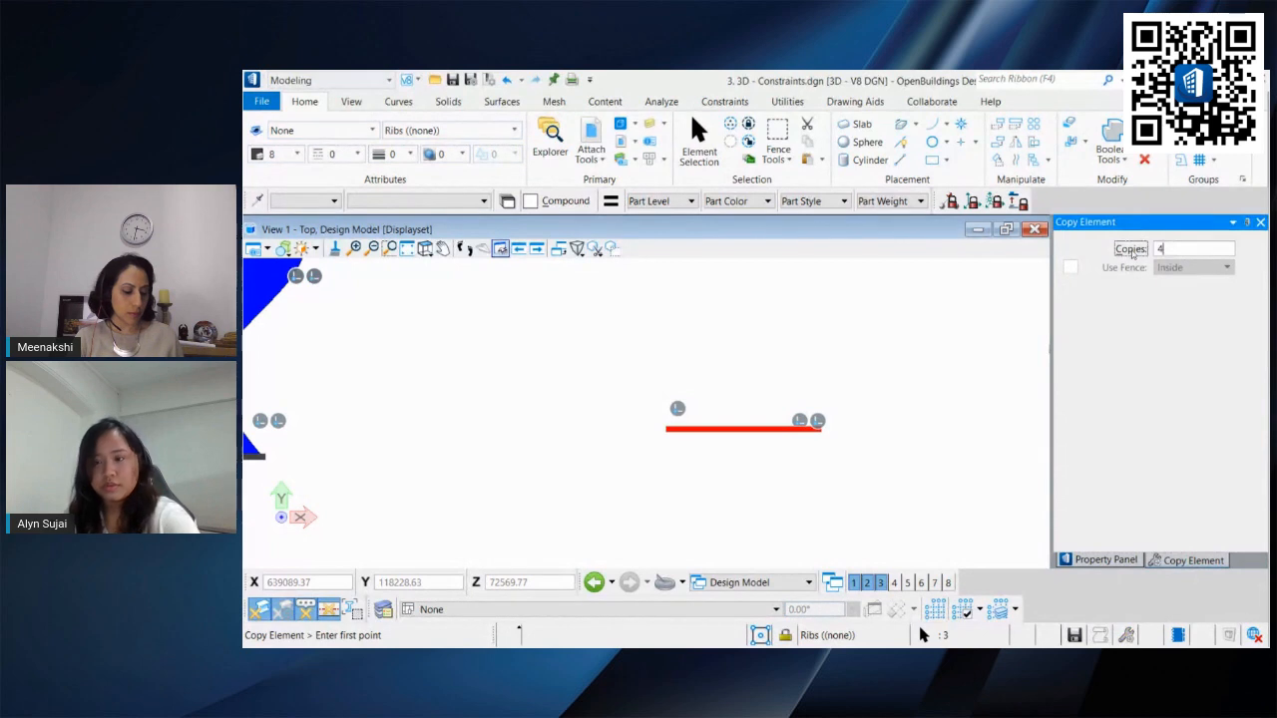
left_click(744, 429)
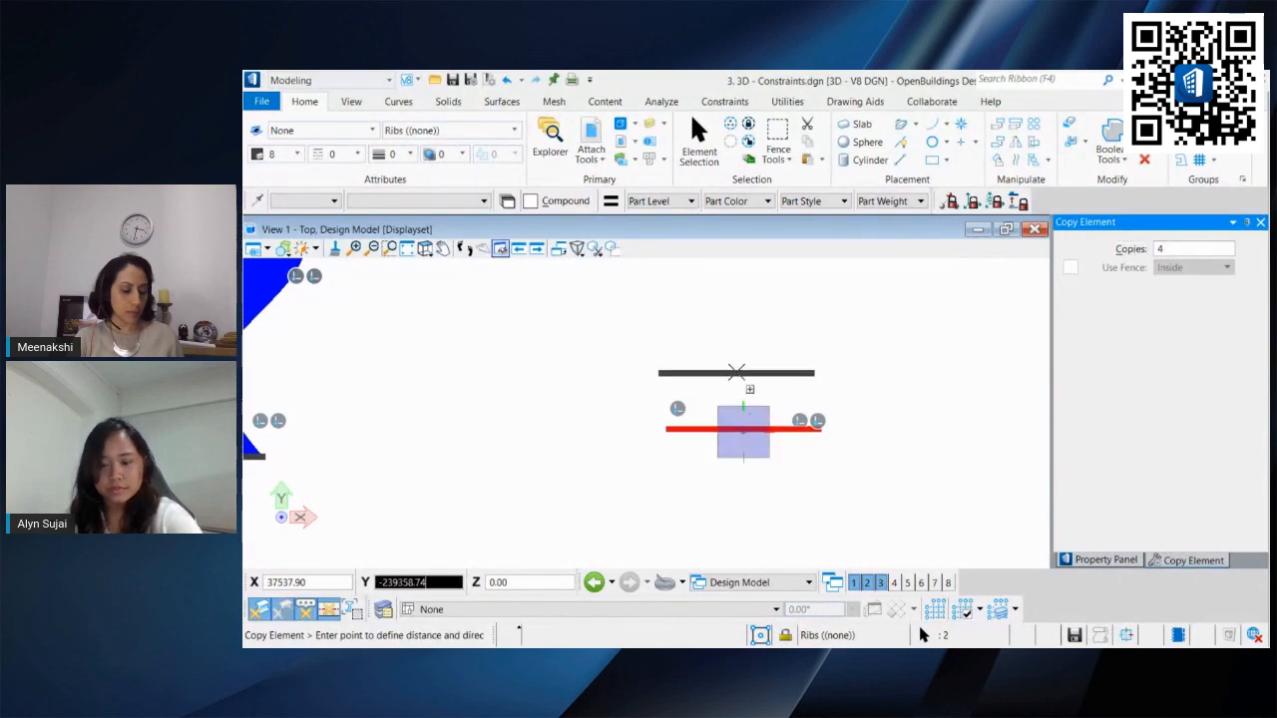
middle_click_drag(742, 357, 736, 430)
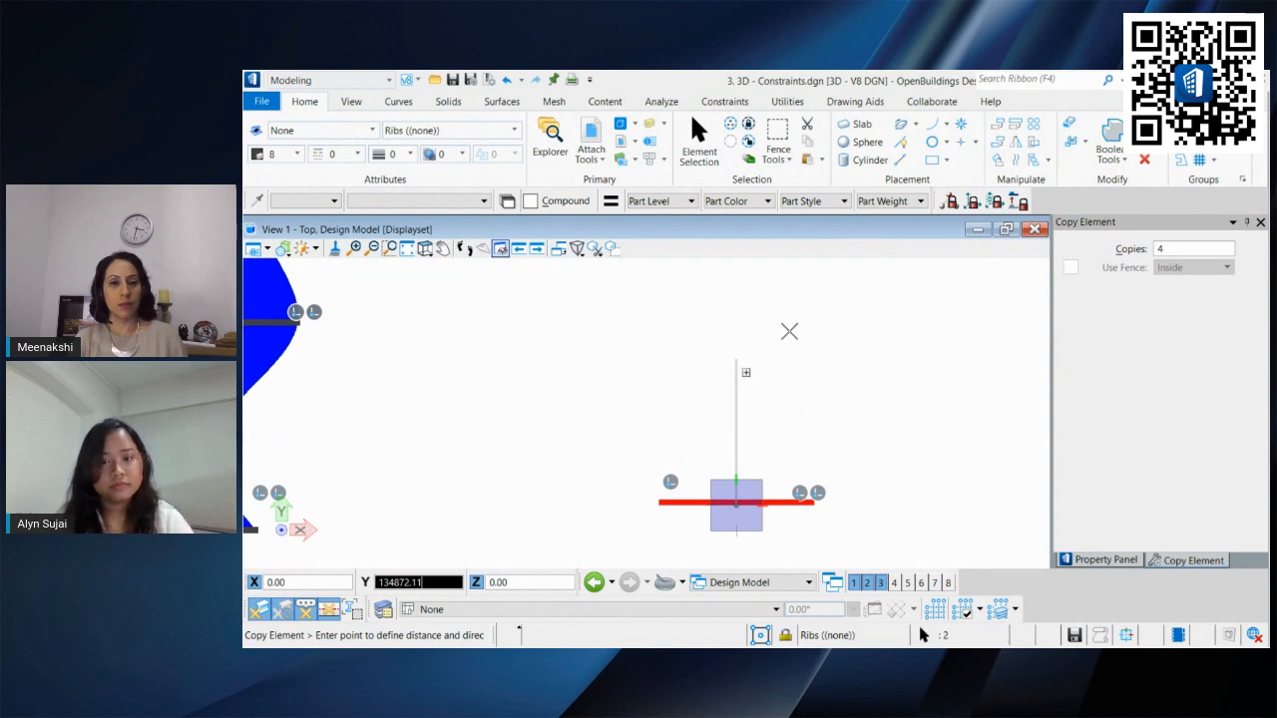
left_click(789, 332)
right_click(782, 318)
Step: Create a parametric loft surface through all five arc ribs
scroll(782, 320, "down", 5)
middle_click_drag(783, 319, 688, 403)
scroll(741, 354, "up", 3)
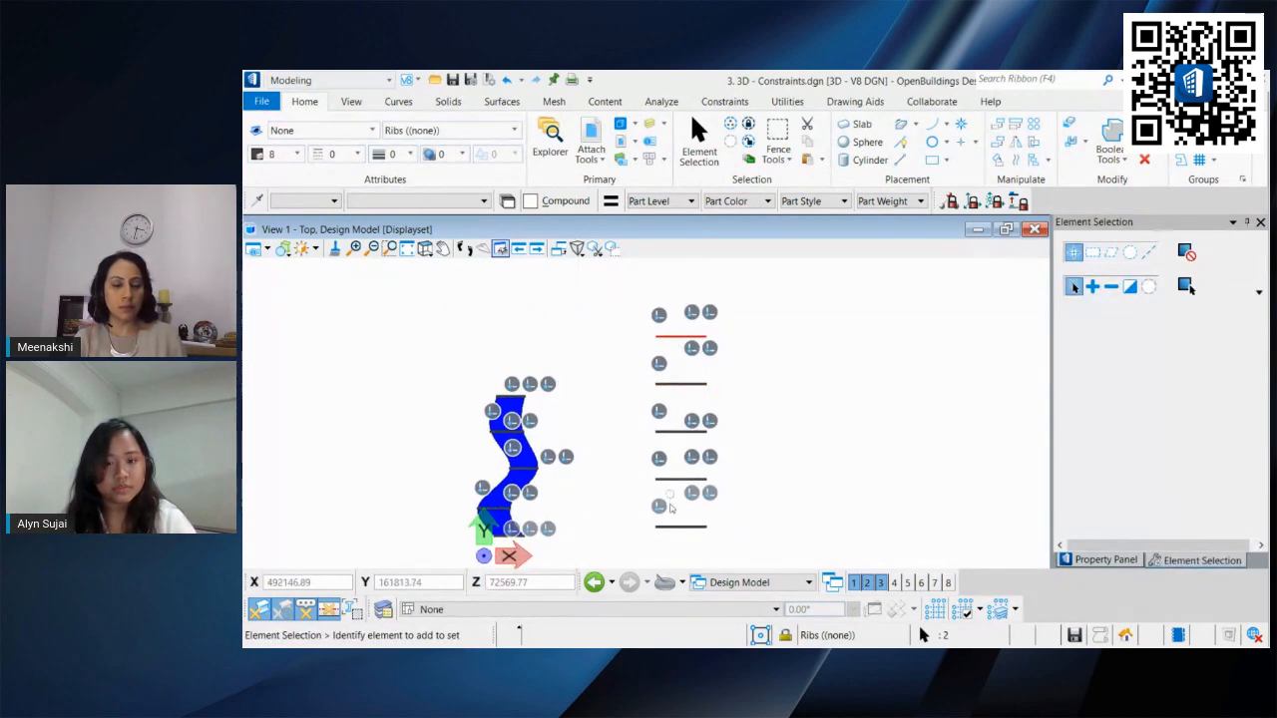
middle_click_drag(733, 493, 555, 475, "shift")
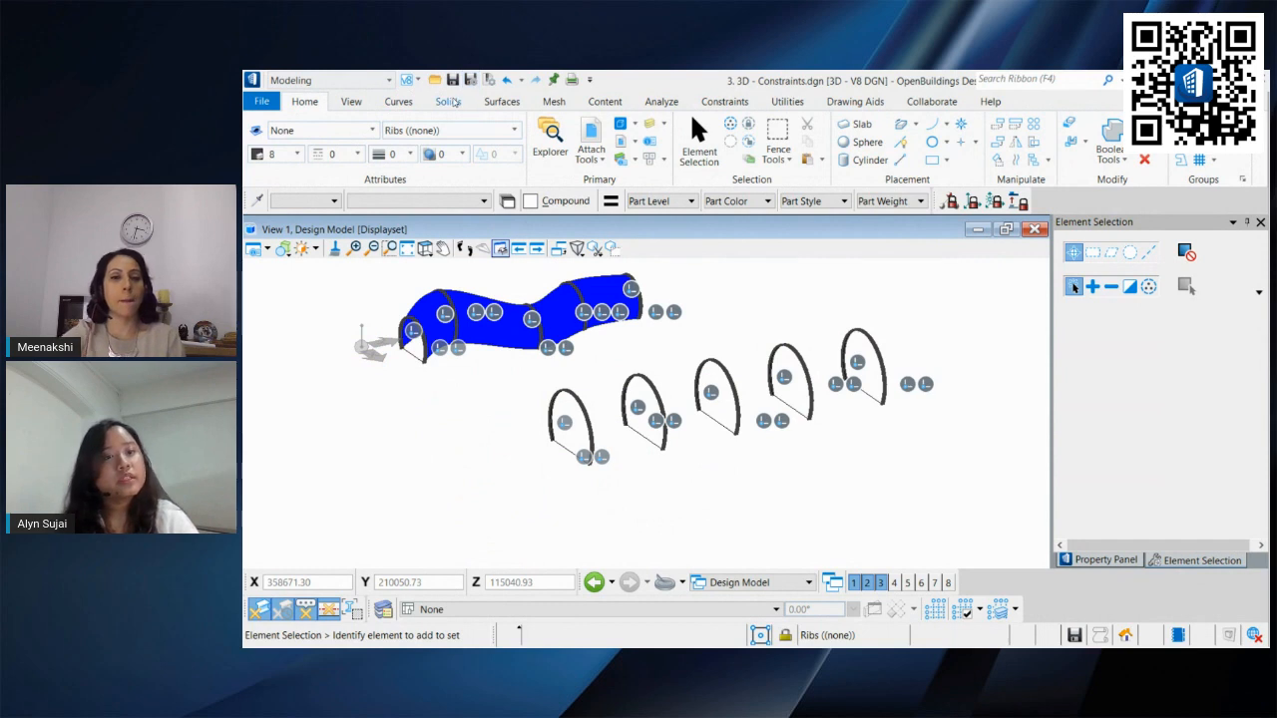
left_click(449, 102)
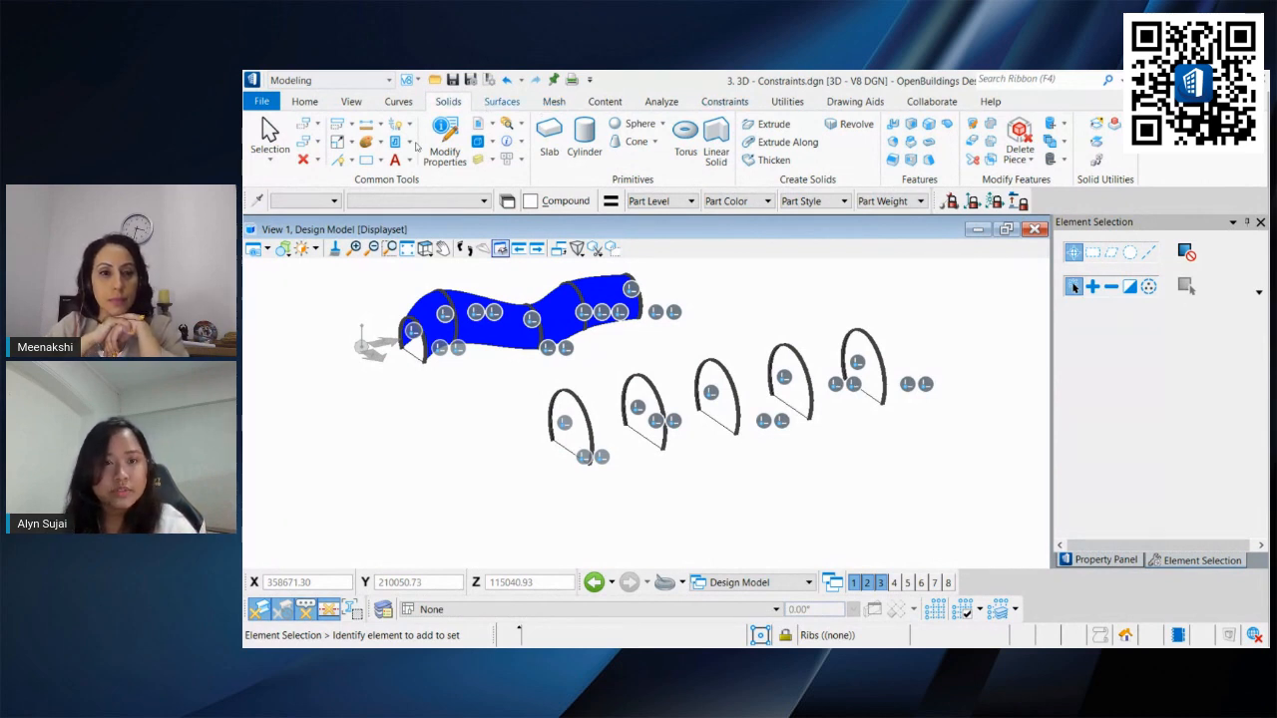
left_click(502, 101)
left_click(596, 132)
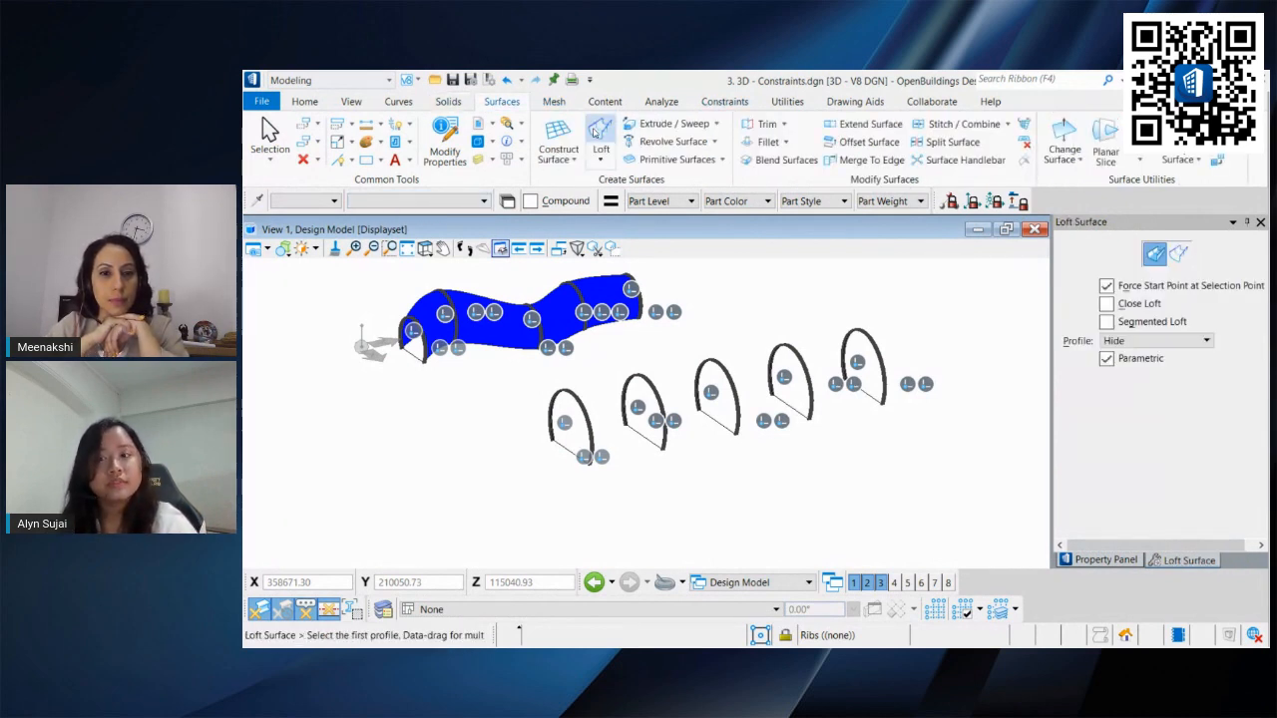
middle_click_drag(672, 377, 617, 359)
scroll(617, 359, "up", 2)
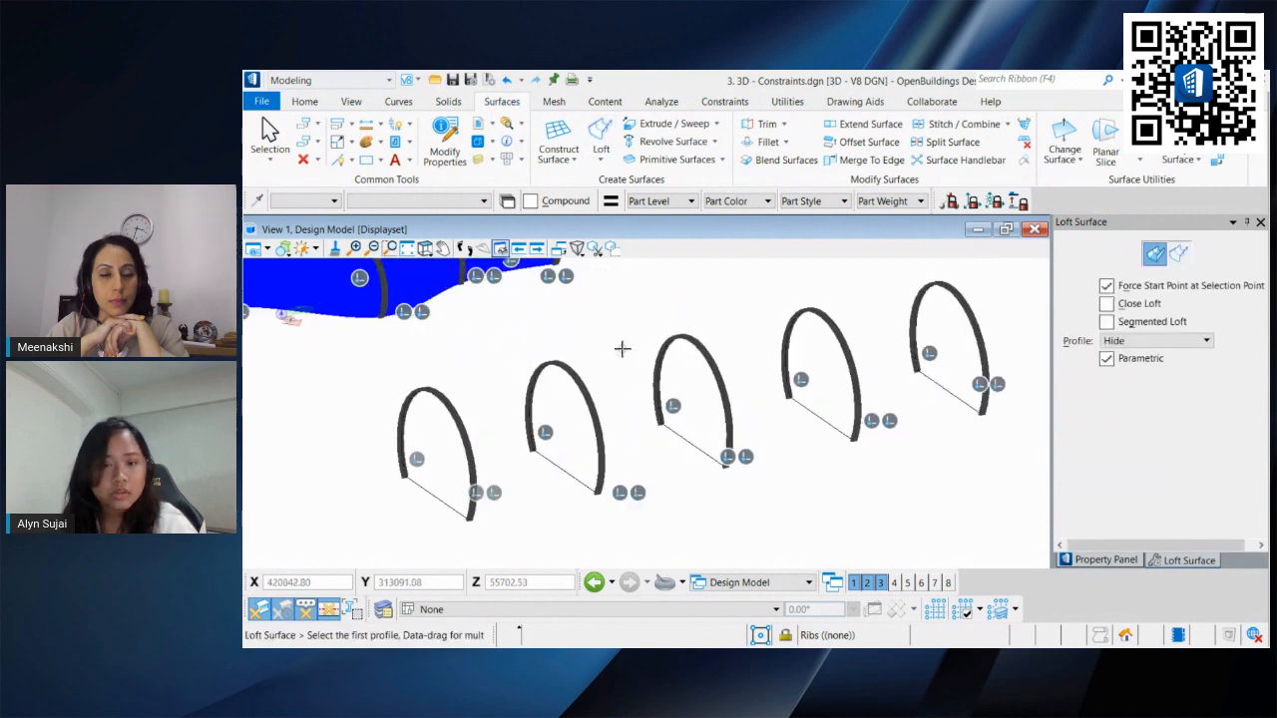
left_click_drag(392, 413, 970, 294)
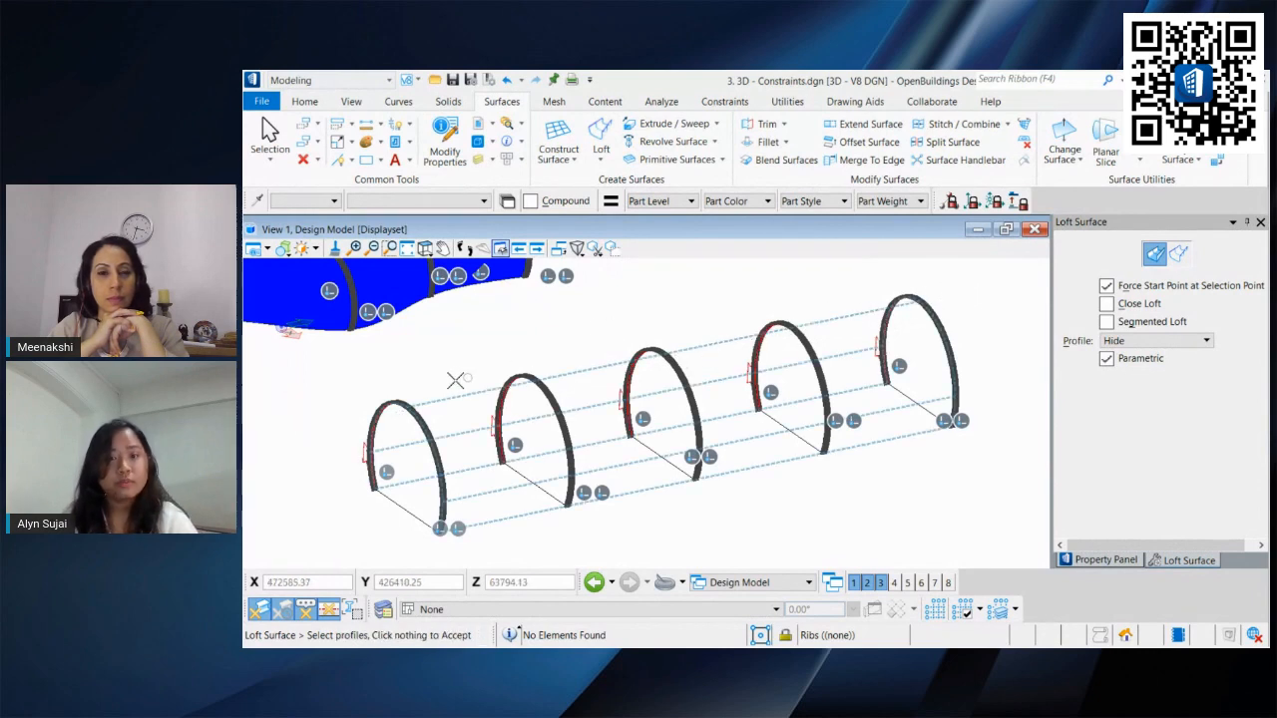
scroll(389, 407, "up", 4)
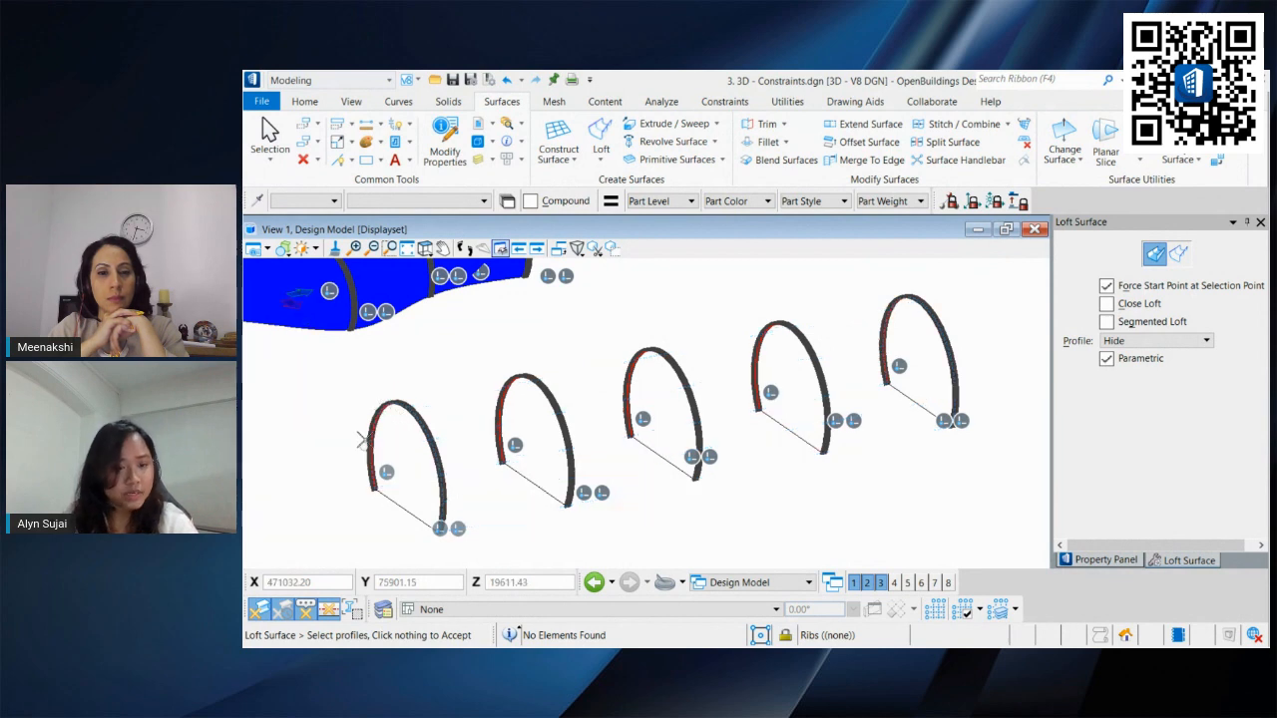
scroll(760, 332, "down", 4)
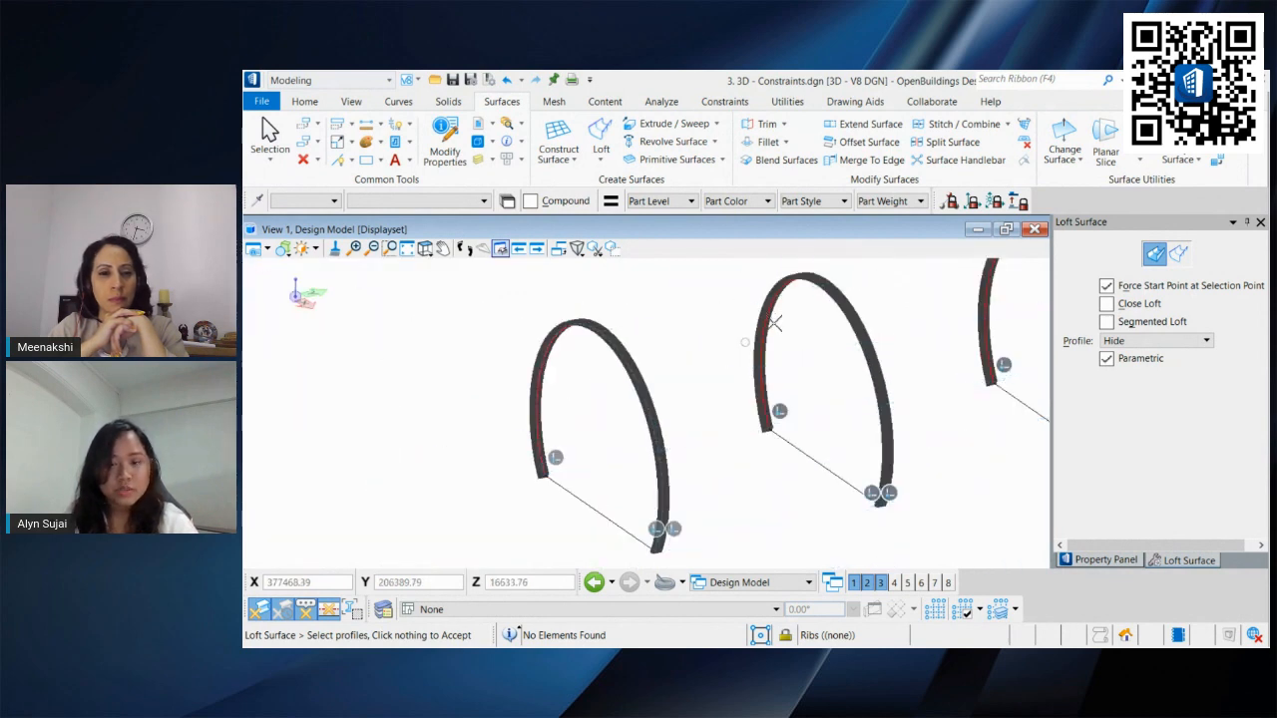
middle_click_drag(772, 330, 608, 380)
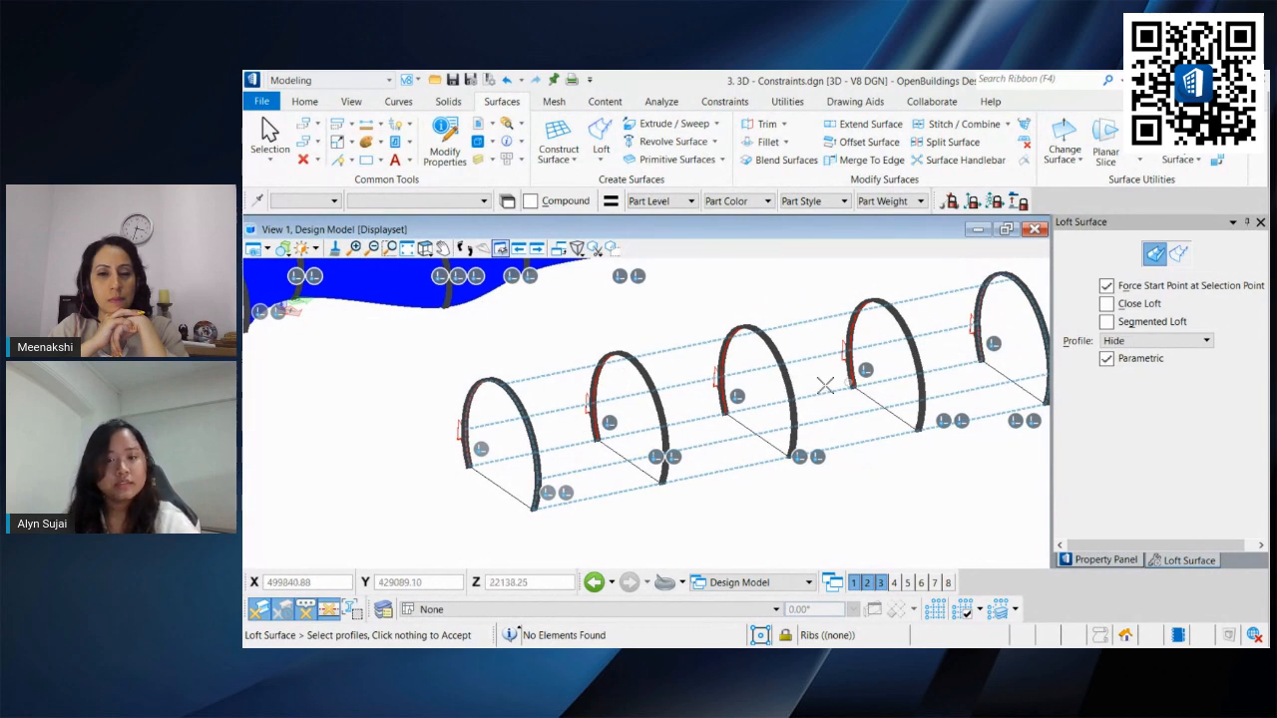
middle_click_drag(827, 376, 747, 393)
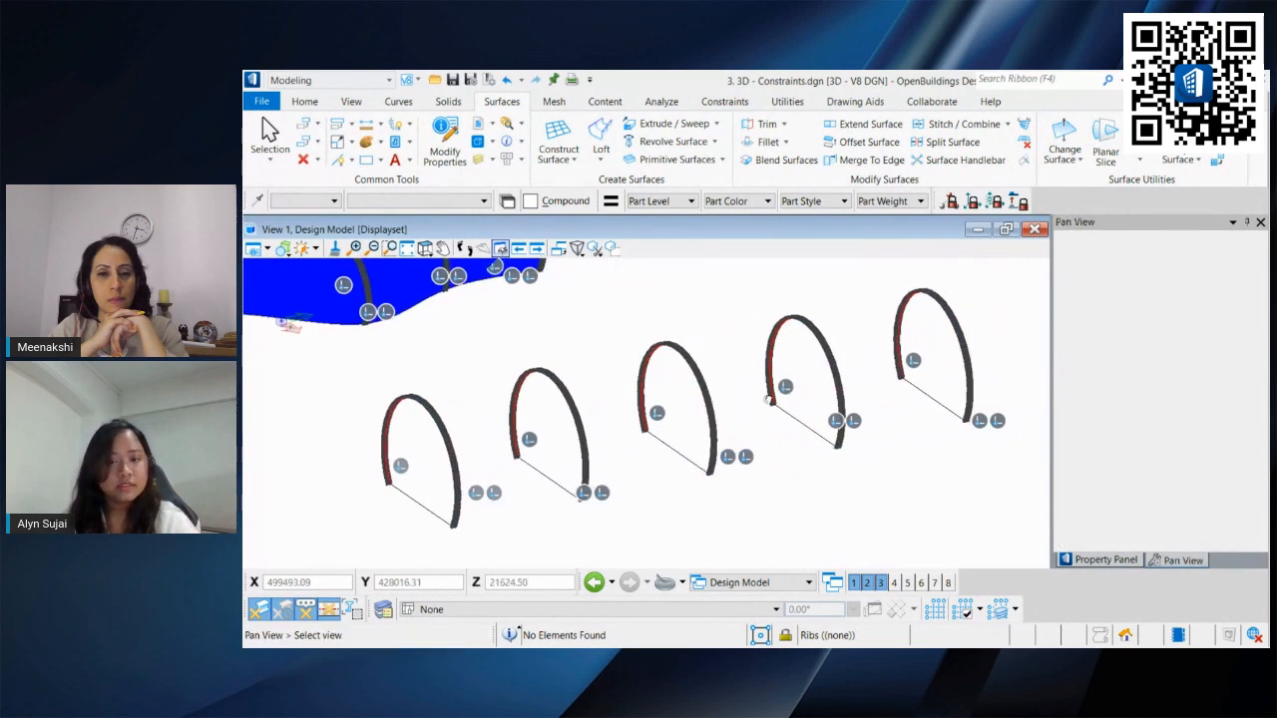
left_click(919, 271)
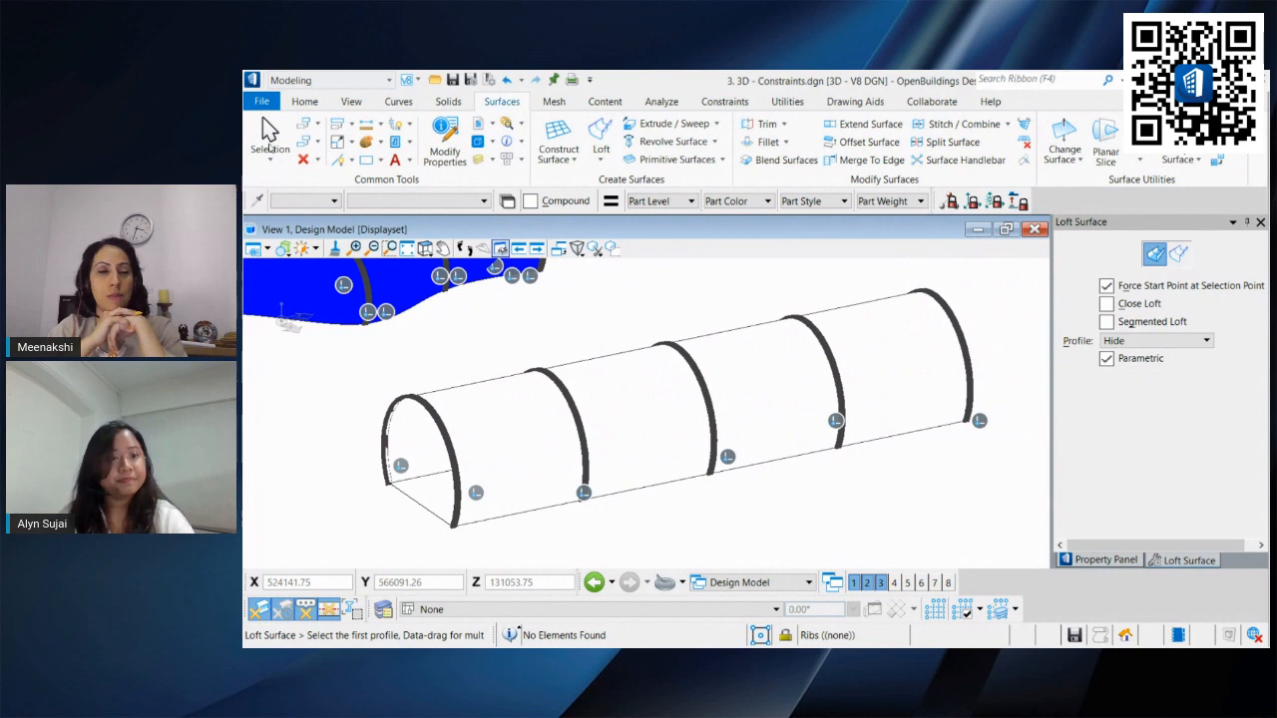
left_click(270, 128)
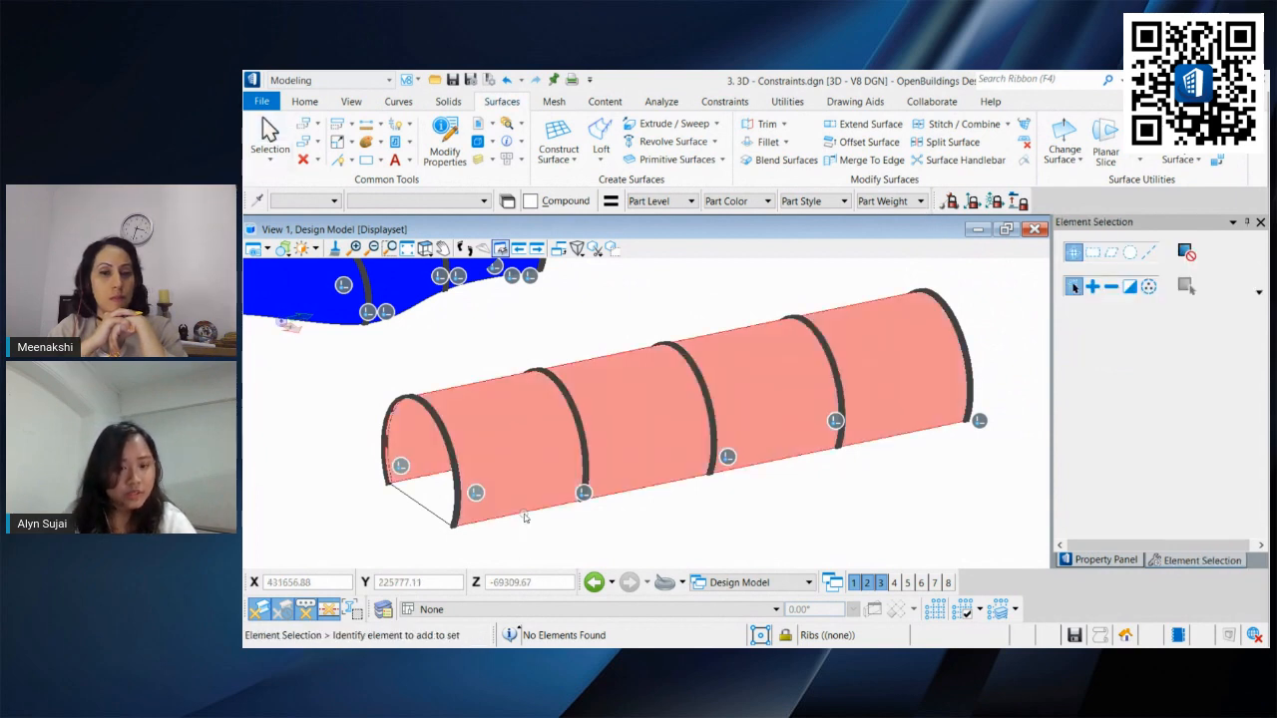
Step: Place the loft surface on the Shell level and set its colour to 1
left_click(524, 514)
left_click(304, 101)
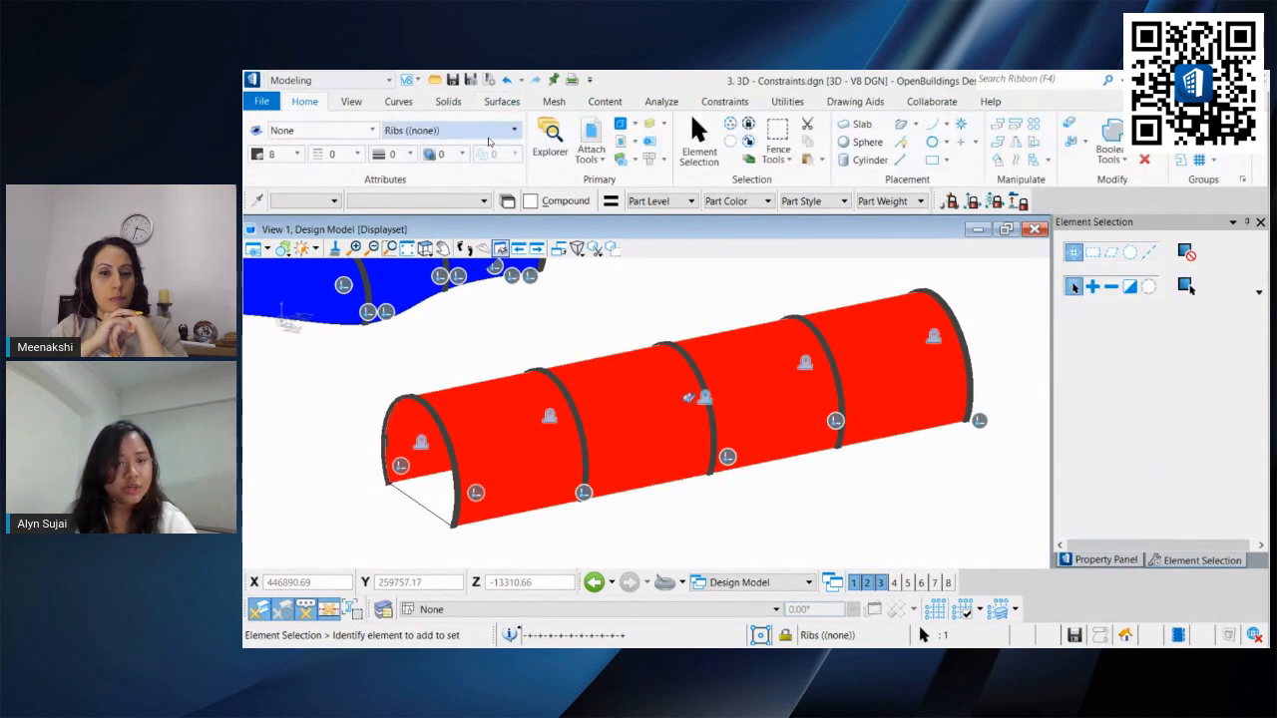
left_click(489, 132)
left_click(449, 181)
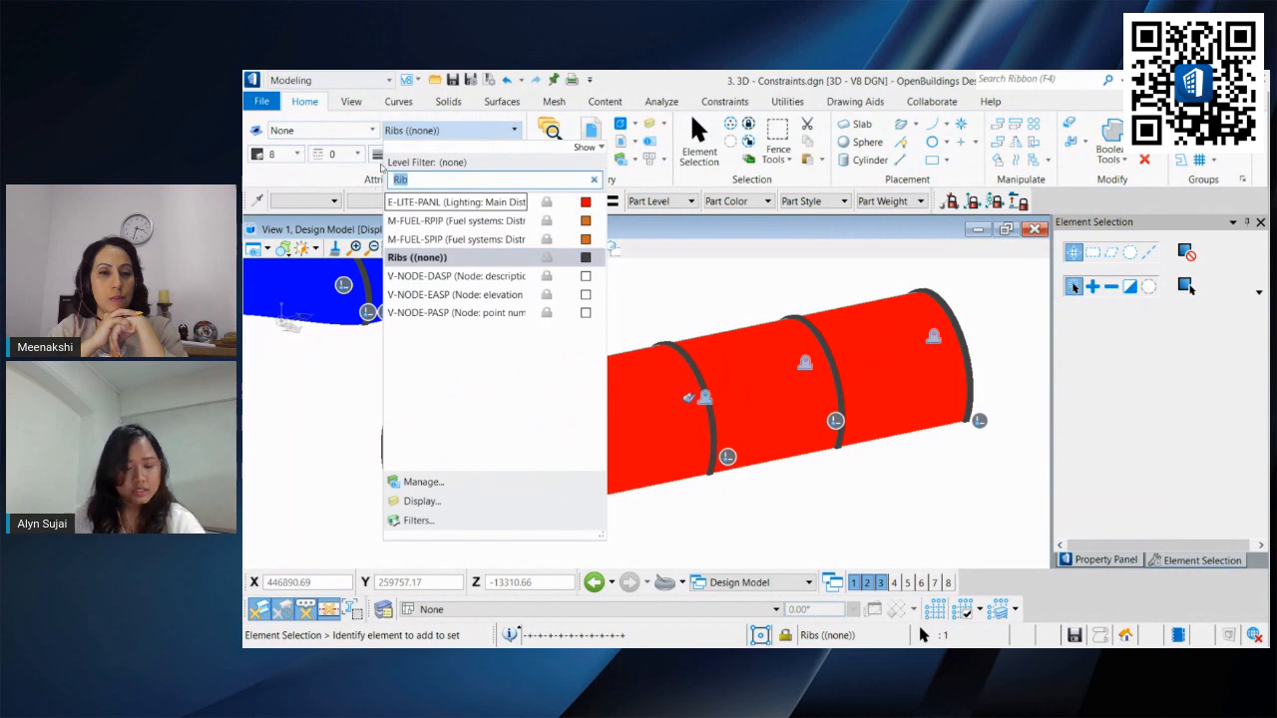
type("Shell")
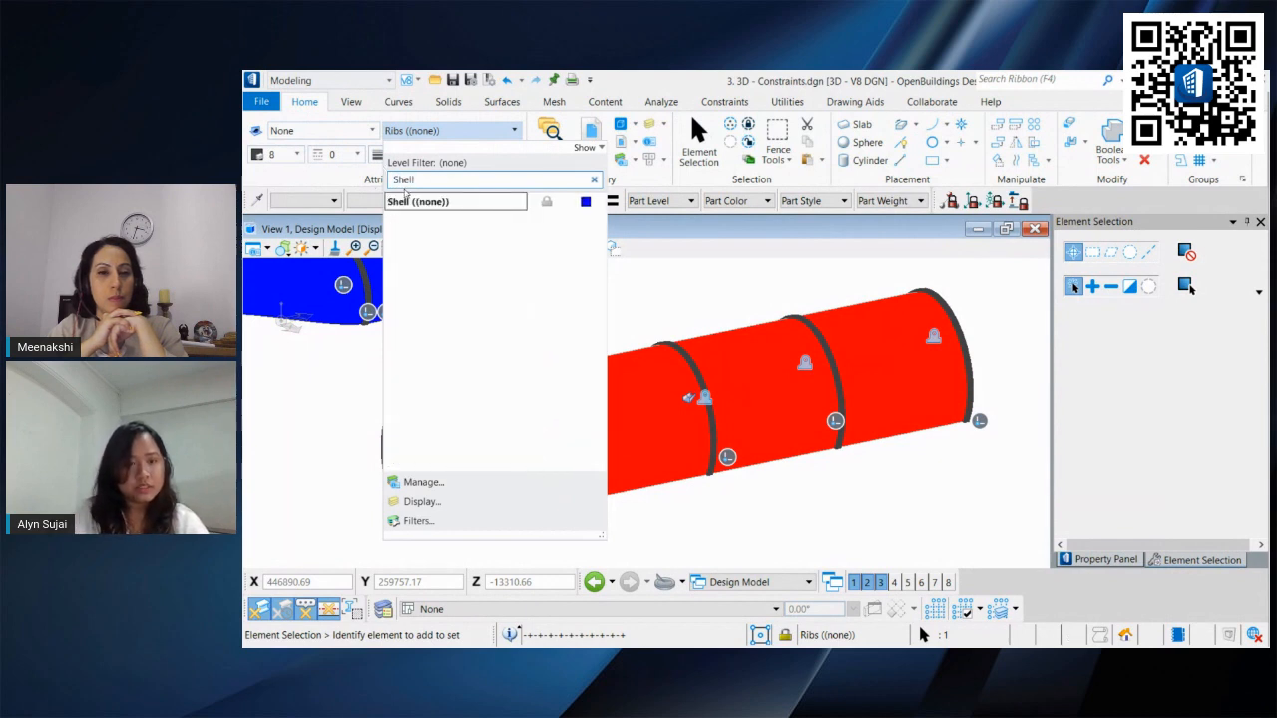
left_click(409, 201)
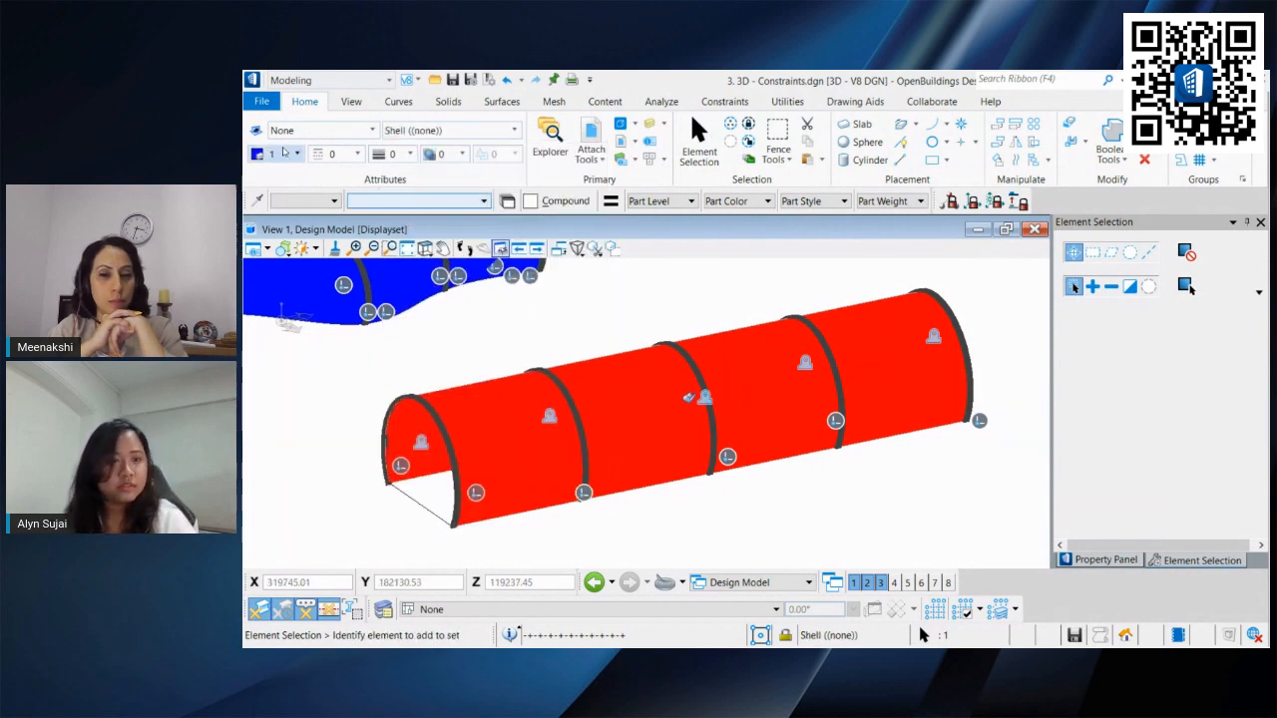
left_click(296, 153)
left_click(296, 501)
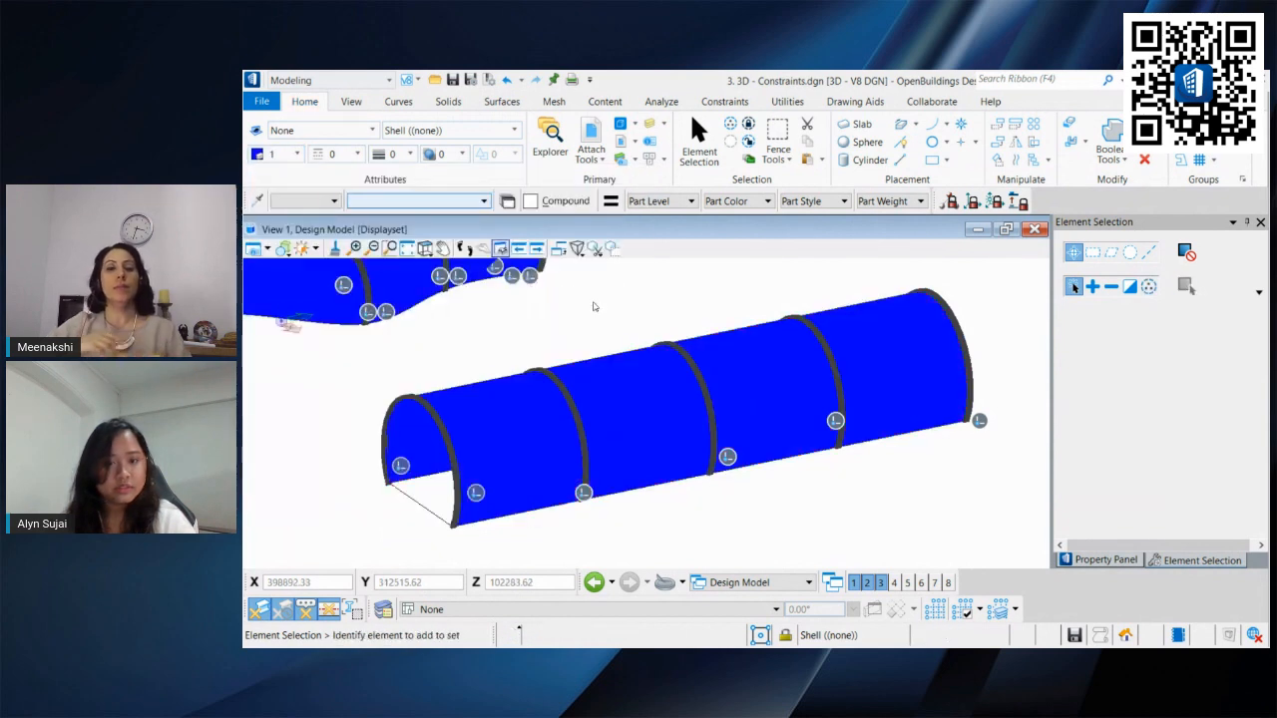
Step: Open the constraint Variables and set Arc_Thickness to 5000
scroll(542, 333, "down", 2)
middle_click_drag(542, 333, 590, 345, "shift")
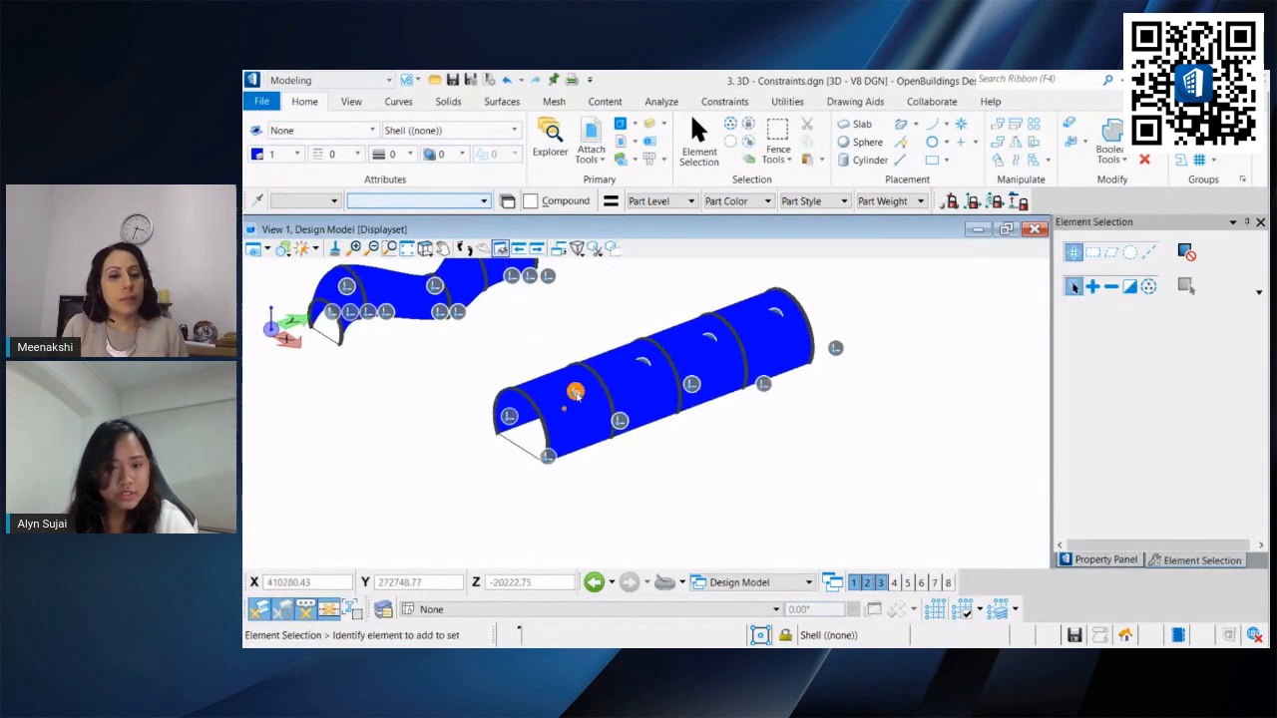
scroll(510, 386, "up", 3)
middle_click_drag(508, 385, 432, 385)
scroll(481, 419, "up", 3)
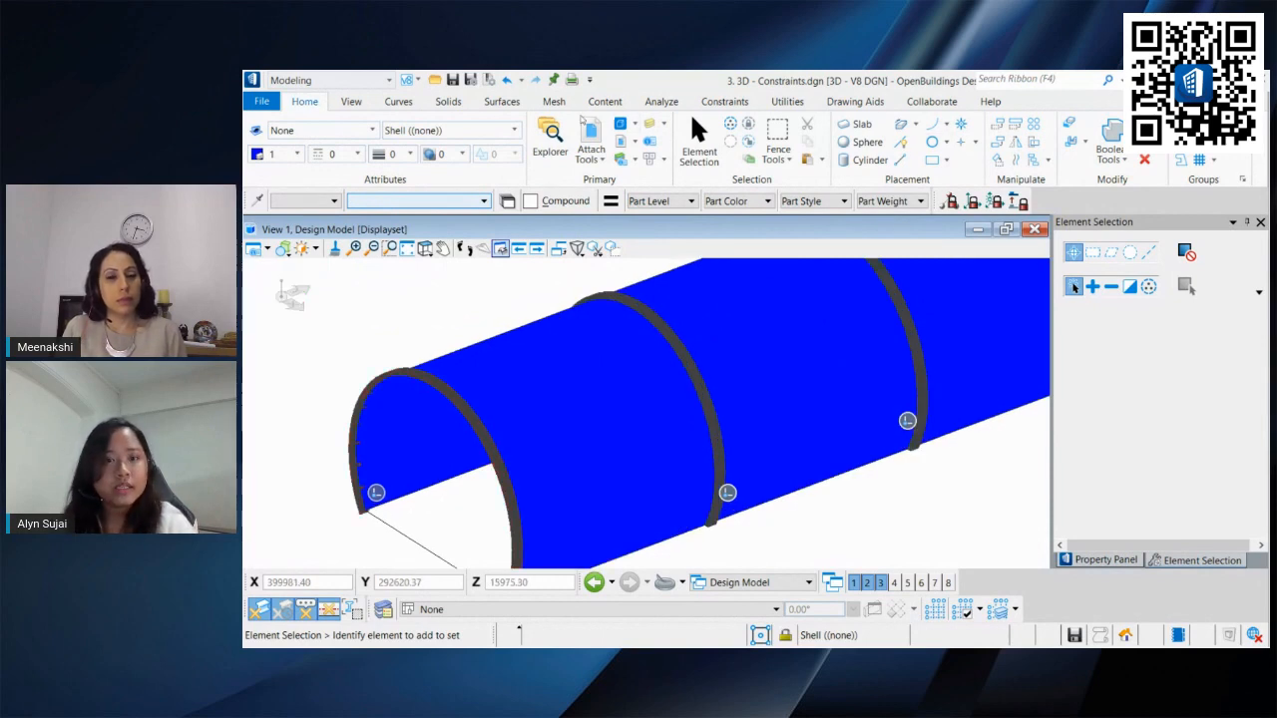
left_click(737, 104)
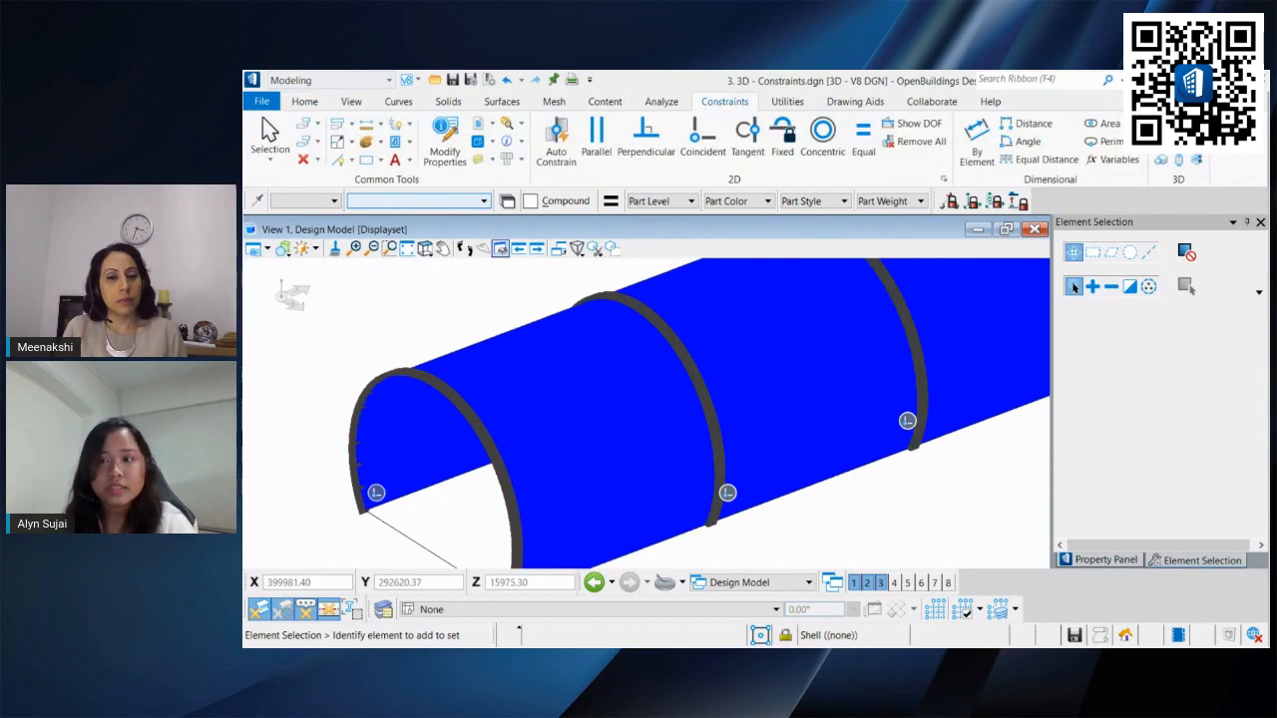
left_click(1083, 159)
left_click(948, 313)
left_click(1165, 403)
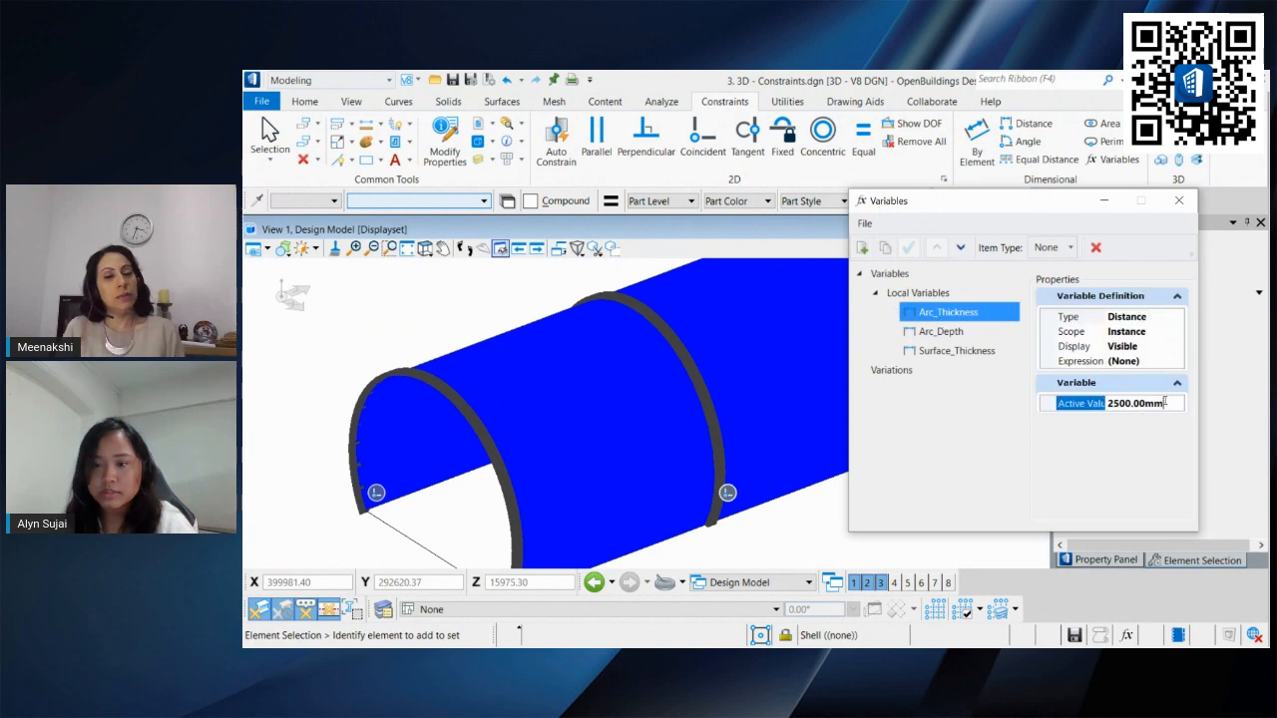
left_click_drag(1171, 402, 1105, 403)
type("50")
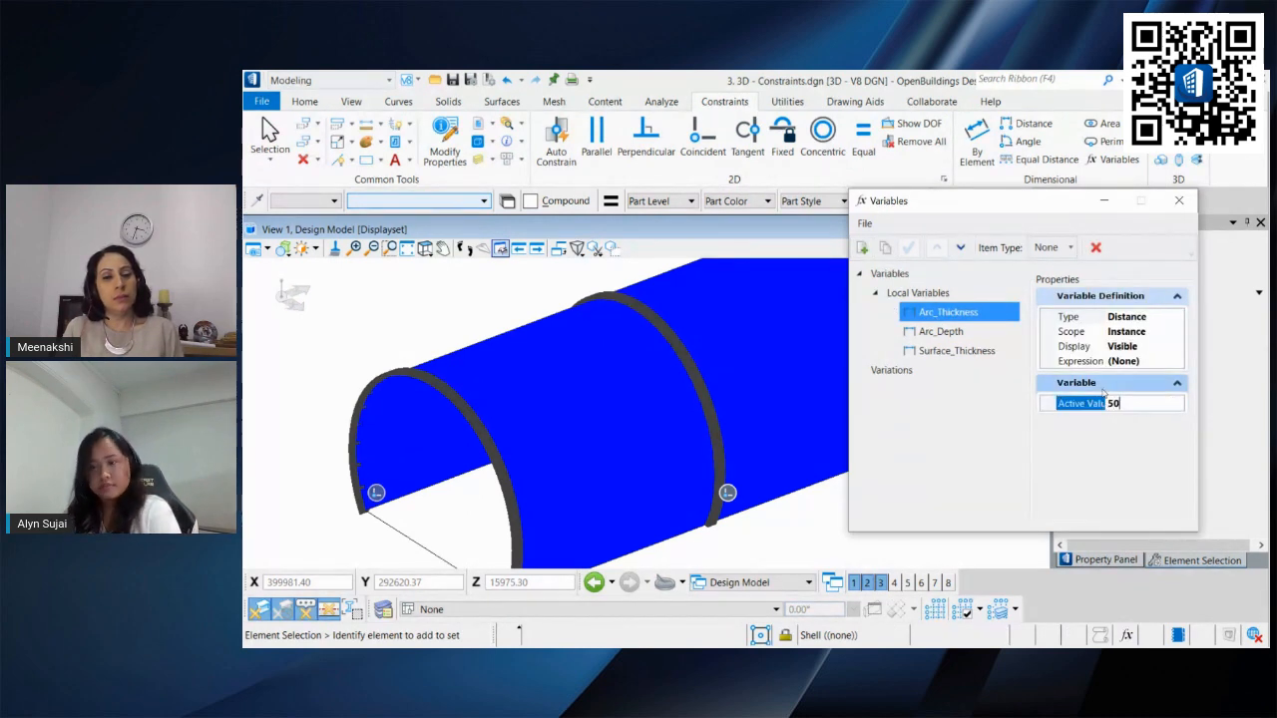
type("00.00mm")
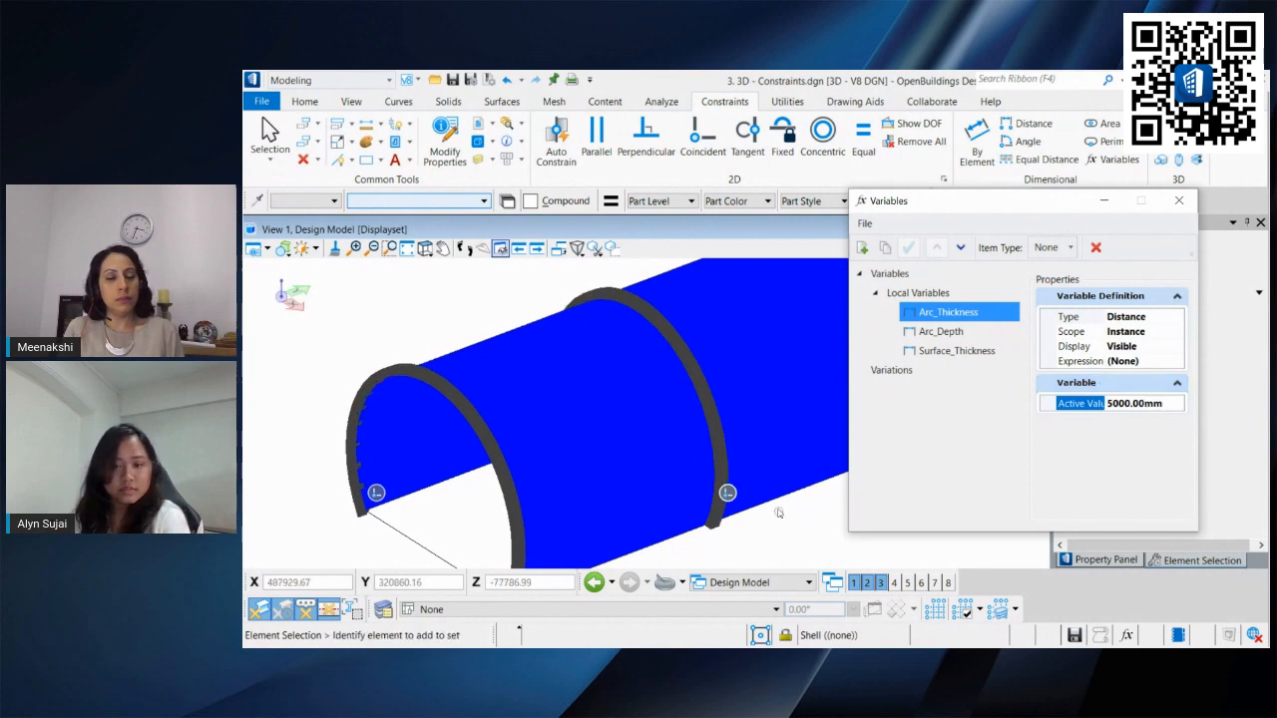
Step: Set the Arc_Depth variable to 6000
left_click(941, 332)
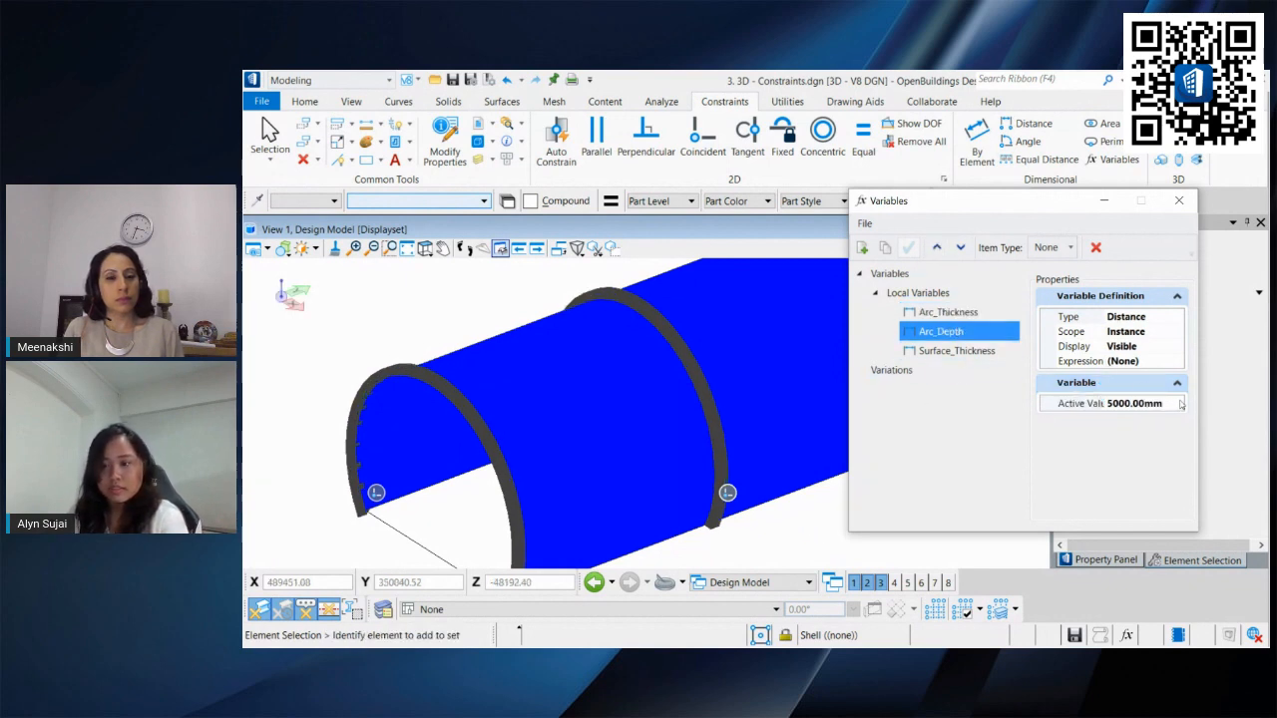
left_click(1167, 404)
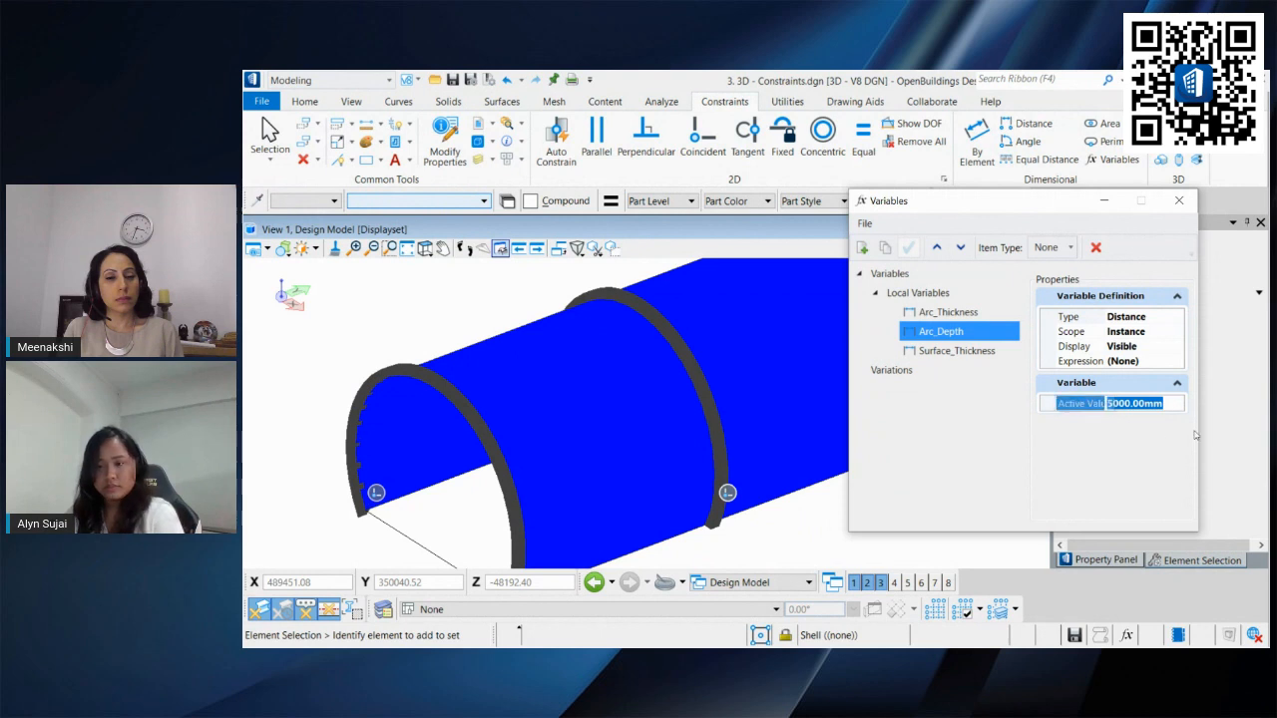
type("6000")
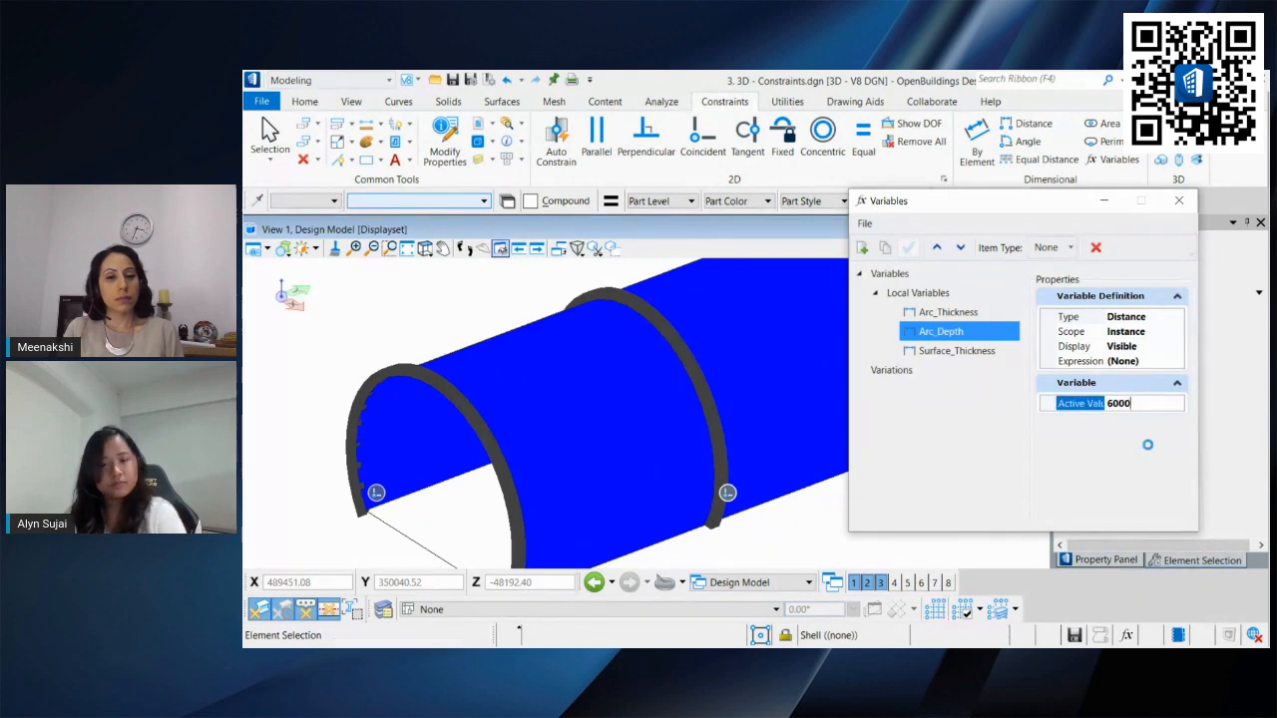
key("Return")
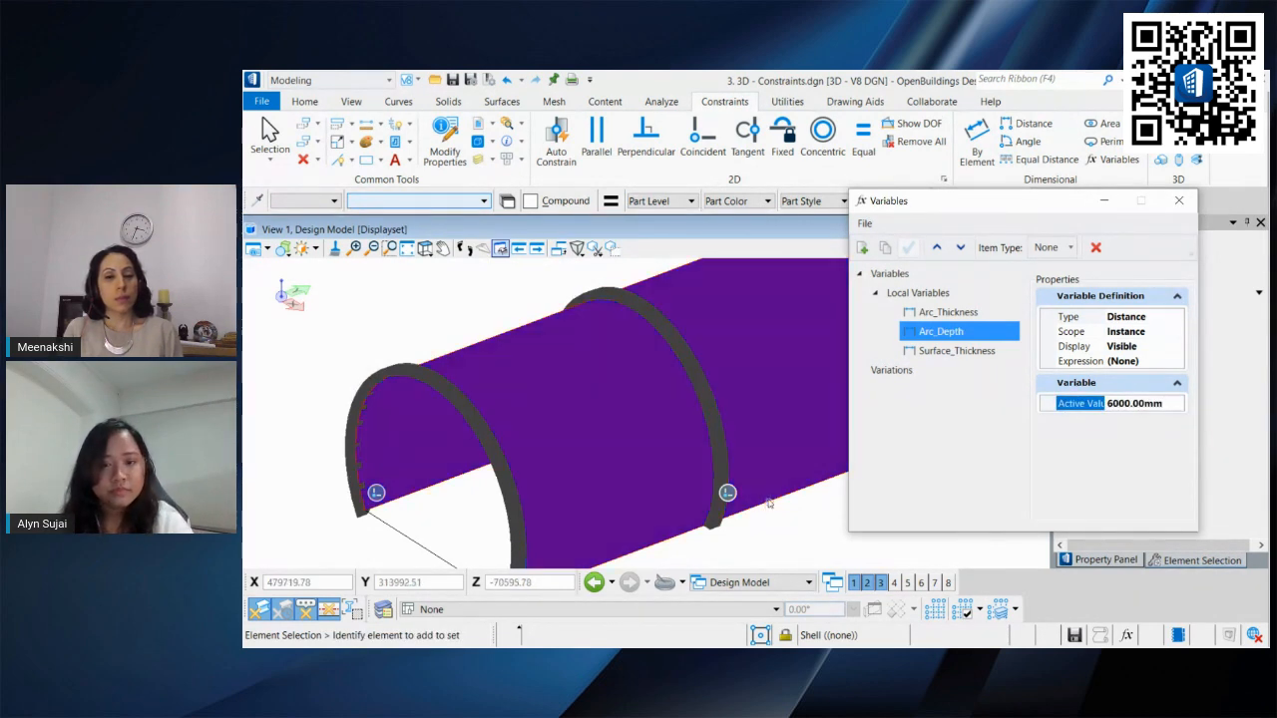
Step: Close the Variables dialog and orbit around the model to examine the resized ribs and loft surface
scroll(765, 497, "down", 2)
middle_click_drag(679, 532, 606, 464)
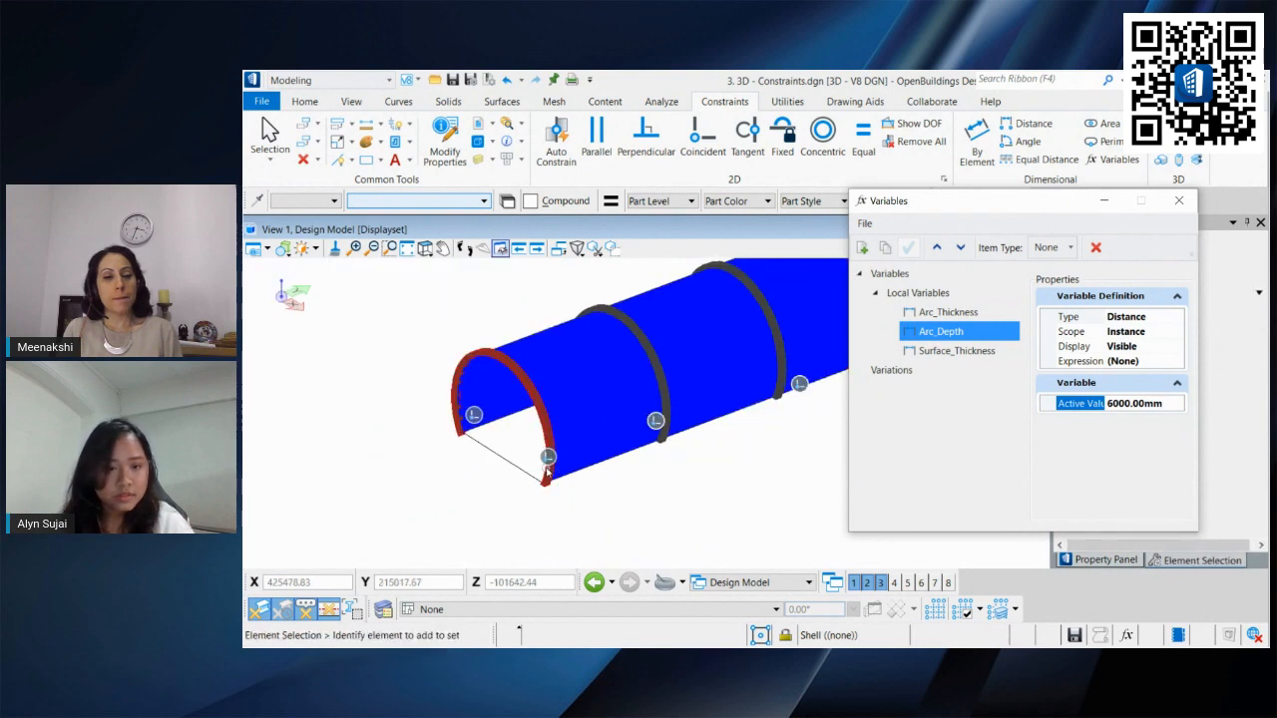
middle_click_drag(496, 473, 613, 499, "shift")
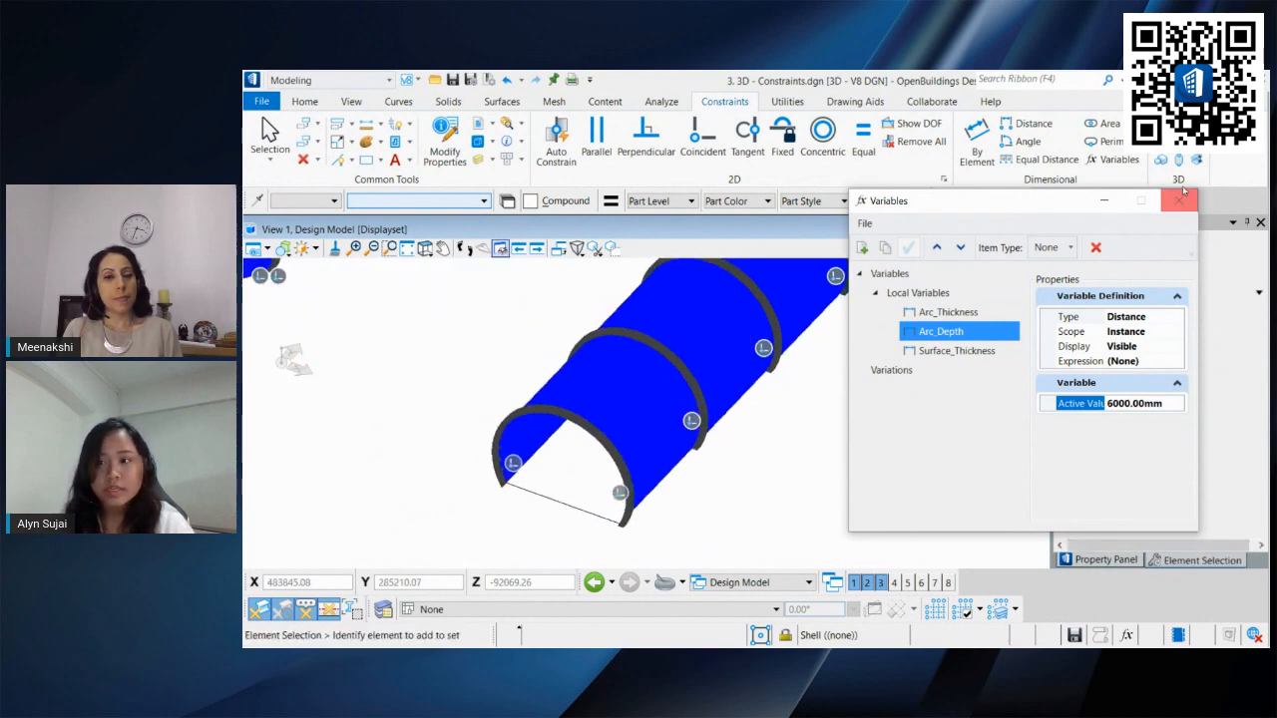
left_click(1178, 200)
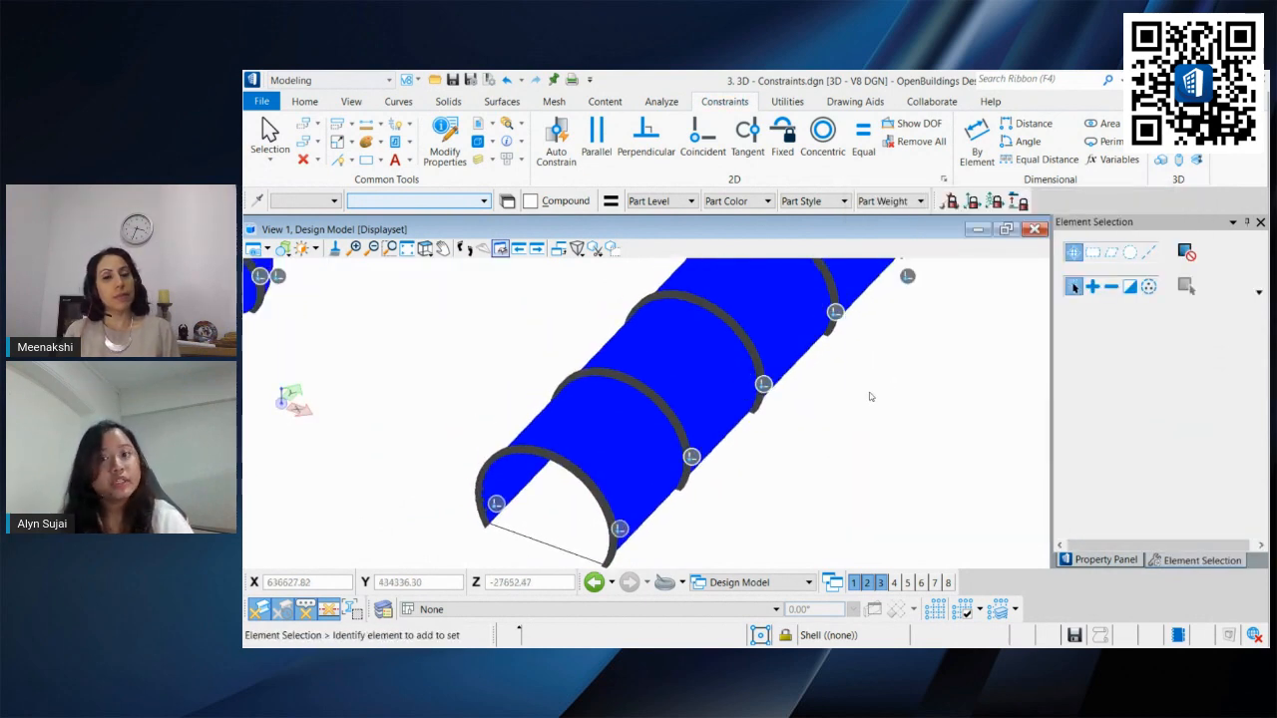
middle_click_drag(887, 385, 849, 359, "shift")
middle_click_drag(581, 455, 618, 507, "shift")
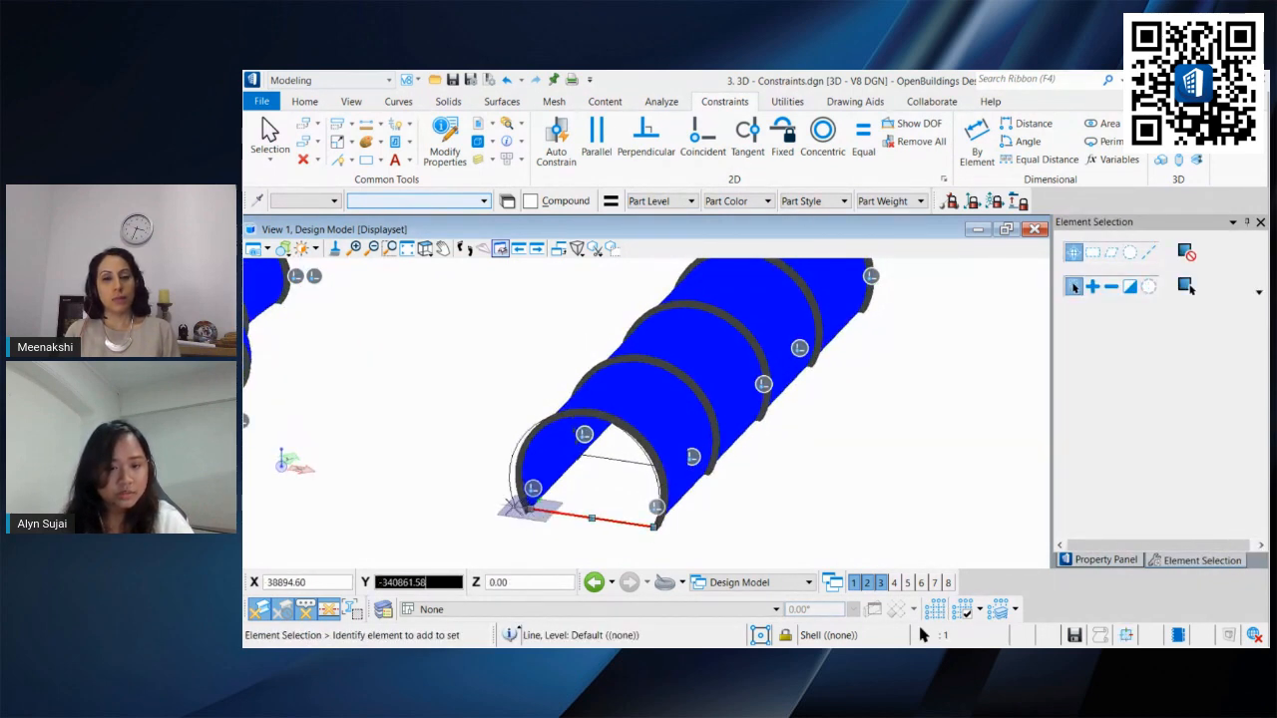
left_click_drag(530, 509, 515, 506)
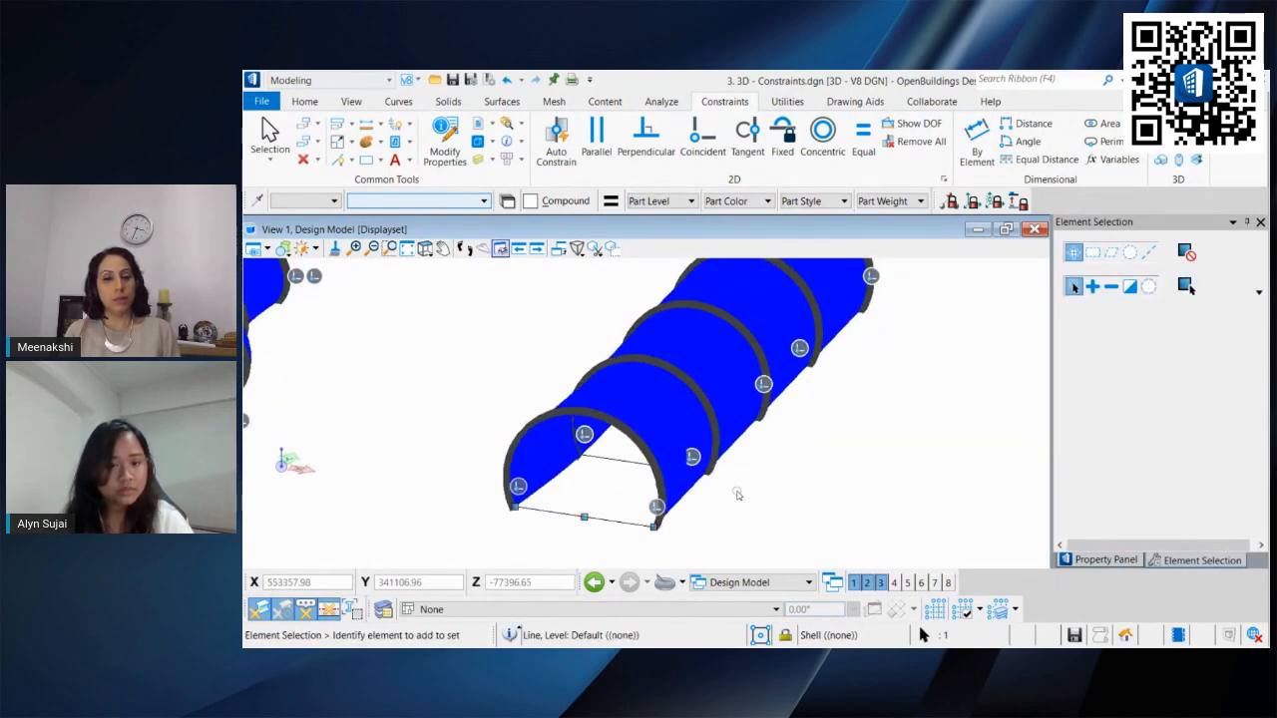
left_click(623, 460)
left_click_drag(706, 475, 732, 477)
middle_click_drag(794, 452, 479, 430, "shift")
middle_click_drag(618, 487, 653, 490)
left_click(702, 433)
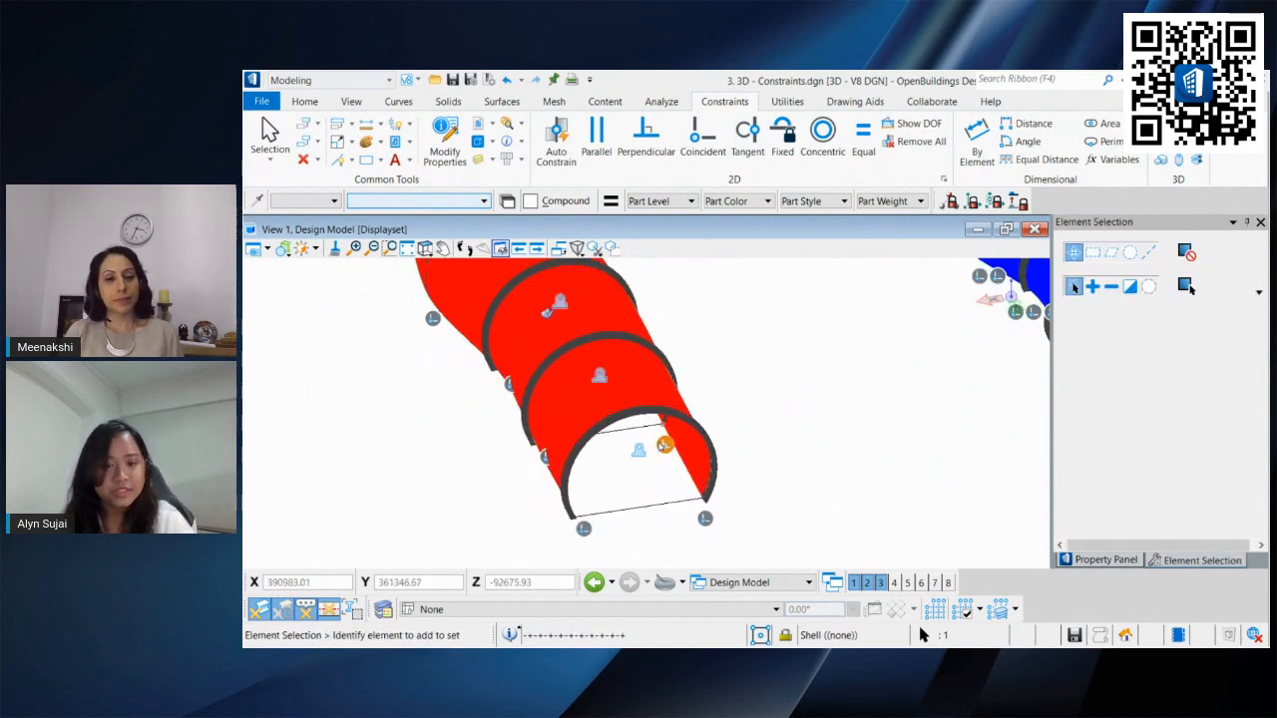
left_click(642, 456)
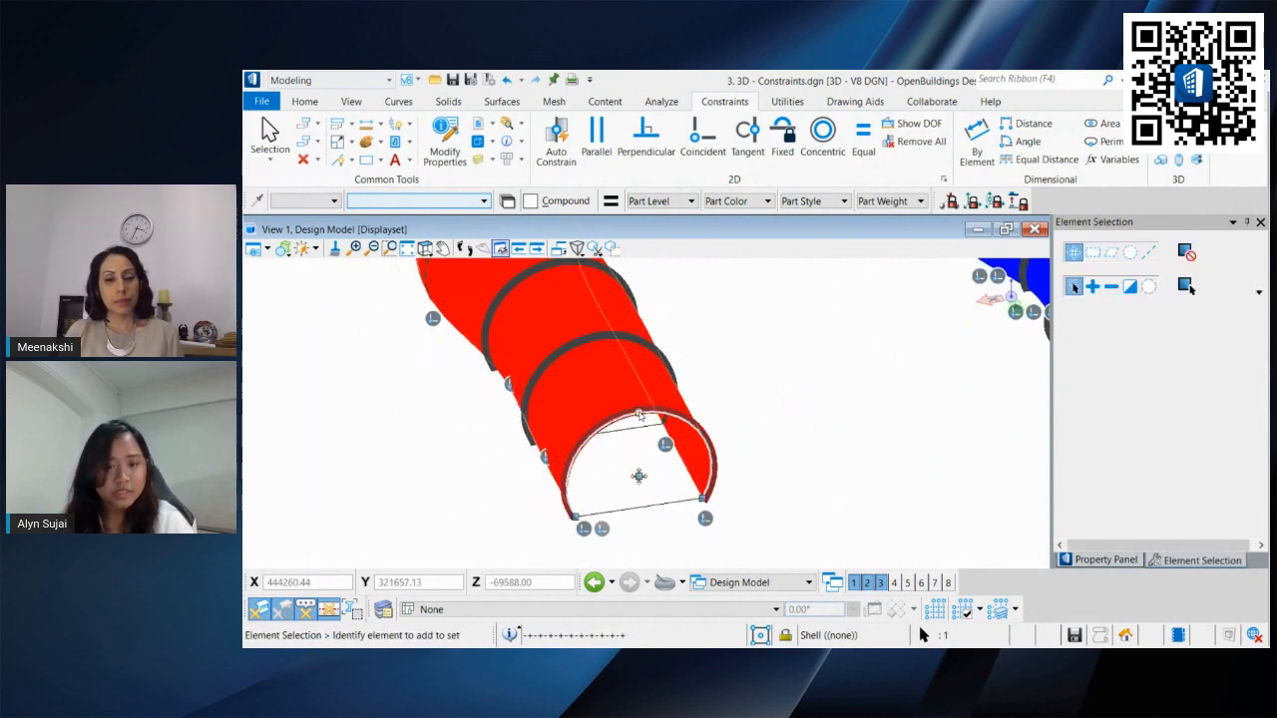
left_click(640, 414)
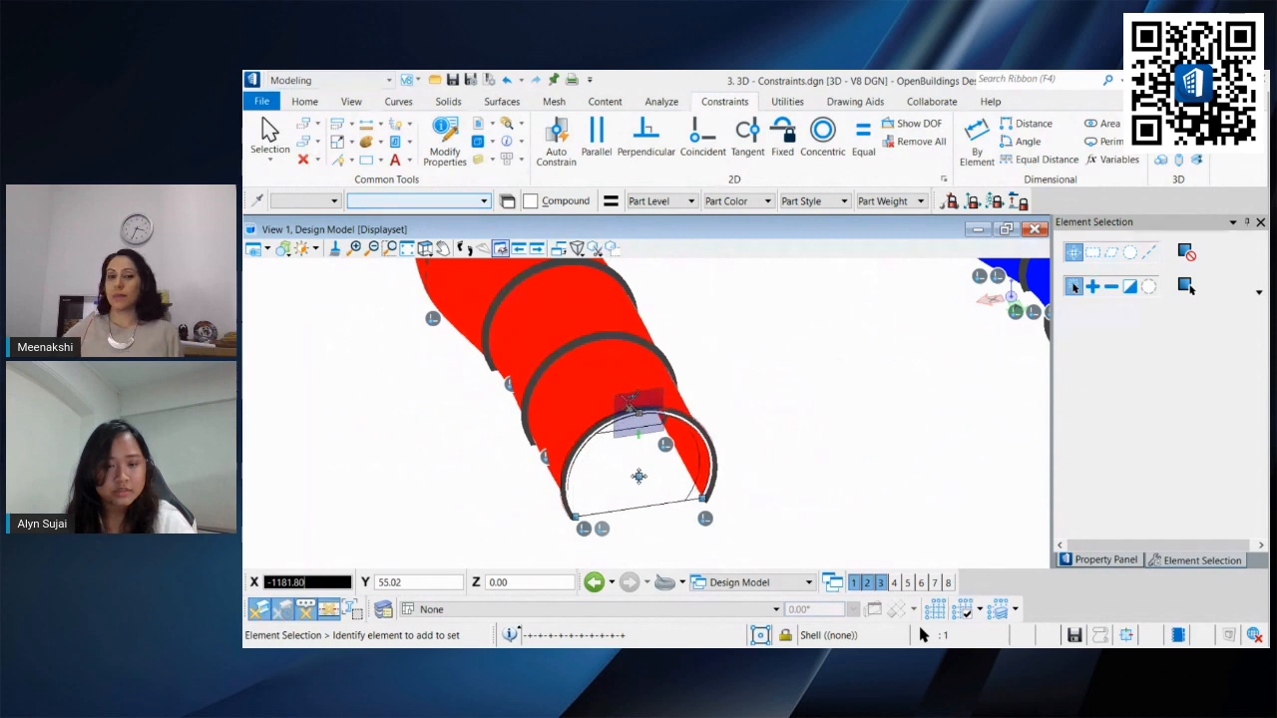
middle_click_drag(630, 401, 626, 383, "shift")
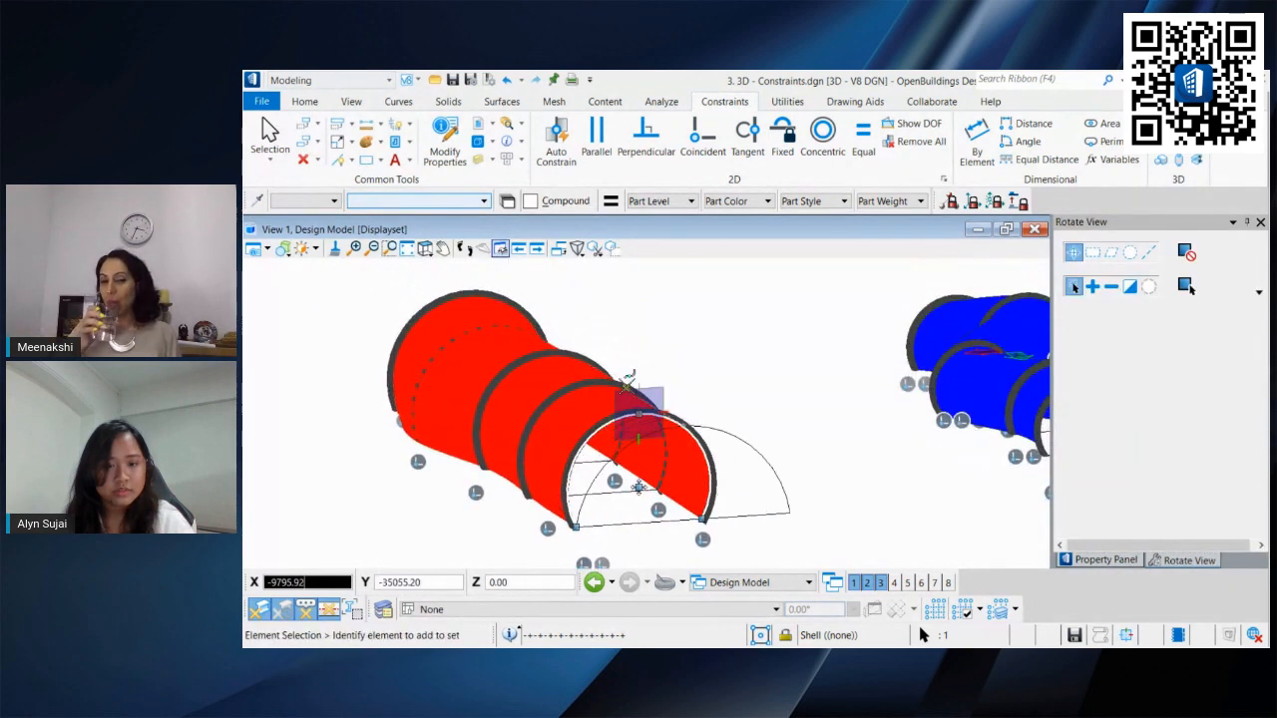
left_click(628, 378)
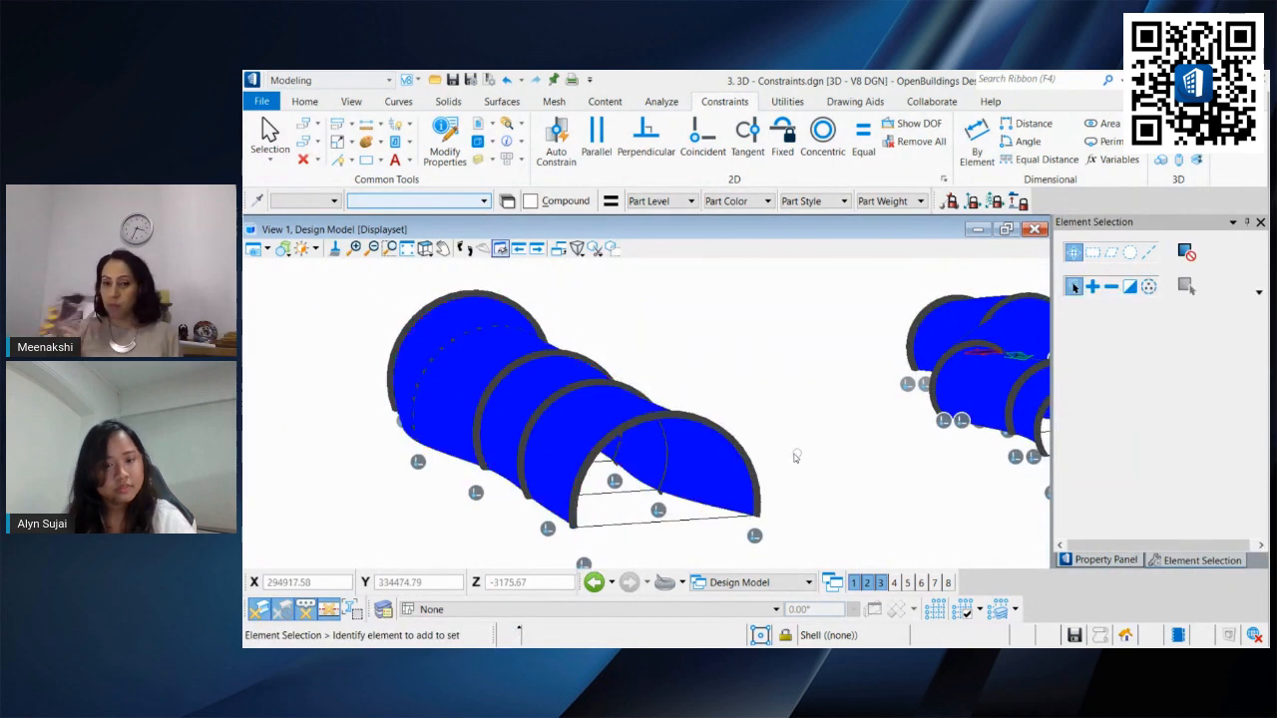
middle_click_drag(796, 457, 712, 465, "shift")
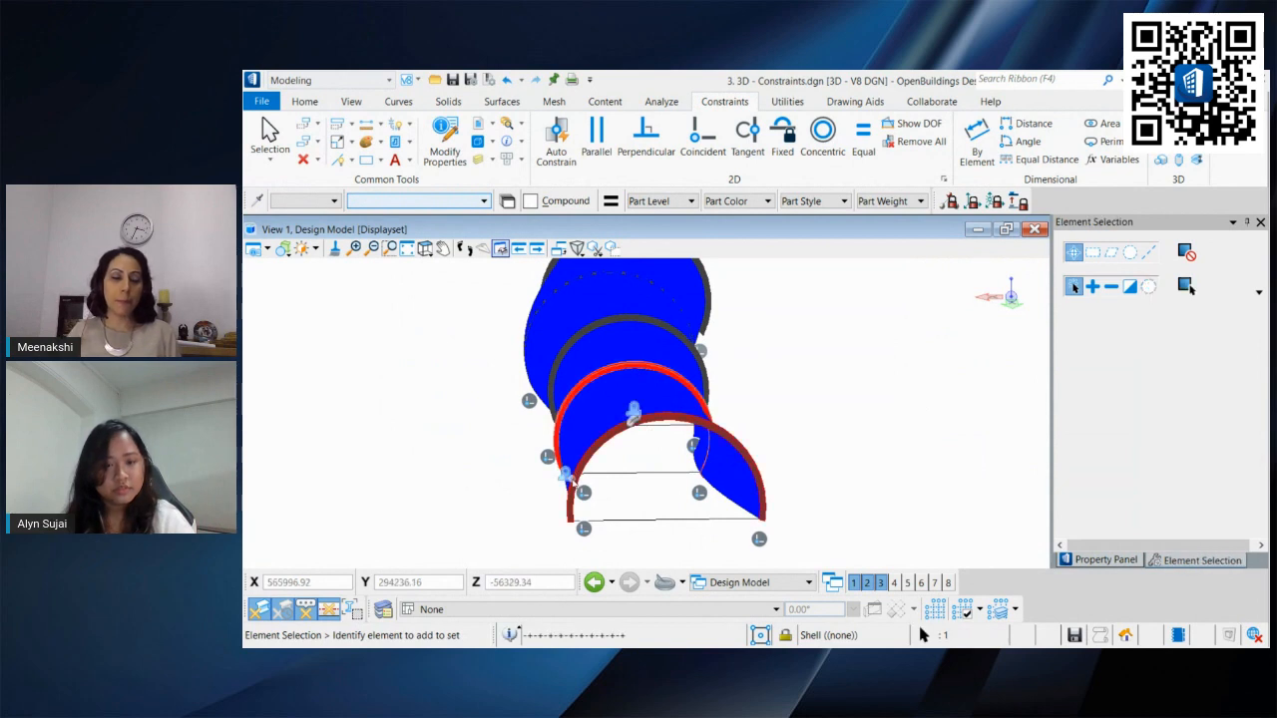
left_click(627, 474)
left_click(568, 475)
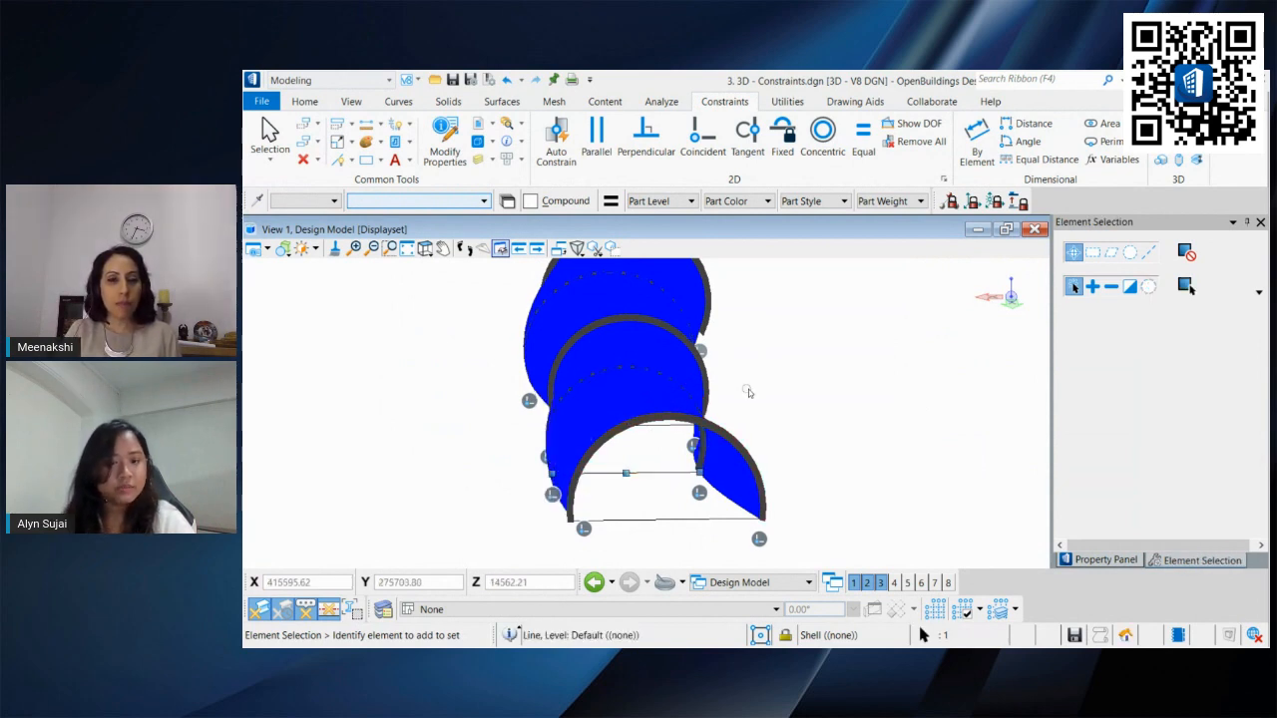
middle_click_drag(733, 399, 775, 448, "shift")
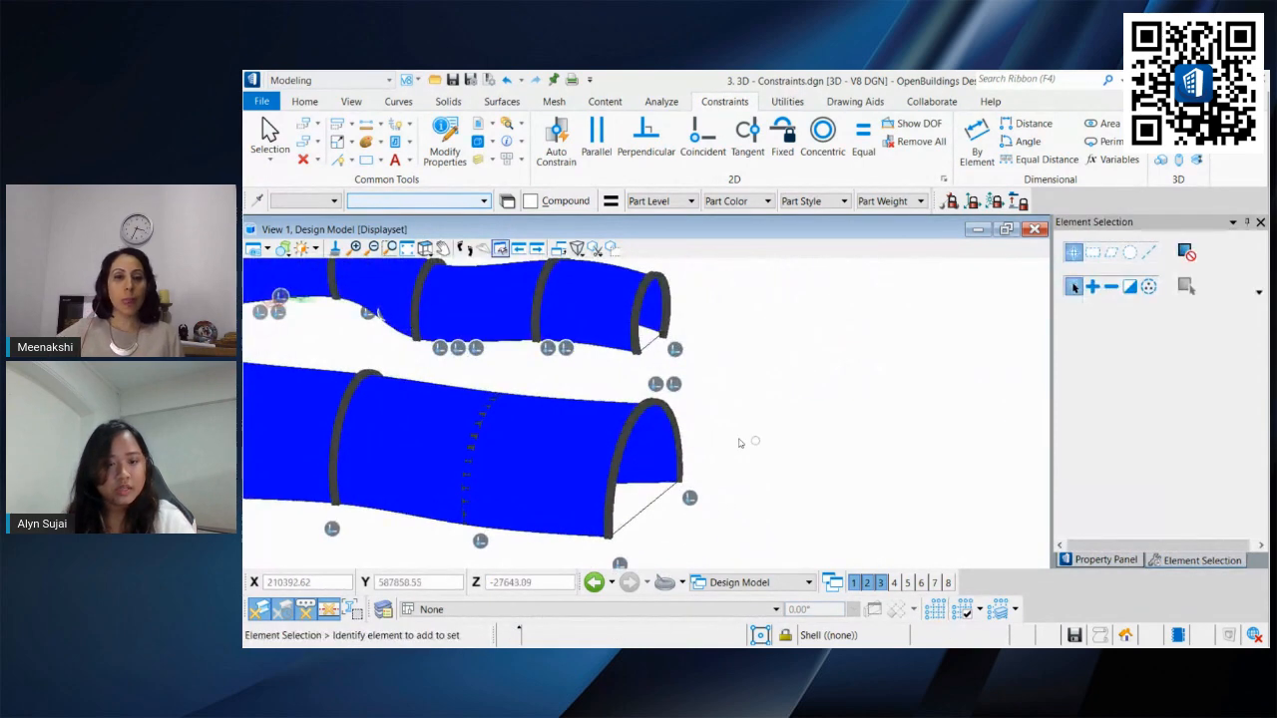
key("ctrl+z")
Step: Try to thicken the loft surface forward by 500 with the Thicken tool, then return to element selection
scroll(740, 443, "down", 4)
middle_click_drag(558, 441, 844, 435, "shift")
middle_click_drag(624, 490, 684, 505)
scroll(686, 506, "up", 3)
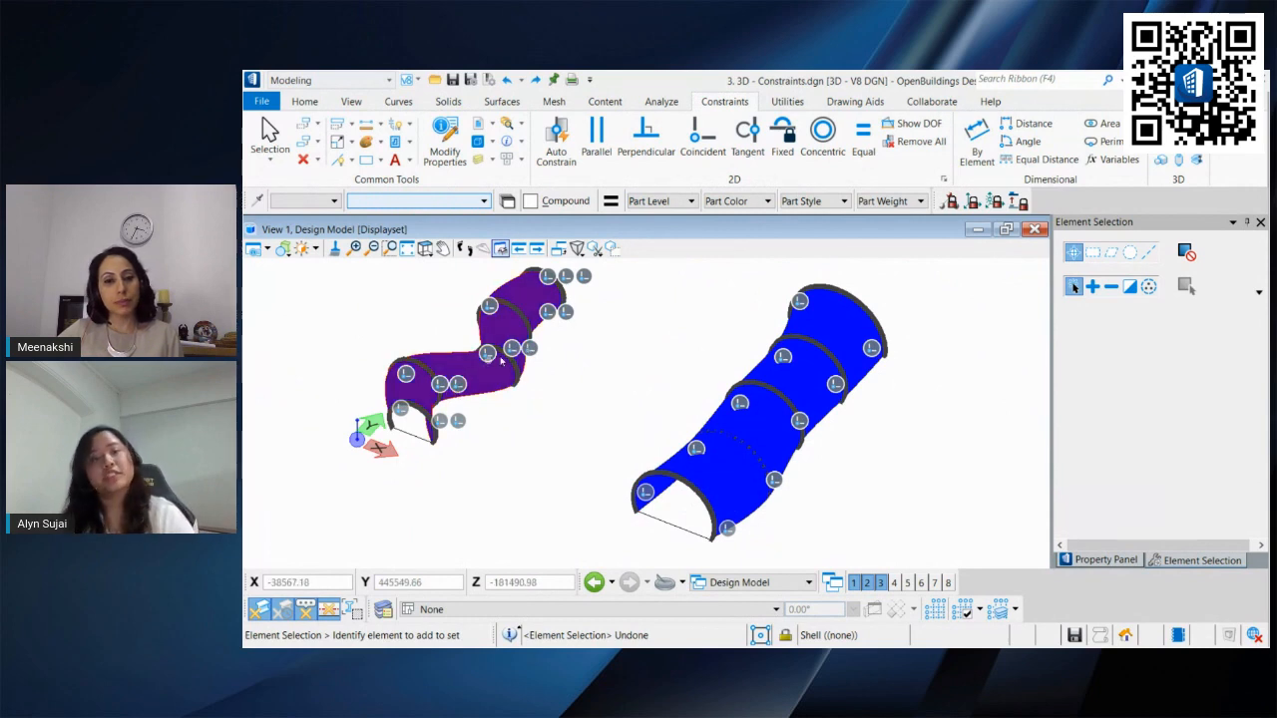
middle_click_drag(716, 542, 687, 503)
scroll(687, 504, "up", 5)
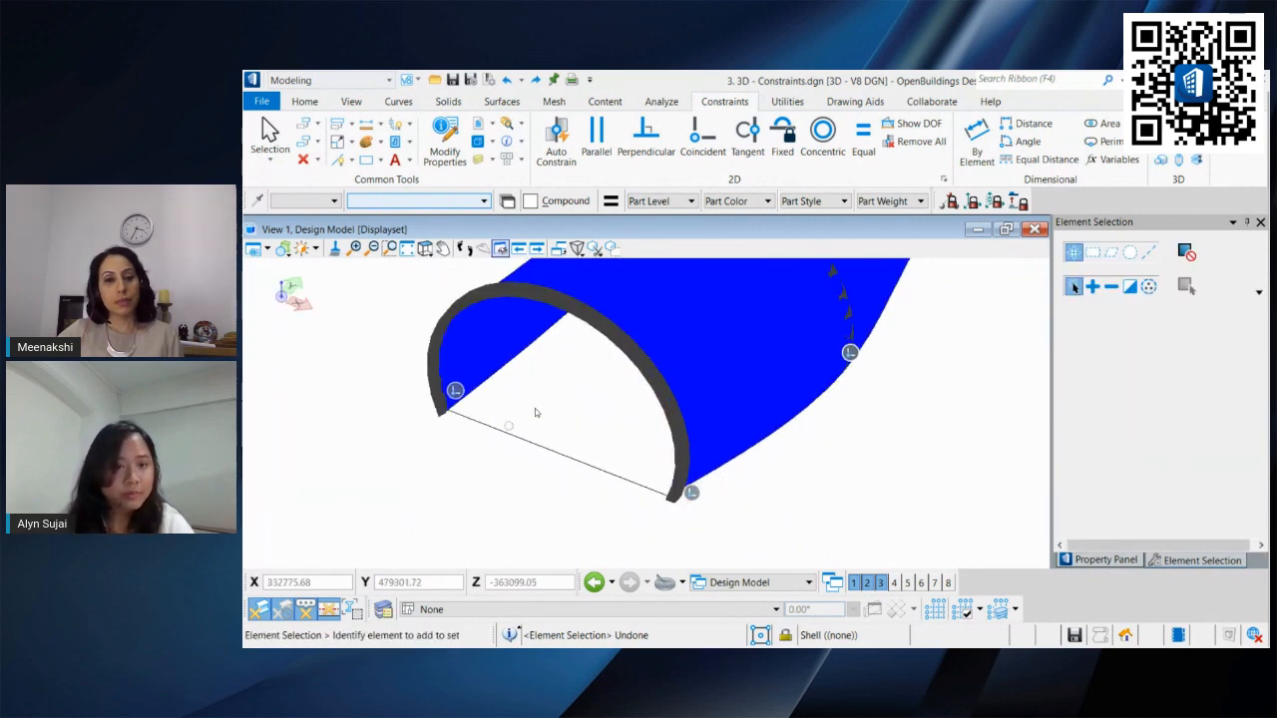
middle_click_drag(557, 407, 476, 379, "shift")
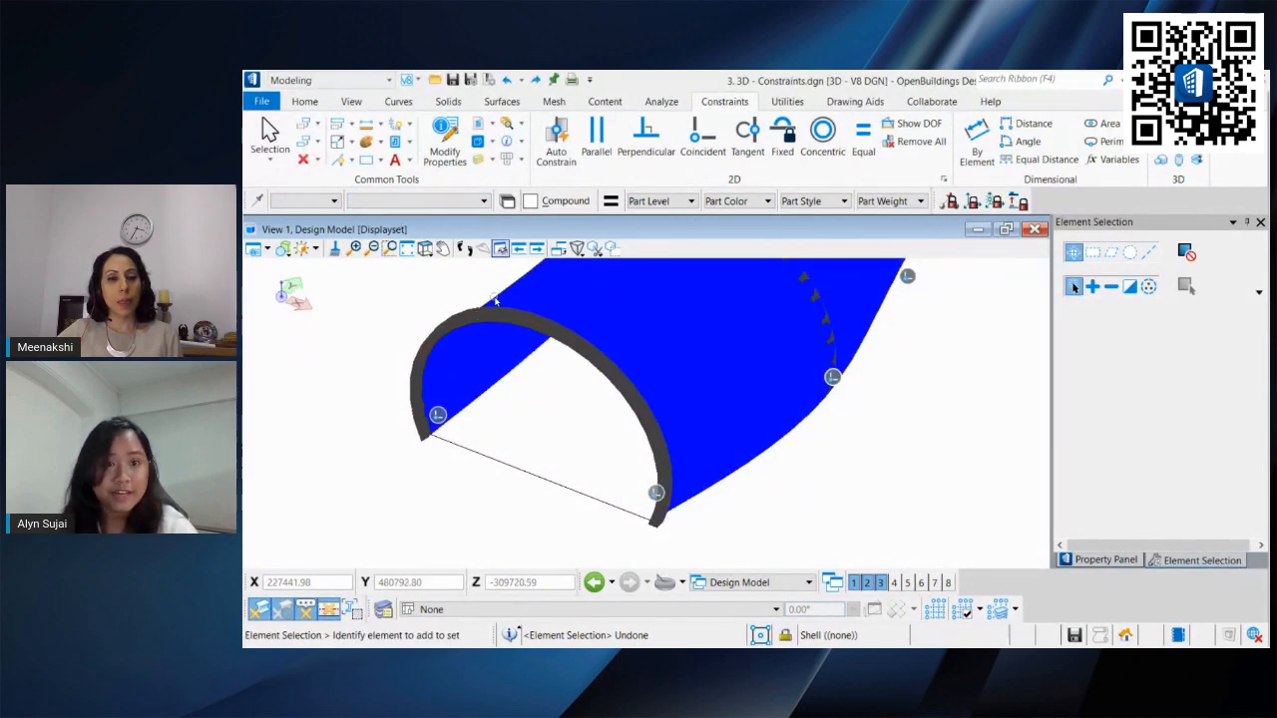
left_click(445, 104)
left_click(770, 160)
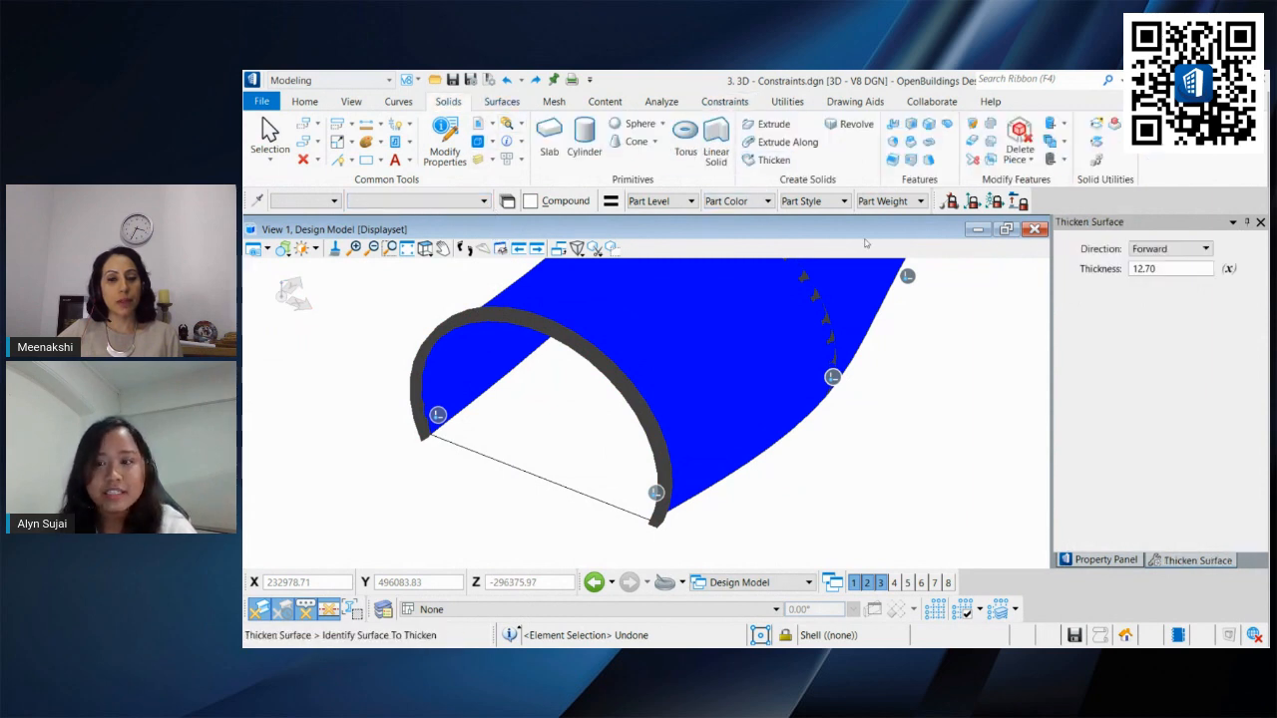
left_click(1162, 272)
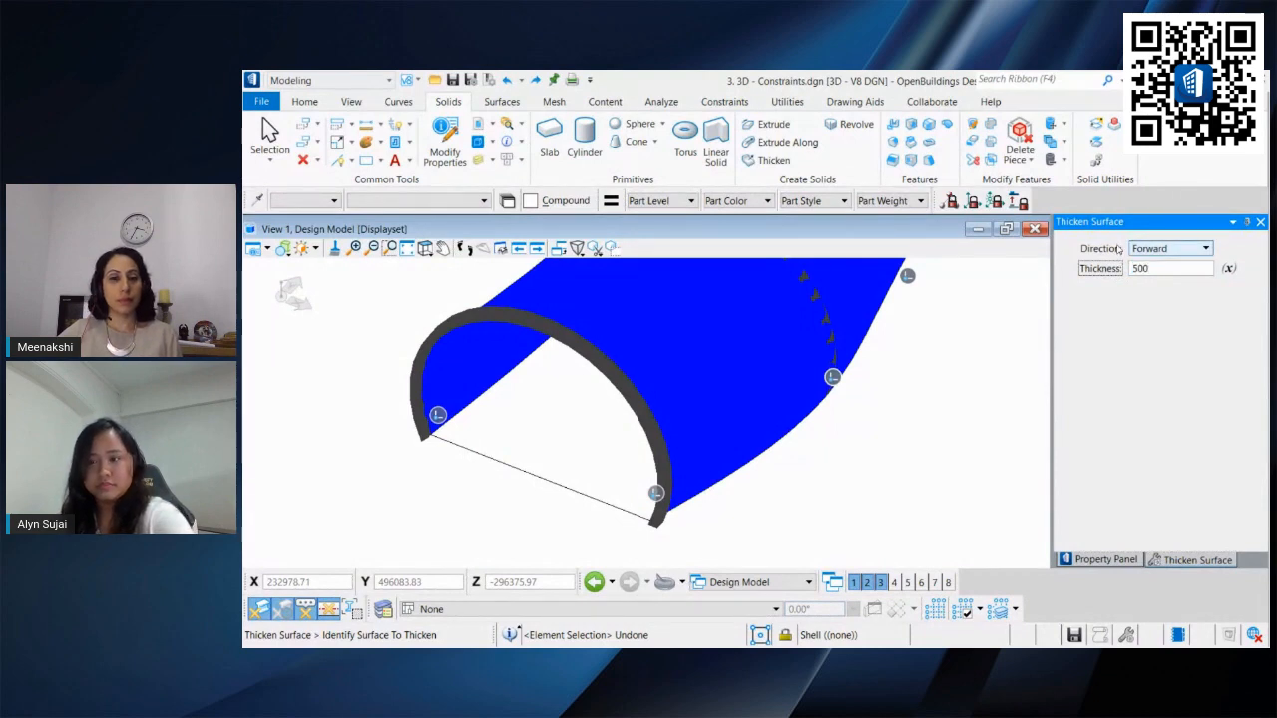
left_click(749, 463)
left_click(785, 466)
scroll(859, 469, "down", 3)
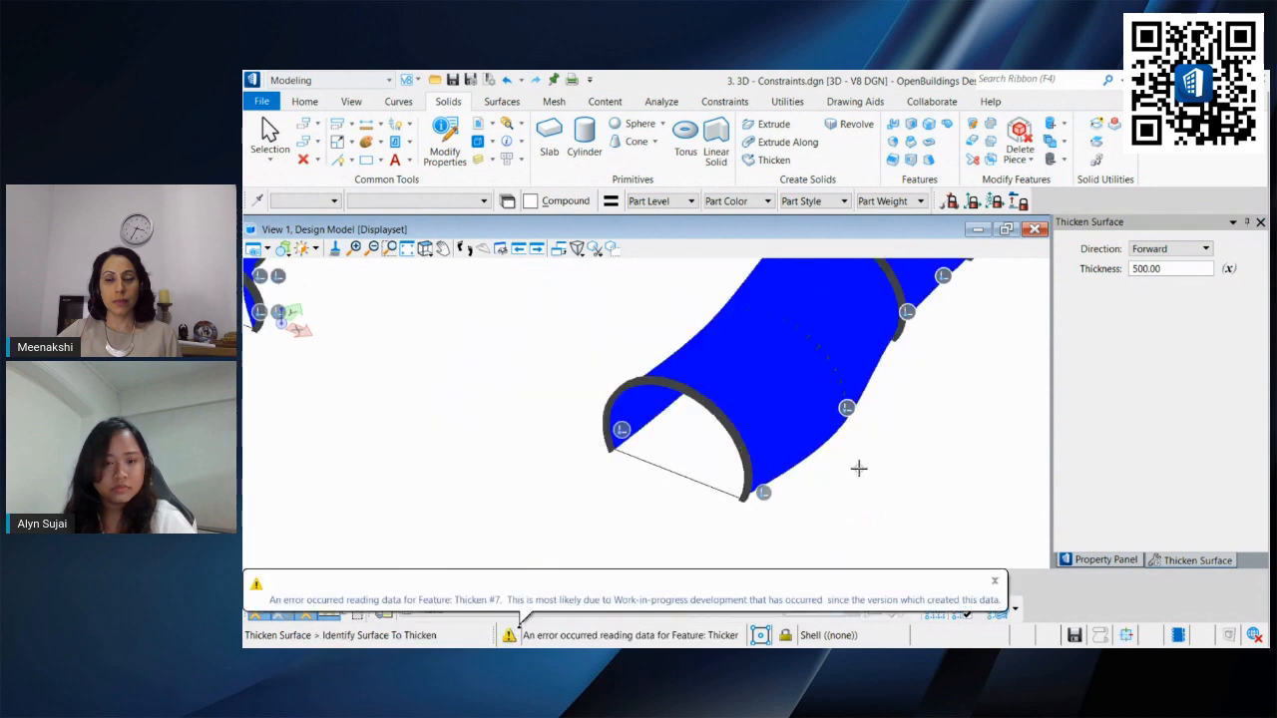
left_click(269, 135)
scroll(795, 469, "up", 2)
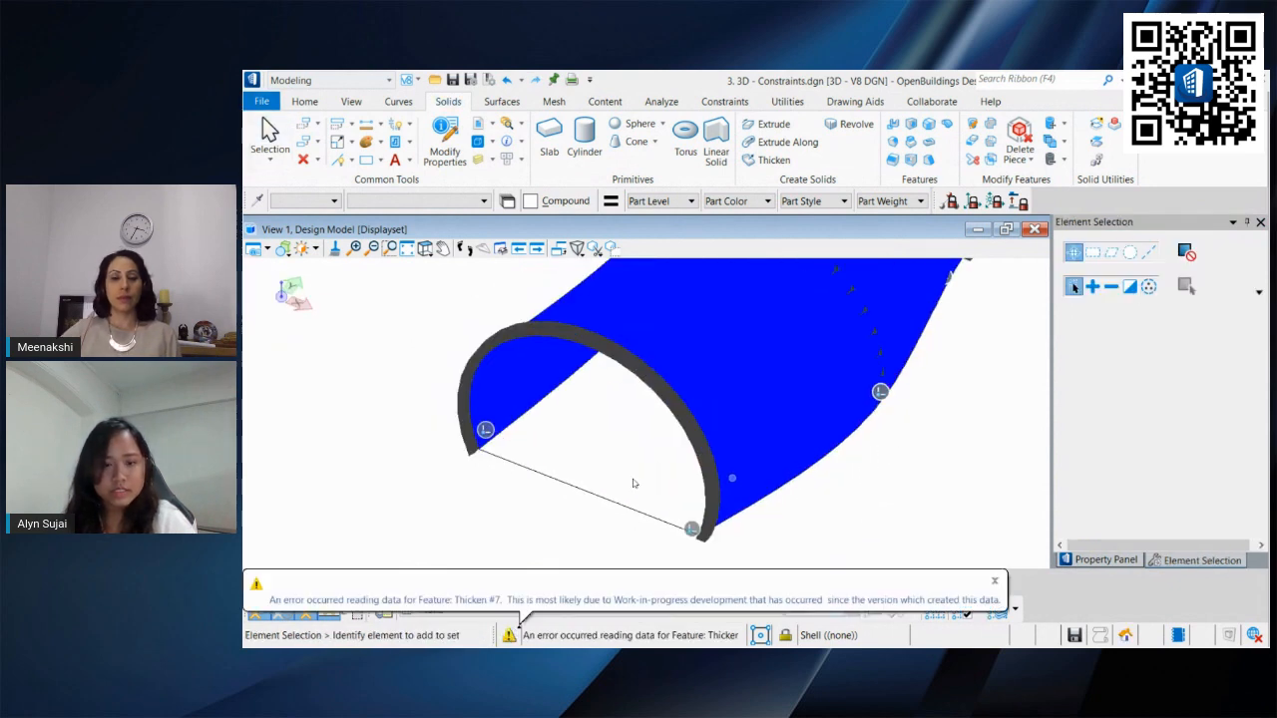
Step: Hide the constraint markers in the view's display settings
scroll(502, 448, "up", 3)
middle_click_drag(502, 448, 650, 485)
scroll(558, 439, "down", 3)
scroll(591, 449, "down", 2)
scroll(609, 449, "down", 4)
scroll(600, 454, "up", 3)
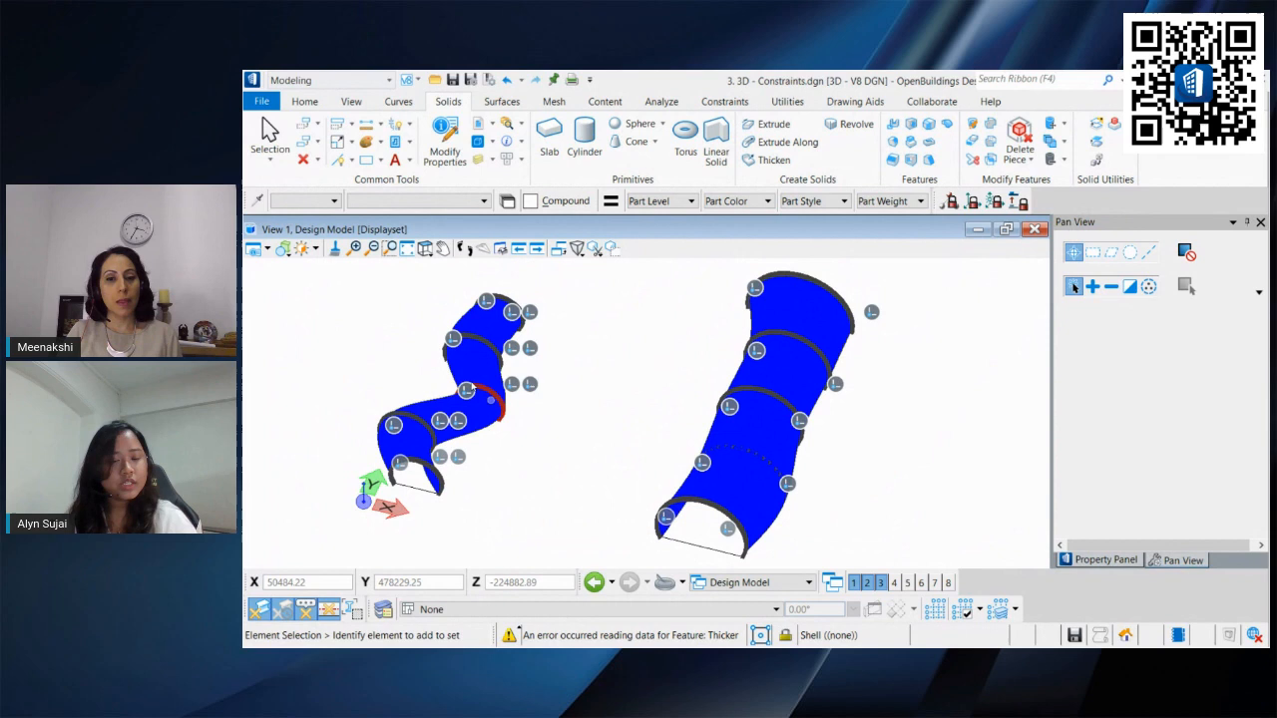
left_click(253, 250)
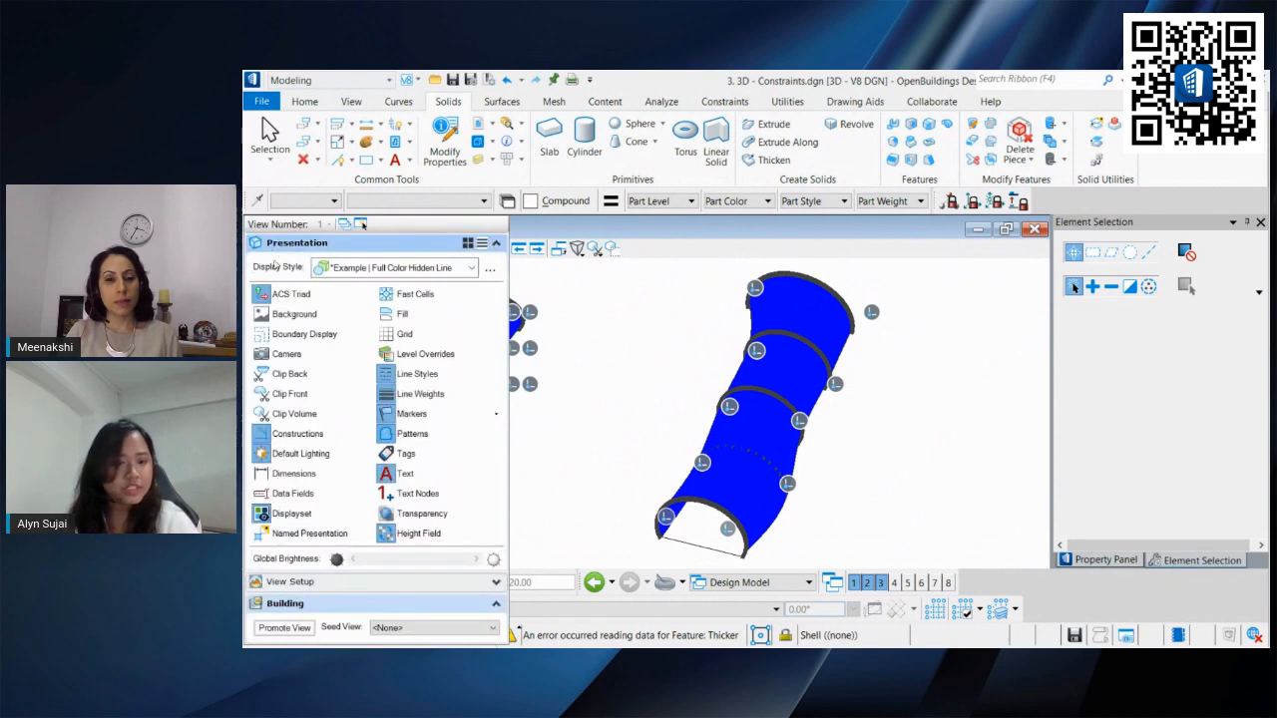
left_click(387, 414)
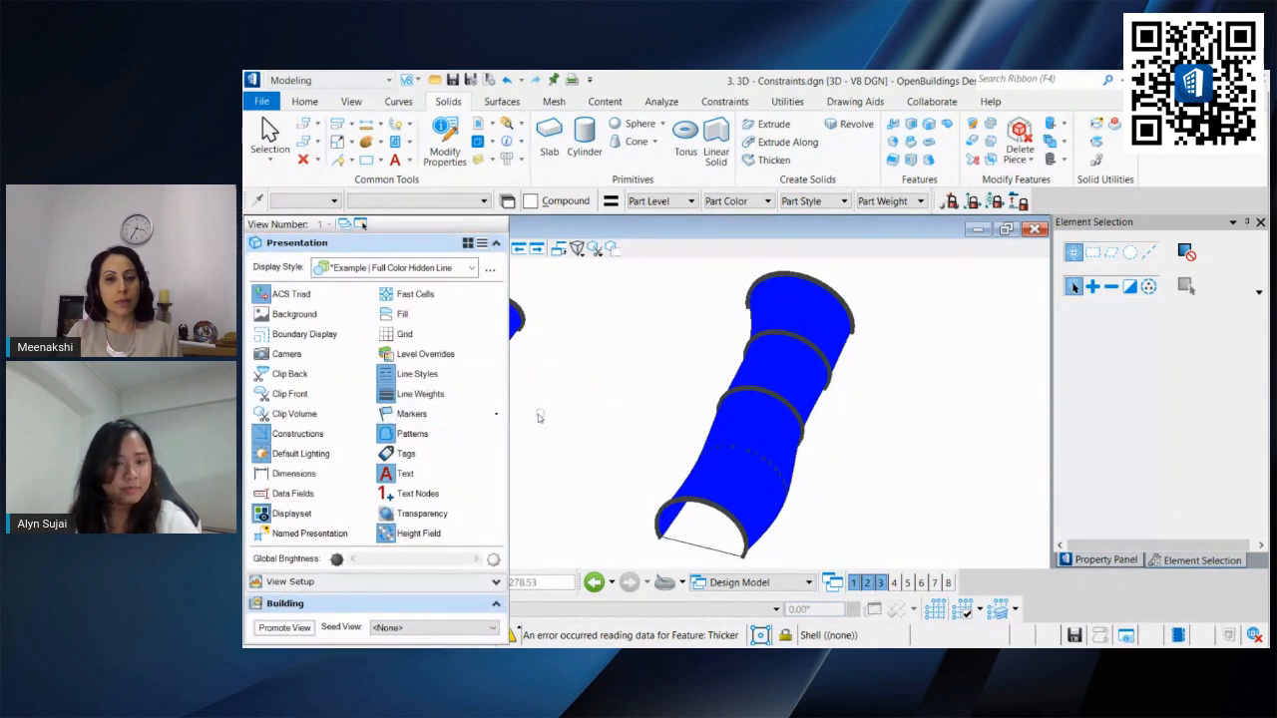
left_click(387, 413)
left_click(391, 414)
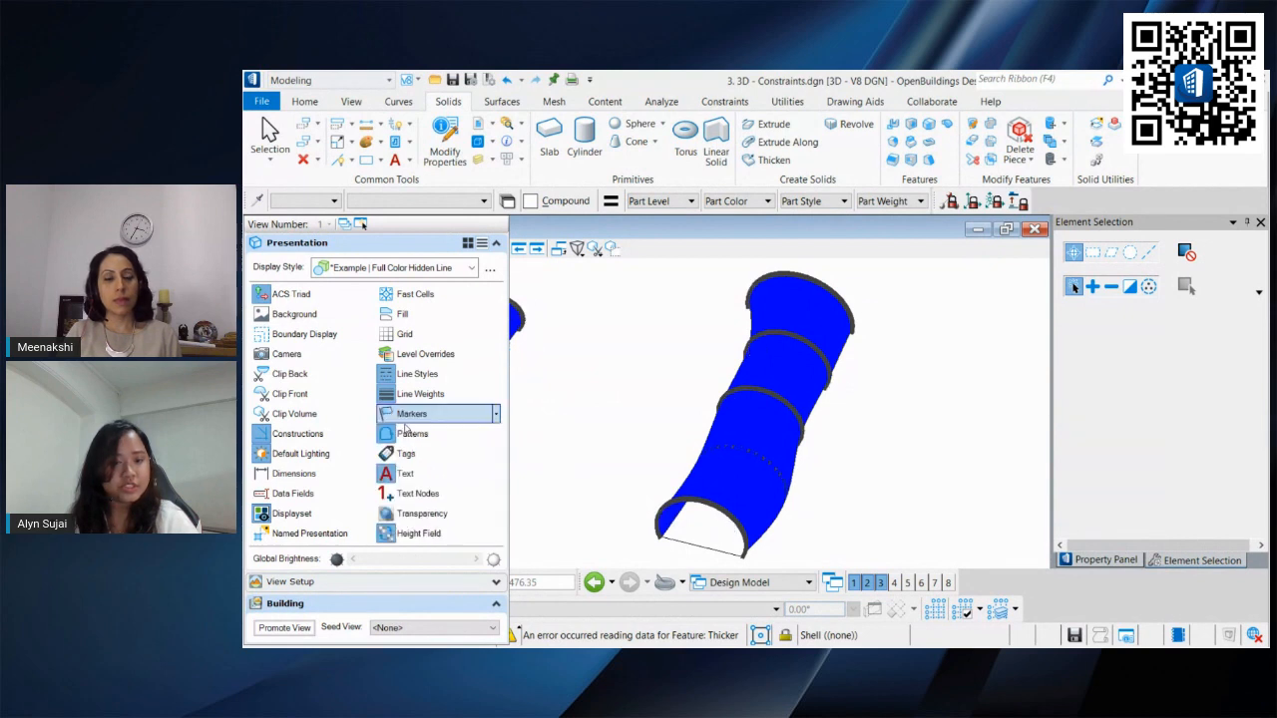
Step: Orbit around both lofted shells and select an end rib to examine it
left_click(644, 445)
middle_click_drag(644, 449, 593, 393, "shift")
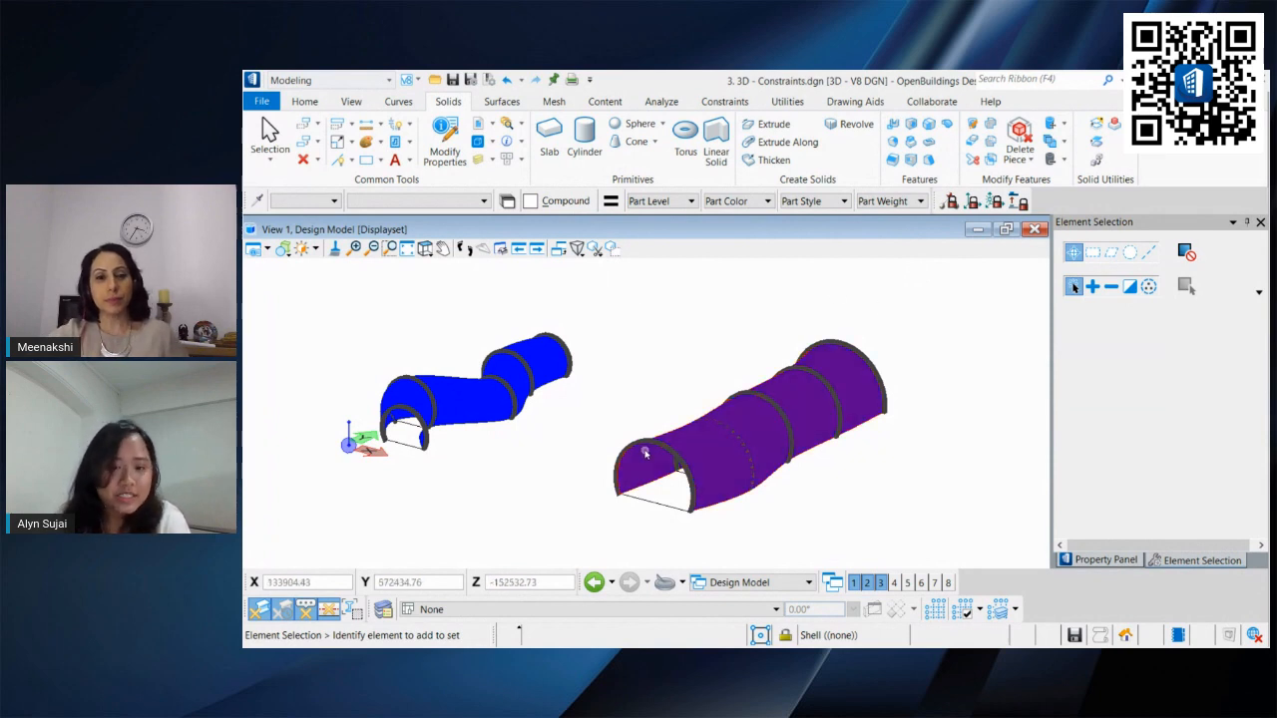
scroll(645, 452, "up", 2)
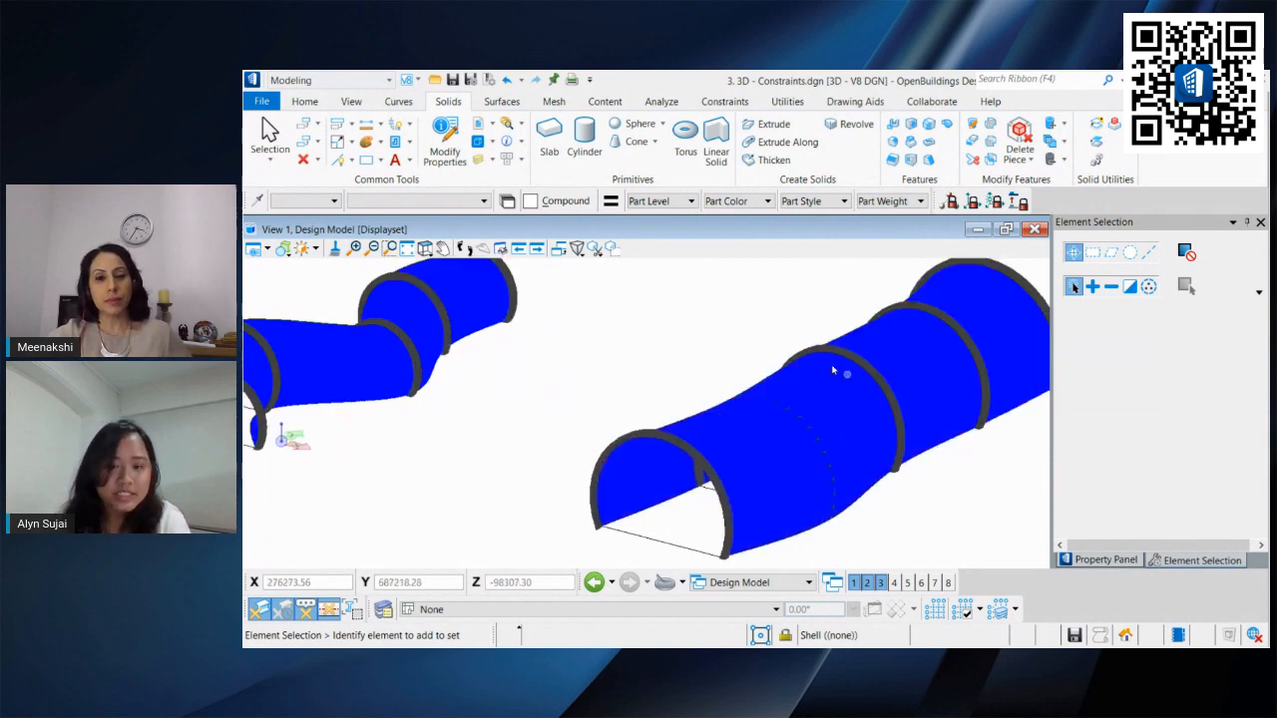
left_click(619, 440)
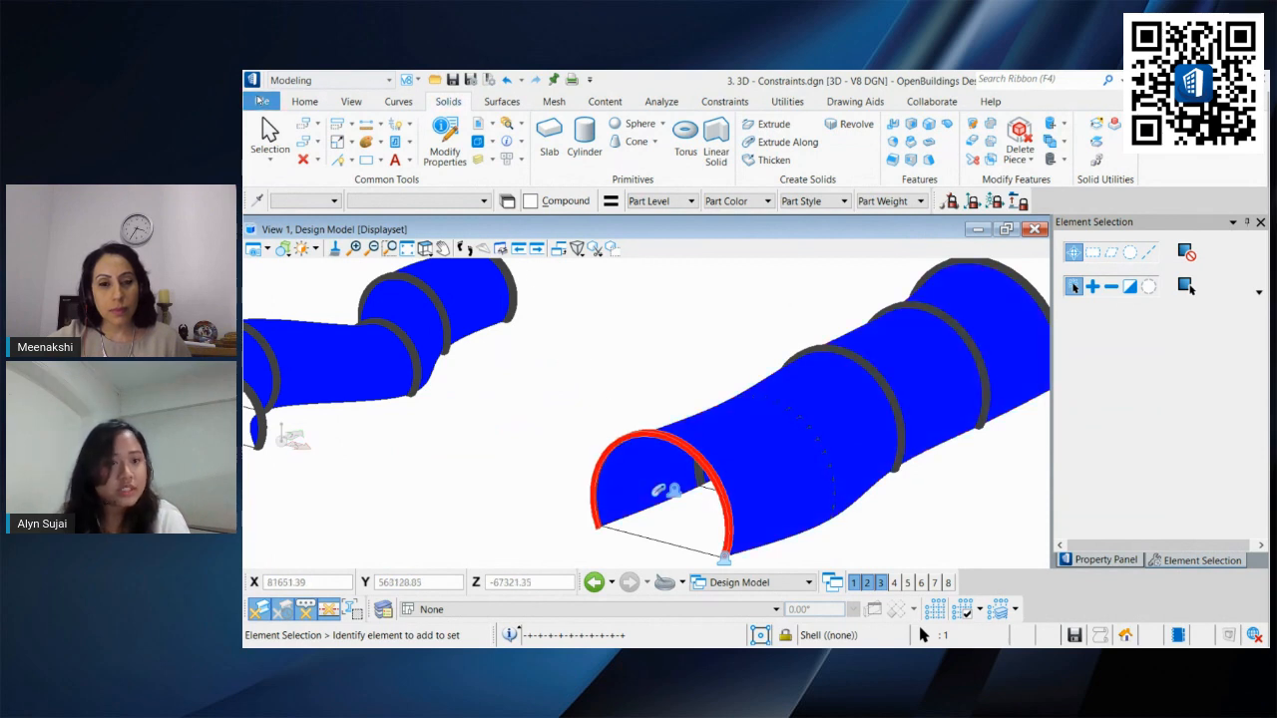
Step: Open the file 4. Custom Element.dgn and maximize View 1
left_click(262, 100)
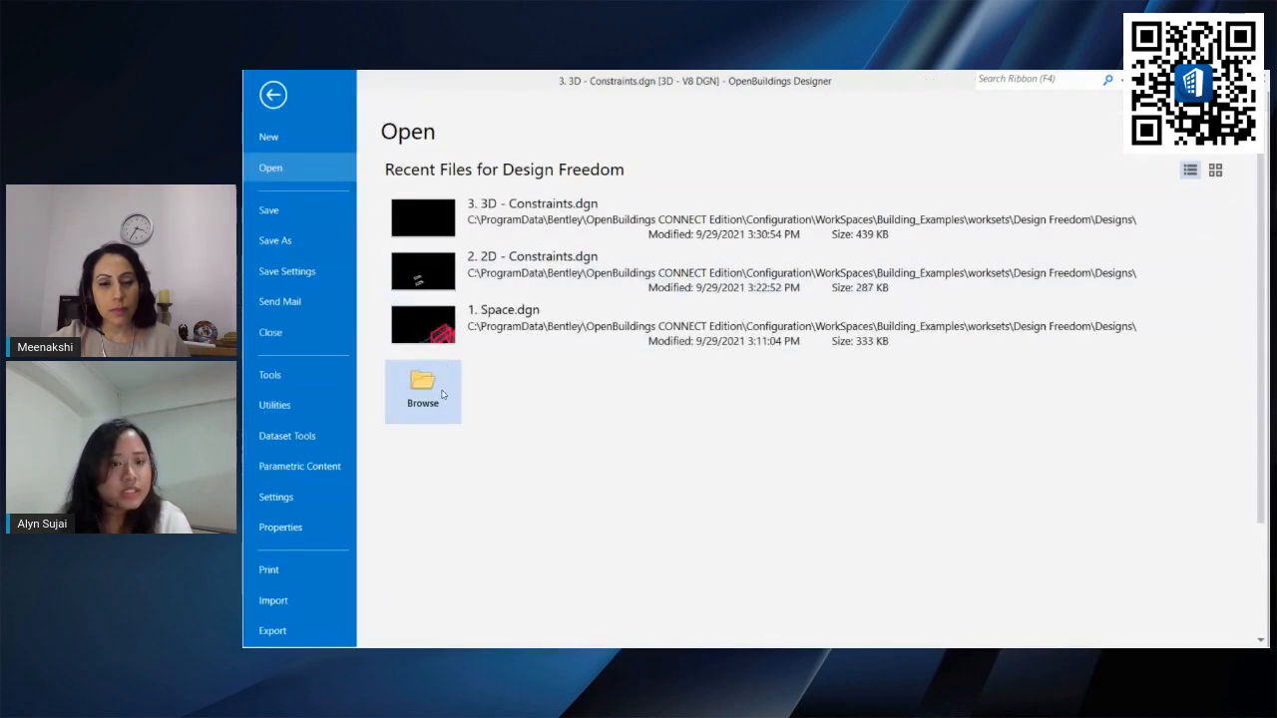
left_click(431, 392)
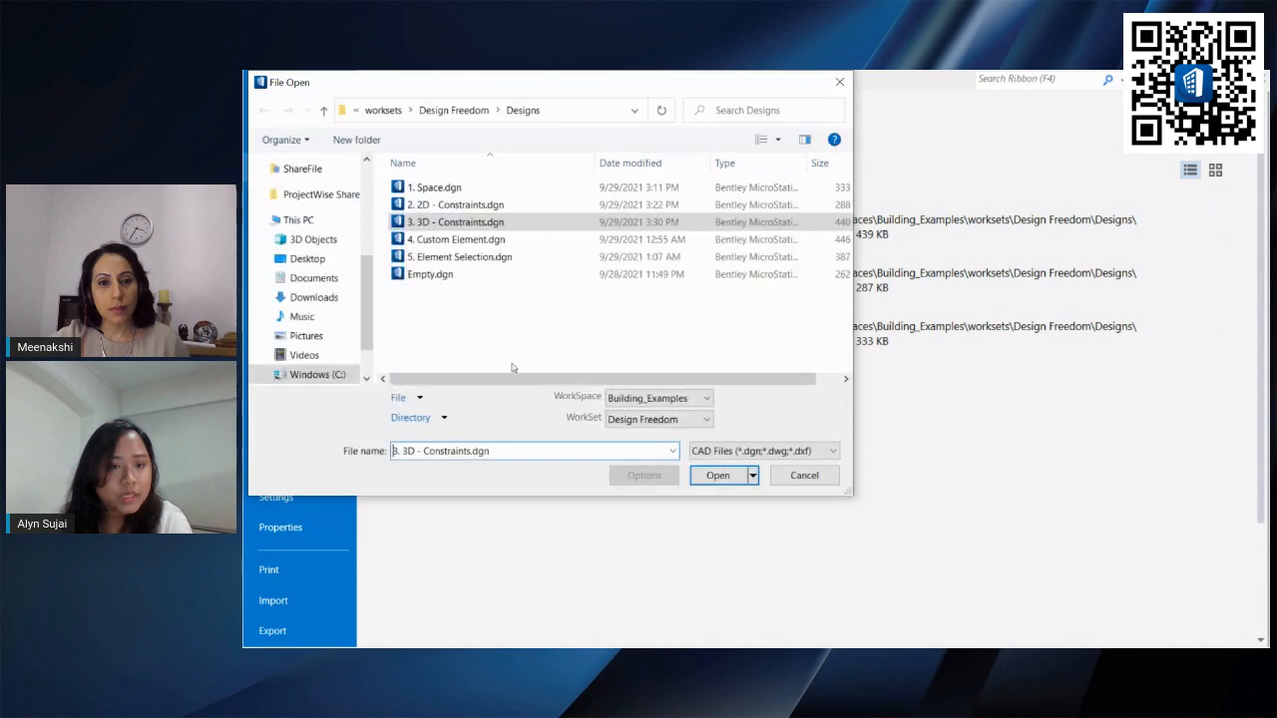
left_click(457, 239)
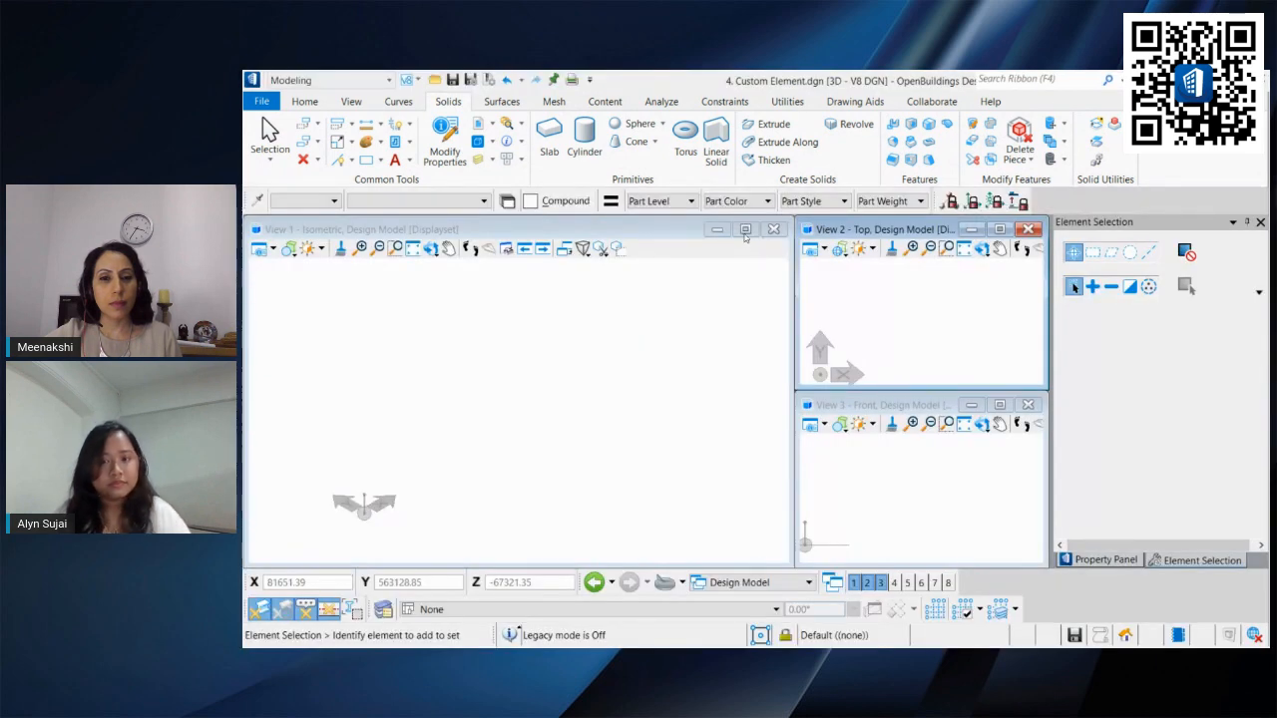
left_click(745, 229)
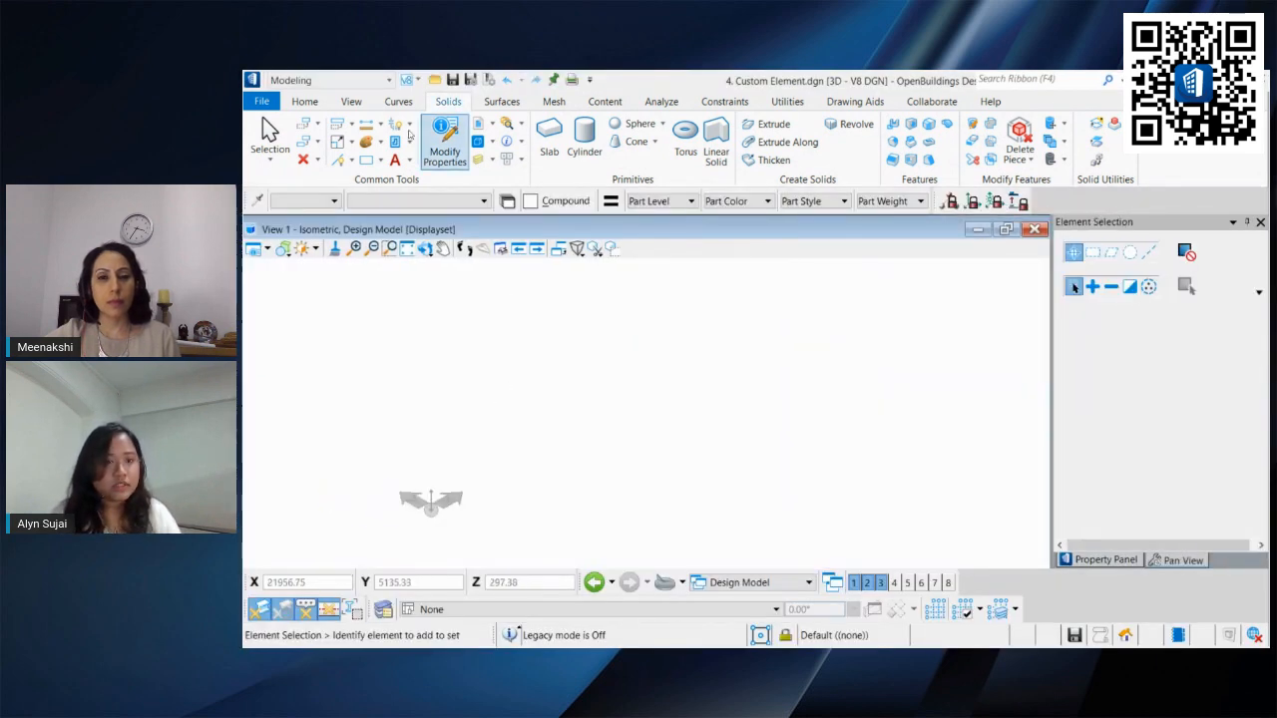
Step: Switch the workflow to Building Design
left_click(354, 84)
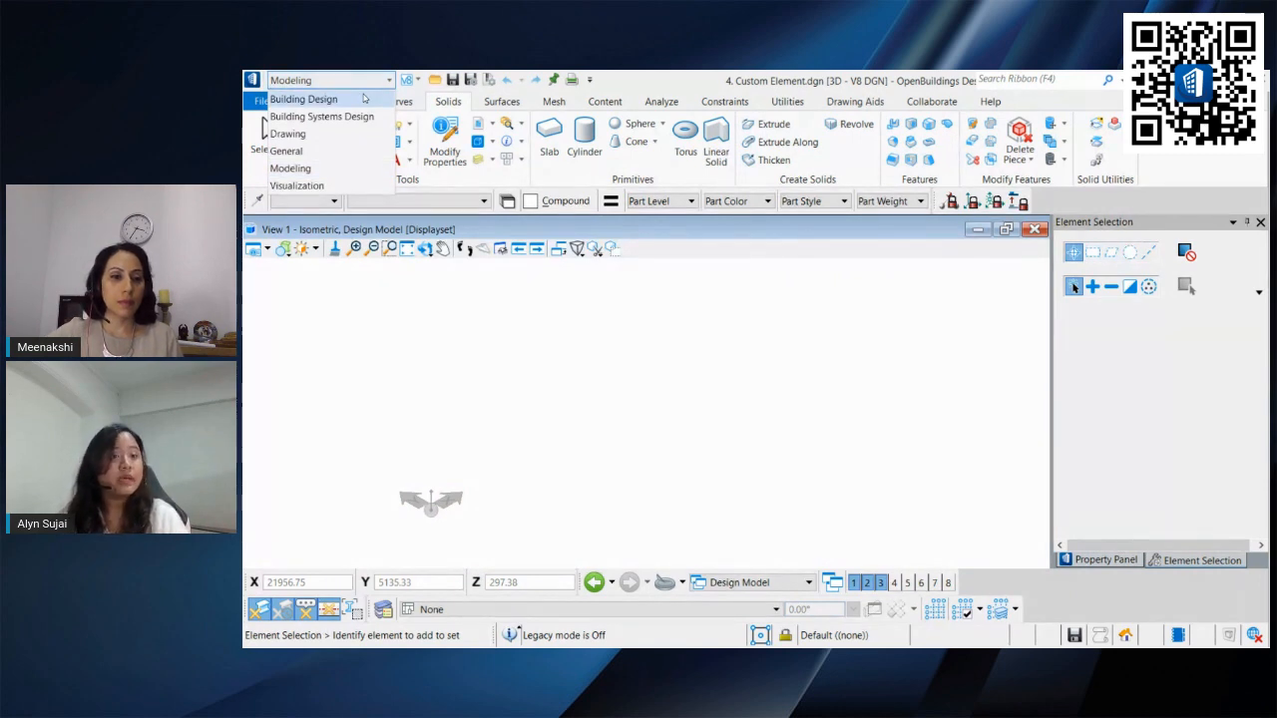
left_click(364, 98)
left_click(359, 81)
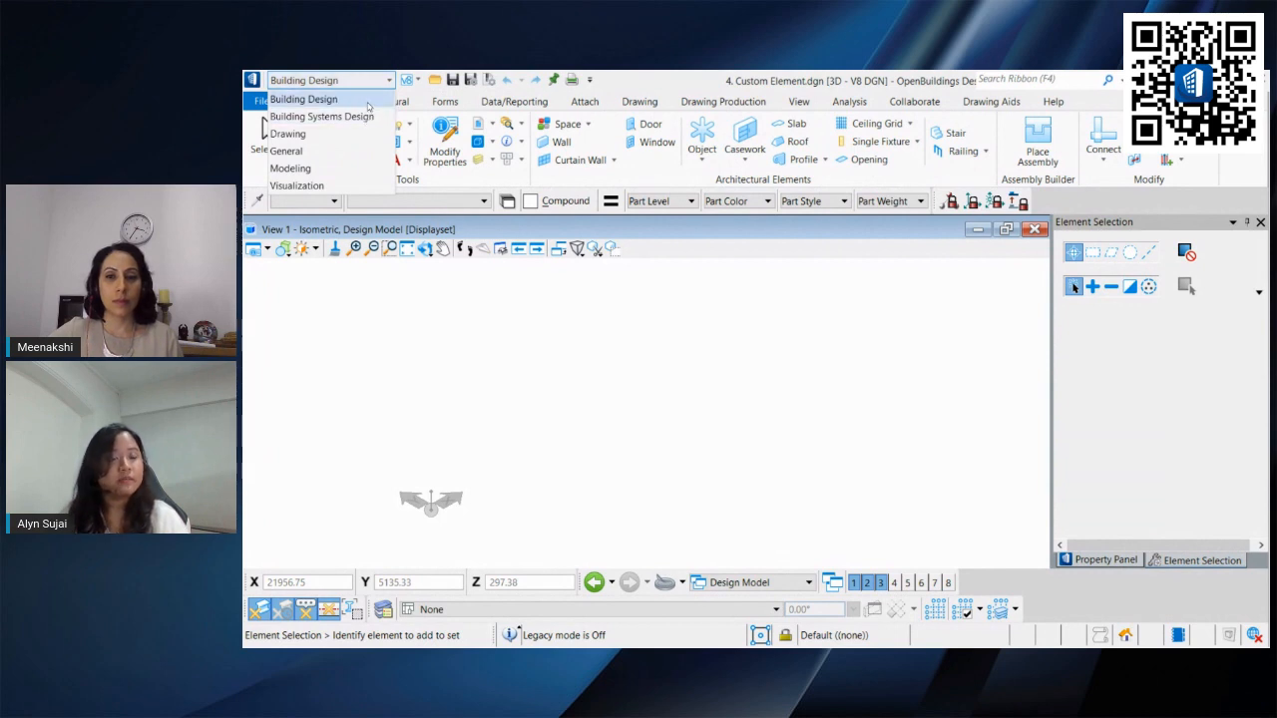
left_click(368, 103)
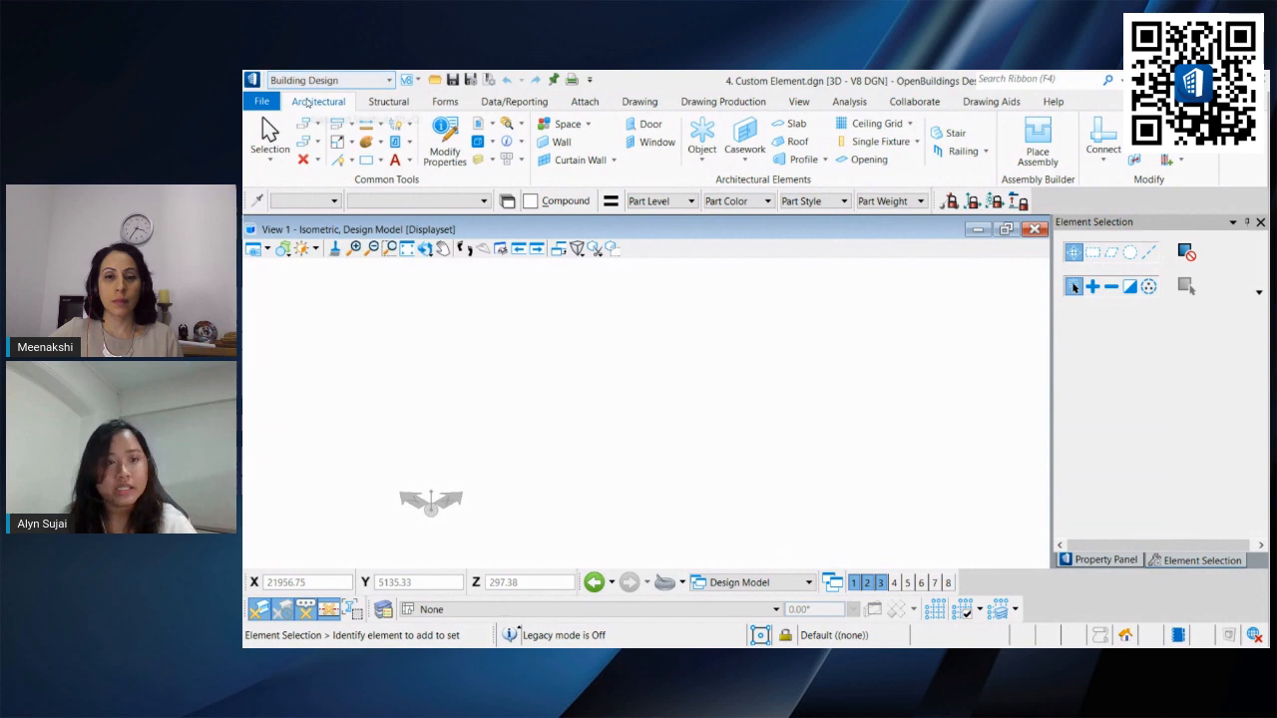
Step: Start the Wall tool and choose the *New Default Exterior Wall* part
left_click(550, 144)
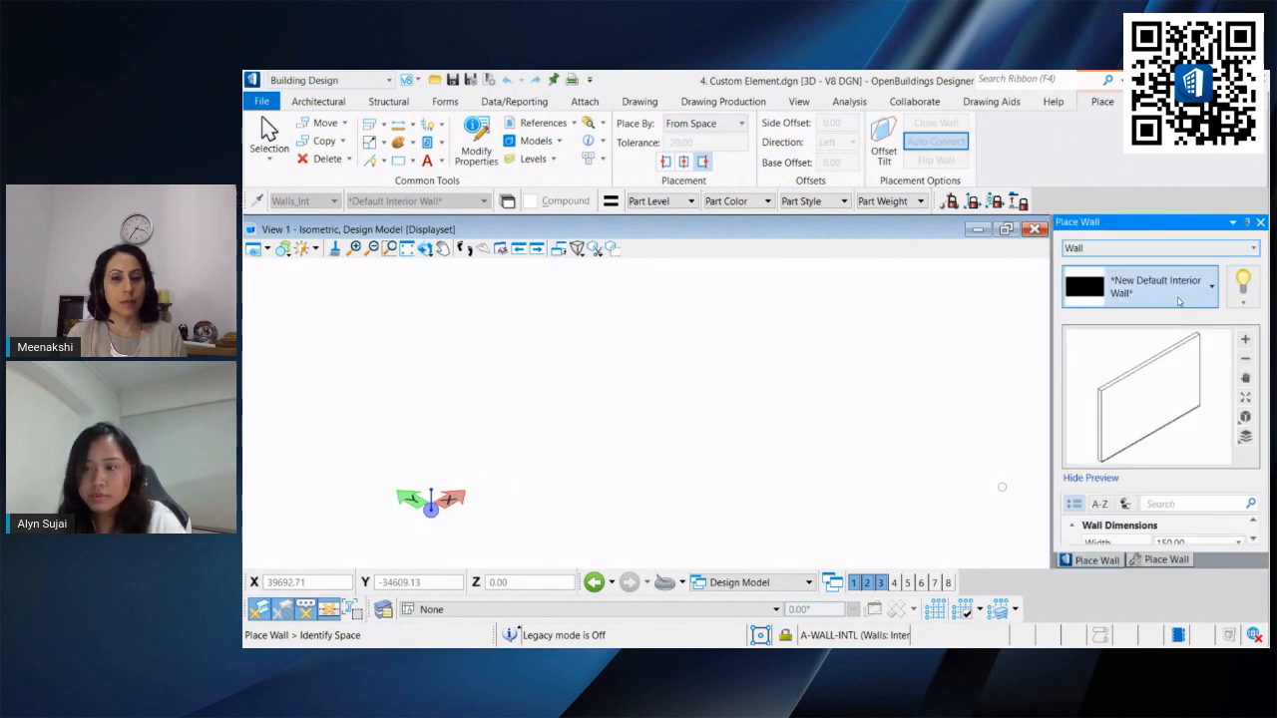
left_click(1147, 288)
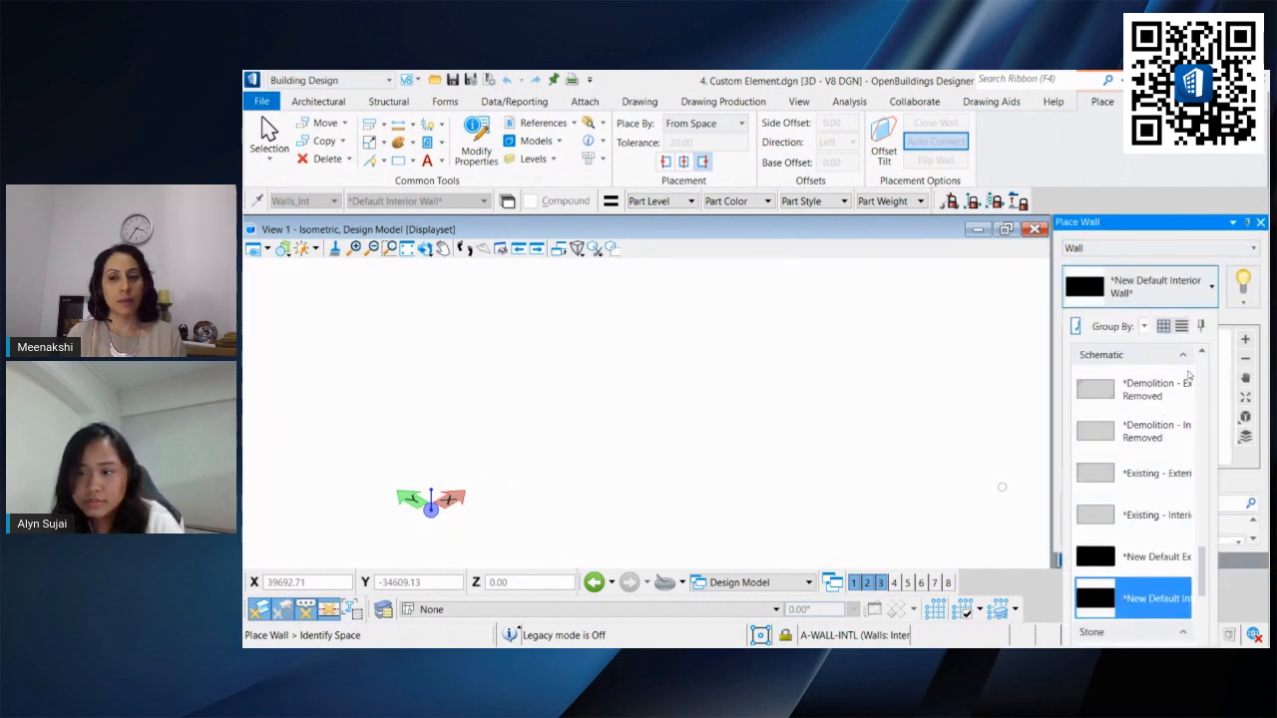
scroll(1139, 403, "down", 15)
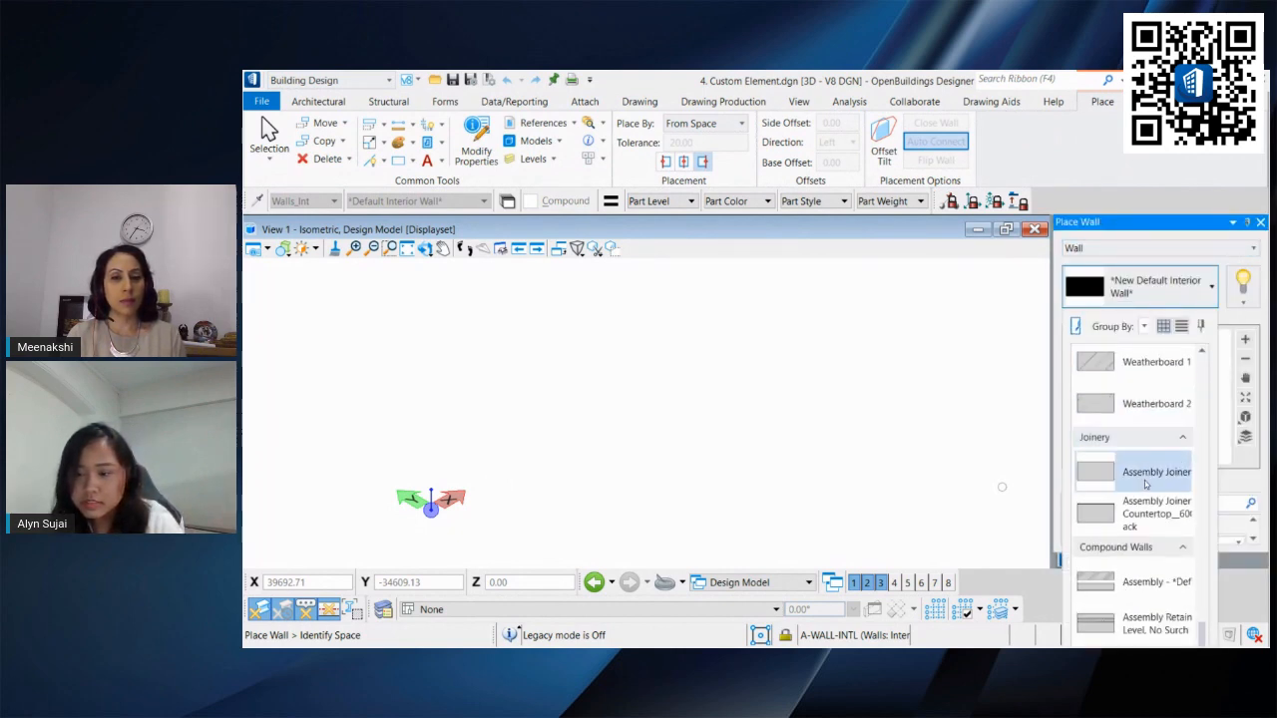
scroll(1149, 487, "up", 12)
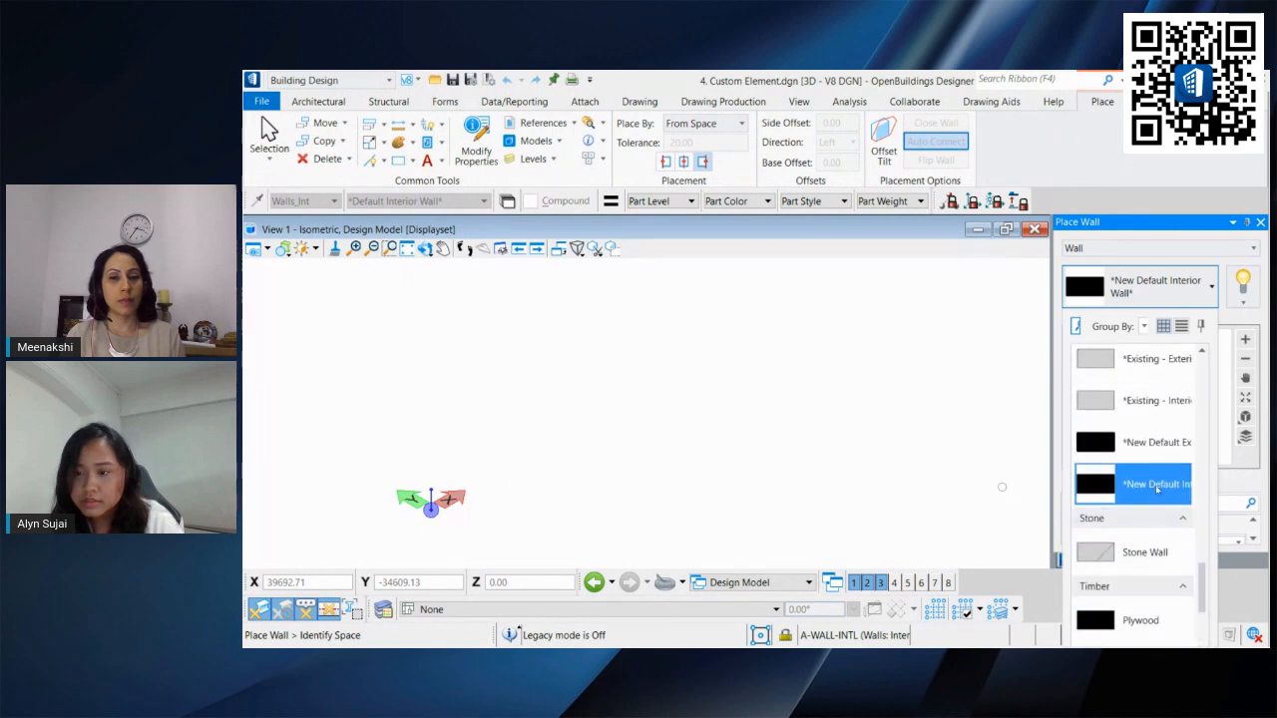
scroll(1155, 539, "up", 2)
scroll(1155, 569, "down", 2)
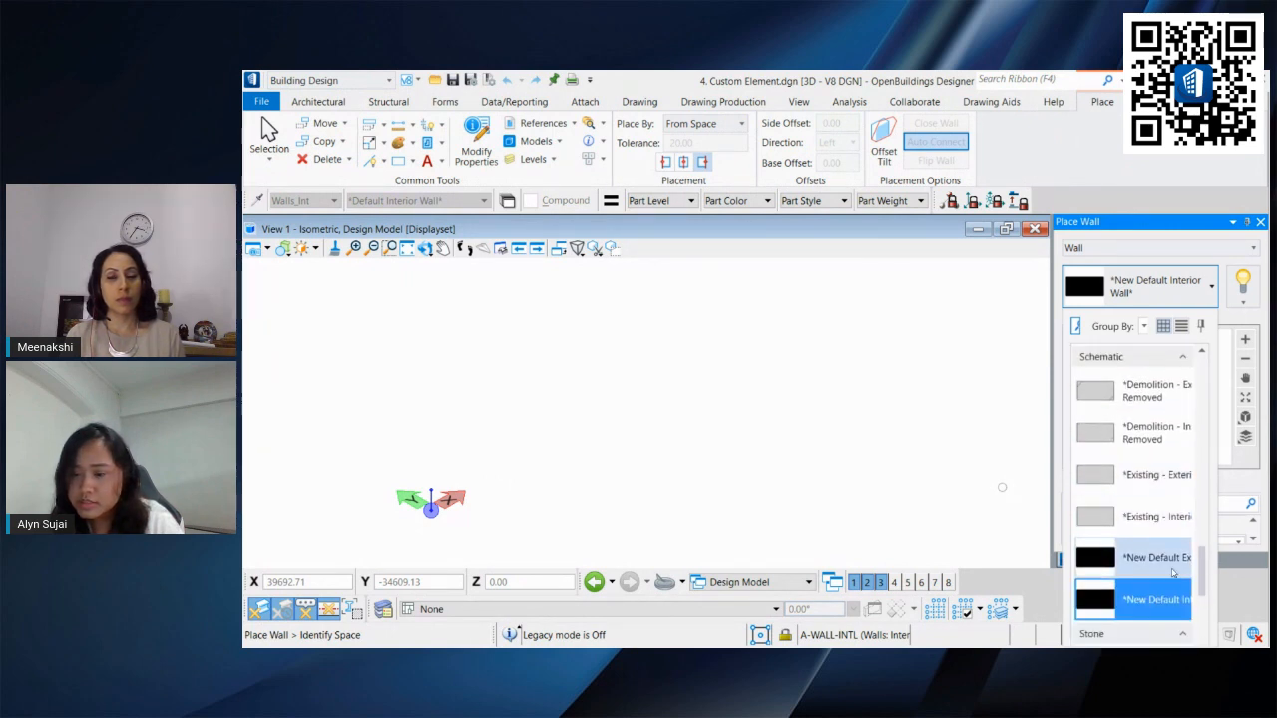
left_click(1154, 603)
left_click(1139, 286)
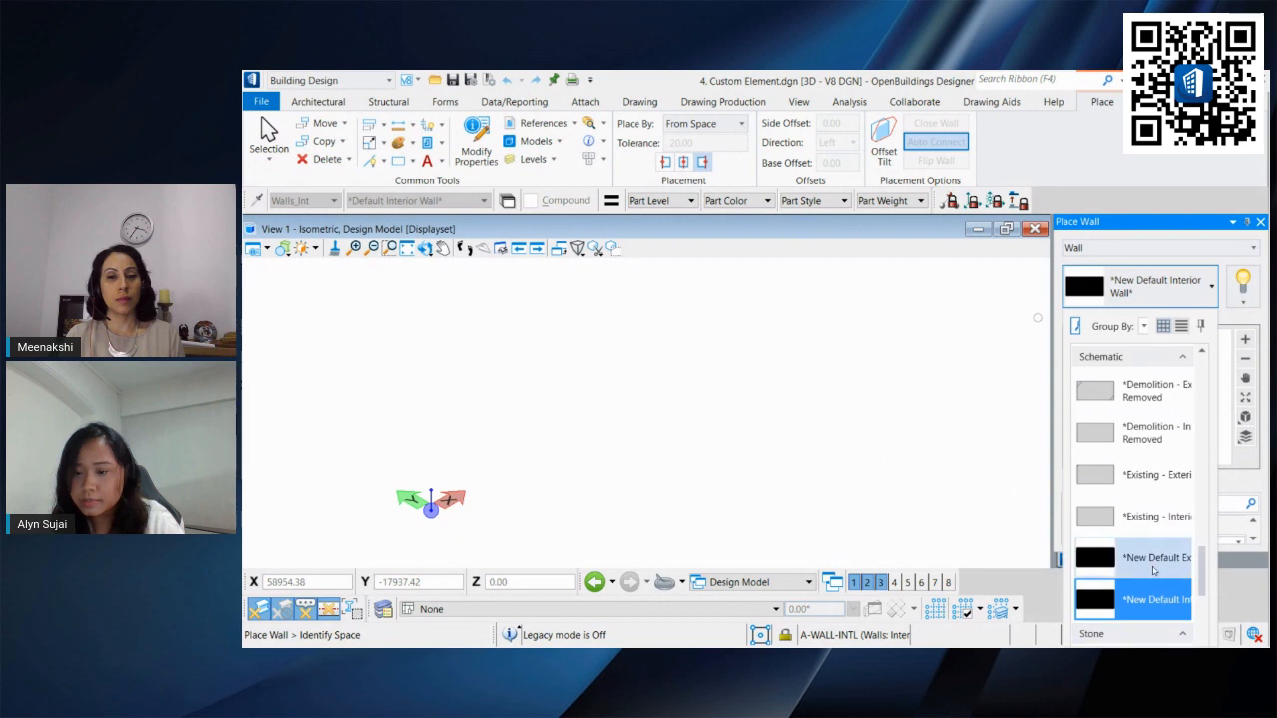
left_click(1142, 552)
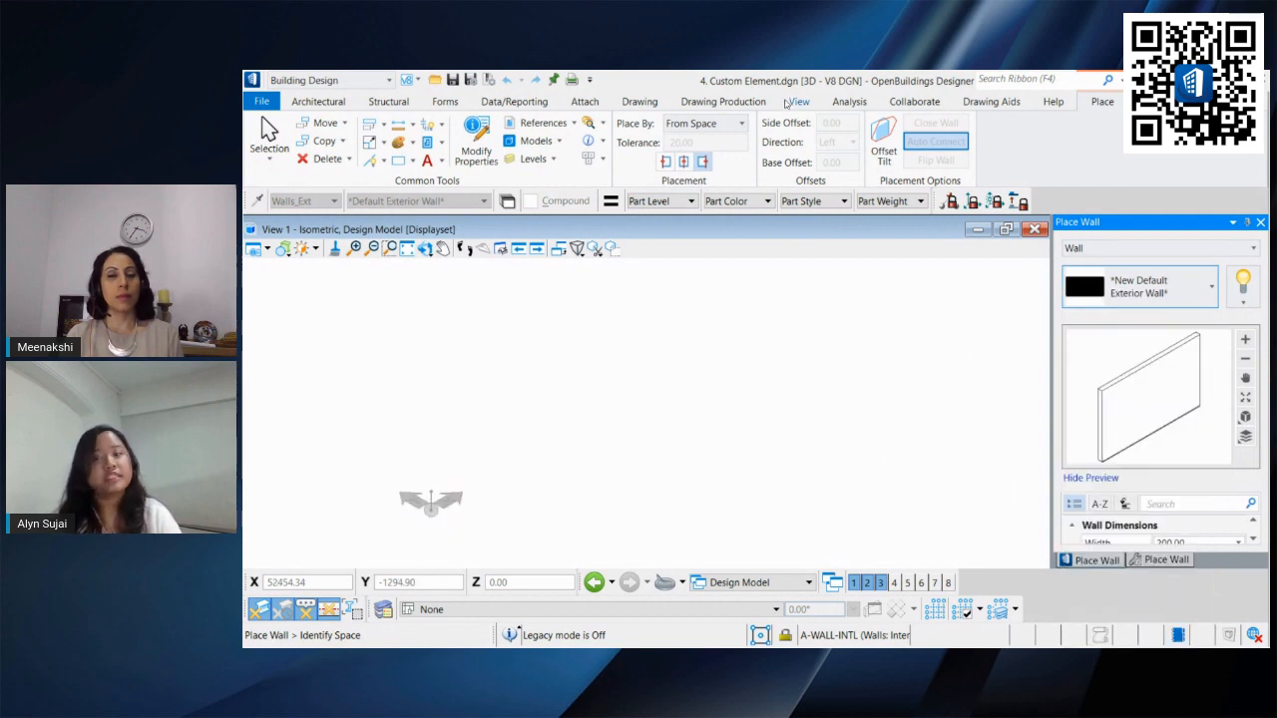
Step: Place a straight wall by line from the origin along the X axis, about 9850 long, then return to selection
left_click(727, 123)
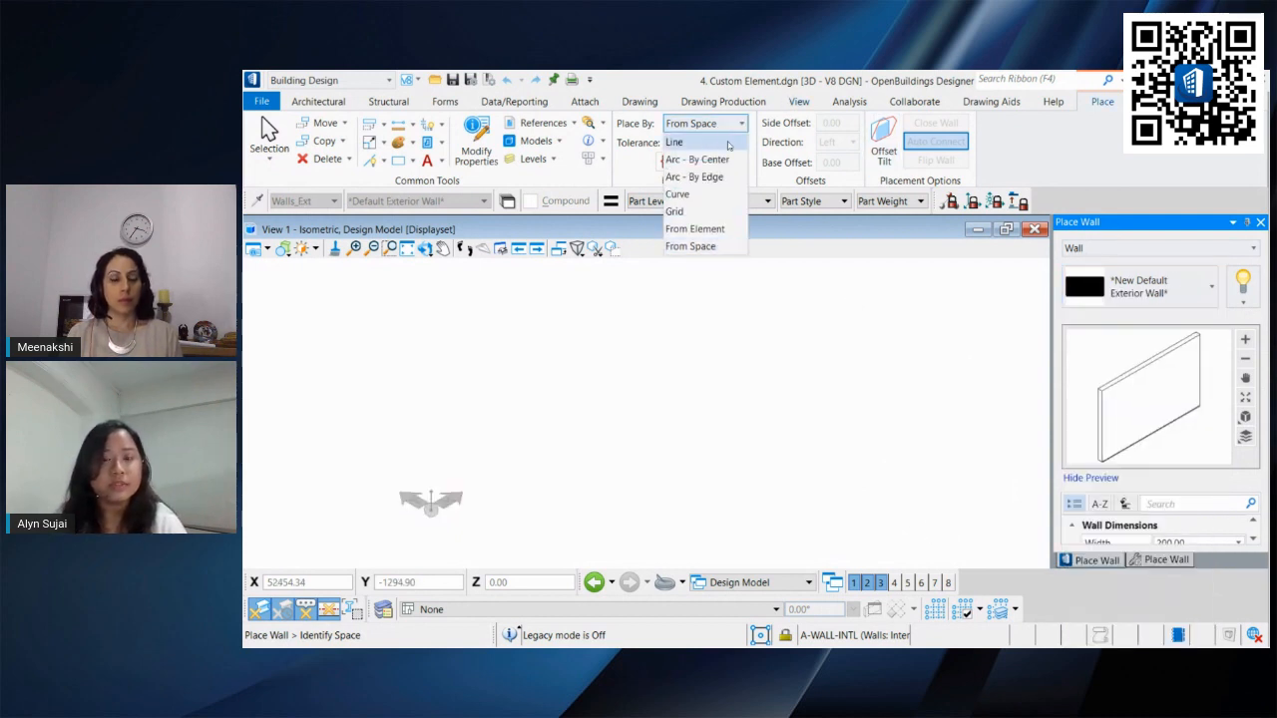
left_click(675, 143)
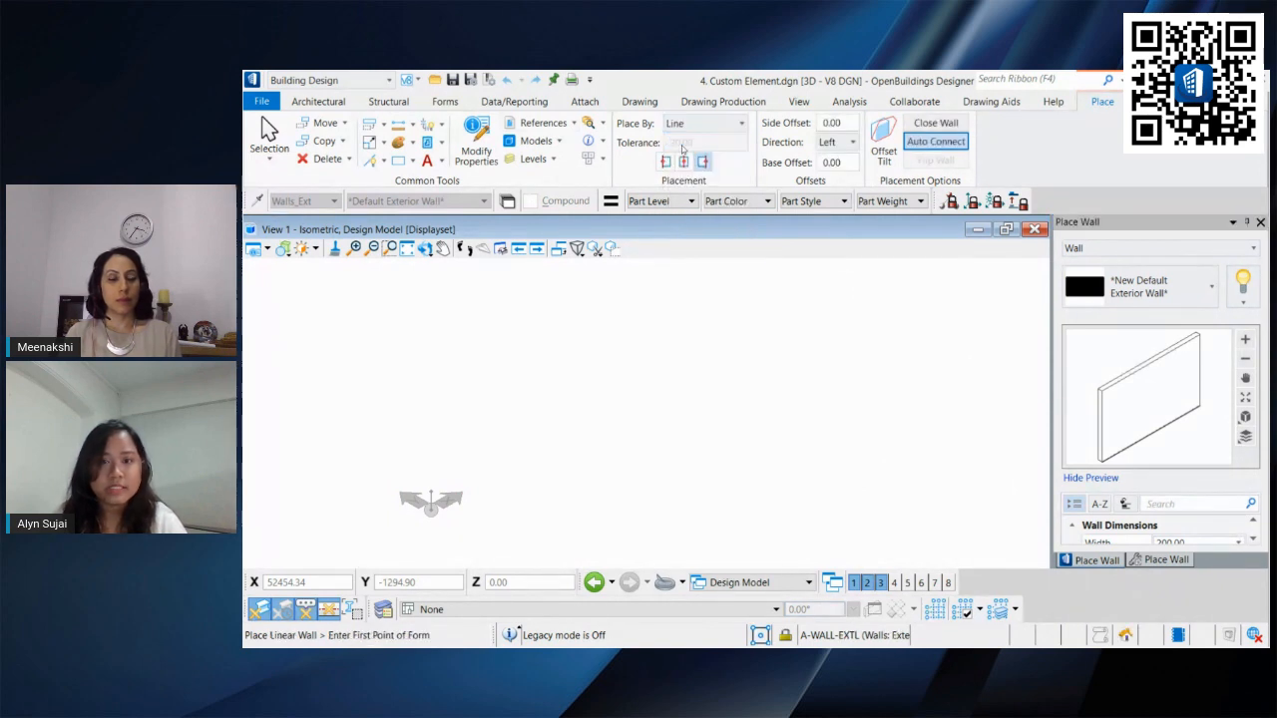
left_click(431, 506)
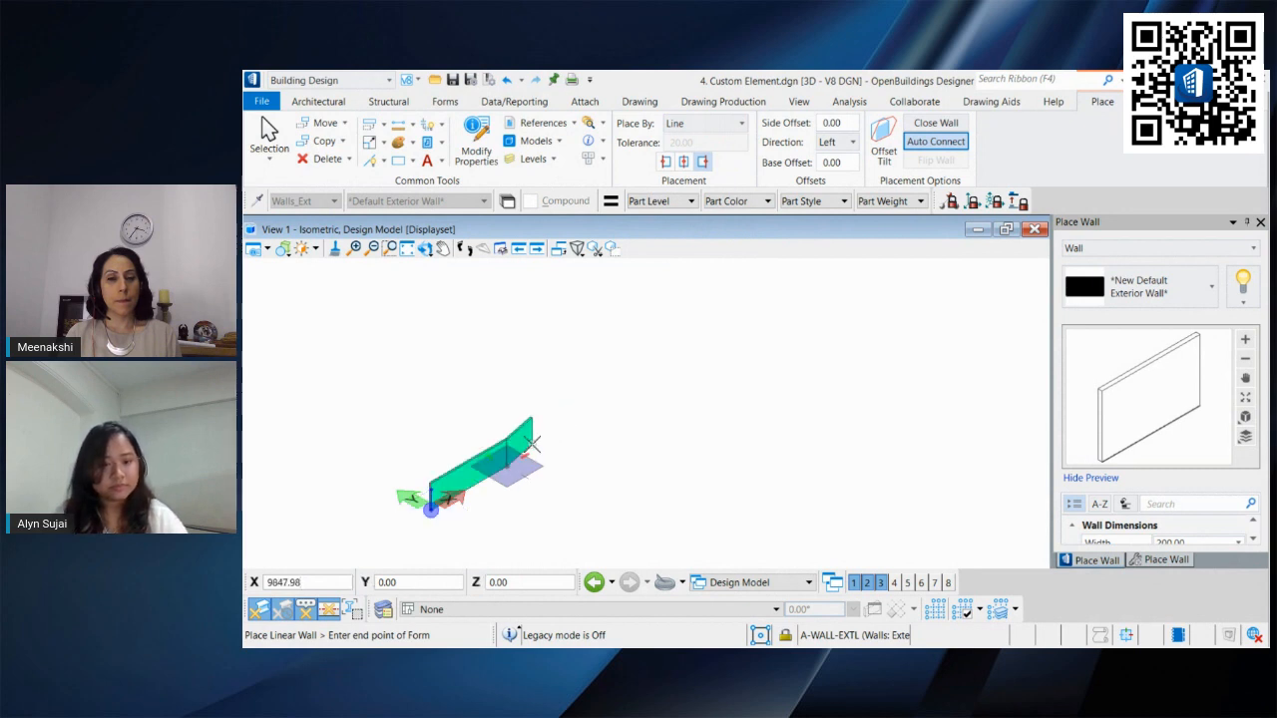
left_click(499, 472)
scroll(488, 461, "up", 3)
middle_click_drag(488, 461, 550, 389)
middle_click_drag(490, 436, 430, 430, "shift")
left_click(267, 130)
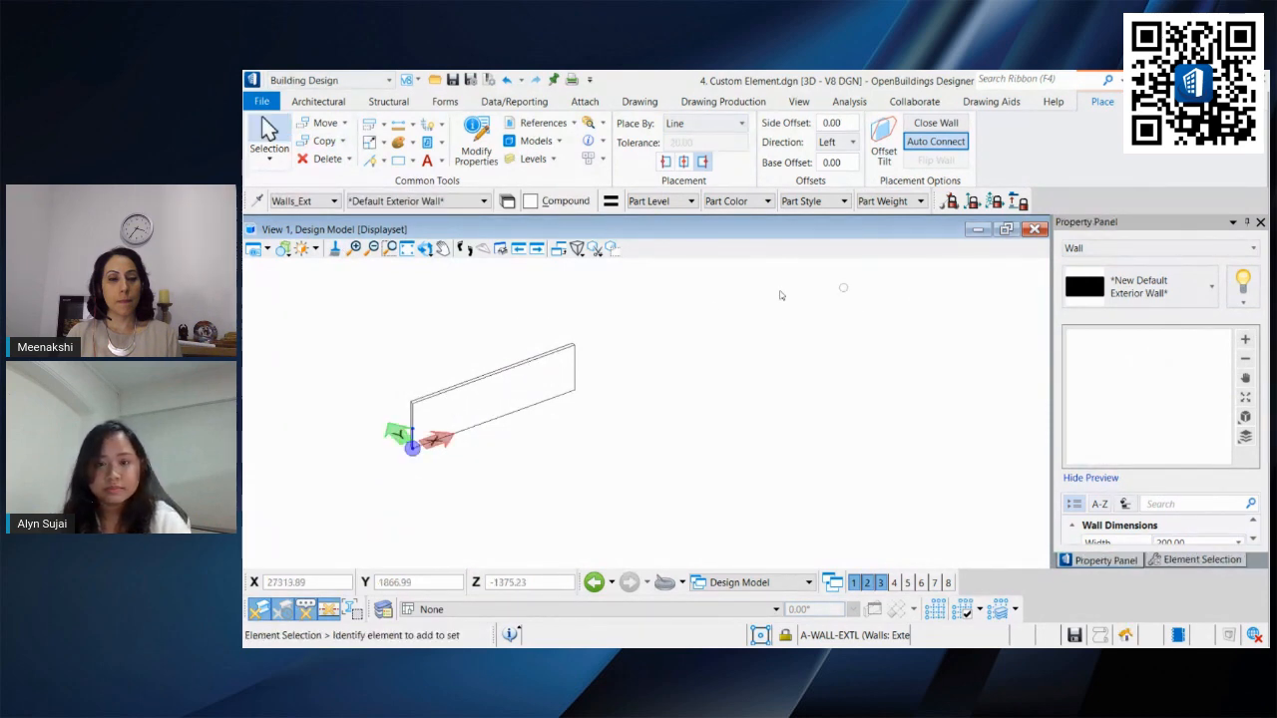
Step: Place a second wall about 5400 long beside the first using the Precast Concrete part, then undo it
scroll(502, 374, "up", 2)
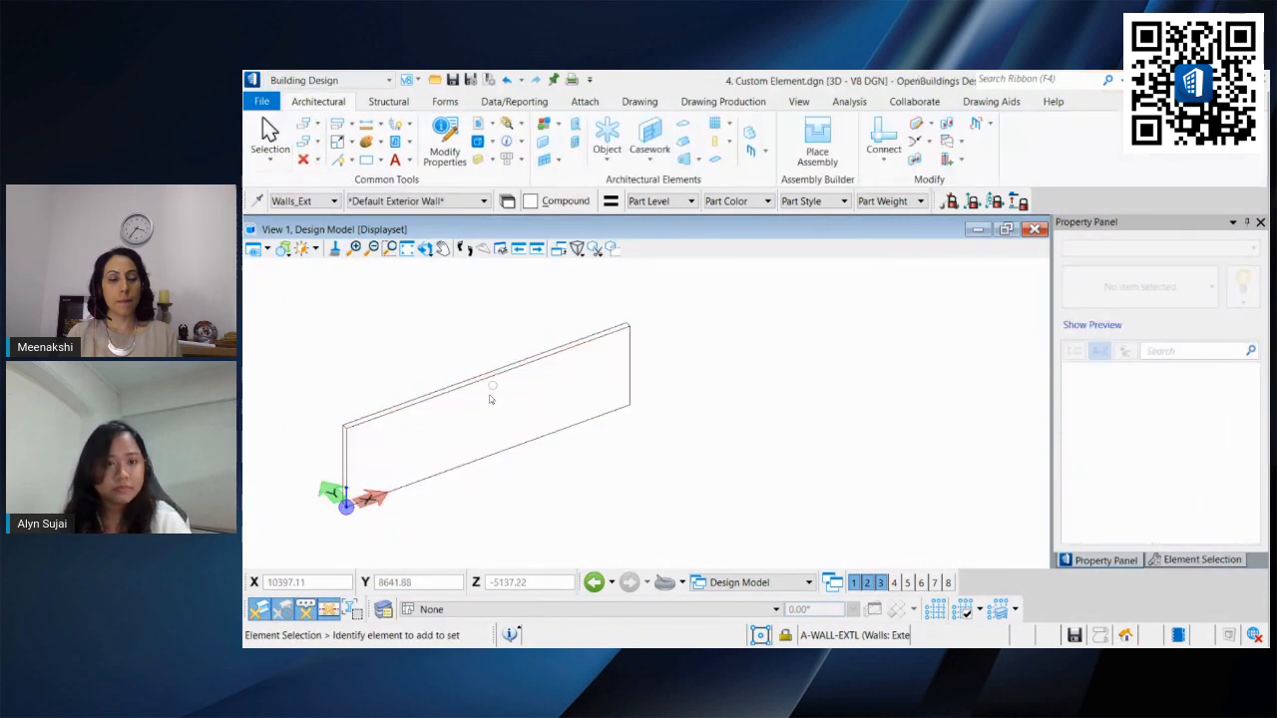
left_click(542, 141)
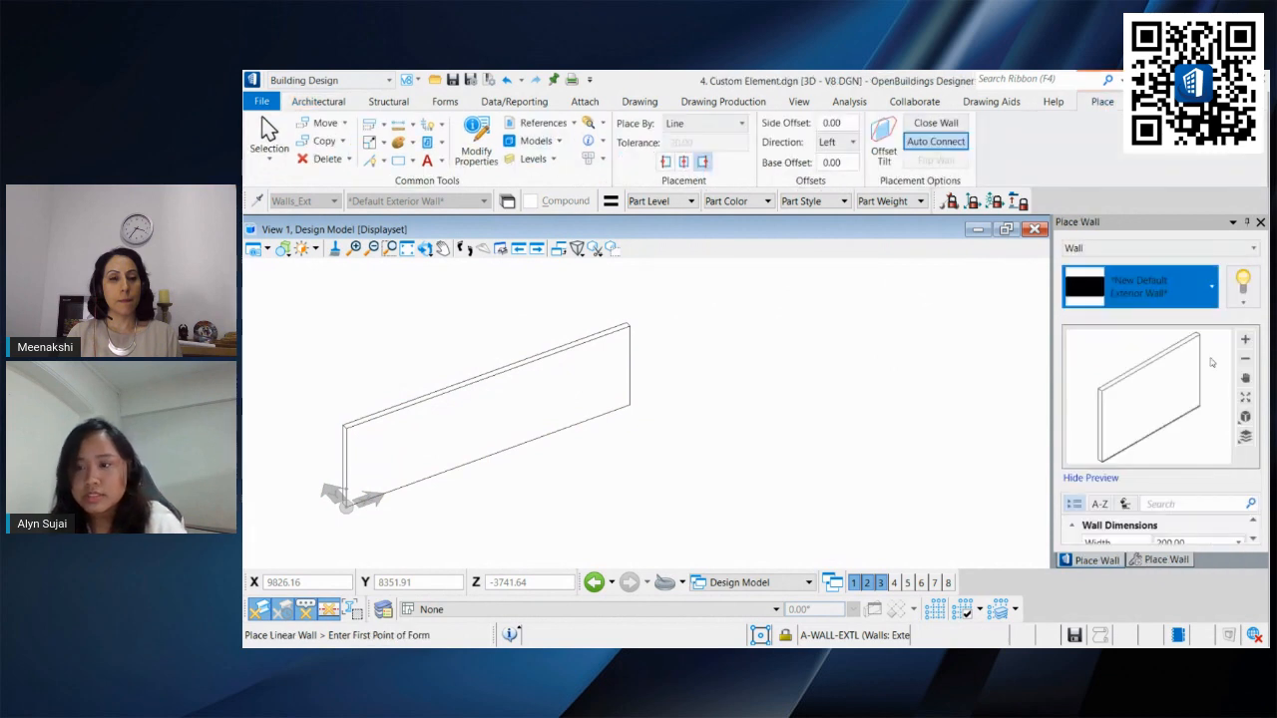
left_click(1147, 286)
scroll(1158, 384, "up", 2)
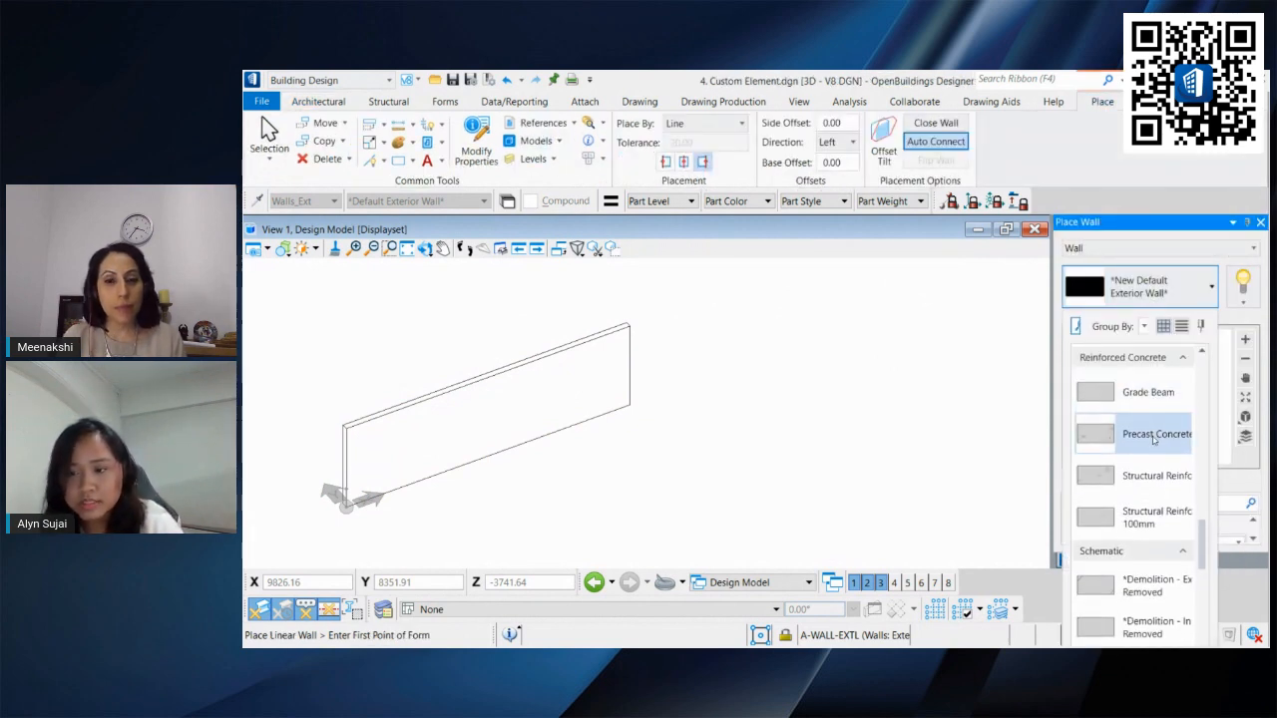
left_click(1155, 437)
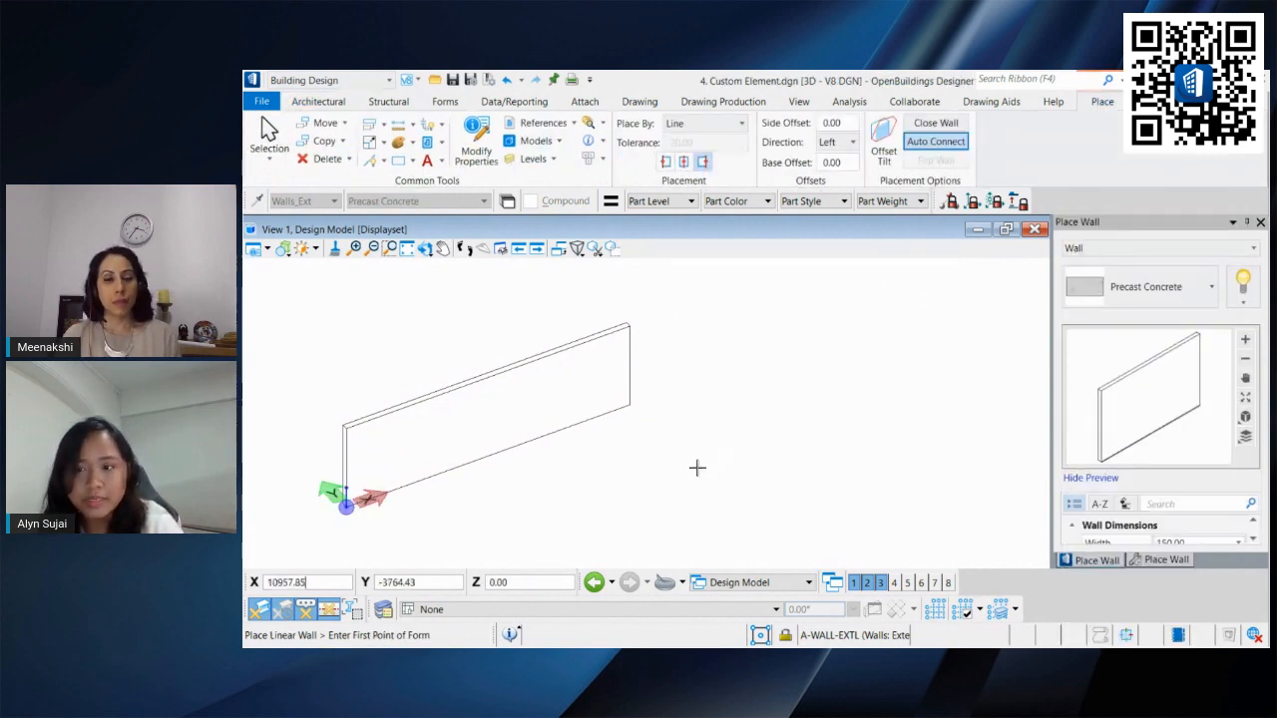
left_click(663, 467)
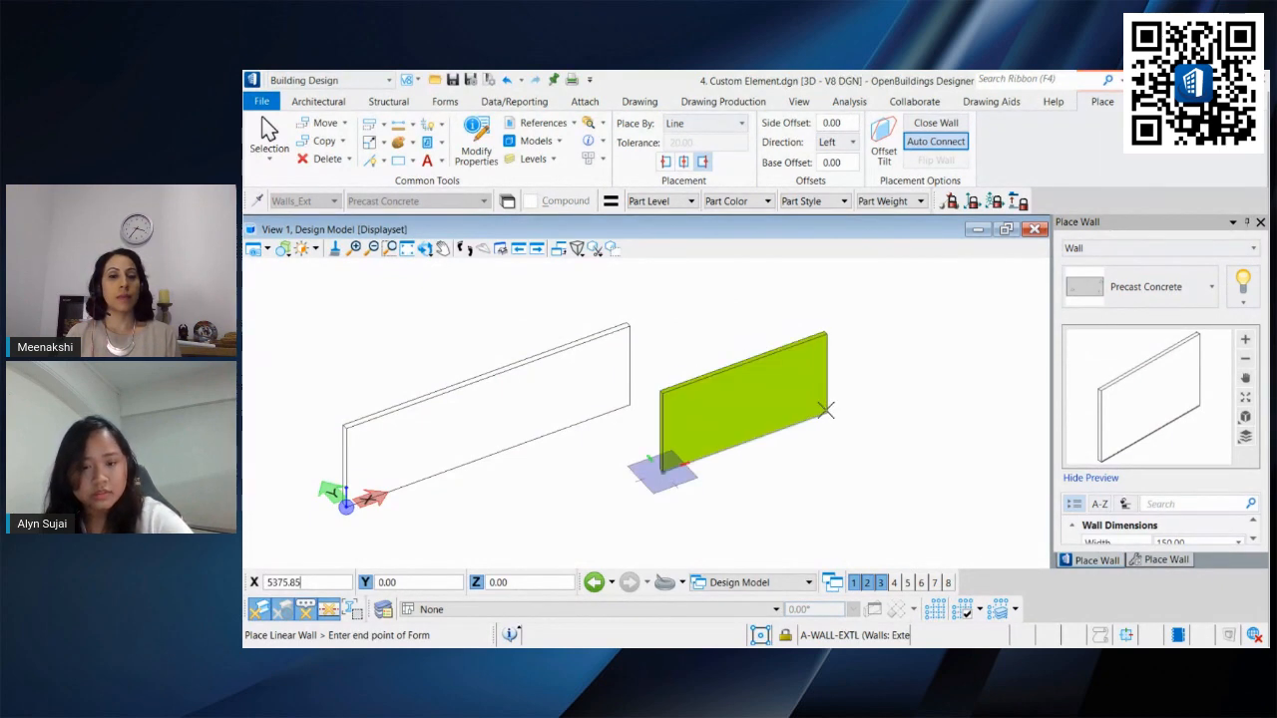
left_click(827, 410)
right_click(895, 376)
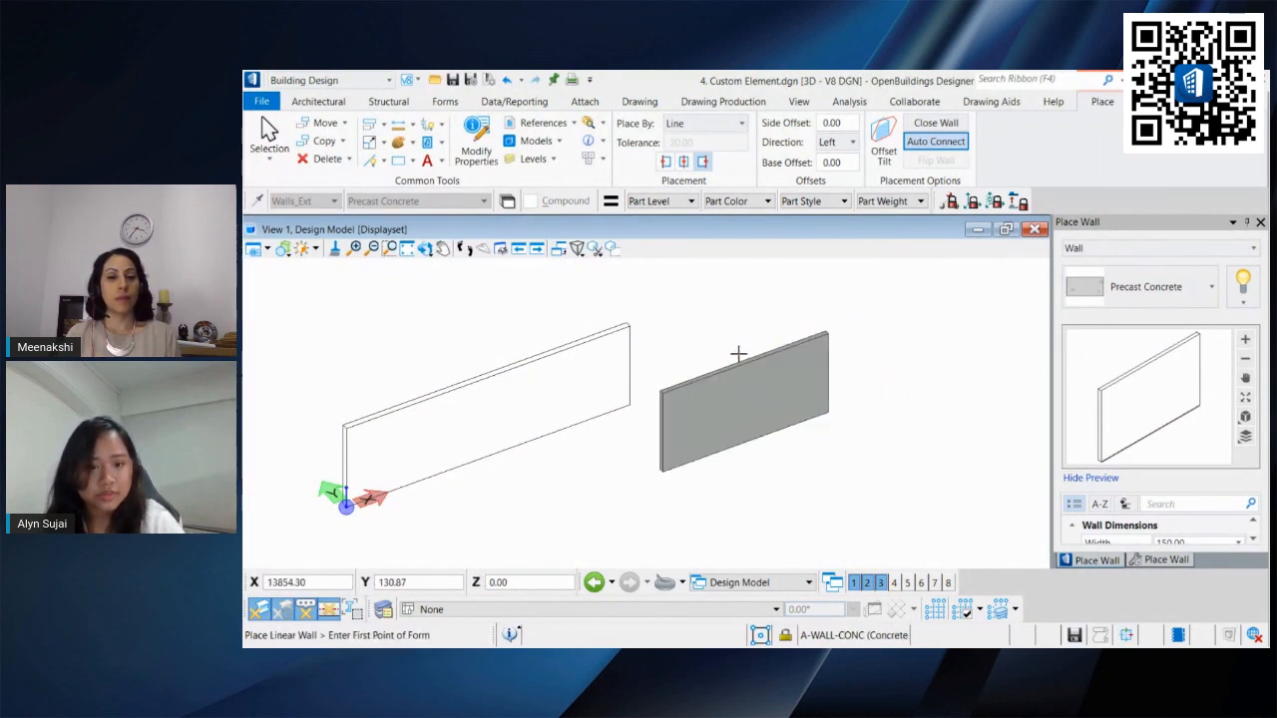
left_click(268, 140)
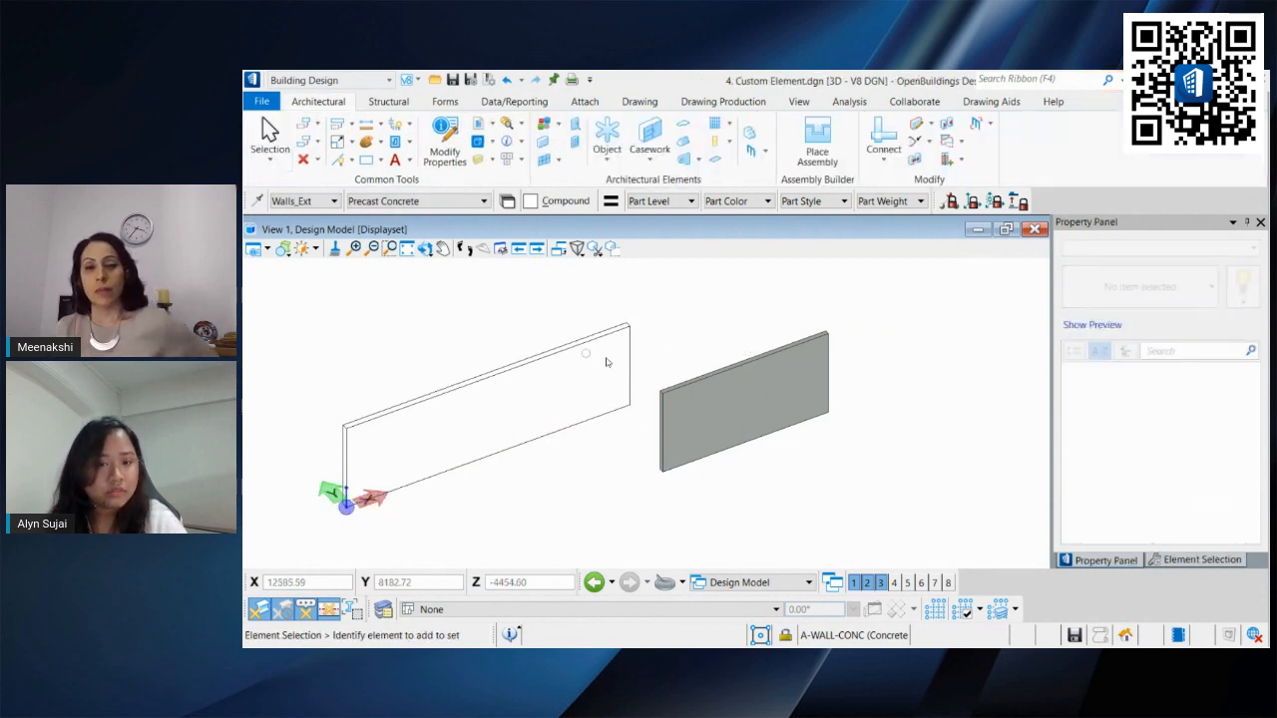
left_click(507, 80)
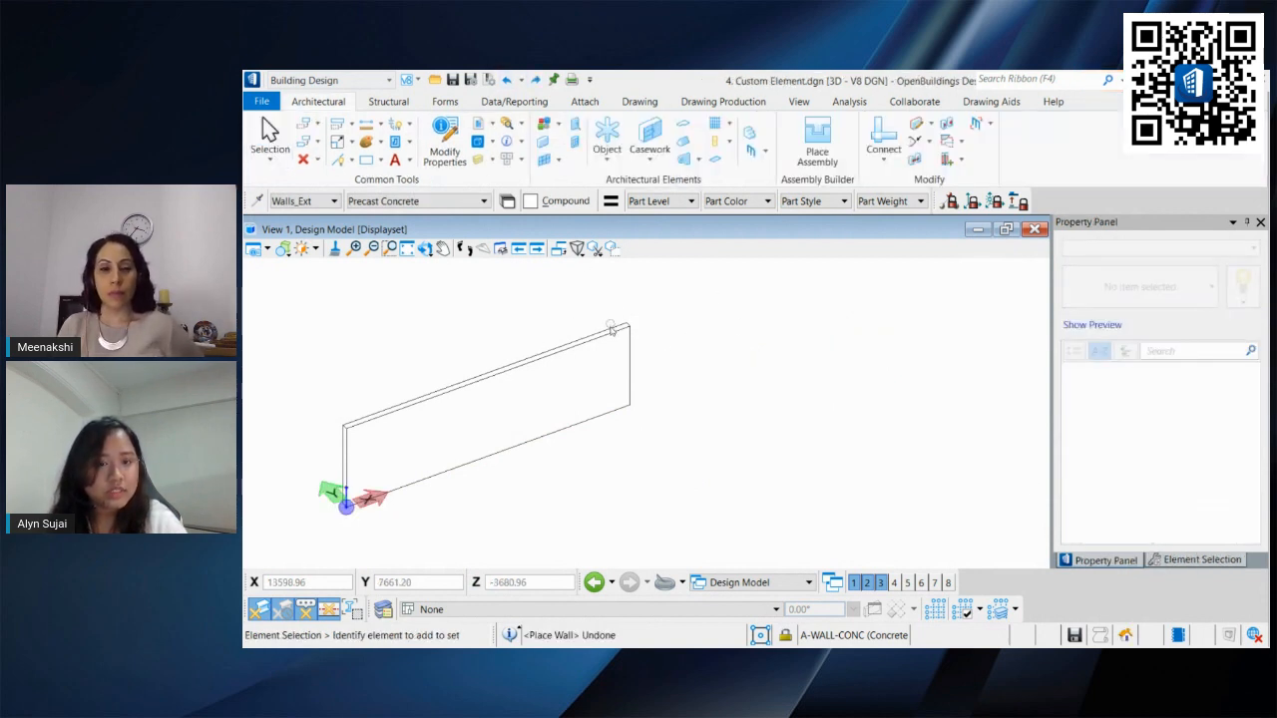
Step: Select the exterior wall and examine its part information
left_click(629, 326)
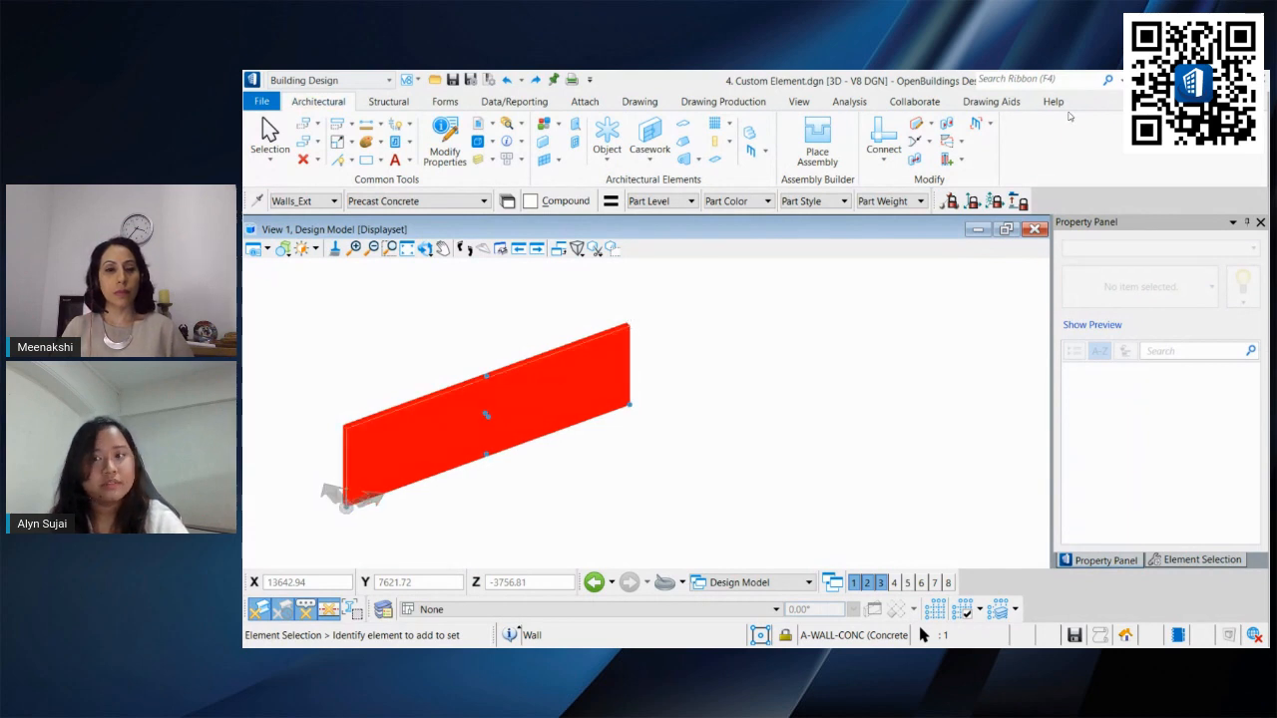
left_click(649, 348)
scroll(632, 357, "up", 3)
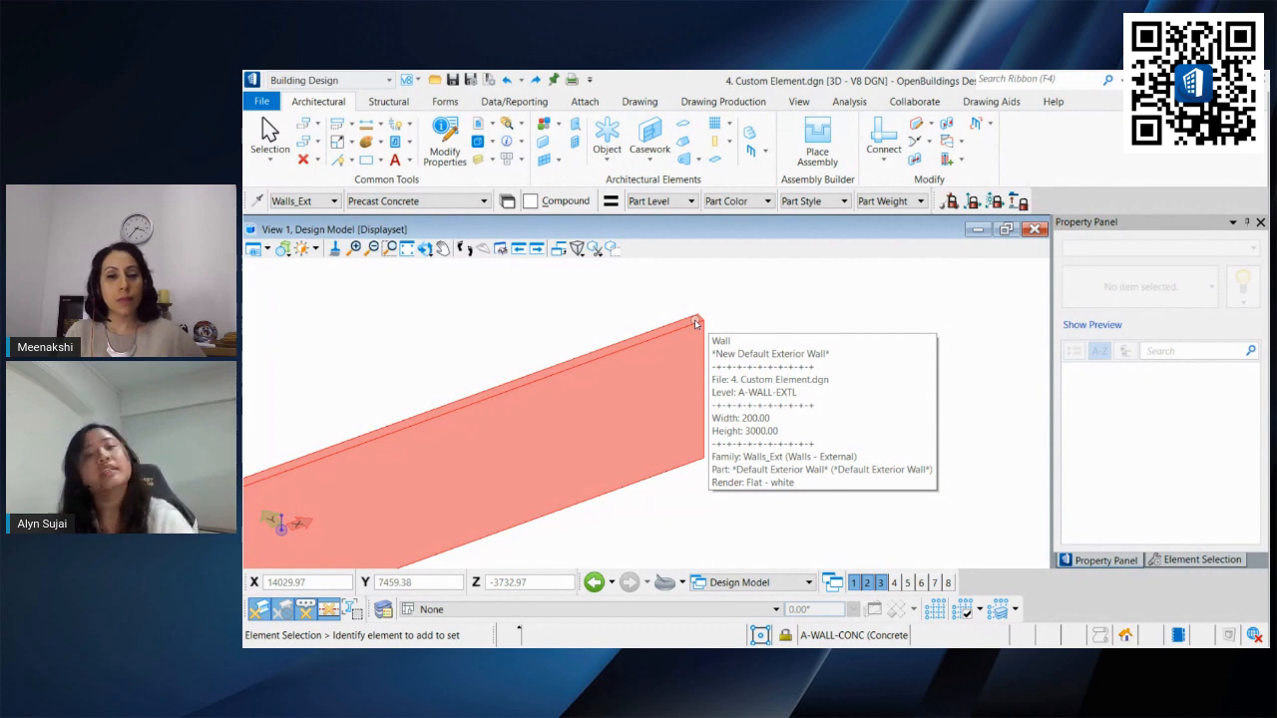
Step: Switch the workflow to Modeling
left_click(334, 82)
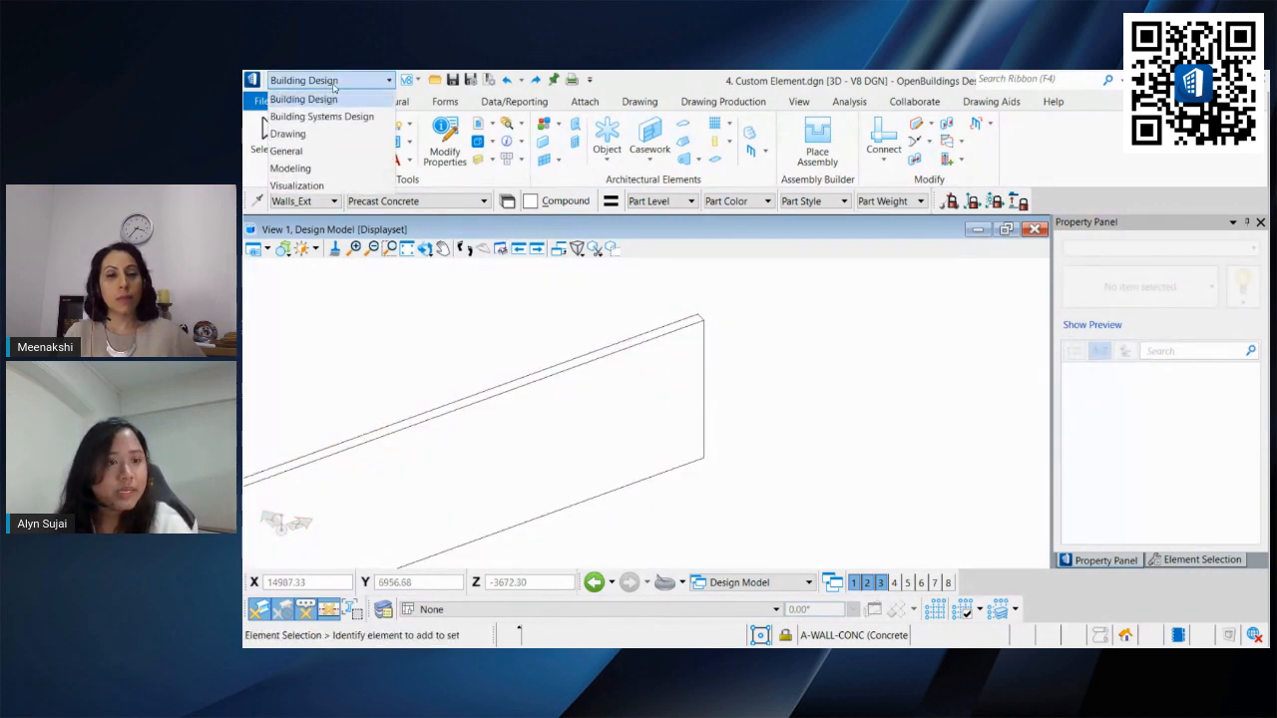
left_click(299, 168)
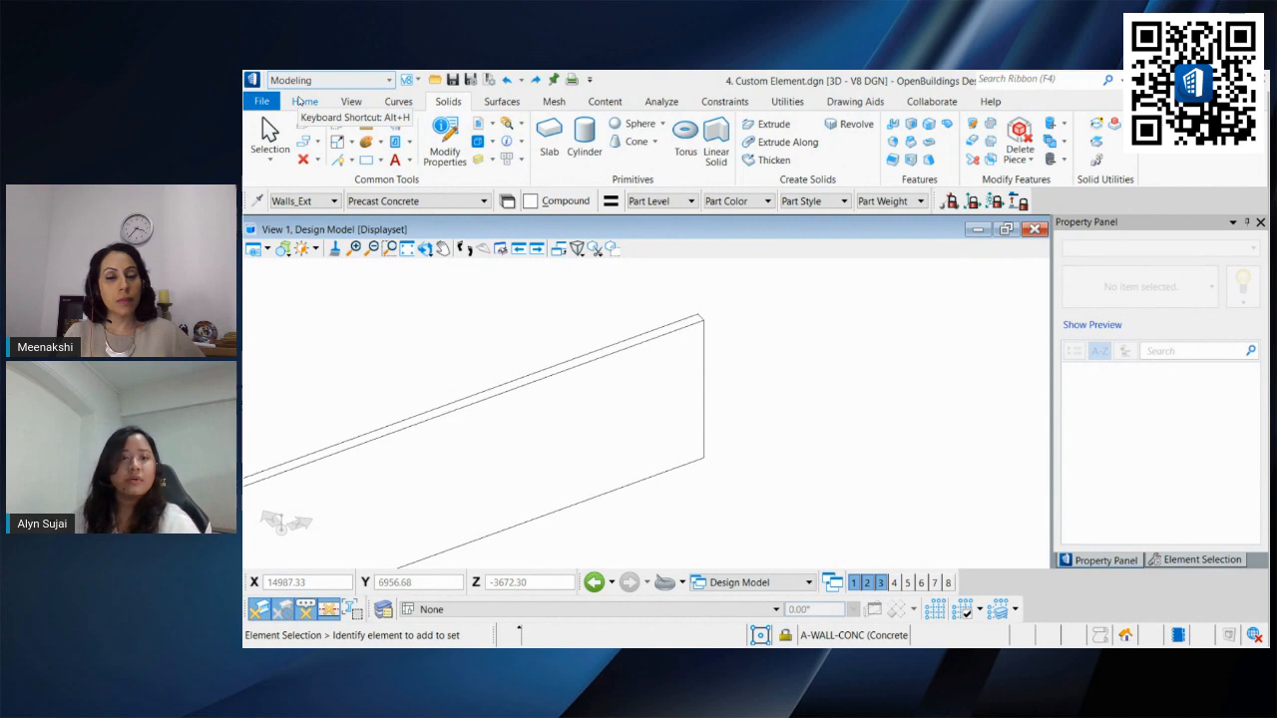
middle_click_drag(755, 382, 658, 369, "shift")
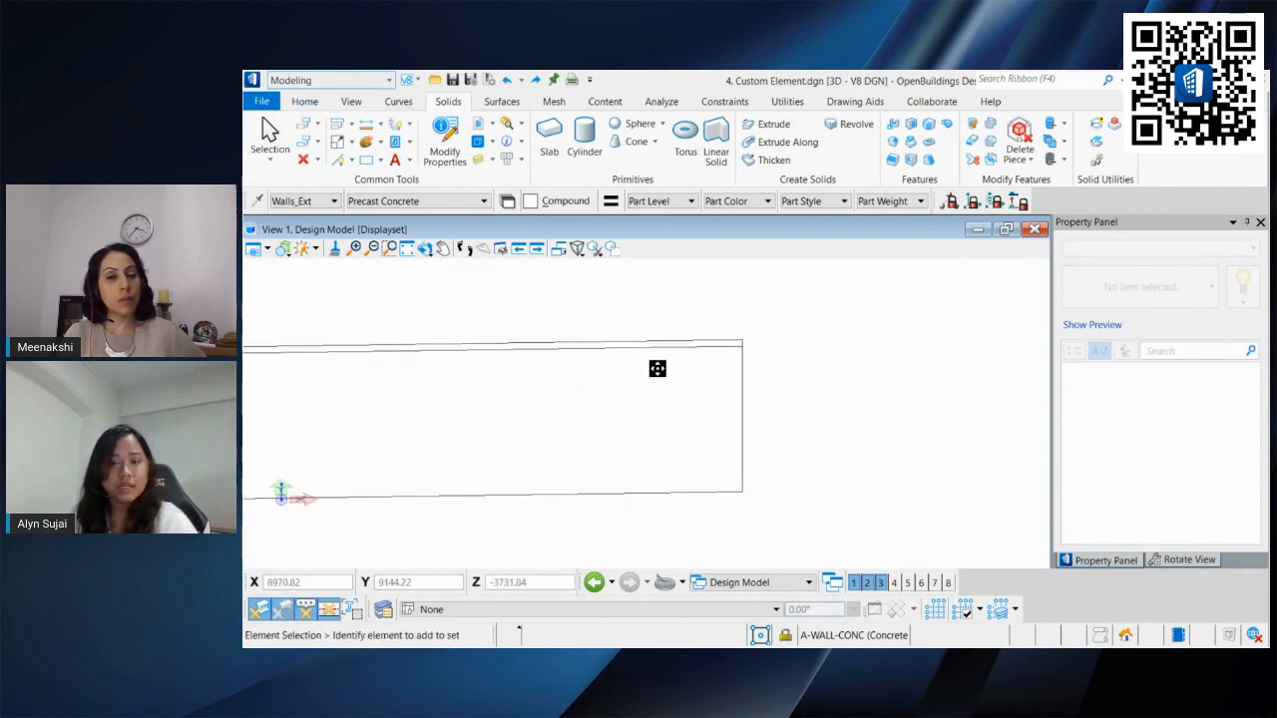
middle_click_drag(773, 406, 648, 369, "shift")
Step: Create a planar surface by two points from the wall's end, about 6400 long and 3000 high
left_click(506, 103)
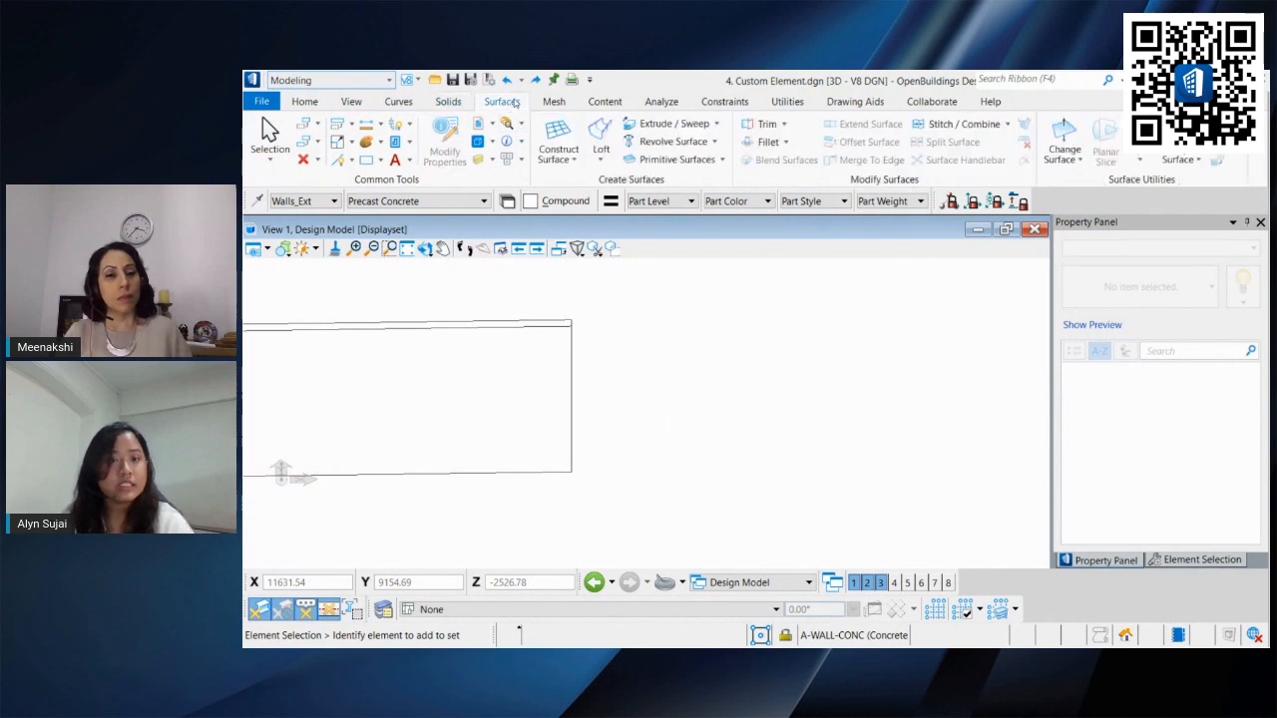
left_click(573, 132)
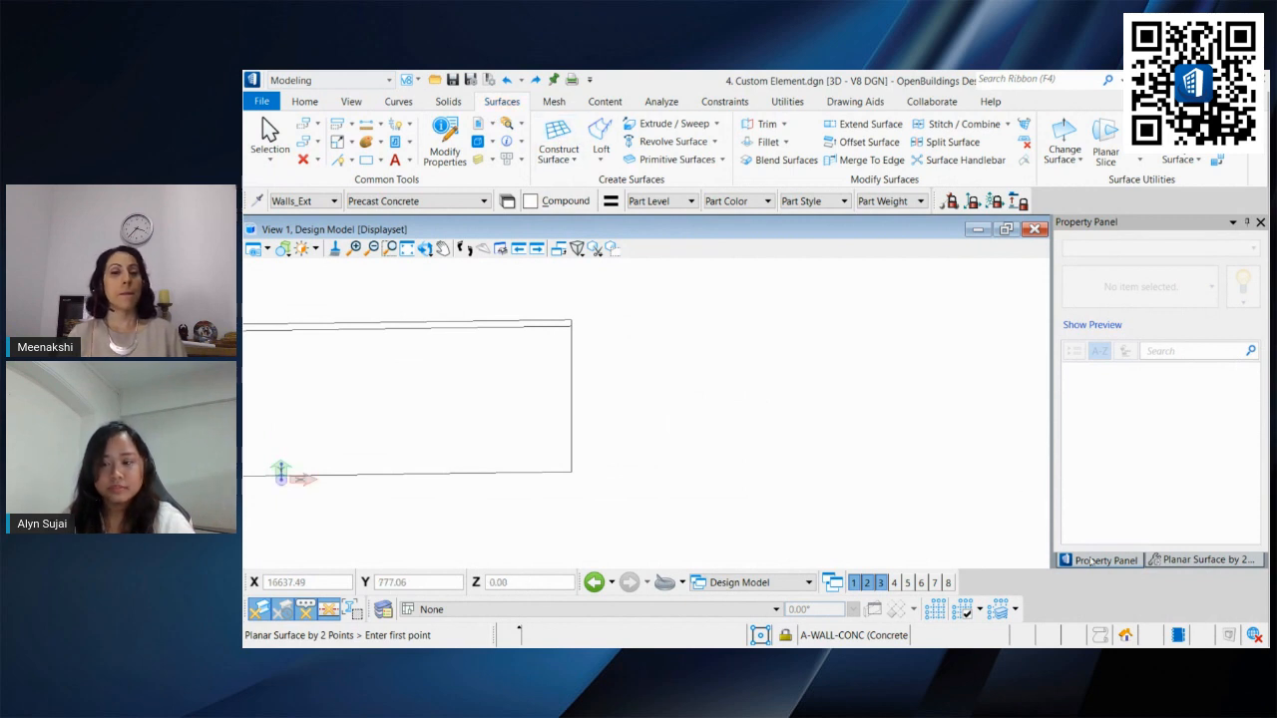
left_click(1175, 561)
middle_click_drag(597, 437, 633, 461, "shift")
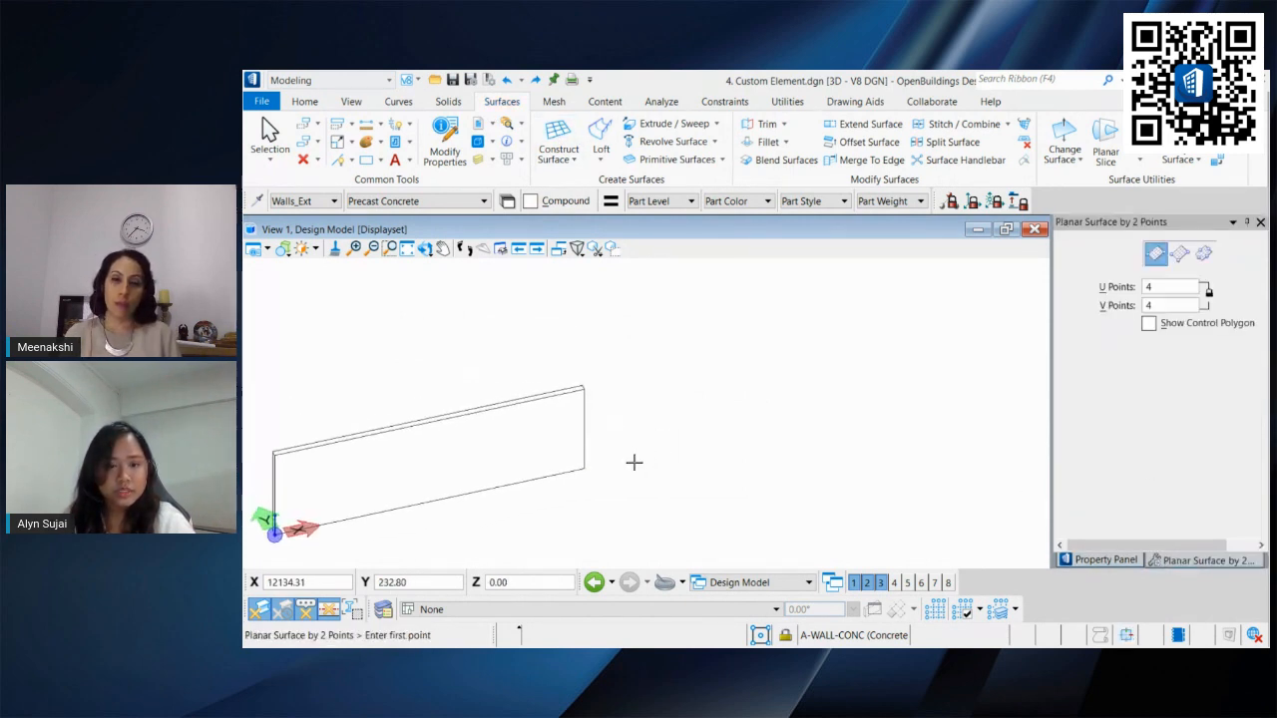
left_click(585, 469)
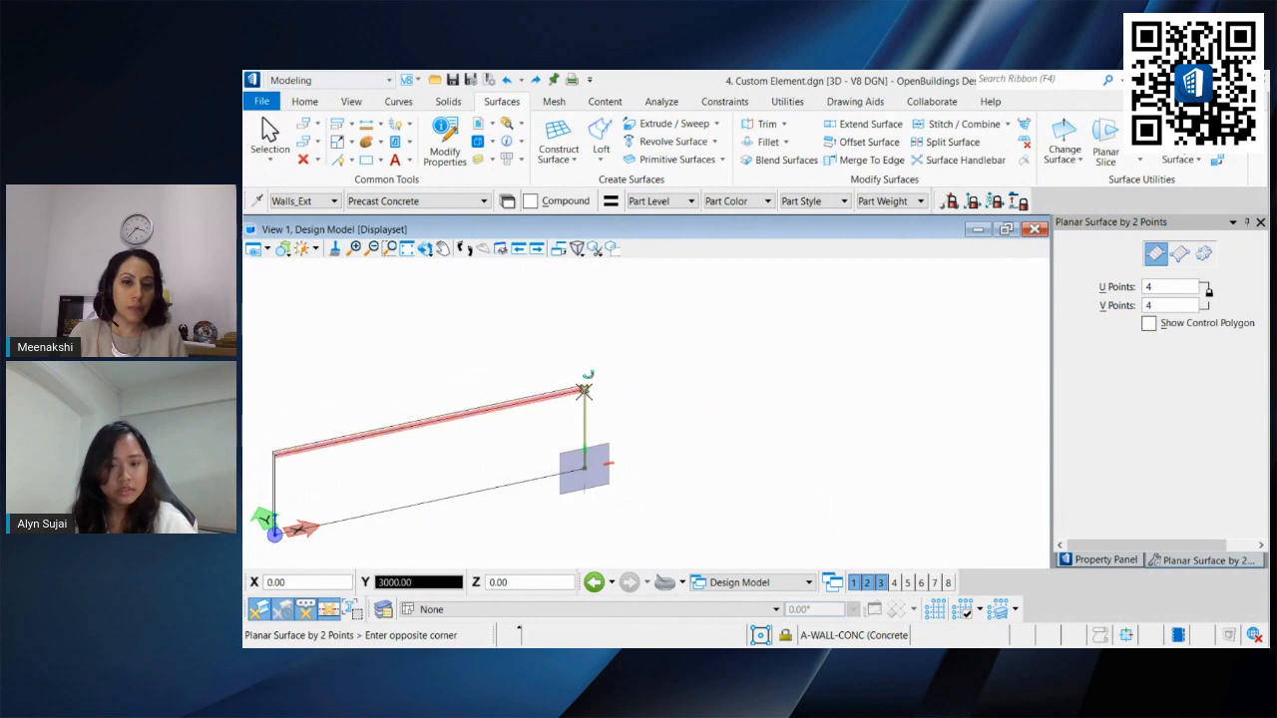
key("o")
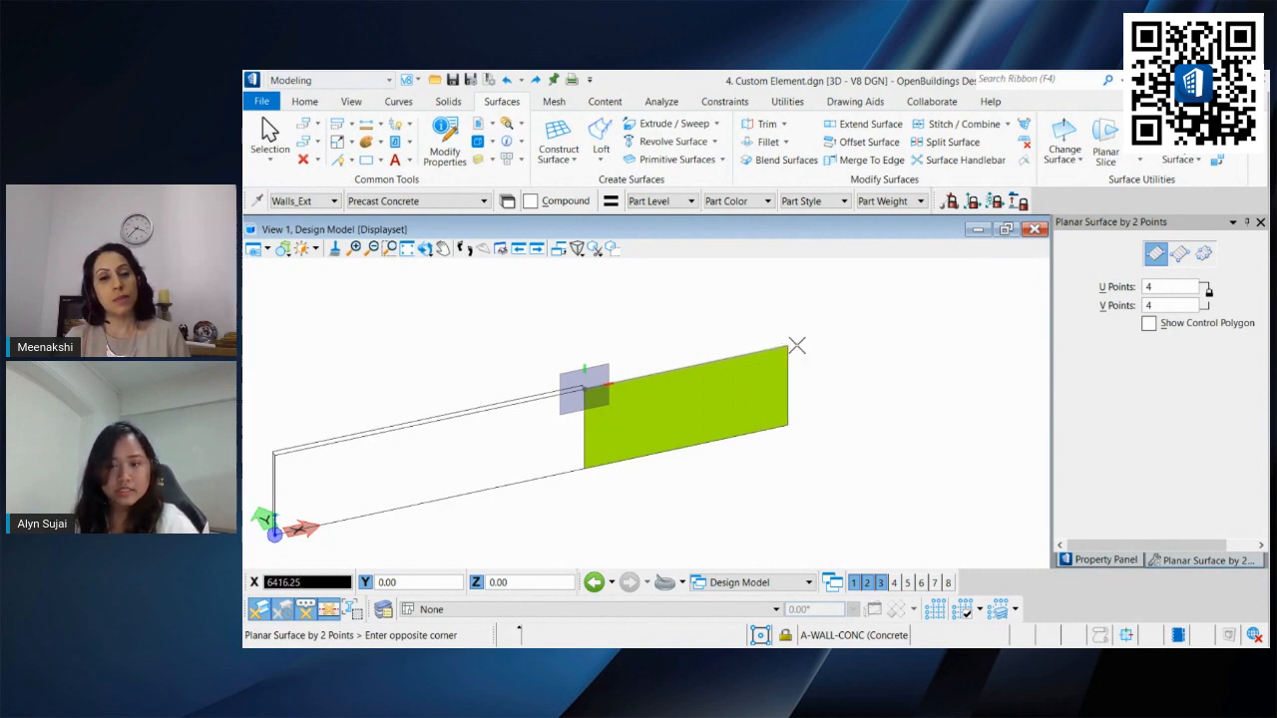
left_click(797, 345)
left_click(270, 134)
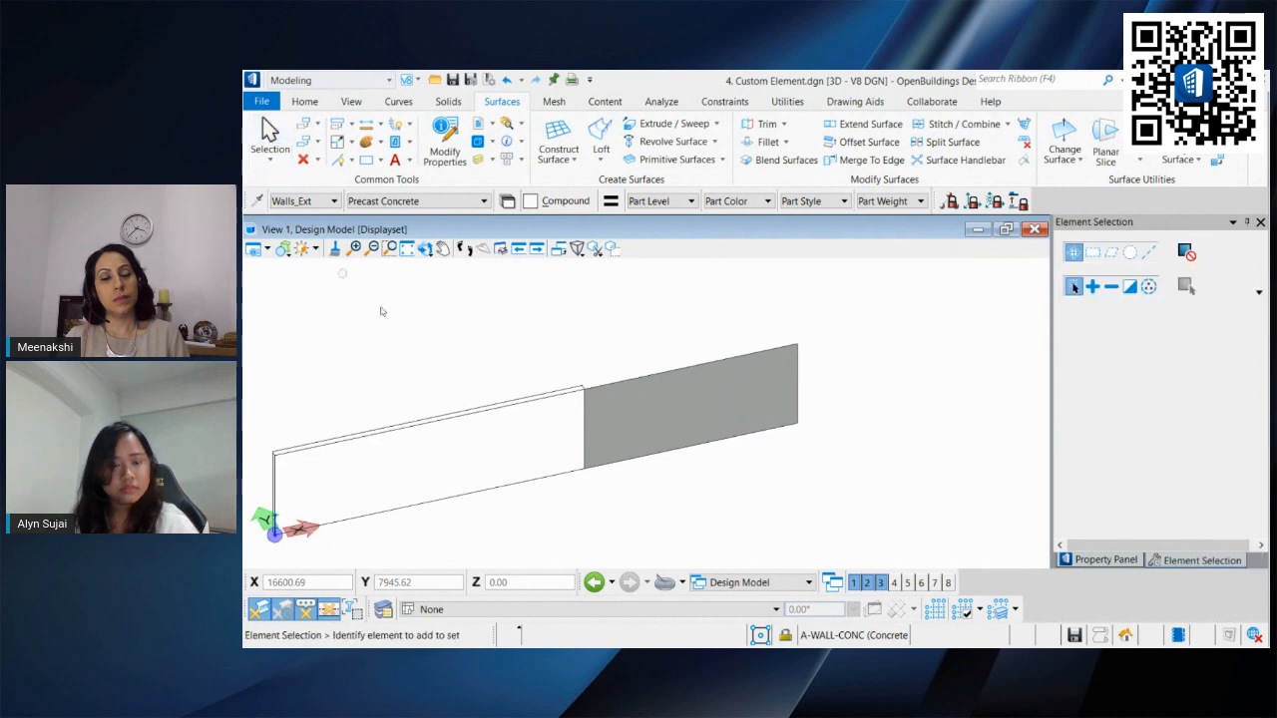
Step: Select the new surface and examine its element properties
scroll(581, 405, "up", 2)
left_click(712, 412)
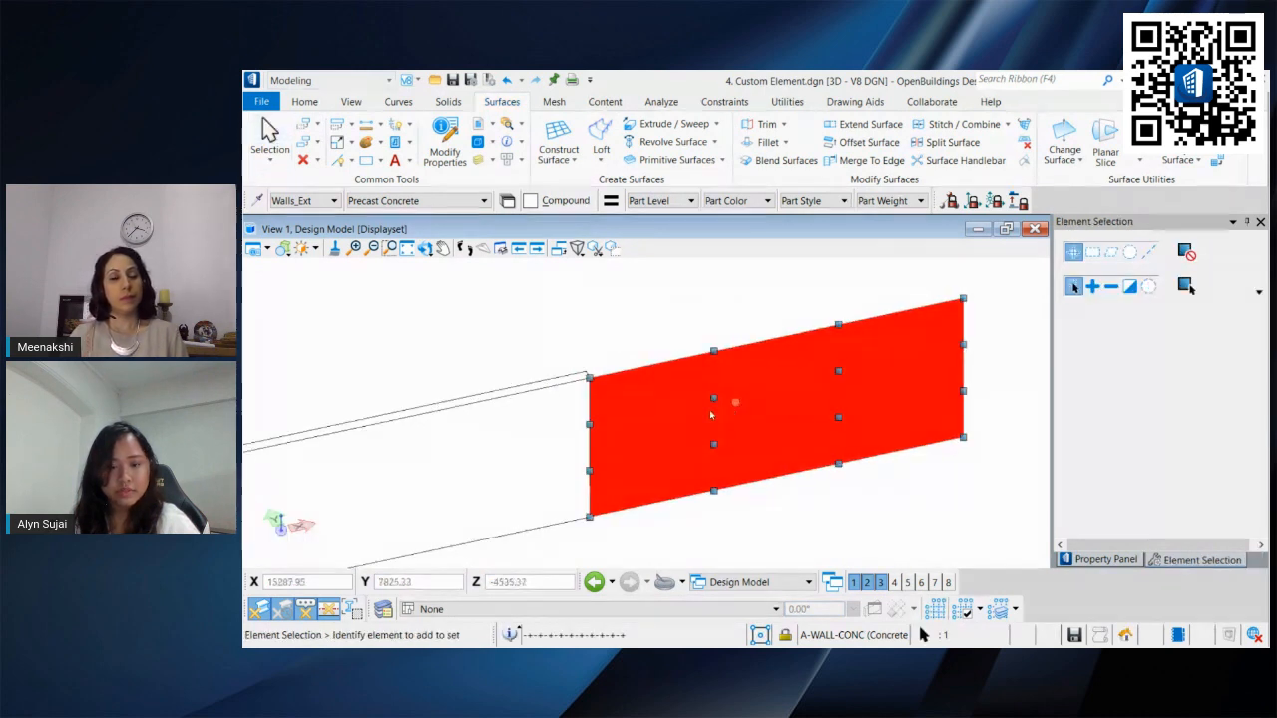
left_click(522, 142)
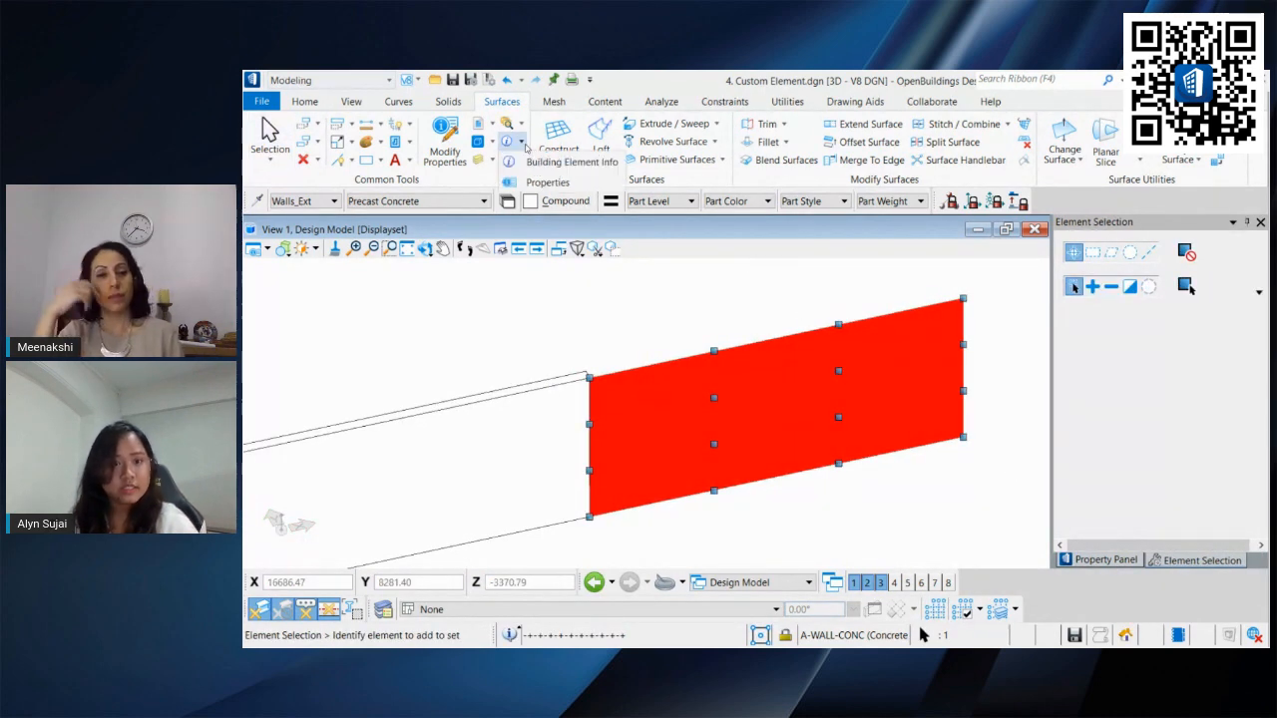
left_click(548, 183)
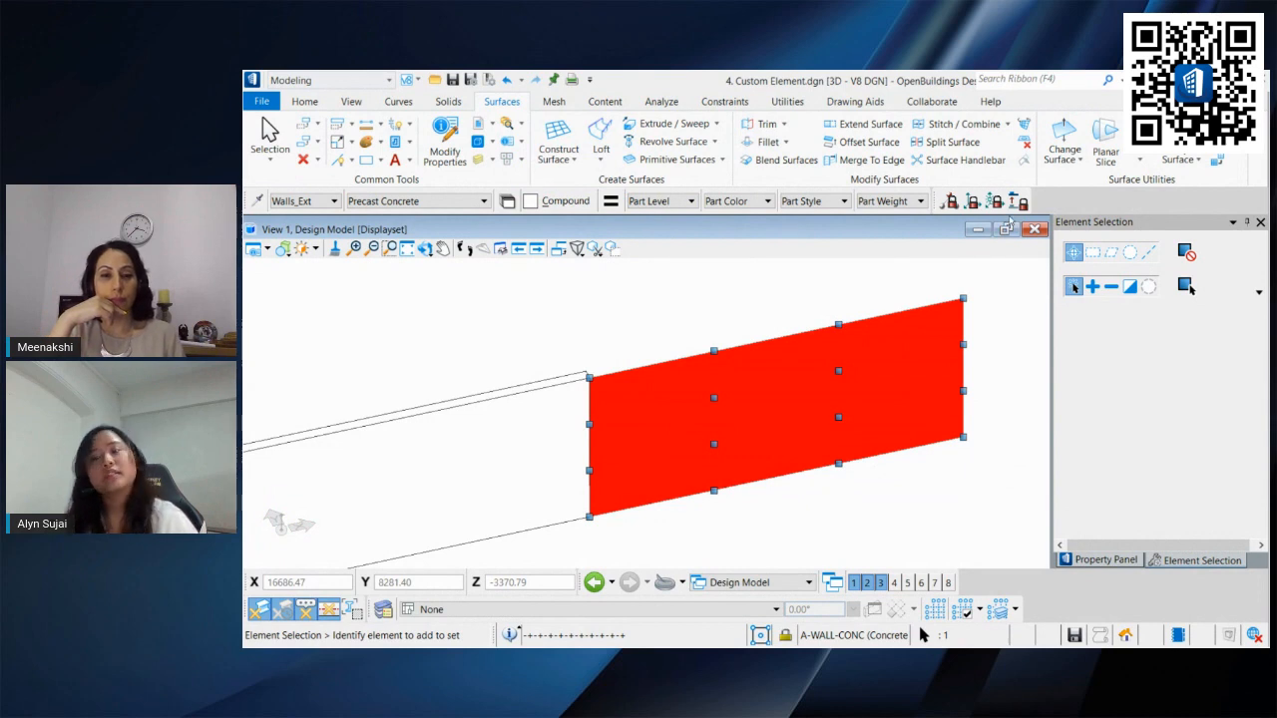
mouse_move(947, 219)
left_mouse_down()
mouse_move(962, 267)
mouse_move(1136, 363)
mouse_move(1162, 393)
left_mouse_up()
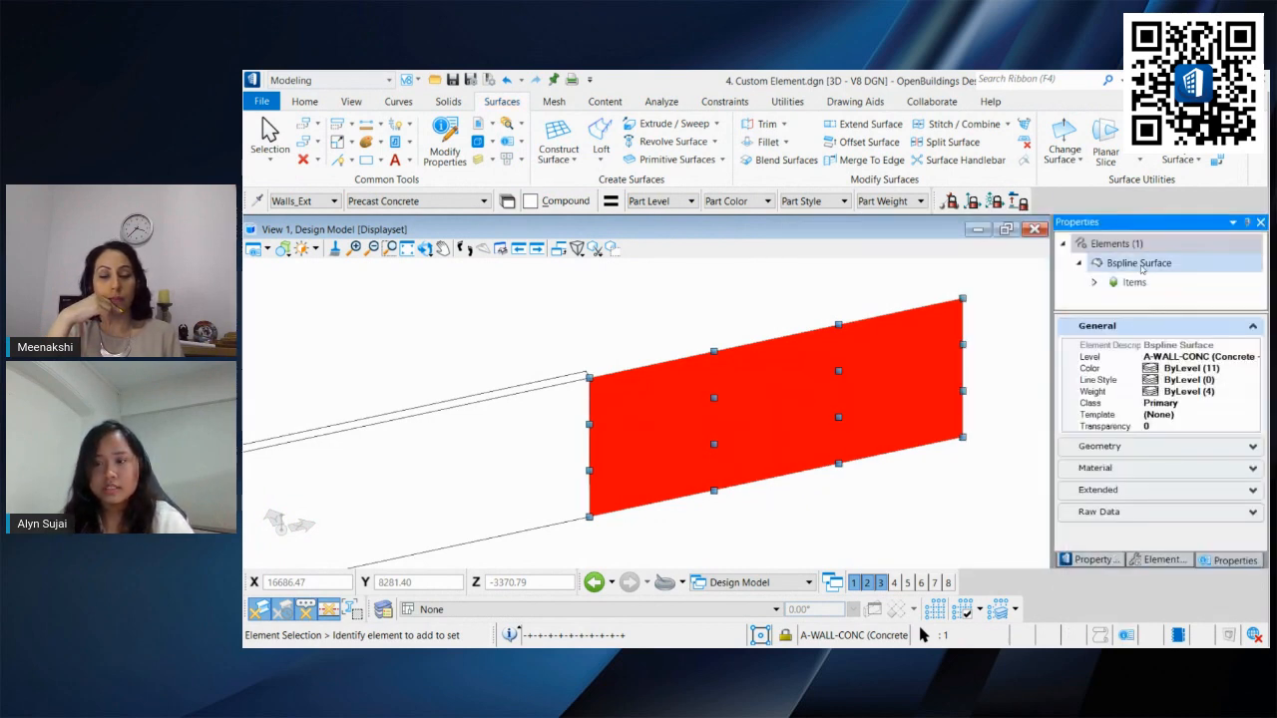
left_click(720, 331)
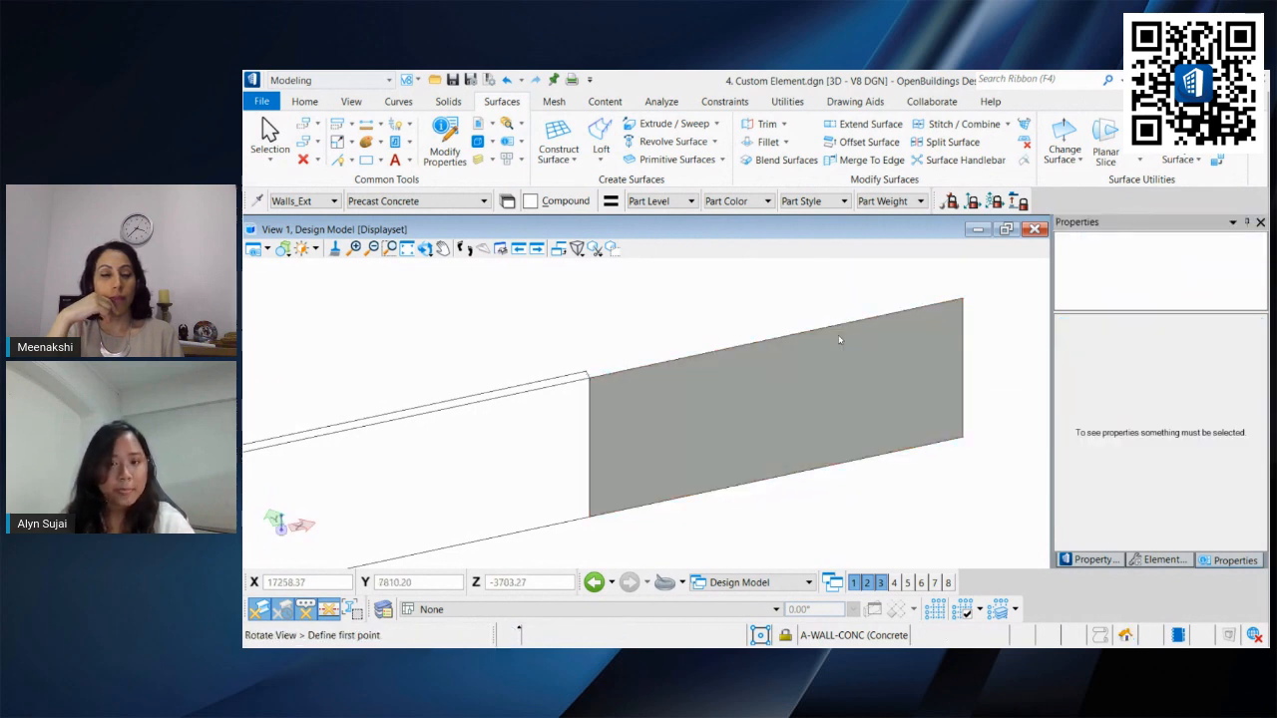
Step: Thicken the planar surface by 150 in the Backward direction
middle_click_drag(839, 336, 744, 400, "shift")
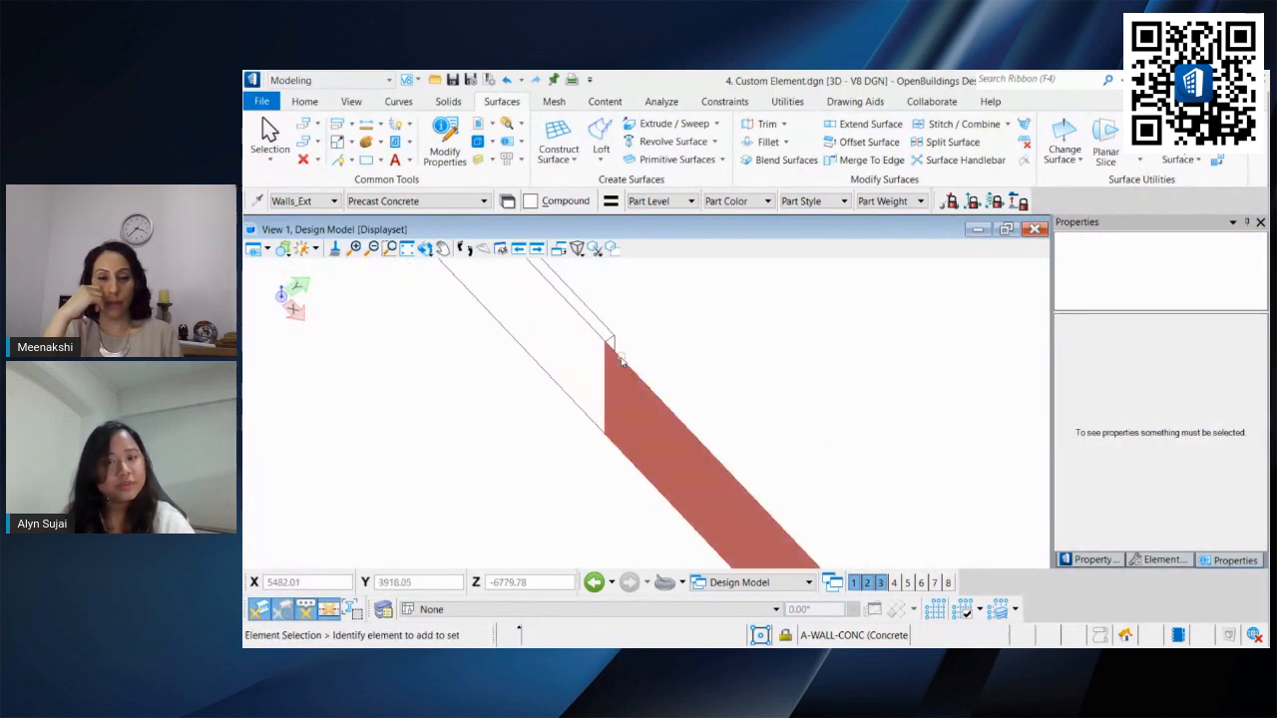
middle_click_drag(810, 400, 766, 353)
left_click(450, 102)
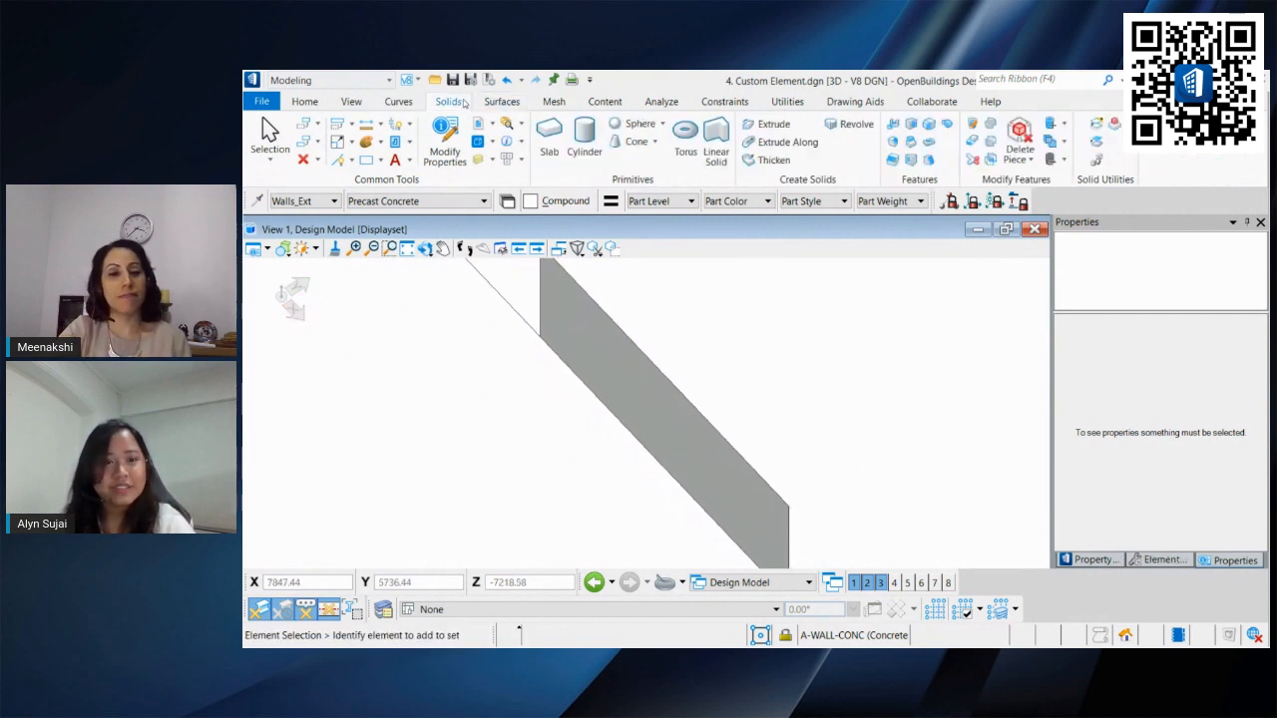
left_click(773, 160)
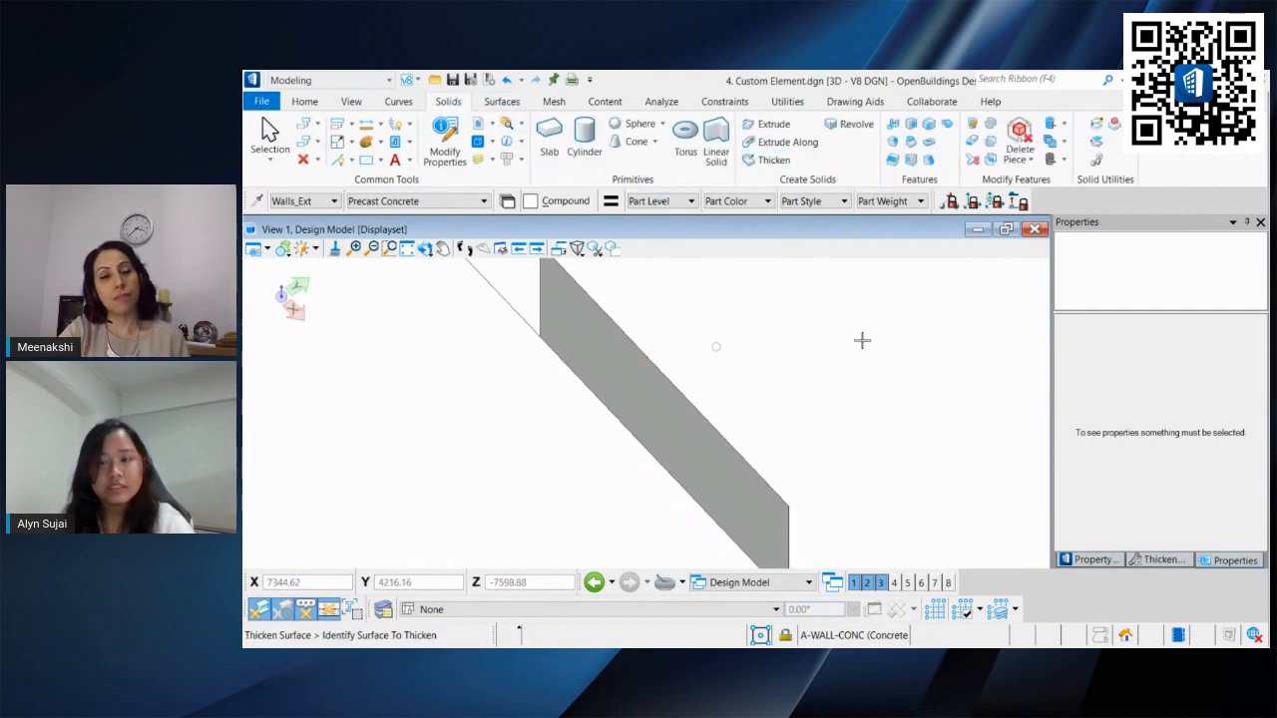
left_click(1152, 562)
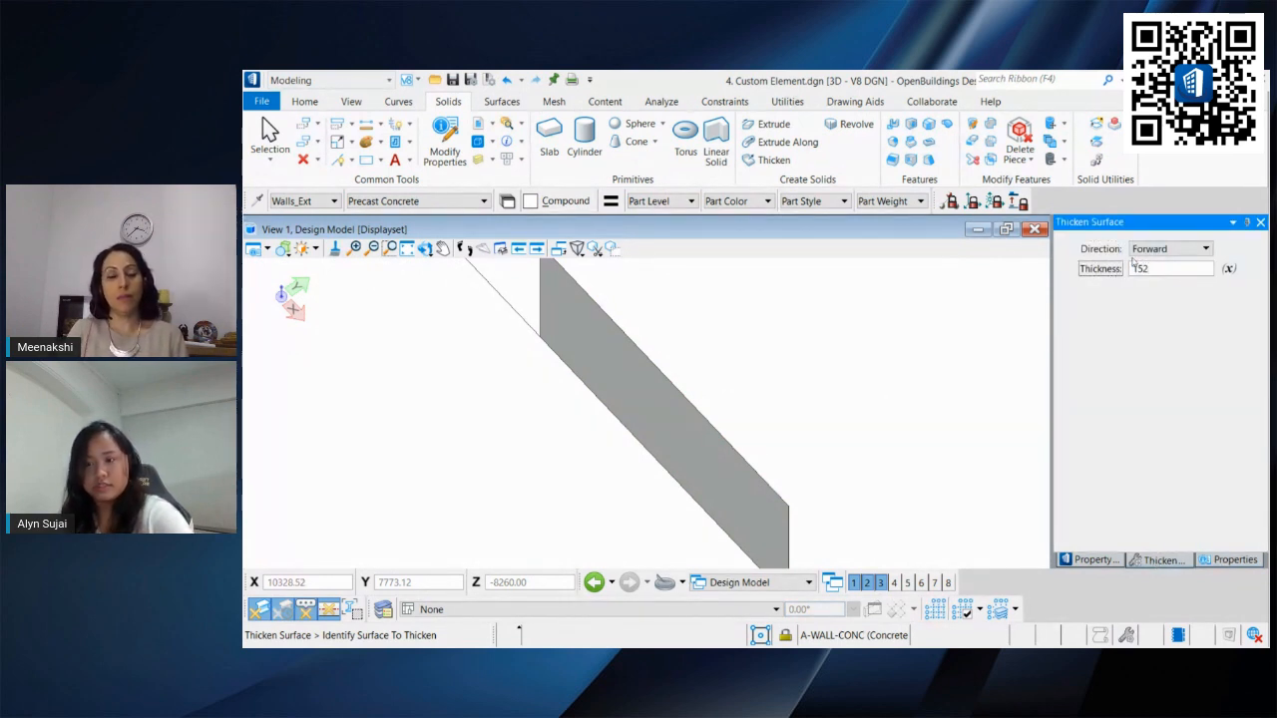
middle_click_drag(813, 358, 825, 424)
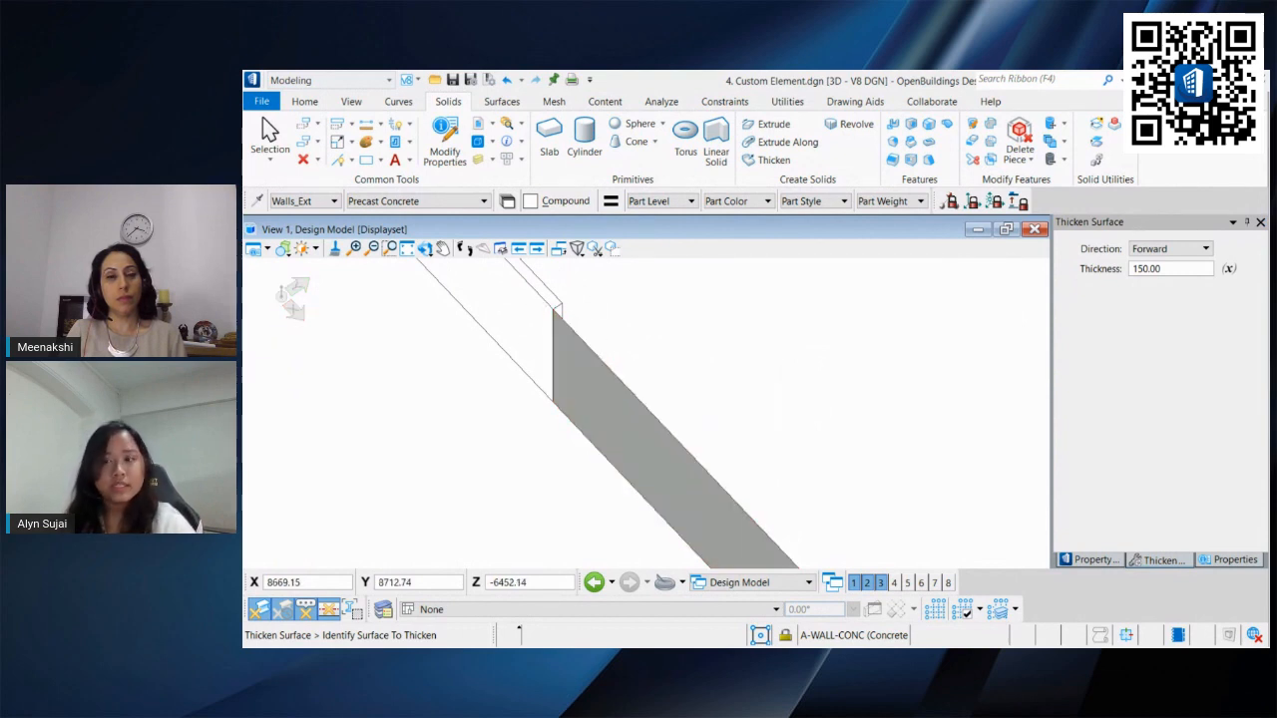
left_click(1173, 252)
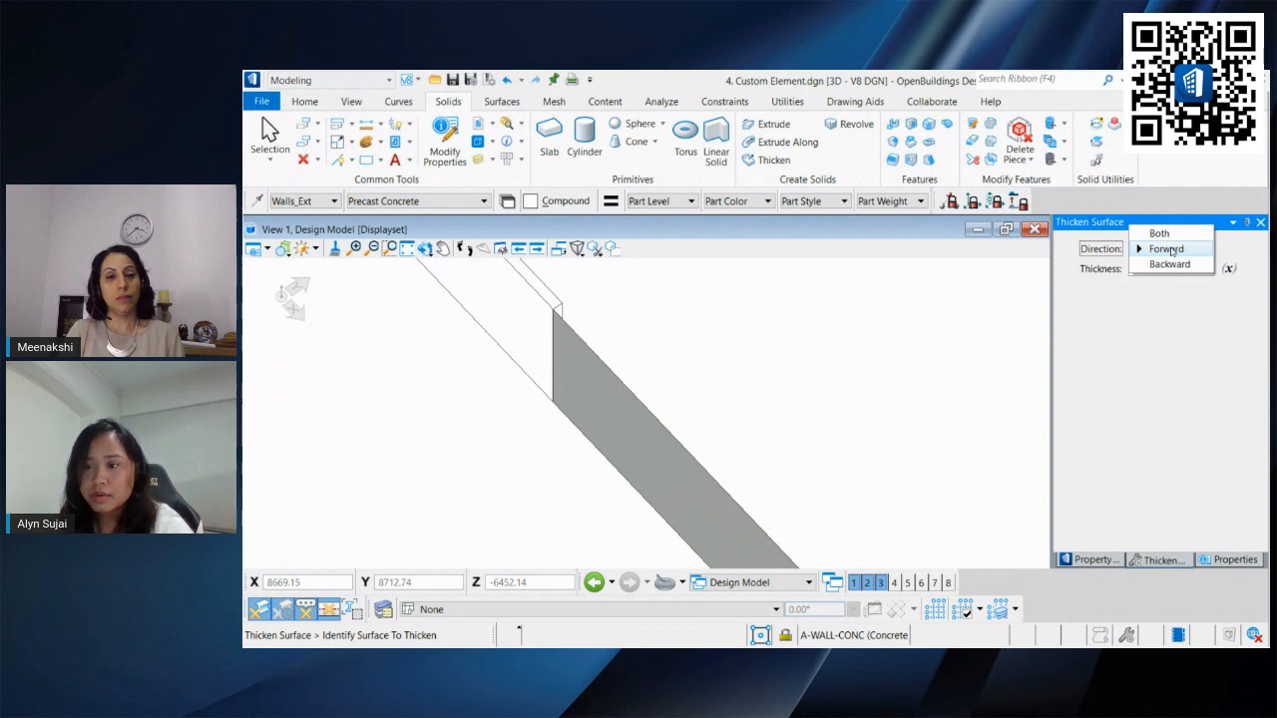
left_click(1169, 264)
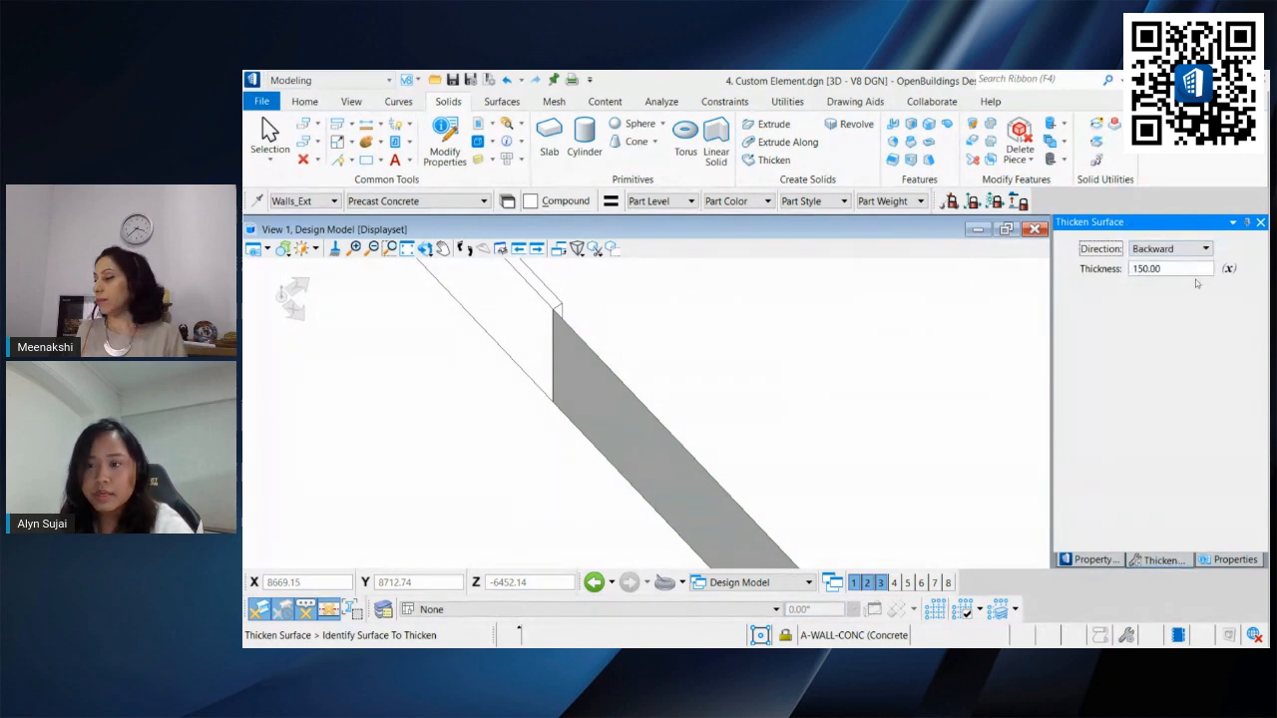
left_click(602, 356)
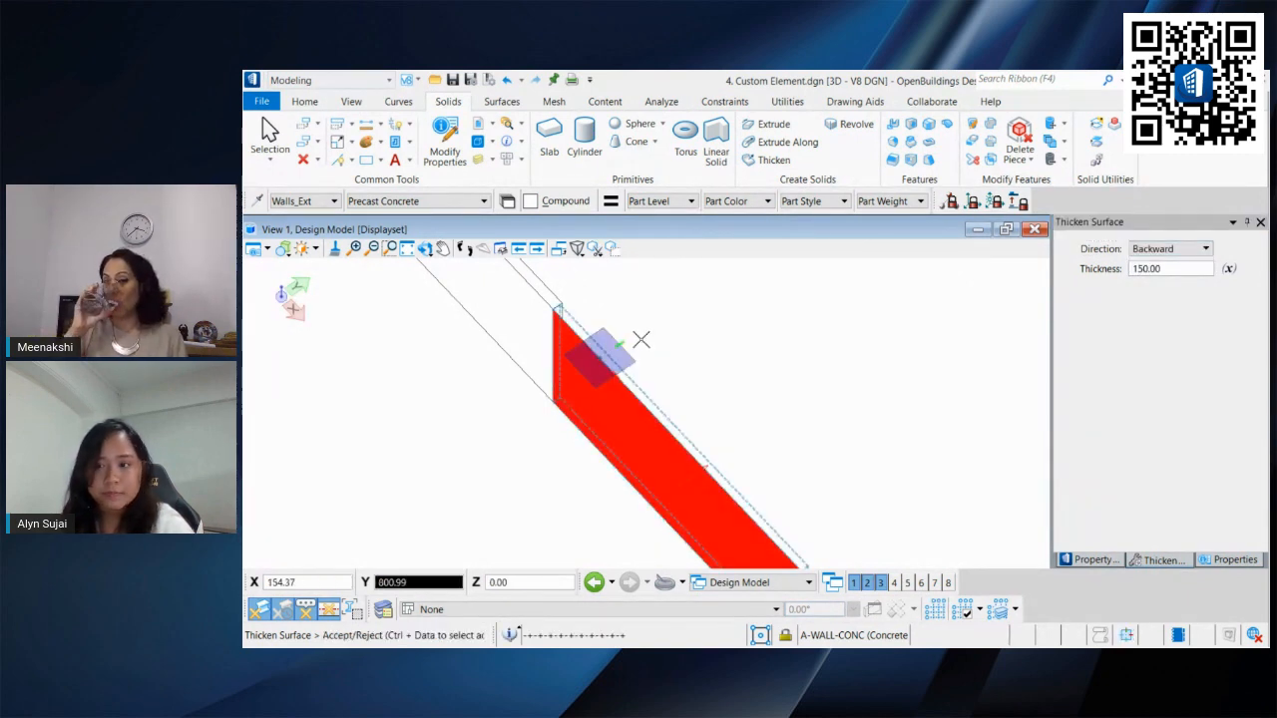
left_click(641, 340)
left_click(269, 135)
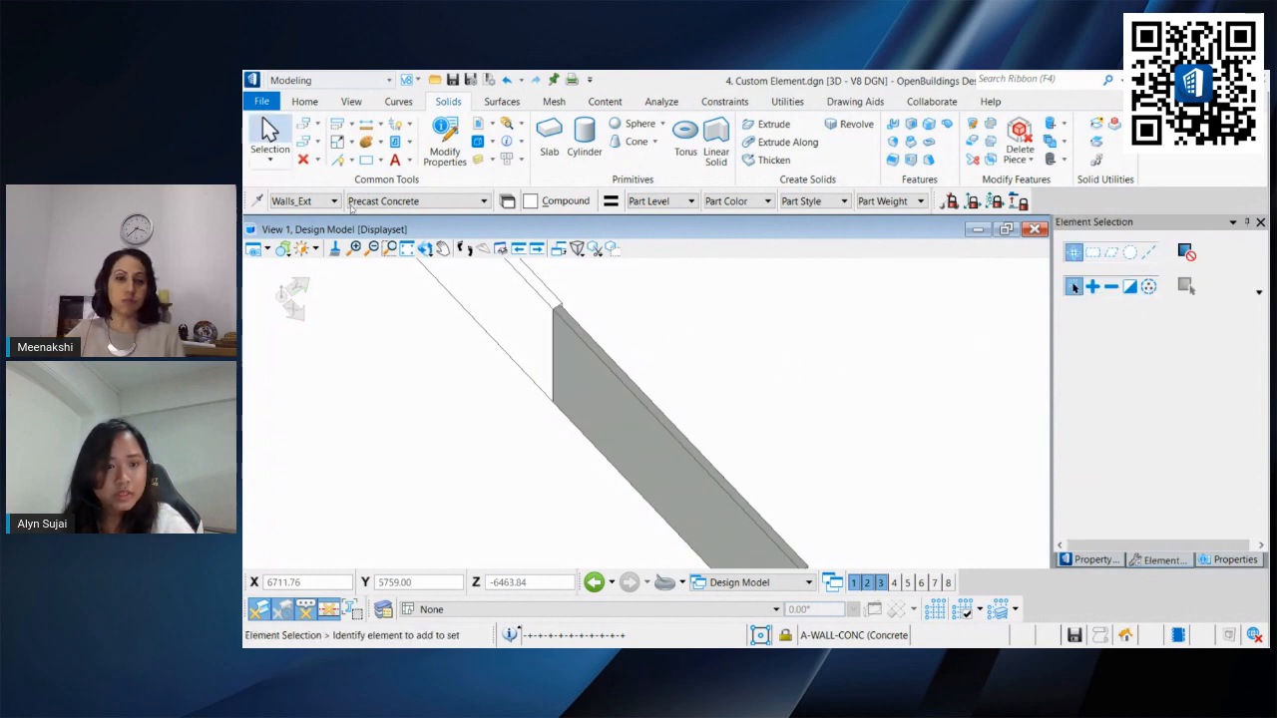
Step: Open the thickened panel's feature parameters and confirm them
mouse_move(546, 291)
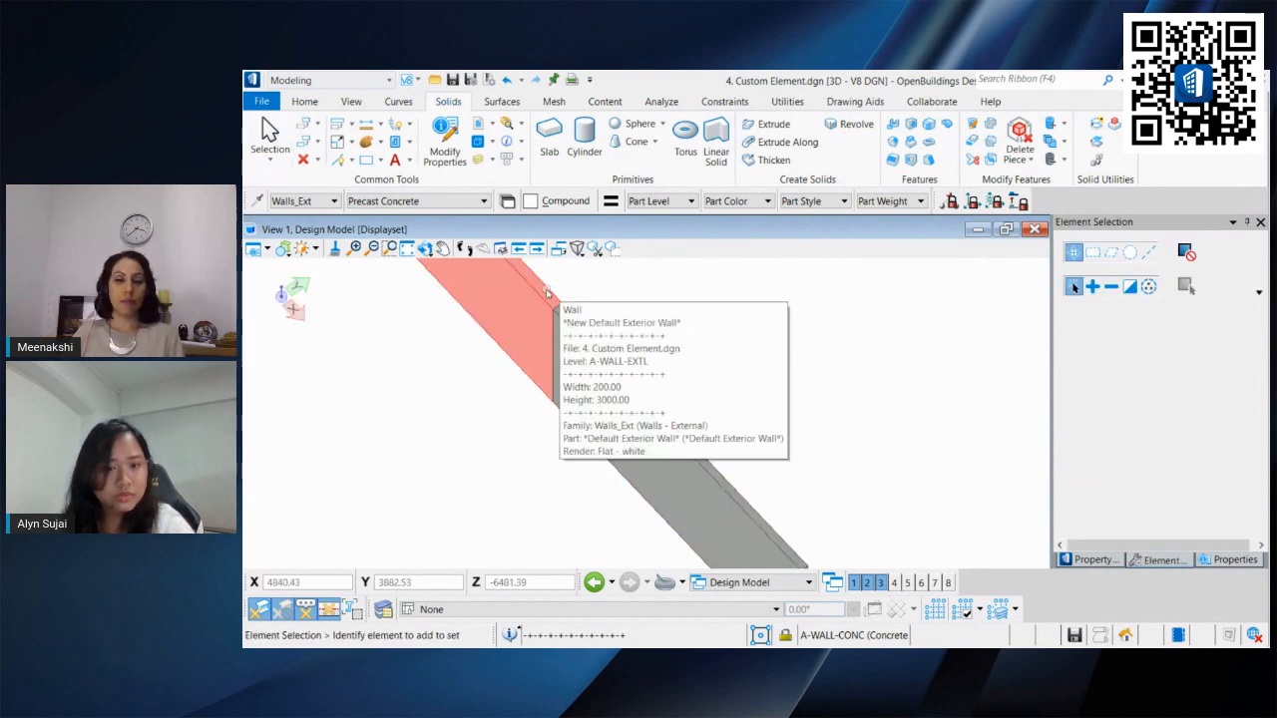
left_click(690, 493)
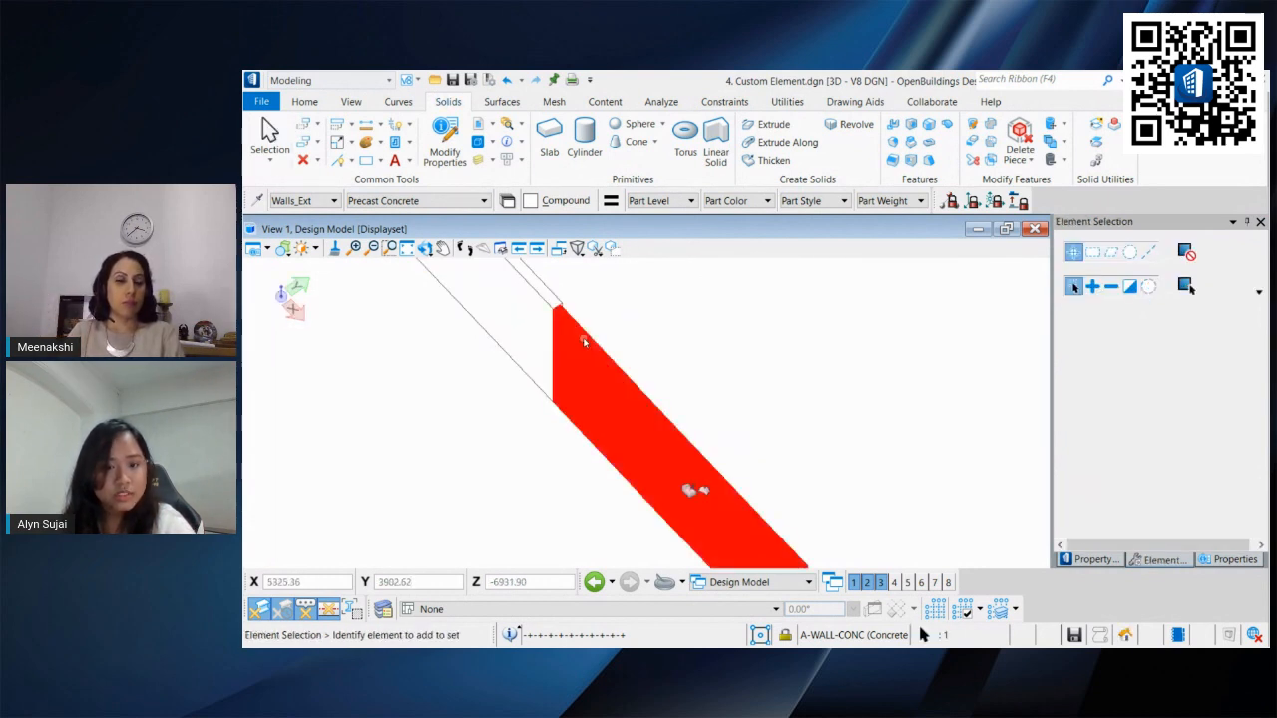
right_click(689, 491)
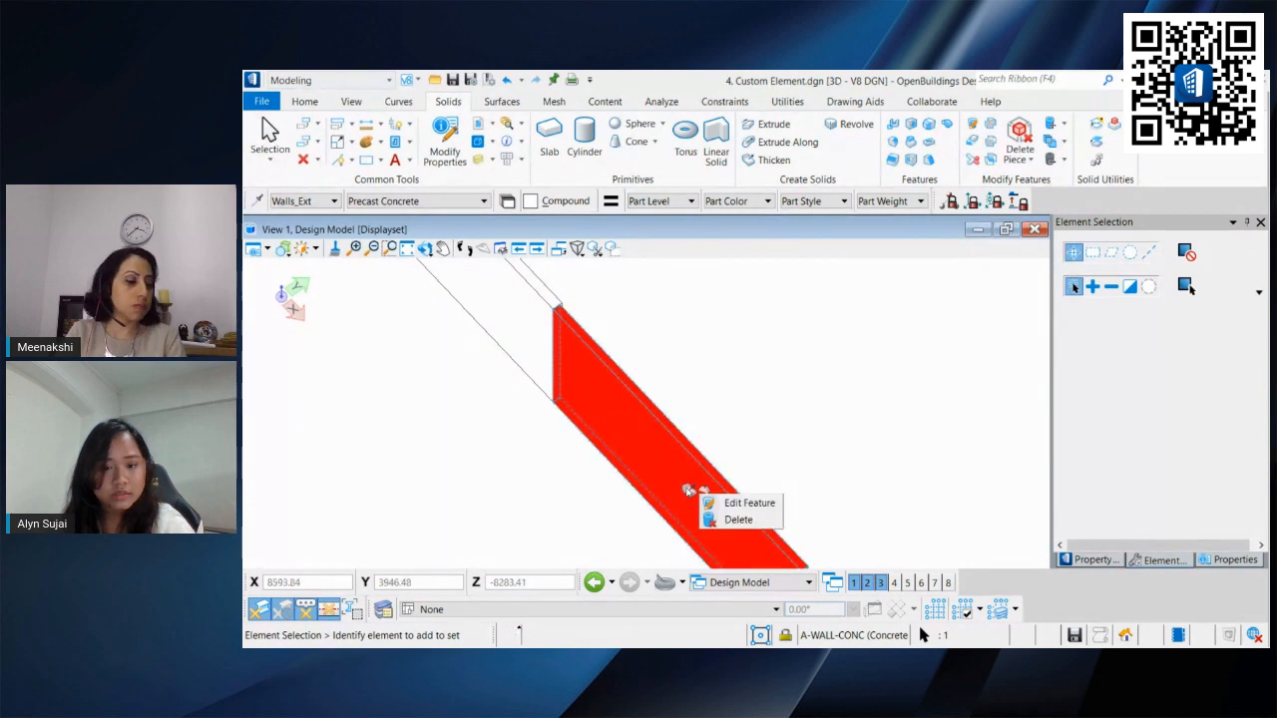
left_click(743, 502)
left_click_drag(876, 401, 841, 400)
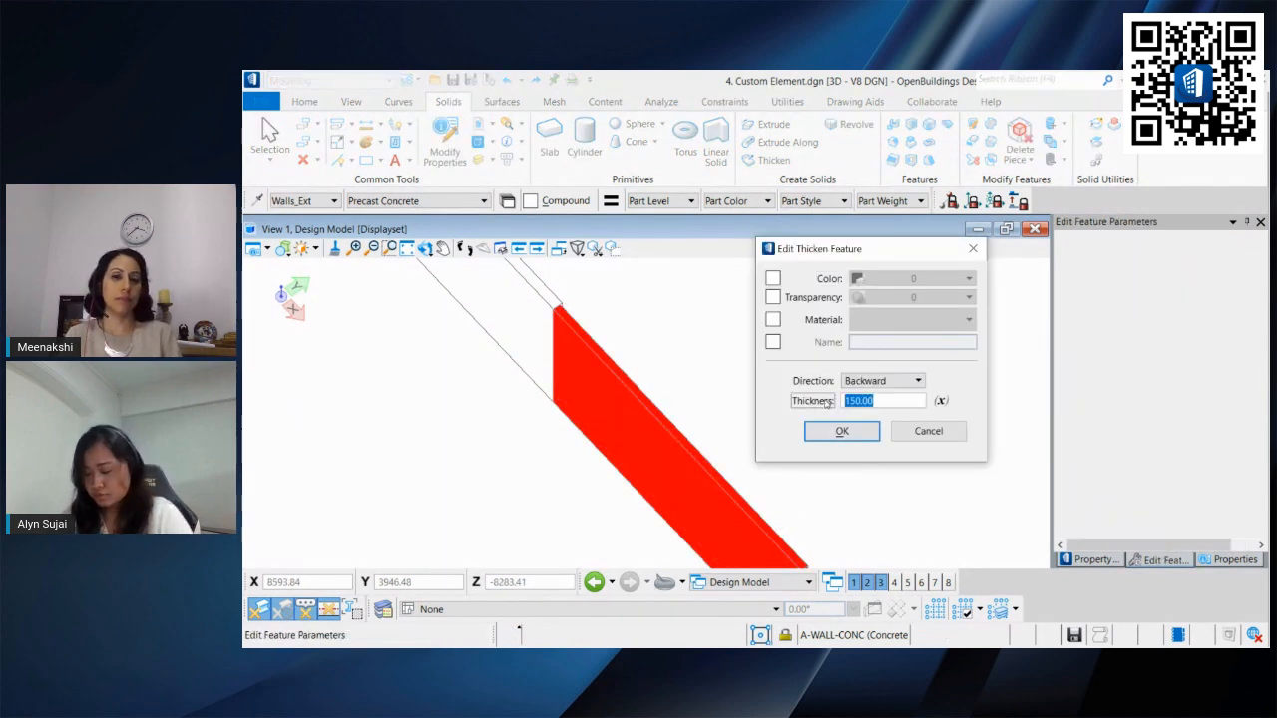
left_click(842, 431)
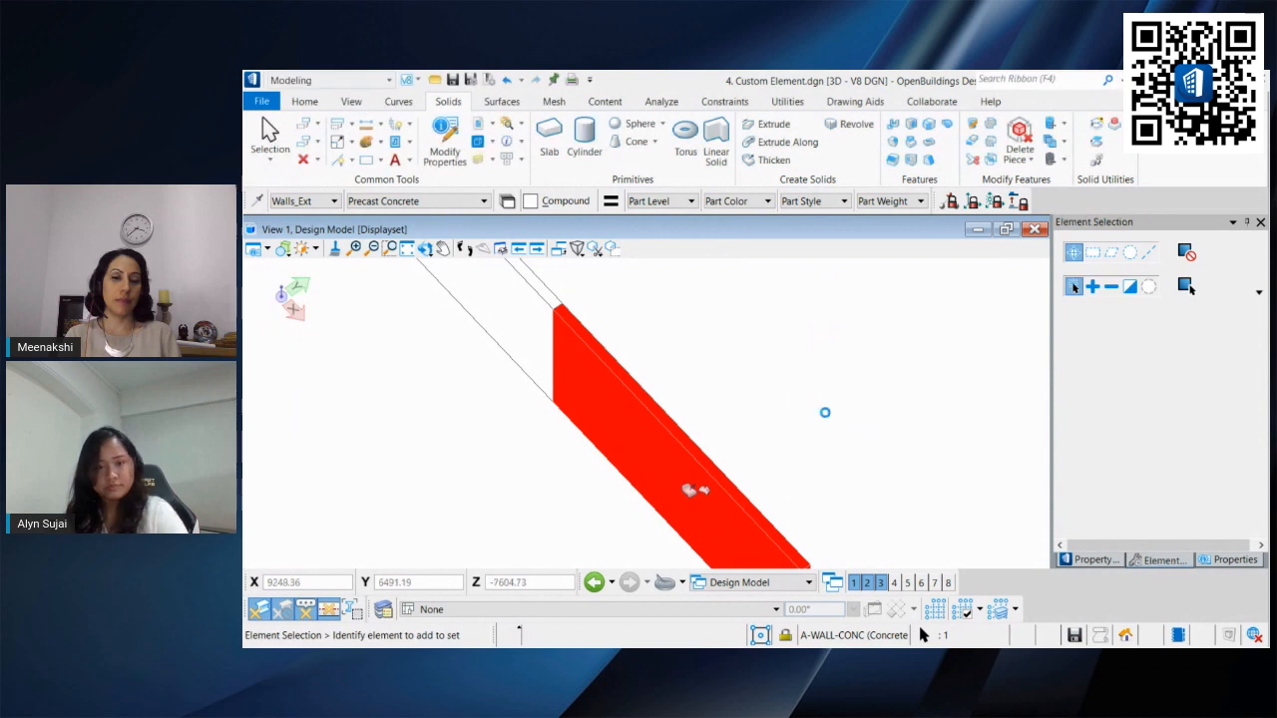
Step: Reshape the thickened panel by moving its top-right corner control point down
middle_click_drag(703, 436, 950, 391, "shift")
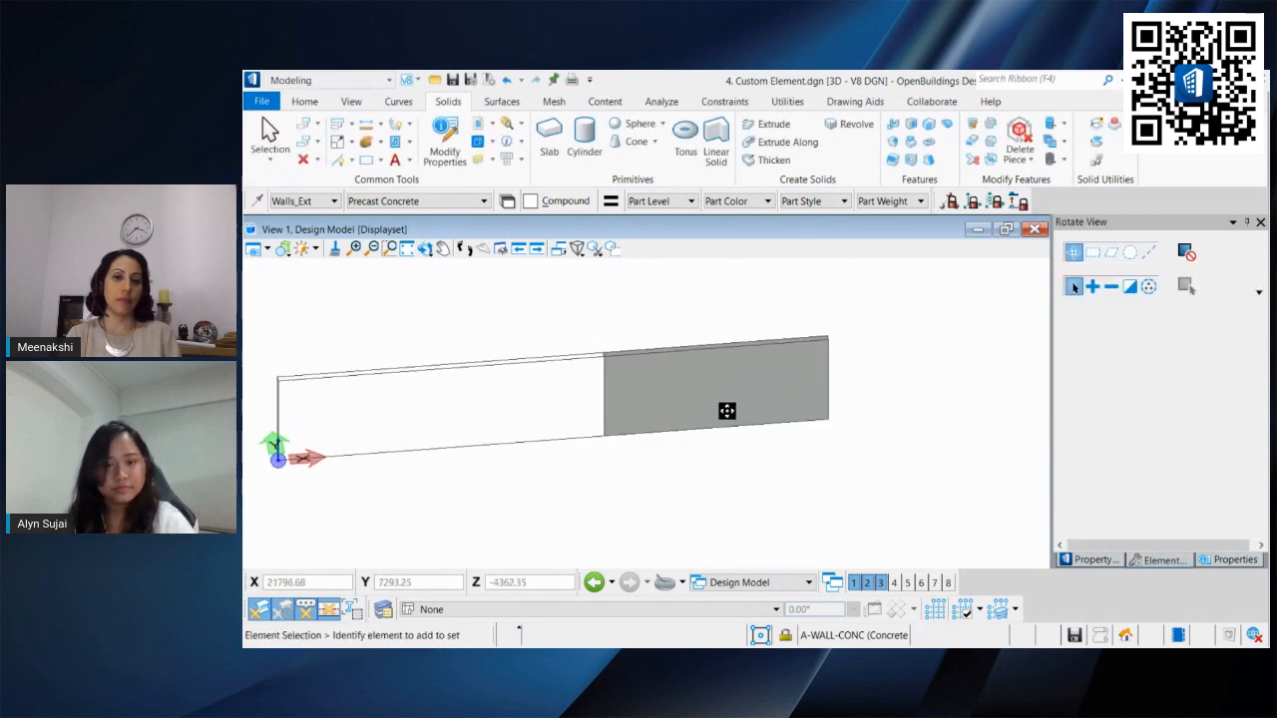
middle_click_drag(728, 410, 844, 445)
scroll(617, 397, "up", 2)
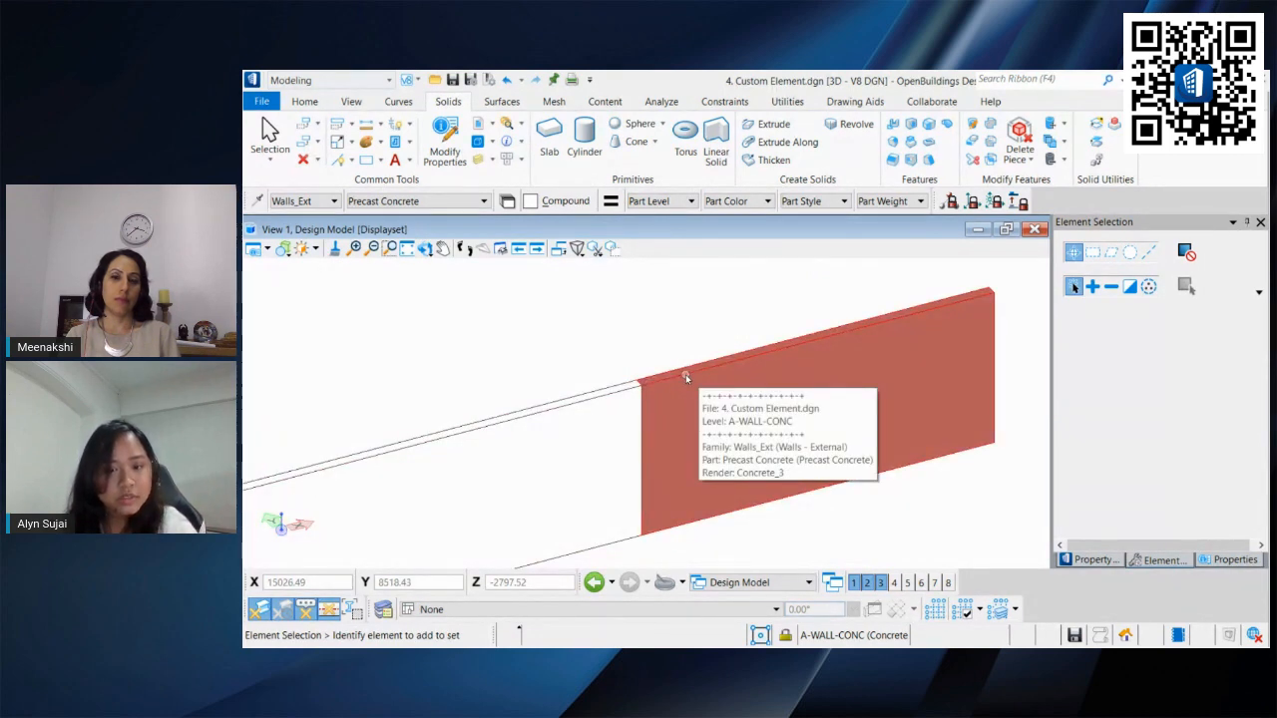
left_click(685, 375)
middle_click_drag(749, 352, 634, 357)
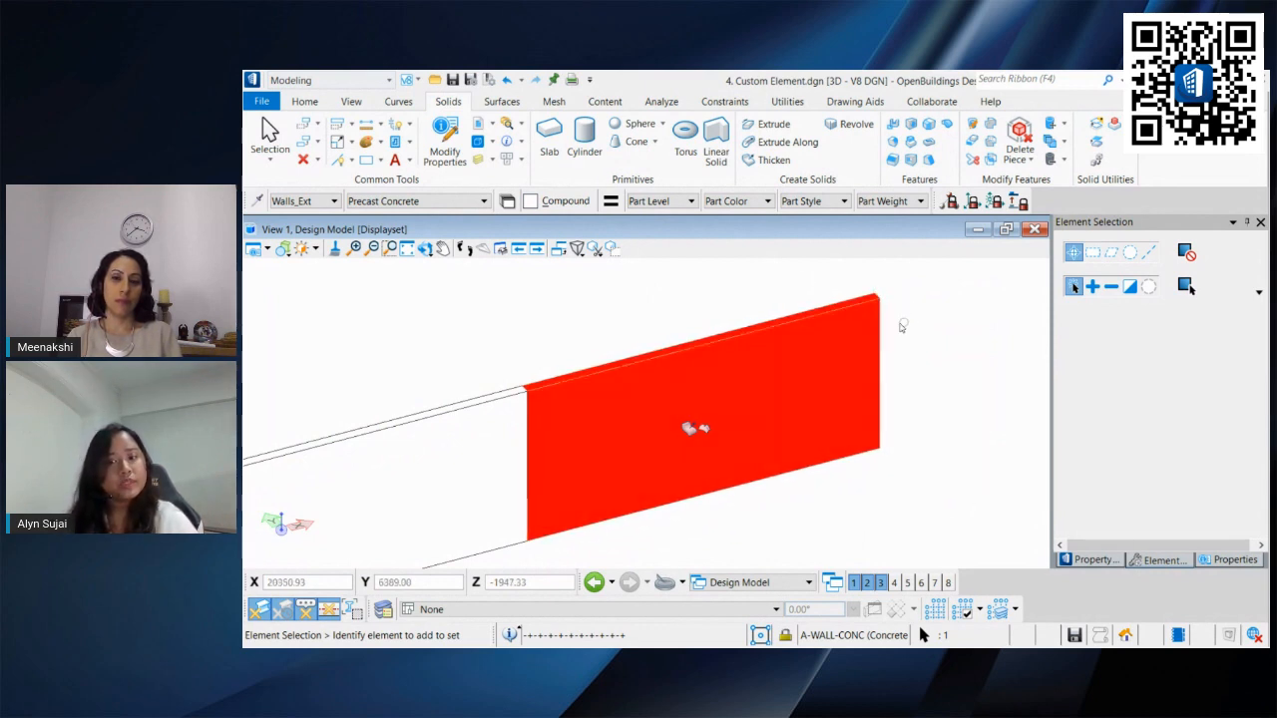
mouse_move(875, 305)
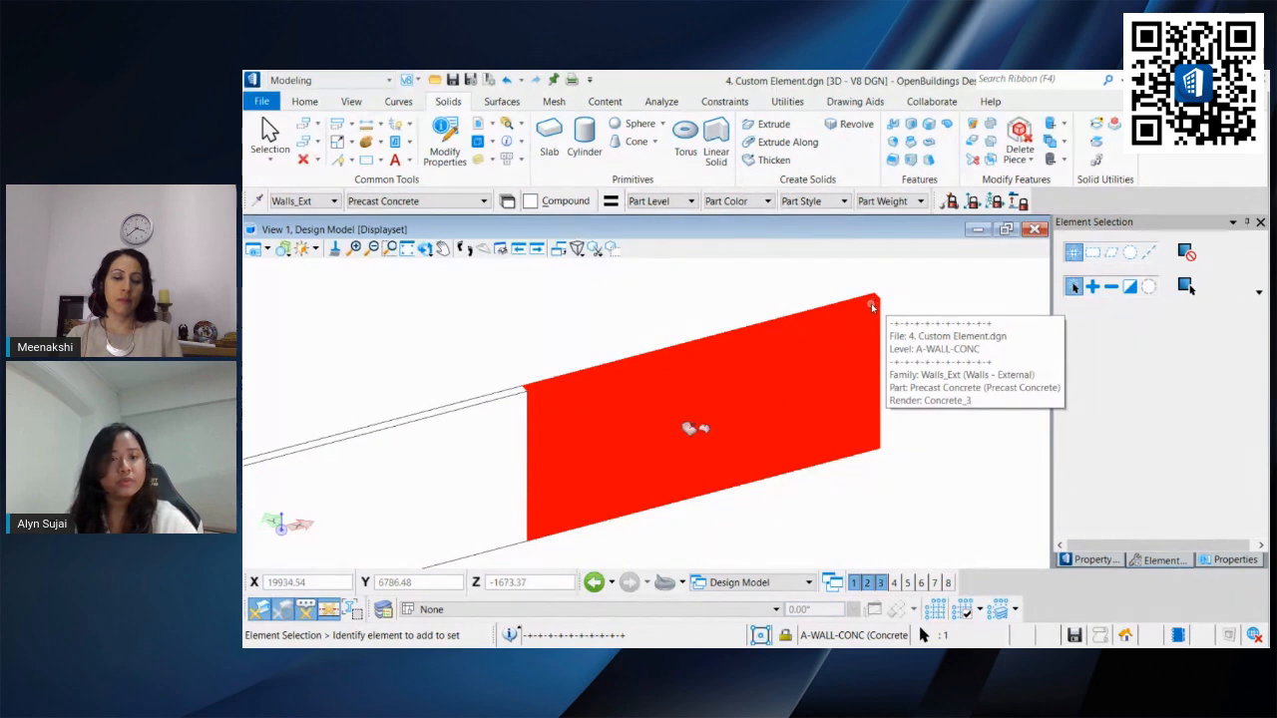
middle_click_drag(878, 307, 656, 393, "shift")
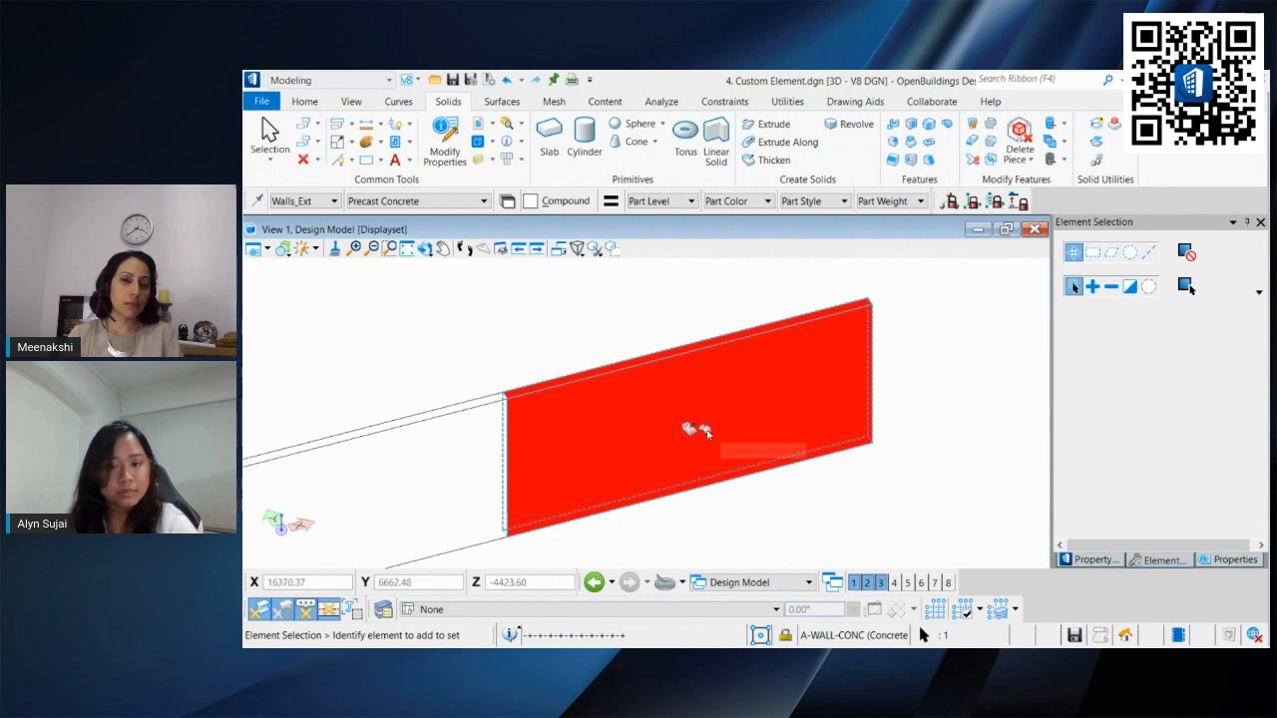
left_click(703, 431)
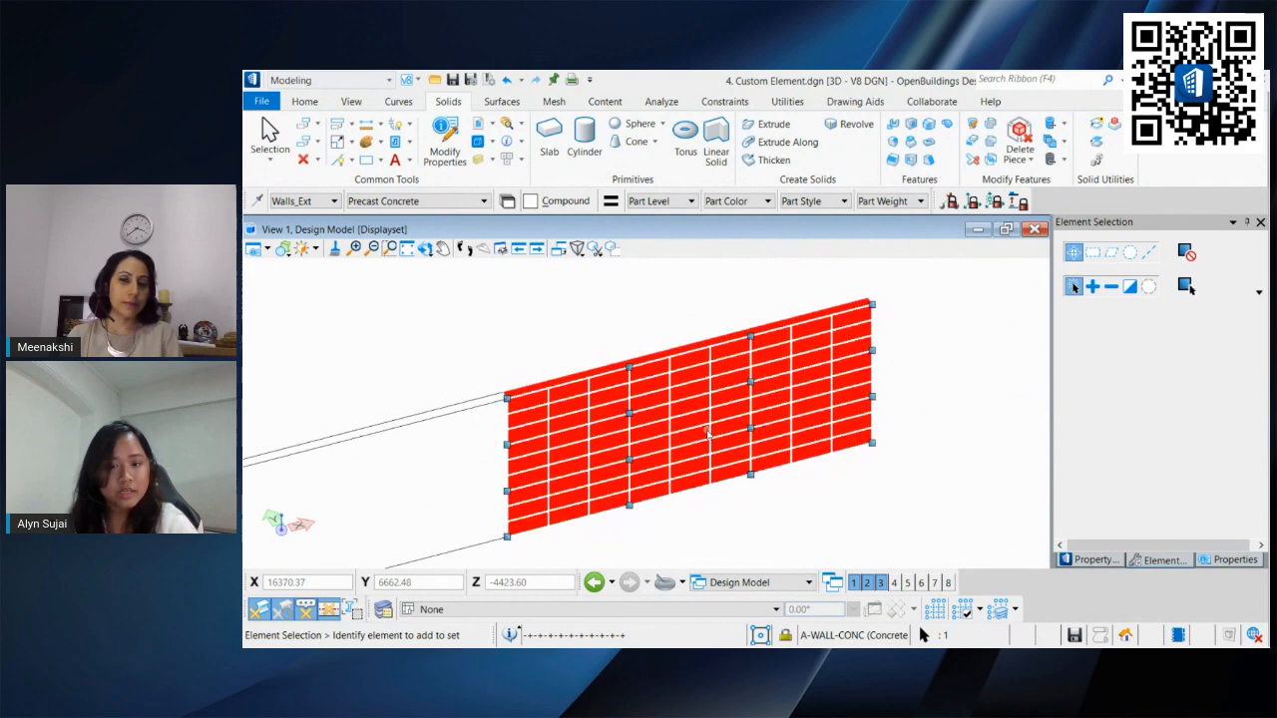
left_click(872, 304)
left_click(870, 349)
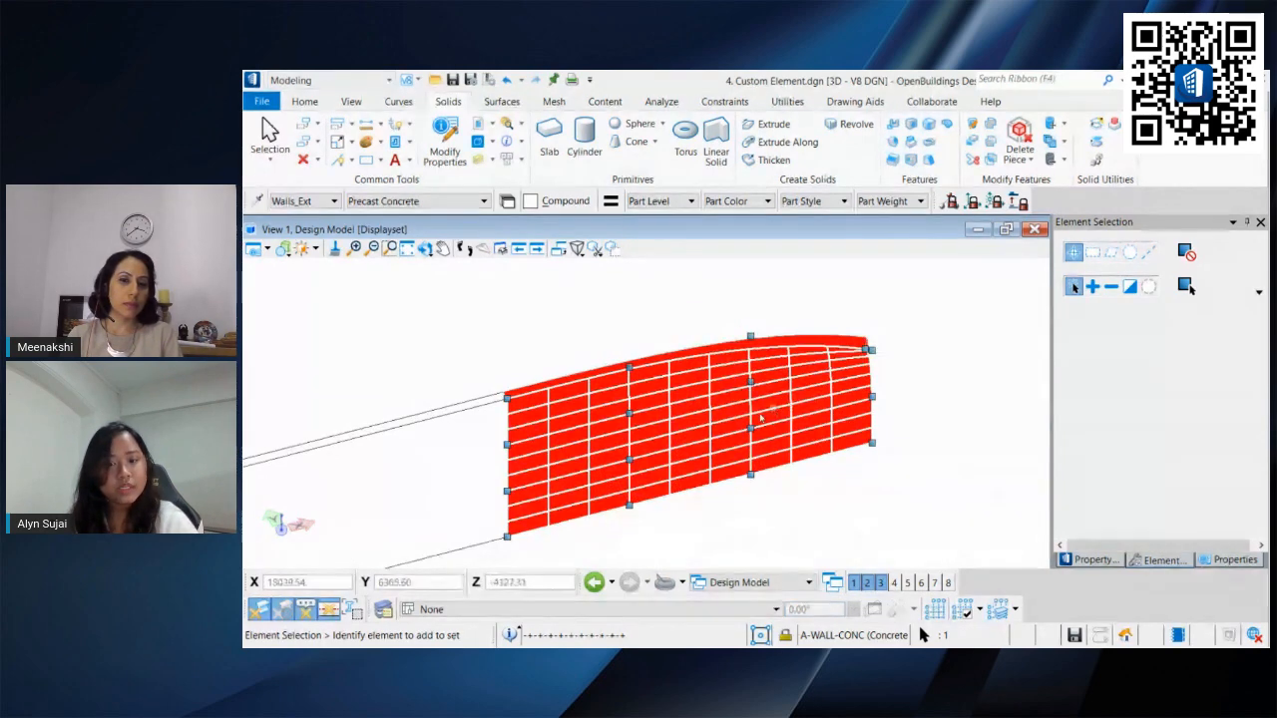
Step: Adjust a control point on the panel surface and check its curvature from the top view
left_click(753, 384)
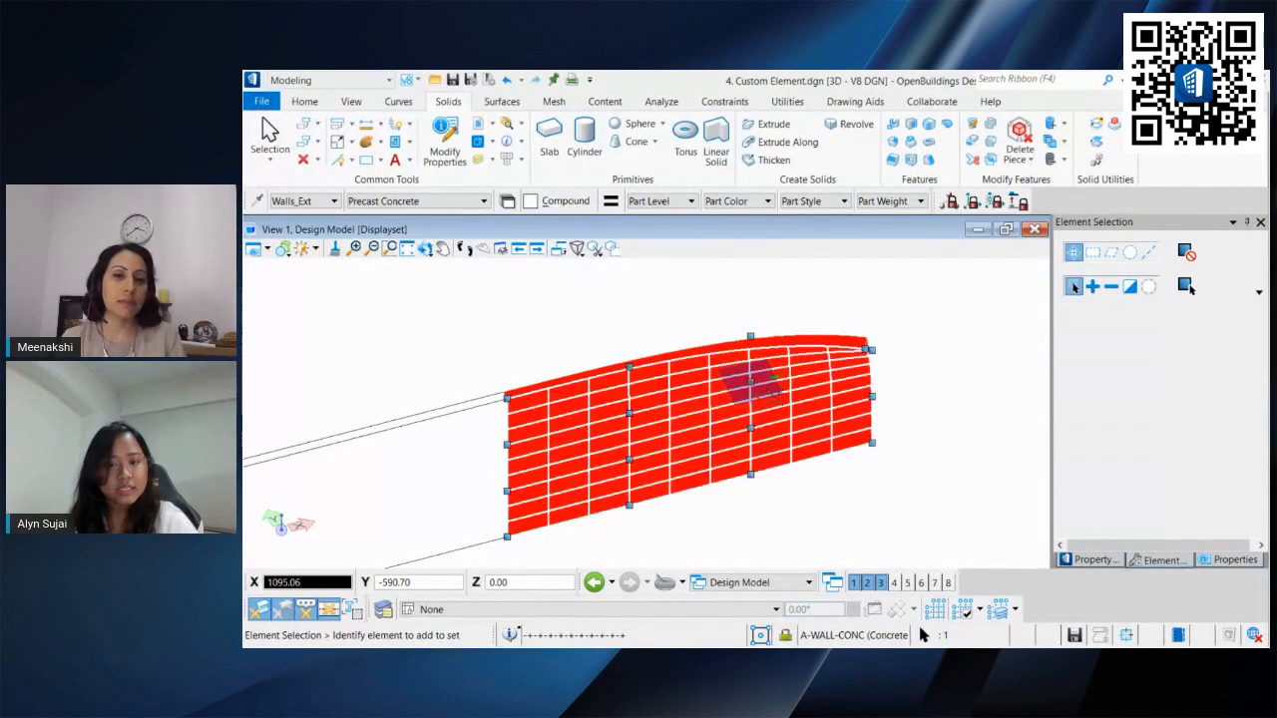
left_click(774, 397)
middle_click_drag(807, 408, 938, 427, "shift")
left_click(777, 437)
key("F2")
left_click(789, 426)
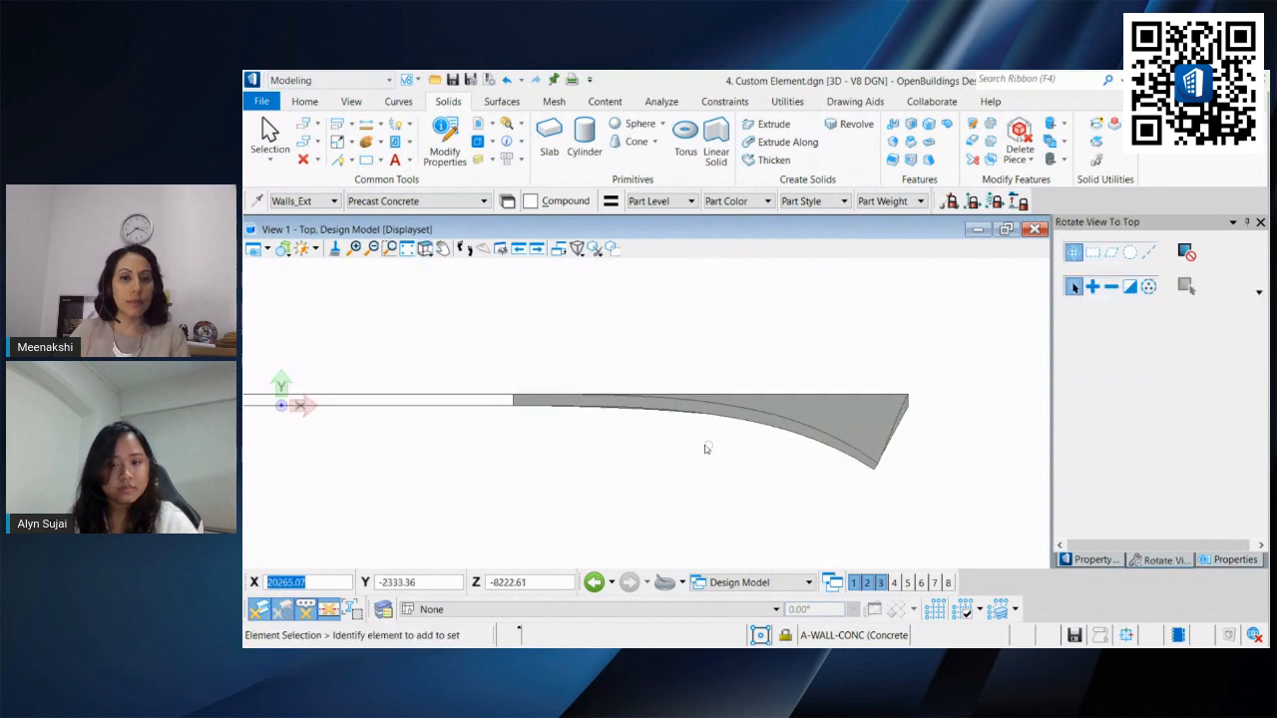
middle_click_drag(706, 446, 802, 399)
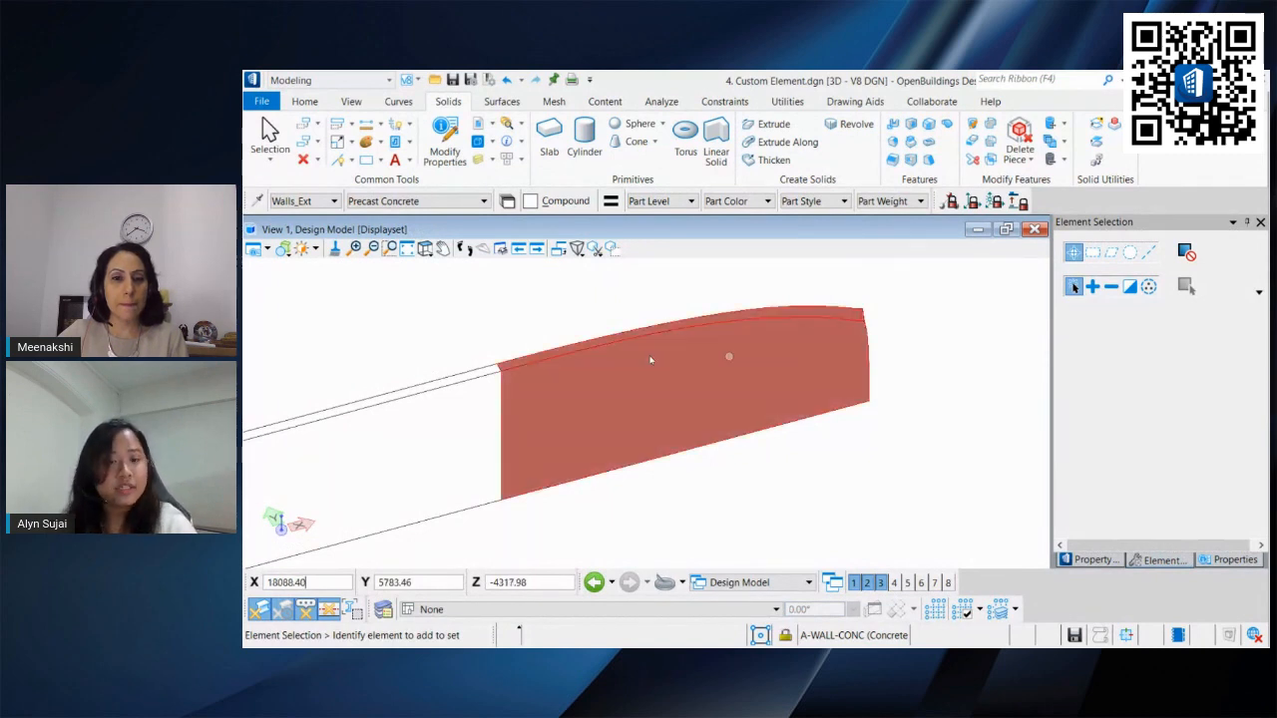
Step: Select the thickened panel and review its element properties
left_click(604, 345)
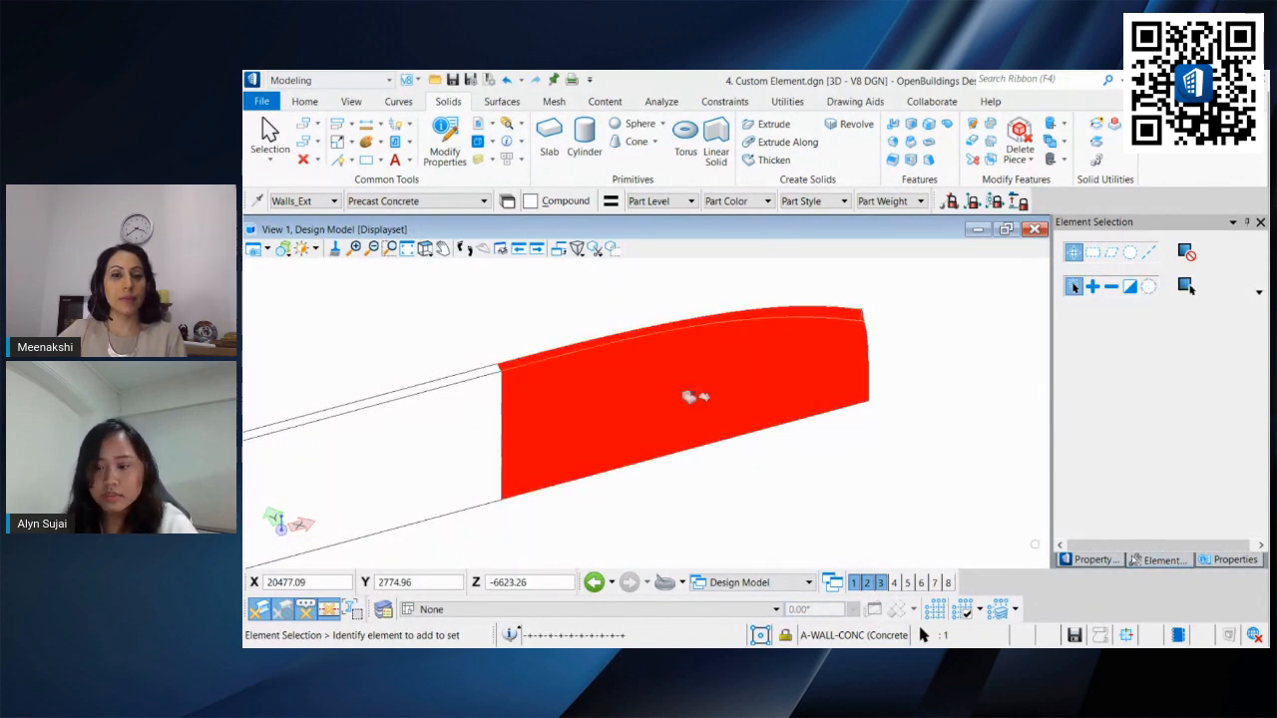
left_click(1235, 559)
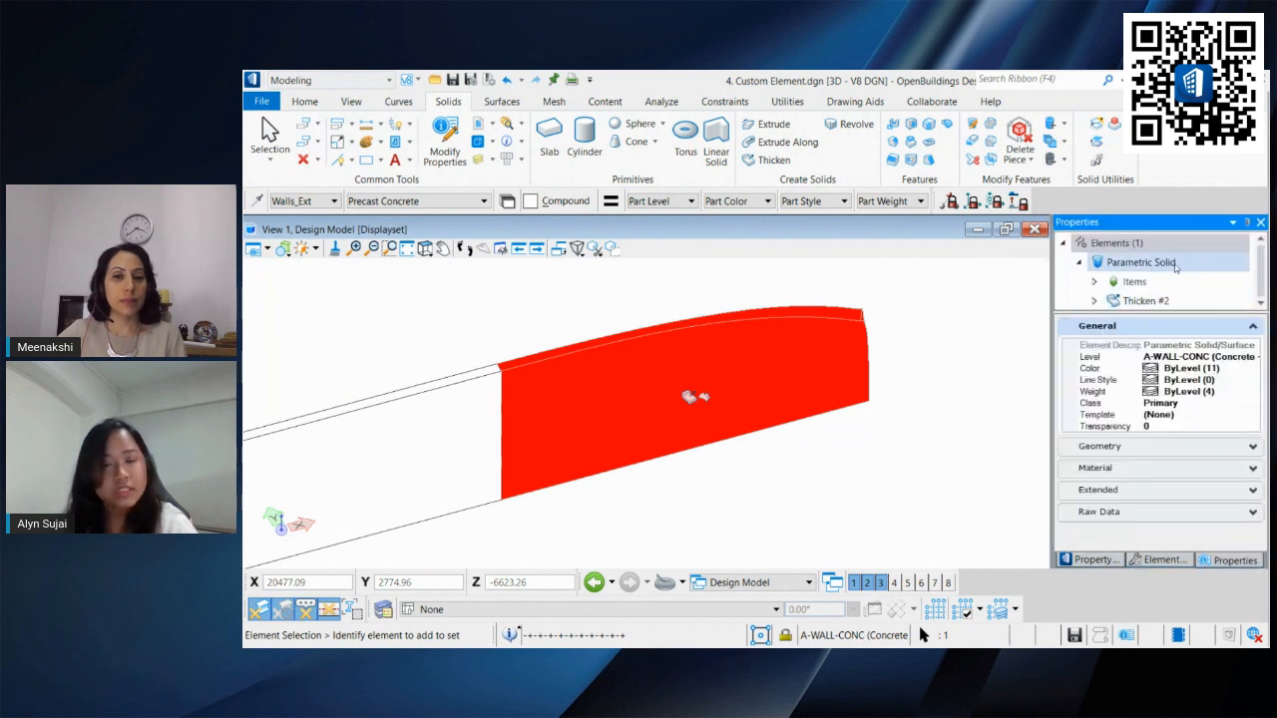
left_click(559, 308)
Step: Switch the workflow to Building Design and start the Add Instance Data tool
left_click(358, 82)
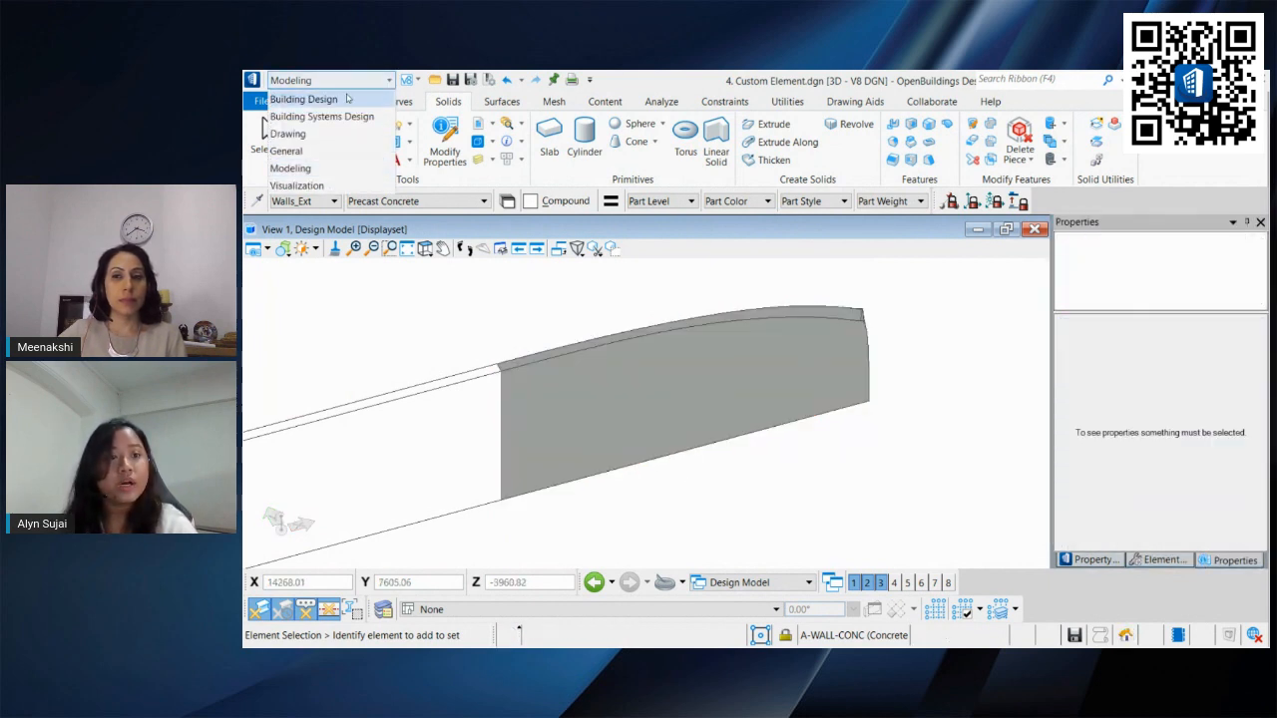
left_click(304, 100)
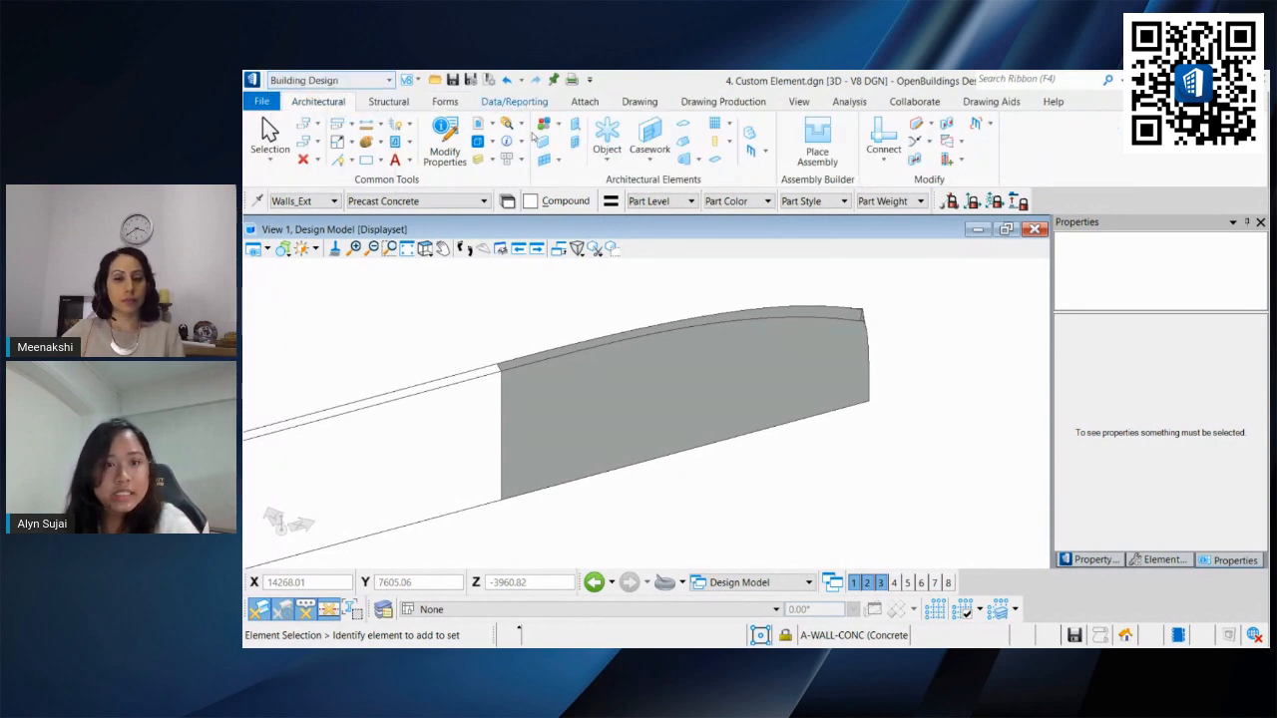
left_click(514, 100)
left_click(791, 140)
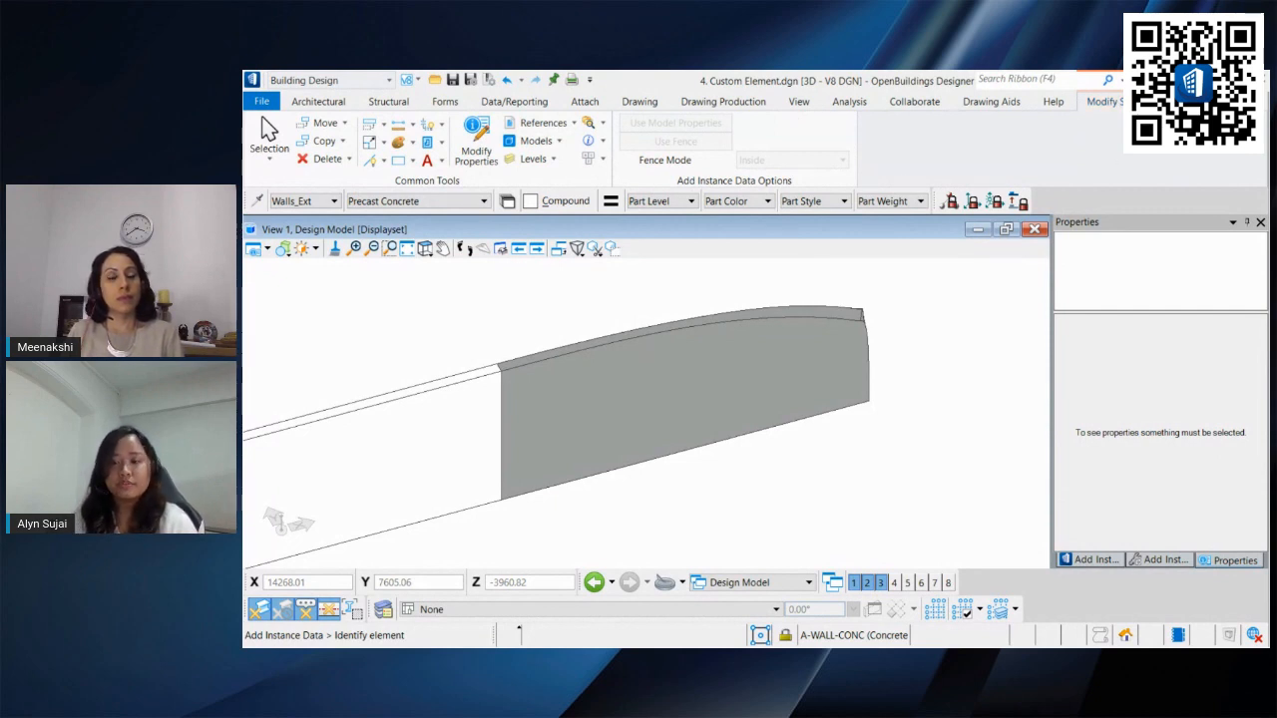
left_click(1095, 560)
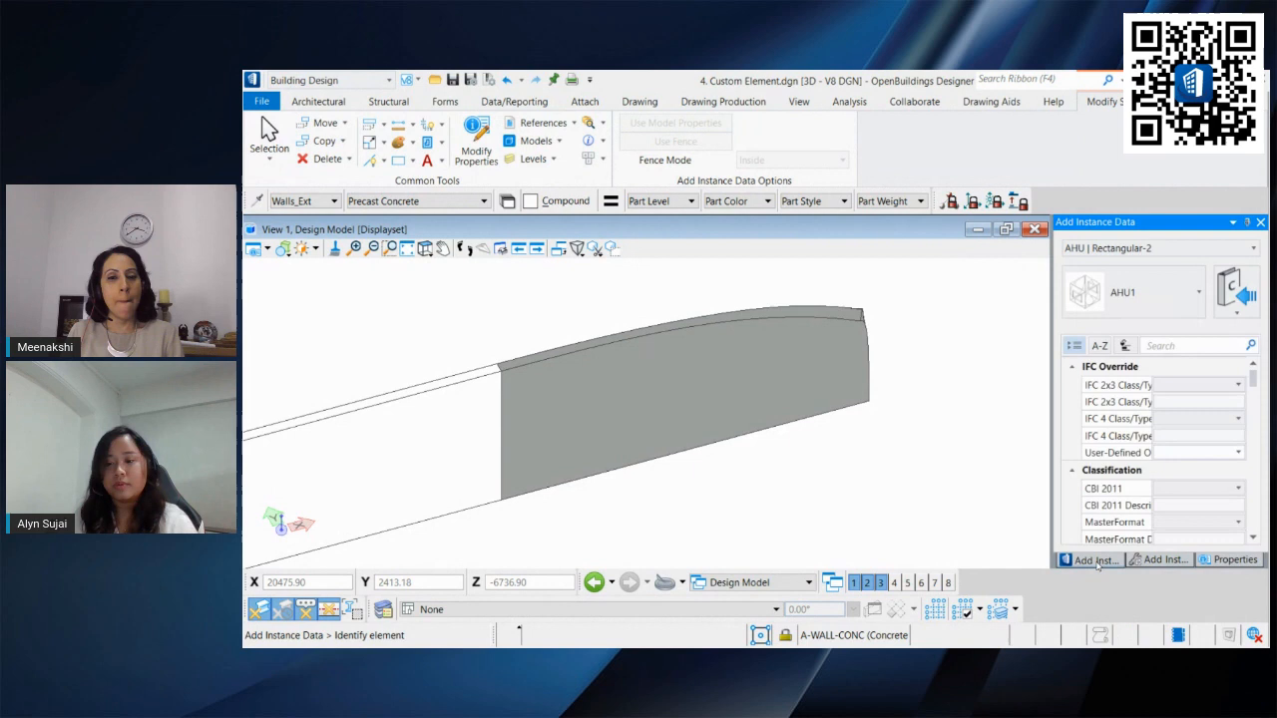
Step: Set the instance data catalog type to Wall and the catalog instance to *New Default Exterior Wall*
left_click(1189, 245)
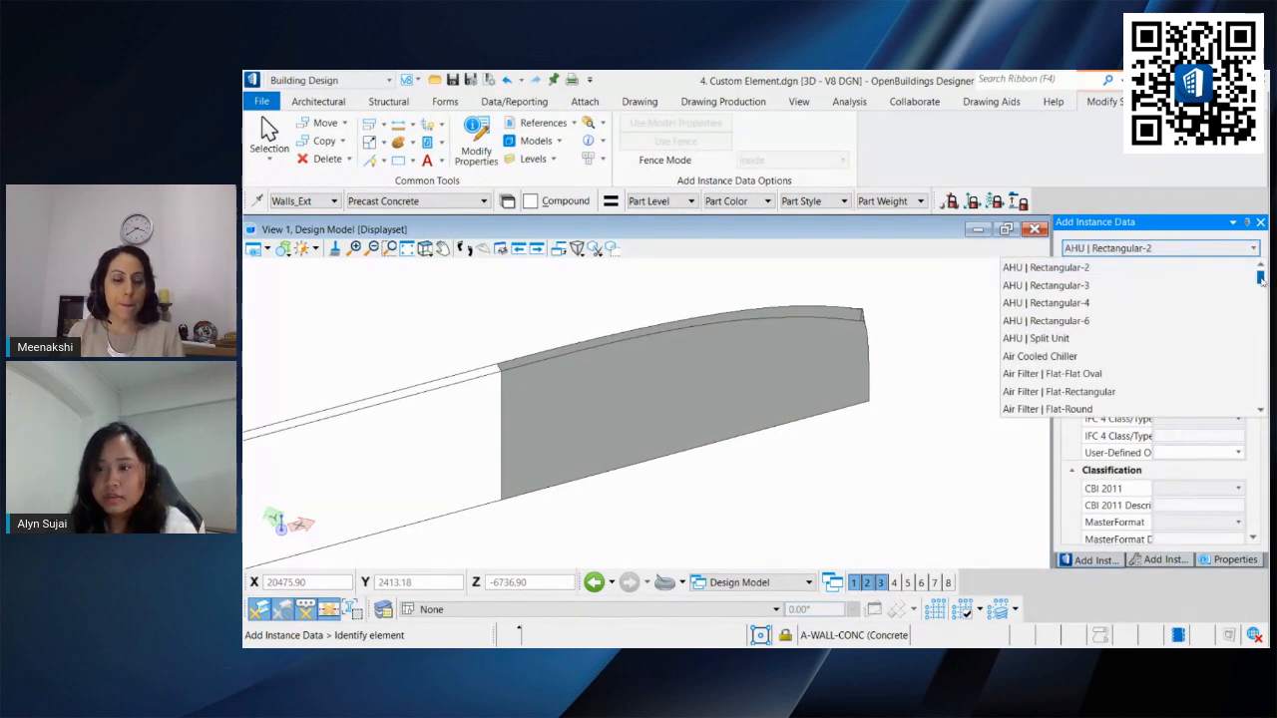
left_click_drag(1261, 281, 1257, 405)
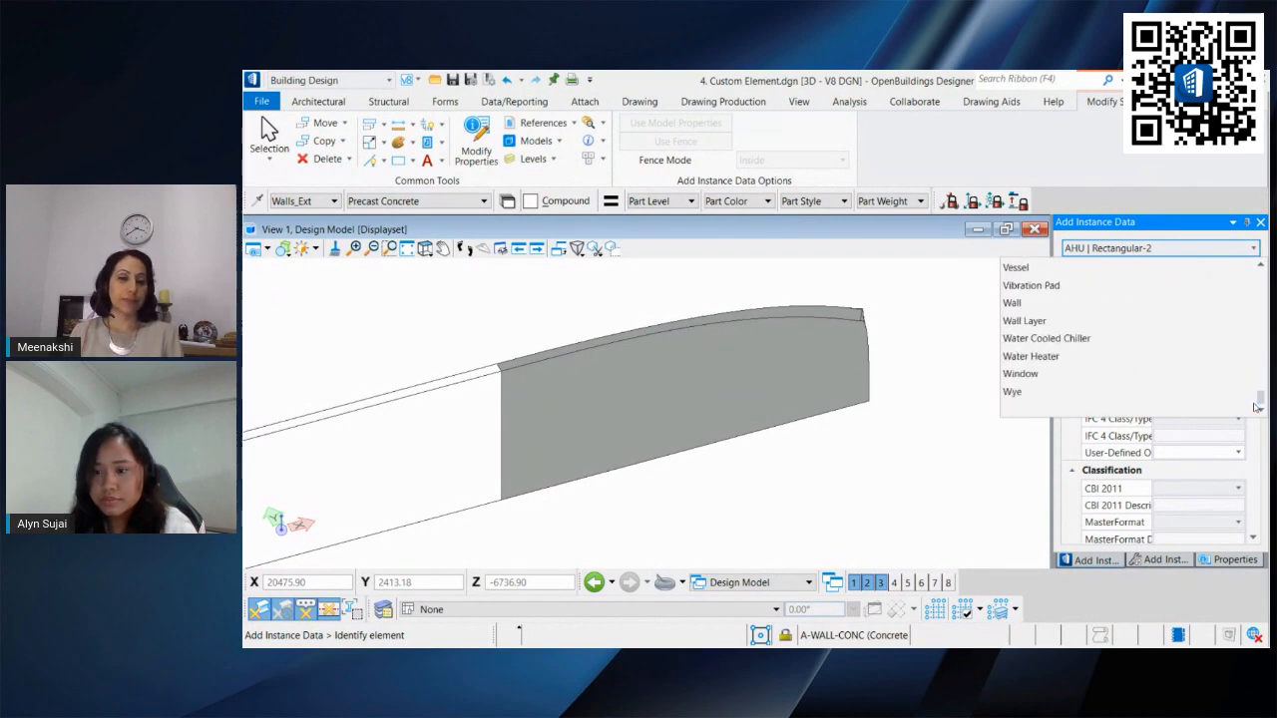
left_click(1027, 302)
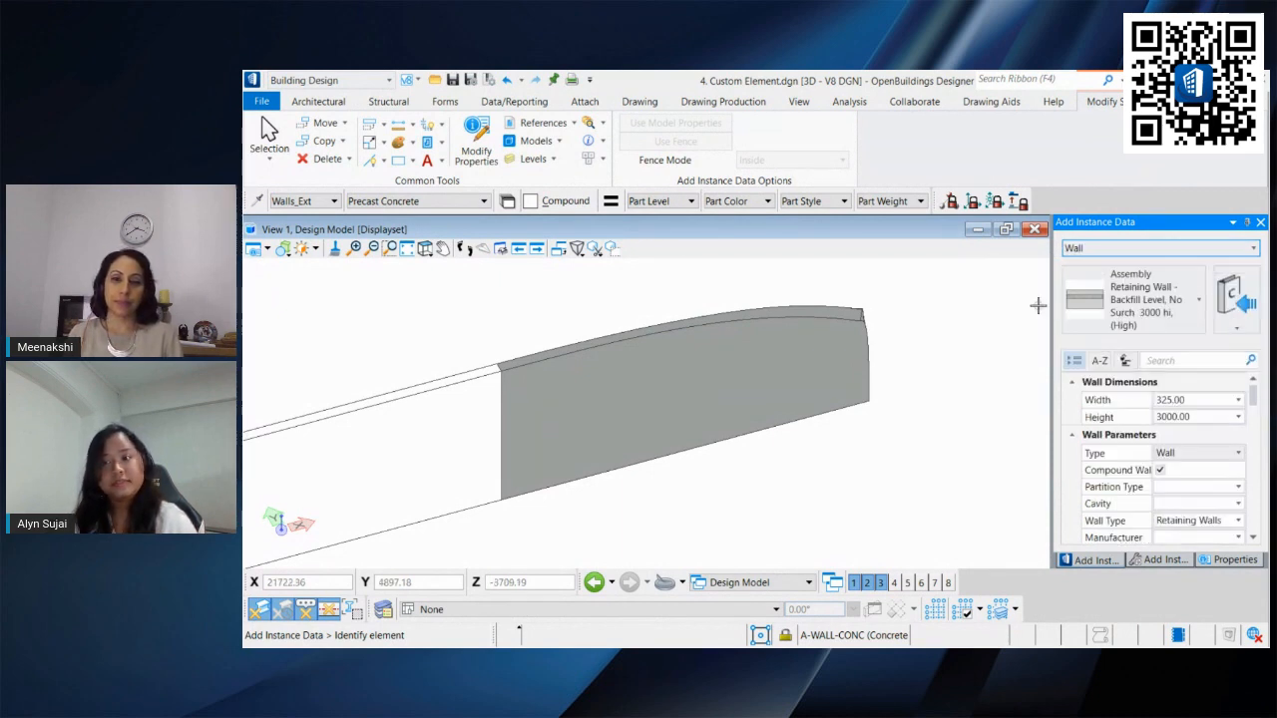
left_click(1180, 272)
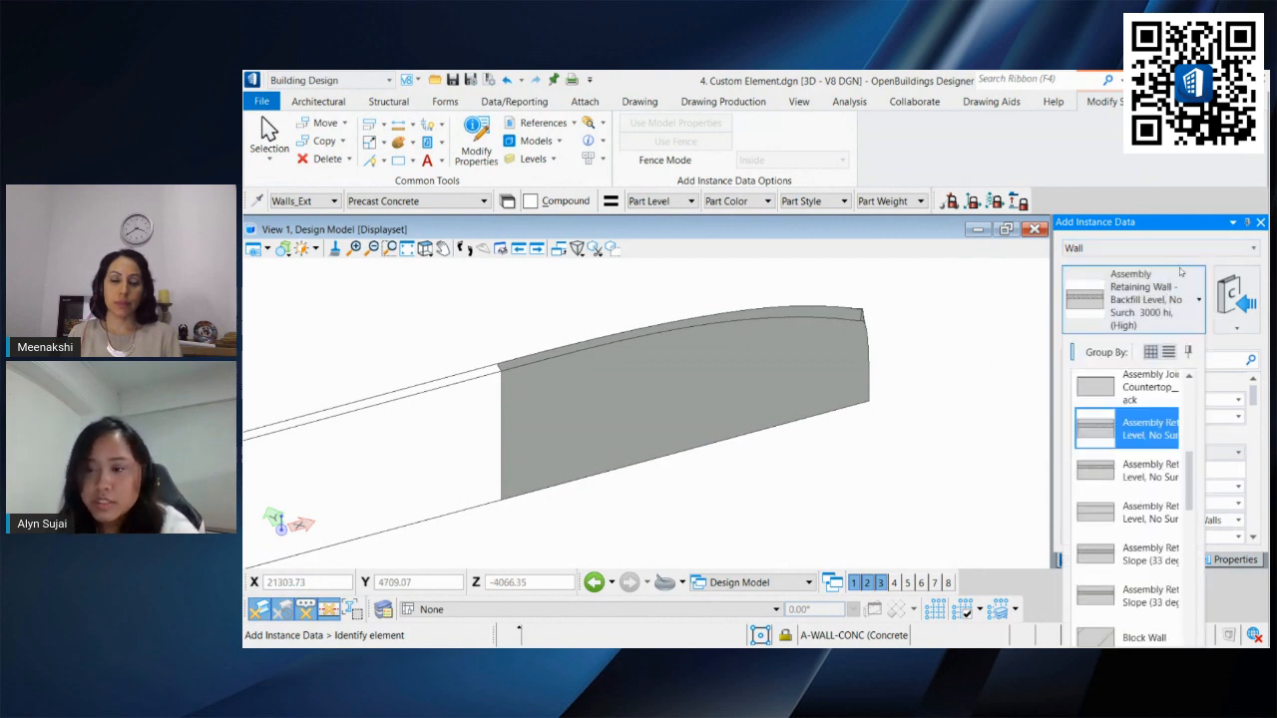
scroll(1146, 432, "down", 3)
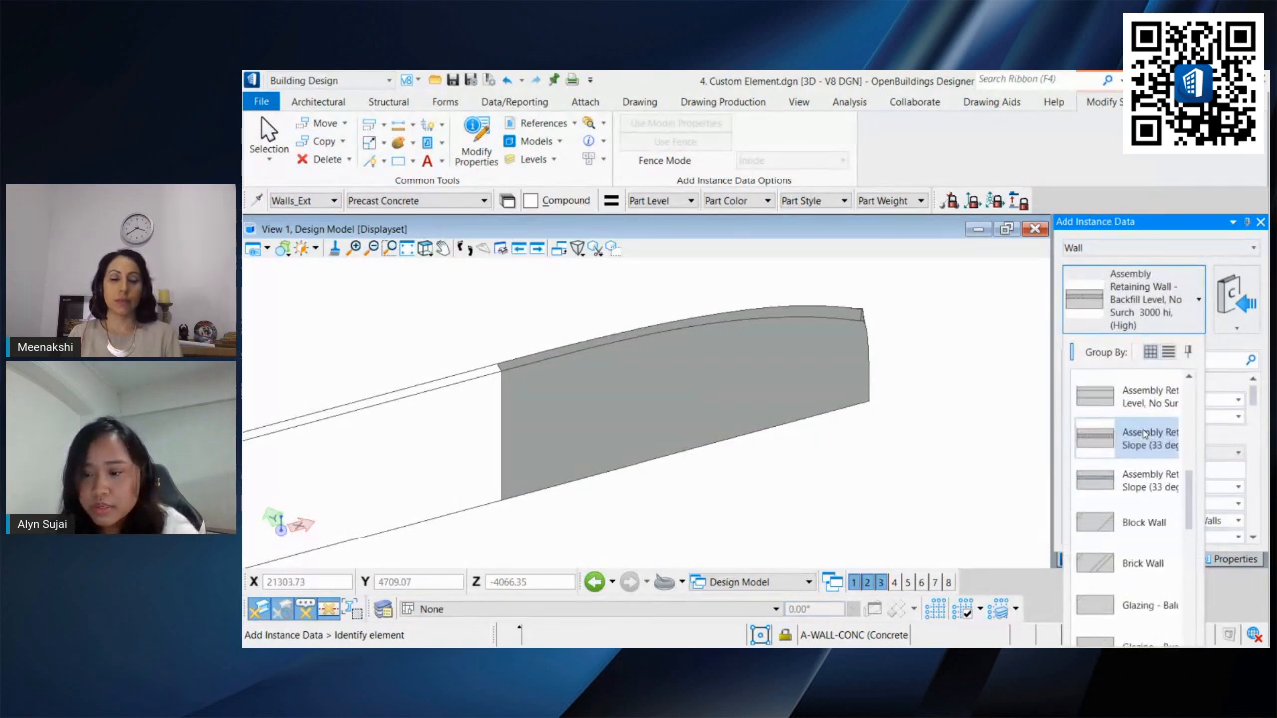
scroll(1146, 432, "down", 5)
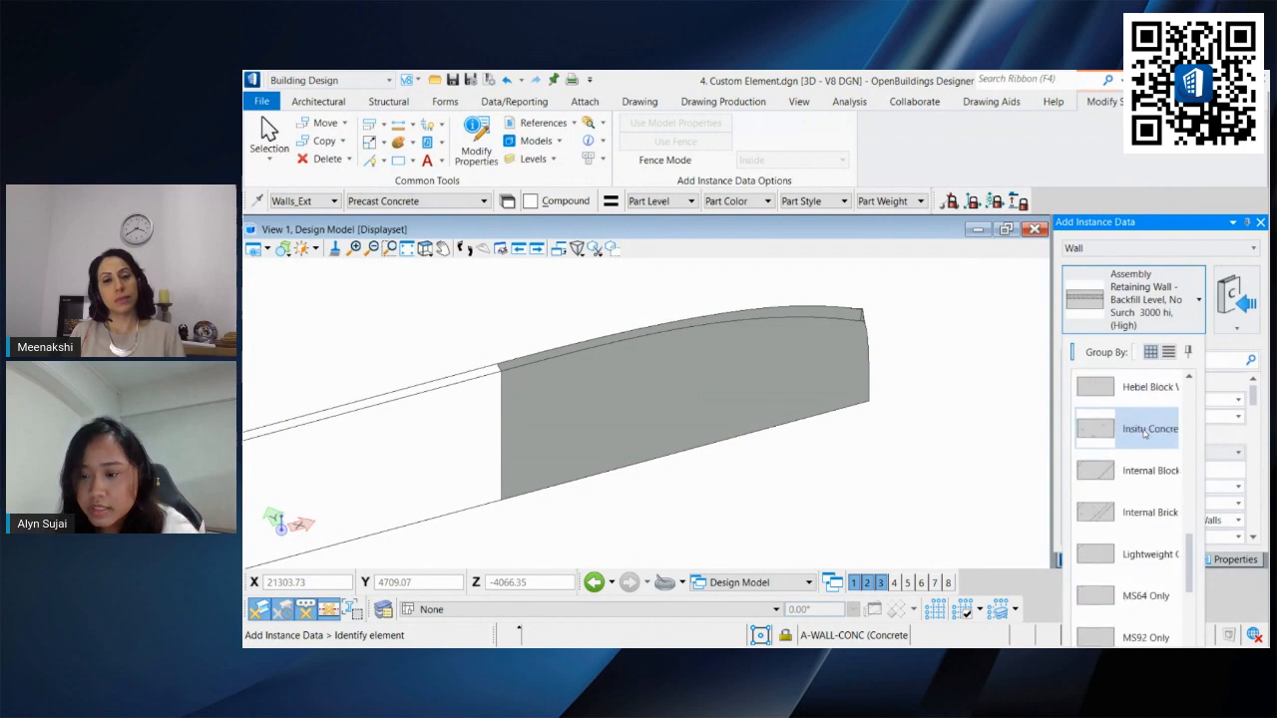
scroll(1145, 432, "down", 15)
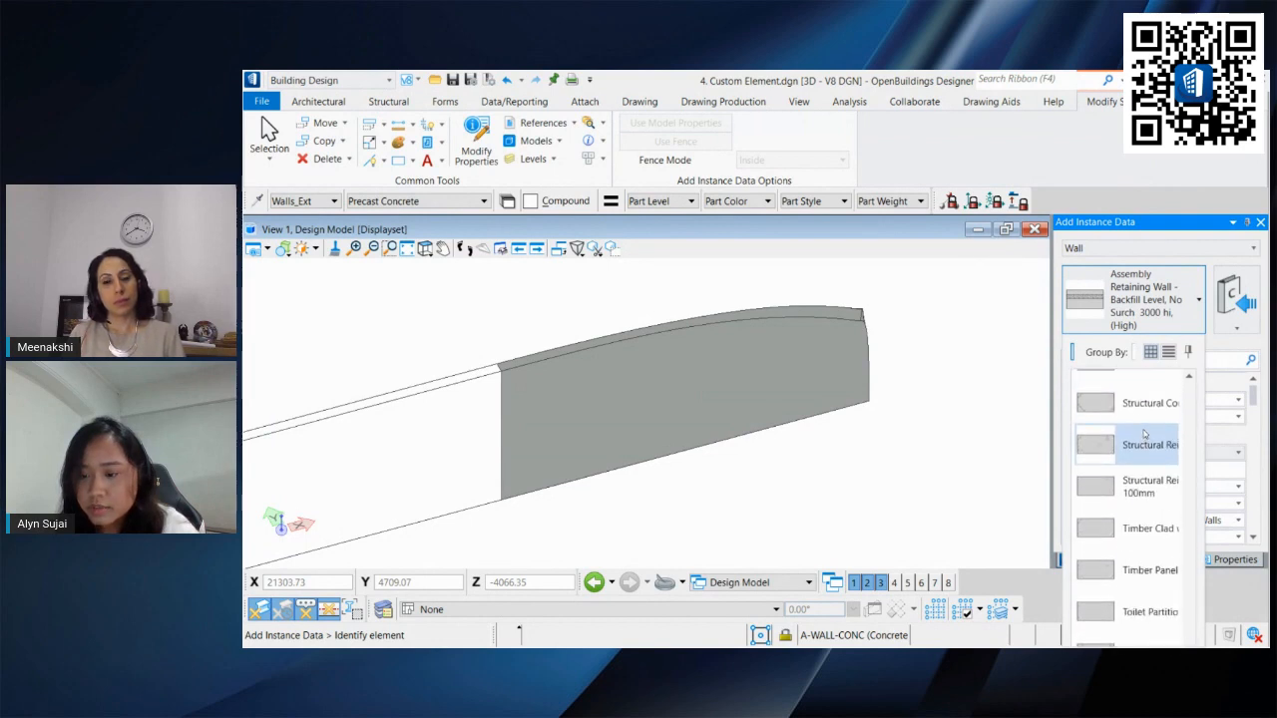
scroll(1145, 449, "up", 6)
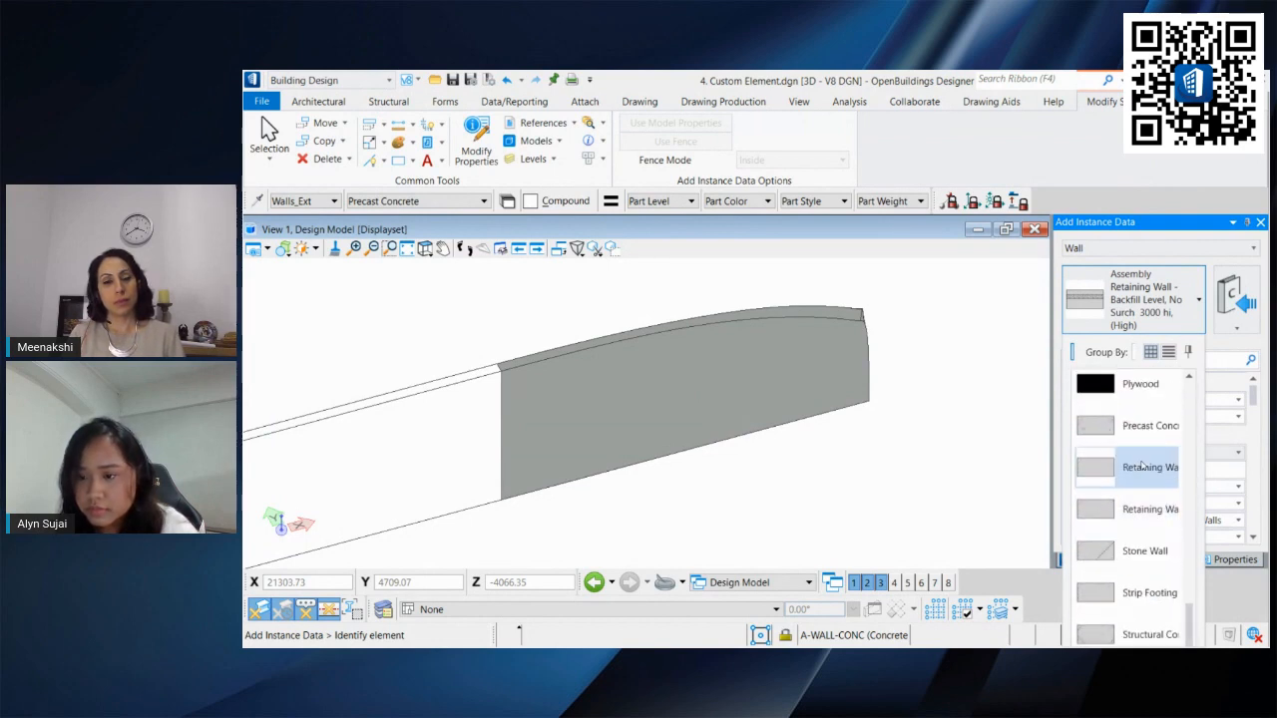
scroll(1142, 466, "up", 15)
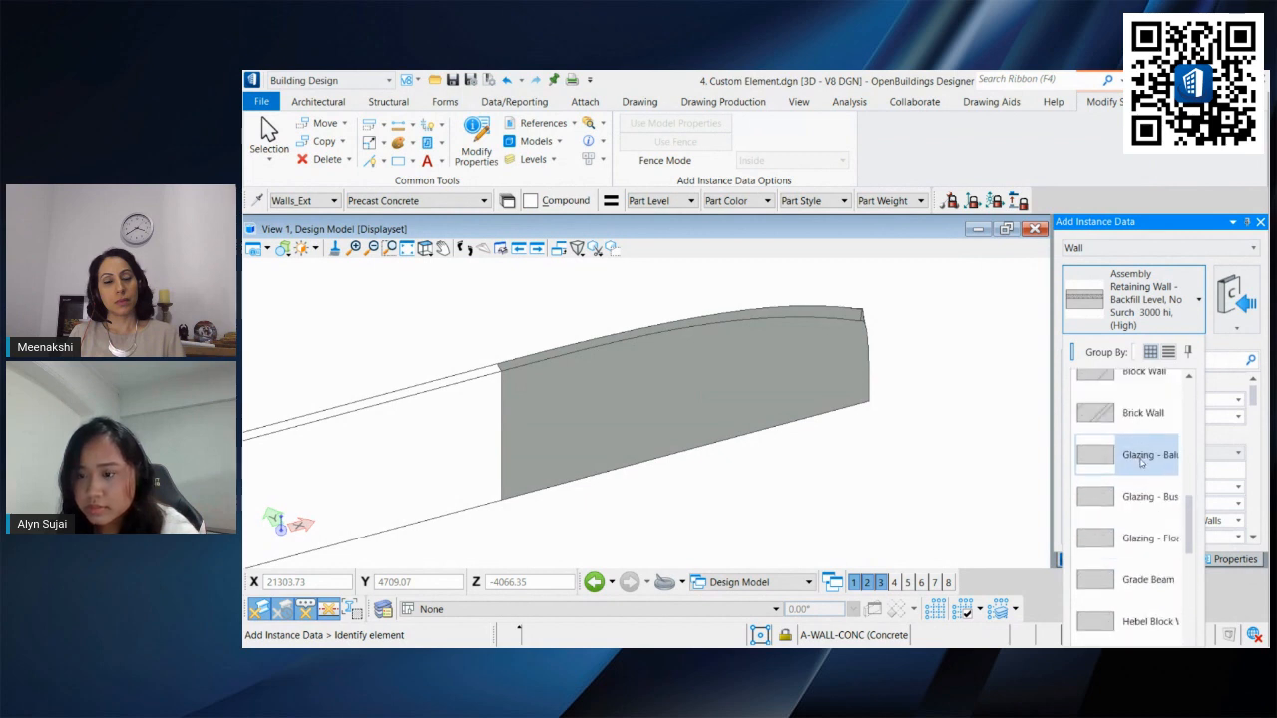
scroll(1141, 461, "up", 10)
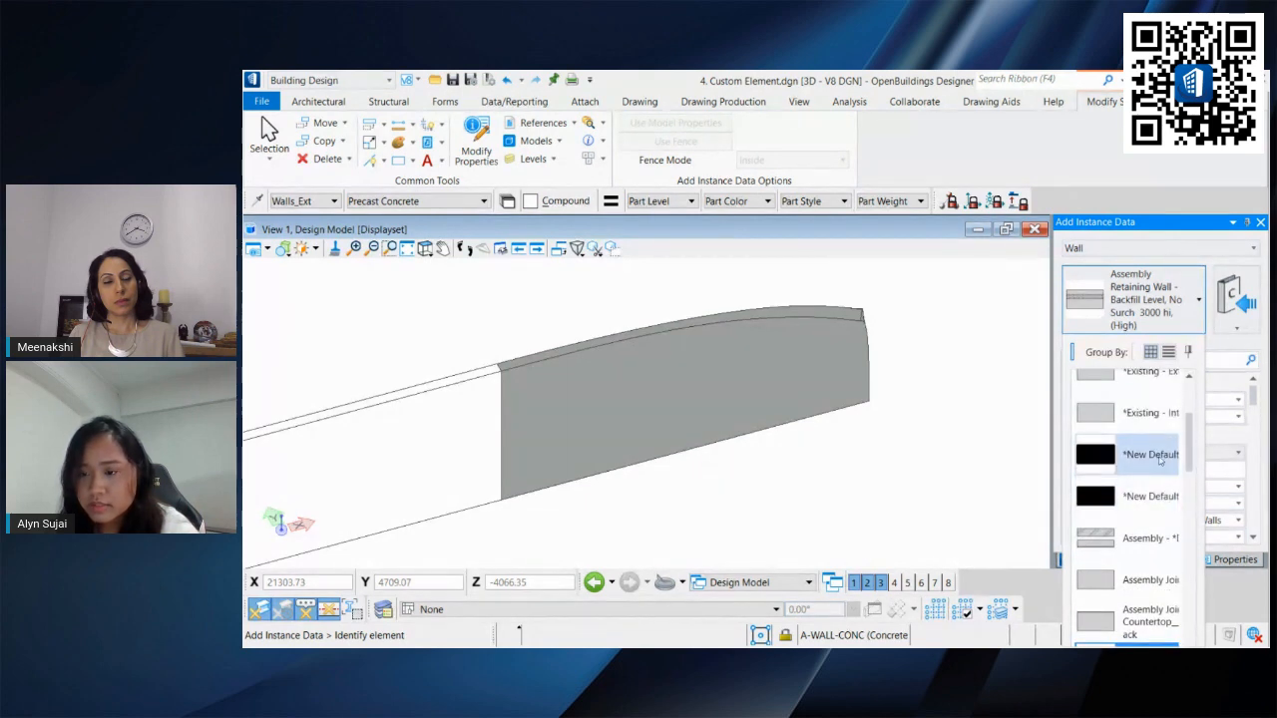
left_click(1161, 457)
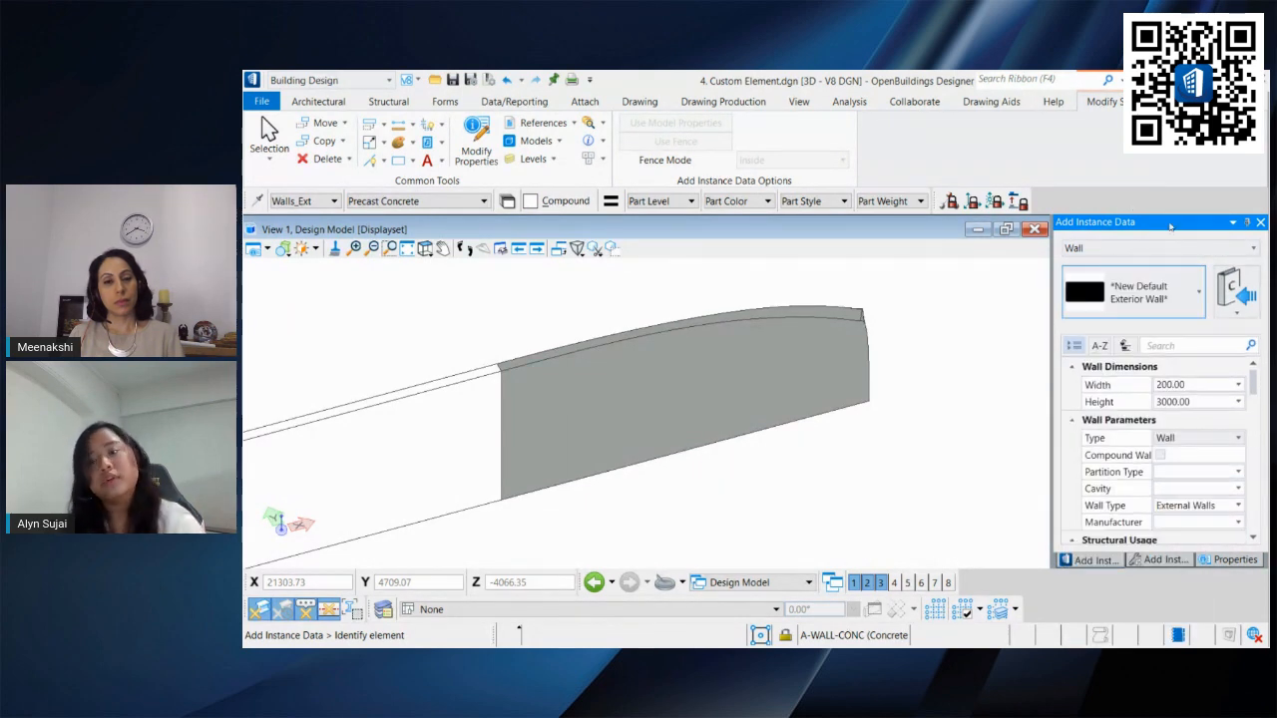
Step: Apply the exterior wall instance data to the thickened panel
scroll(1102, 477, "down", 5)
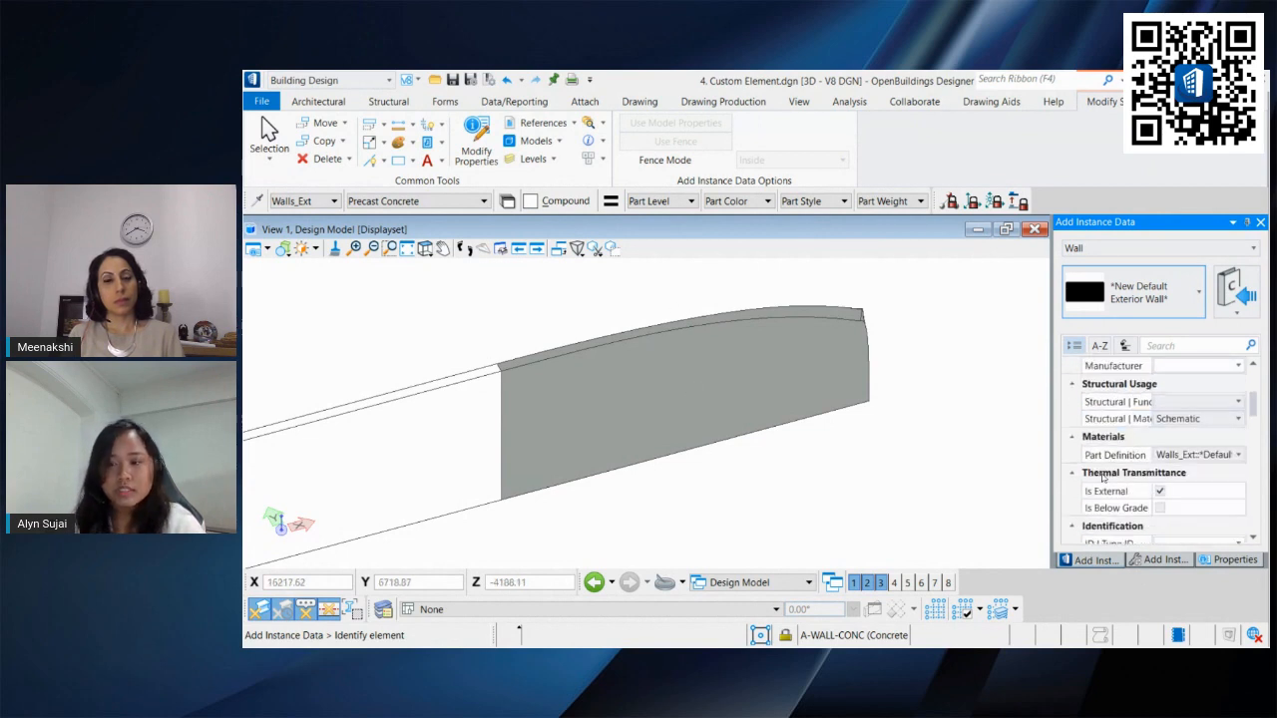
scroll(1102, 477, "down", 5)
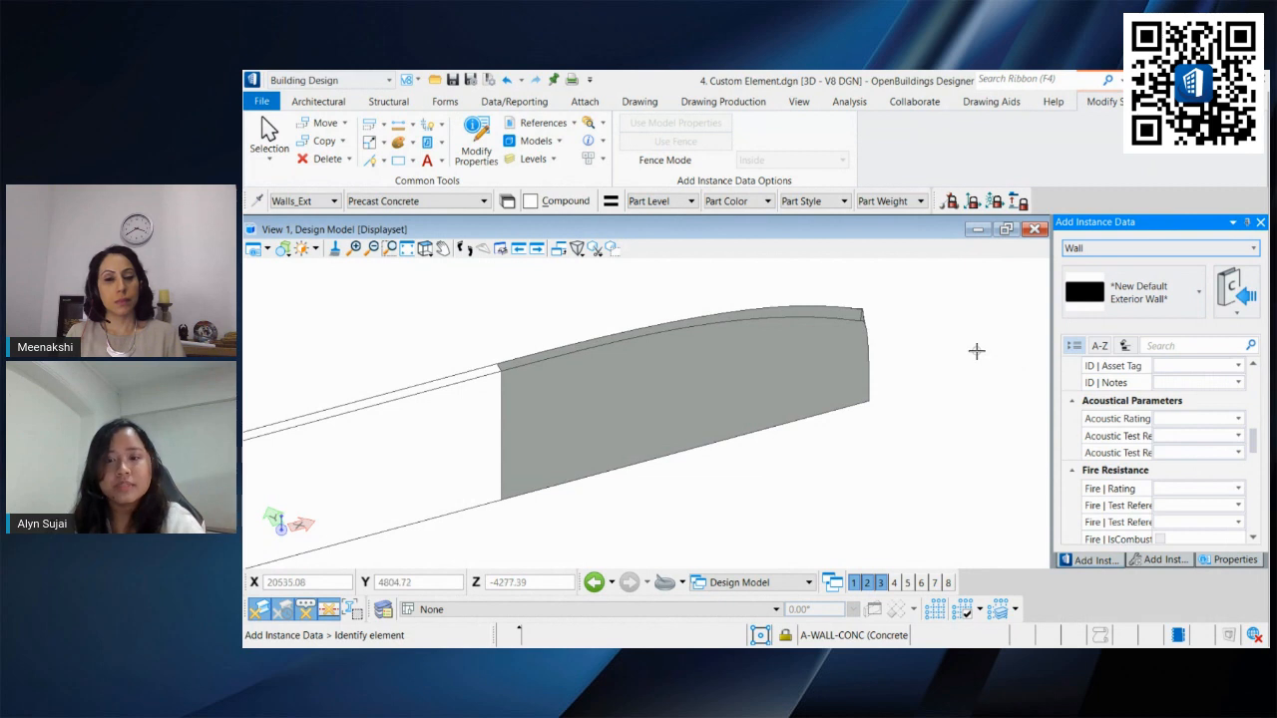
left_click(705, 322)
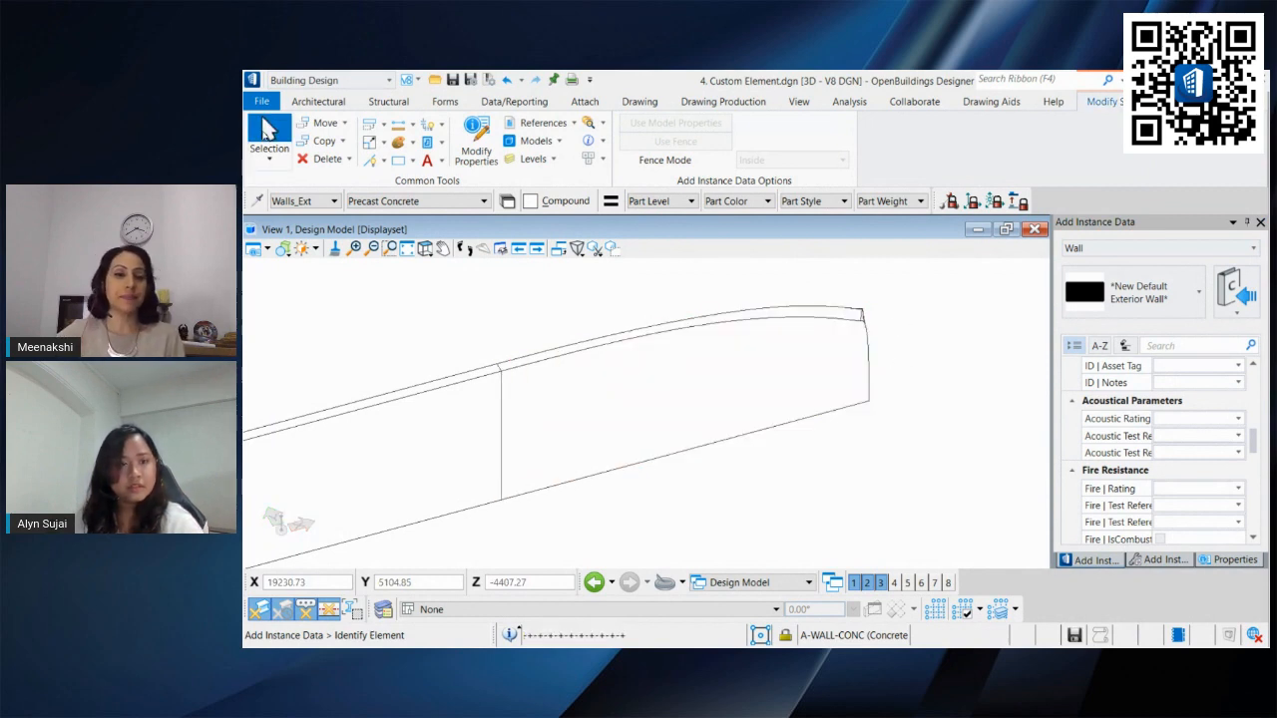
Step: Select the panel and review its wall catalog properties, materials, quantities and classification
left_click(864, 323)
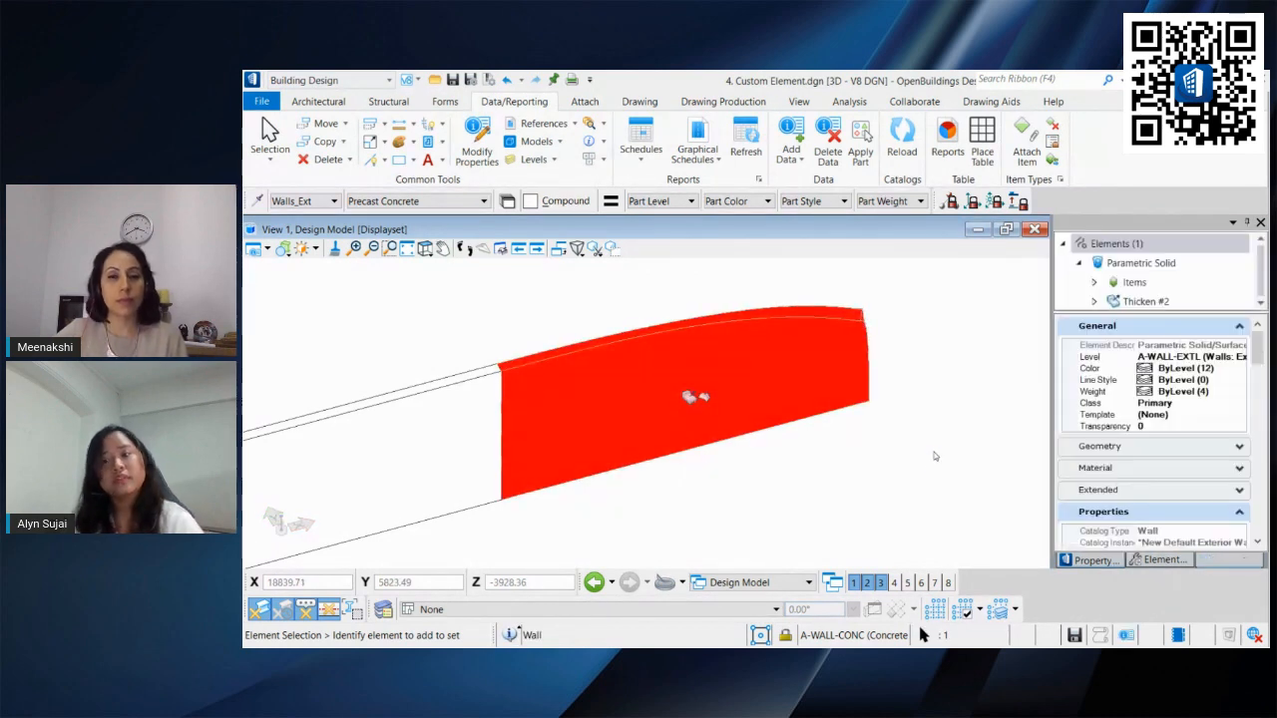
scroll(1092, 505, "down", 2)
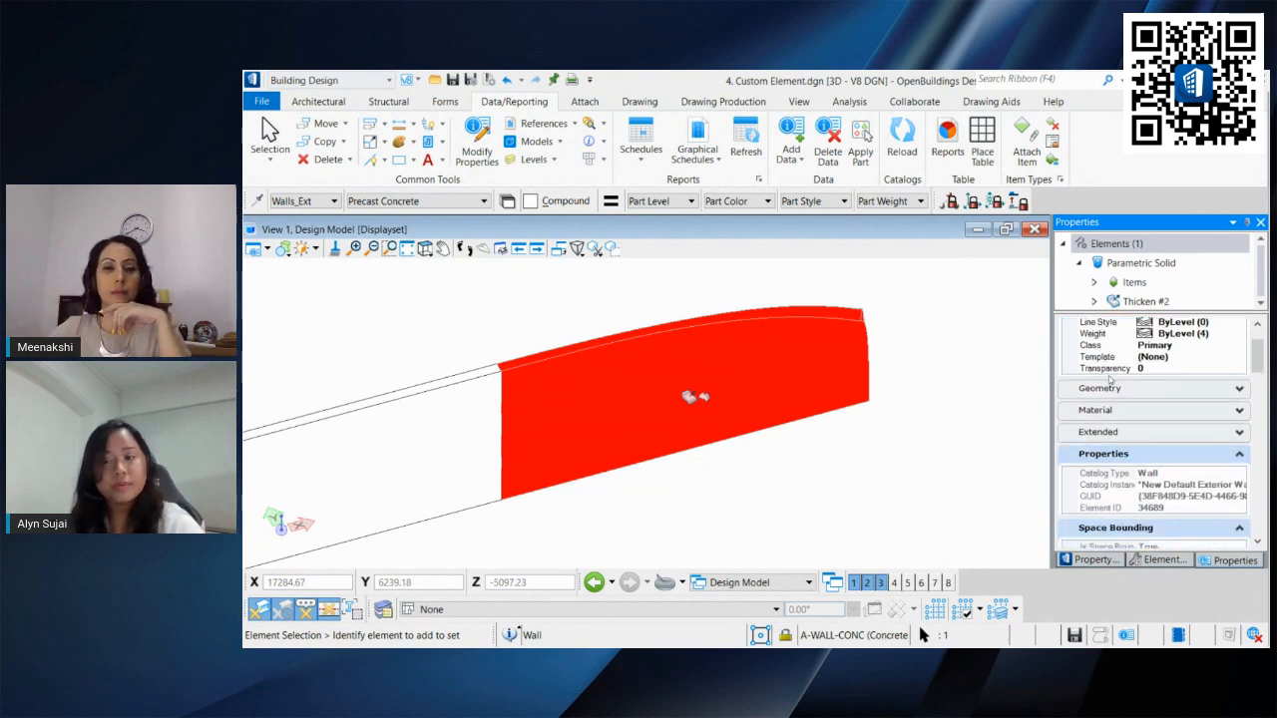
scroll(1103, 384, "down", 2)
scroll(1108, 385, "down", 2)
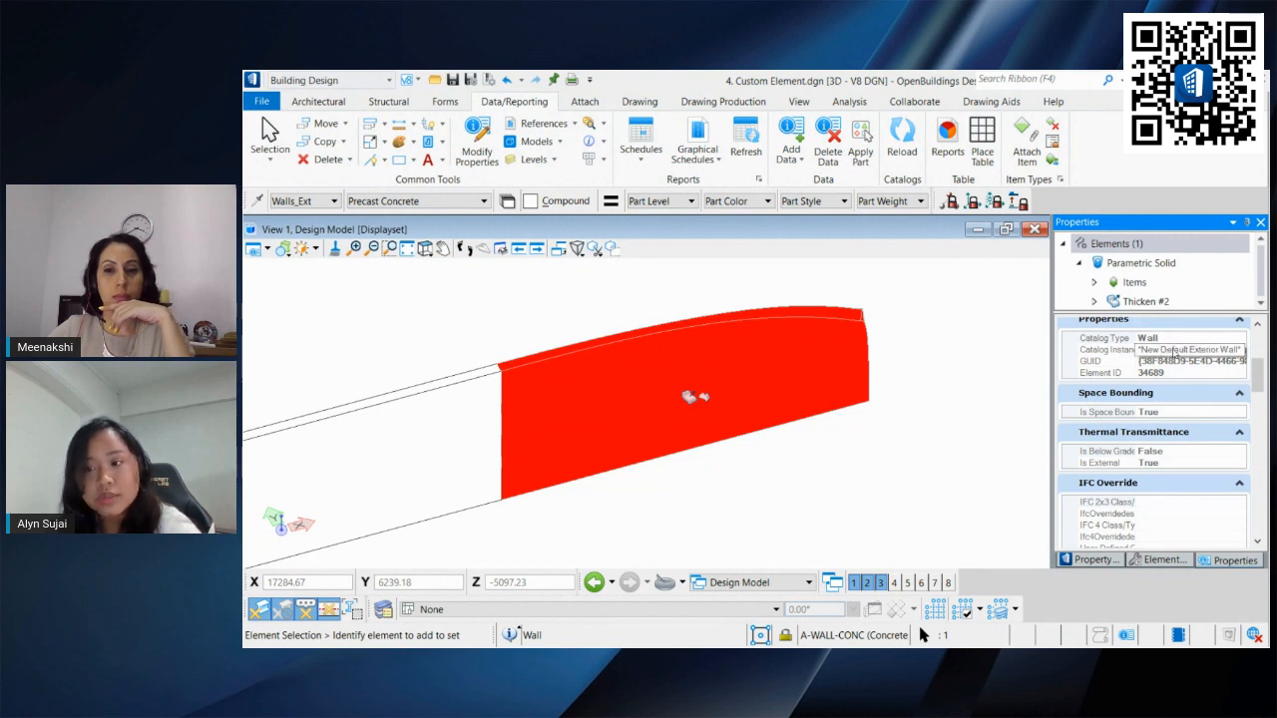
scroll(1197, 379, "down", 3)
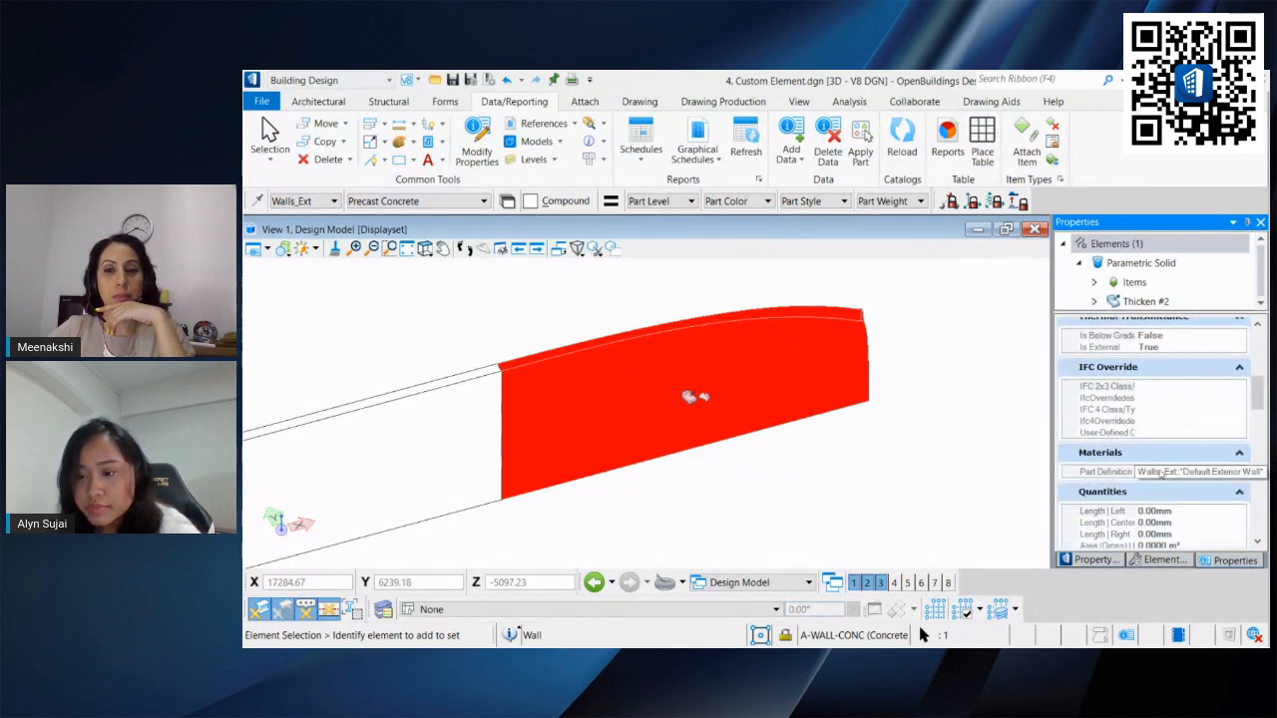
scroll(1180, 479, "down", 6)
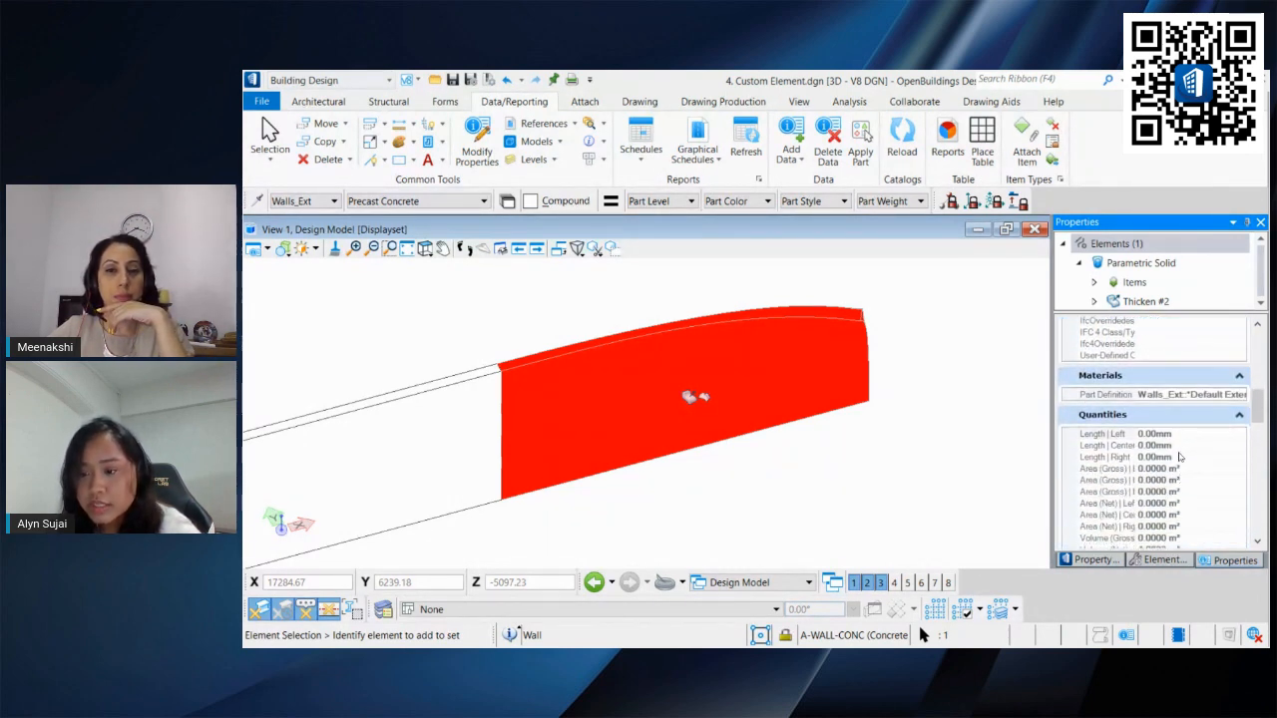
scroll(1157, 409, "up", 1)
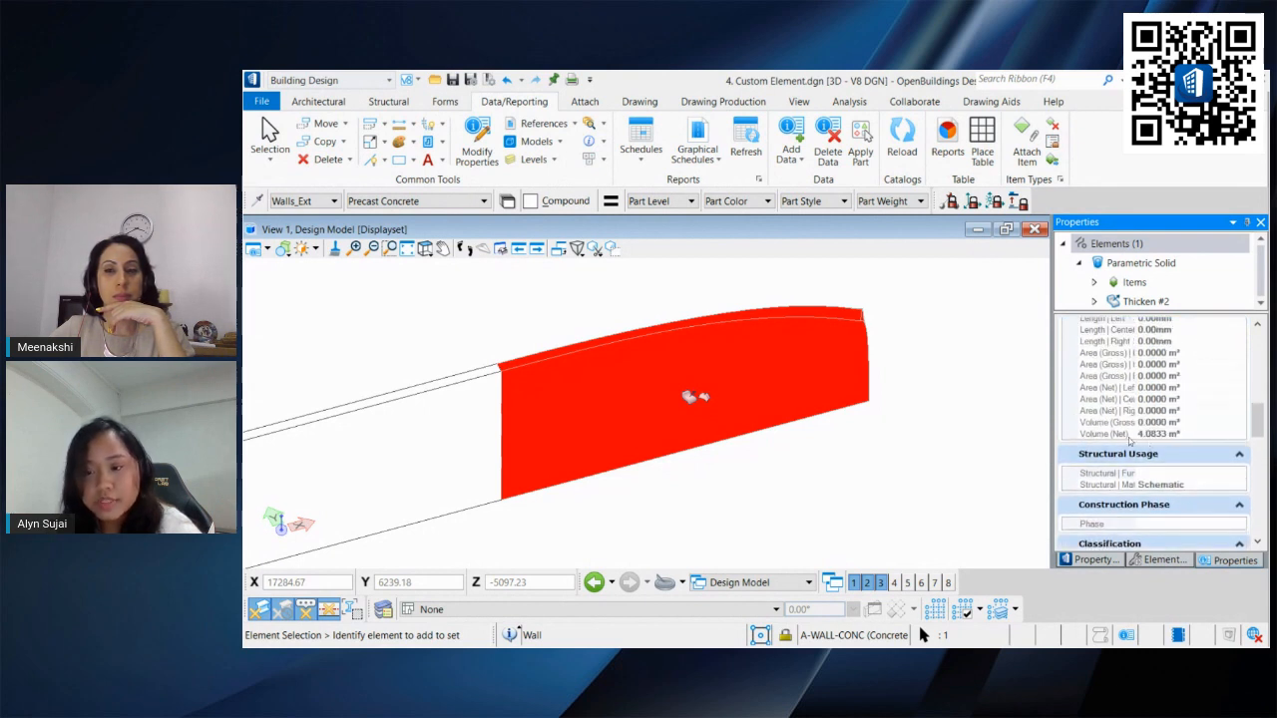
scroll(1152, 439, "down", 4)
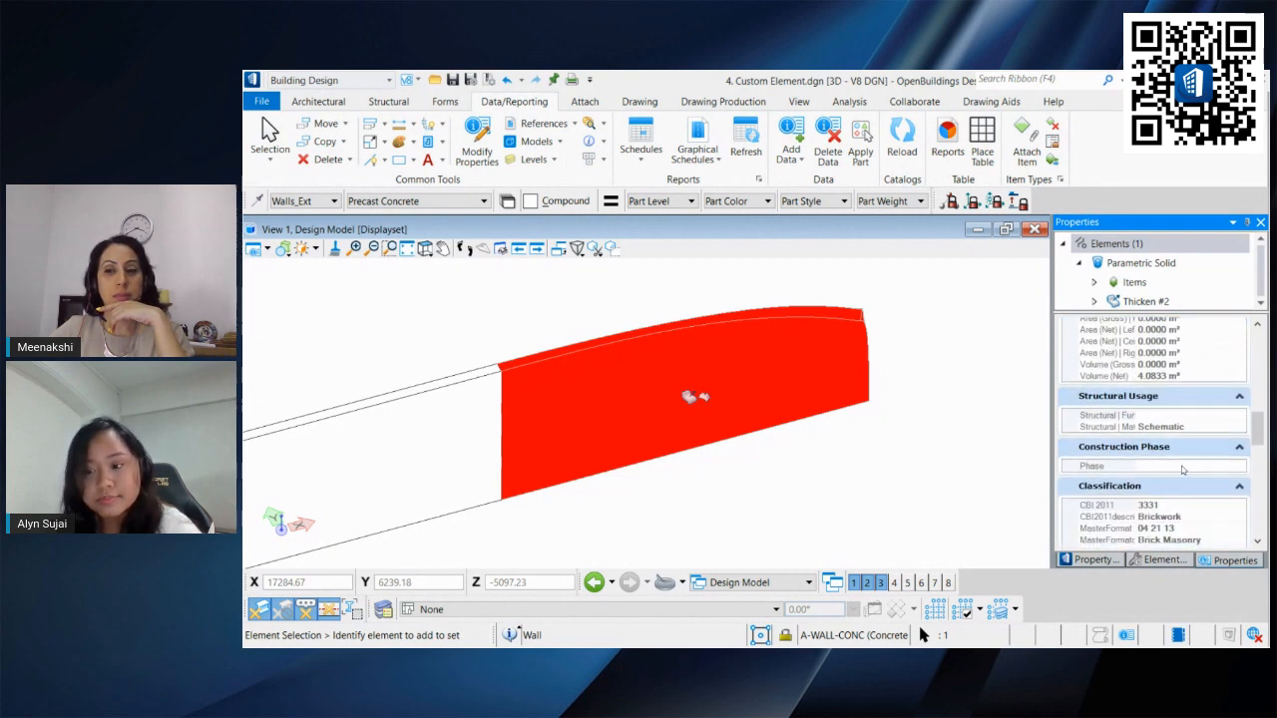
Step: Reshape the panel by moving its bottom-right corner control point down
left_click(857, 434)
middle_click_drag(829, 456, 909, 425)
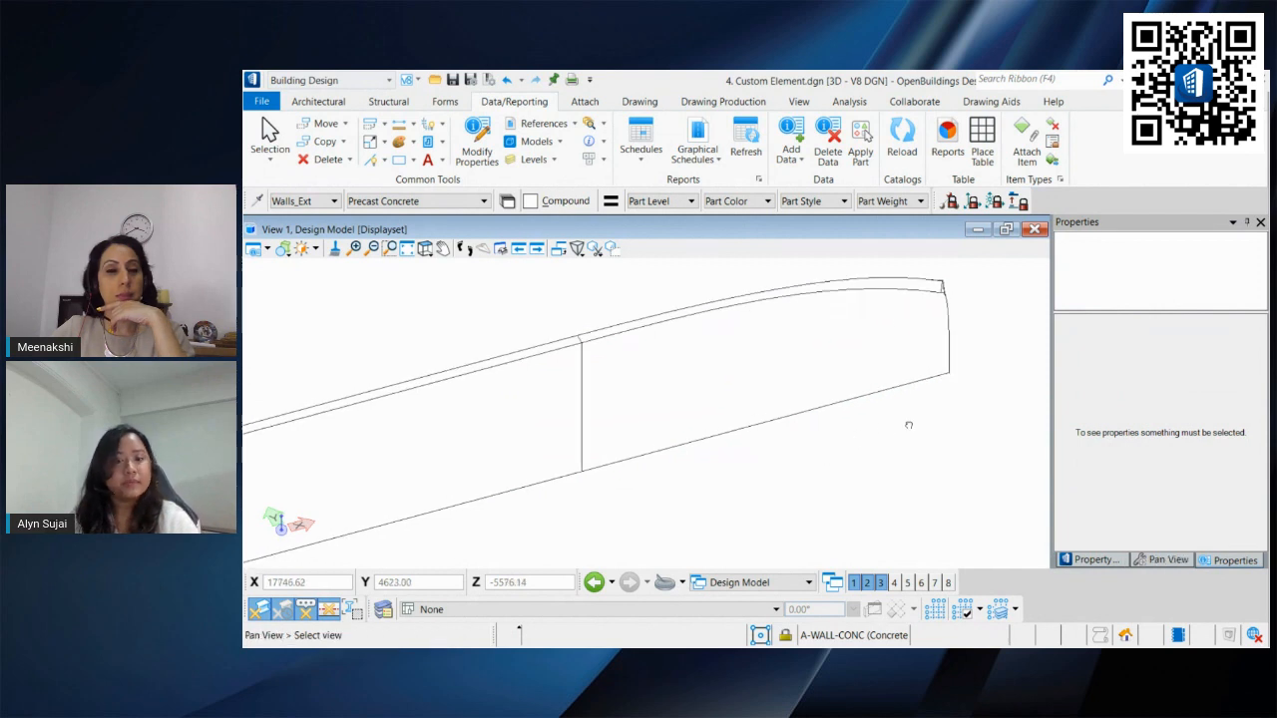
scroll(834, 460, "down", 3)
middle_click_drag(829, 459, 827, 454)
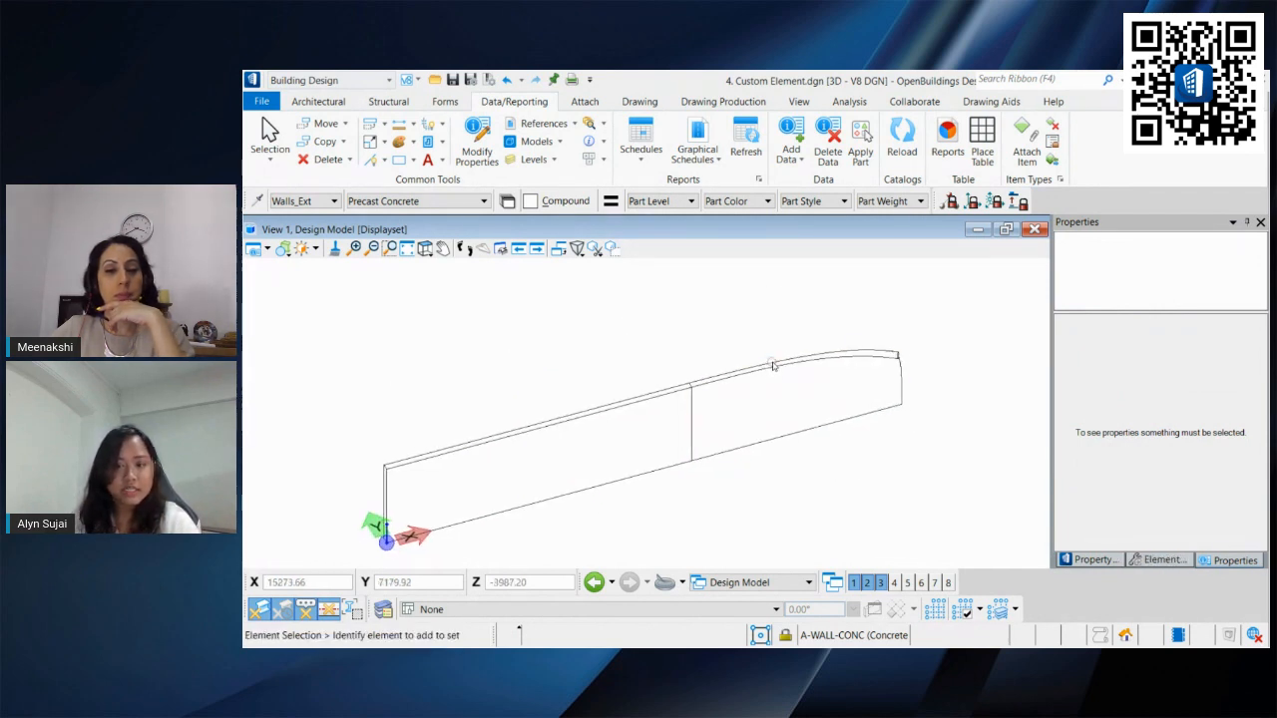
left_click(823, 396)
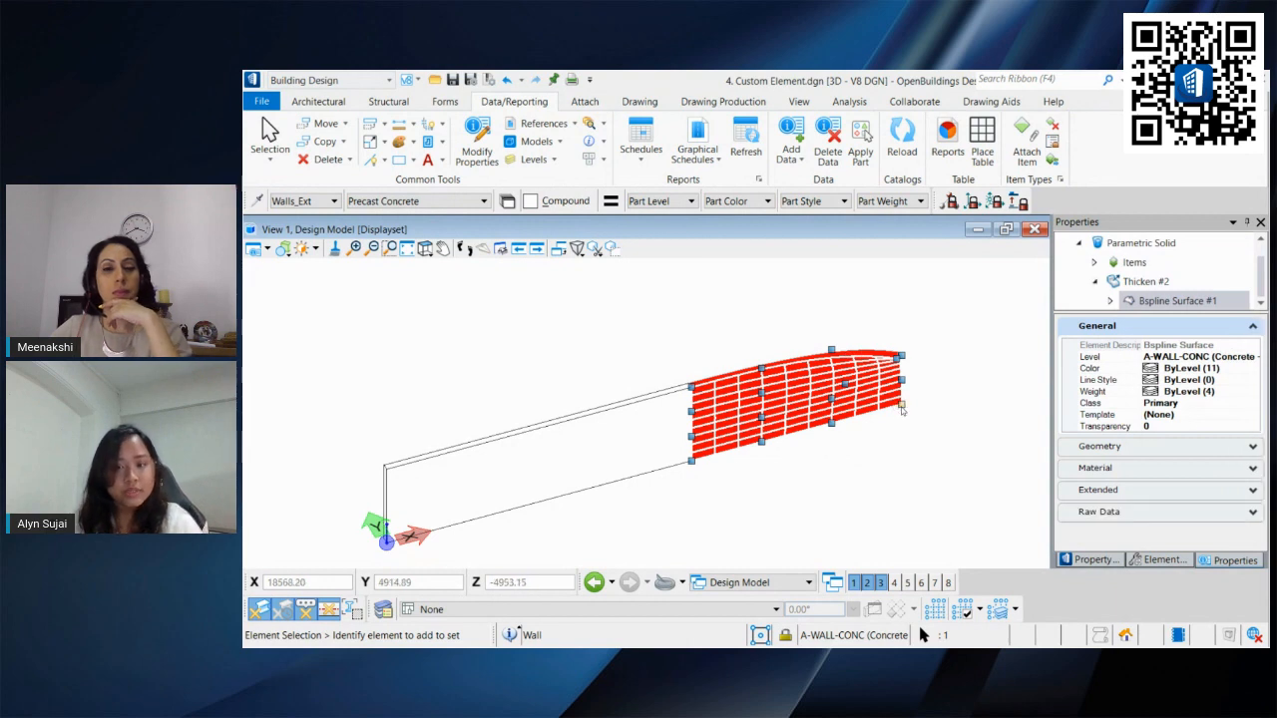
left_click_drag(901, 406, 889, 435)
left_click(914, 437)
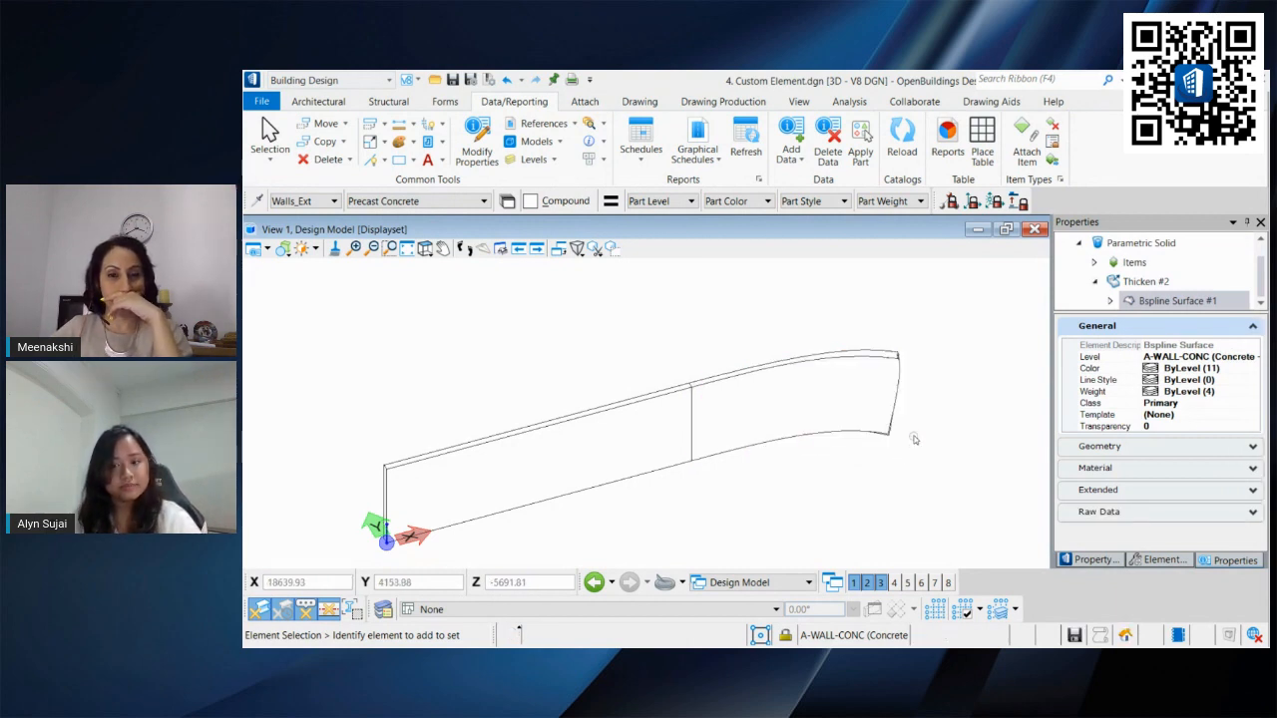
middle_click_drag(914, 439, 940, 470, "shift")
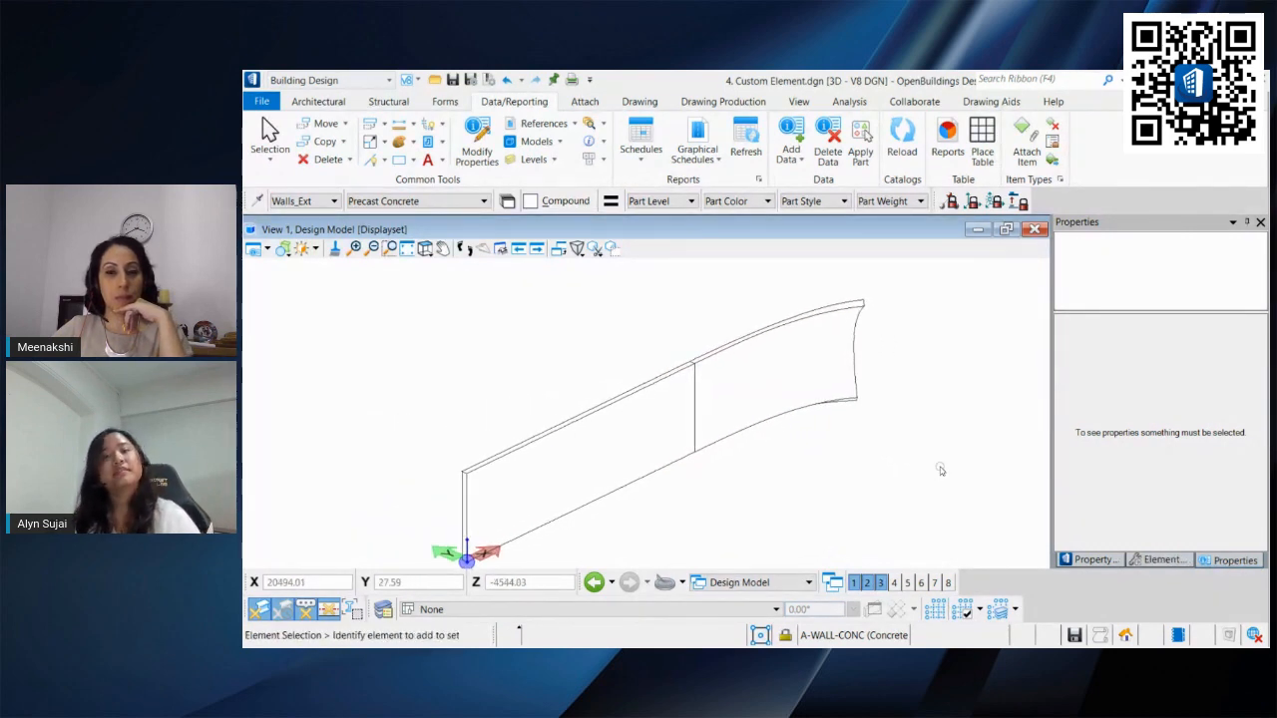
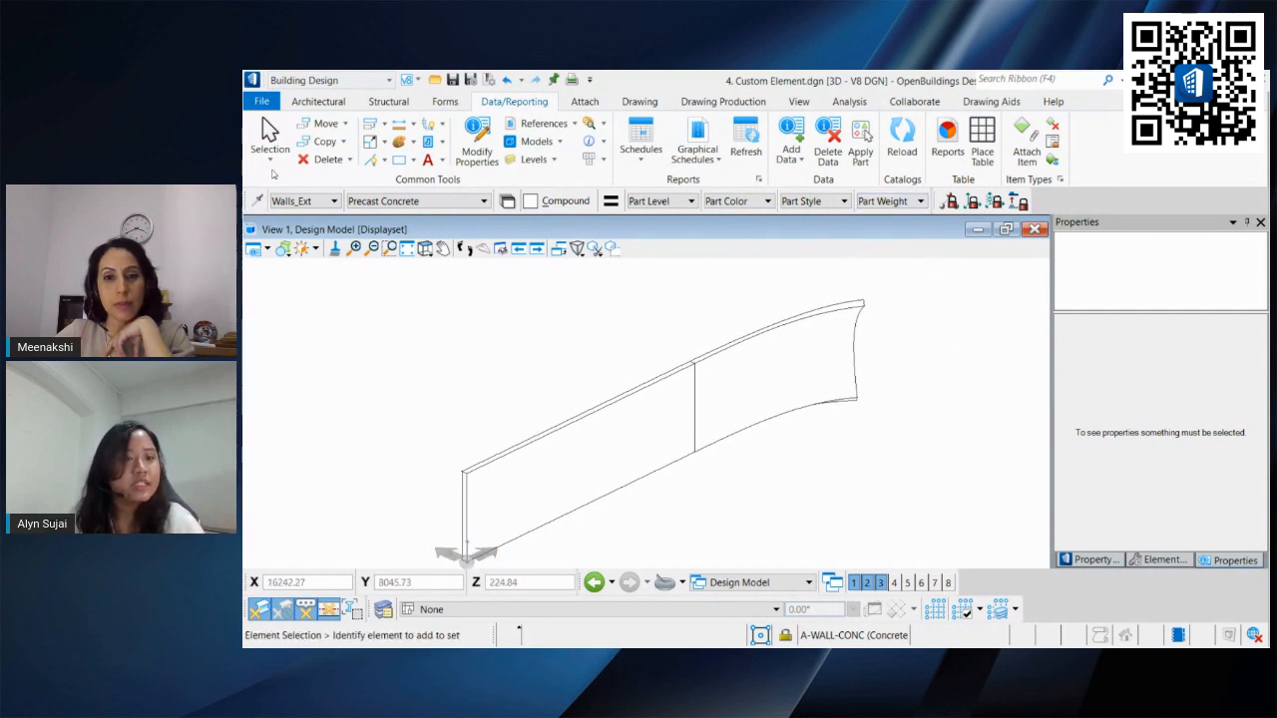
Step: Open the file 5. Element Selection.dgn from the Design Freedom folder
left_click(265, 104)
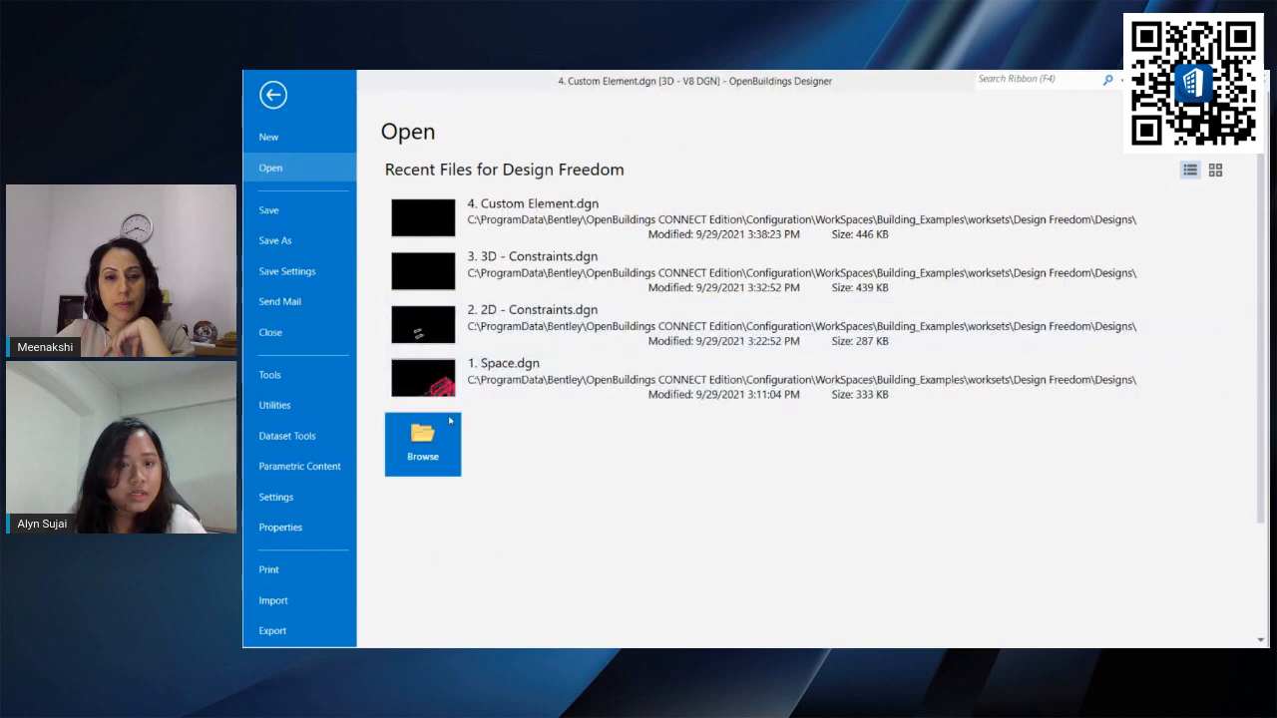
left_click(424, 444)
double_click(472, 261)
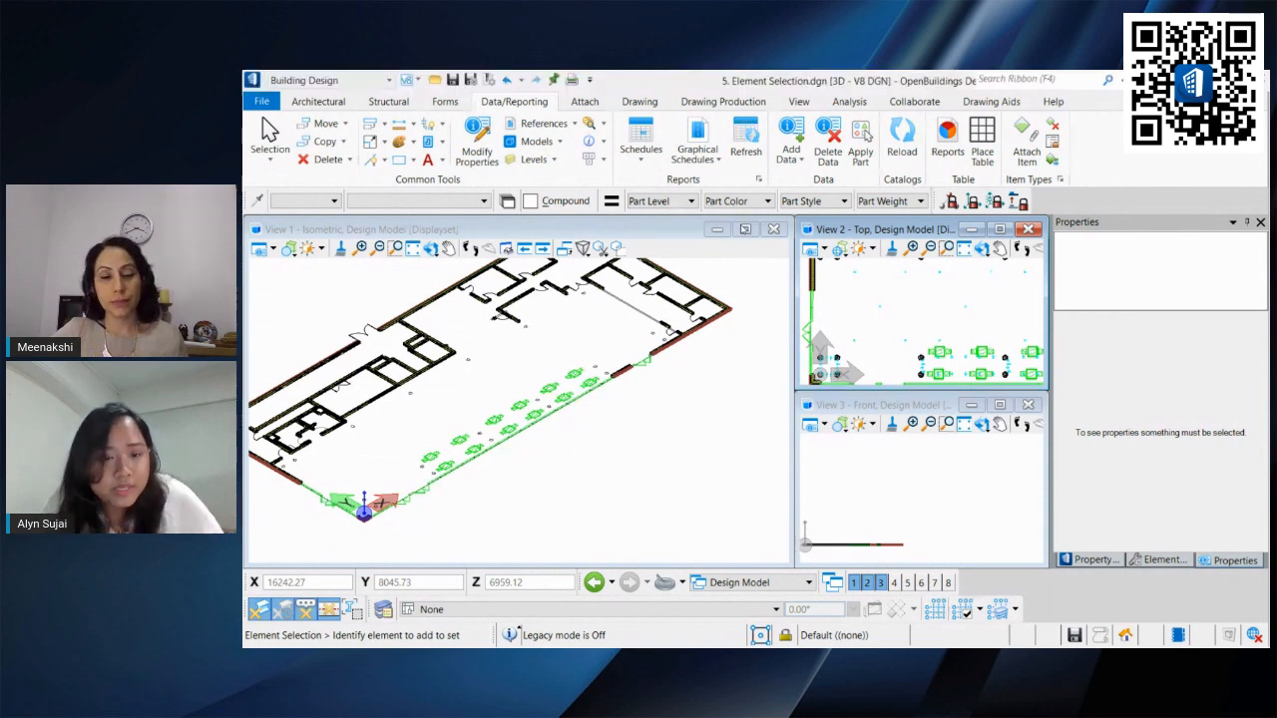
Step: Maximize View 1, switch it to a top view of the furniture layout, and select a chair cell to see its properties
left_click(744, 229)
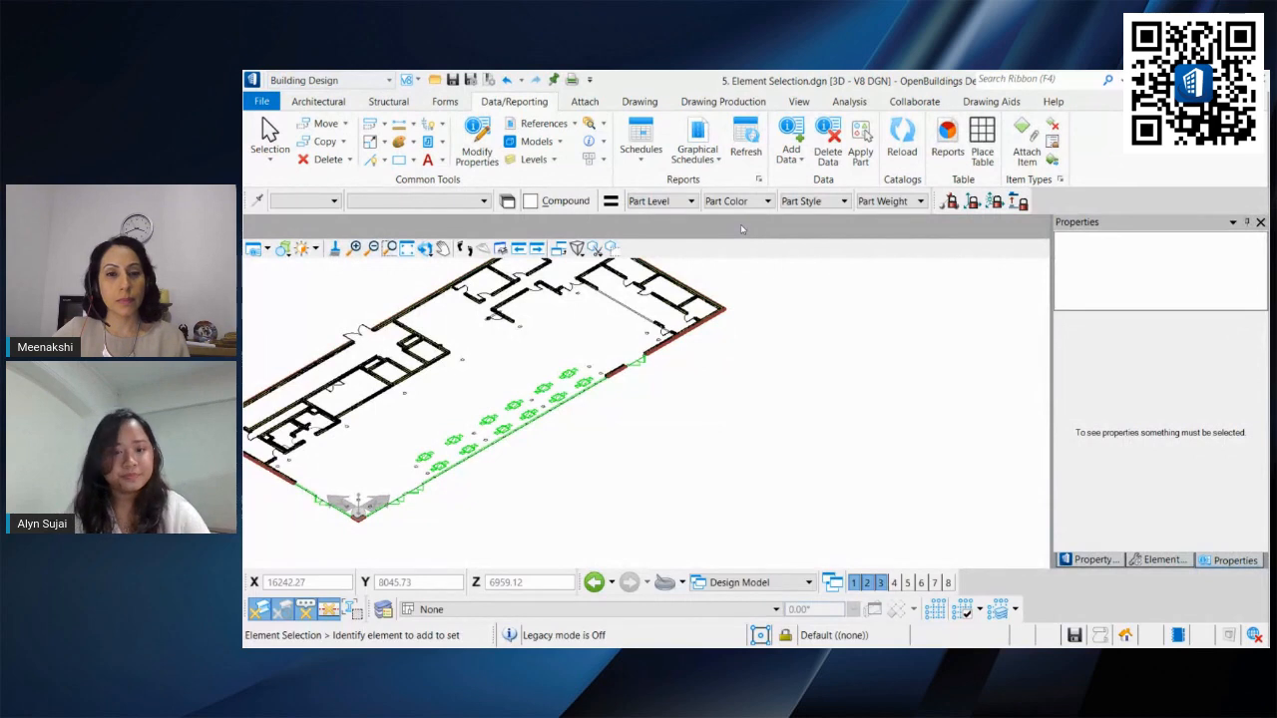
right_click(602, 431)
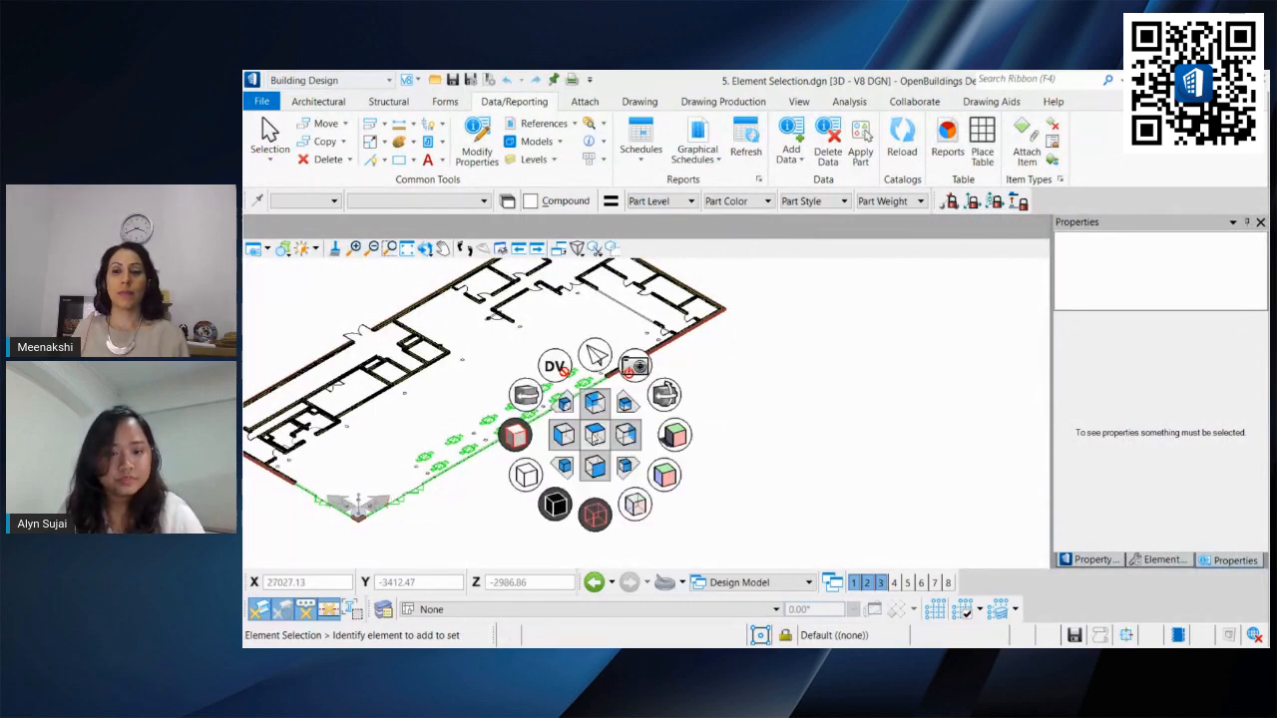
left_click(573, 406)
middle_click_drag(573, 406, 664, 425)
scroll(610, 393, "up", 3)
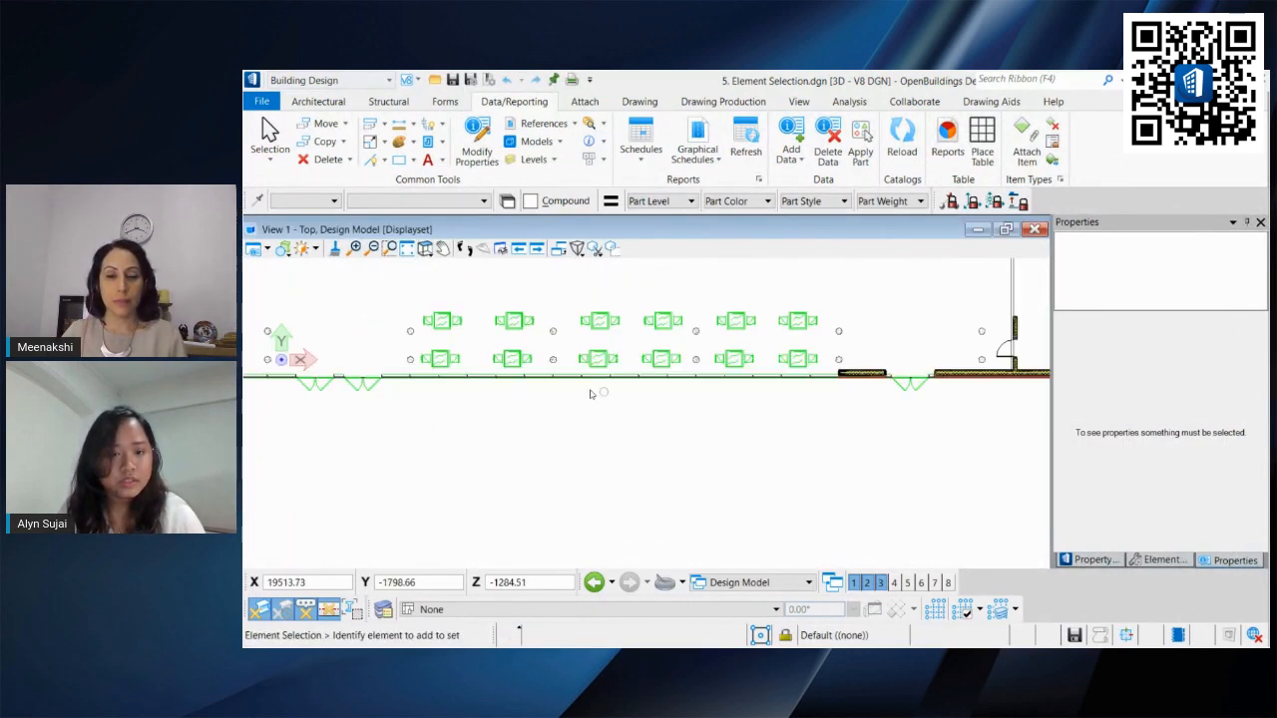
middle_click_drag(515, 366, 556, 401)
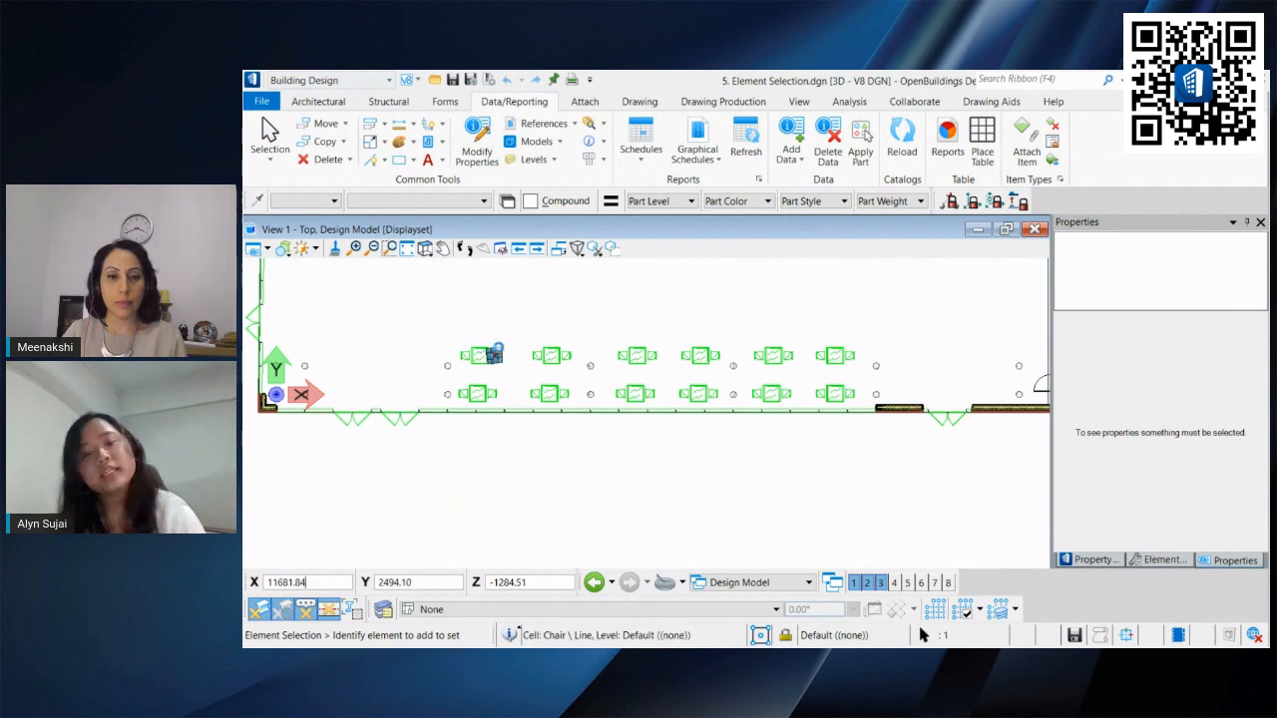
left_click(654, 340)
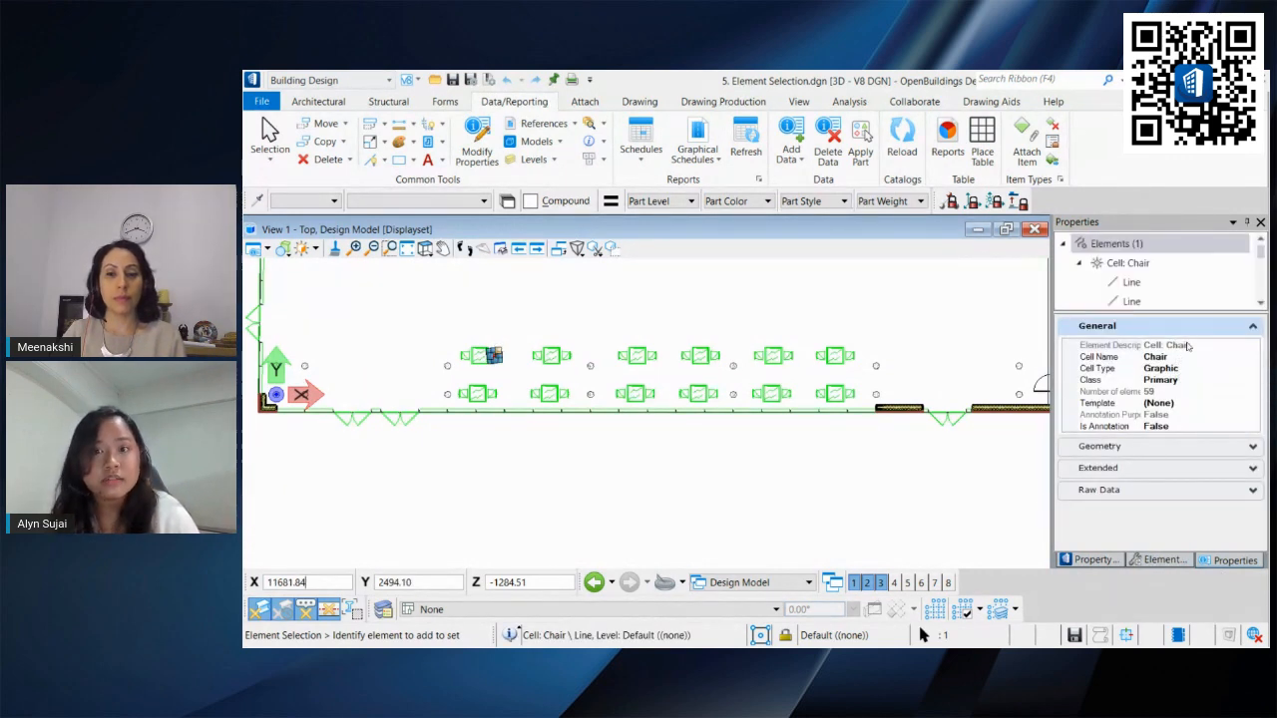
Step: Select a table cell and review its general, geometry, extended and raw data properties
scroll(465, 372, "up", 2)
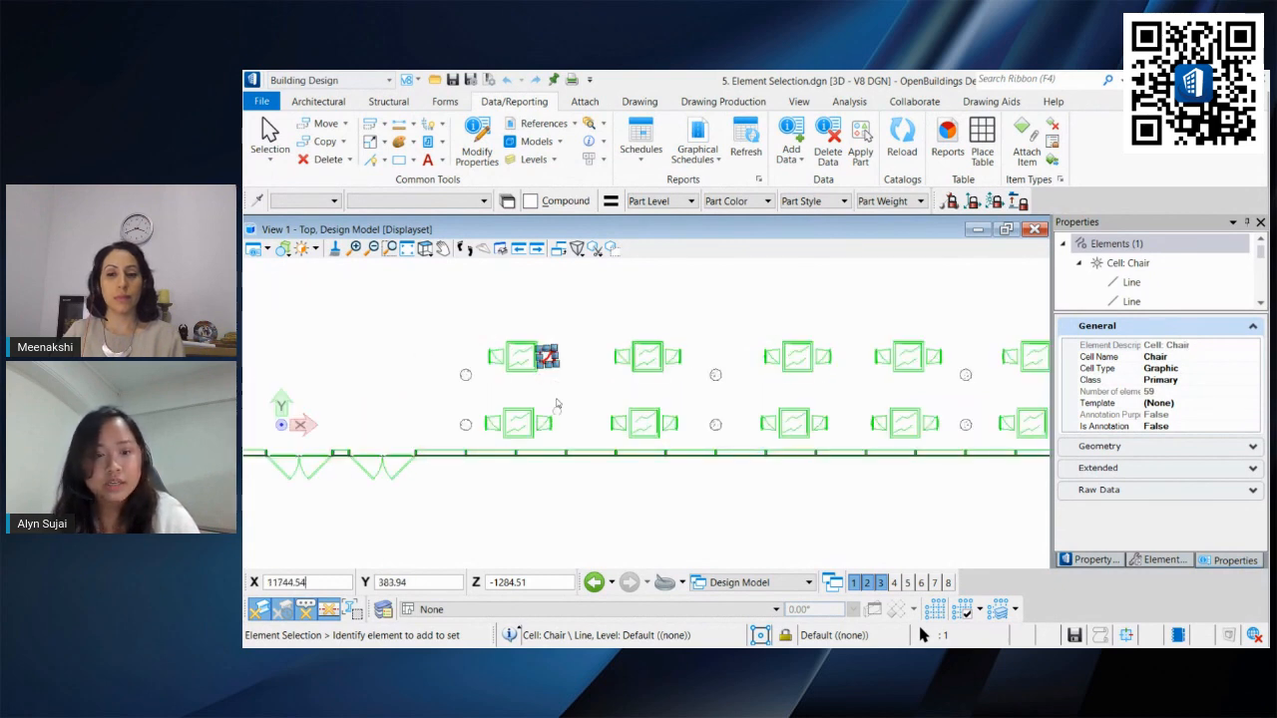
left_click(520, 370)
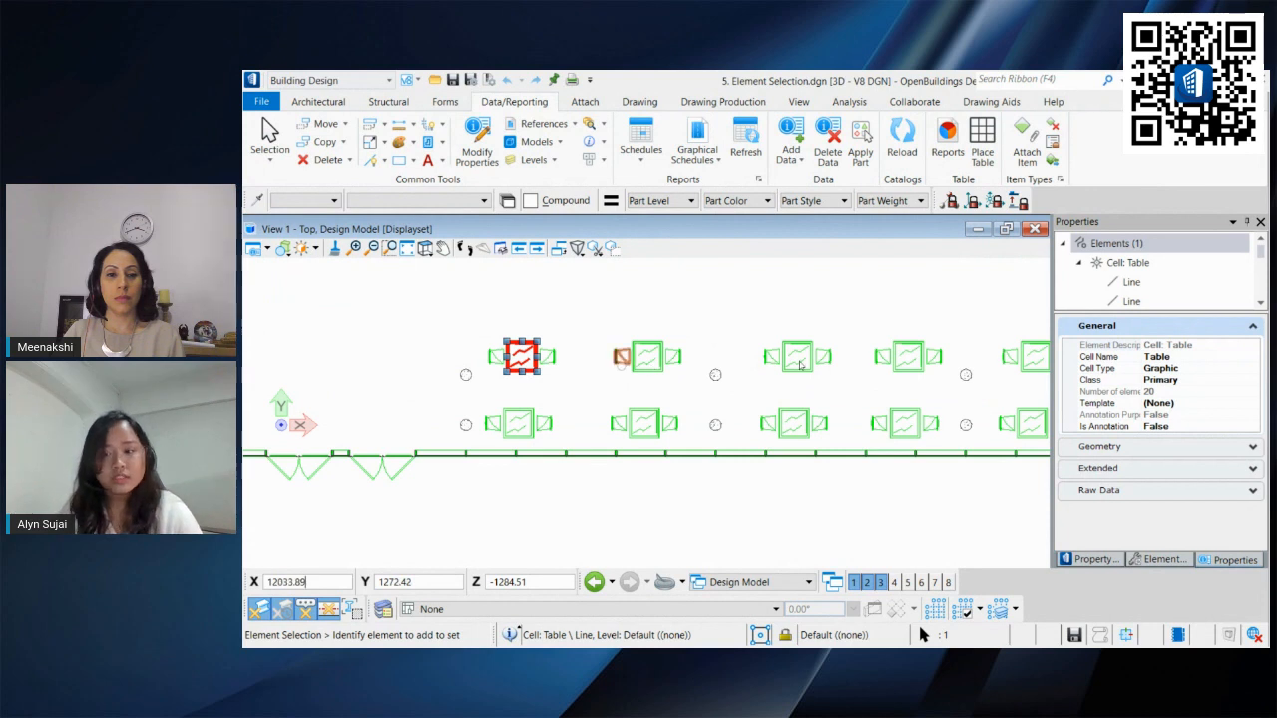
left_click(1150, 489)
left_click(1157, 468)
left_click(1162, 446)
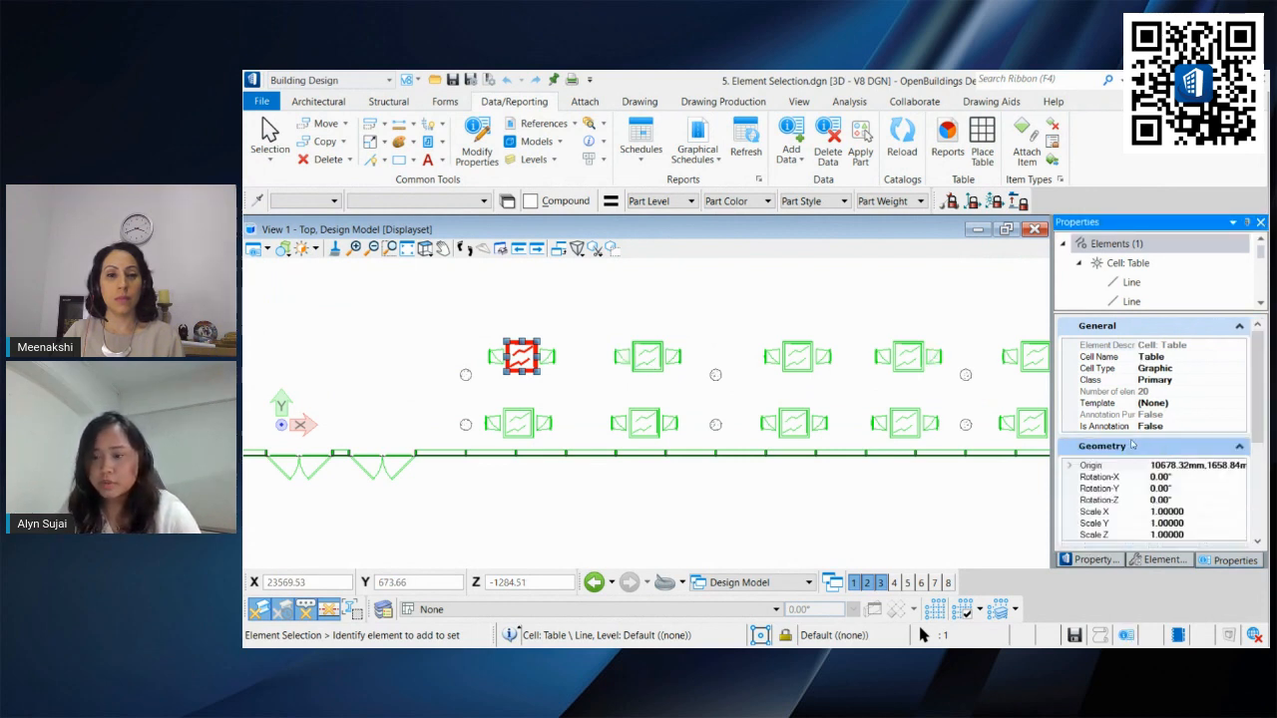
scroll(1150, 411, "down", 5)
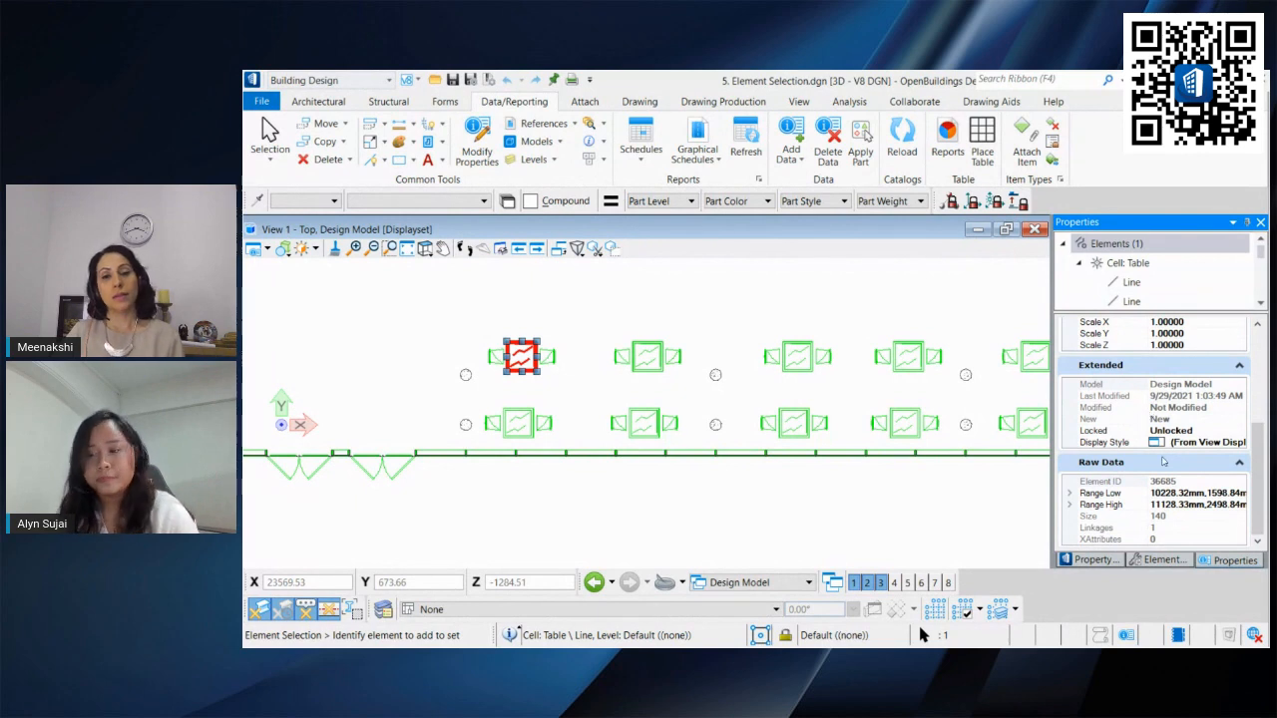
scroll(1162, 461, "up", 5)
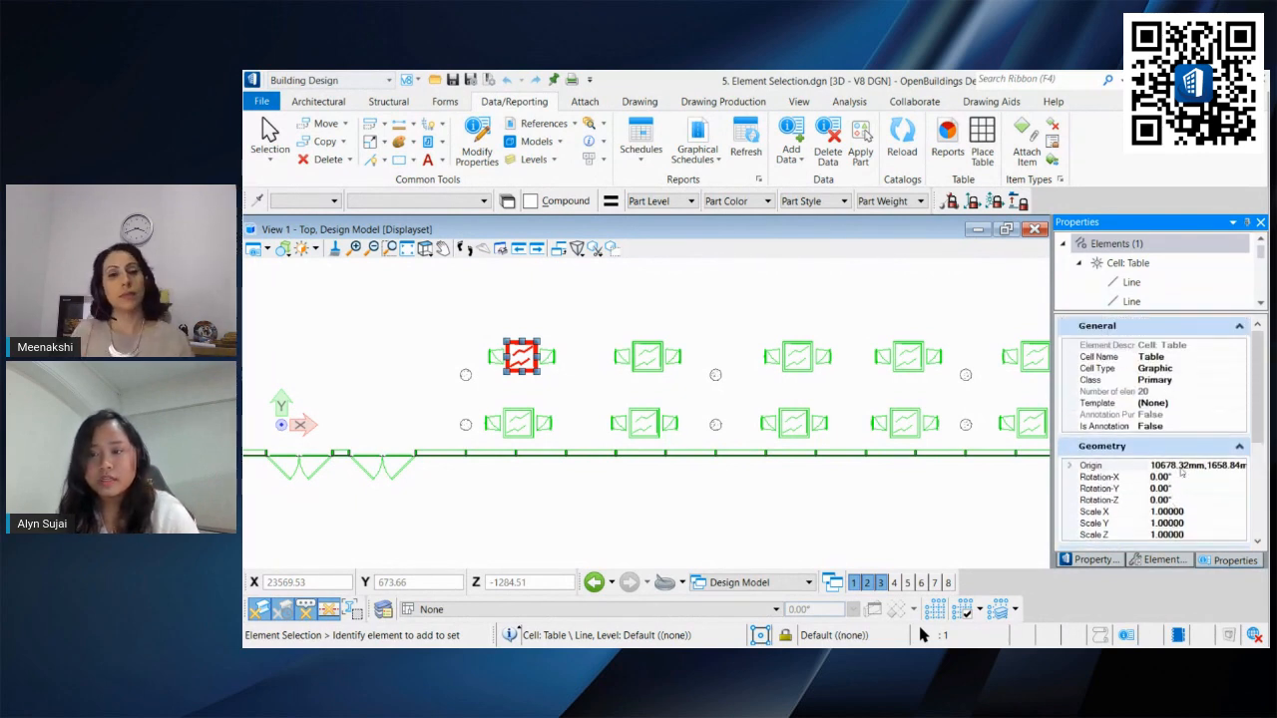
Step: Start Add Instance Data and set the catalog type to Furniture
left_click(578, 359)
scroll(504, 353, "up", 2)
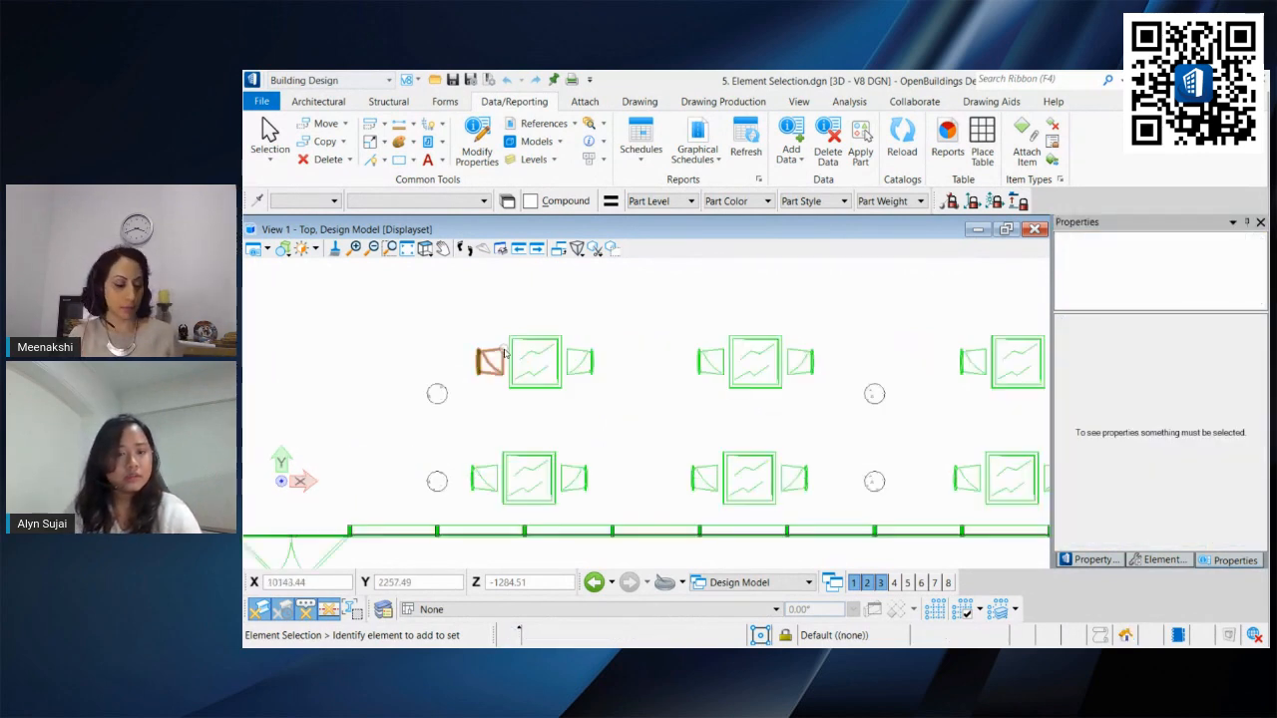
scroll(505, 353, "up", 2)
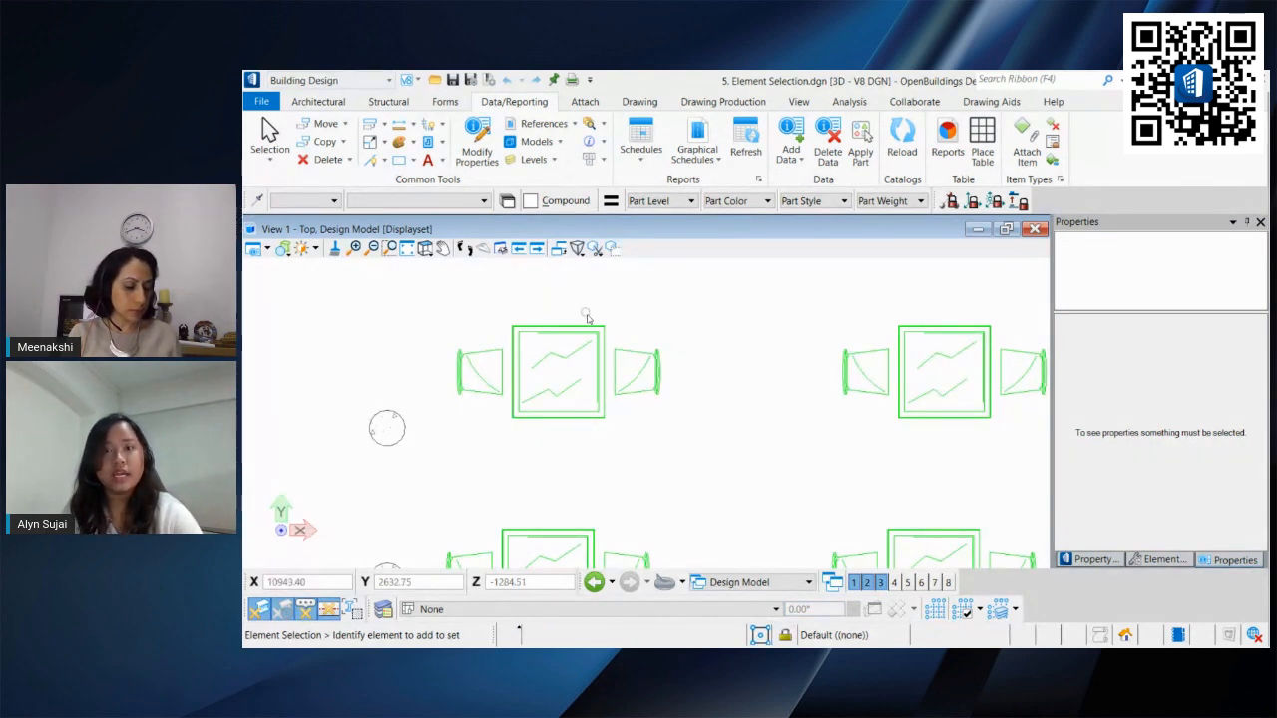
left_click(1223, 560)
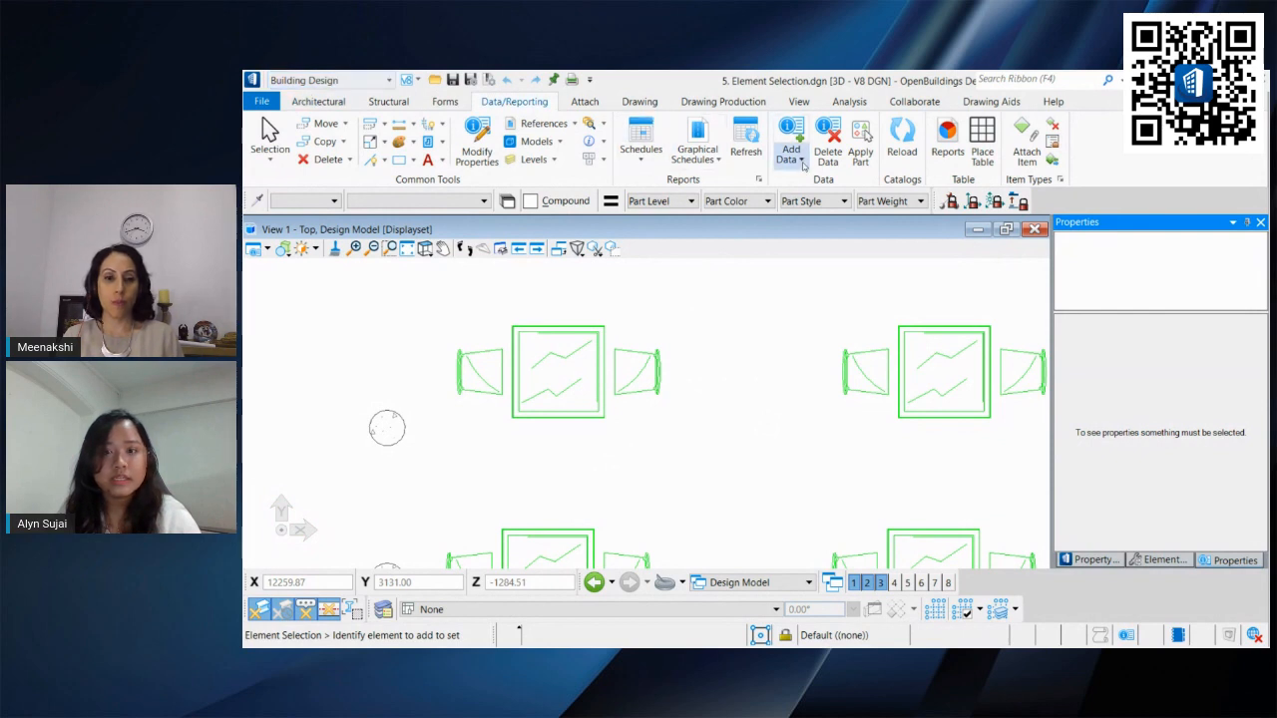
left_click(798, 133)
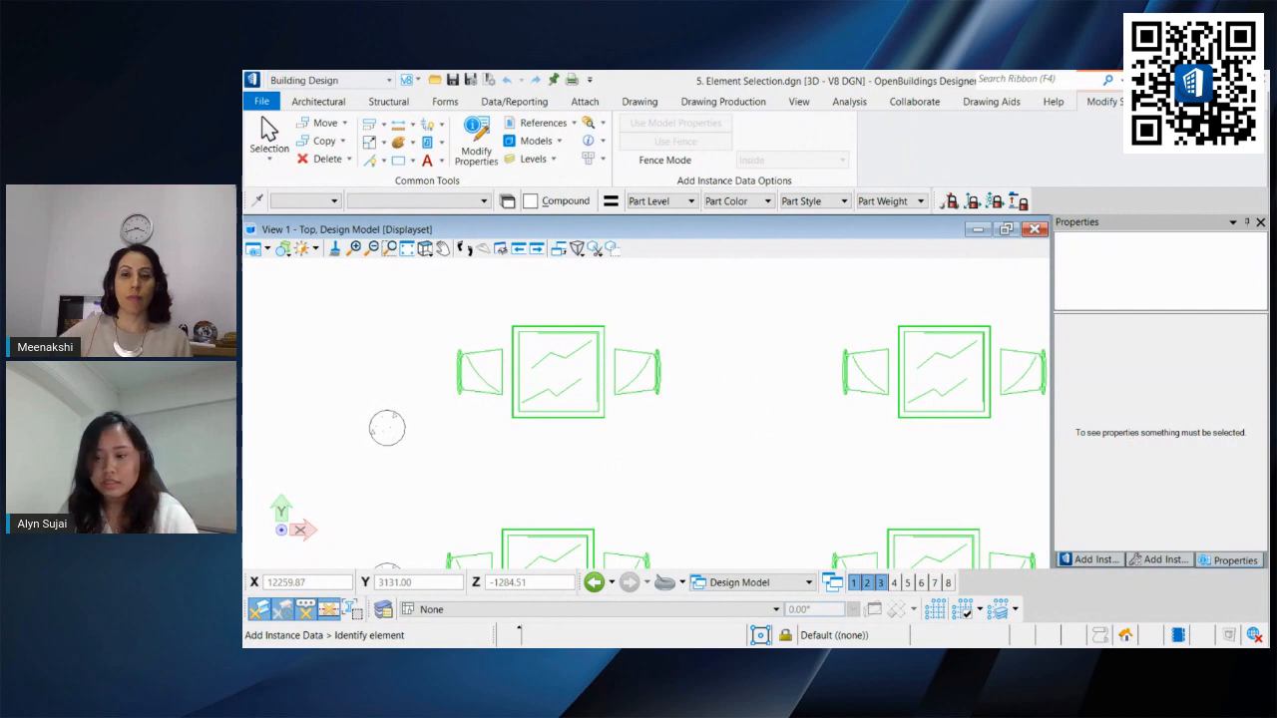
left_click(1097, 560)
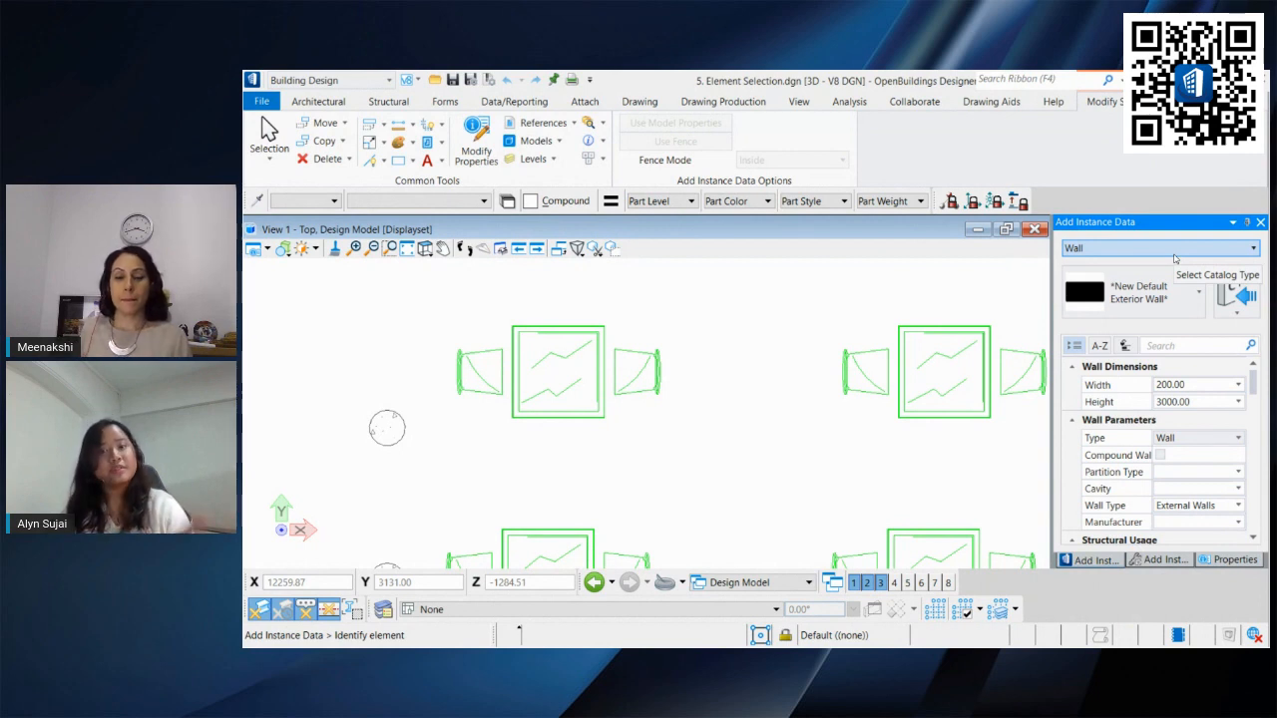
left_click(1174, 259)
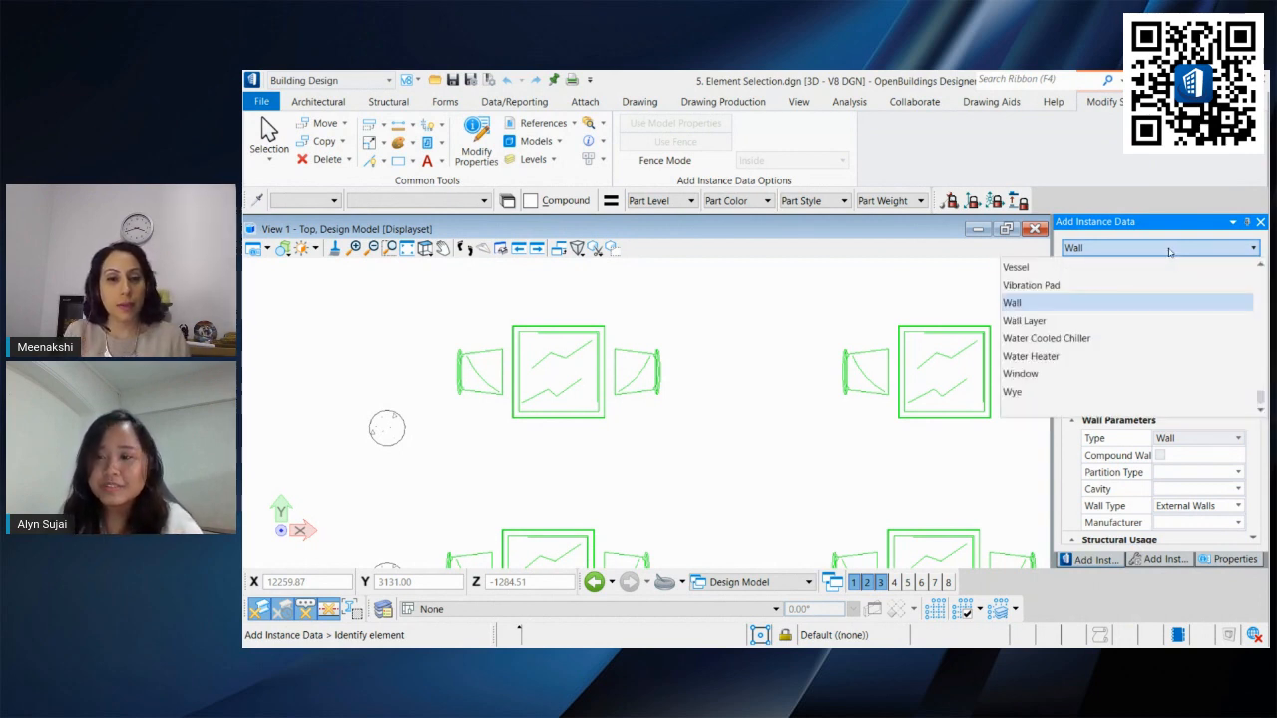
scroll(1048, 374, "up", 4)
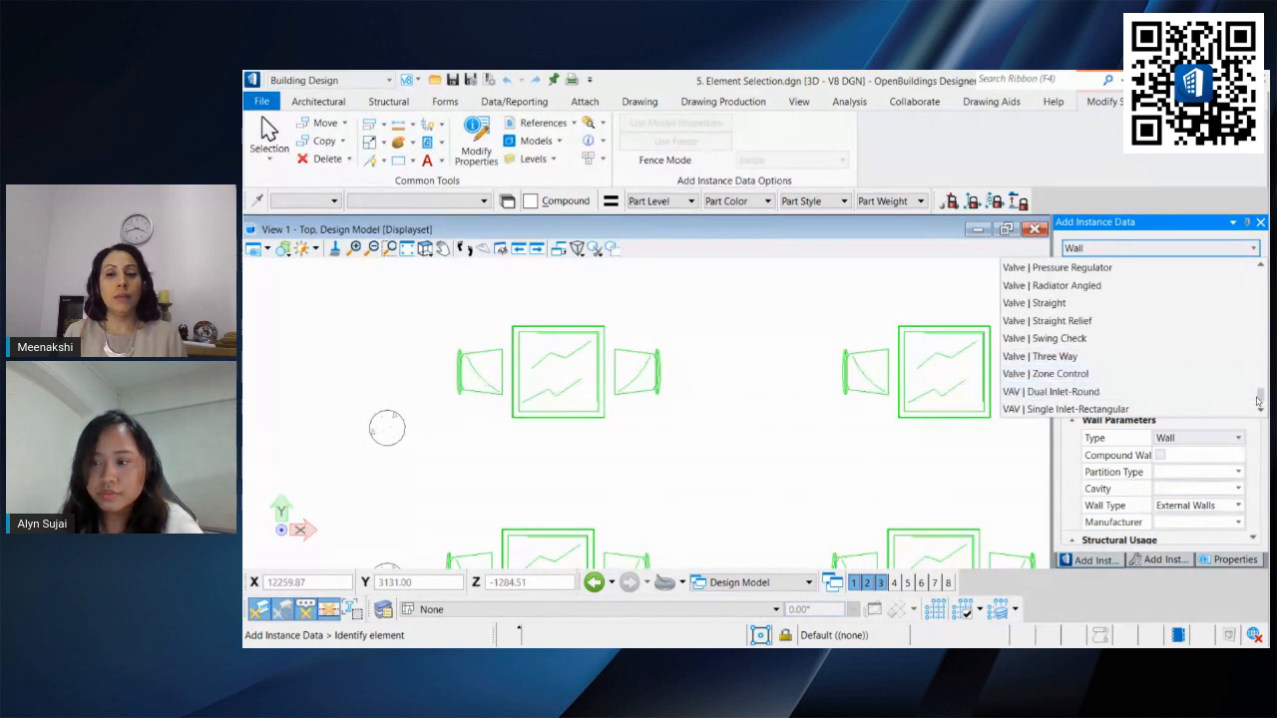
left_click_drag(1261, 395, 1262, 355)
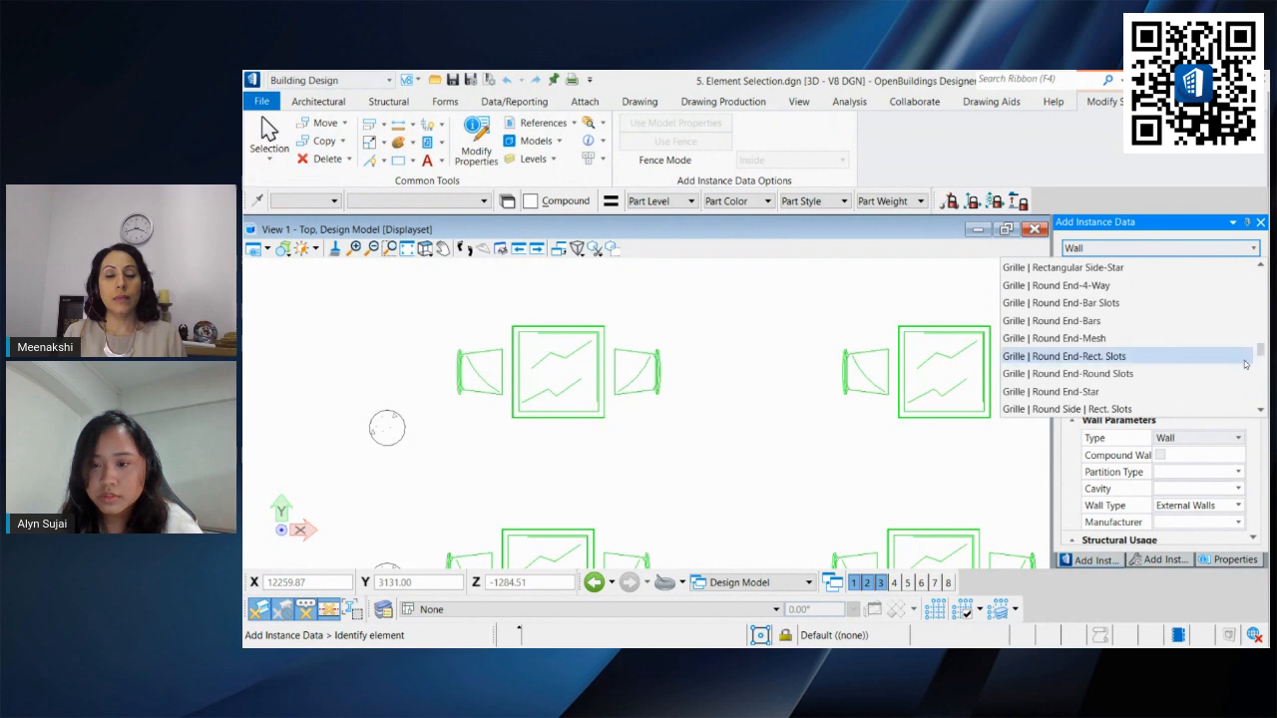
scroll(1244, 361, "up", 2)
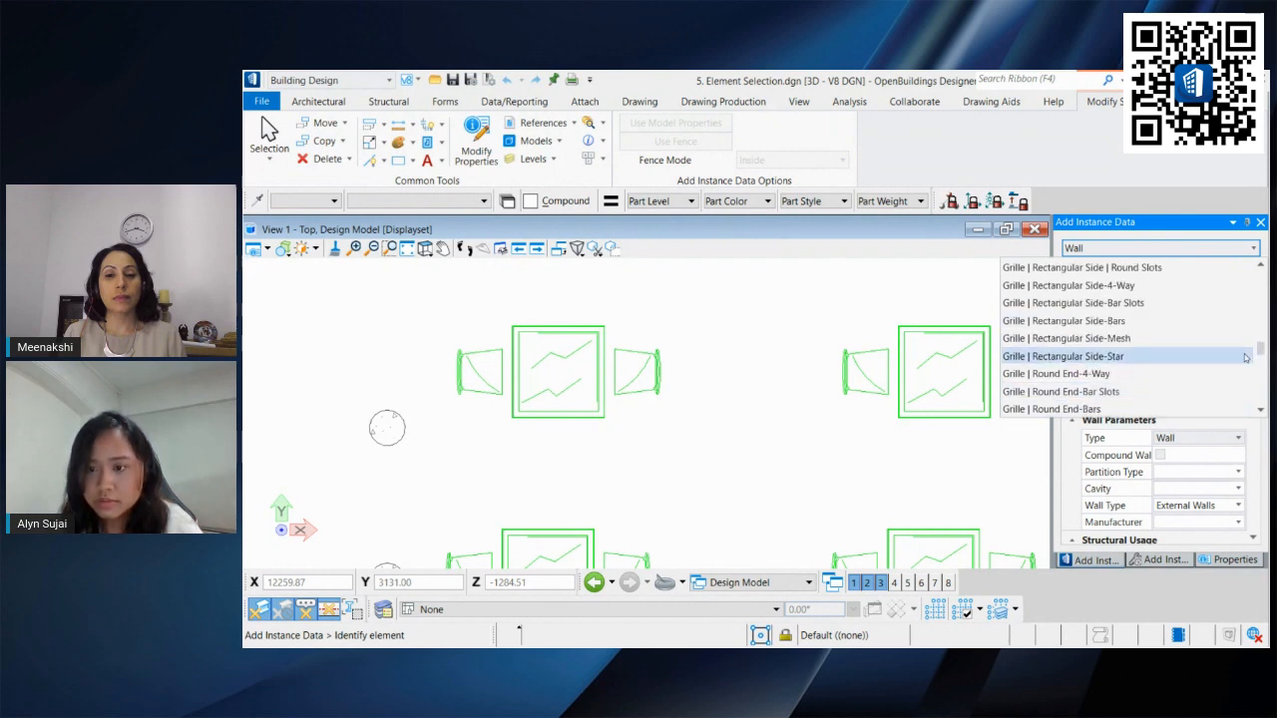
scroll(1244, 357, "up", 3)
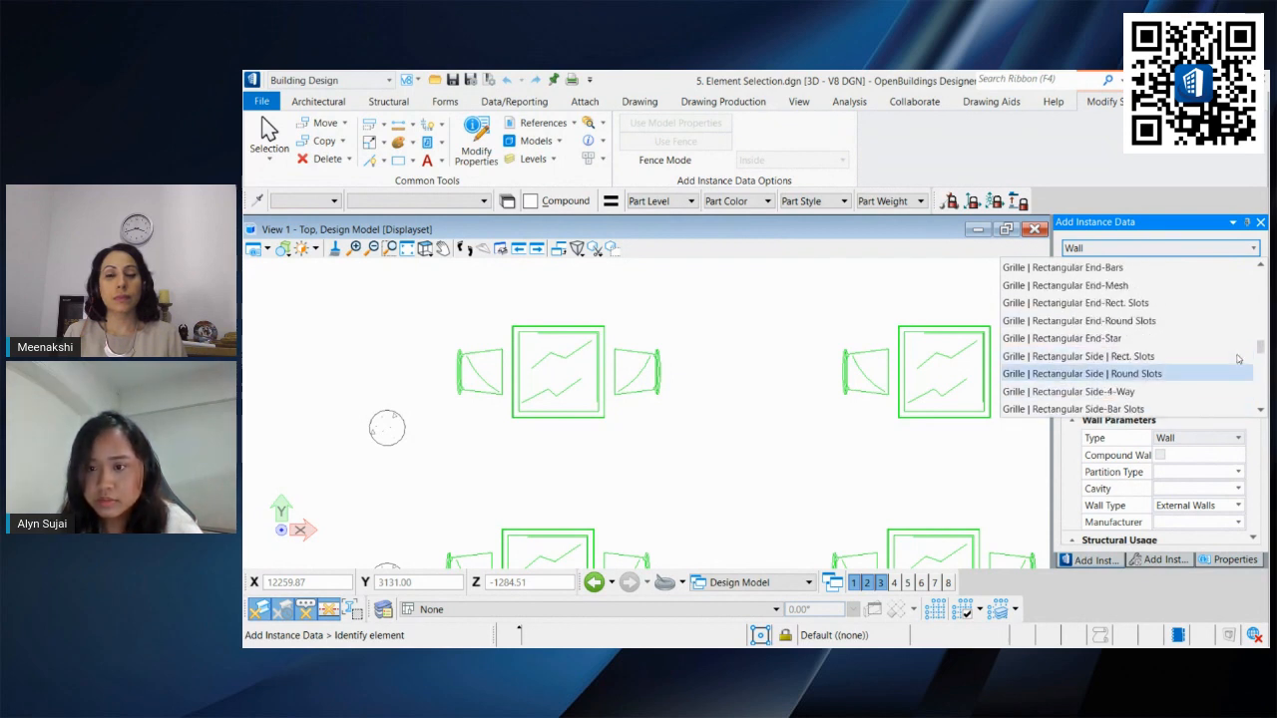
left_click(1224, 320)
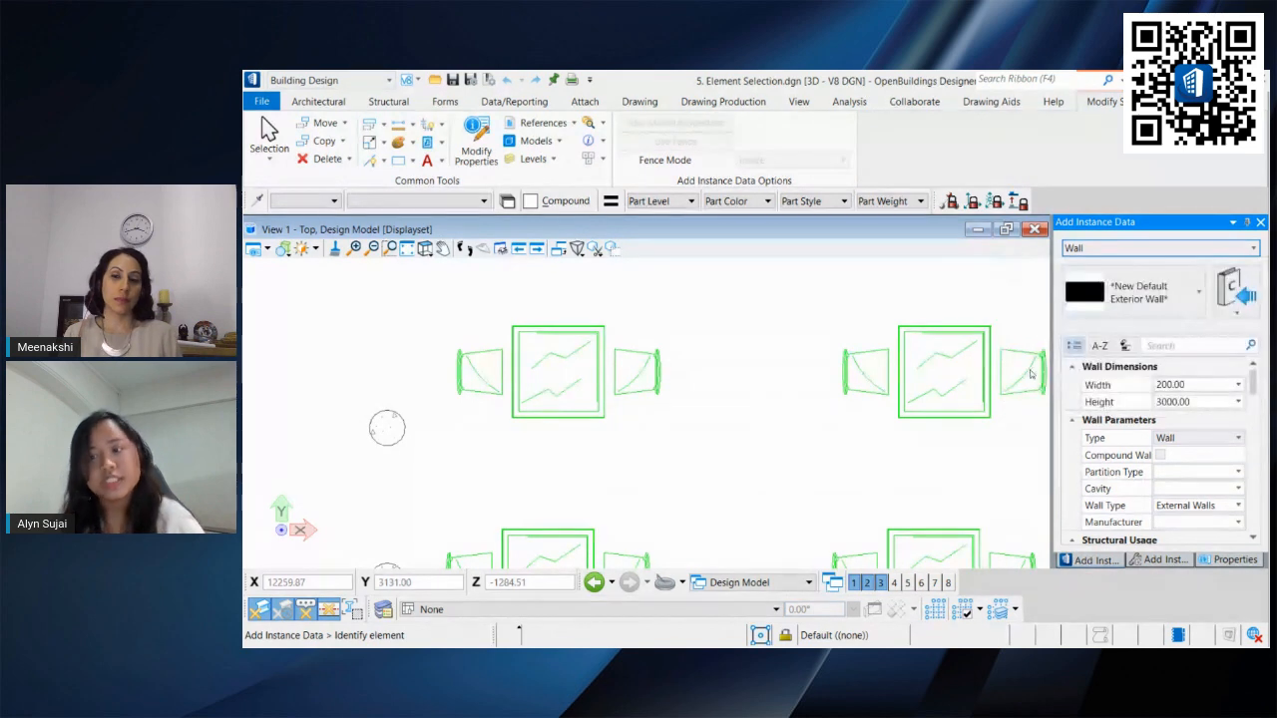
Step: Choose the Chair | Club Upholstered-1513 furniture instance and apply it to a chair cell
left_click(1164, 292)
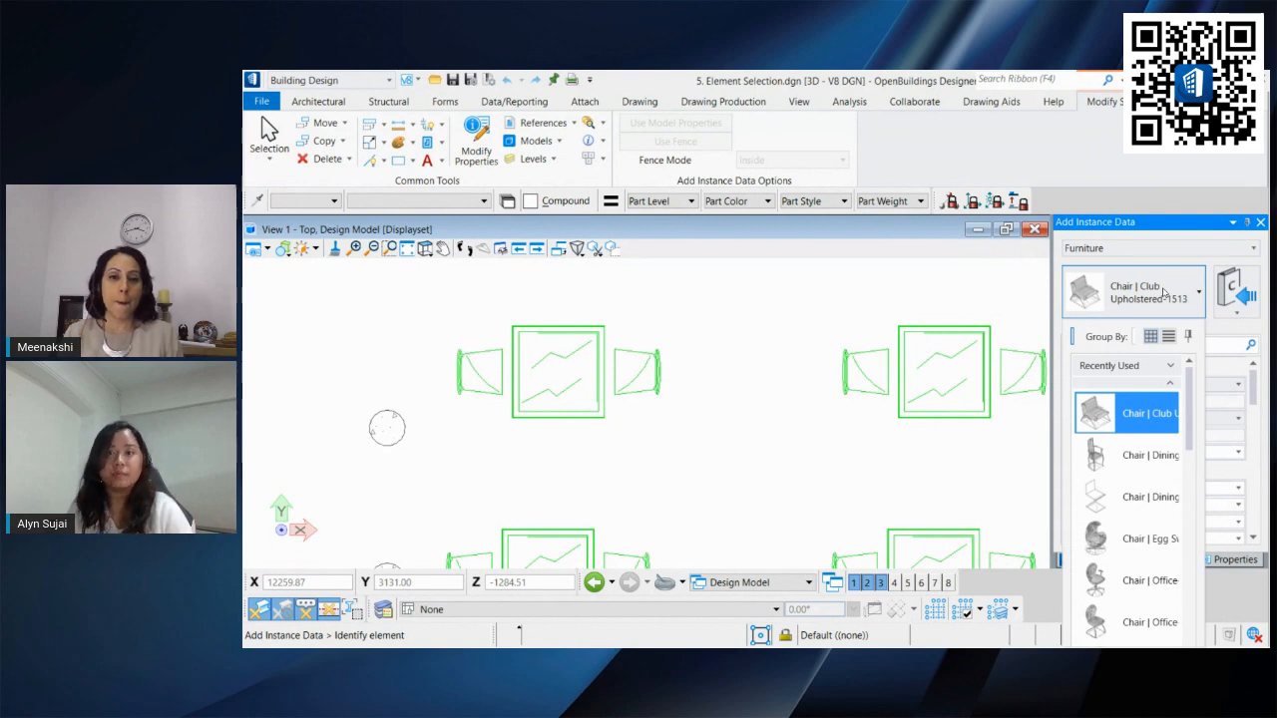
left_click(1145, 402)
left_click(1137, 299)
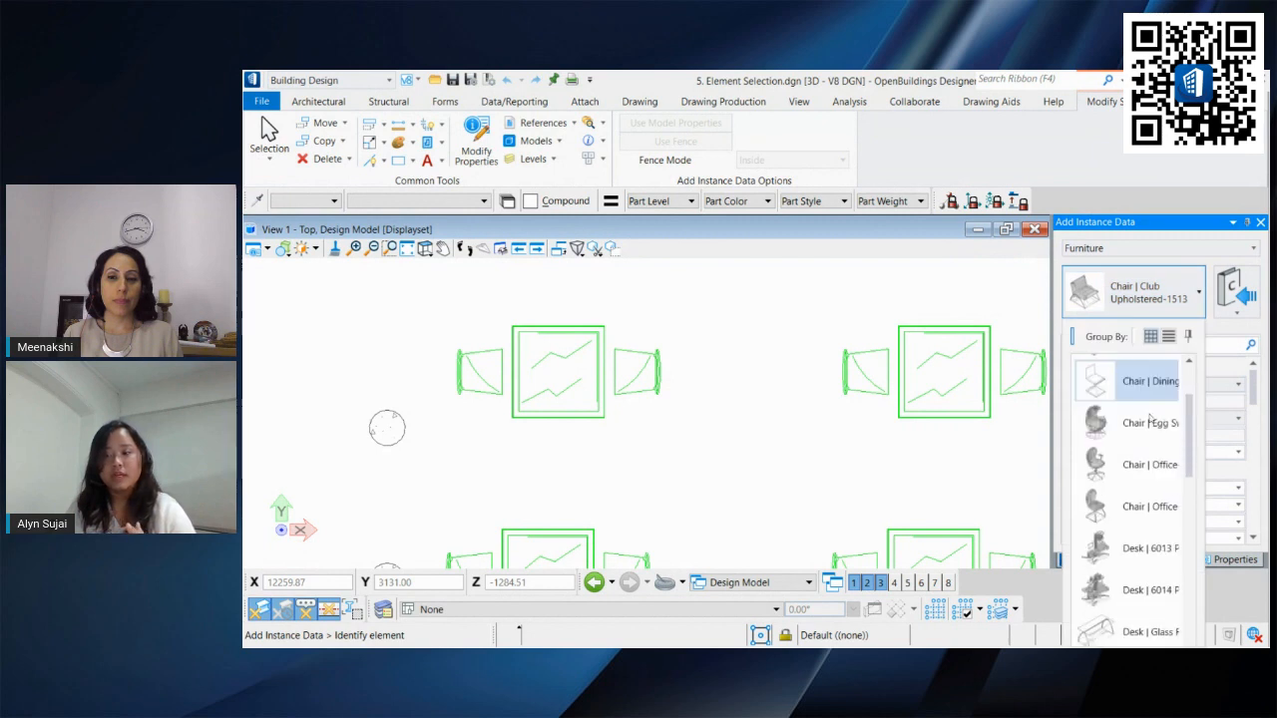
scroll(1158, 429, "down", 3)
left_click_drag(1189, 442, 1186, 486)
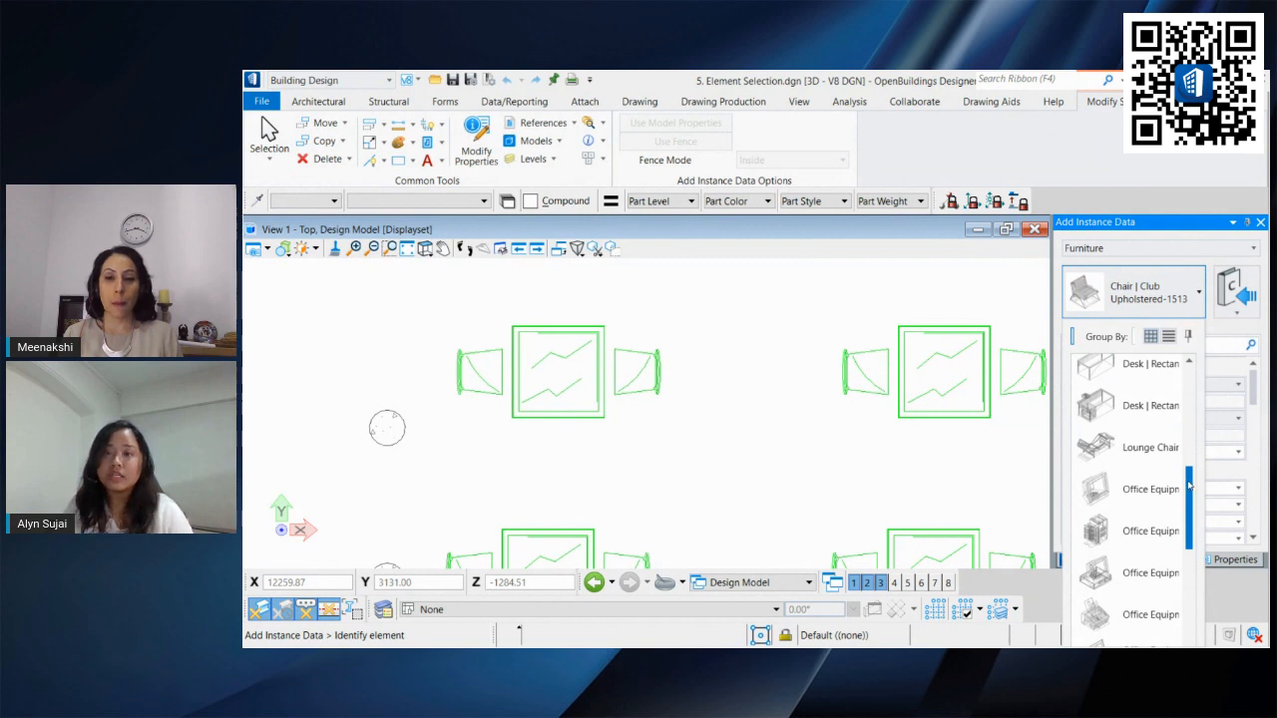
left_click_drag(1189, 485, 1181, 555)
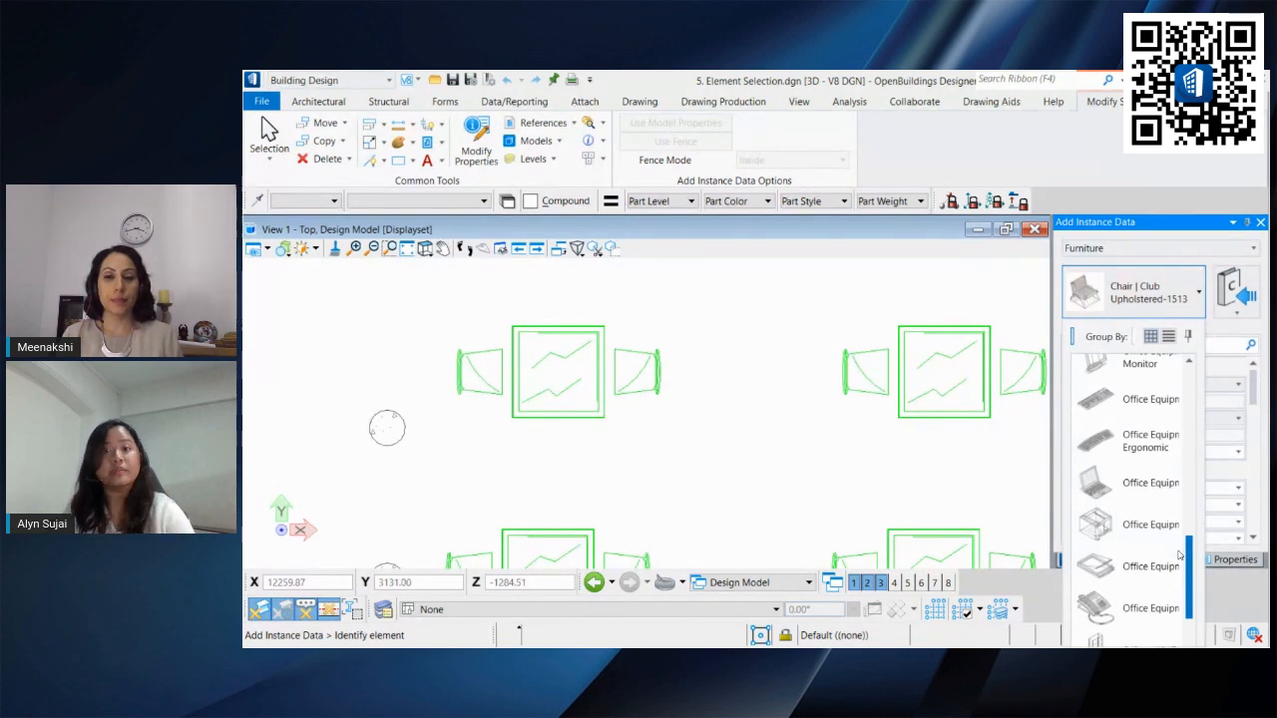
scroll(1181, 491, "up", 7)
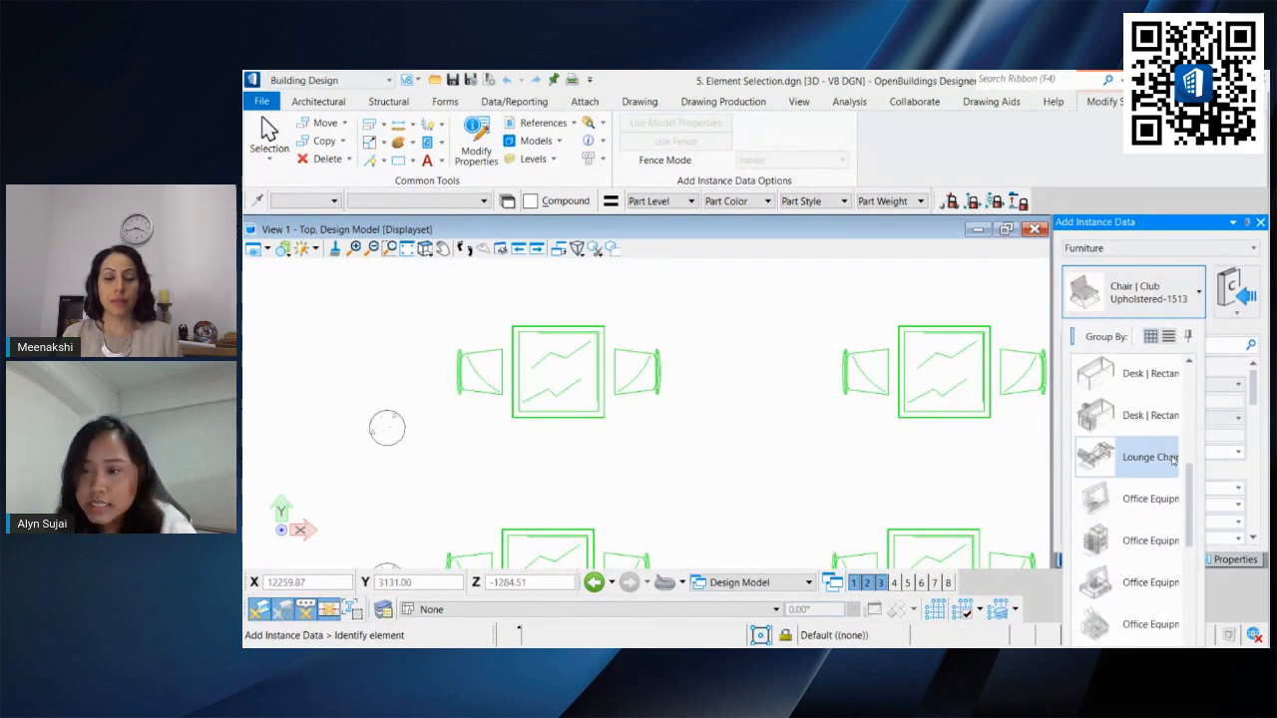
left_click(1135, 307)
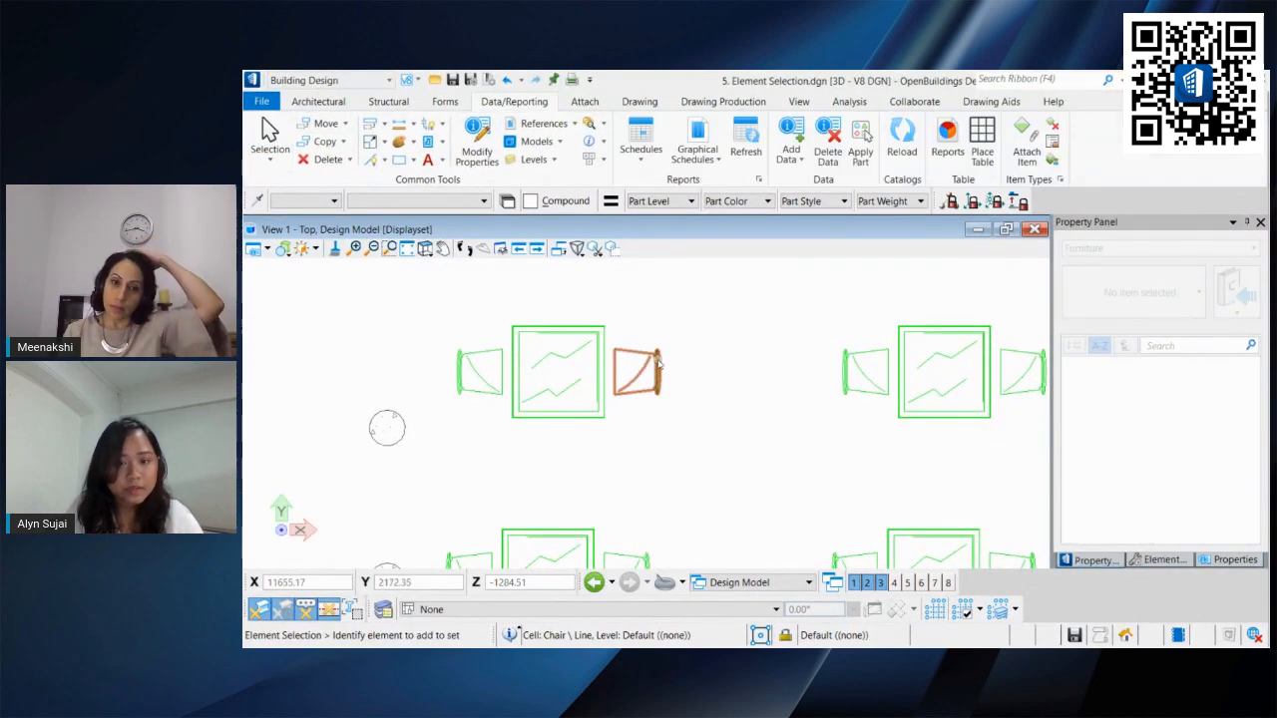
Step: Select the chair and review its parametric, furniture and classification properties
left_click(658, 366)
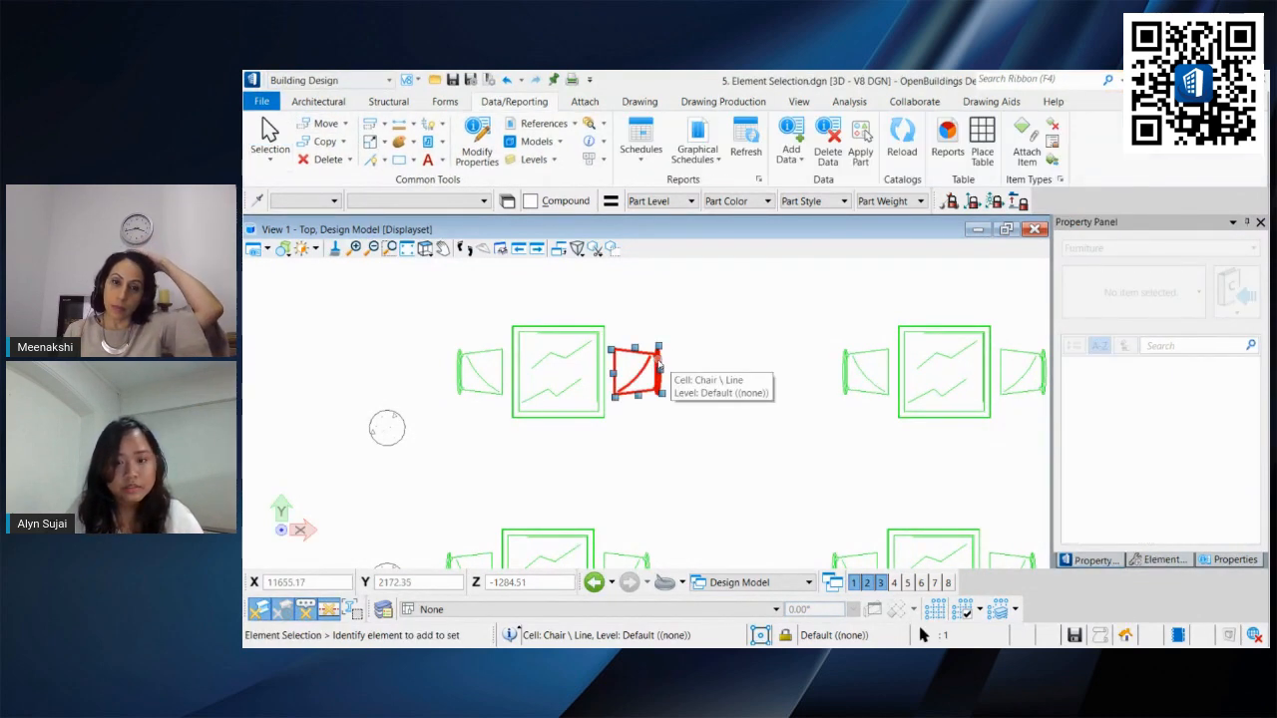
left_click(1238, 560)
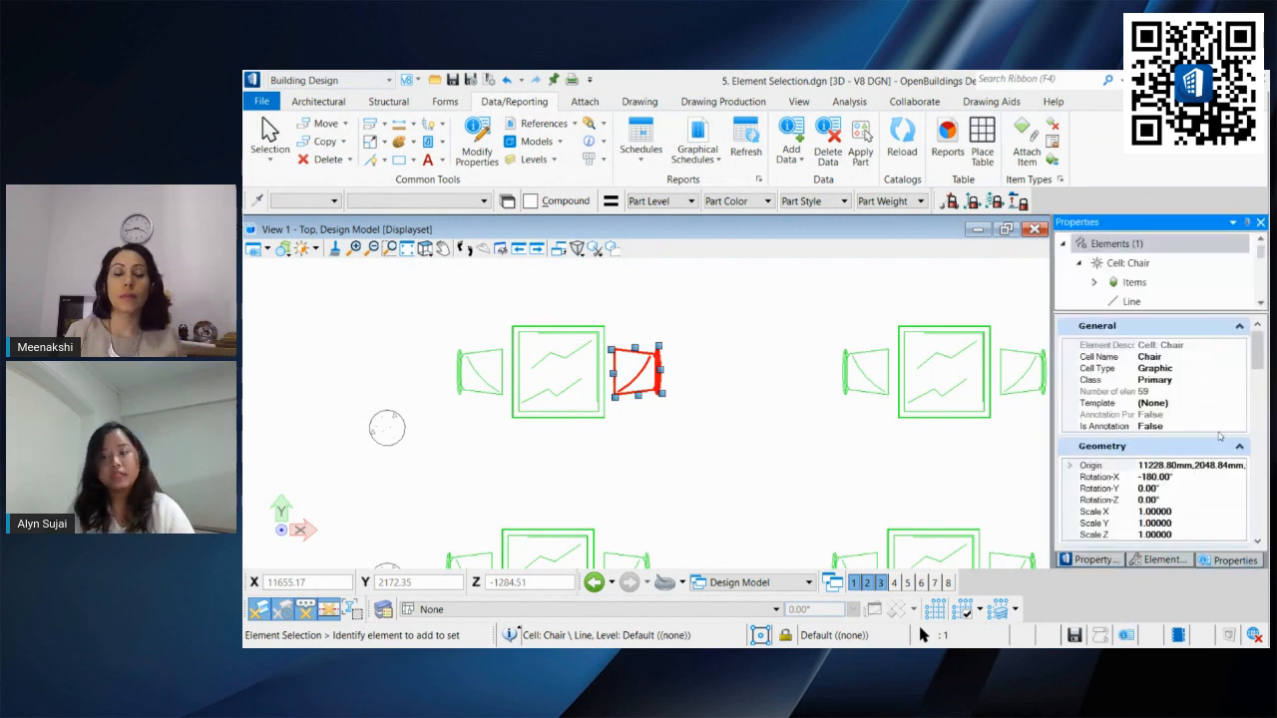
scroll(1221, 433, "down", 6)
scroll(1221, 433, "down", 6)
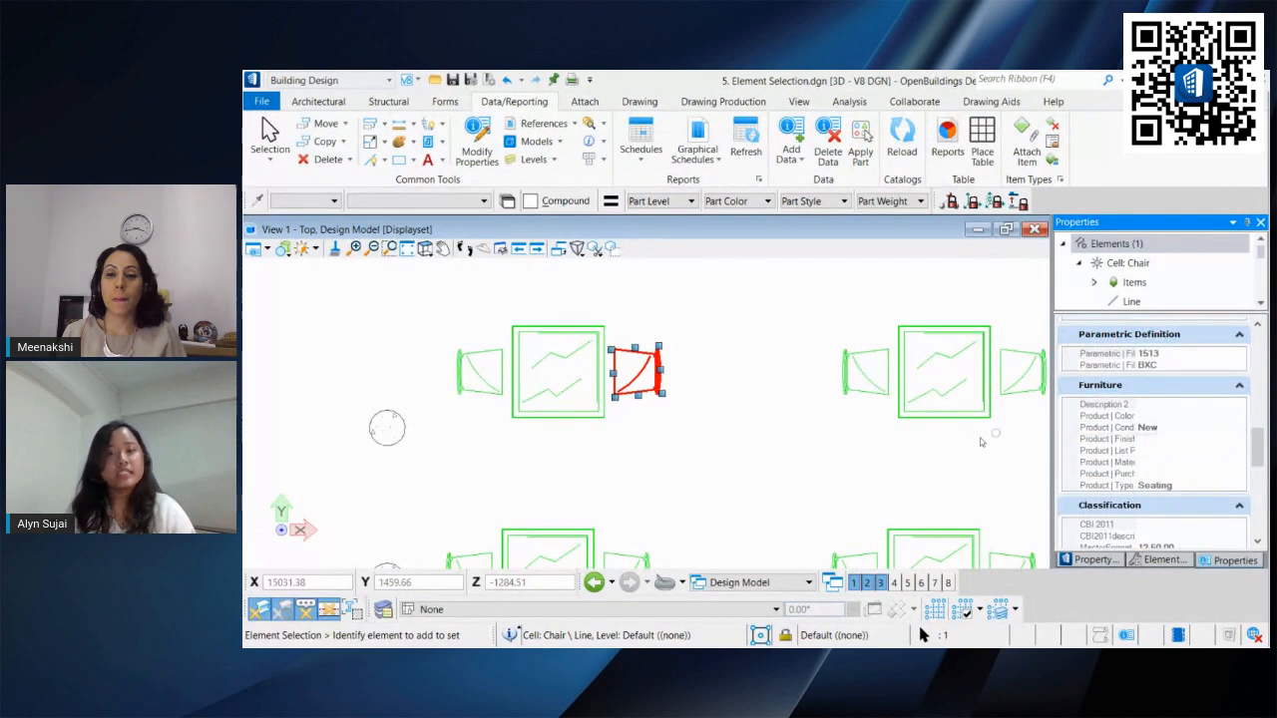
scroll(1237, 444, "down", 5)
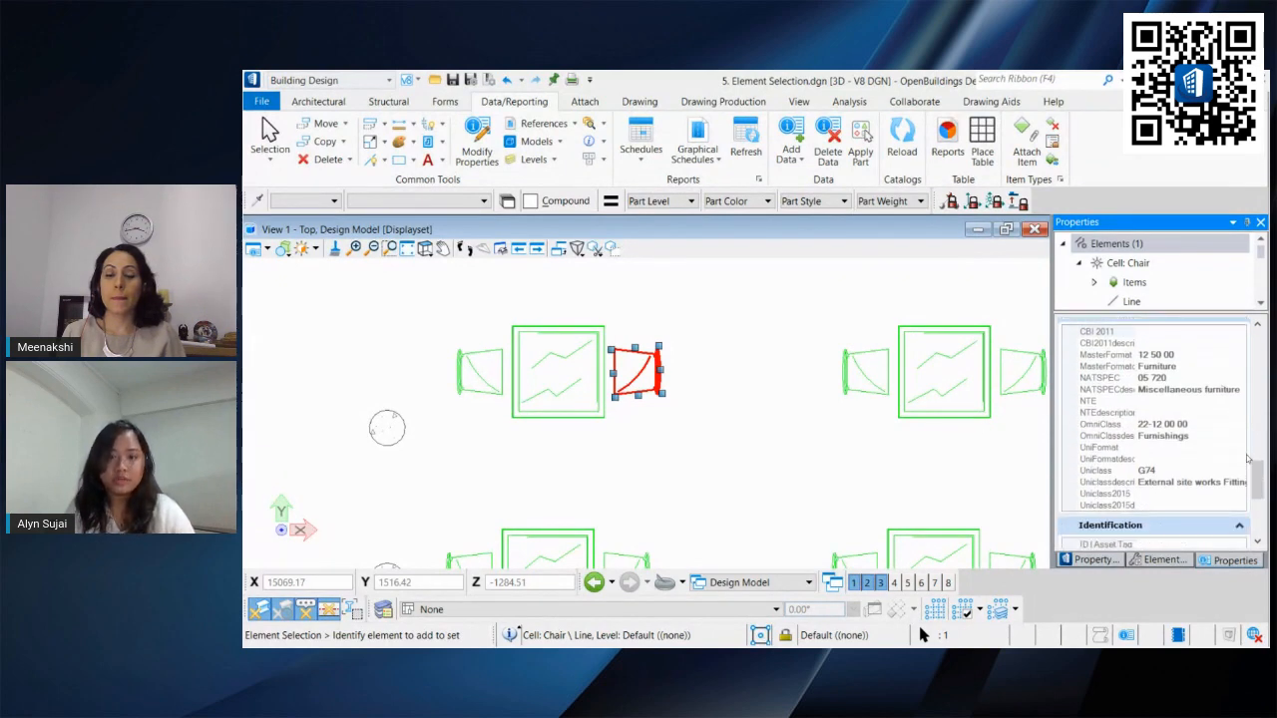
Step: Open Schedules and list the items under the Furniture catalog type
left_click(681, 469)
left_click(640, 140)
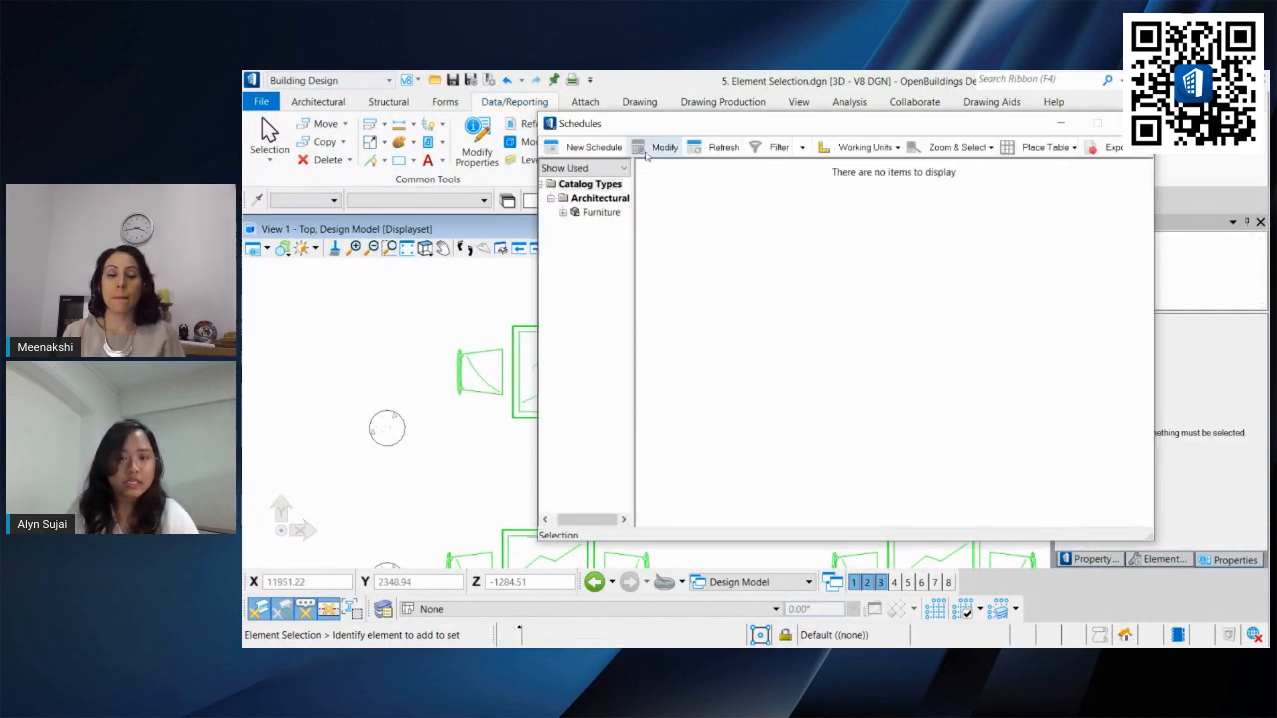
left_click(598, 212)
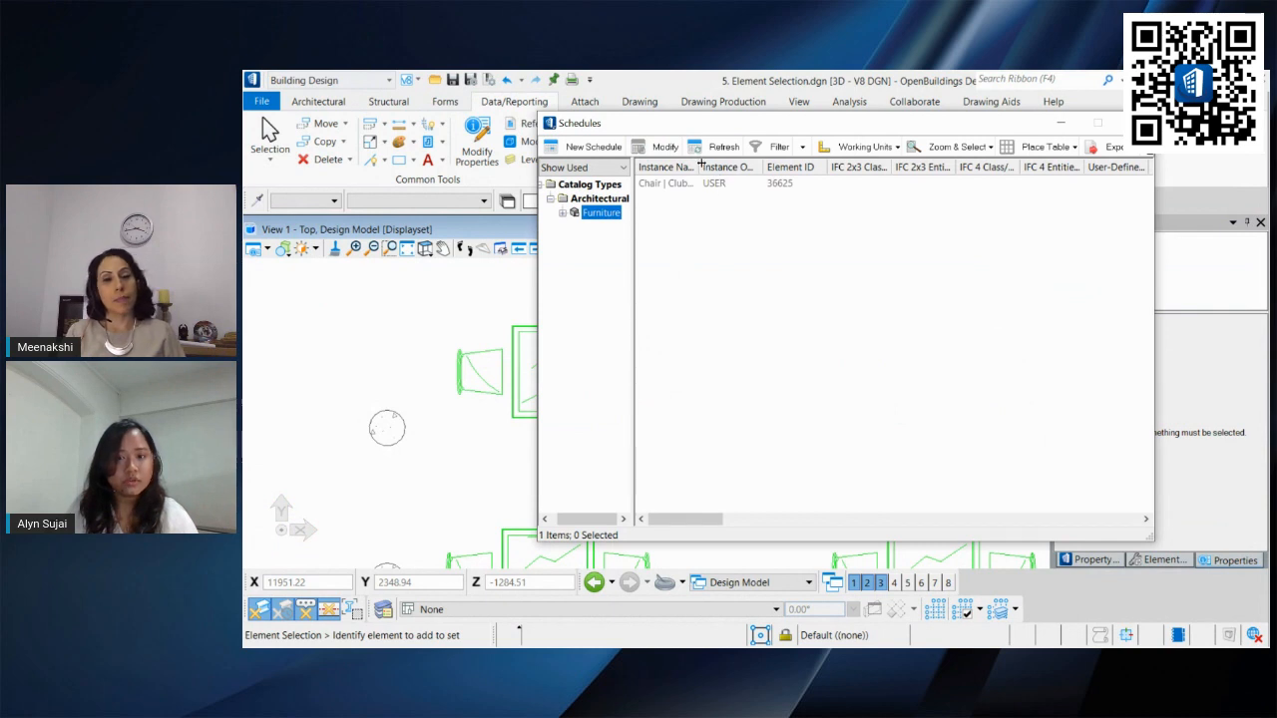
Step: Widen the Instance Name column to read the chair's instance name, then close Schedules
left_click_drag(701, 165, 786, 164)
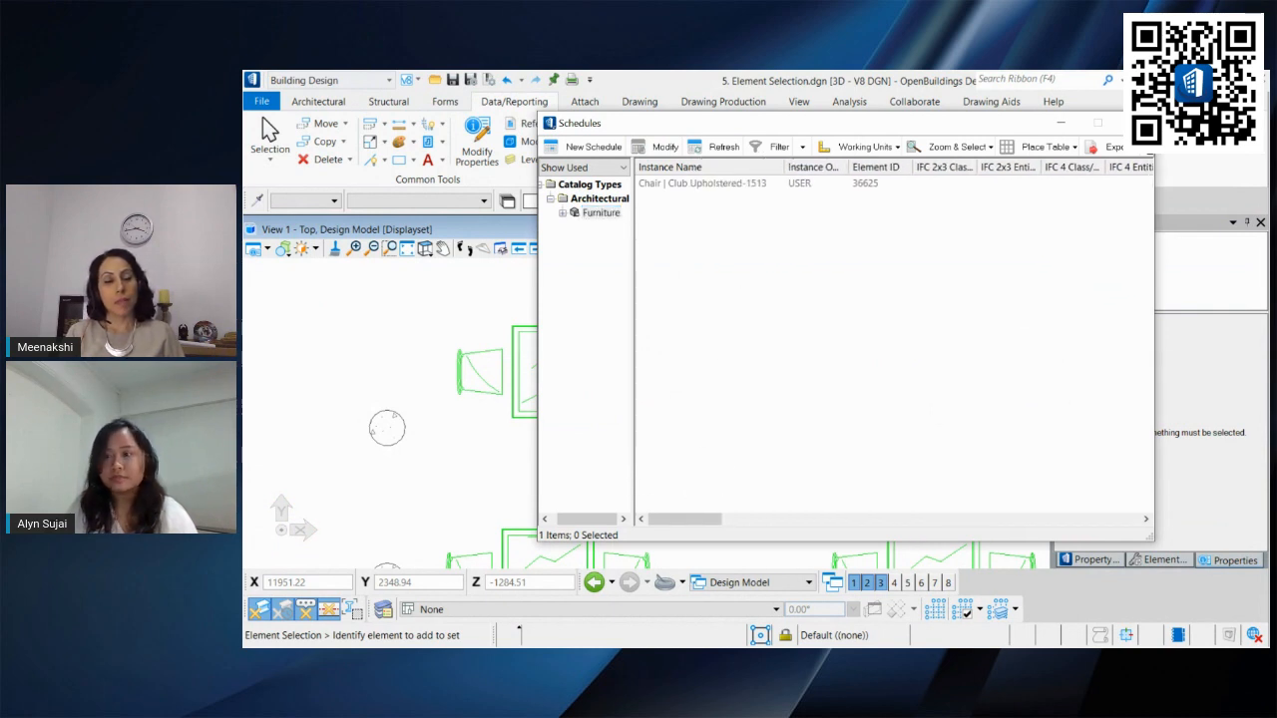
left_click(1136, 123)
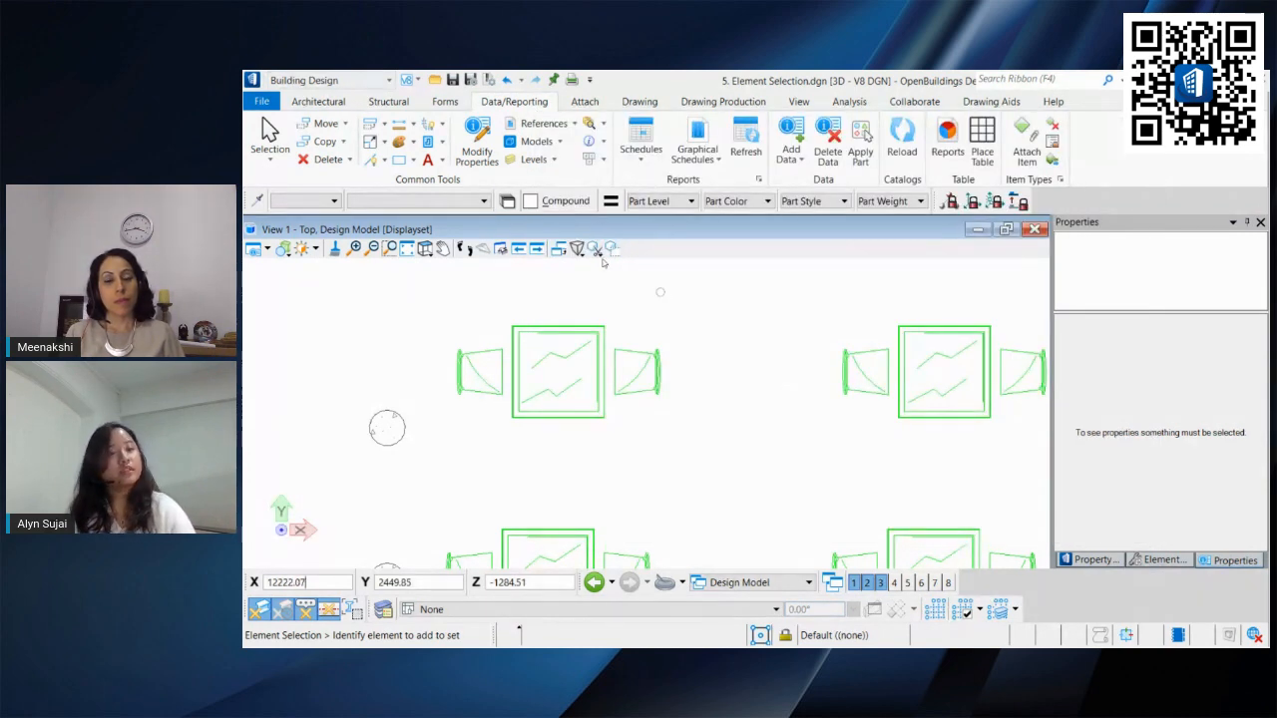
Step: Use Select By Attributes to select every cell named Chair in the master file
scroll(678, 415, "down", 3)
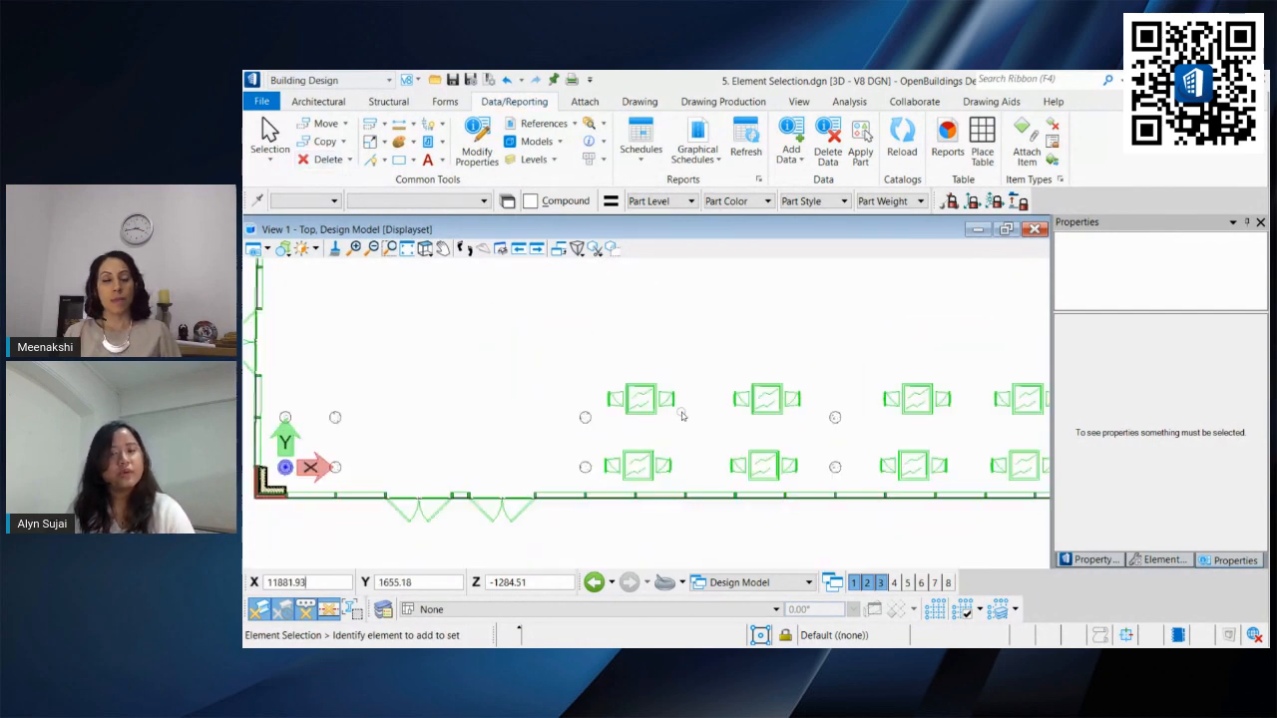
middle_click_drag(654, 417, 496, 395)
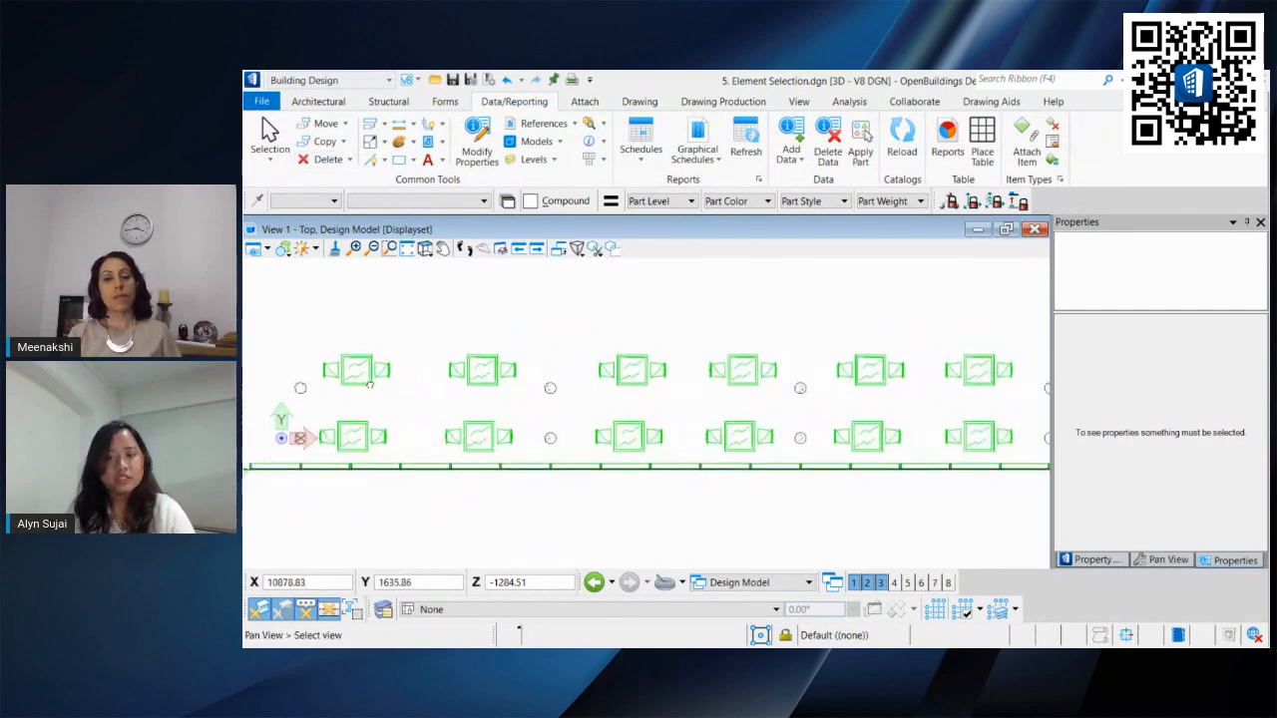
mouse_move(643, 388)
middle_mouse_down()
mouse_move(484, 393)
mouse_move(664, 398)
mouse_move(646, 392)
middle_mouse_up()
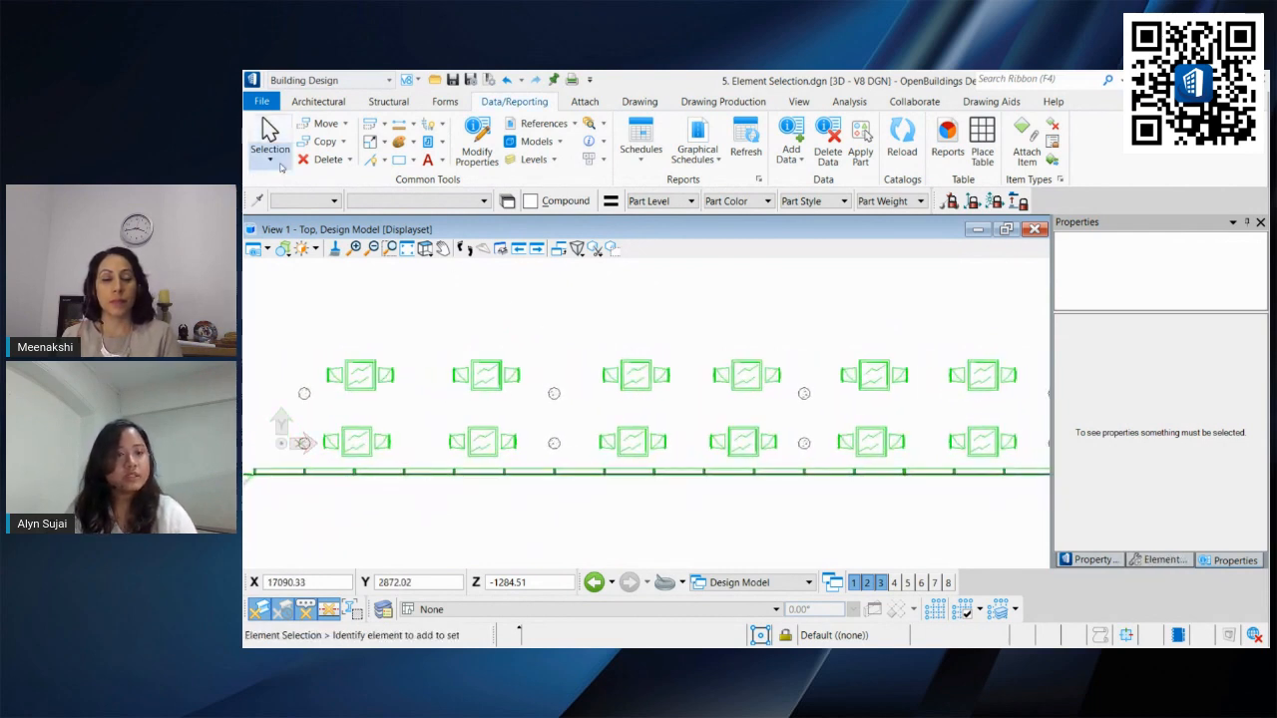
left_click(270, 160)
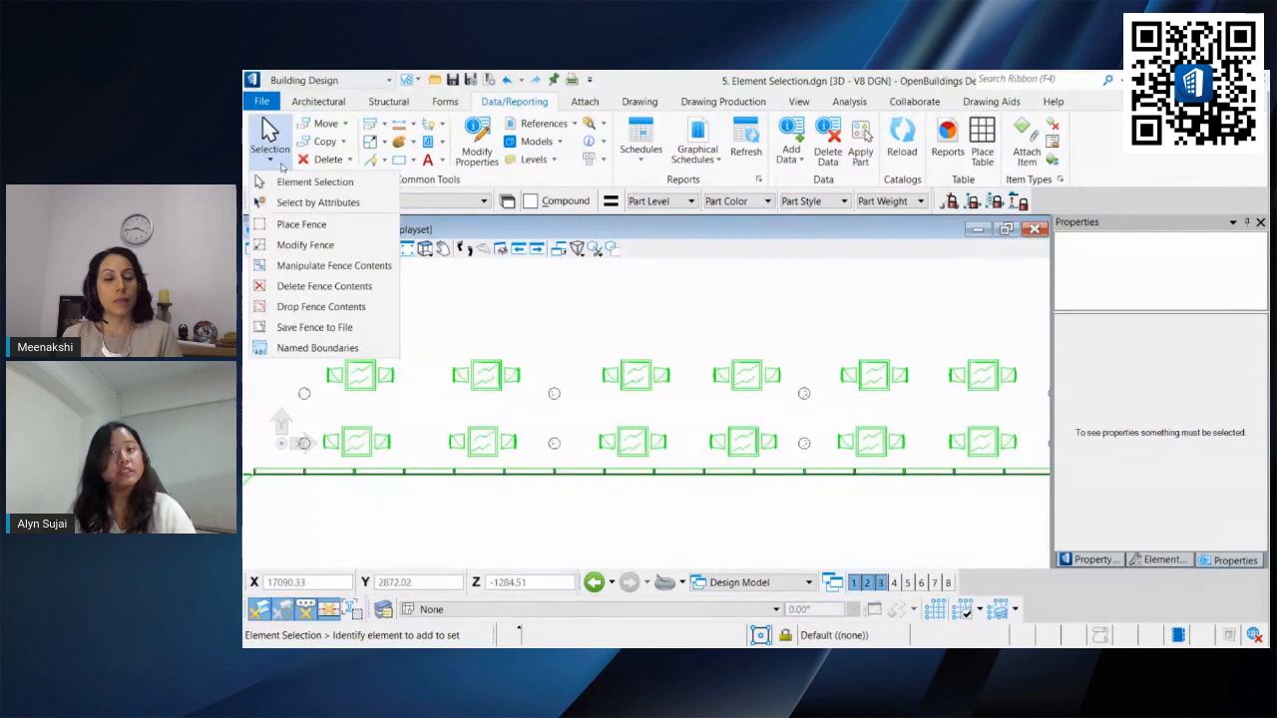
left_click(299, 203)
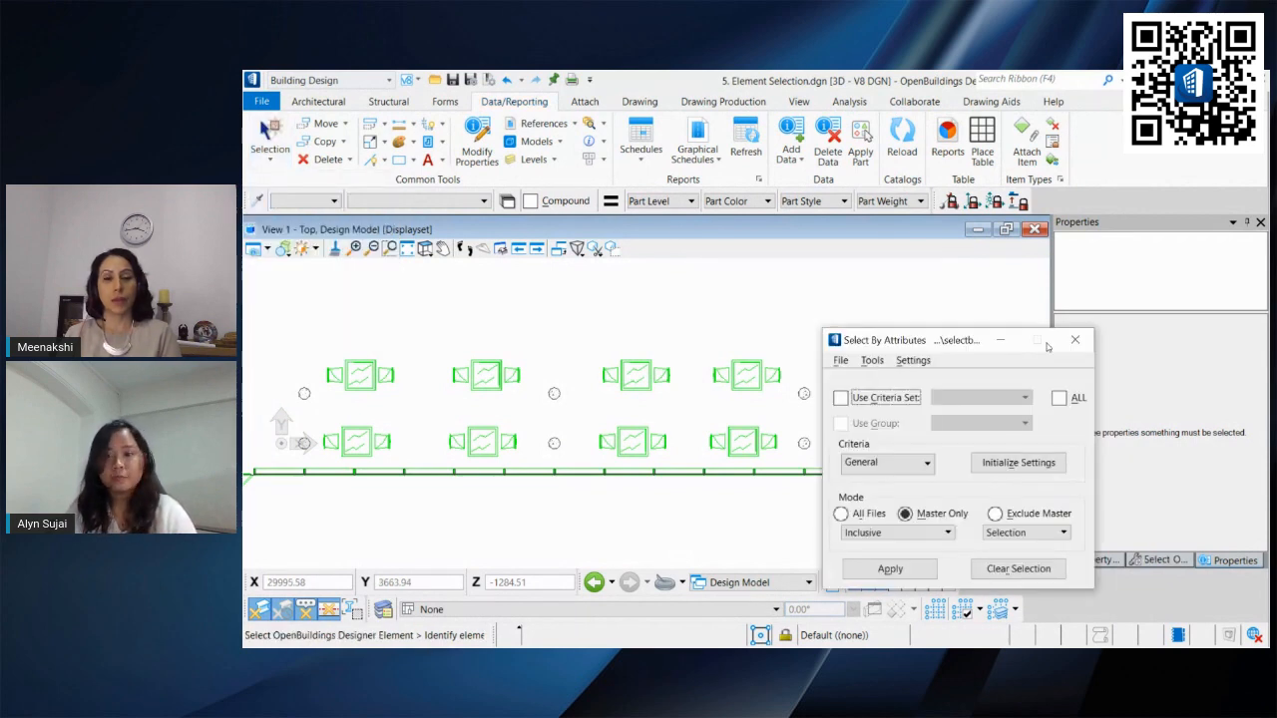
left_click_drag(918, 343, 675, 170)
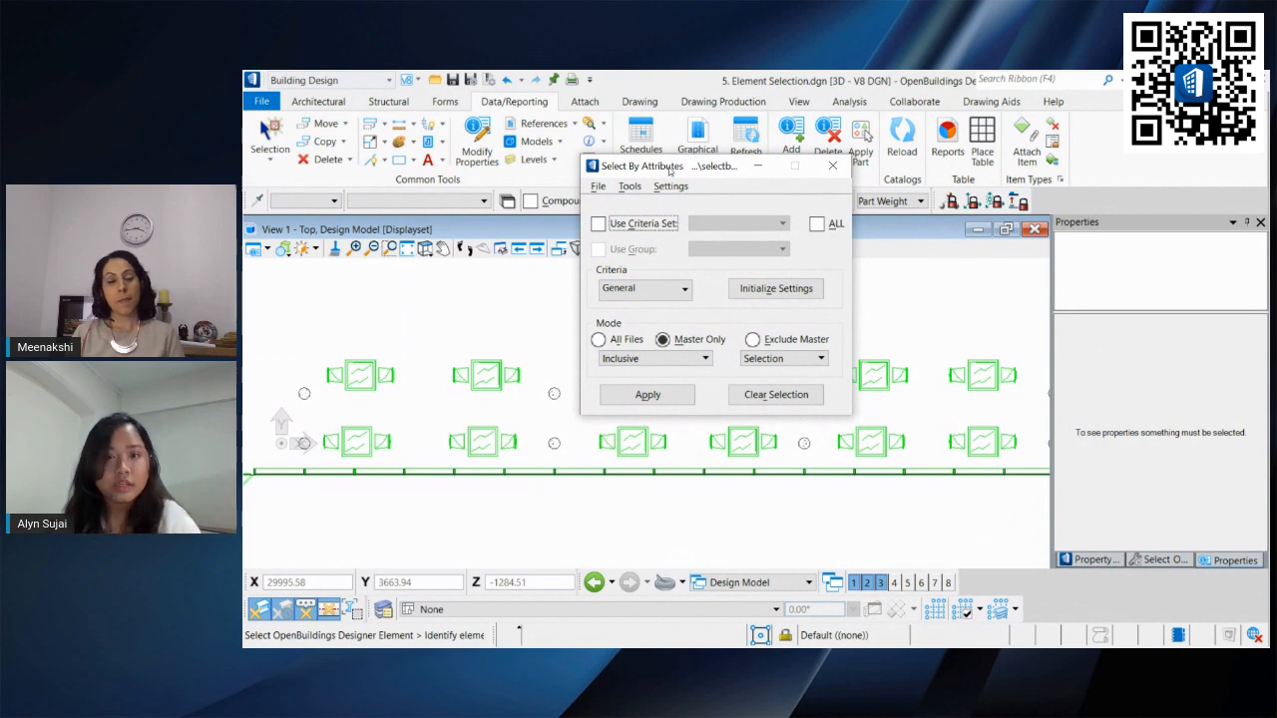
left_click(670, 185)
left_click(678, 203)
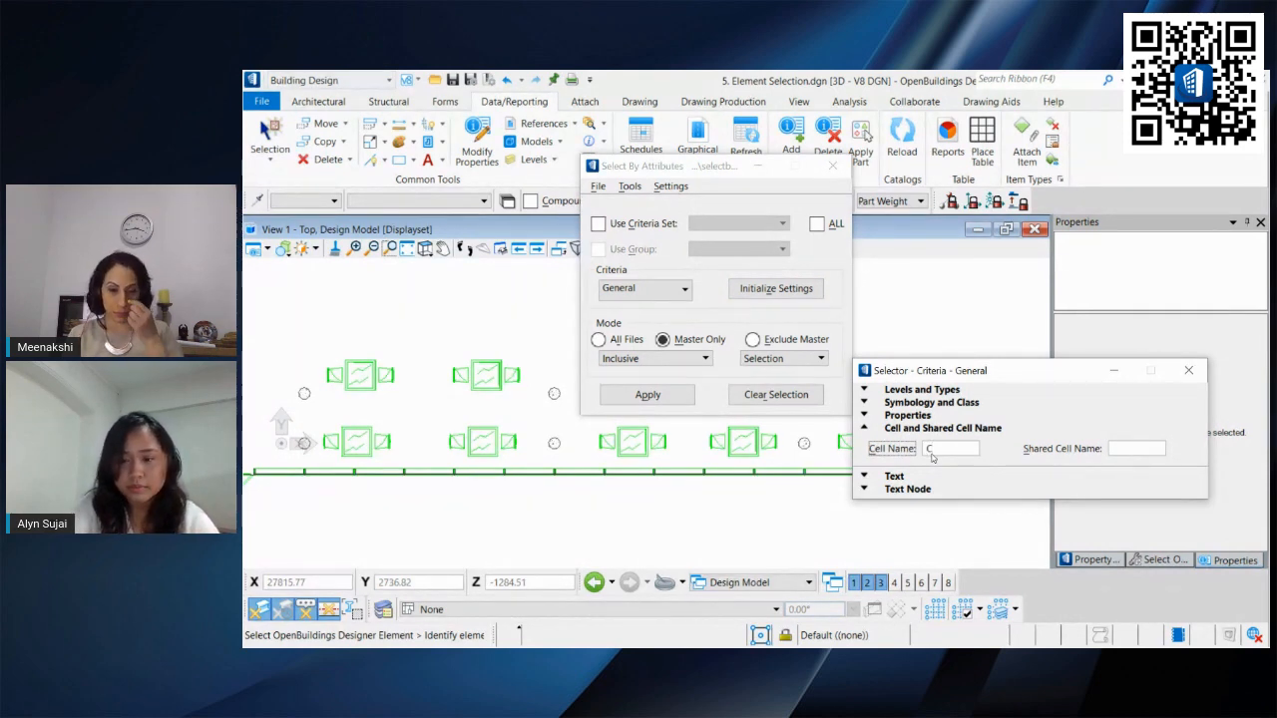
type("hair")
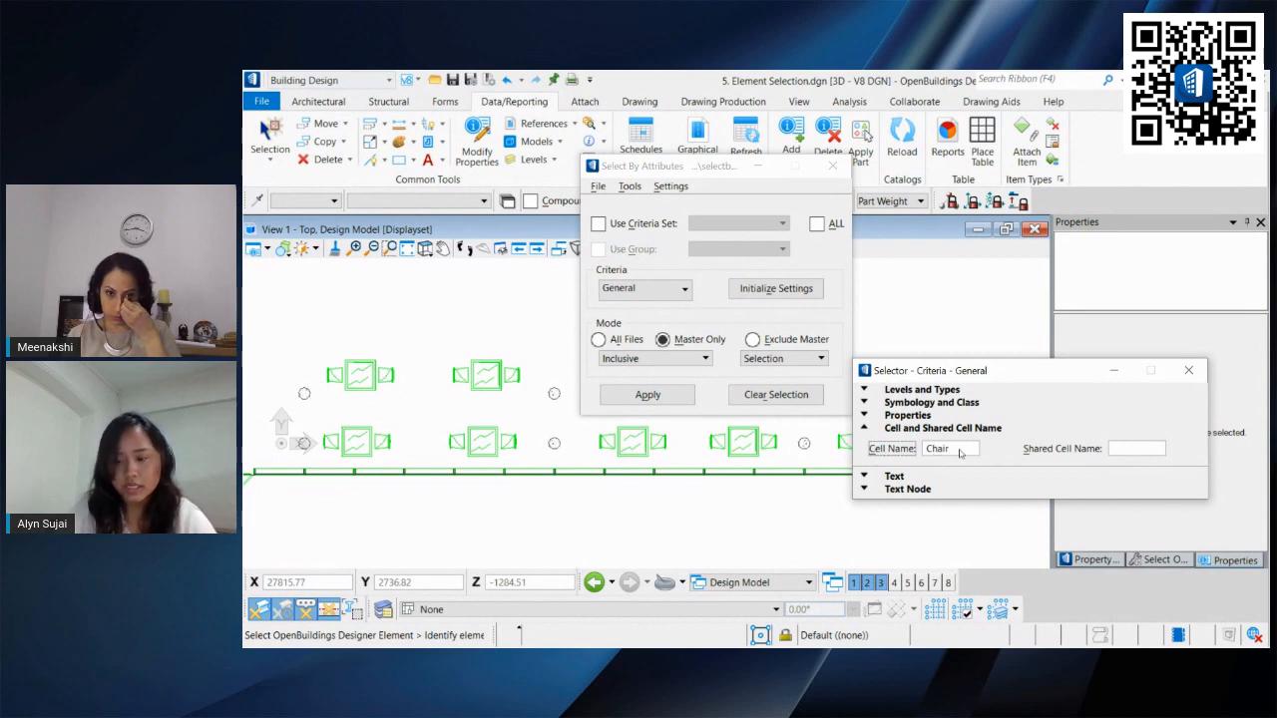
key("Tab")
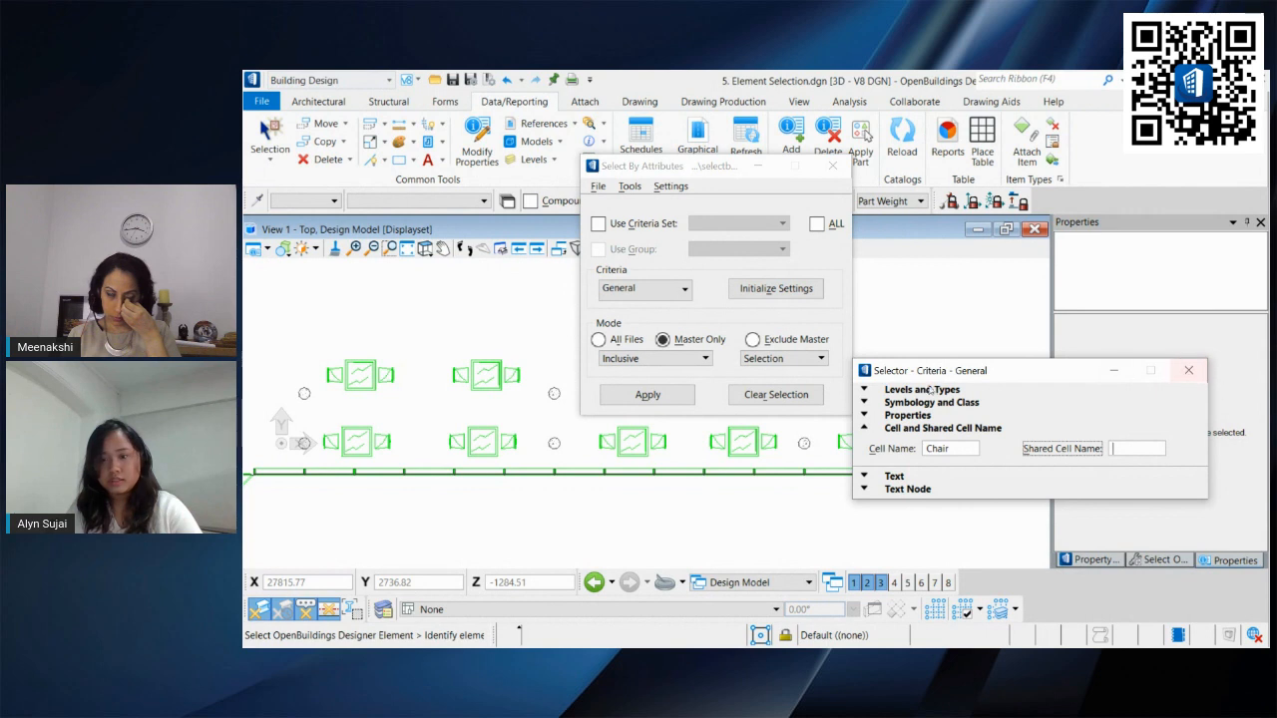
left_click(1188, 371)
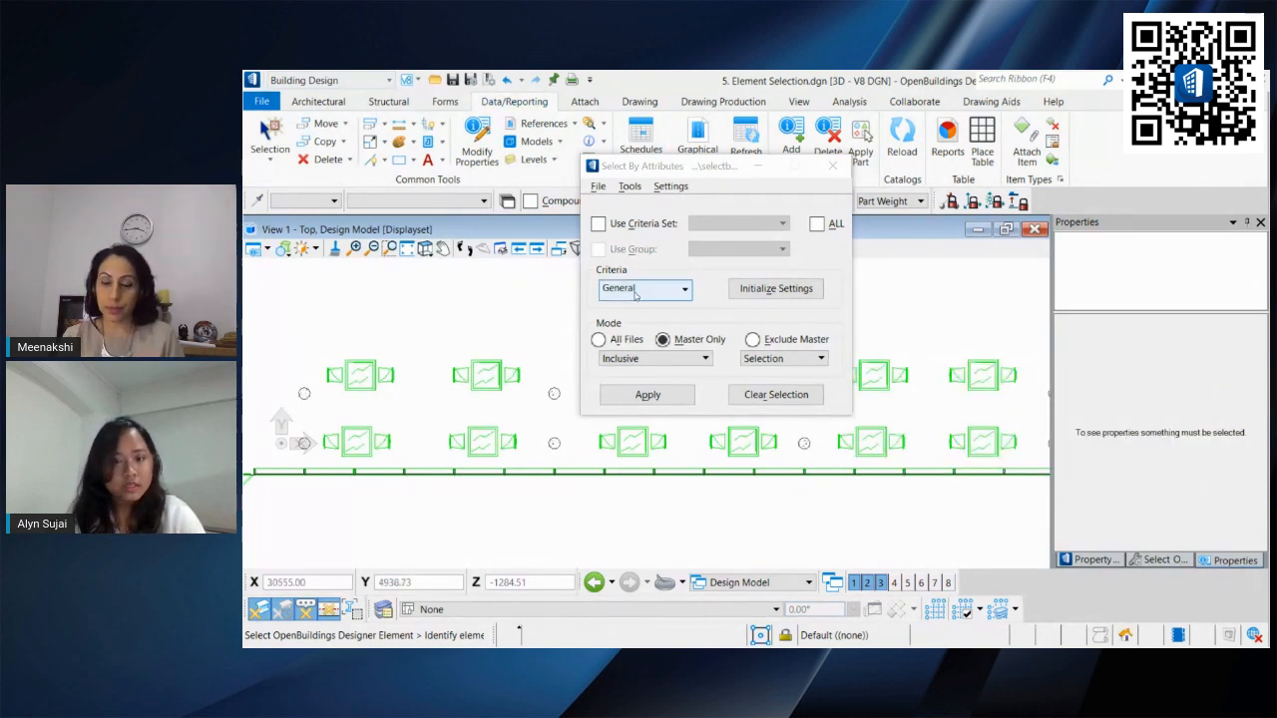
left_click(646, 395)
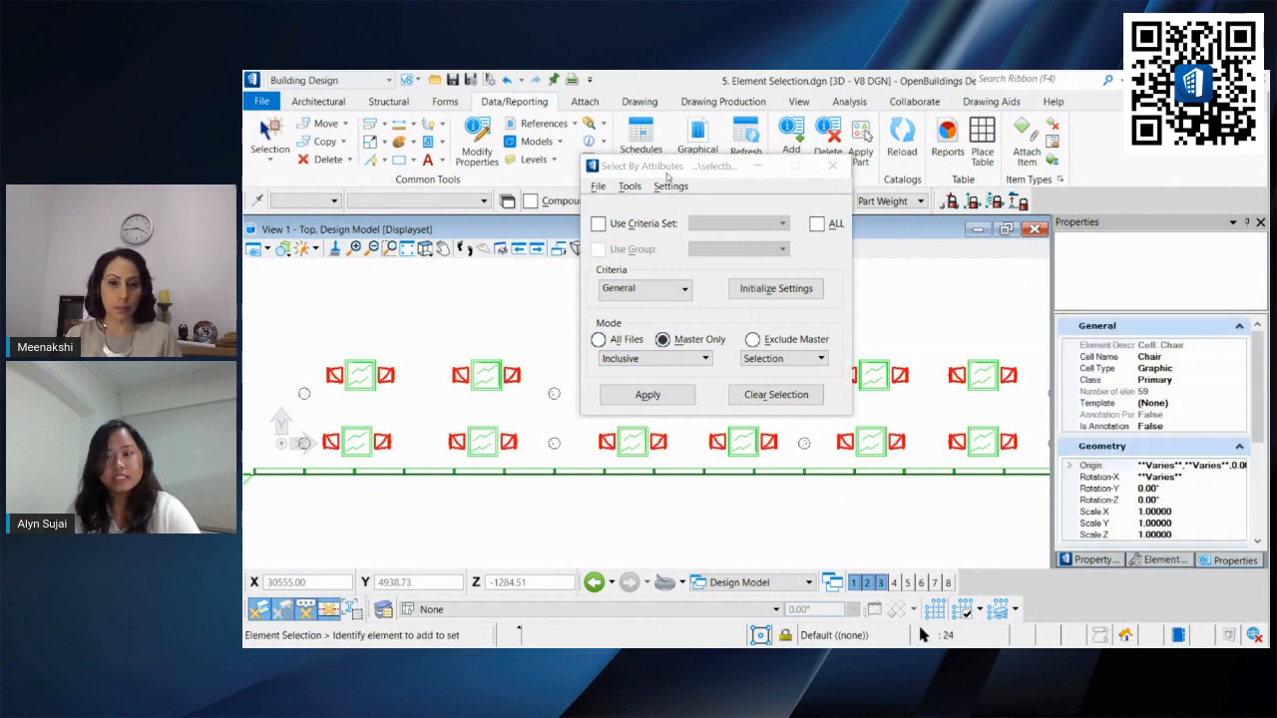
Step: Apply the Chair | Club Upholstered-1513 furniture instance data to all selected chairs at once
left_click_drag(668, 175, 996, 108)
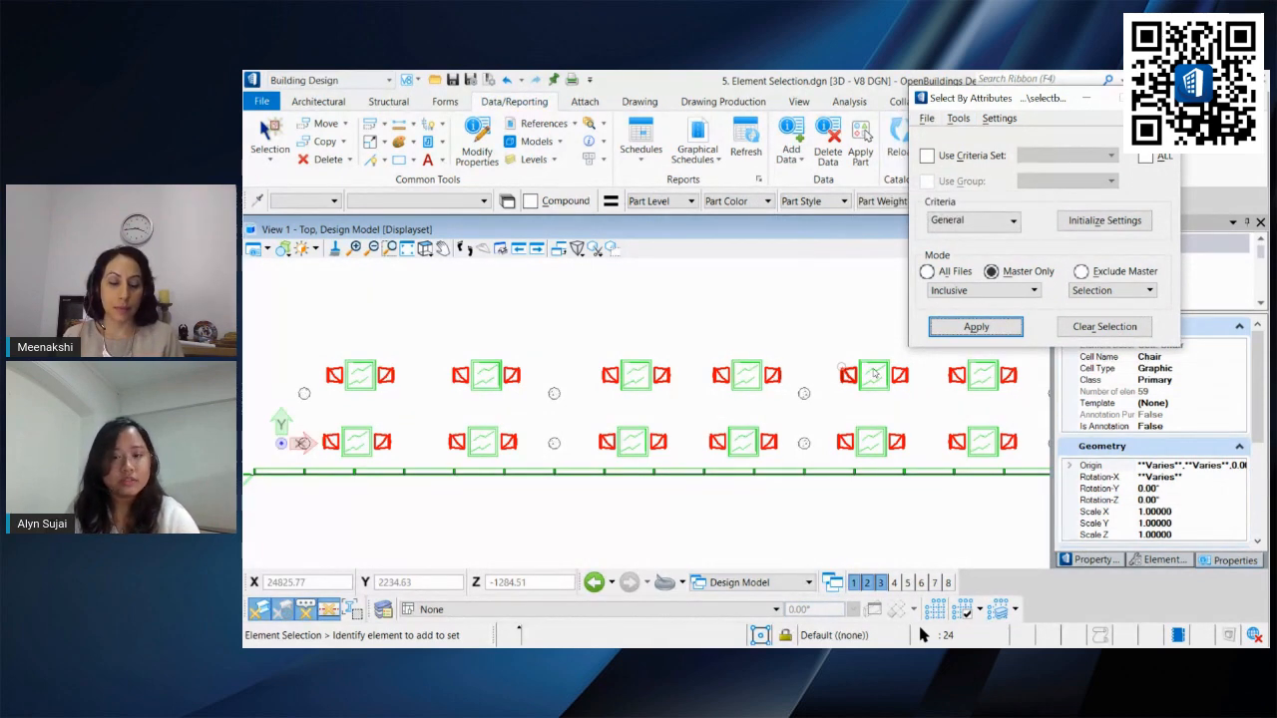
mouse_move(997, 105)
left_mouse_down()
mouse_move(800, 277)
mouse_move(806, 304)
left_mouse_up()
left_click(791, 131)
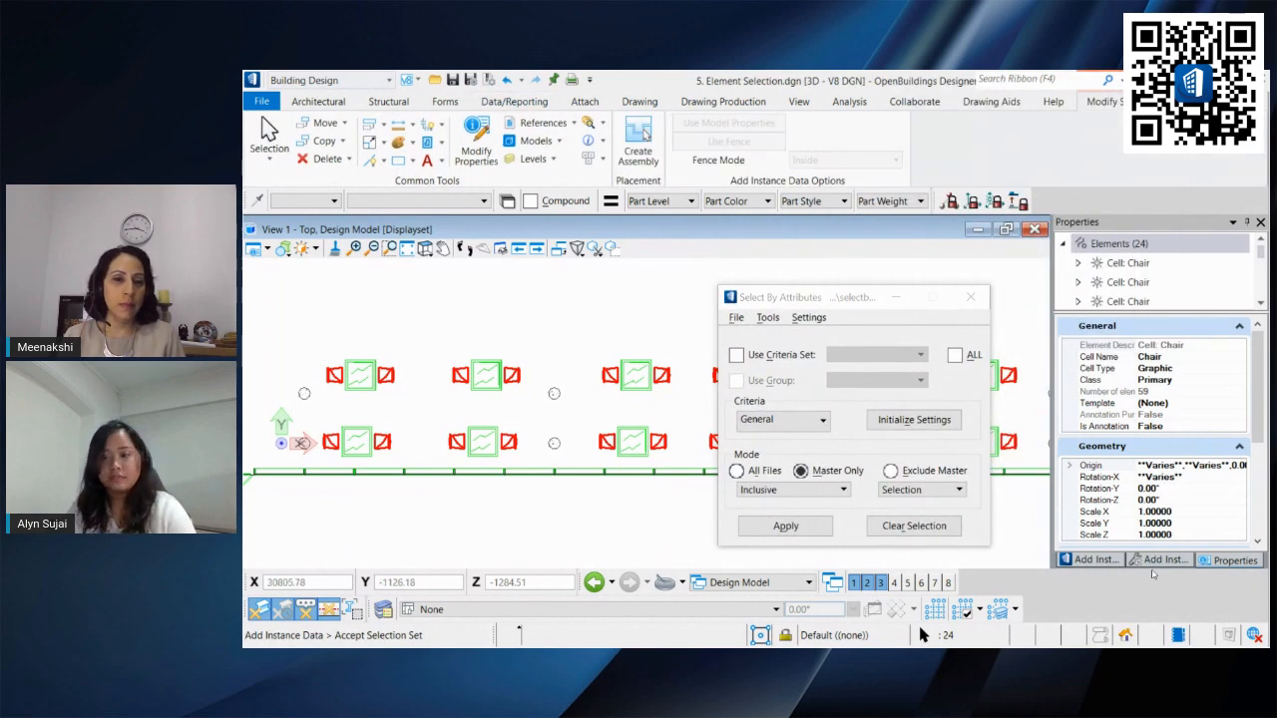
left_click(1094, 560)
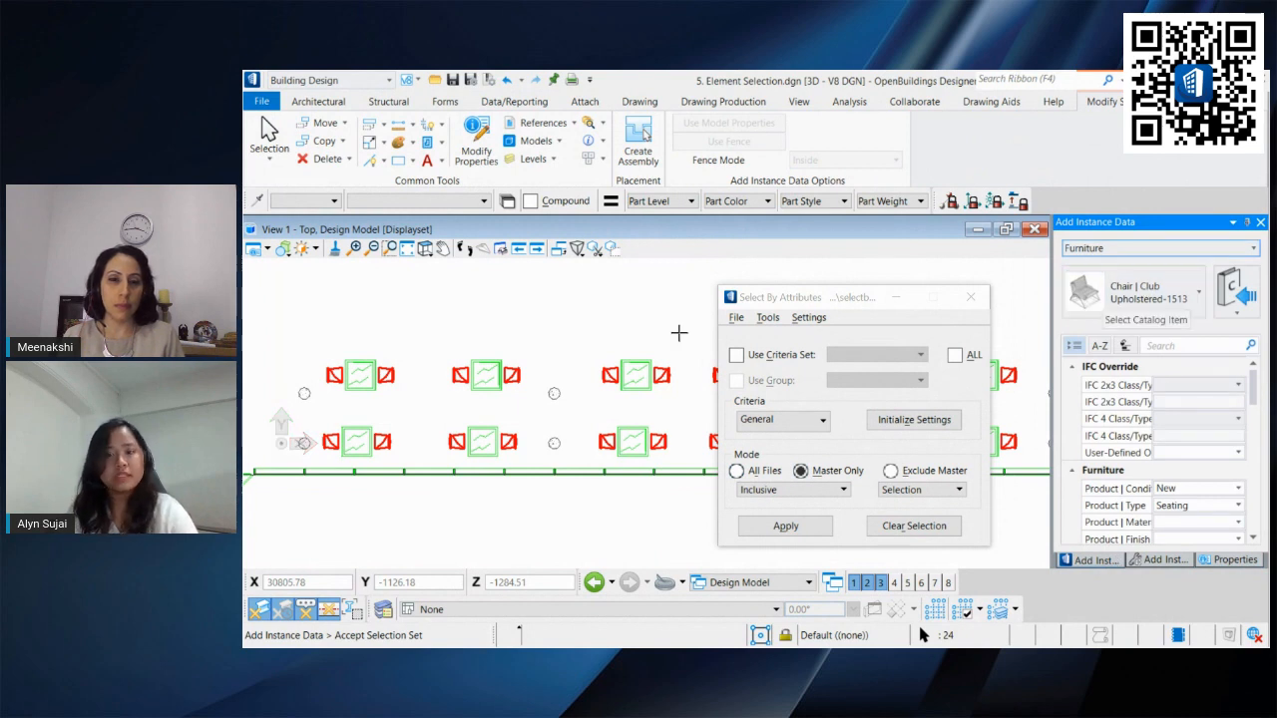
left_click(551, 329)
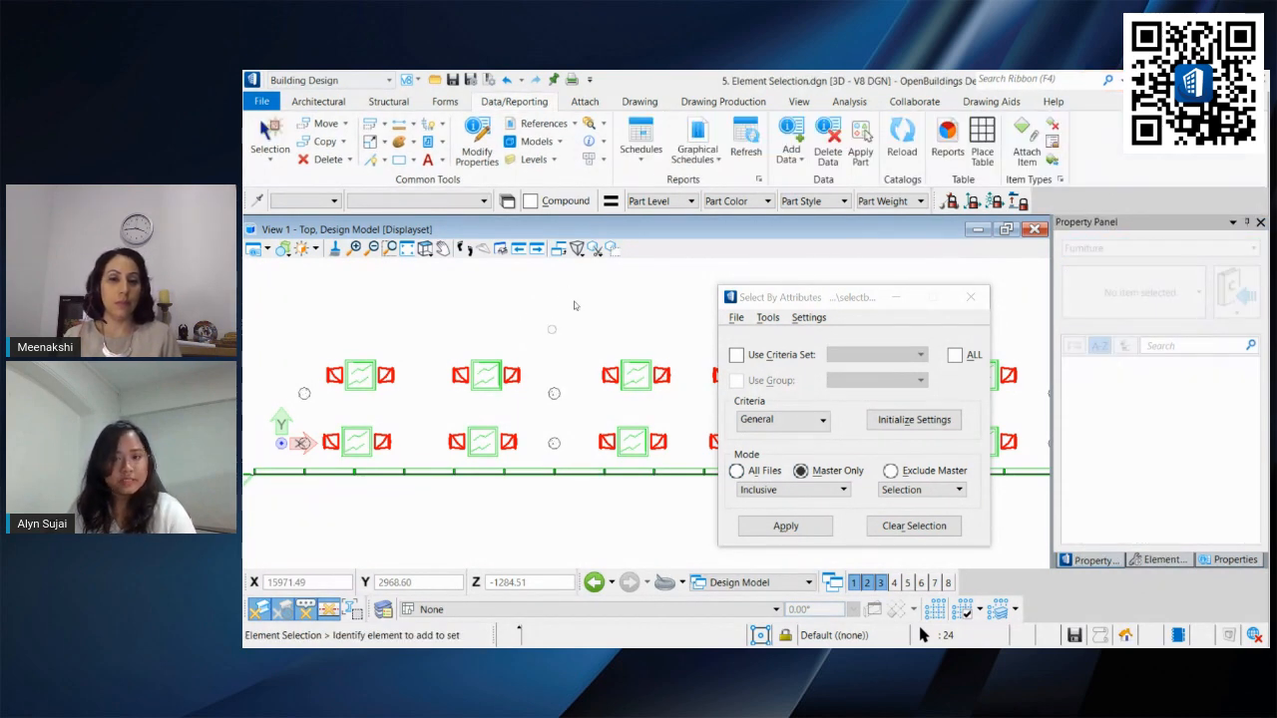
Step: Open Schedules and review the Furniture catalog type listing for the chair instances
left_click(640, 138)
left_click(599, 214)
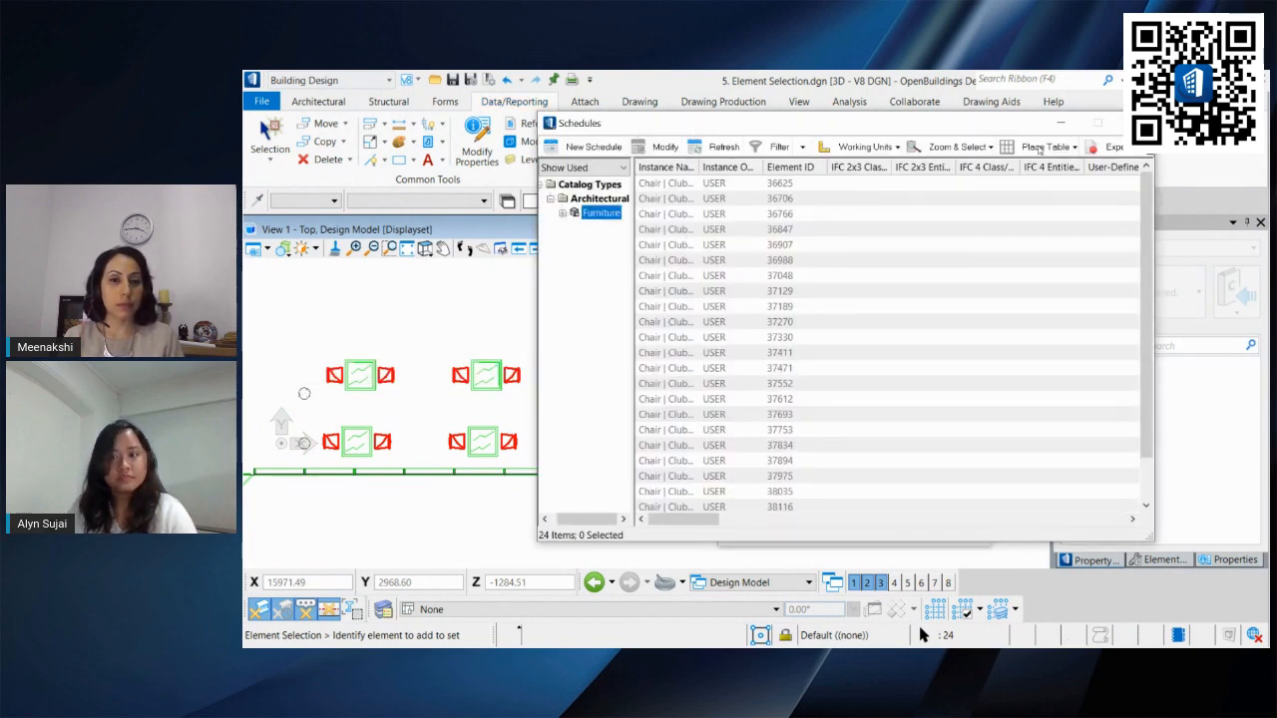
scroll(1134, 181, "down", 1)
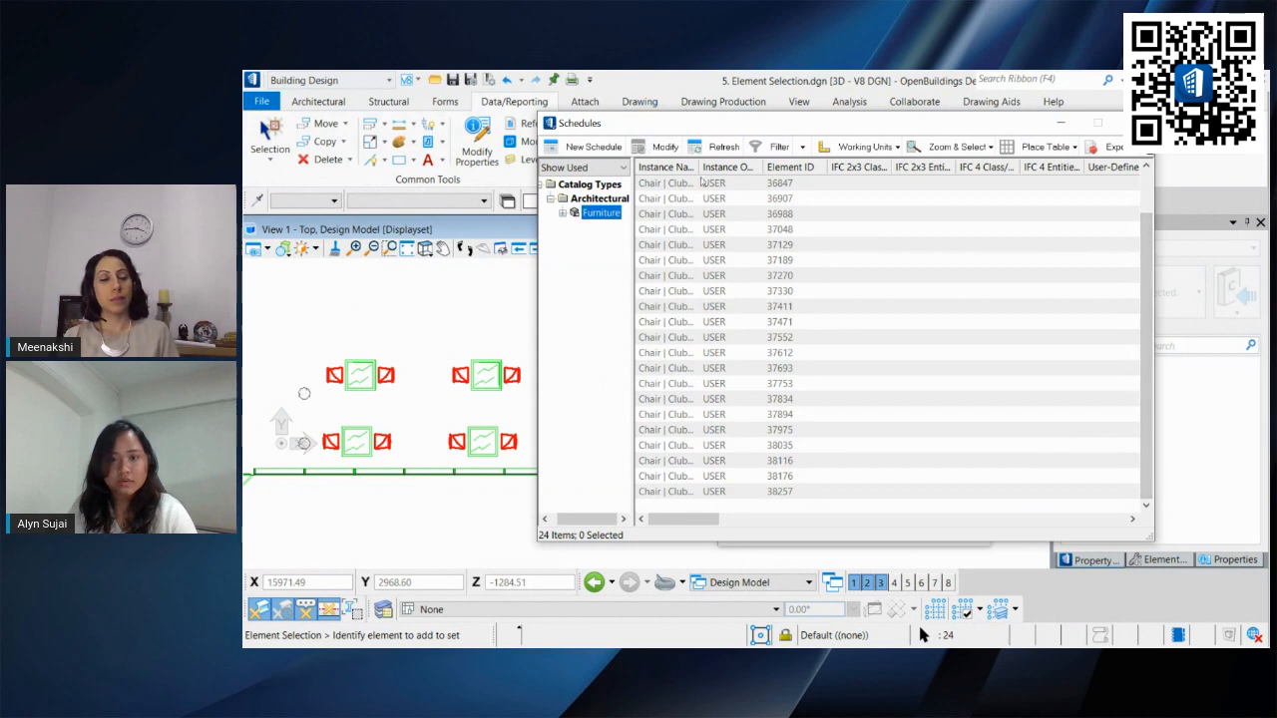
left_click_drag(698, 167, 816, 167)
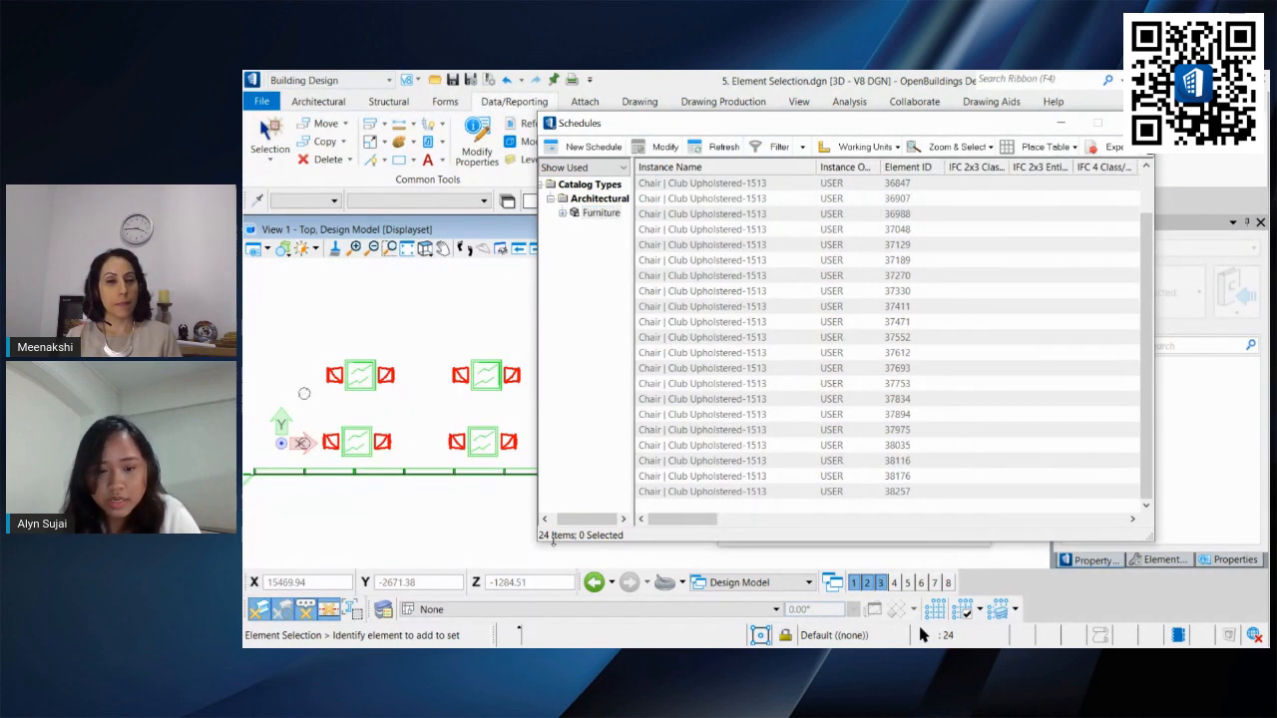
left_click_drag(761, 125, 730, 99)
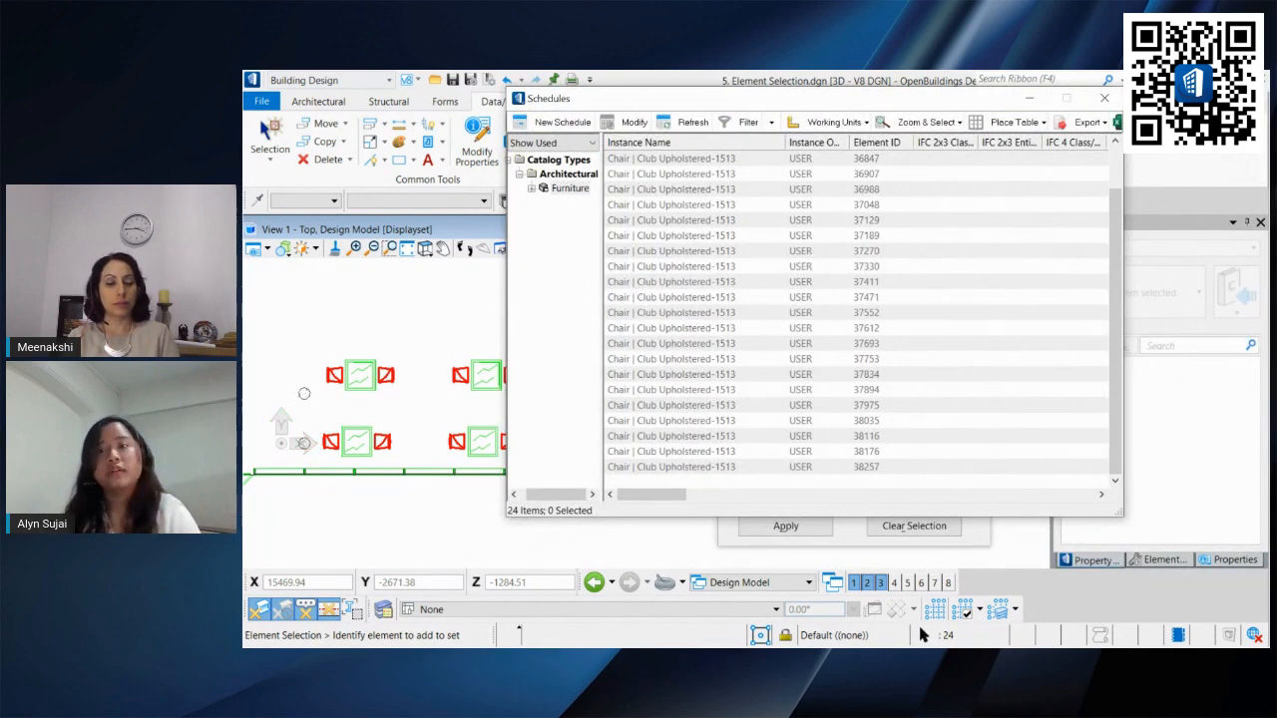
left_click(1104, 97)
Step: Clear the selection and try selecting cells named Tables by attributes
left_click(613, 317)
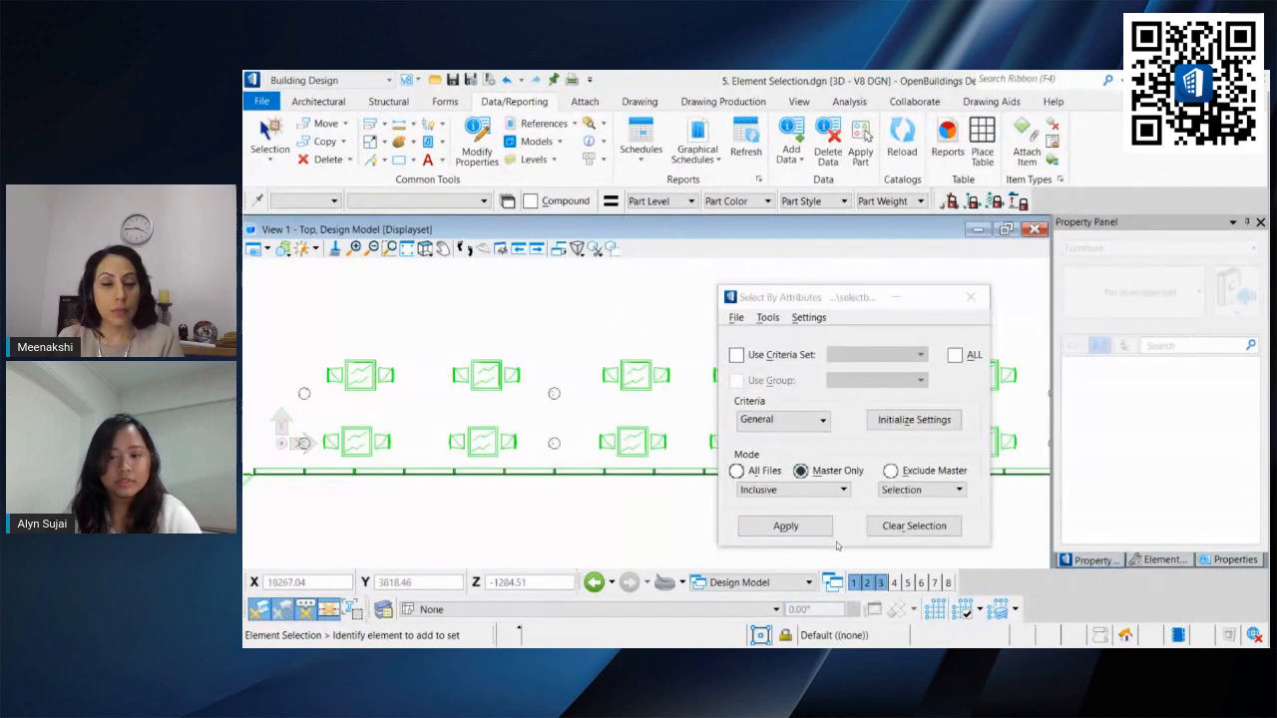
left_click(871, 529)
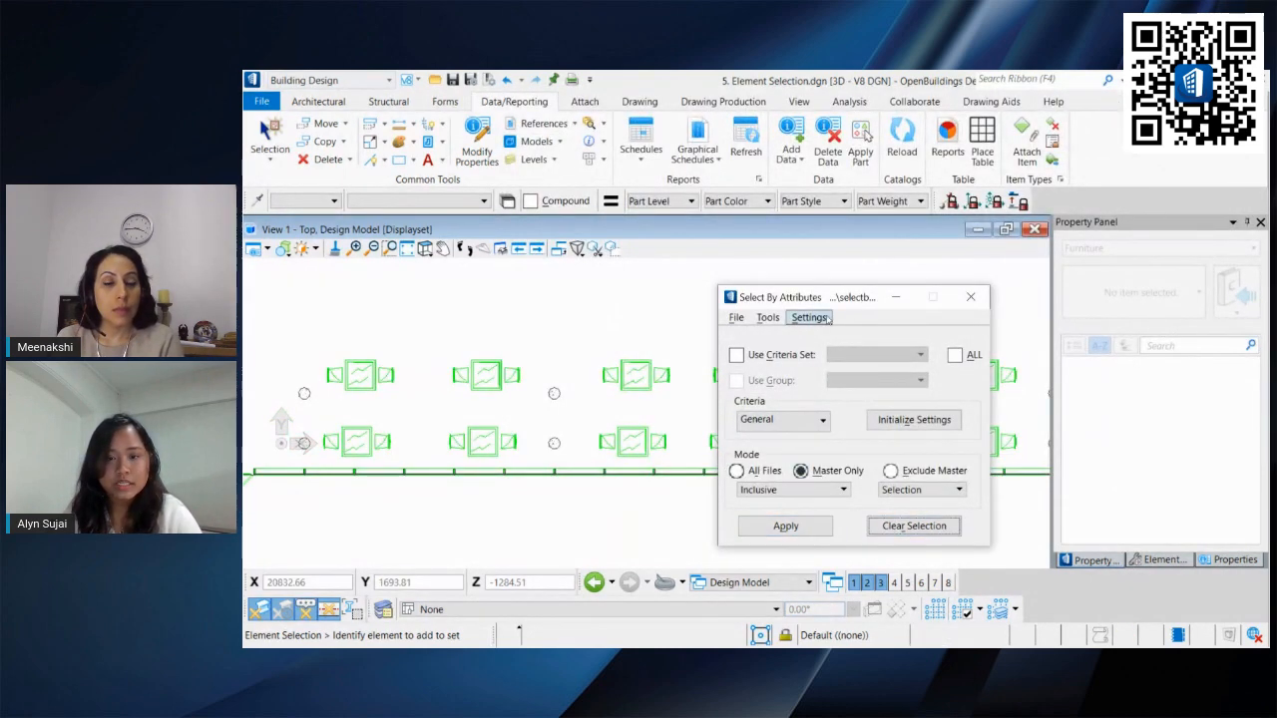
left_click(818, 318)
left_click(810, 333)
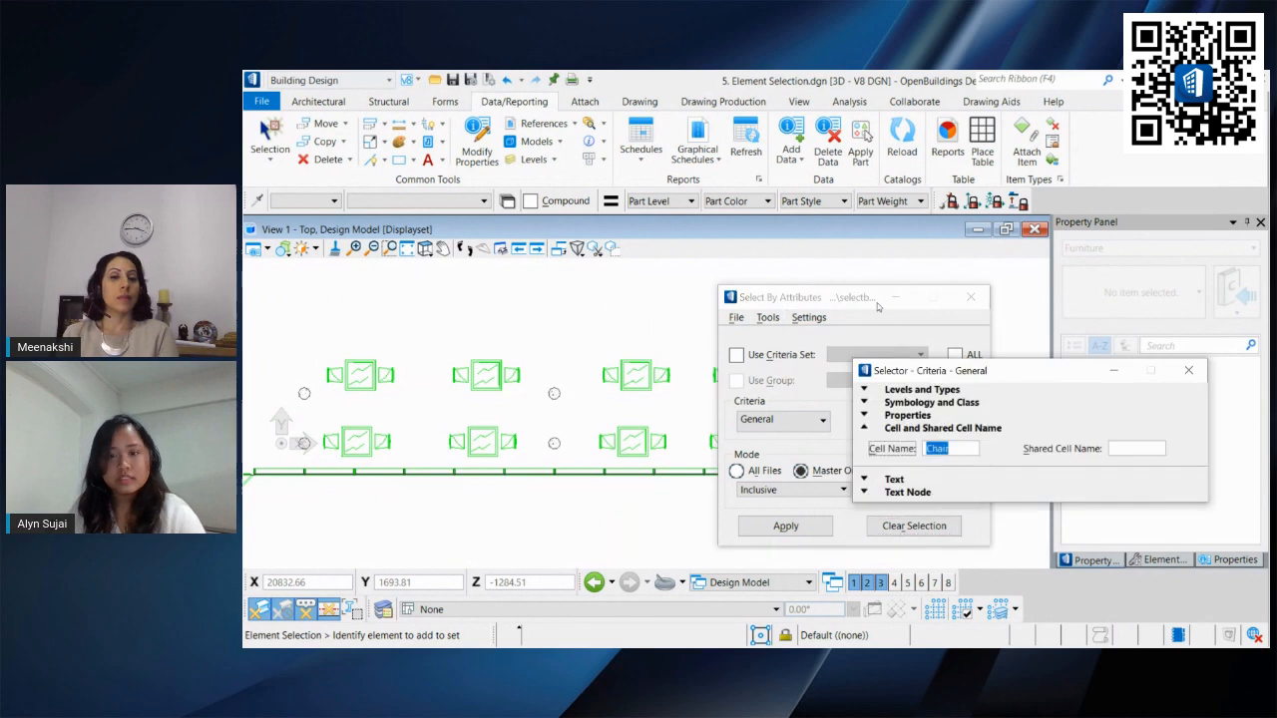
type("Tables")
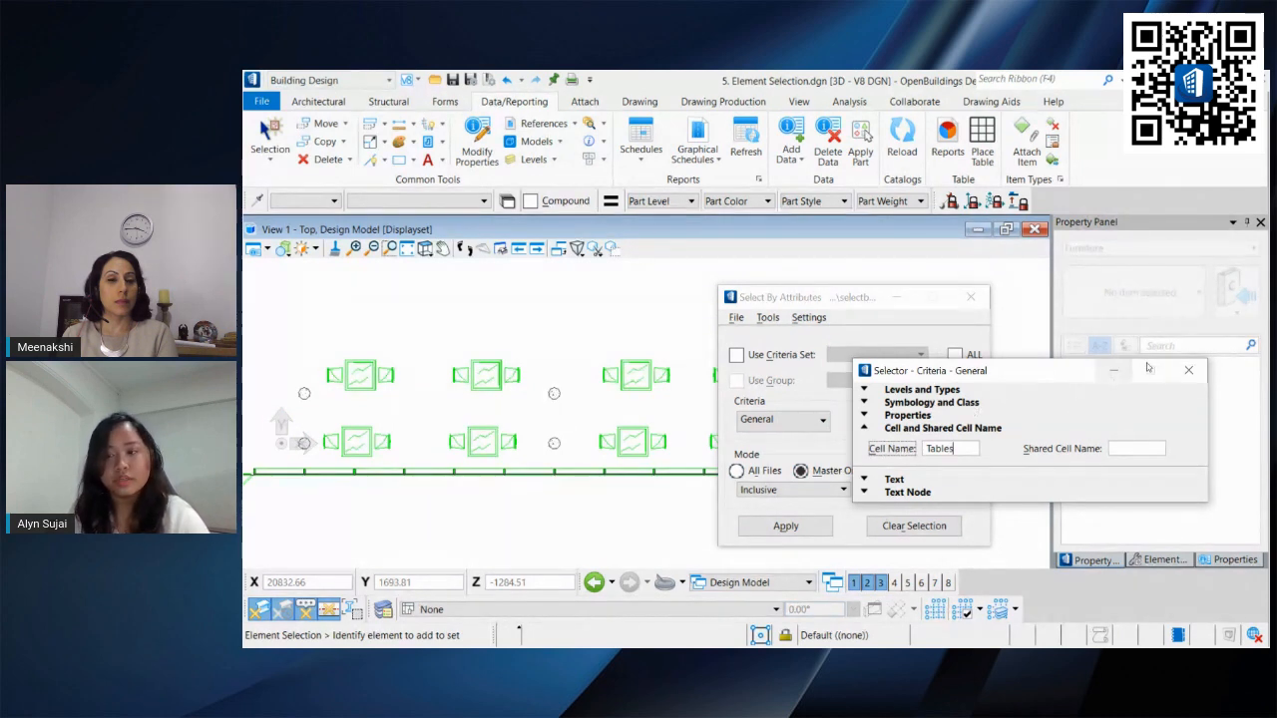
left_click(1188, 370)
left_click(788, 526)
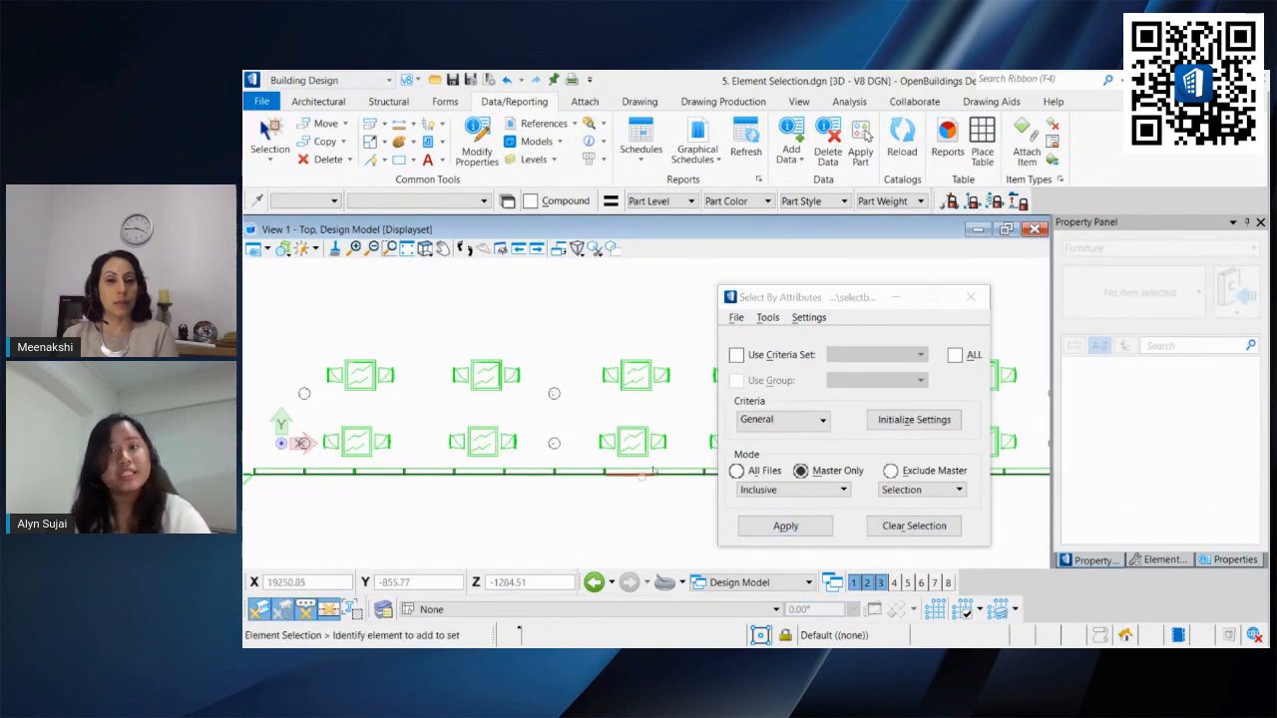
Step: Change the cell name criterion to Table and apply it to select all table cells
left_click(808, 317)
left_click(846, 340)
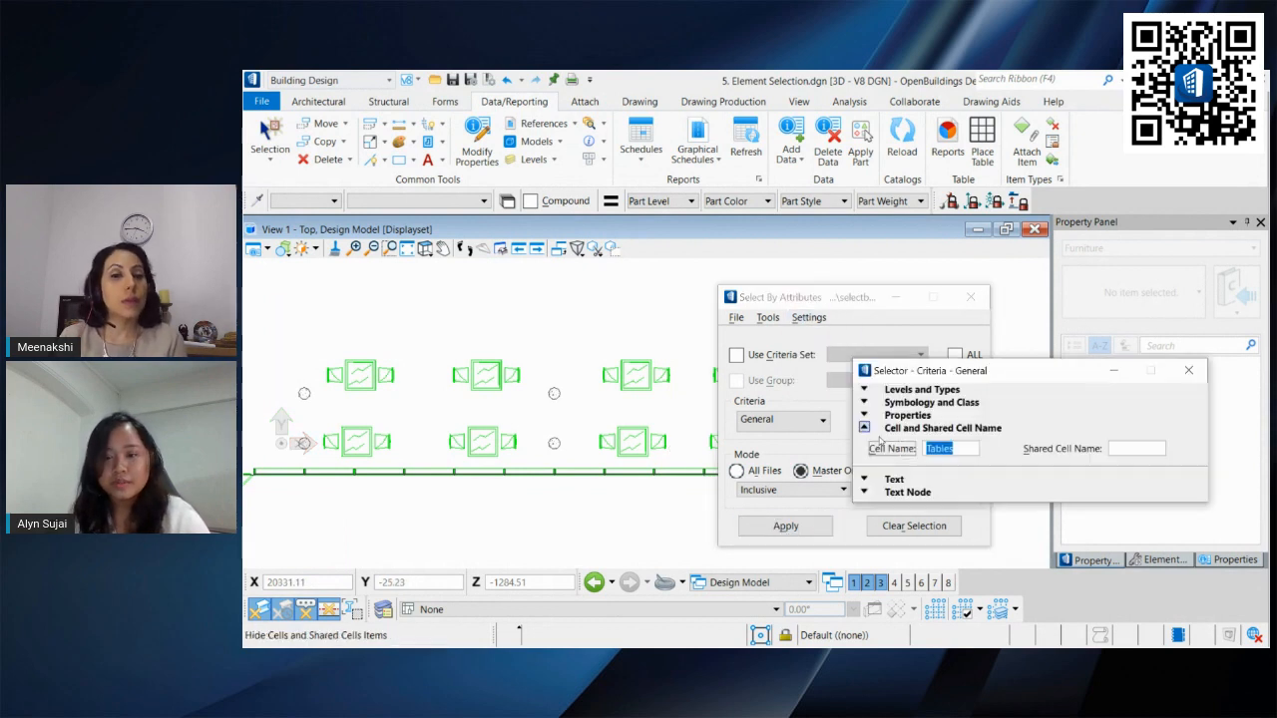
left_click(974, 452)
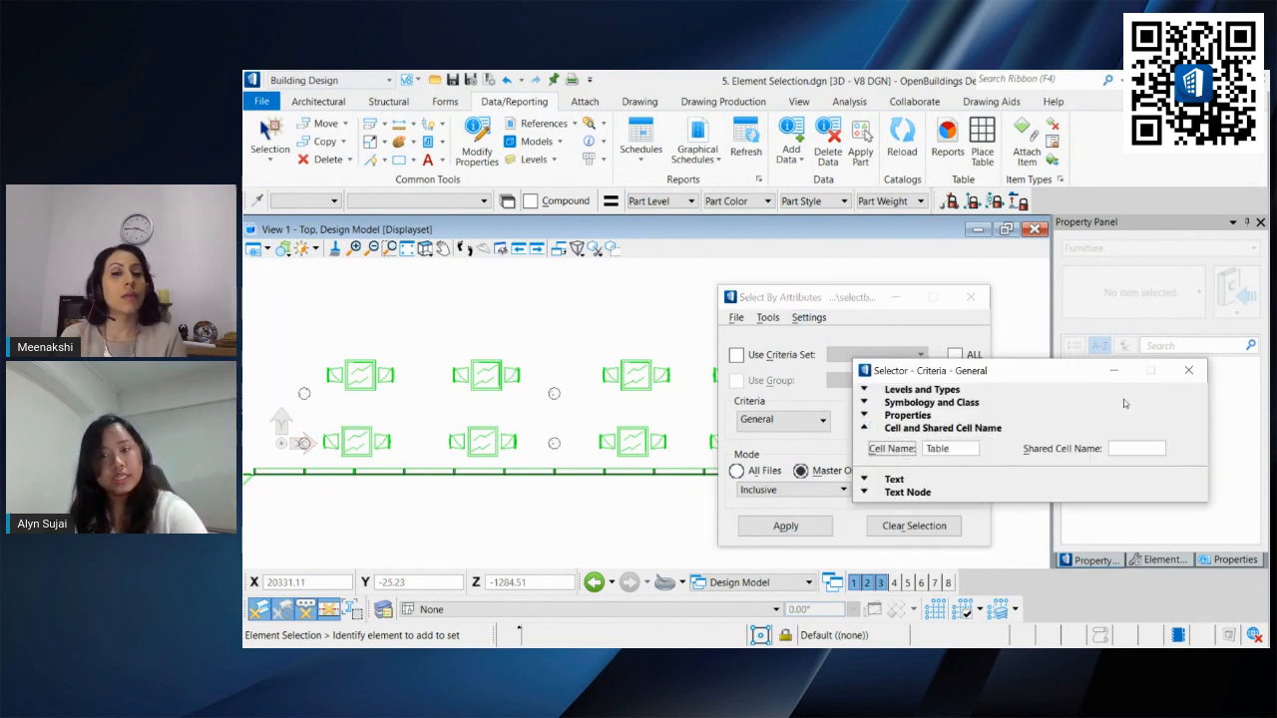
left_click(1189, 370)
left_click(785, 526)
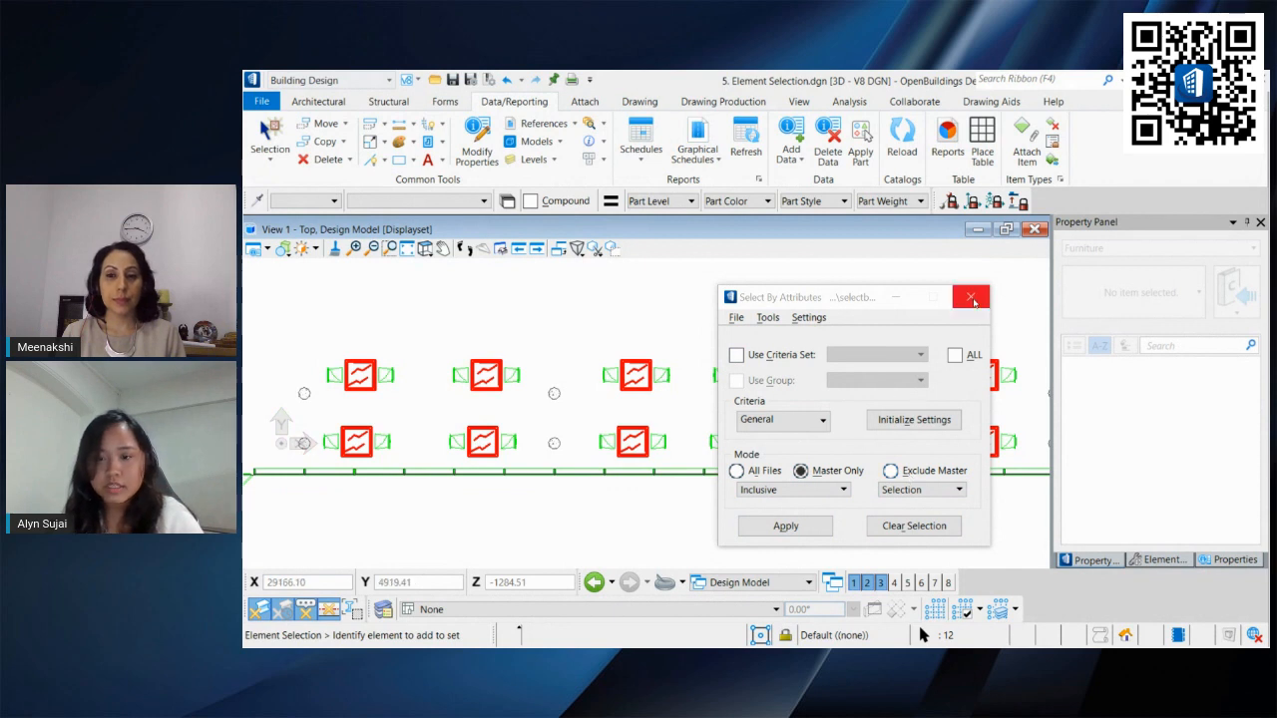
Step: Attach the Table | Coffee-Metal-1612 furniture instance data to all selected table cells
left_click(792, 134)
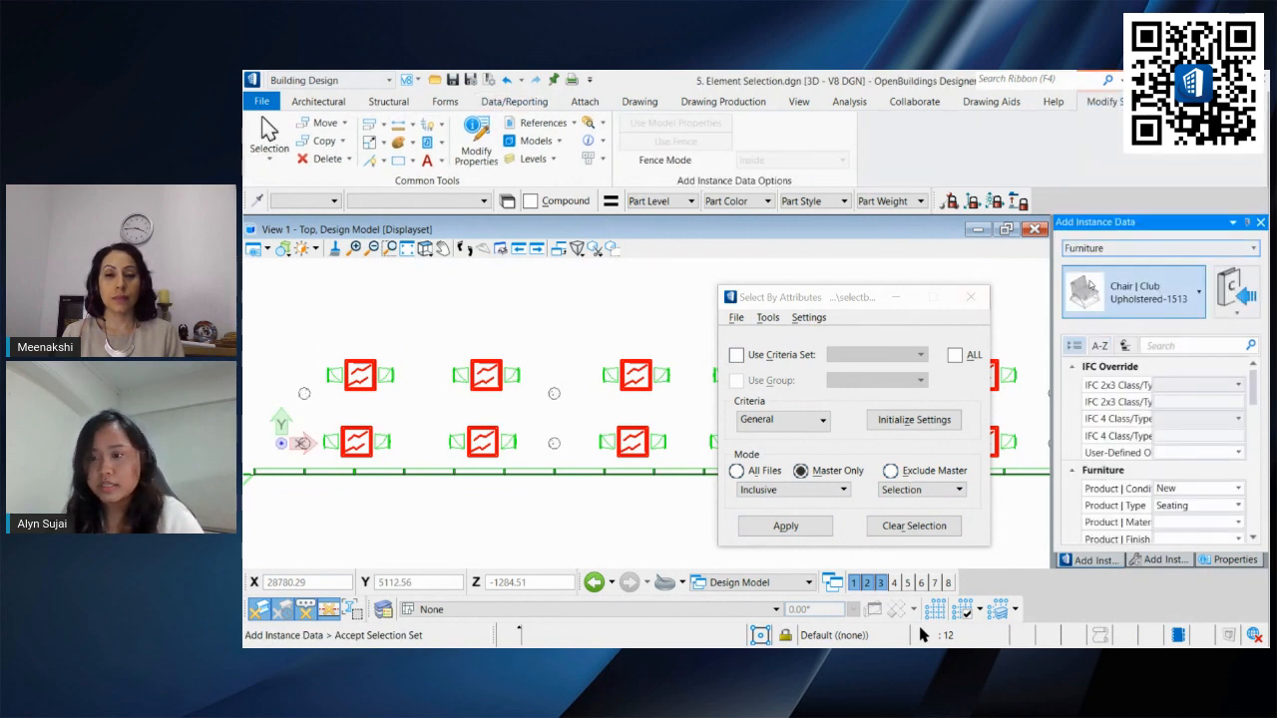
left_click(1197, 292)
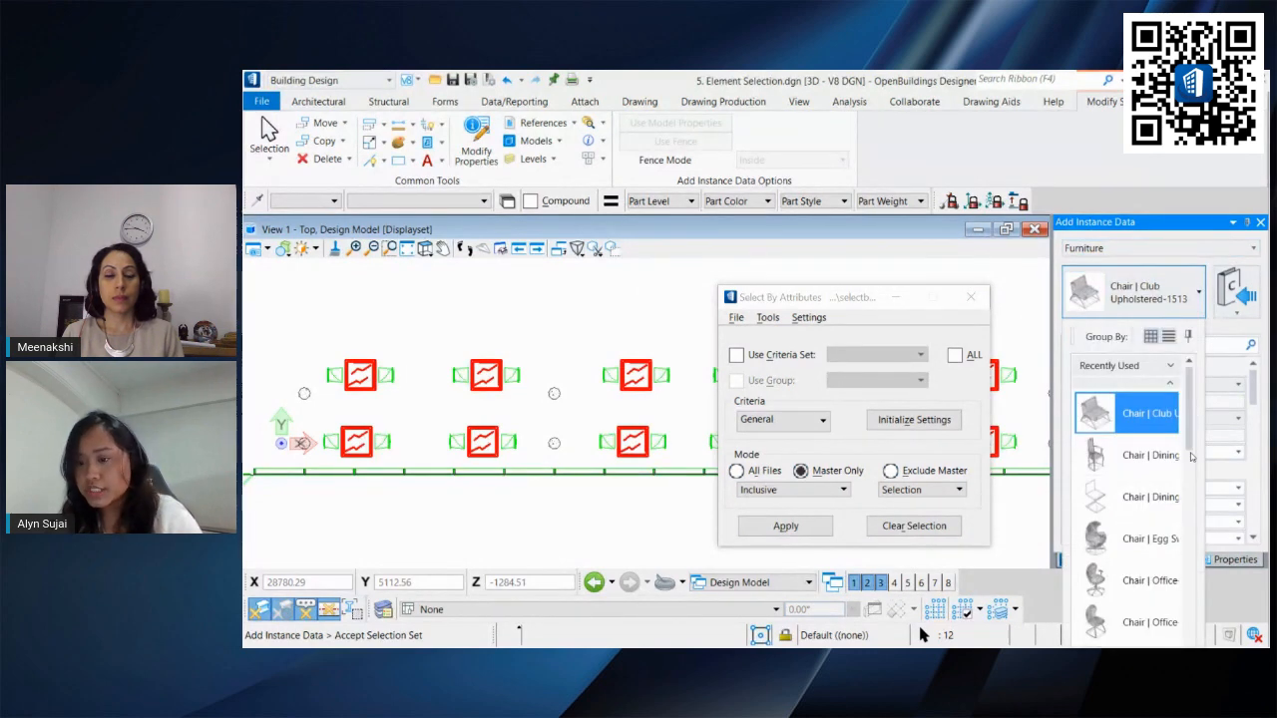
left_click_drag(1189, 419, 1187, 610)
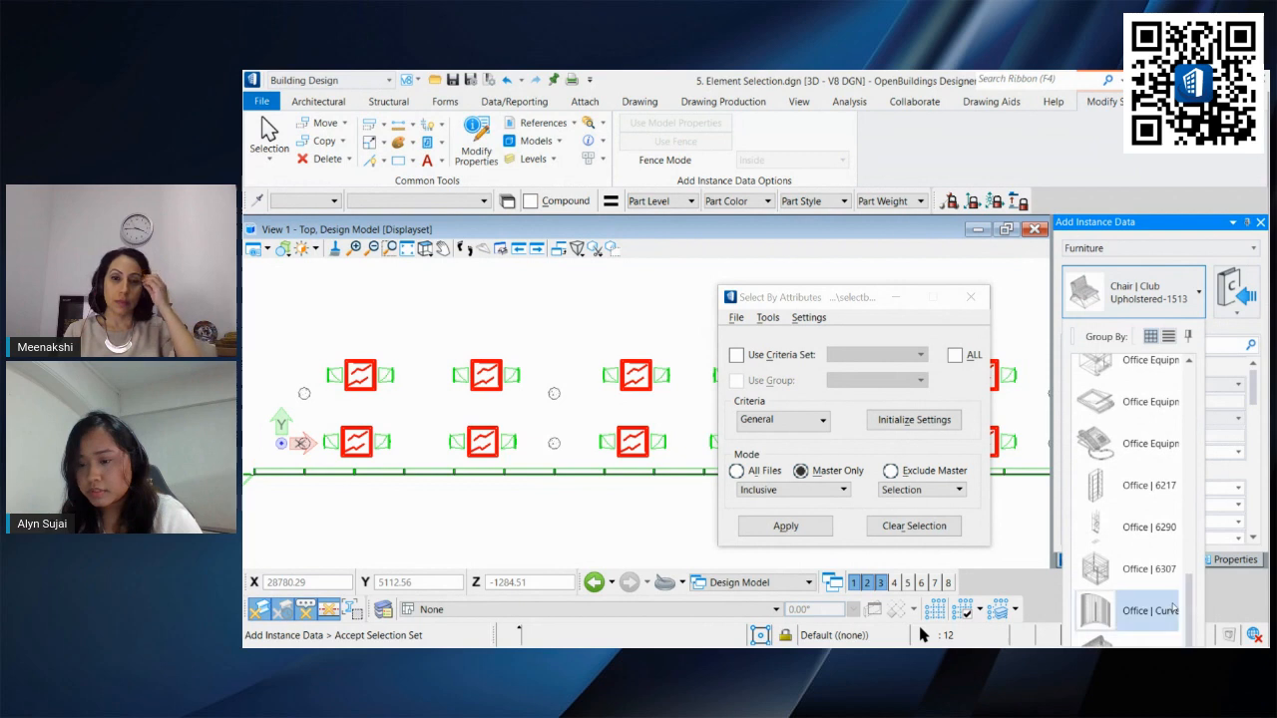
left_click(1089, 255)
double_click(1097, 222)
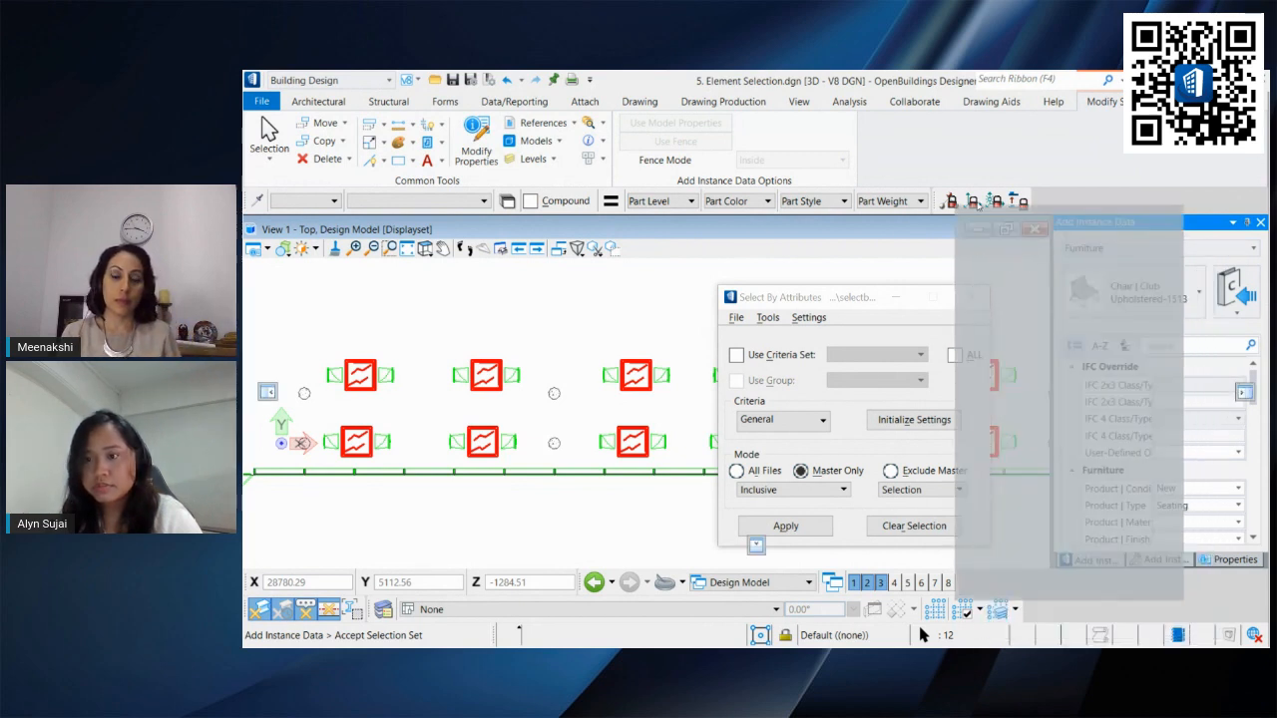
left_click(1031, 187)
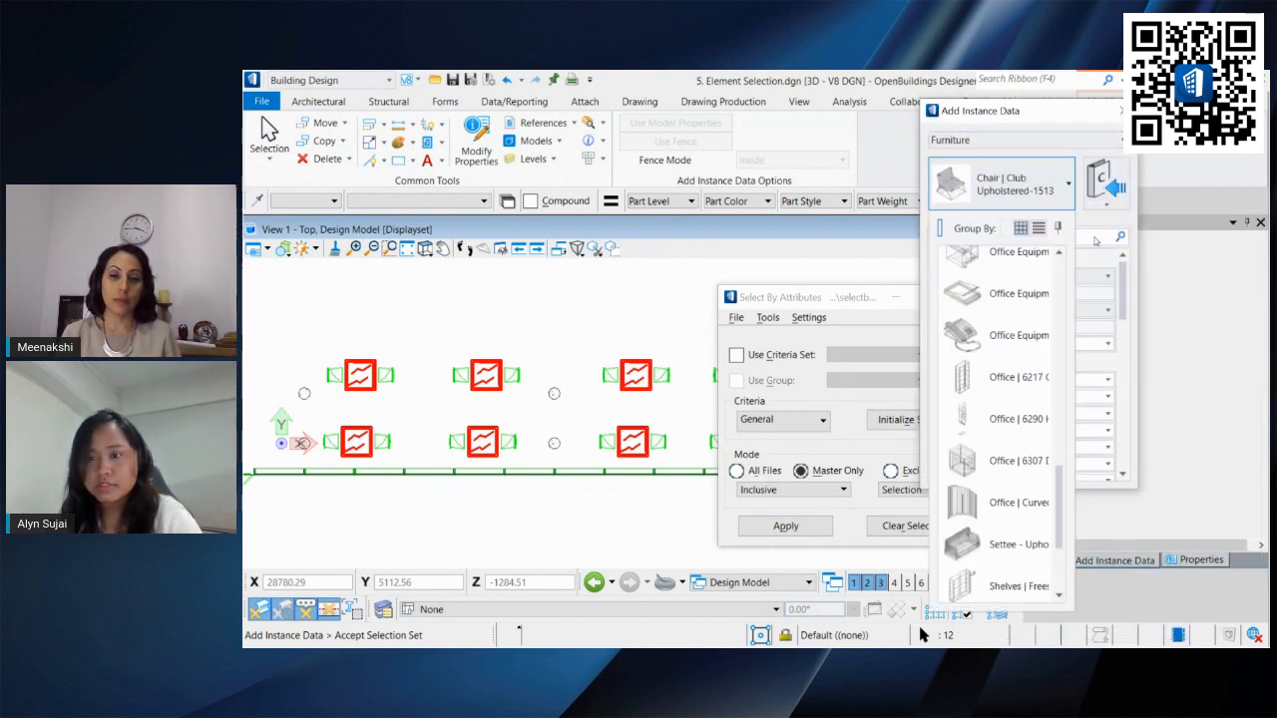
left_click_drag(1061, 507, 1060, 548)
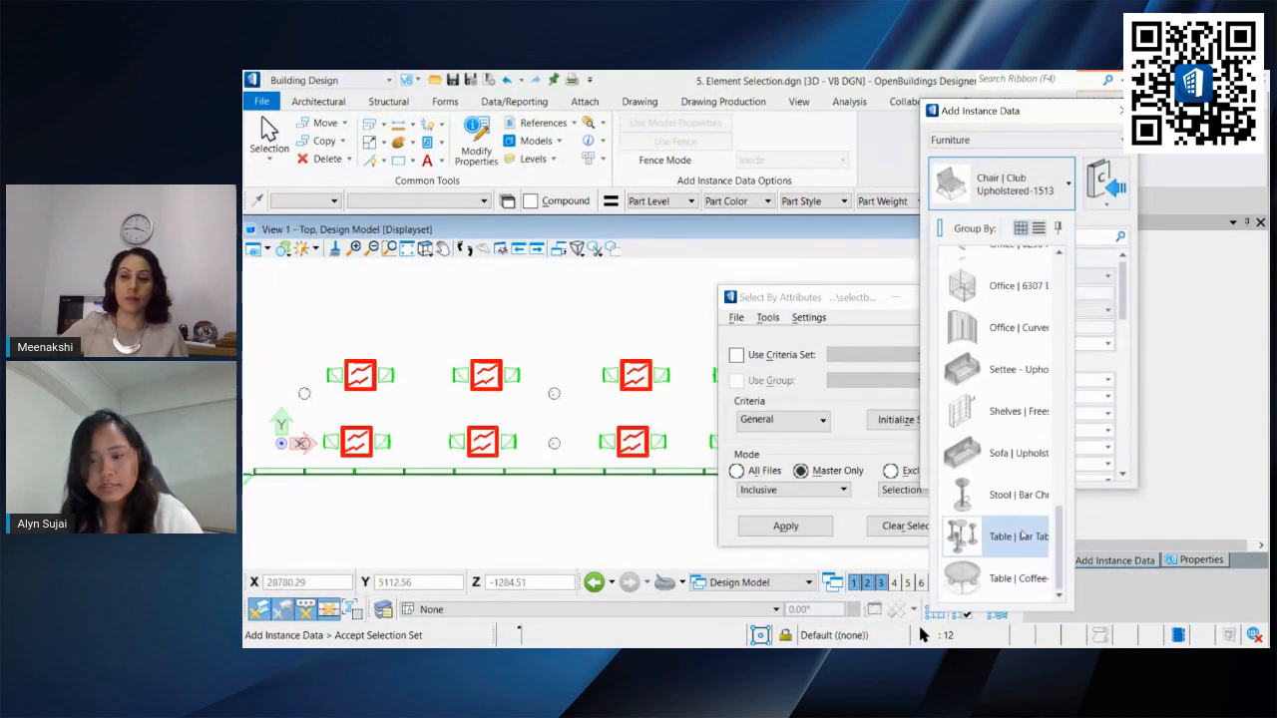
left_click(1032, 580)
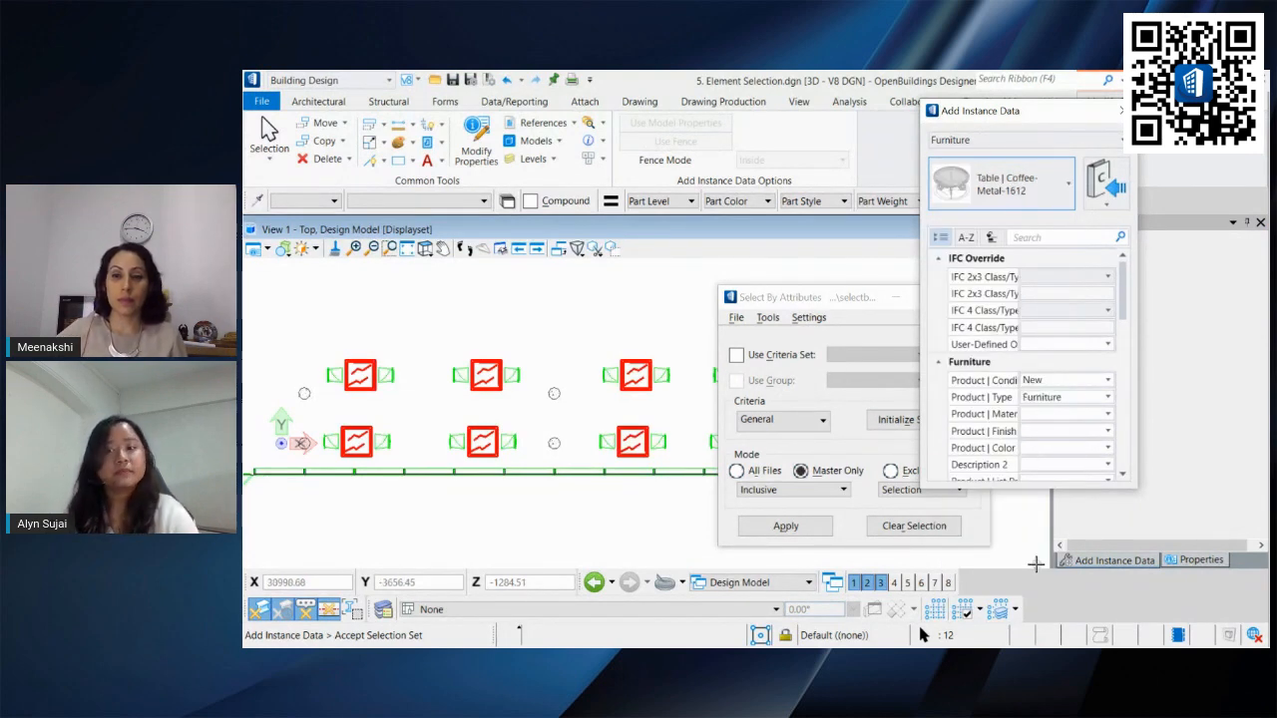
scroll(1047, 329, "down", 3)
scroll(1048, 320, "down", 6)
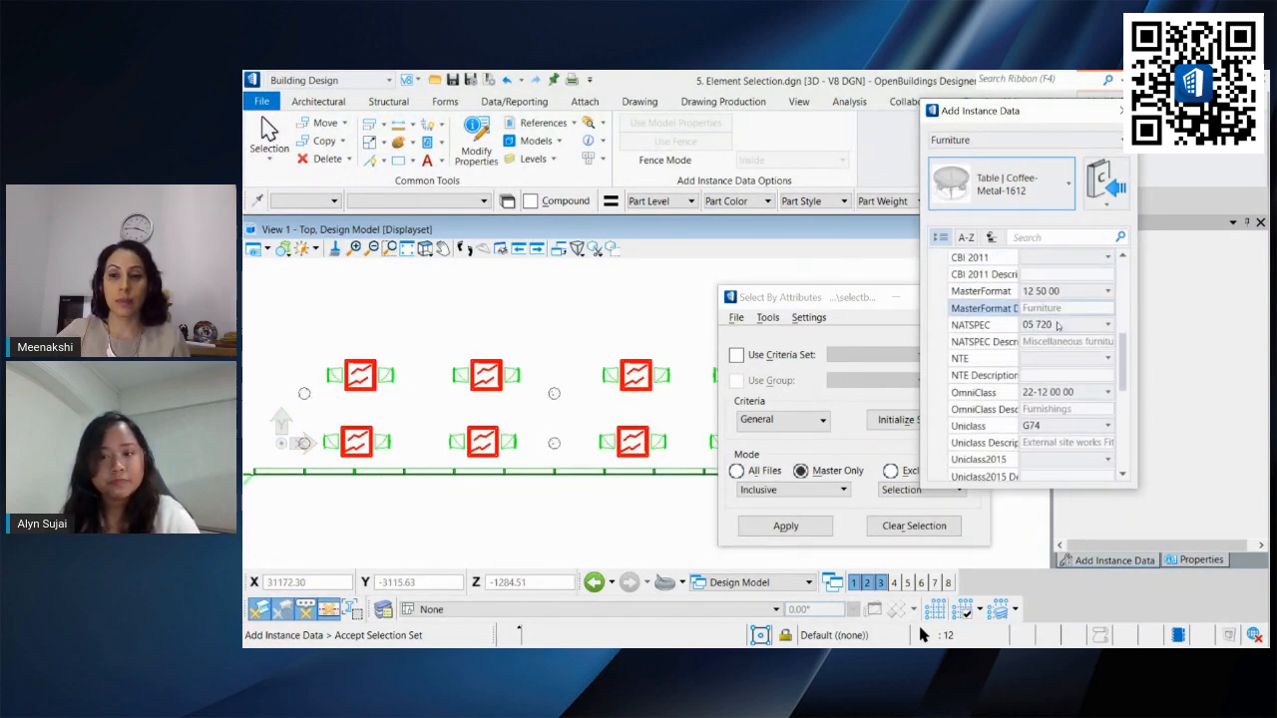
scroll(1072, 342, "down", 2)
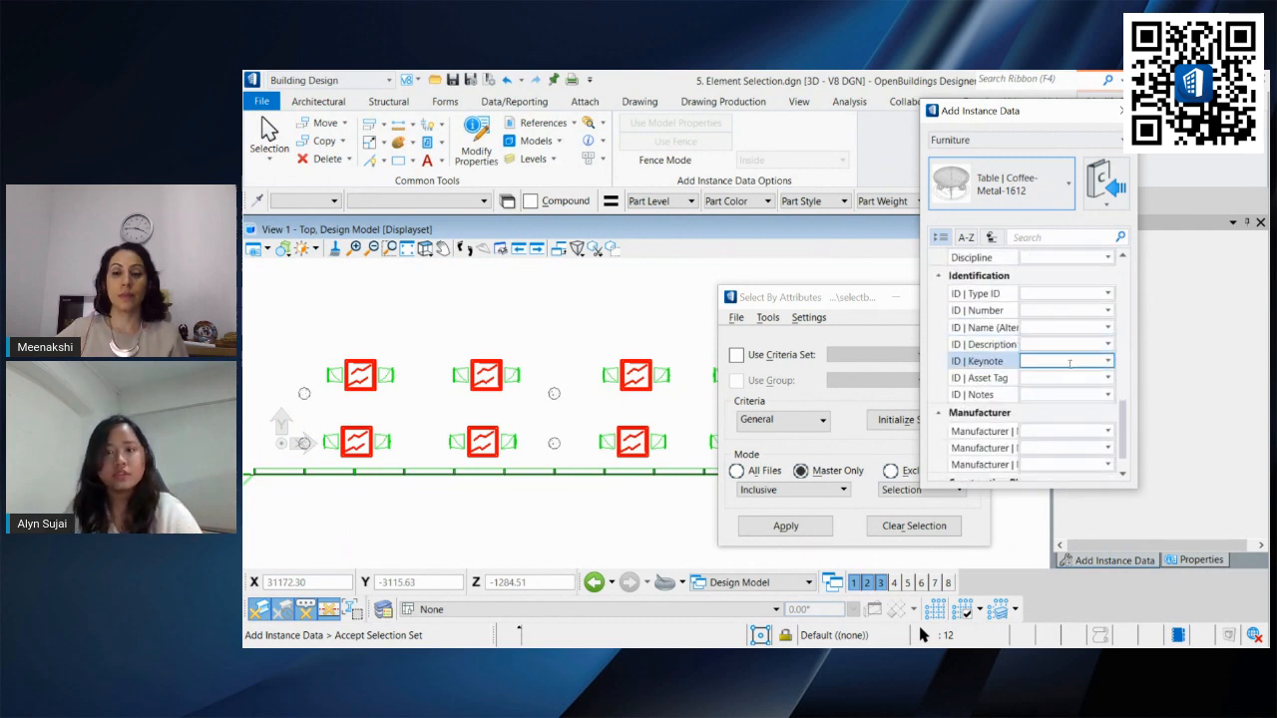
left_click(1085, 311)
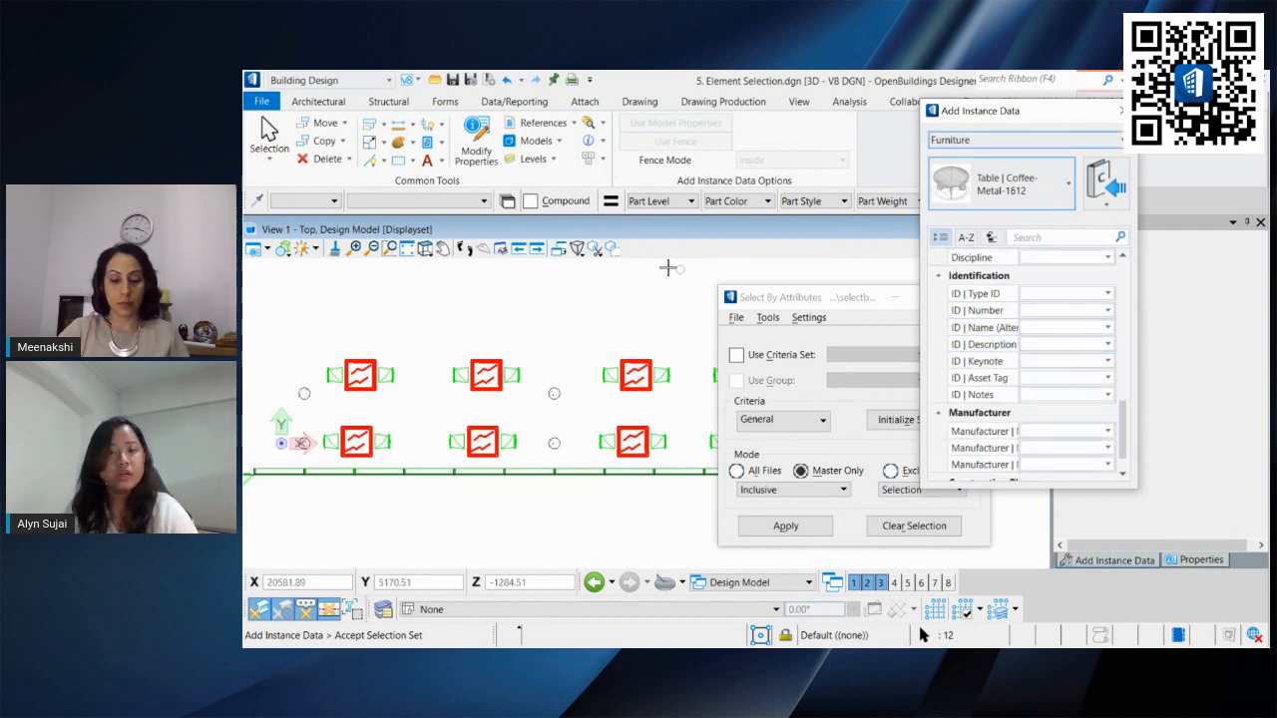
left_click(653, 293)
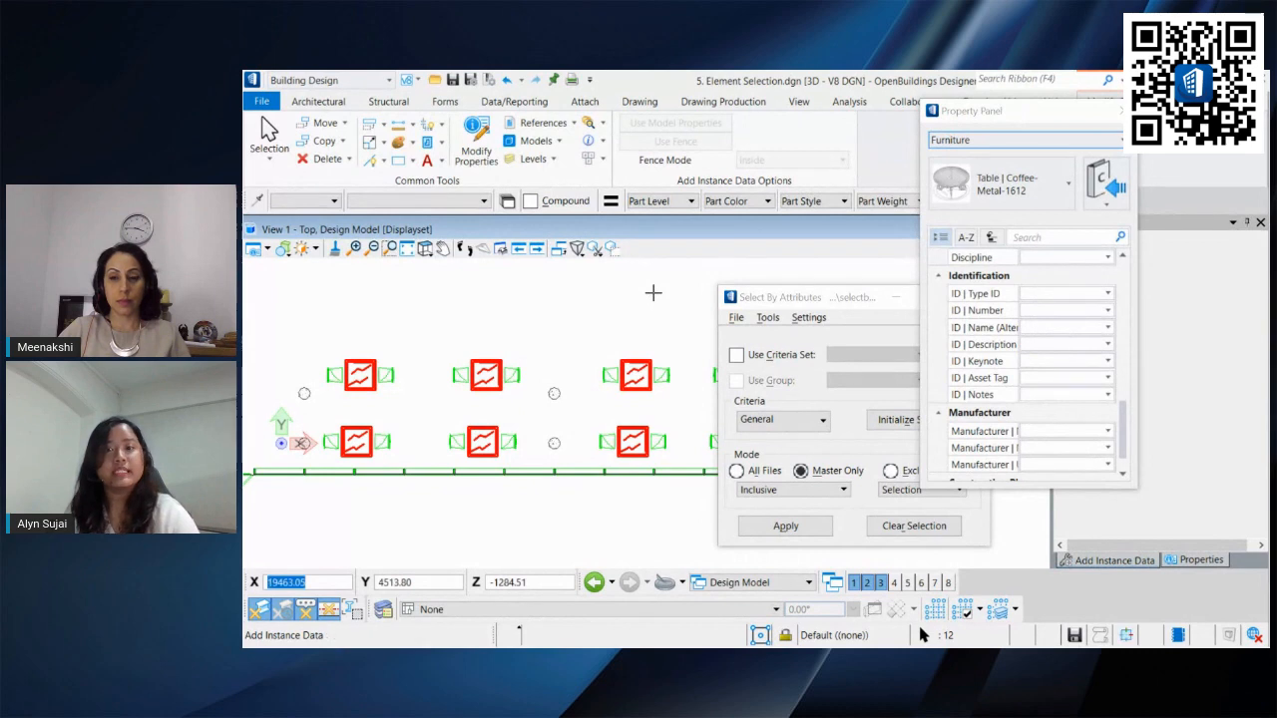
left_click_drag(985, 116, 1163, 394)
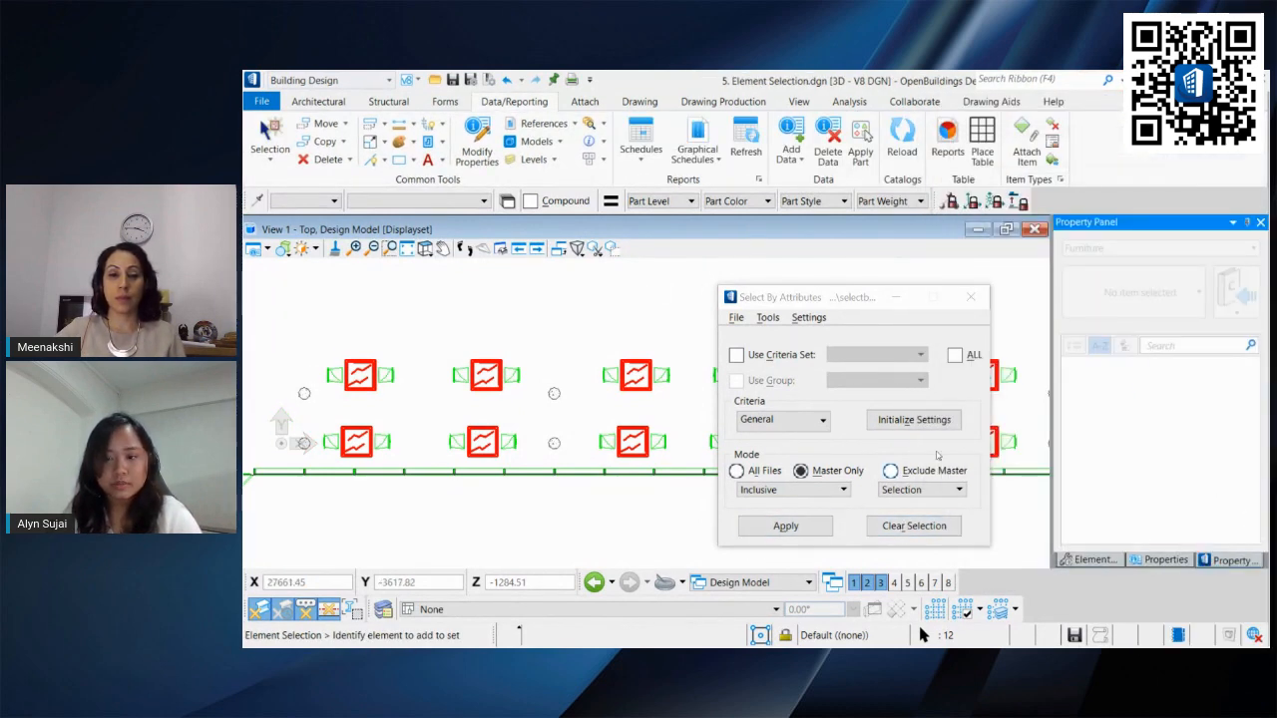
Step: Clear the selection and close the Select By Attributes dialog, accepting the alert
left_click(914, 526)
left_click(980, 295)
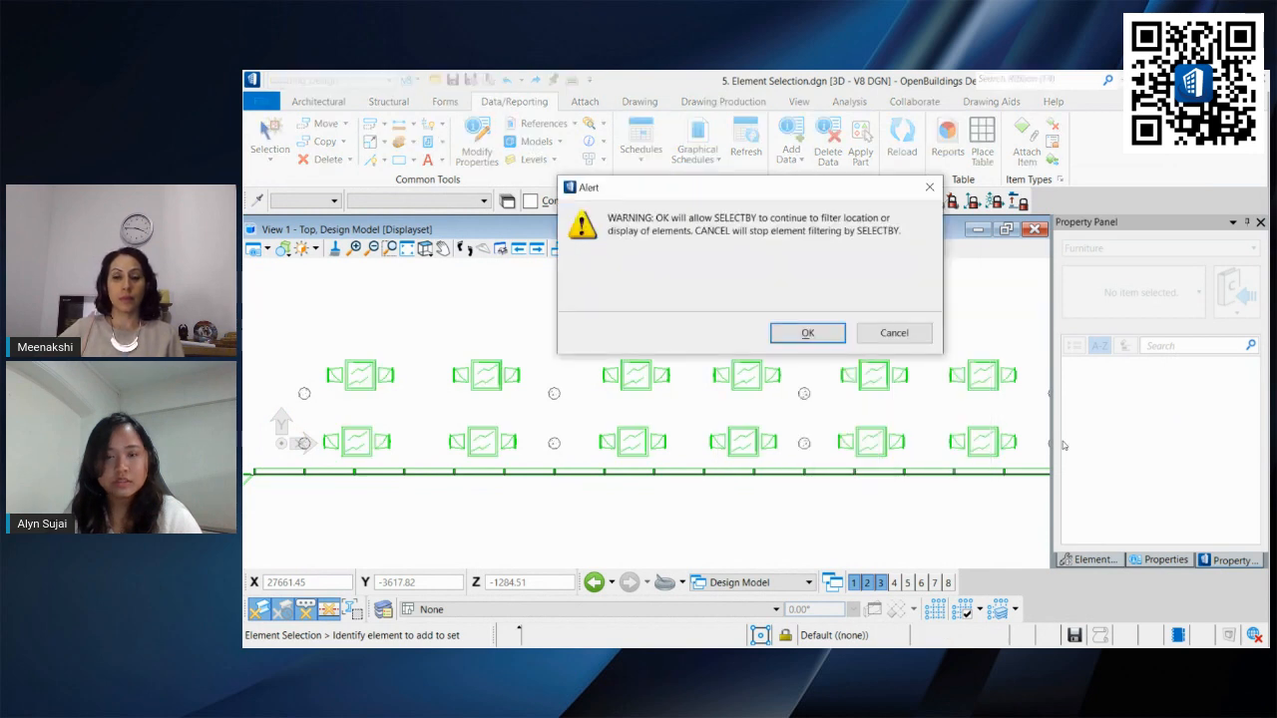
left_click(833, 340)
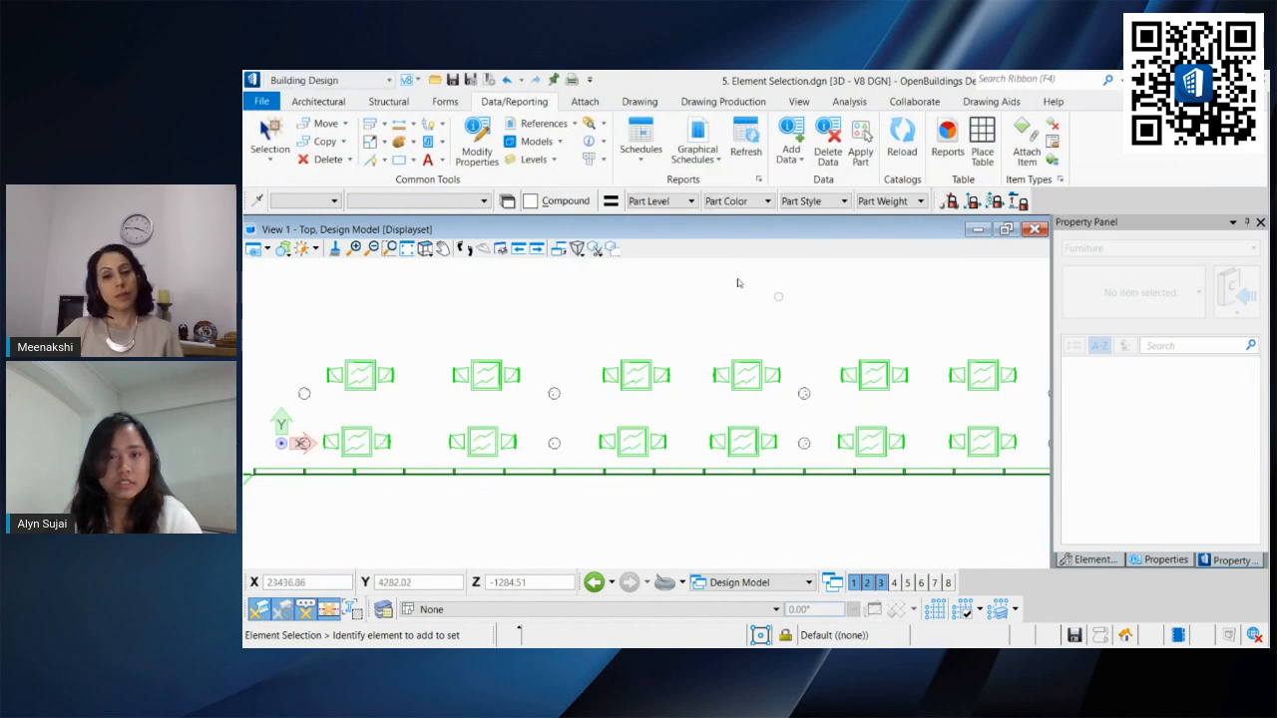
Step: Open Schedules for the Furniture catalog type and sort the listing by Instance Name
left_click(640, 139)
left_click(573, 189)
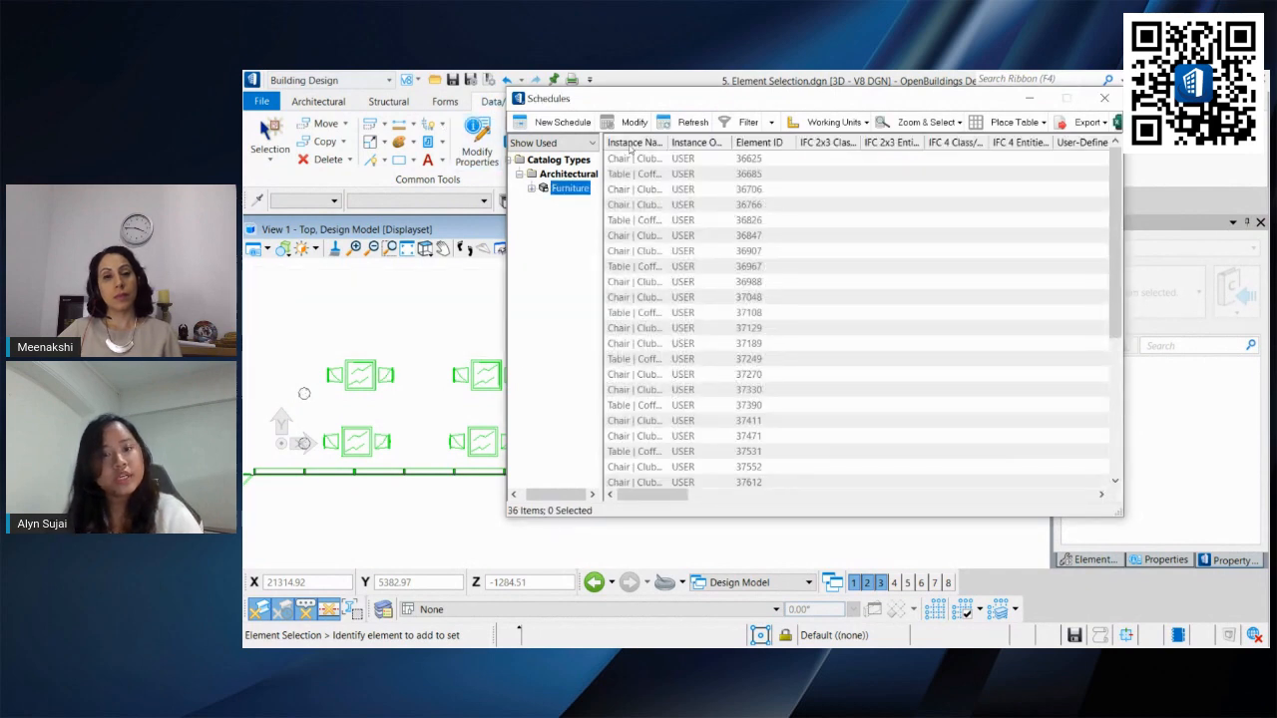
left_click(628, 145)
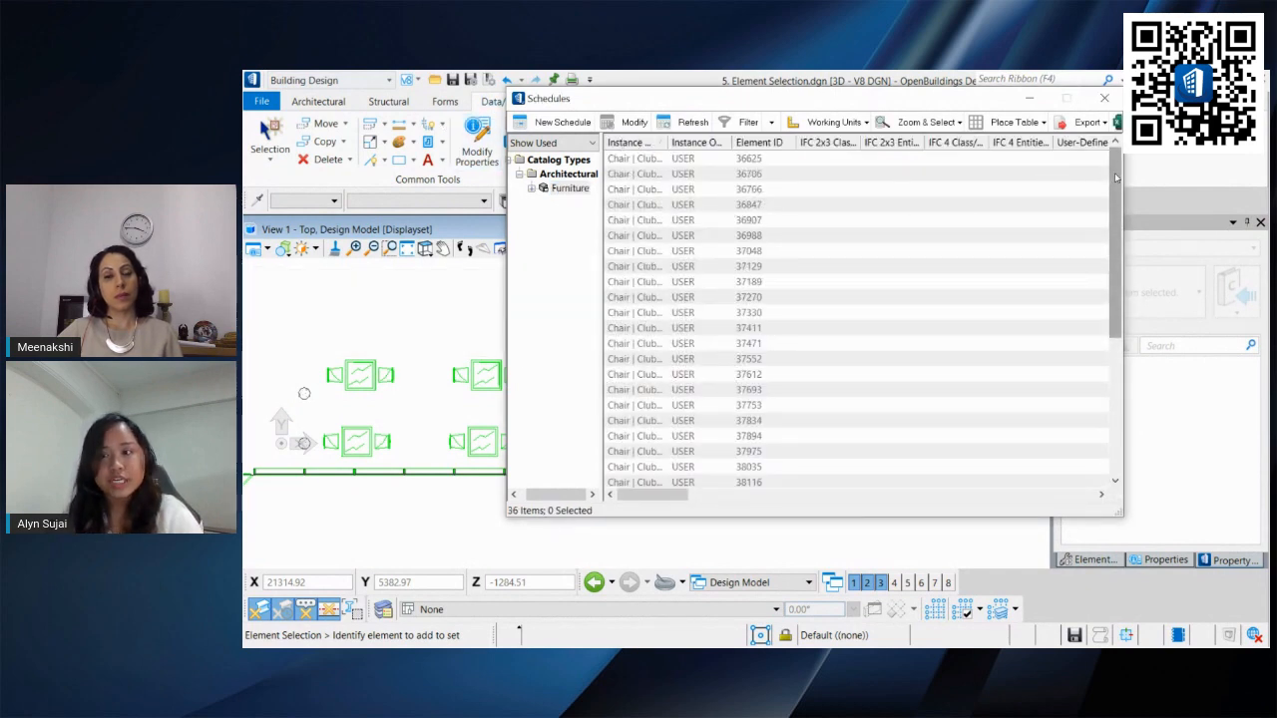
left_click_drag(1118, 181, 1120, 321)
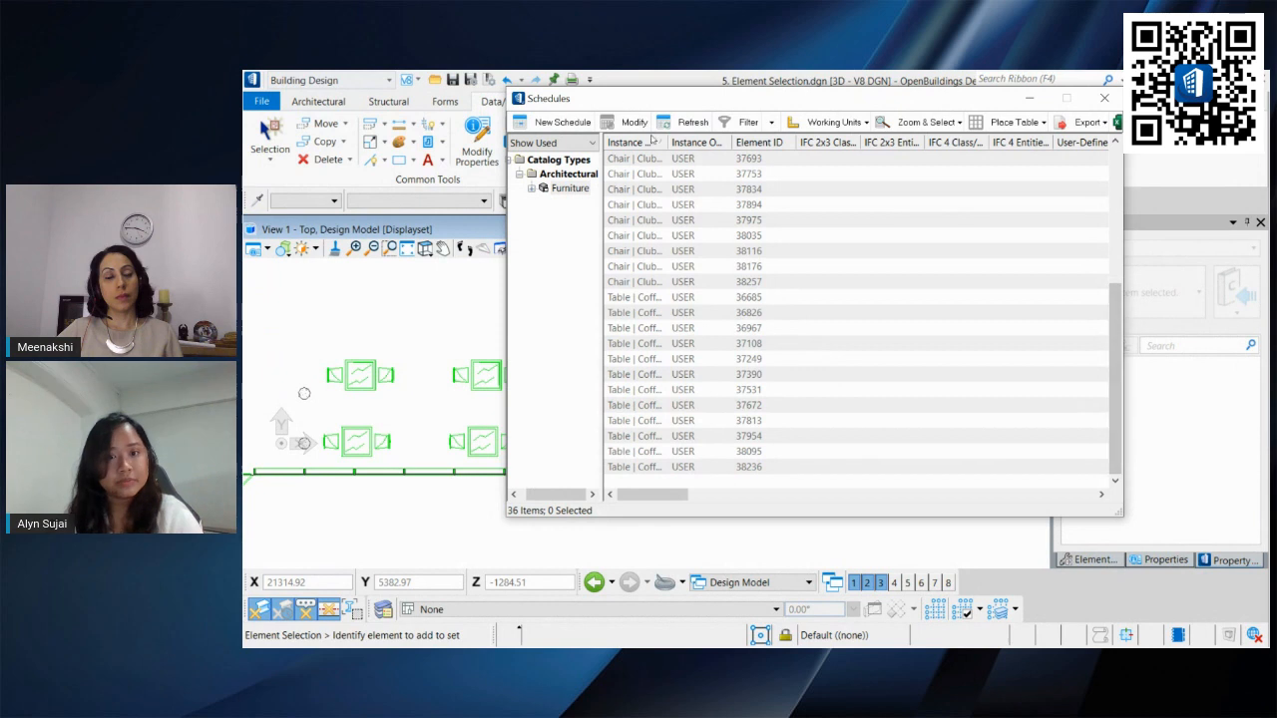
left_click_drag(667, 143, 787, 175)
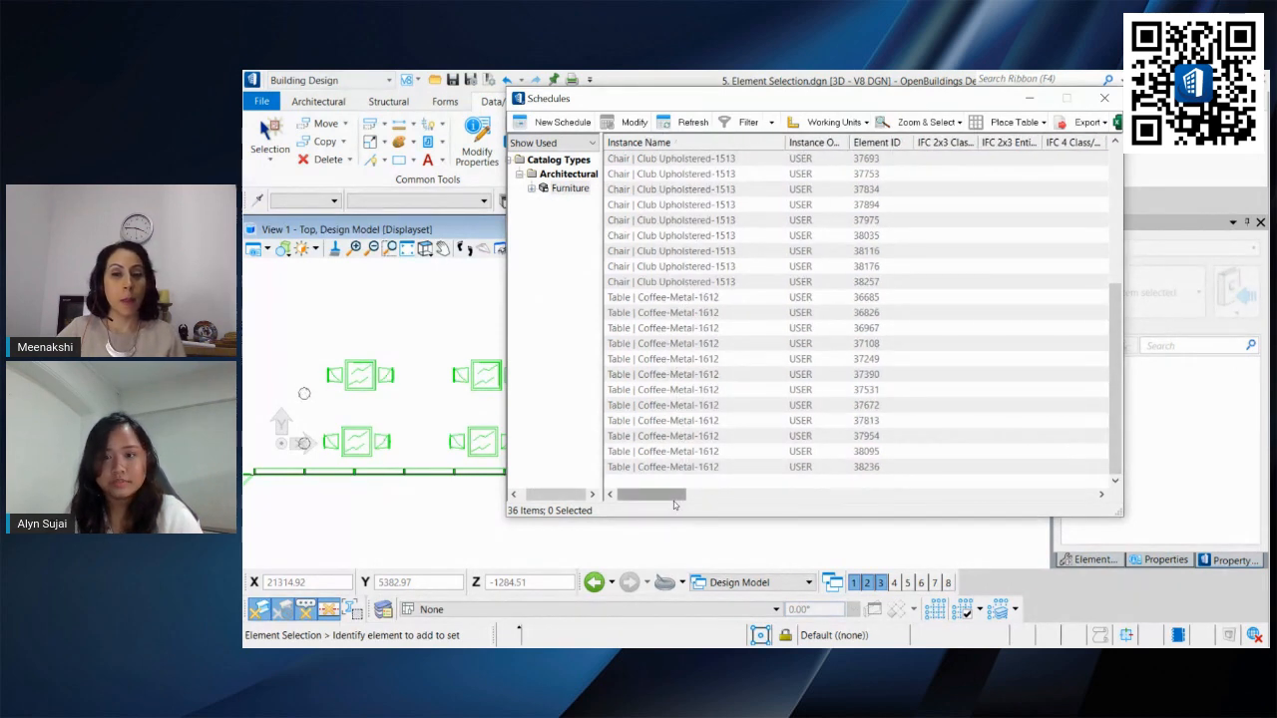
left_click_drag(679, 495, 613, 470)
Step: Select all Table | Coffee-Metal-1612 rows and set their ID | Type ID to T01
left_click(653, 299)
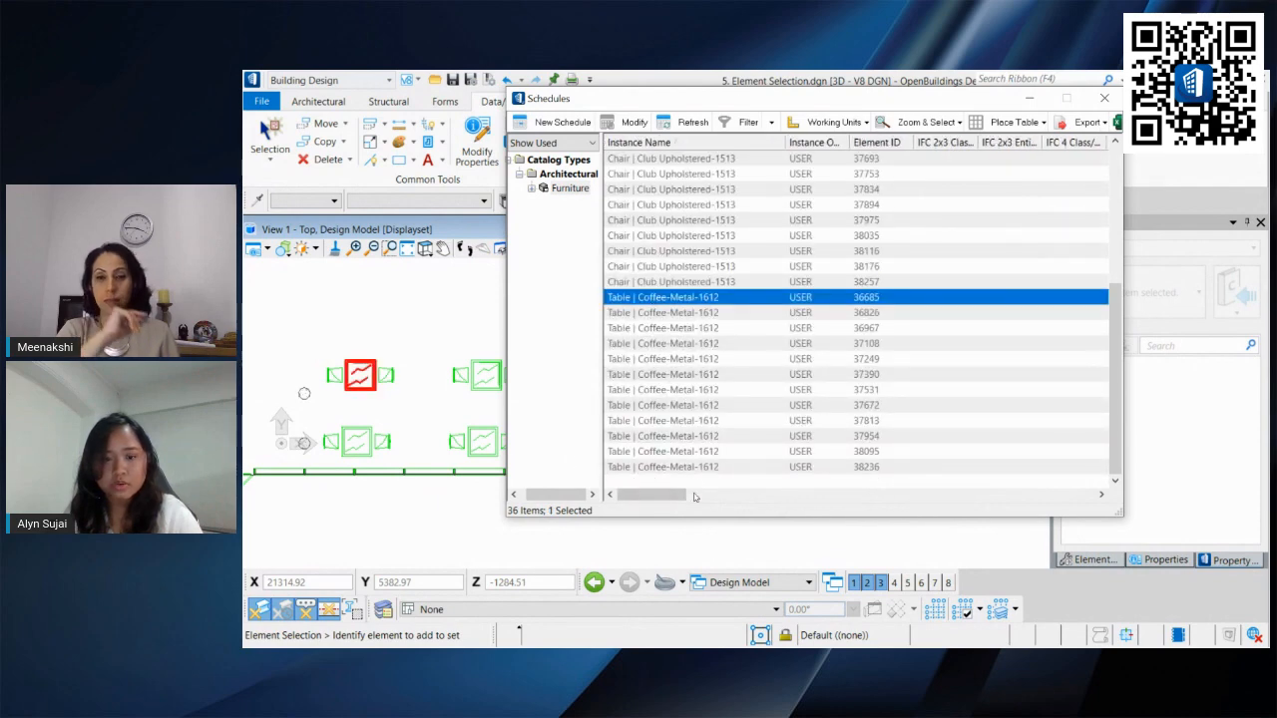
left_click(700, 467, "shift")
left_click_drag(684, 493, 958, 483)
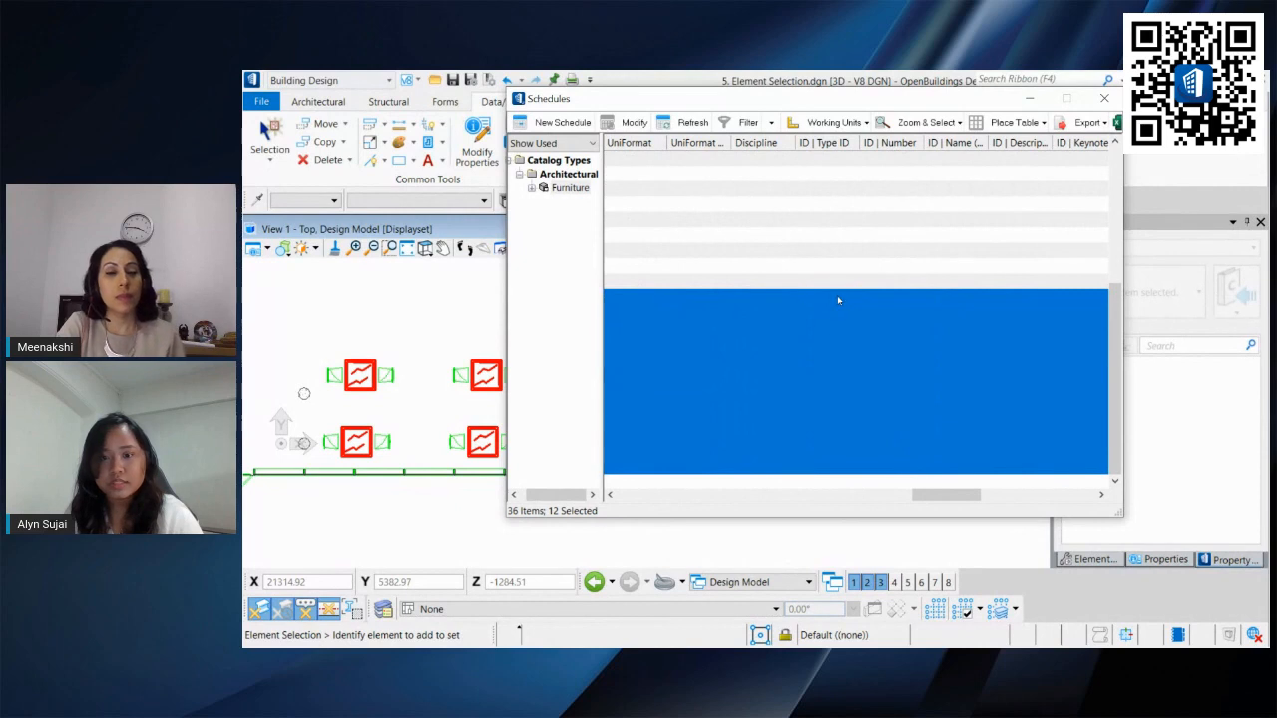
right_click(838, 300)
left_click(903, 325)
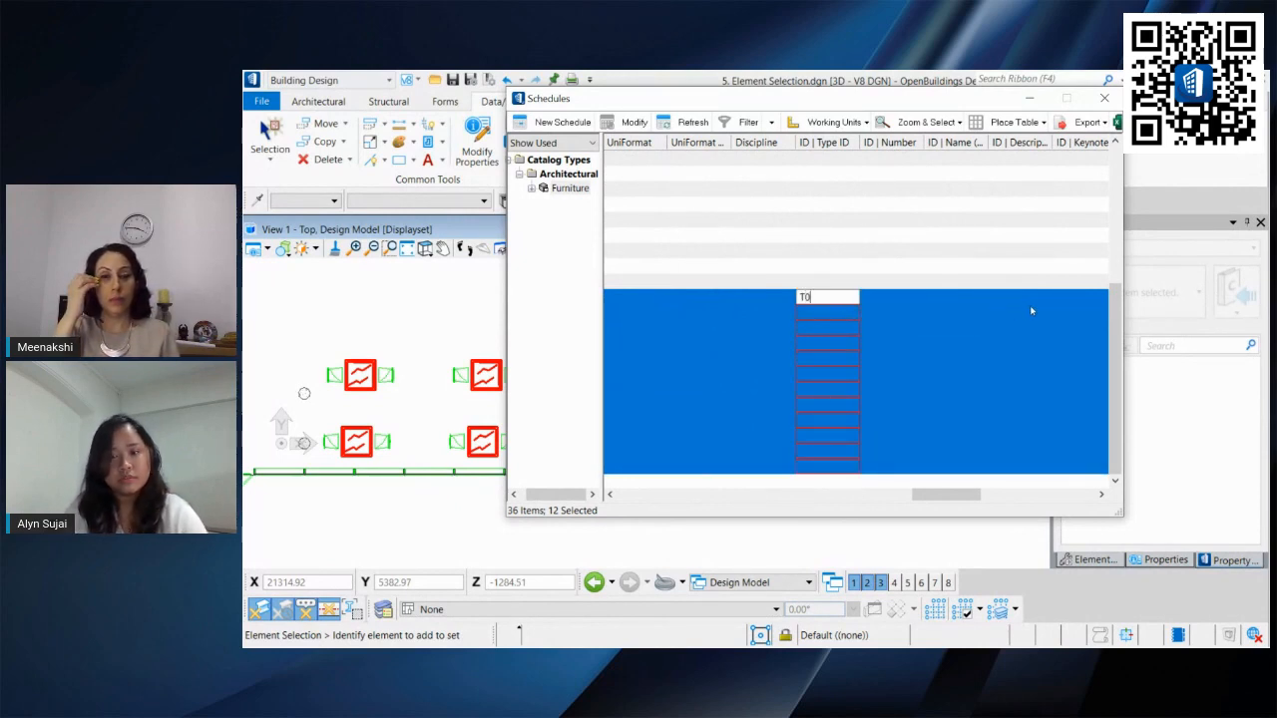
key("Return")
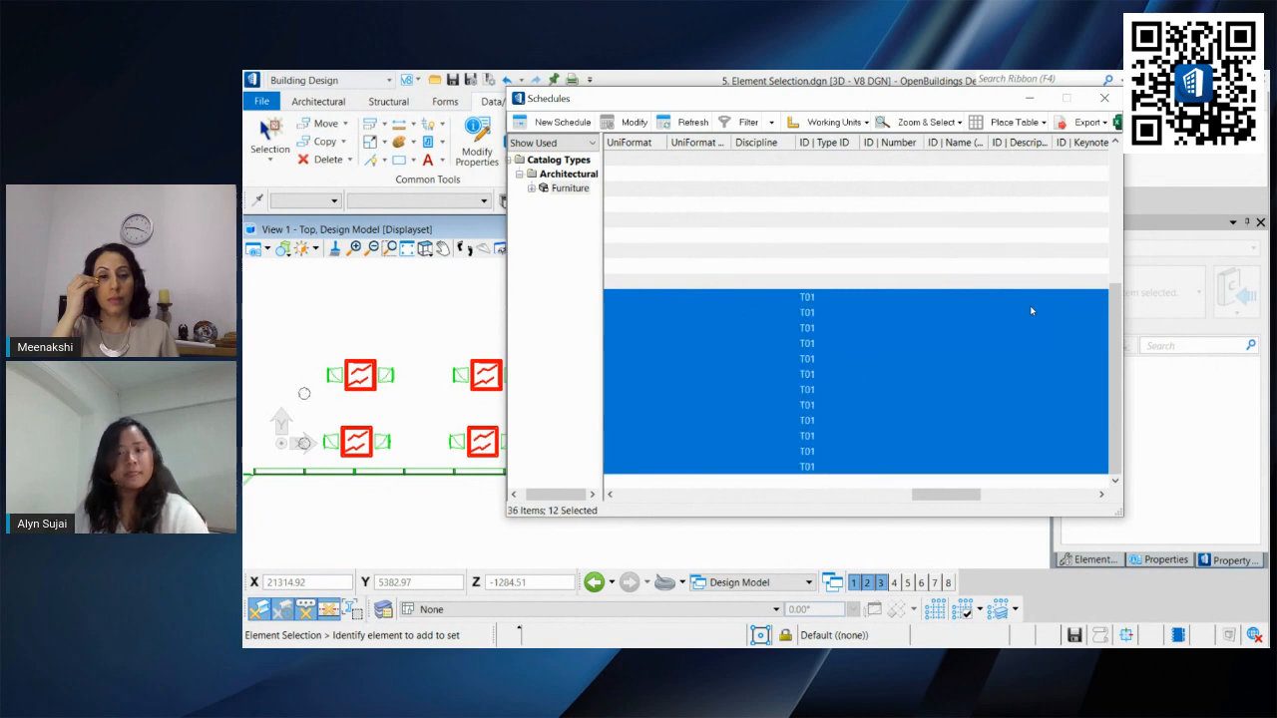
Step: Select the chair rows and set their ID | Type ID to C01
left_click(819, 284)
scroll(834, 280, "up", 5)
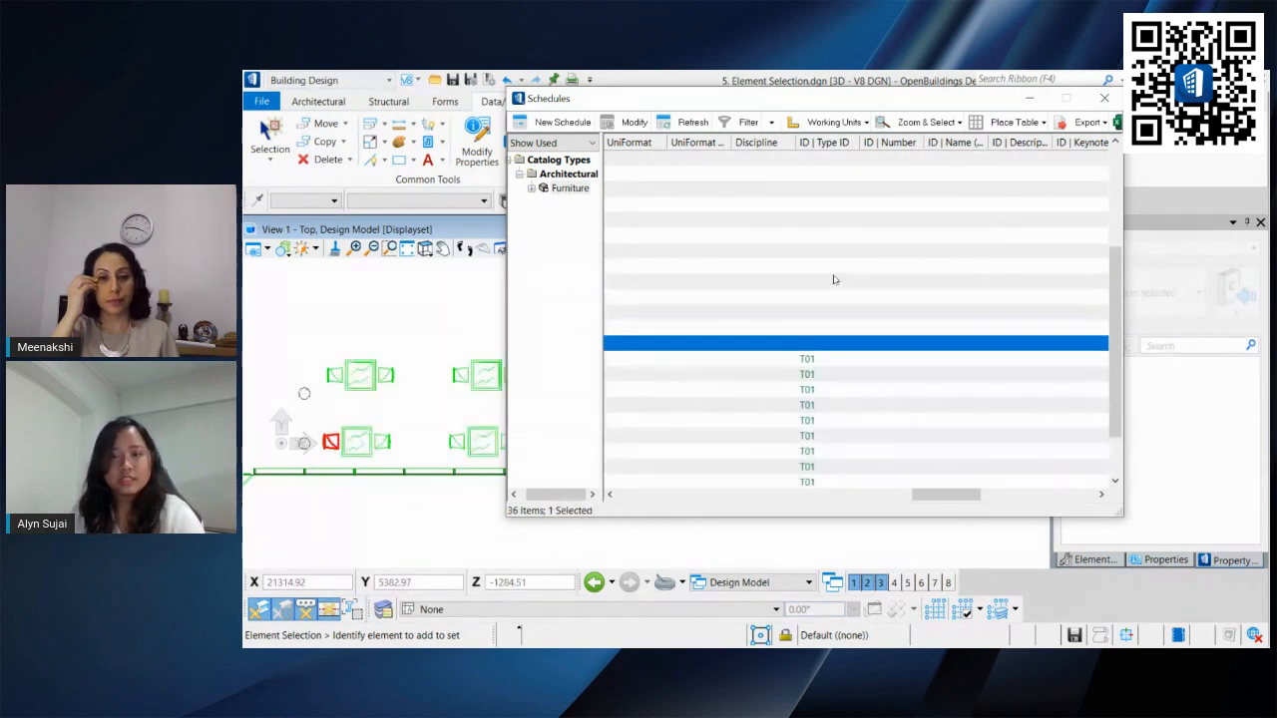
key("ctrl+a")
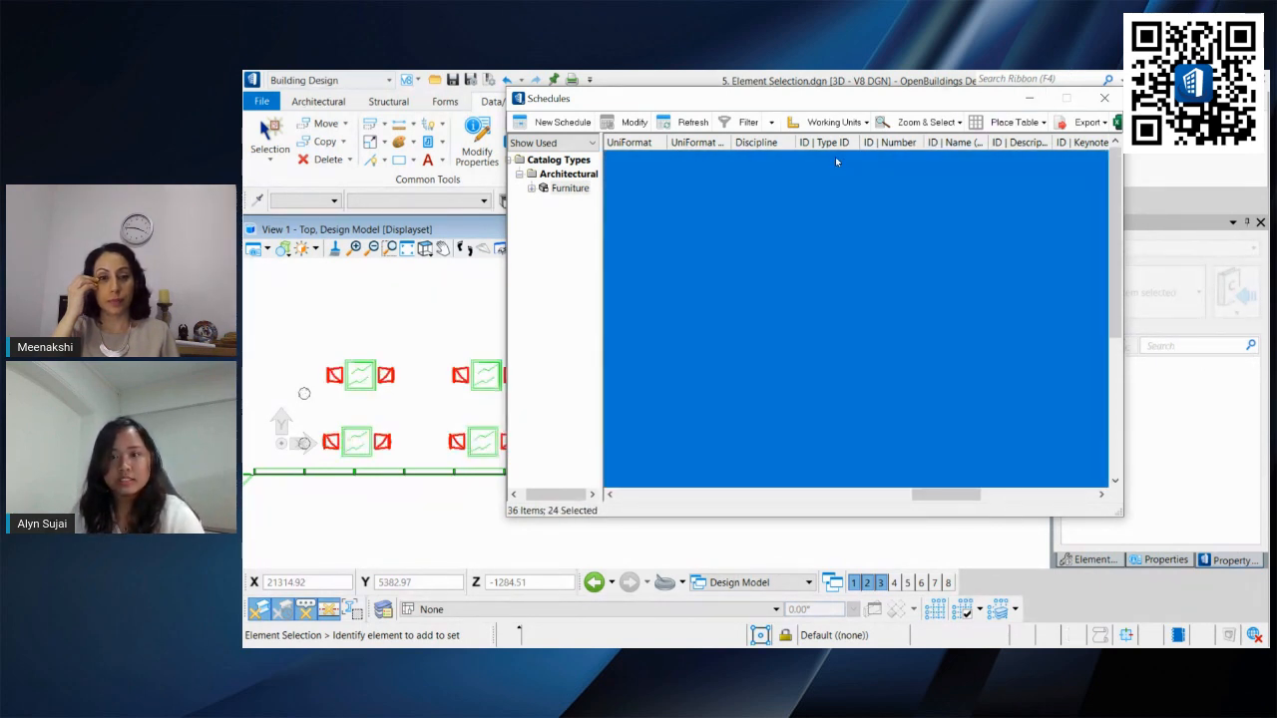
right_click(838, 160)
left_click(882, 183)
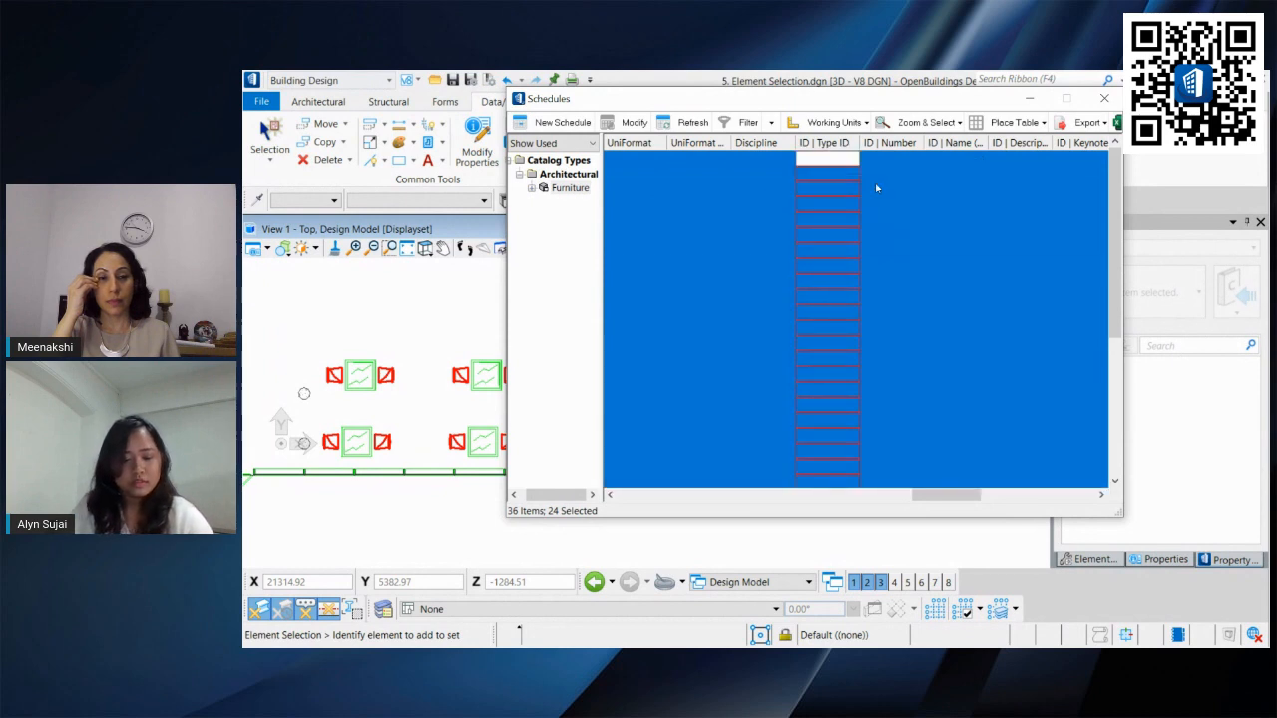
type("C01")
key("Return")
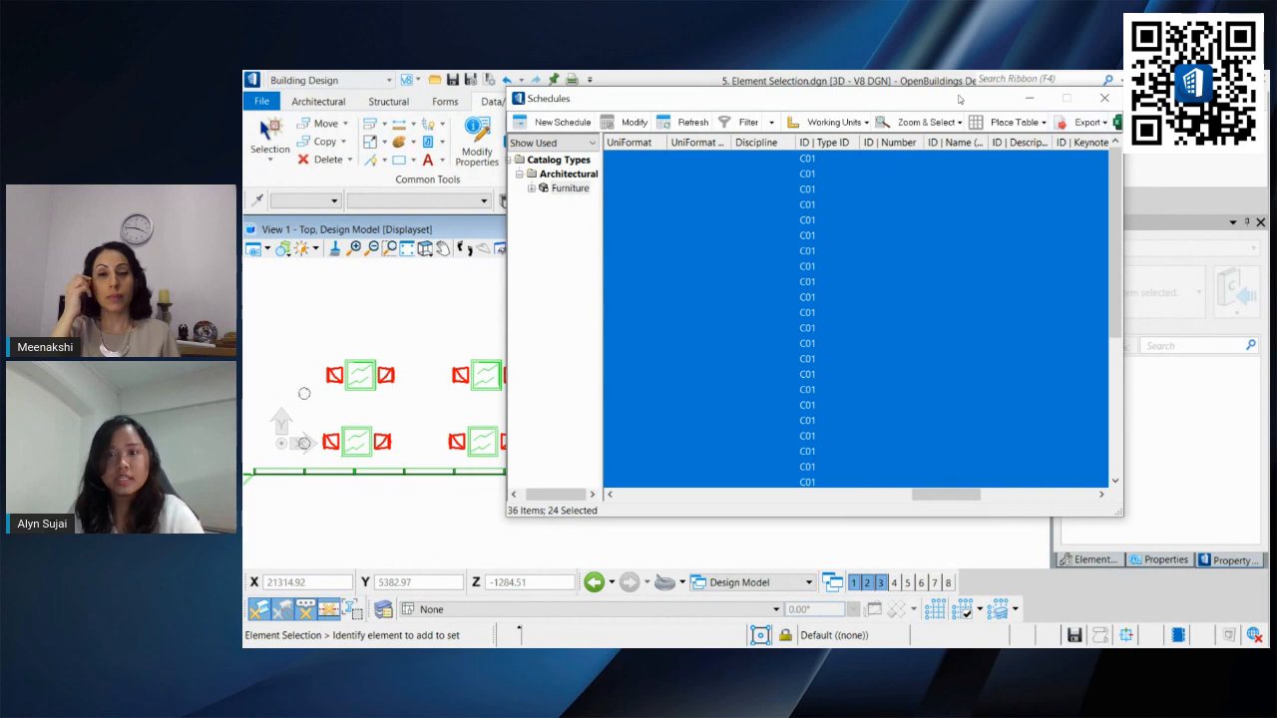
Step: Resize the Schedules window, view the Excel Exchange options, and close Schedules
left_click_drag(961, 99, 874, 99)
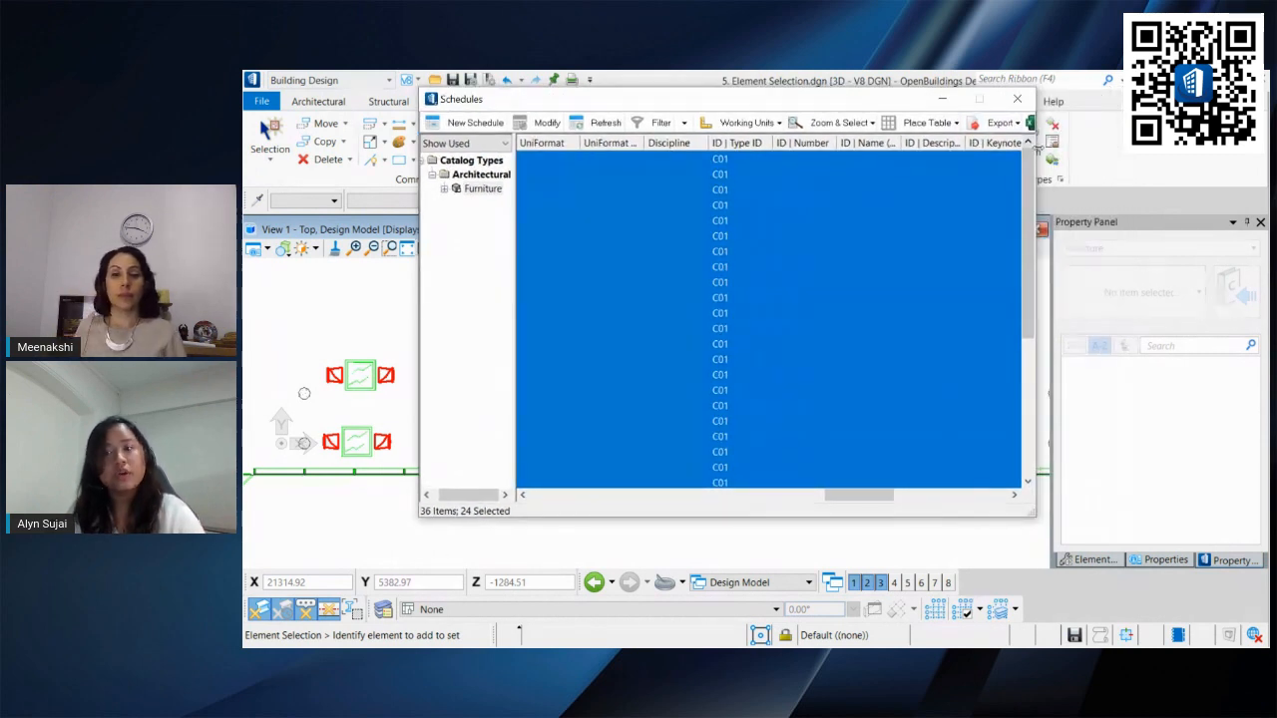
left_click_drag(1036, 149, 1151, 151)
left_click(1116, 123)
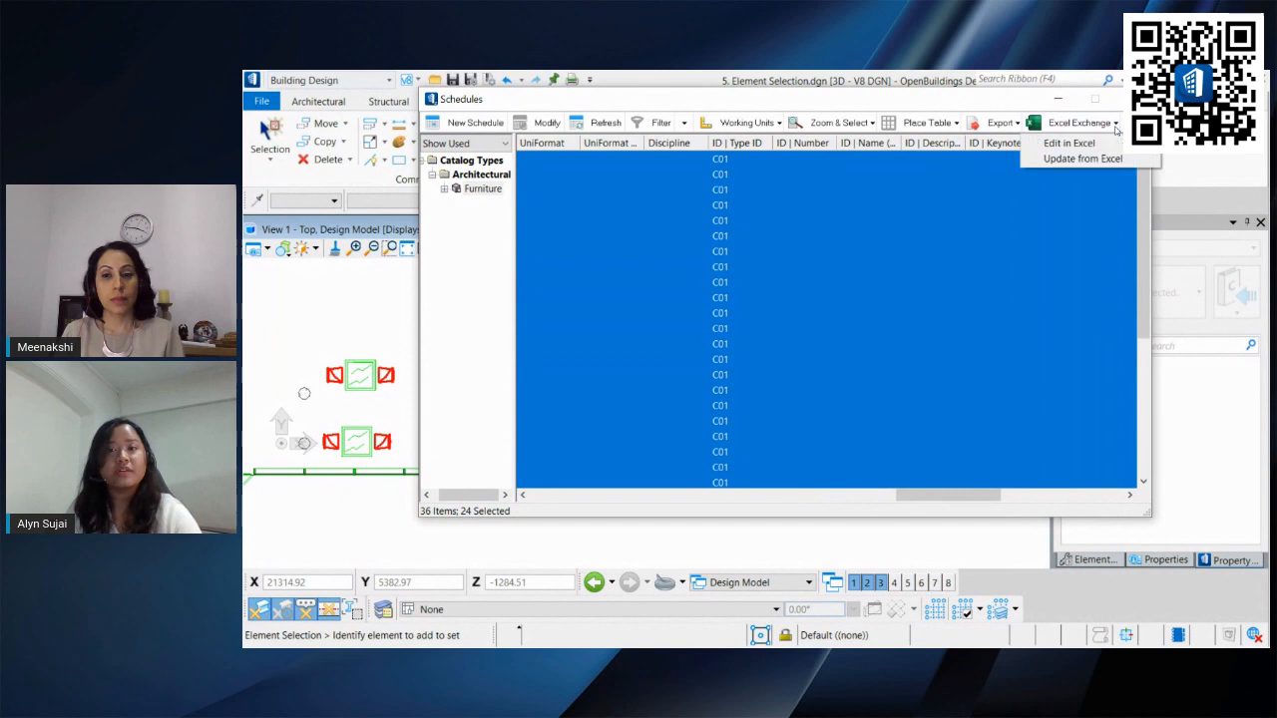
left_click(979, 105)
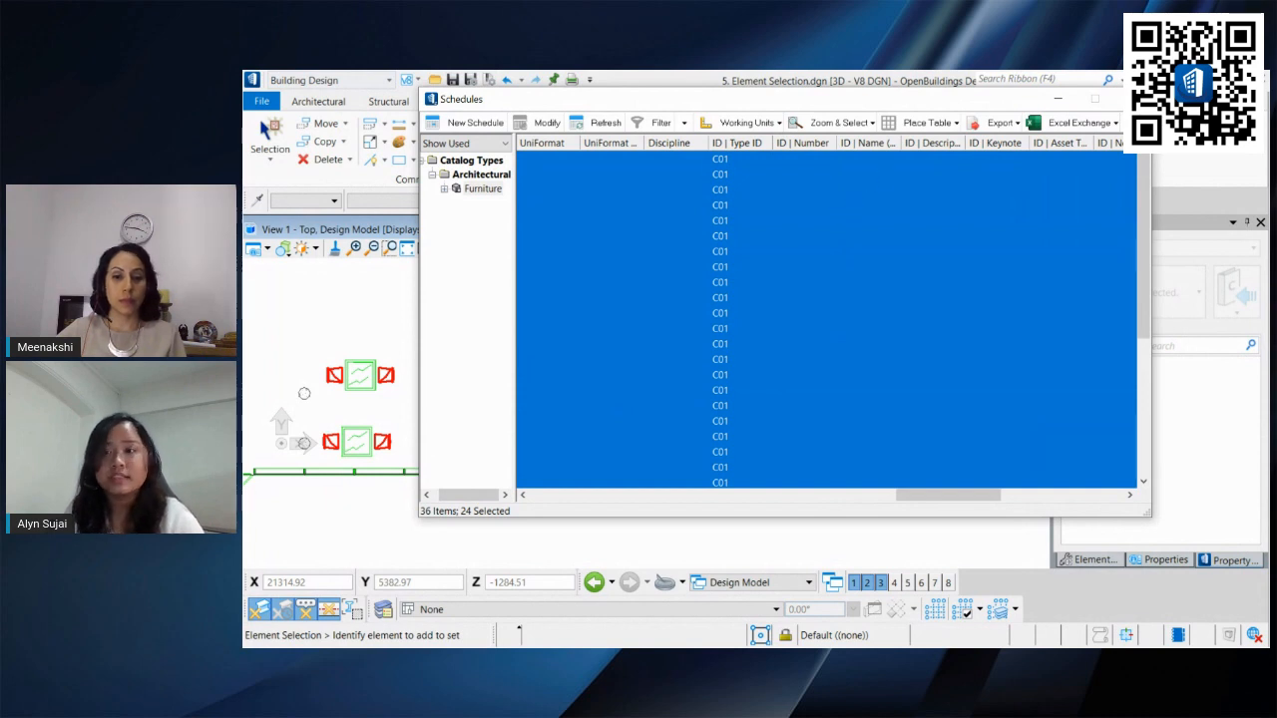
left_click(1118, 98)
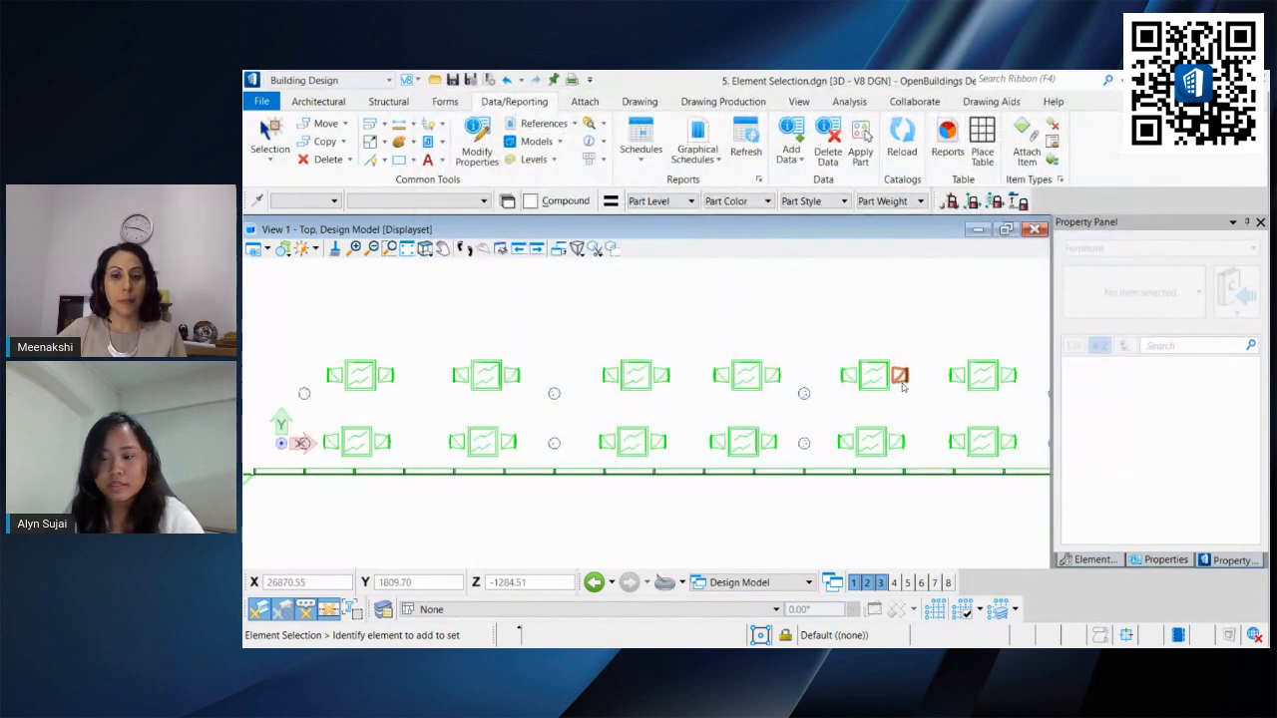
Step: Review the ID | Type ID property of a chair and a table in the Properties panel
left_click(1181, 559)
scroll(1177, 480, "down", 6)
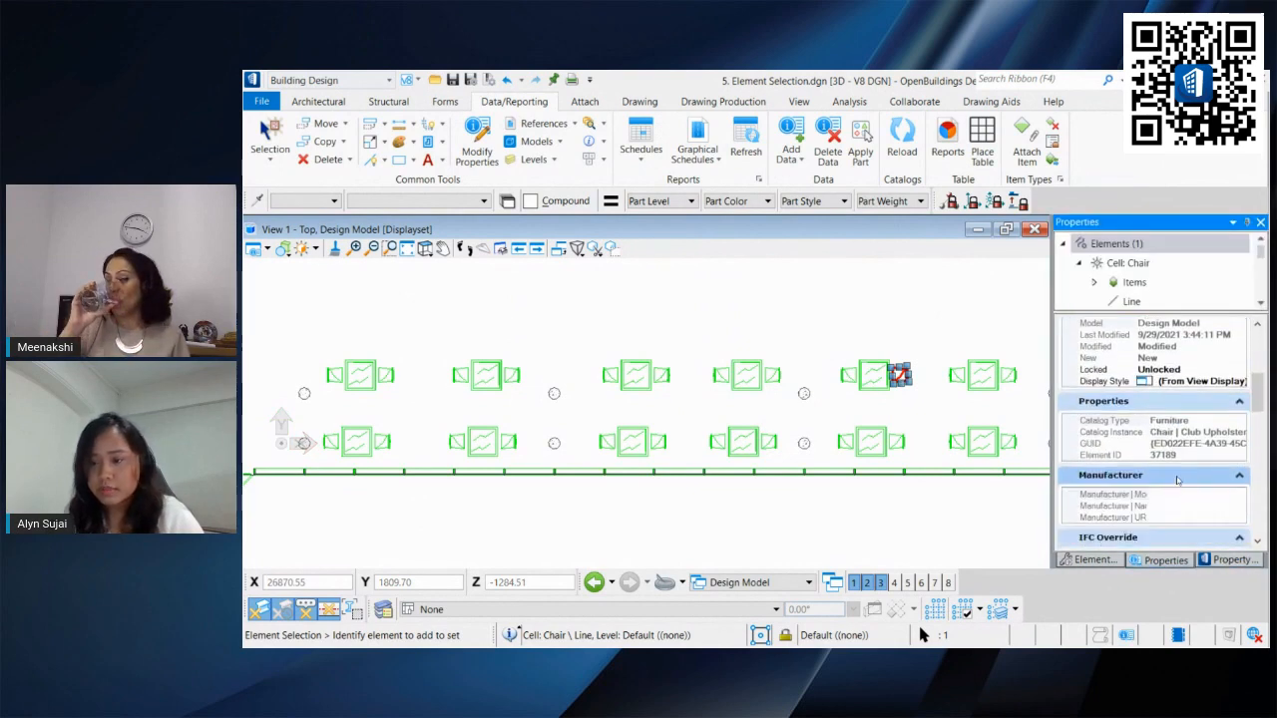
scroll(1177, 480, "down", 10)
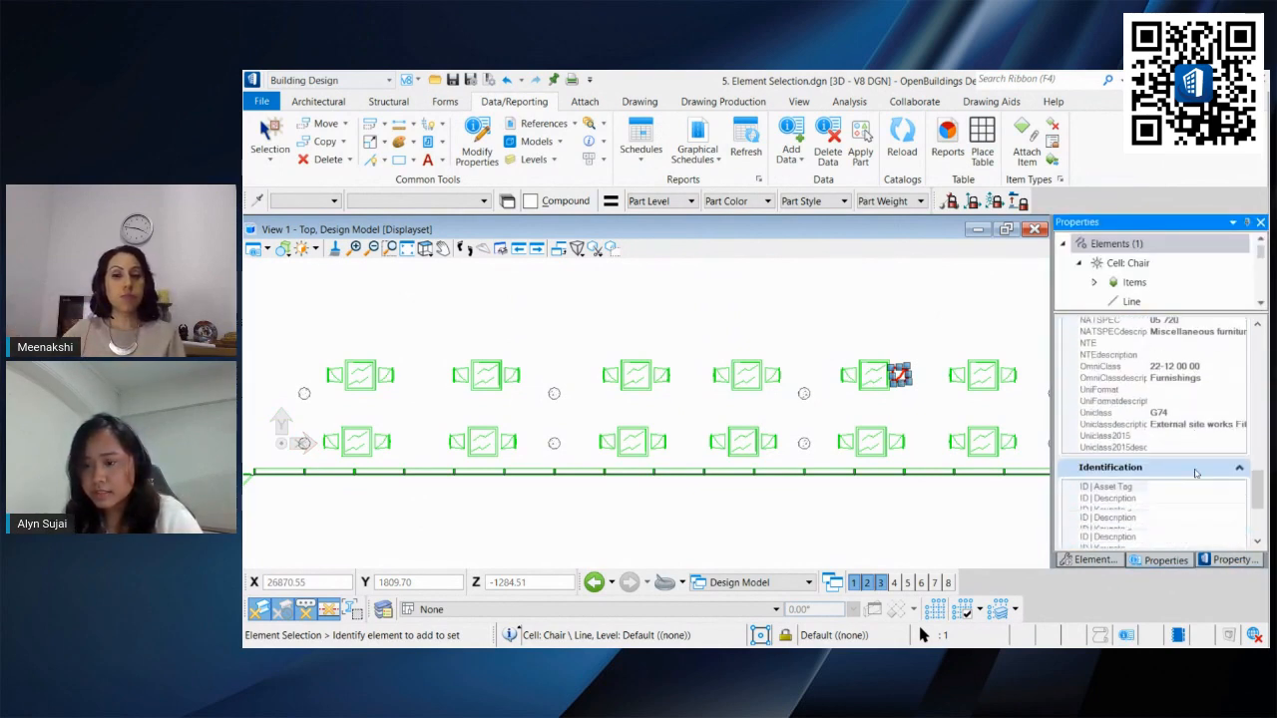
scroll(1196, 473, "down", 3)
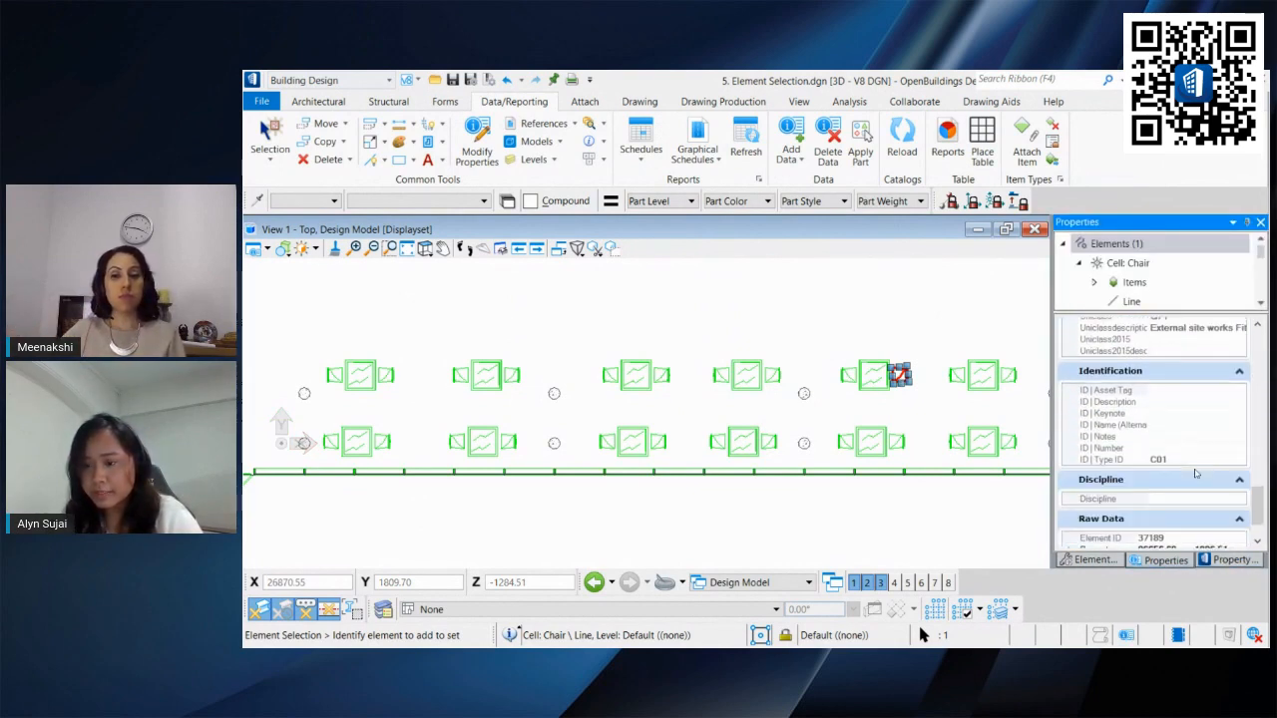
left_click(878, 390)
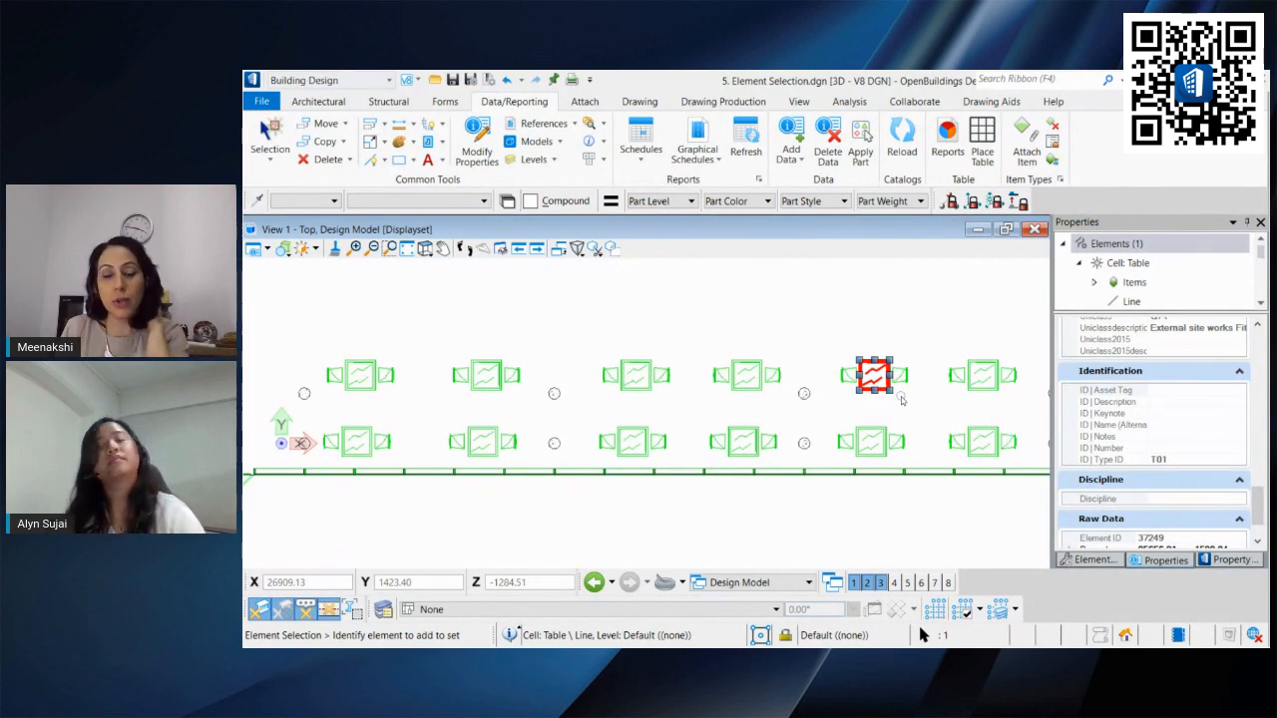
left_click(928, 341)
middle_click_drag(809, 356, 513, 359)
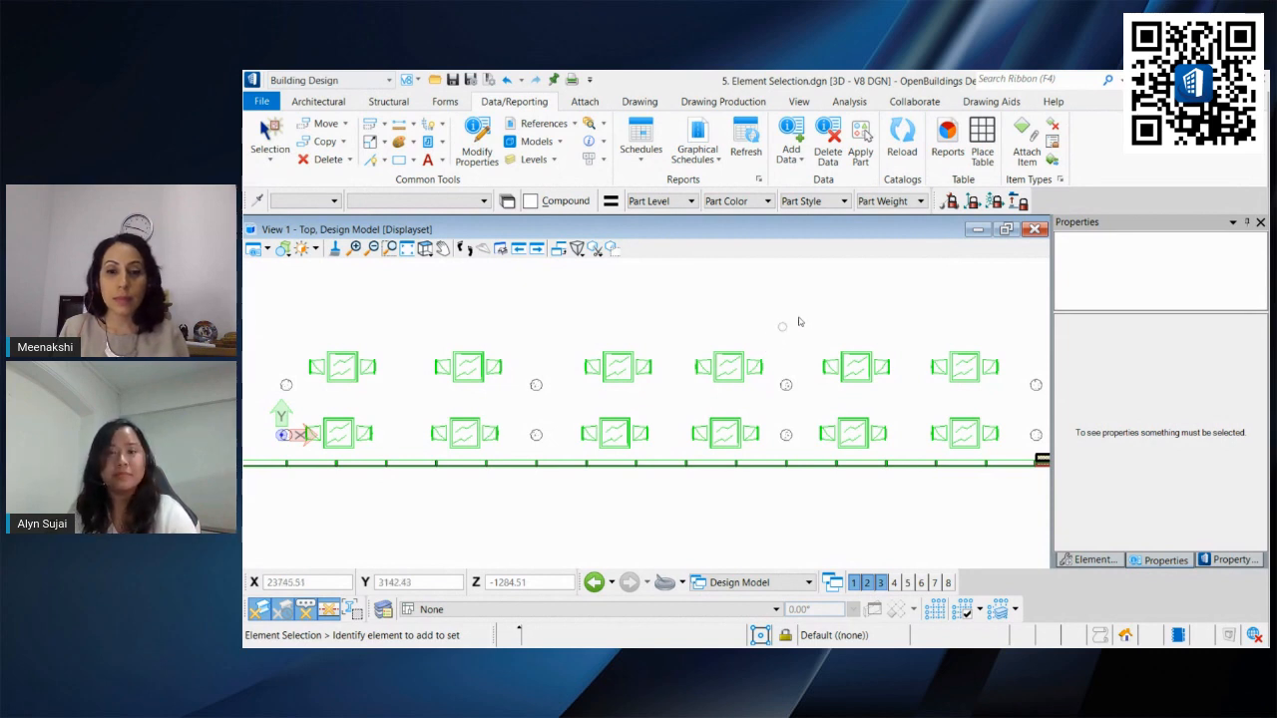
Step: Examine the composition model building in isometric view, picking a wall profile element near the Gourmet signage
scroll(824, 318, "down", 2)
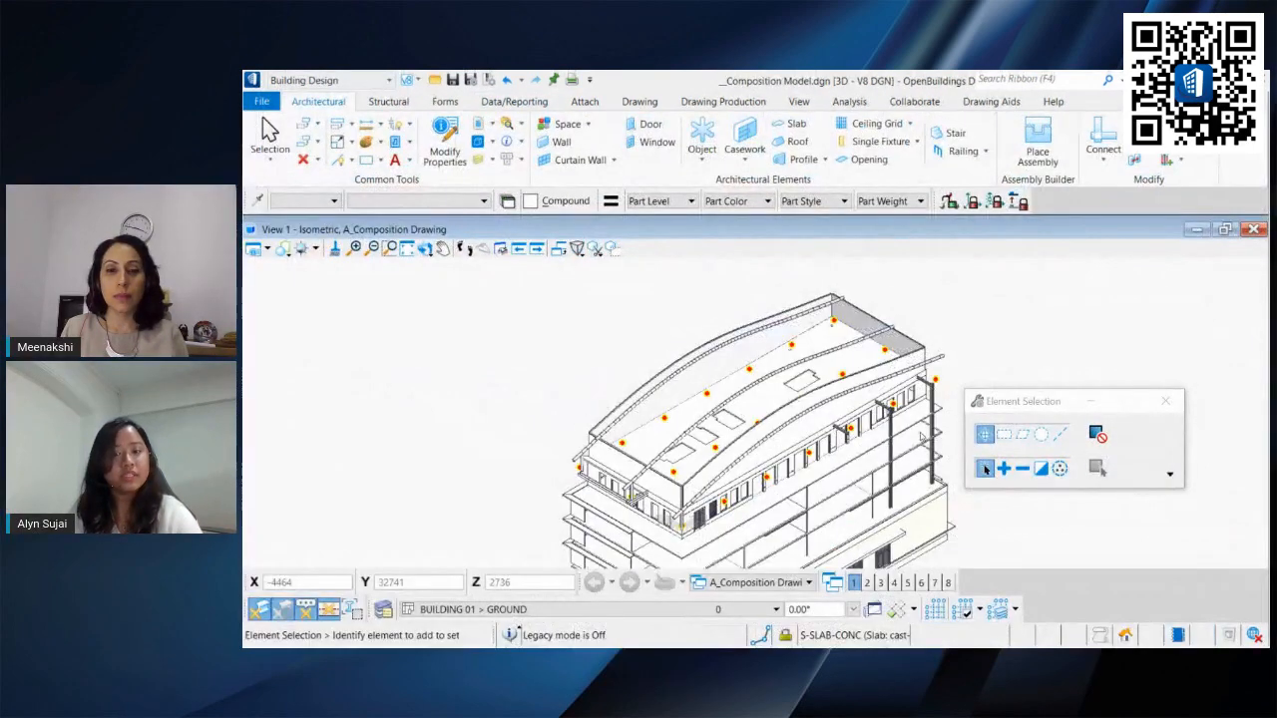
middle_click_drag(974, 318, 878, 296)
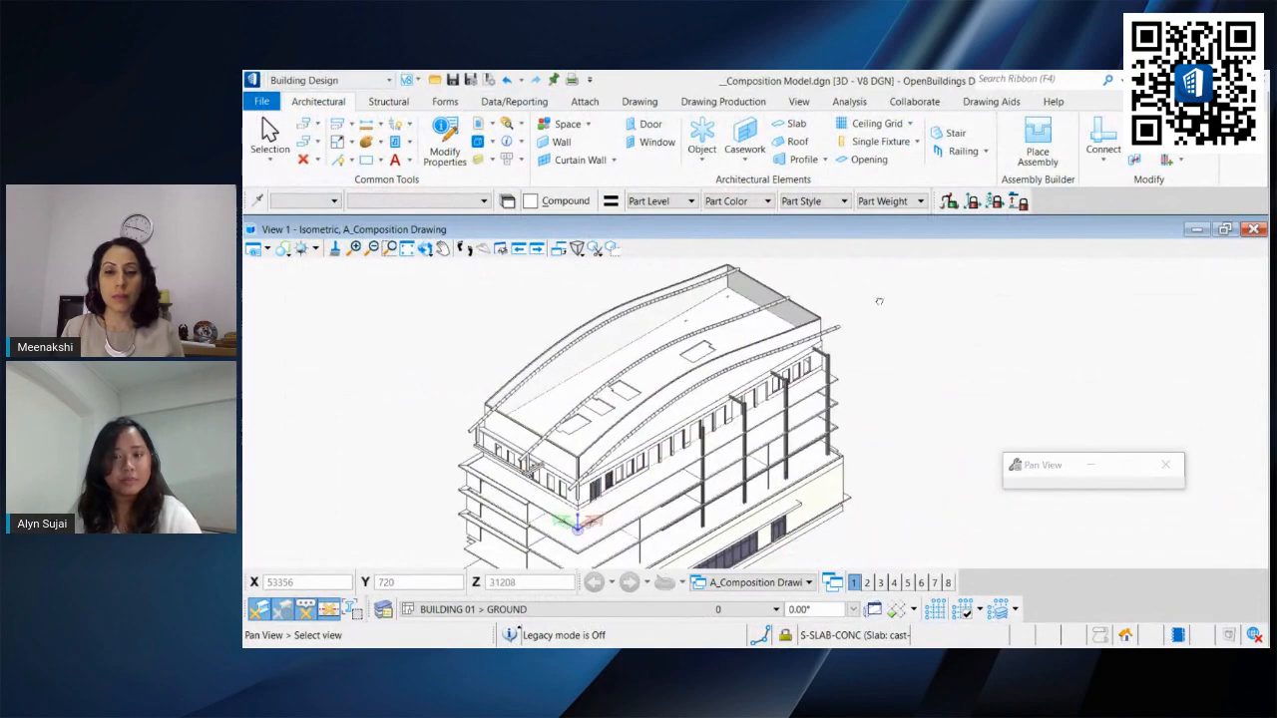
middle_click_drag(873, 395, 874, 354)
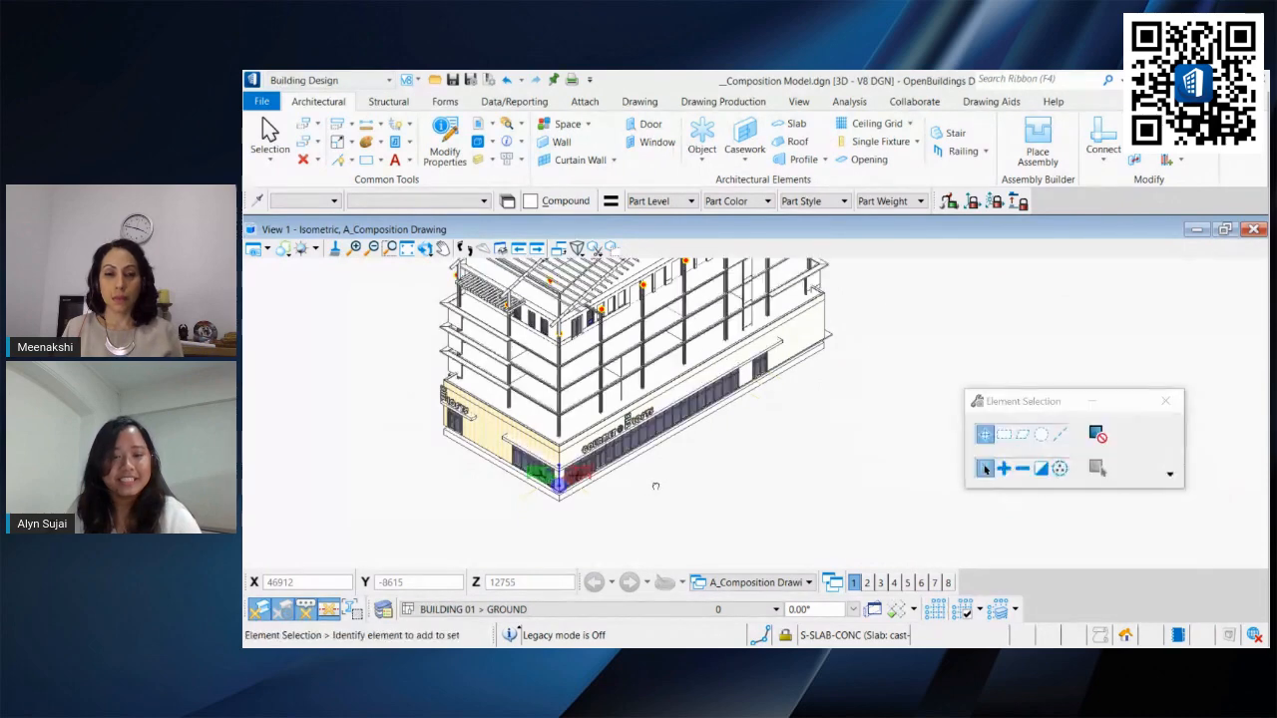
scroll(620, 504, "up", 2)
key("space")
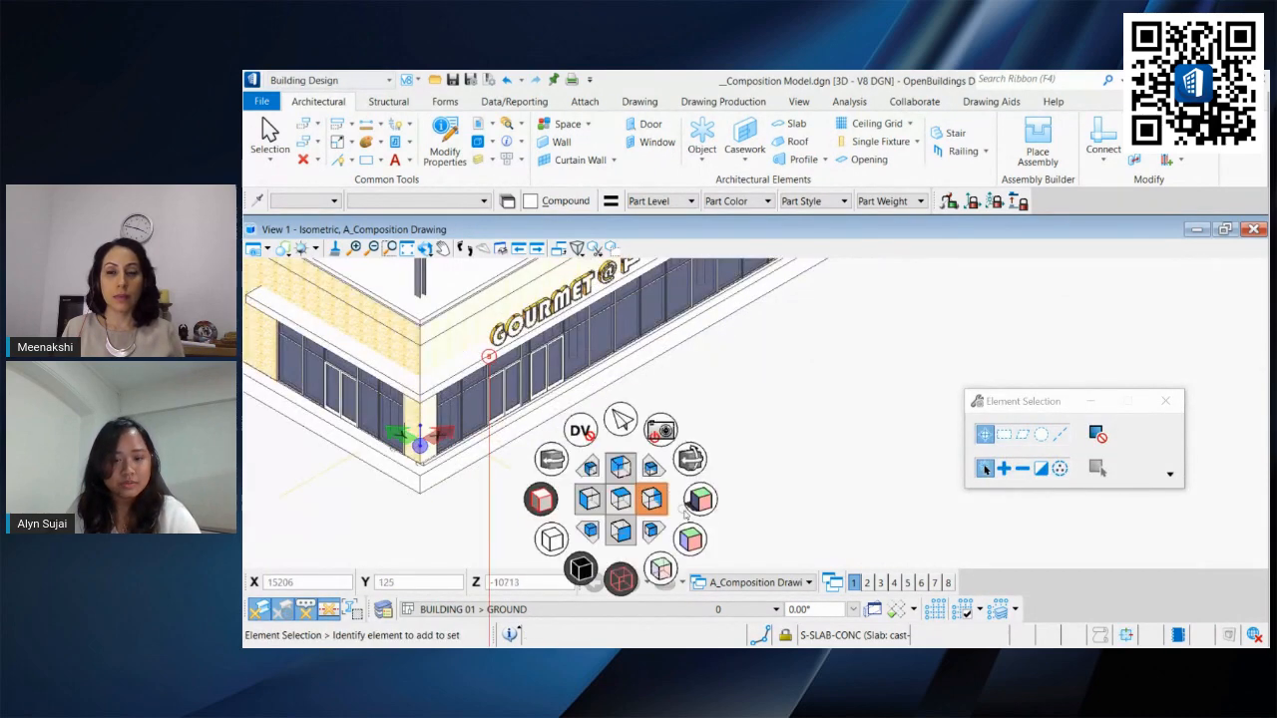
left_click(691, 541)
left_click(648, 467)
scroll(599, 430, "down", 3)
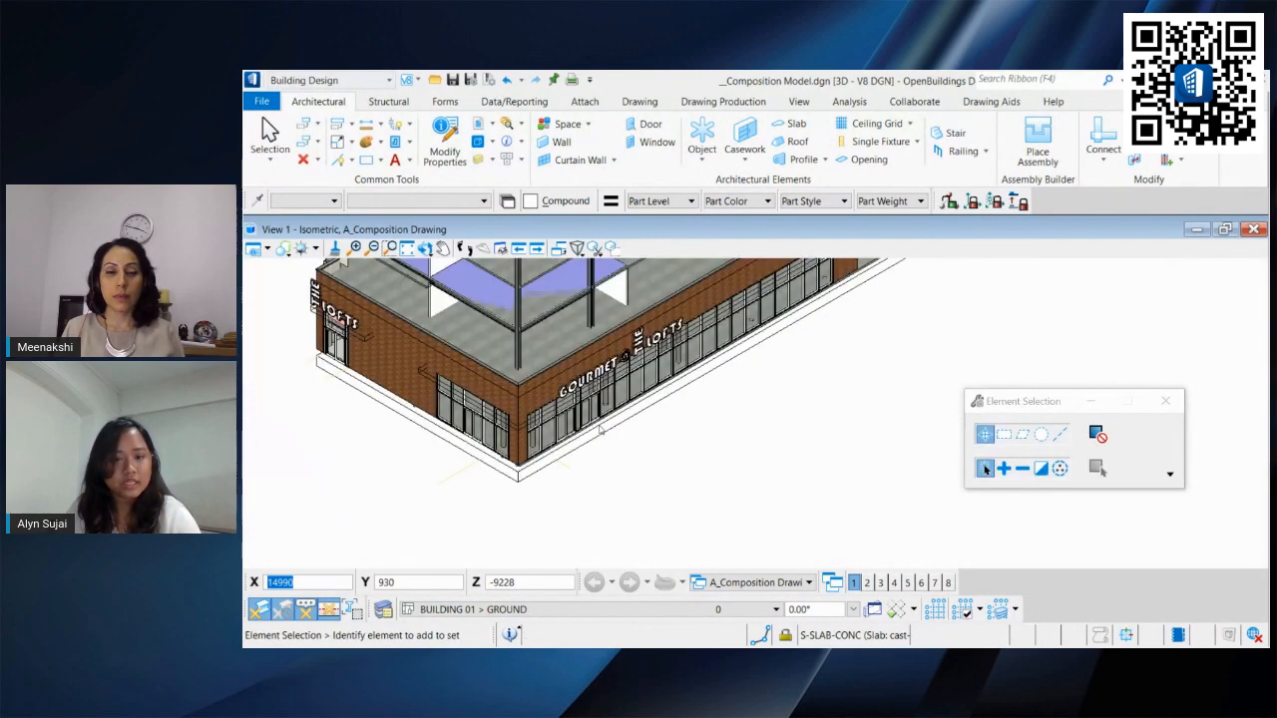
middle_click_drag(605, 490, 605, 519)
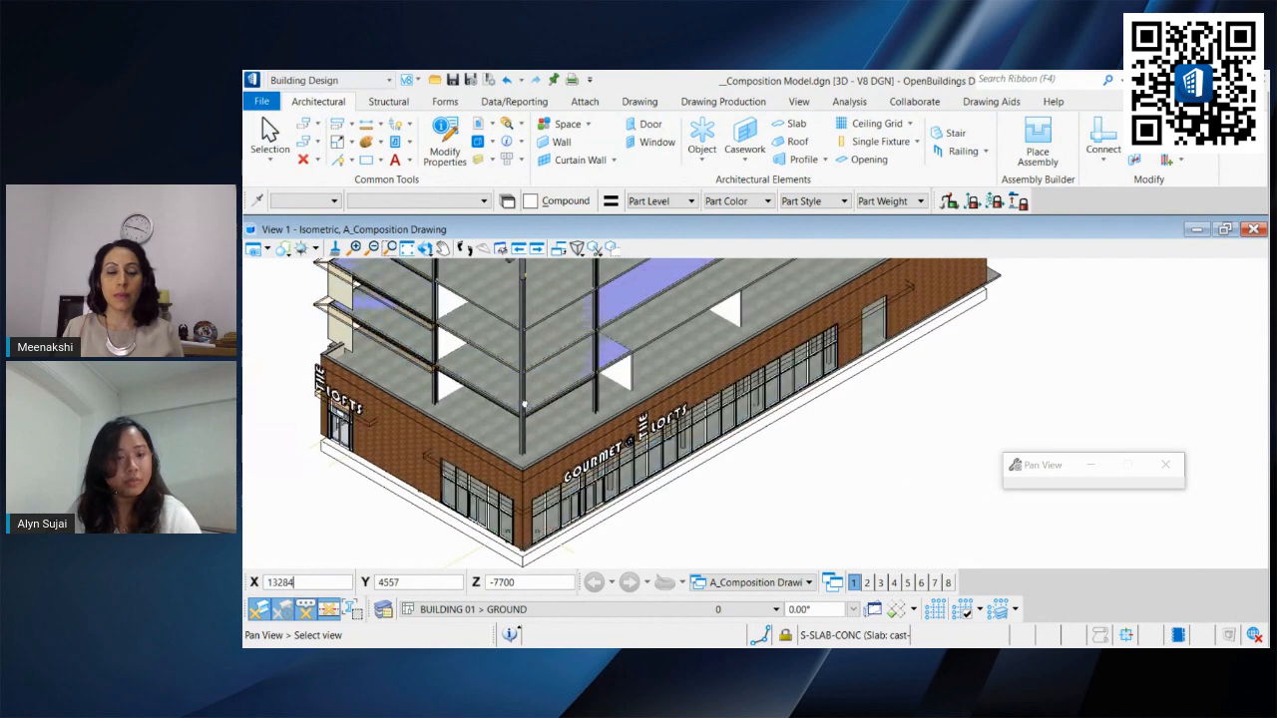
scroll(528, 566, "up", 4)
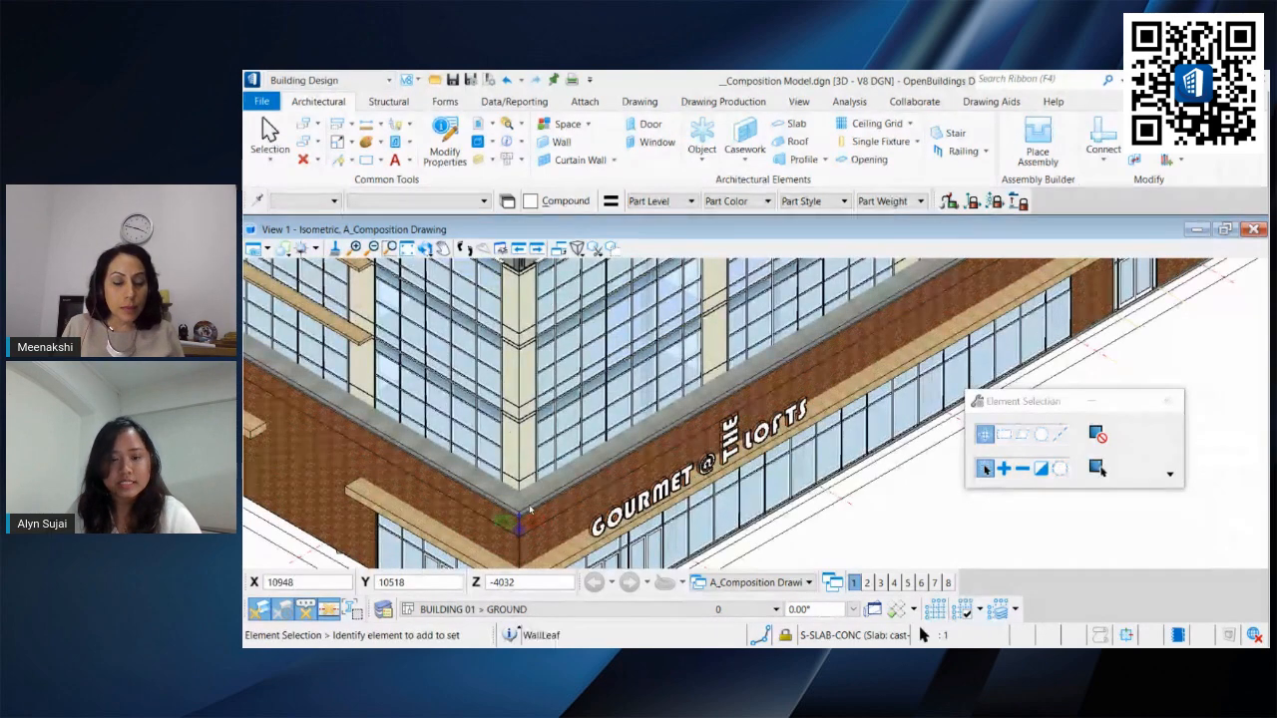
left_click(467, 483, "ctrl")
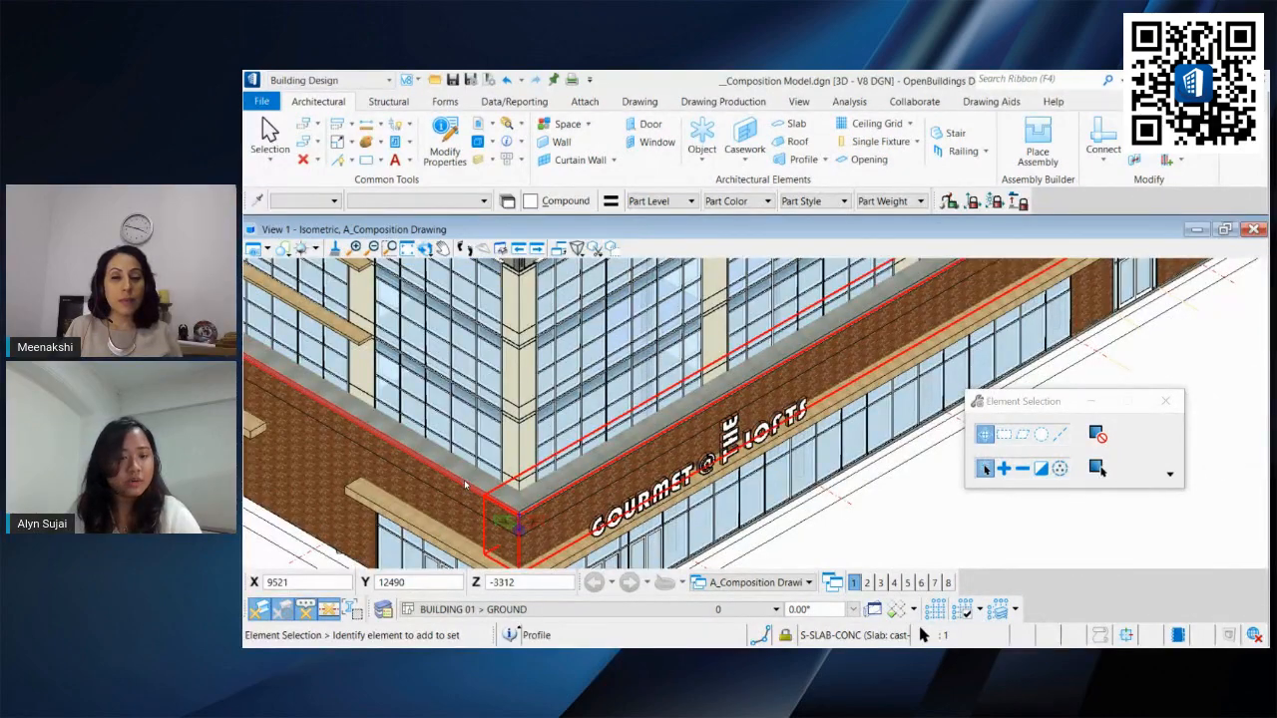
middle_click_drag(615, 484, 535, 473)
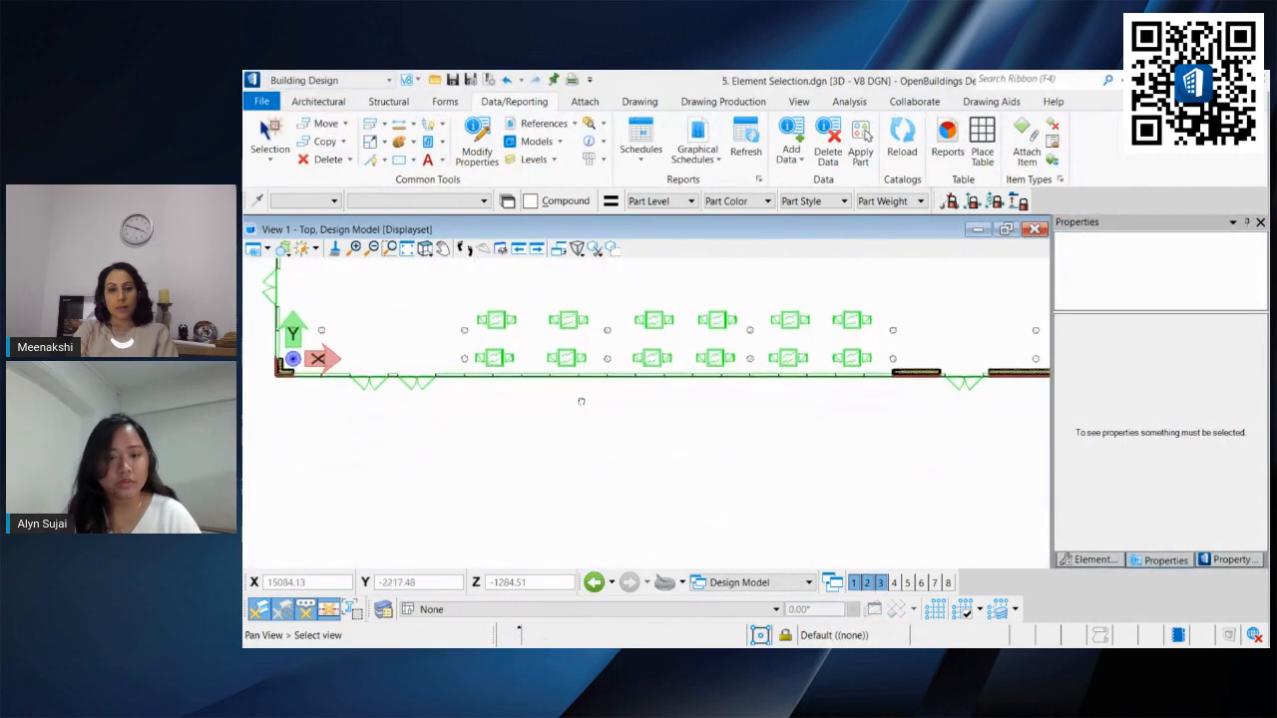
Step: Rotate the view to isometric and place a short linear Precast Concrete exterior wall in the design model
left_click(556, 419)
left_click(665, 360)
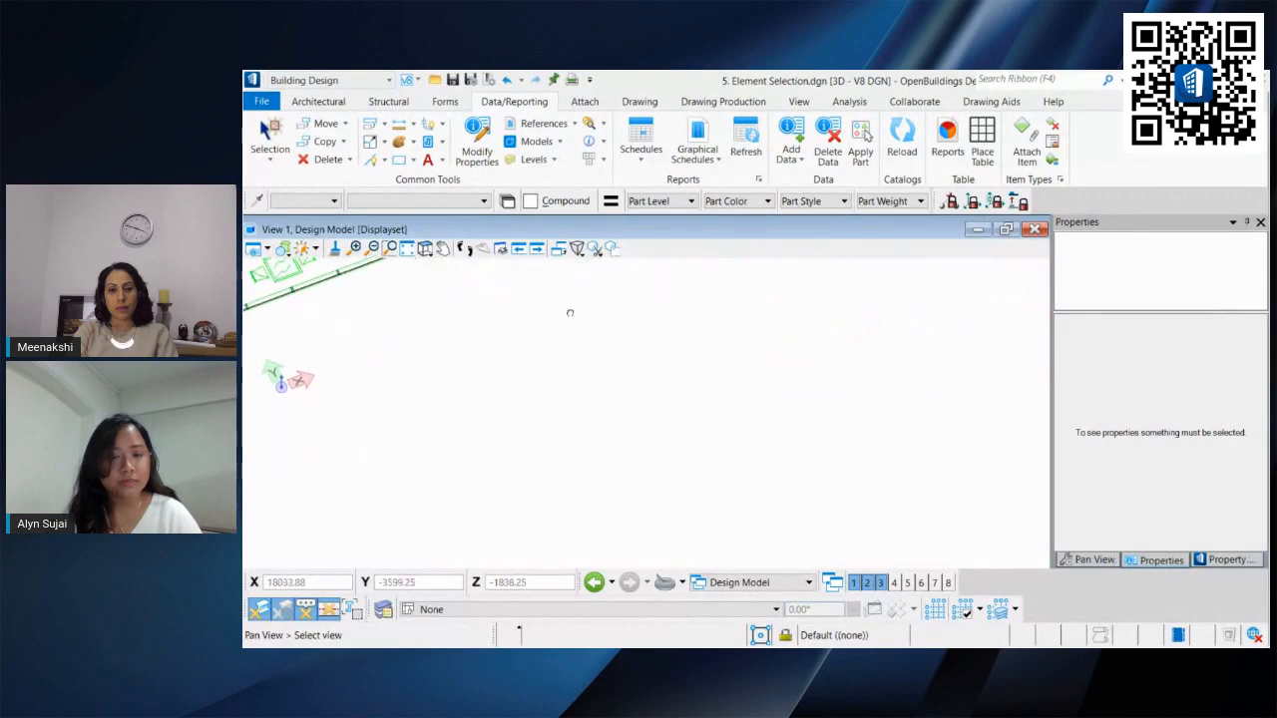
left_click(335, 101)
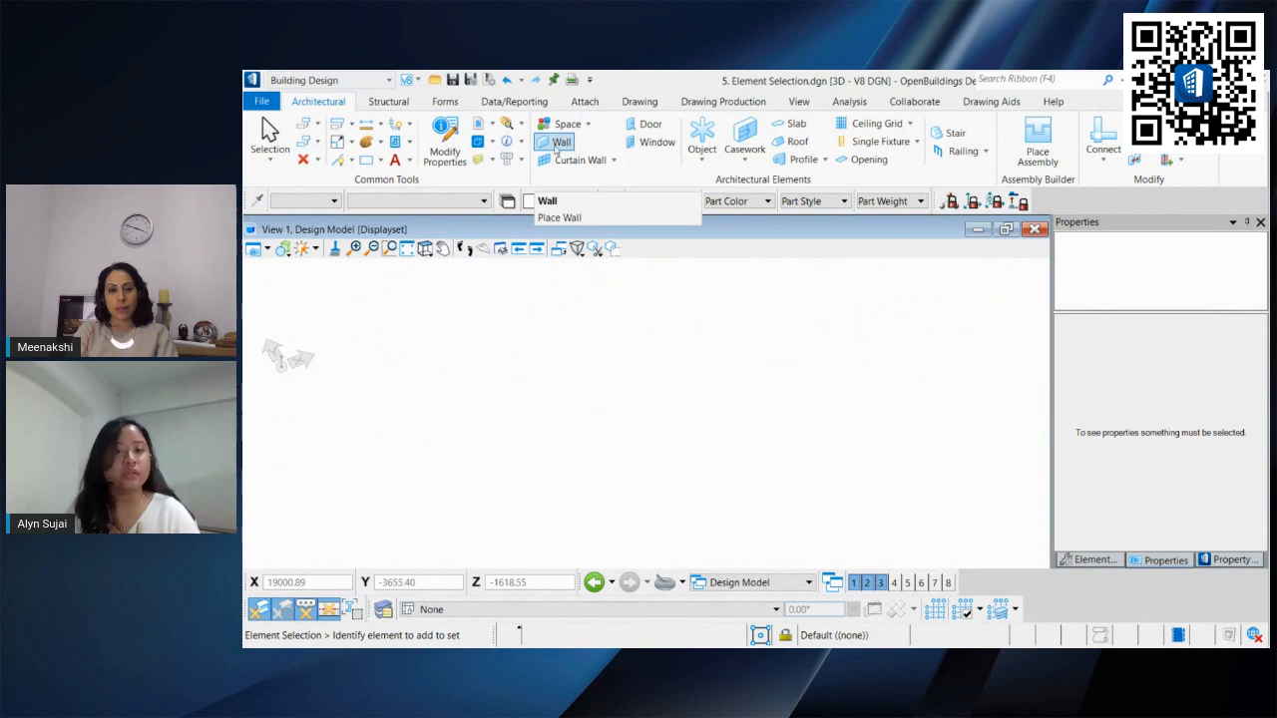
left_click(556, 143)
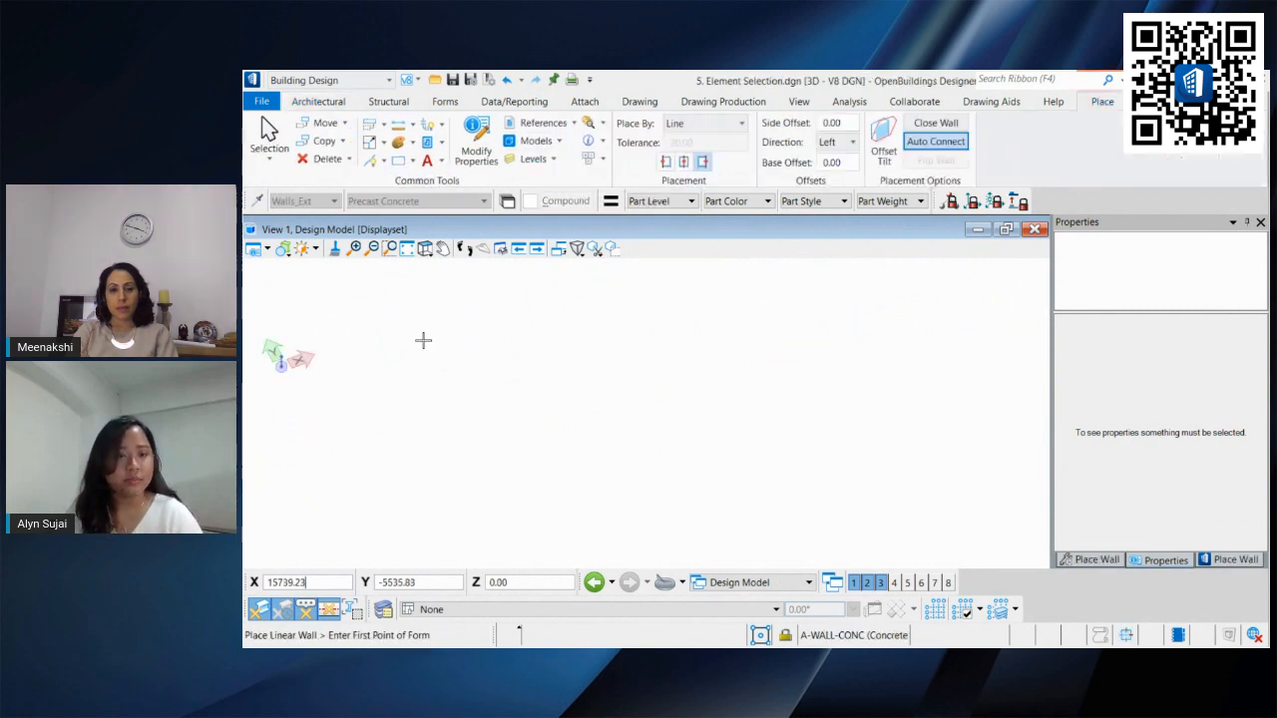
left_click(397, 413)
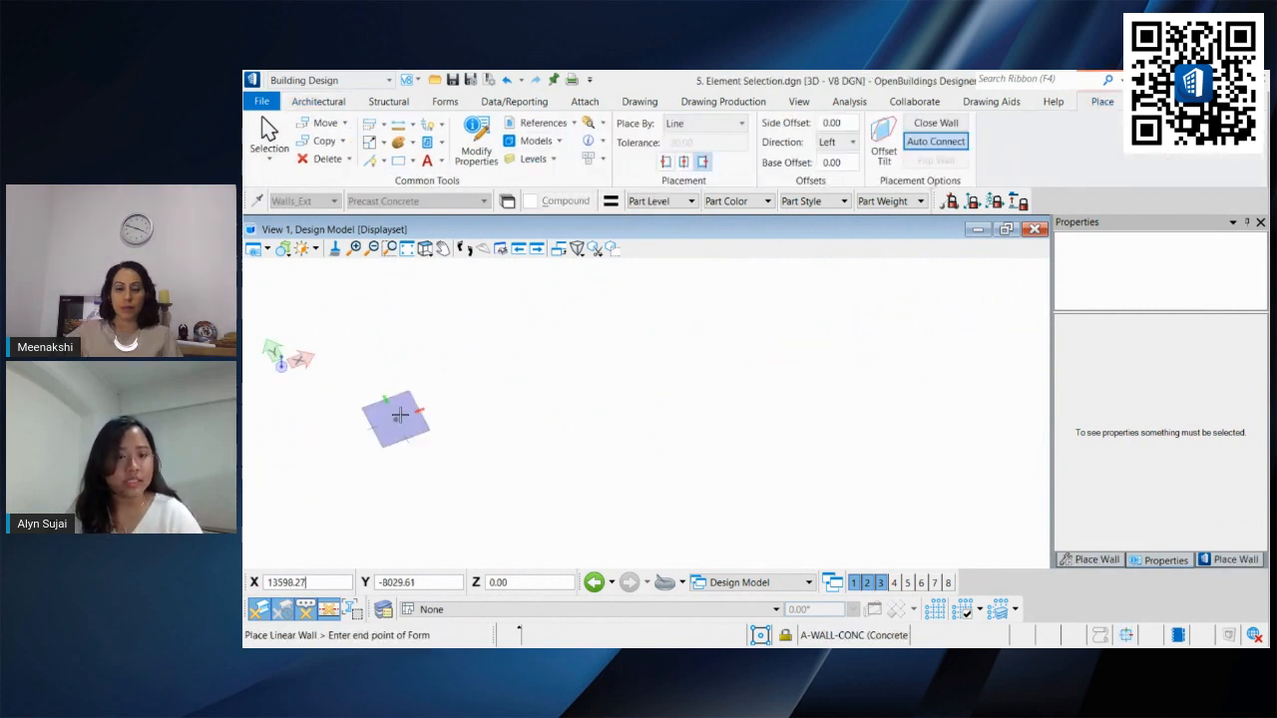
left_click(512, 363)
right_click(597, 349)
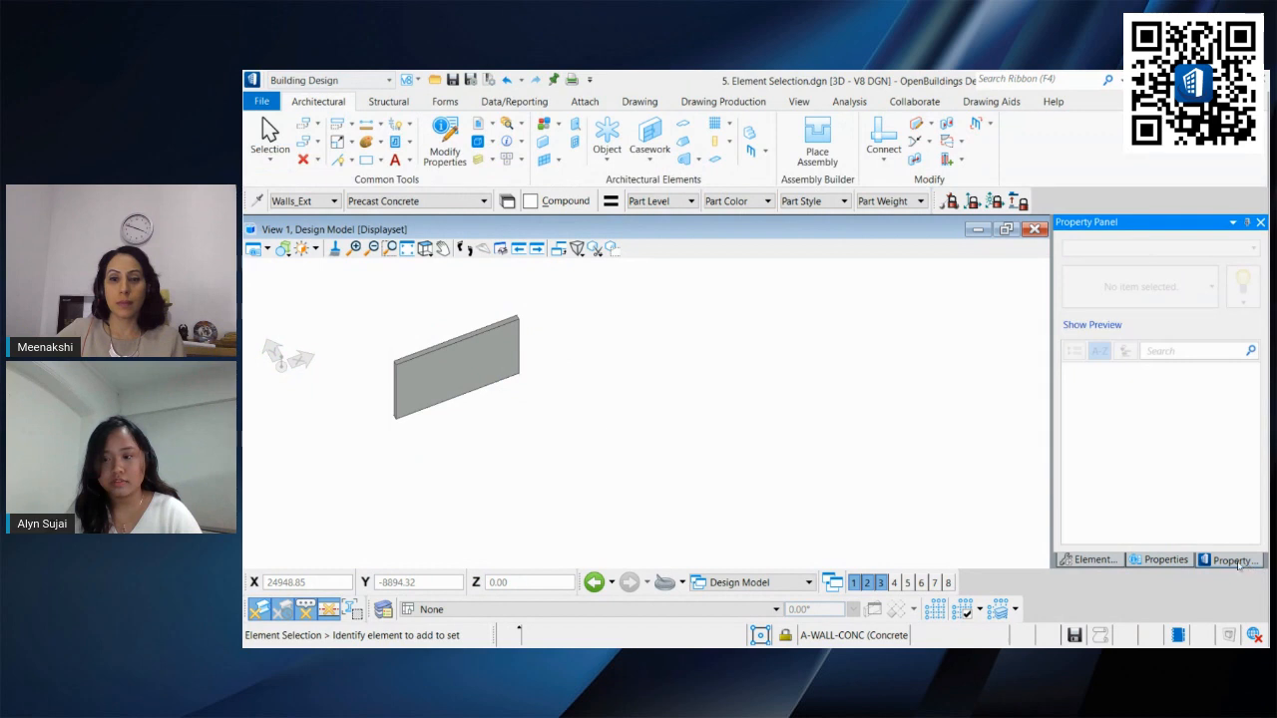
Step: Select the new wall and review its Catalog Type and Catalog Instance in the Properties panel
left_click(449, 349)
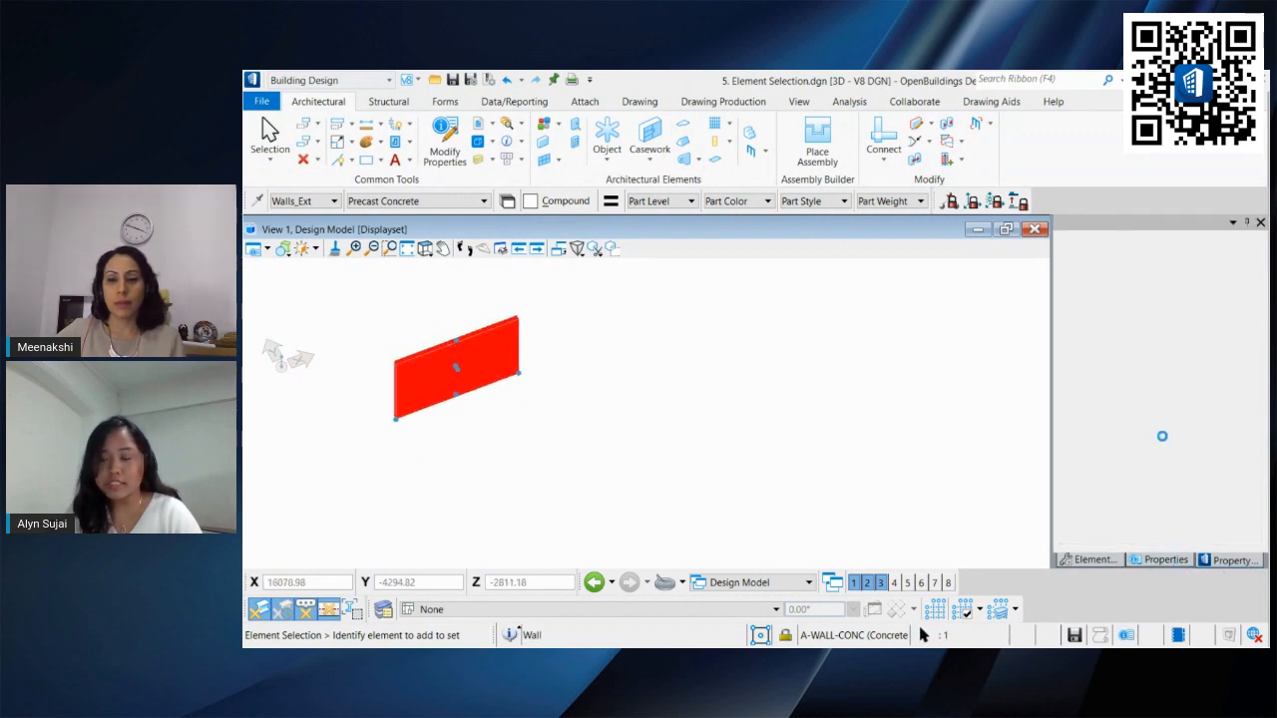
scroll(1224, 392, "down", 6)
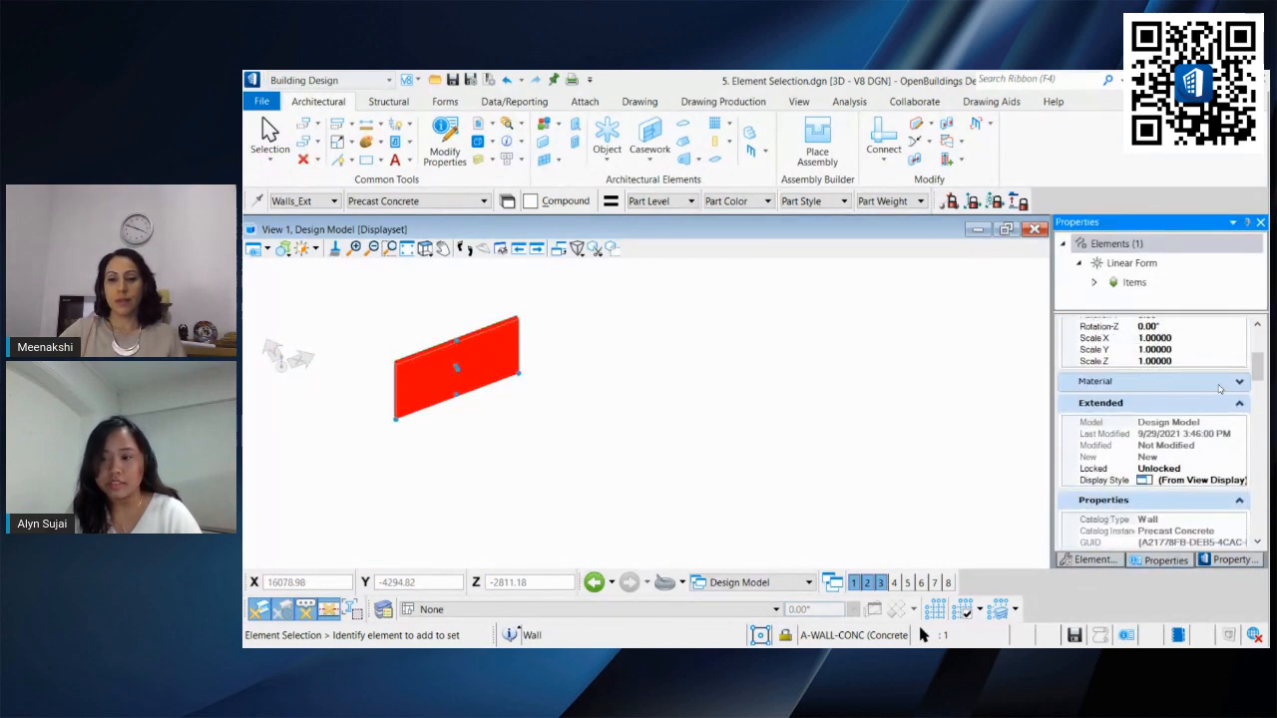
scroll(1223, 392, "down", 2)
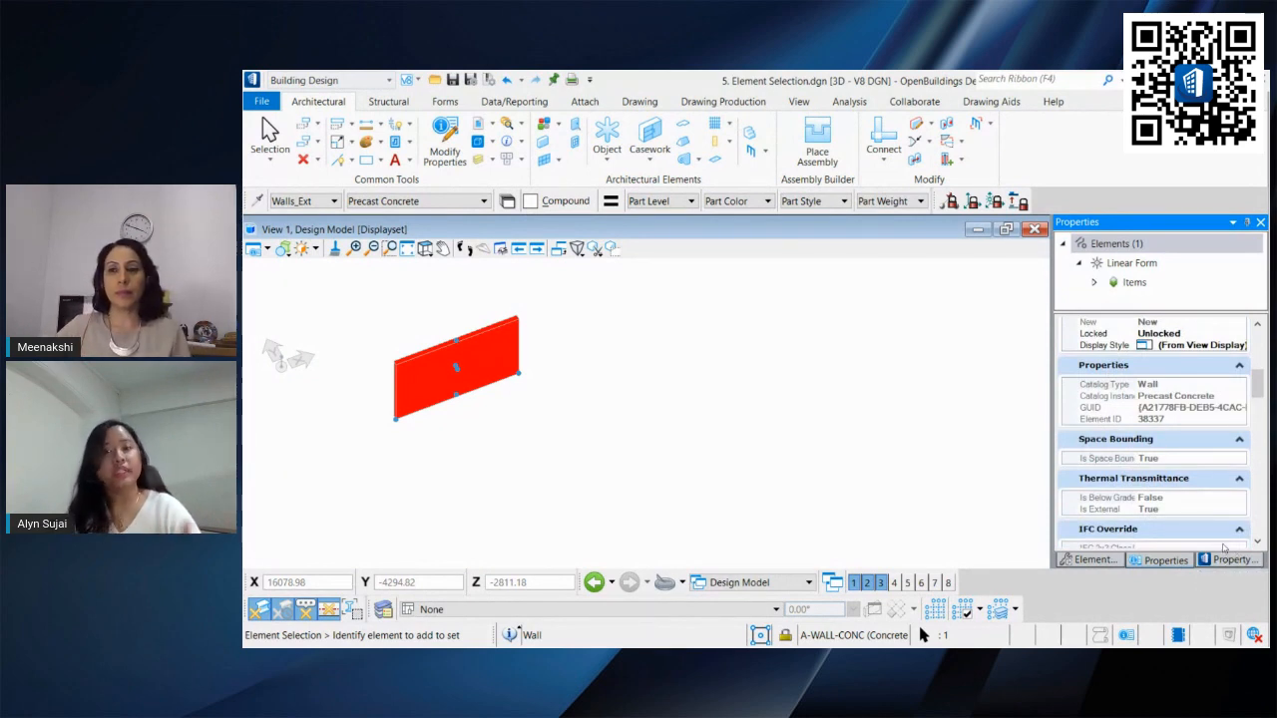
left_click(535, 373)
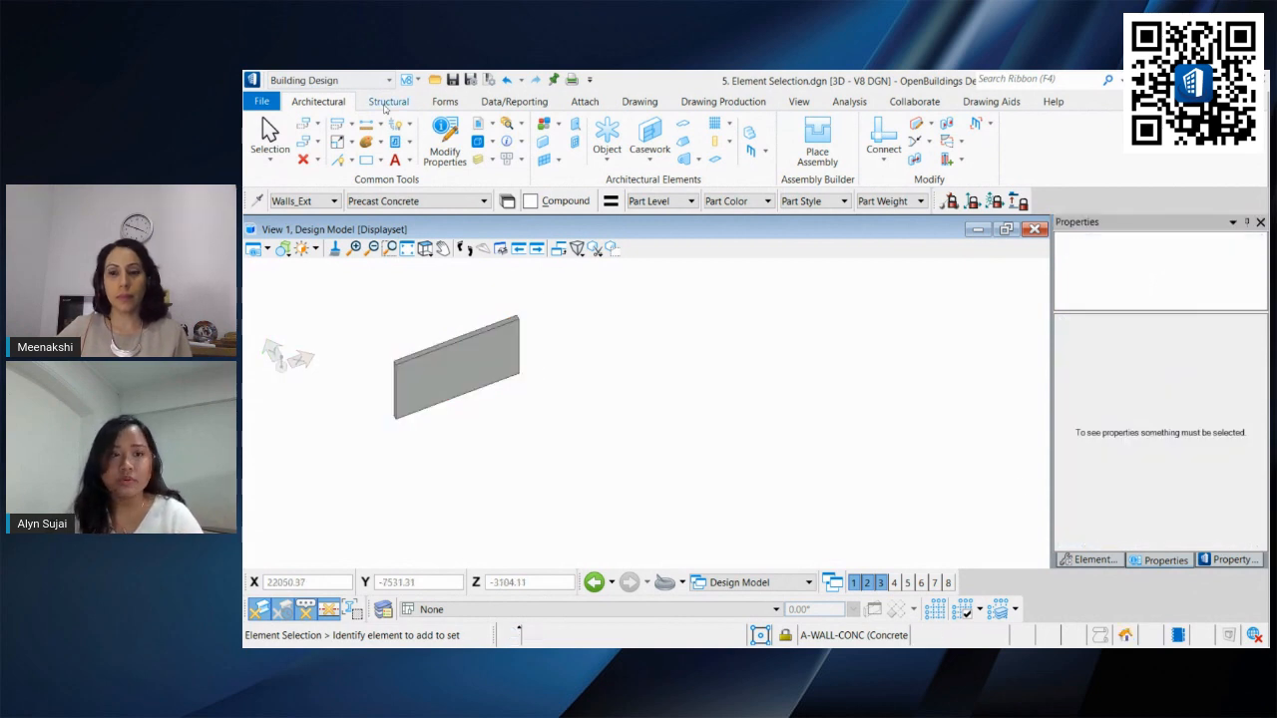
Step: Place a steel column beside the wall, reviewing its ID and Fire Resistance properties in the placement panel
left_click(395, 101)
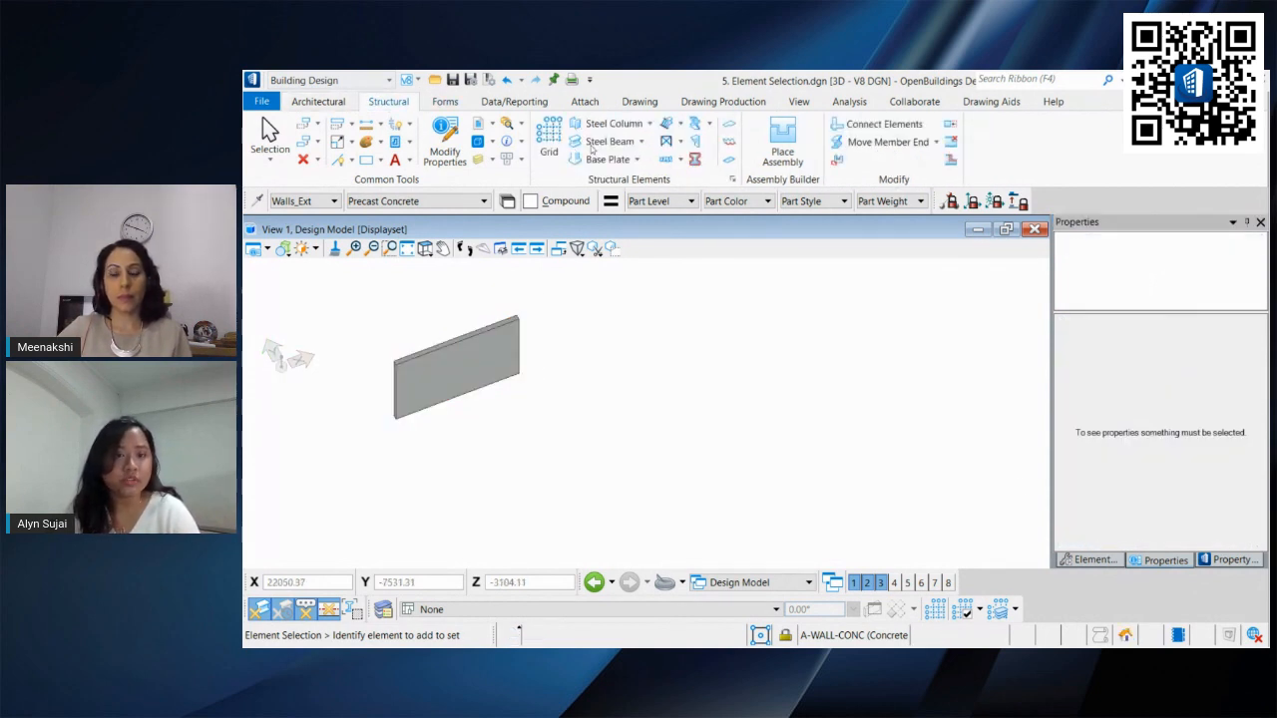
left_click(607, 124)
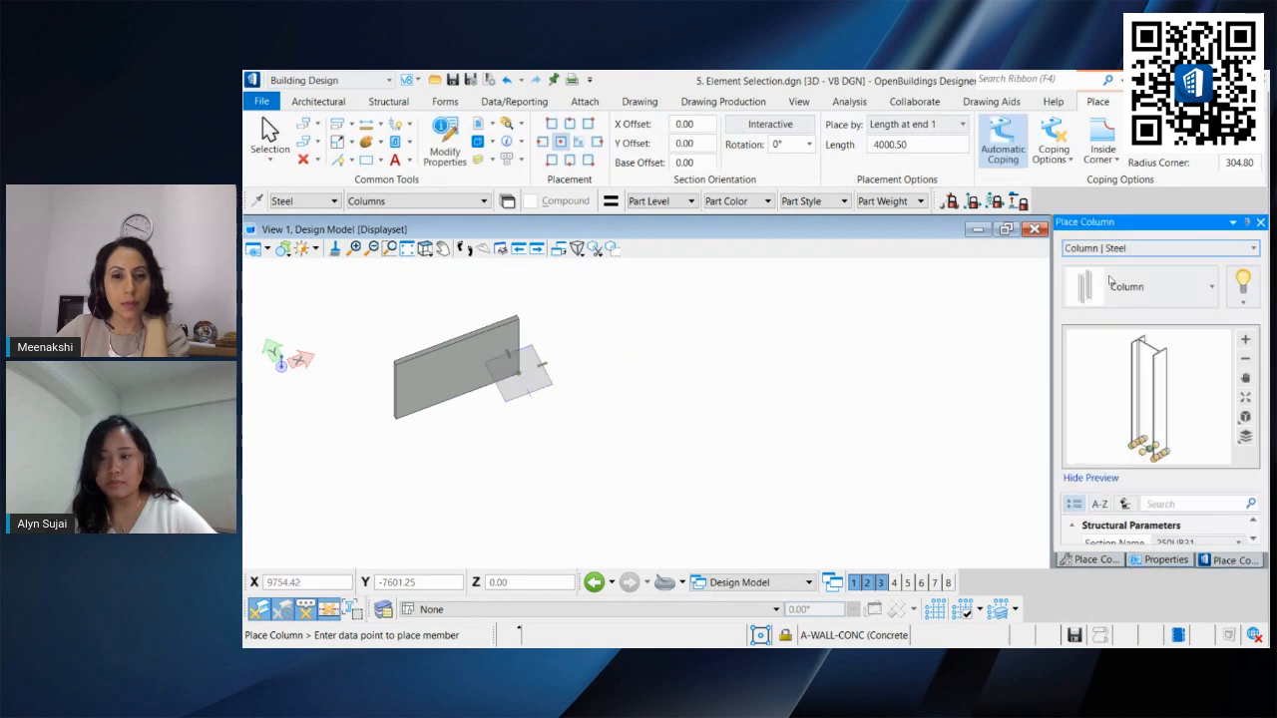
middle_click_drag(620, 354, 655, 396)
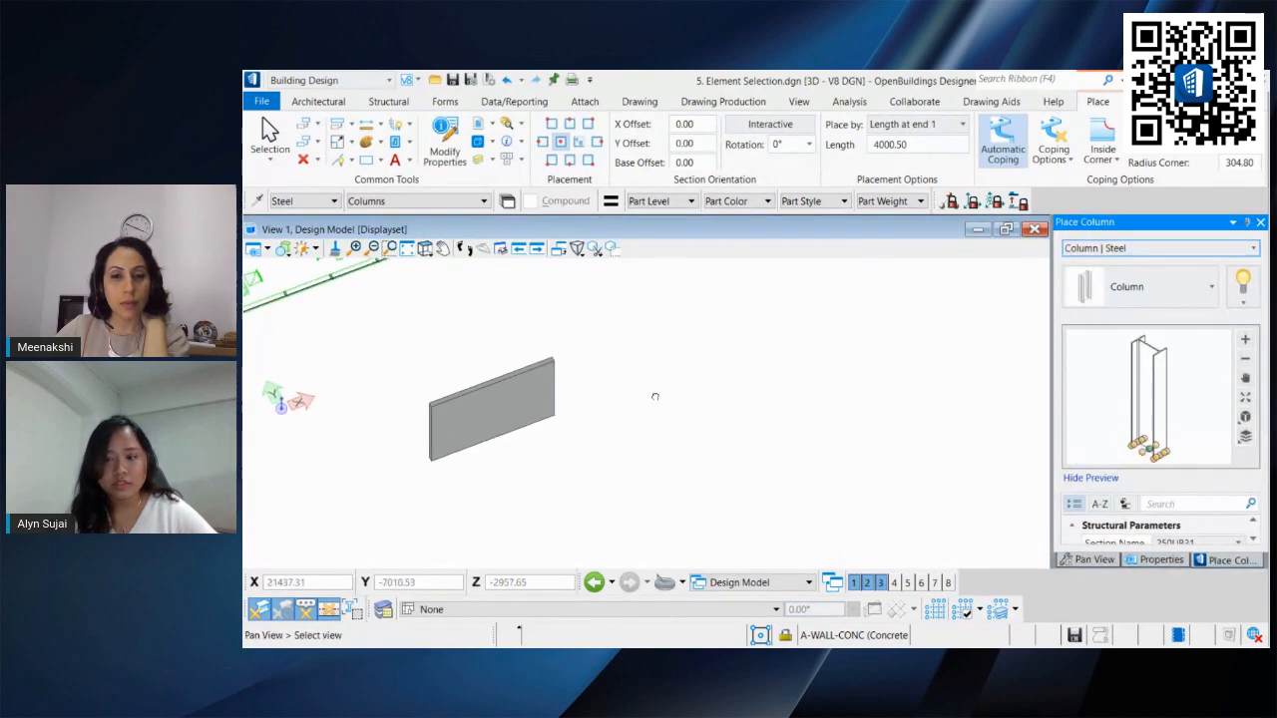
left_click(1090, 477)
scroll(1157, 449, "down", 10)
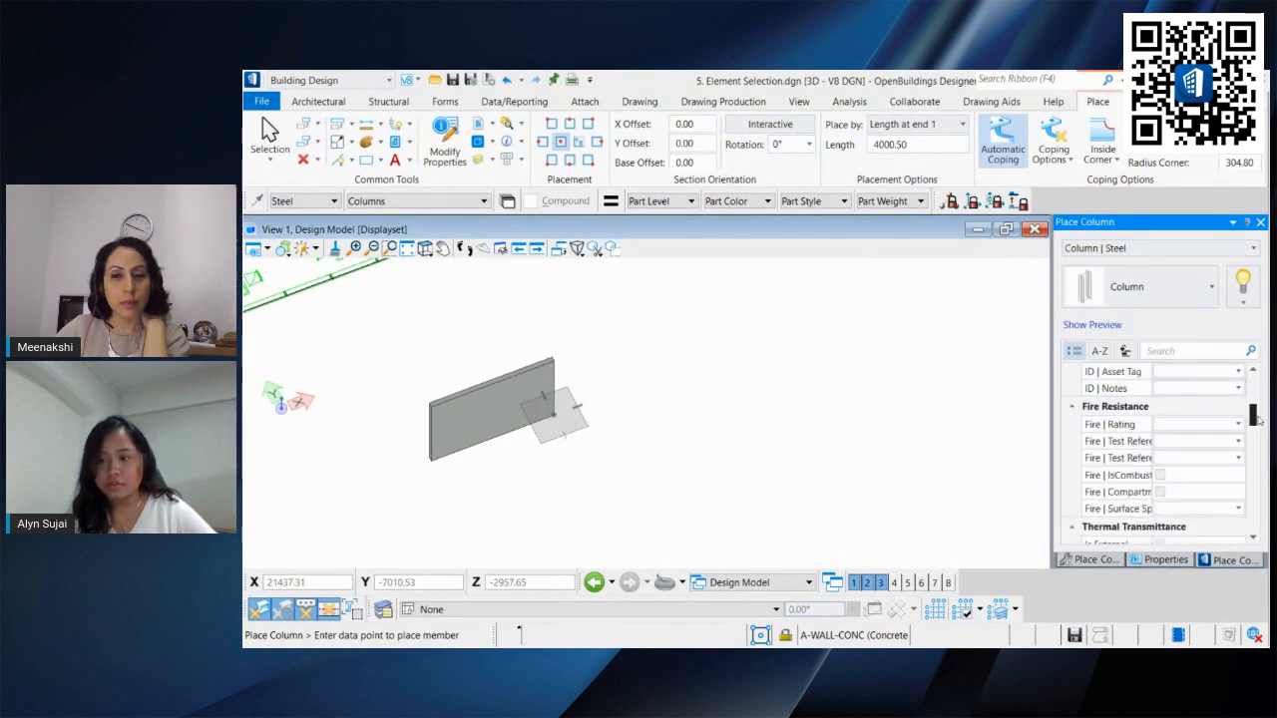
mouse_move(1257, 423)
left_mouse_down()
mouse_move(1260, 544)
mouse_move(1259, 434)
left_mouse_up()
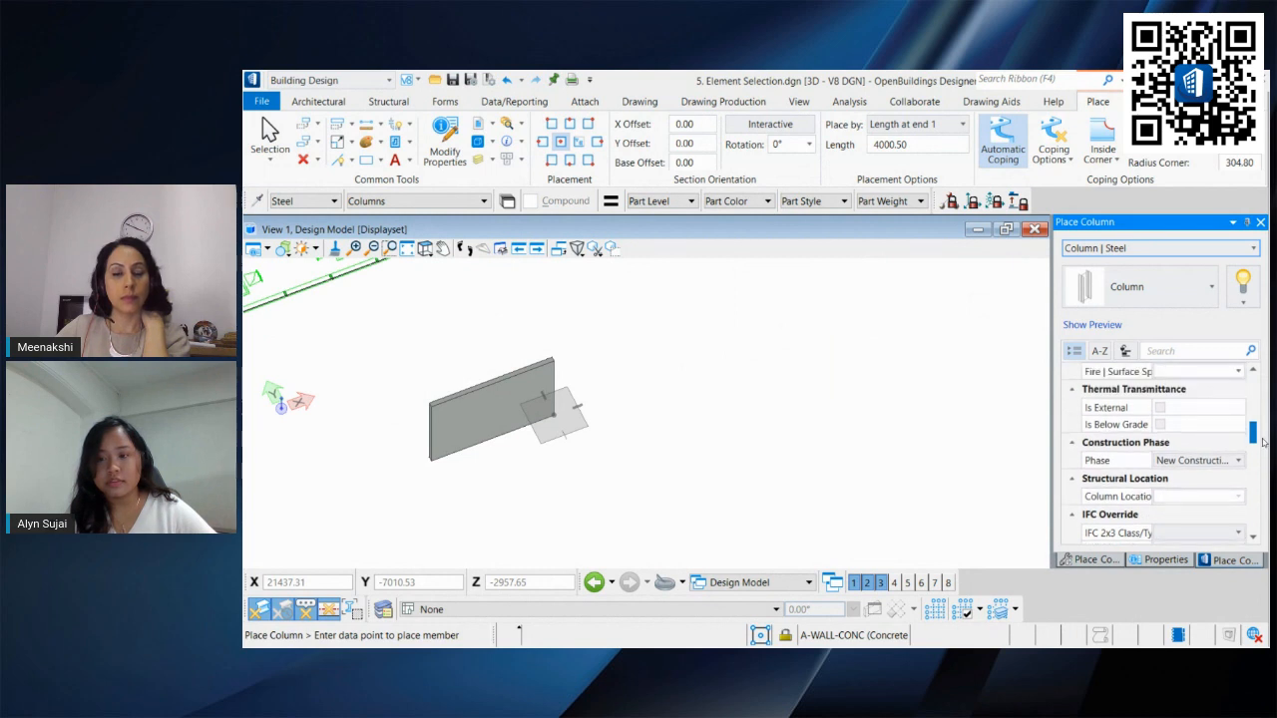
scroll(1207, 446, "up", 3)
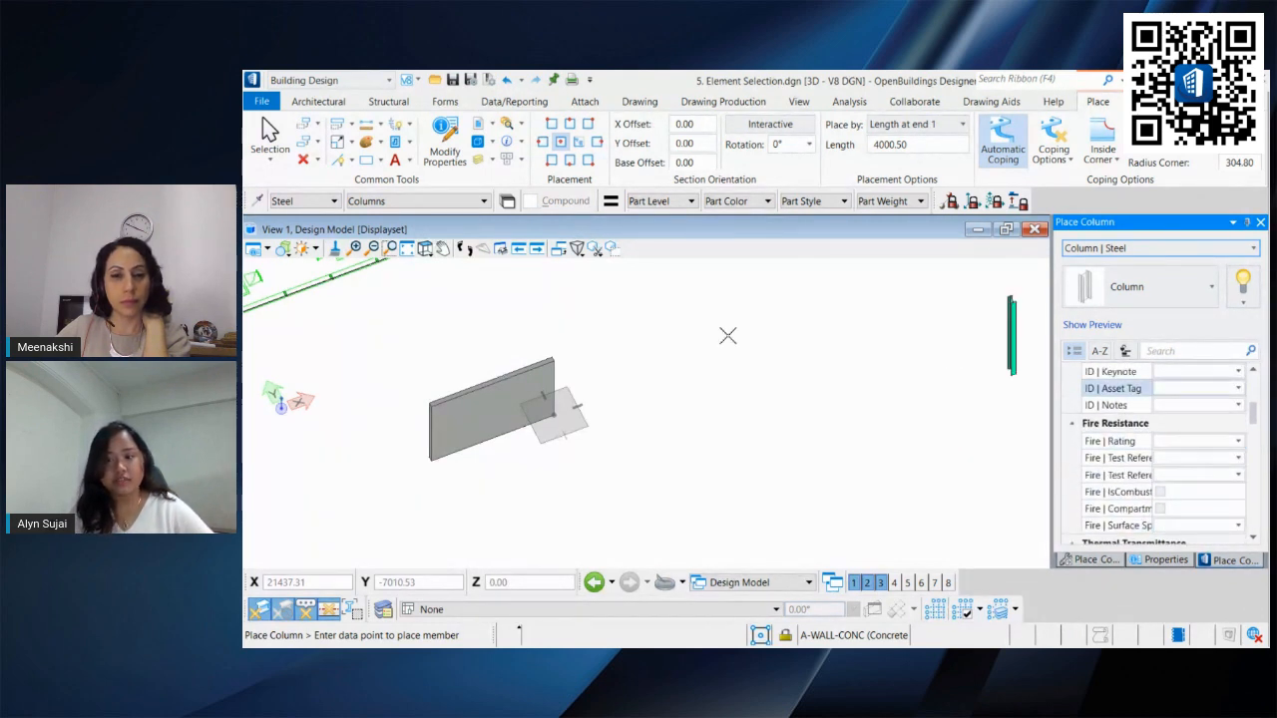
left_click(636, 401)
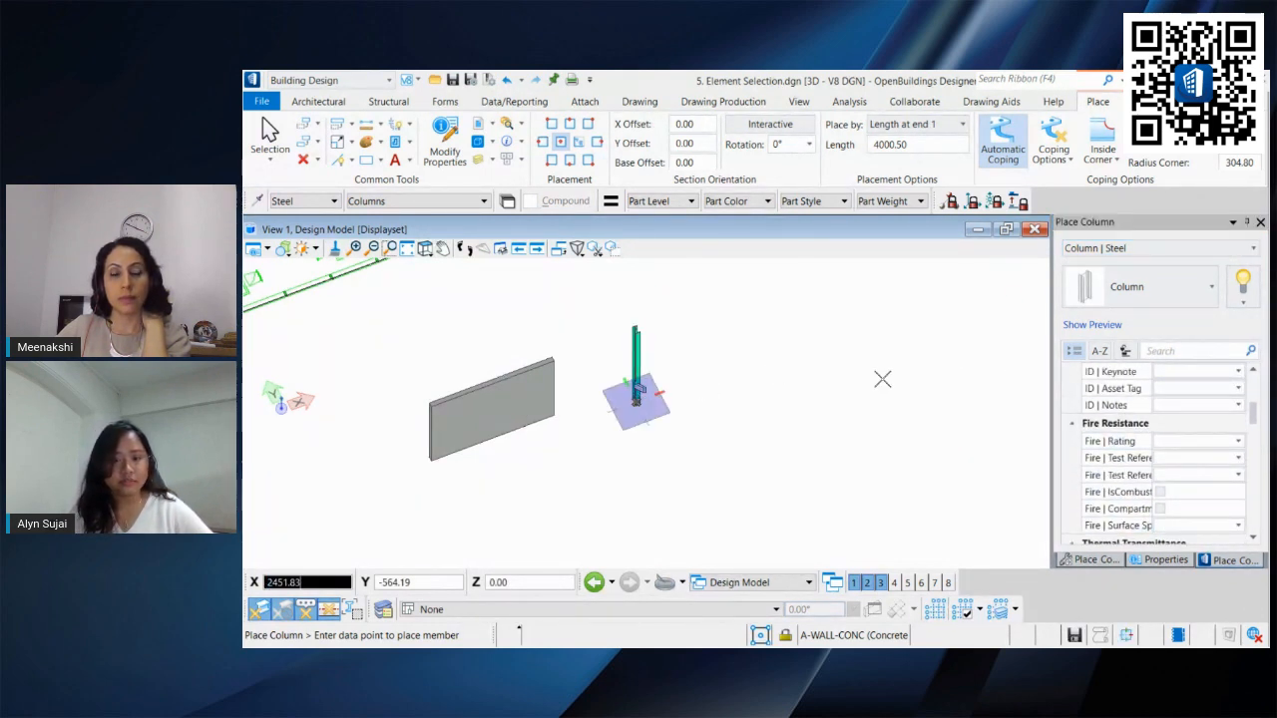
Step: Switch the workflow to Building Systems Design and place a rectangular supply duct with two points
left_click(384, 80)
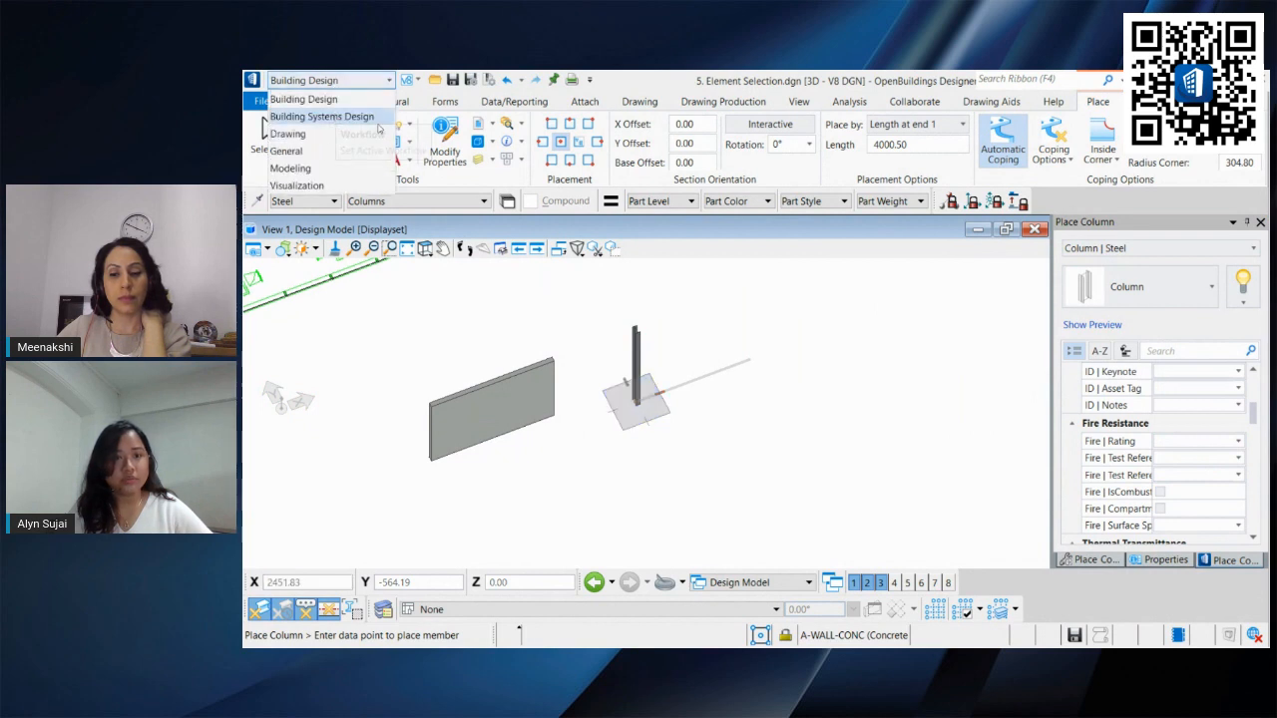
left_click(322, 116)
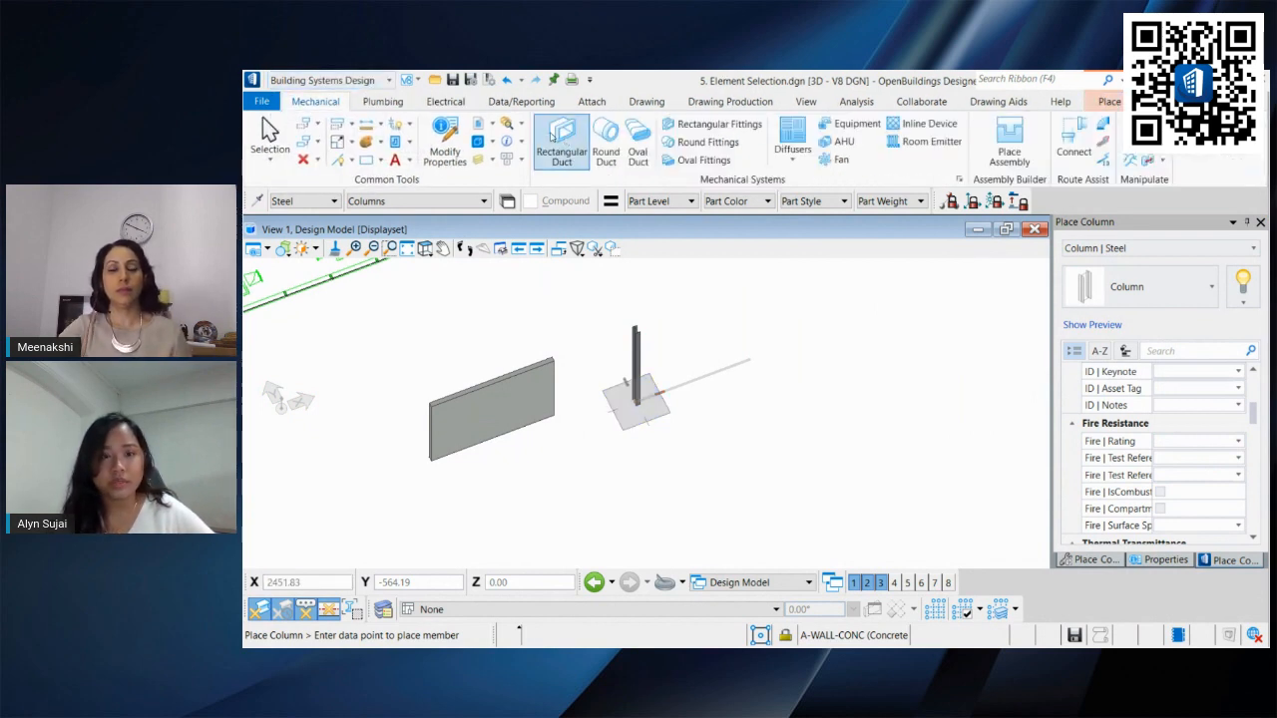
left_click(589, 151)
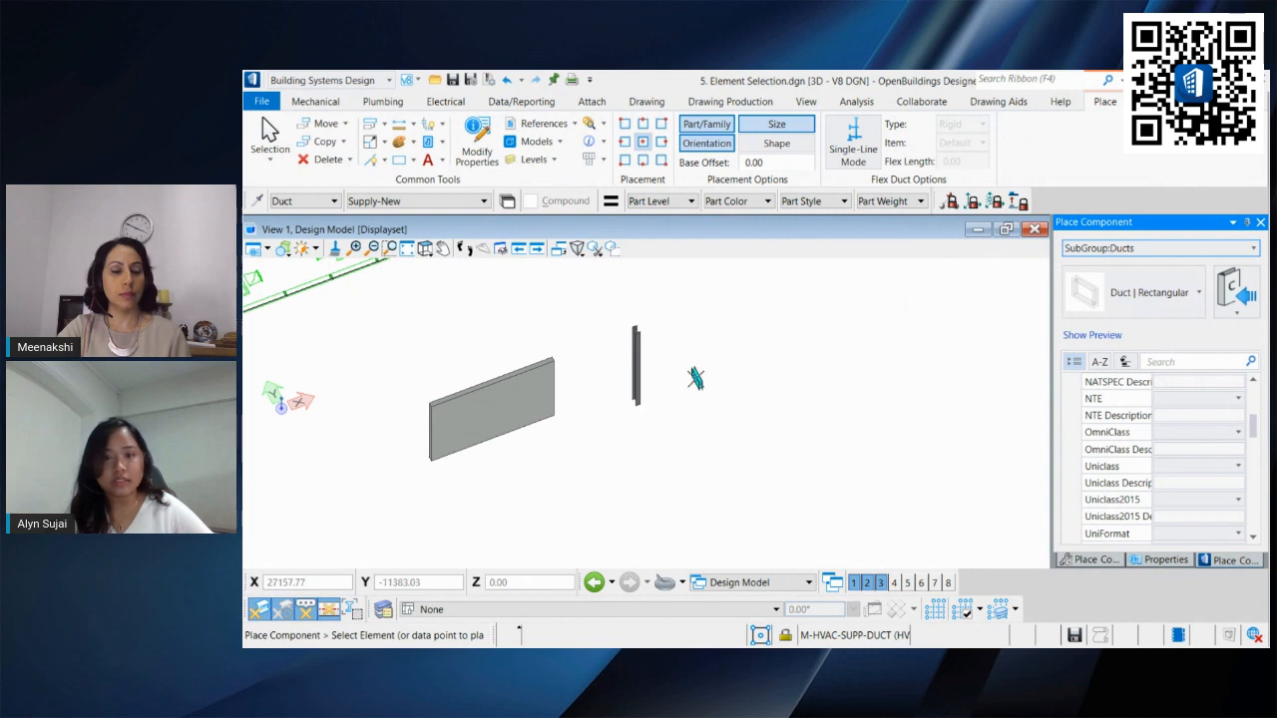
left_click(696, 378)
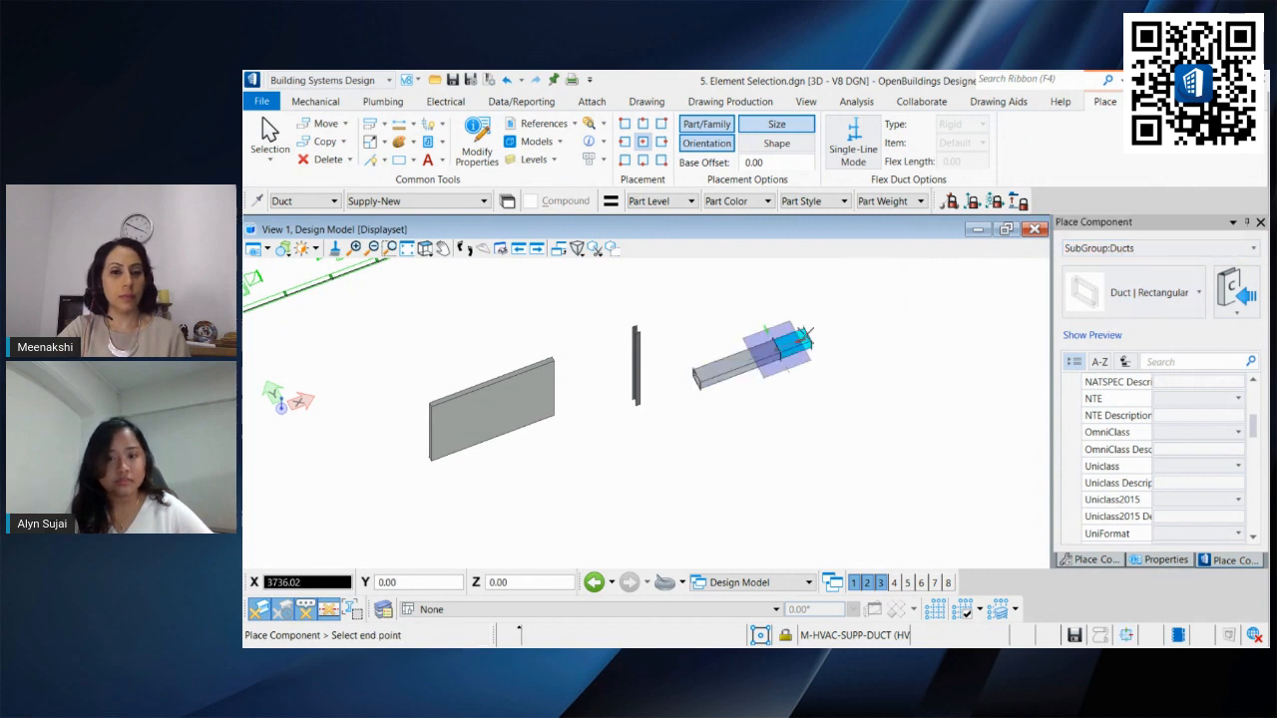
left_click(805, 336)
left_click(270, 130)
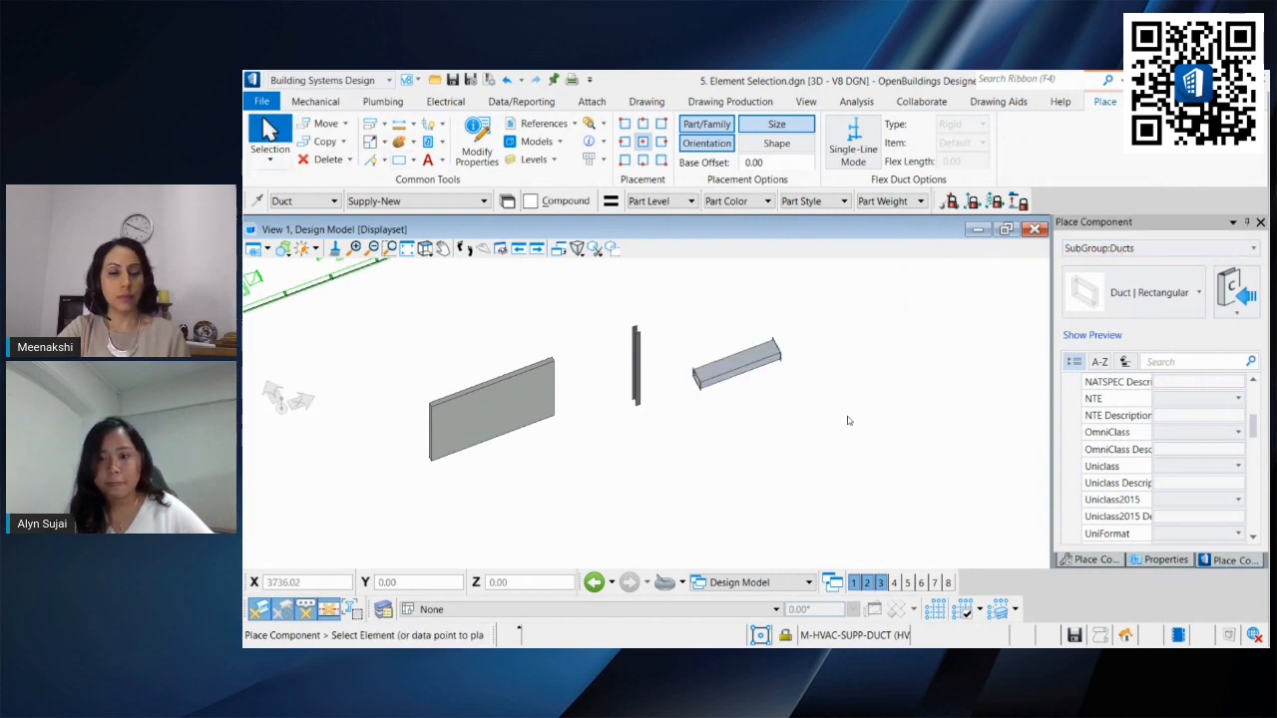
Step: Select the duct and review its catalog, rectangular duct and mechanical properties in the Properties panel
left_click(777, 359)
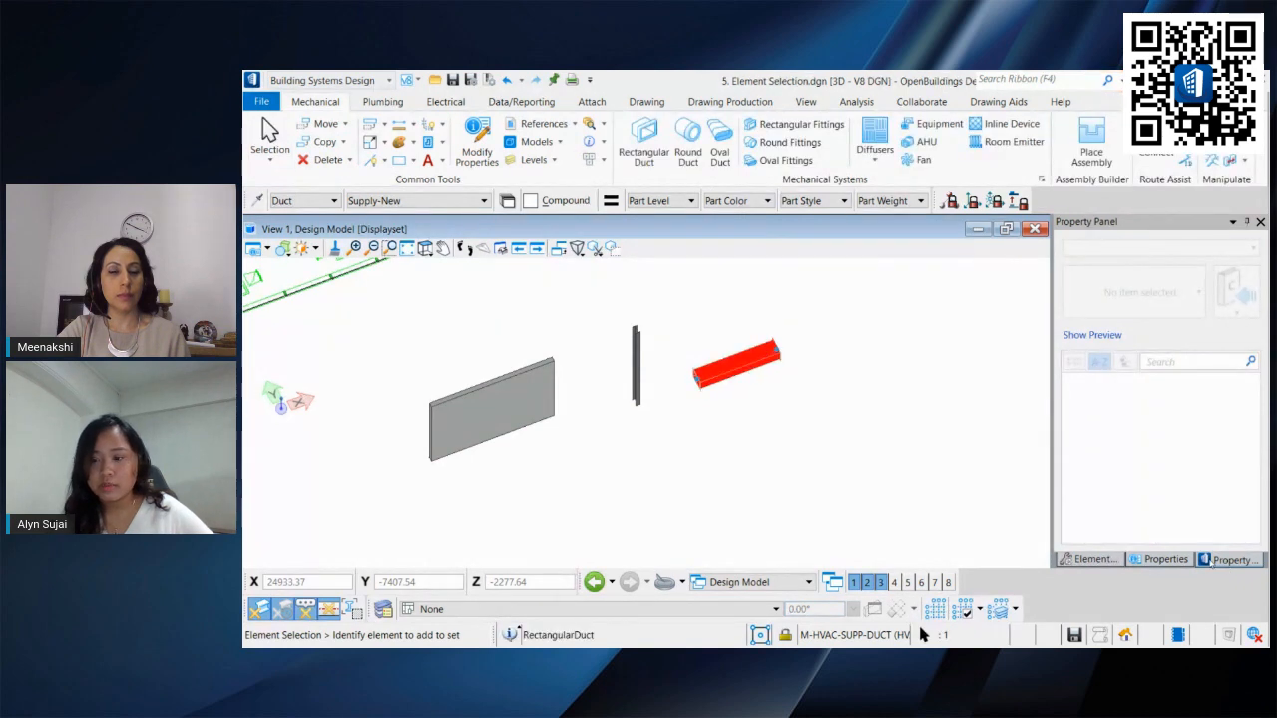
left_click(1166, 559)
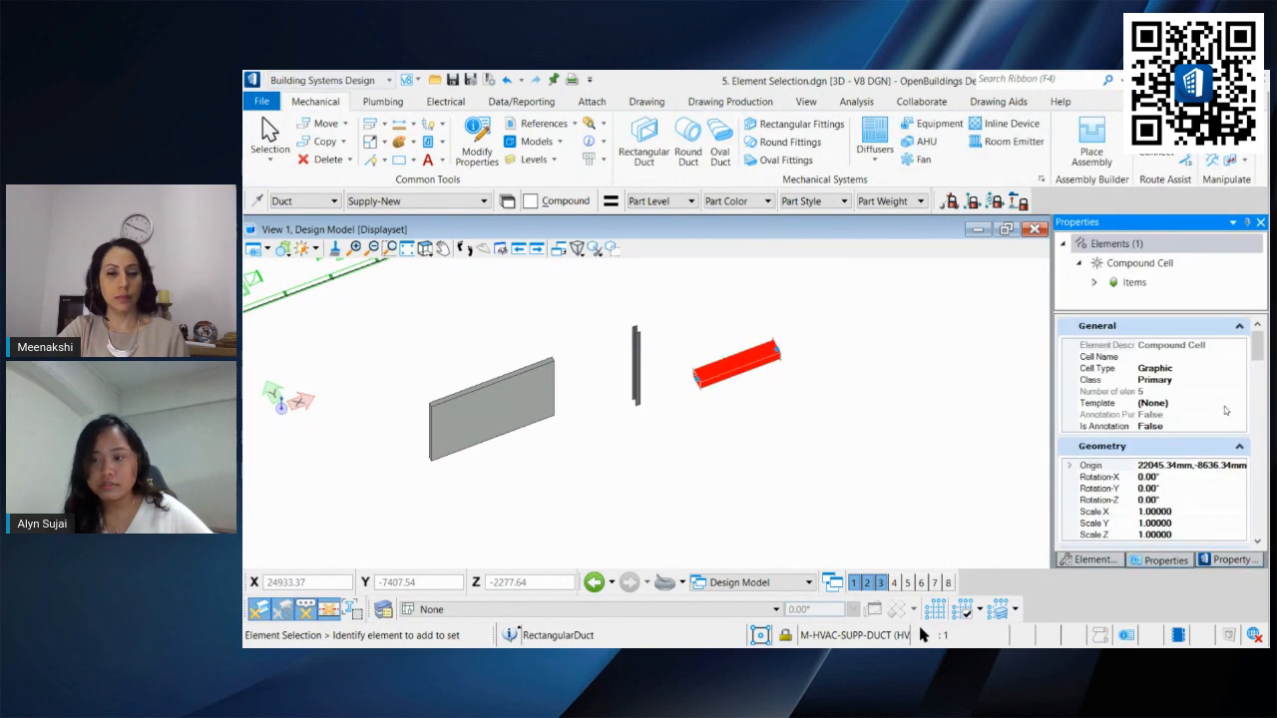
scroll(1263, 369, "down", 3)
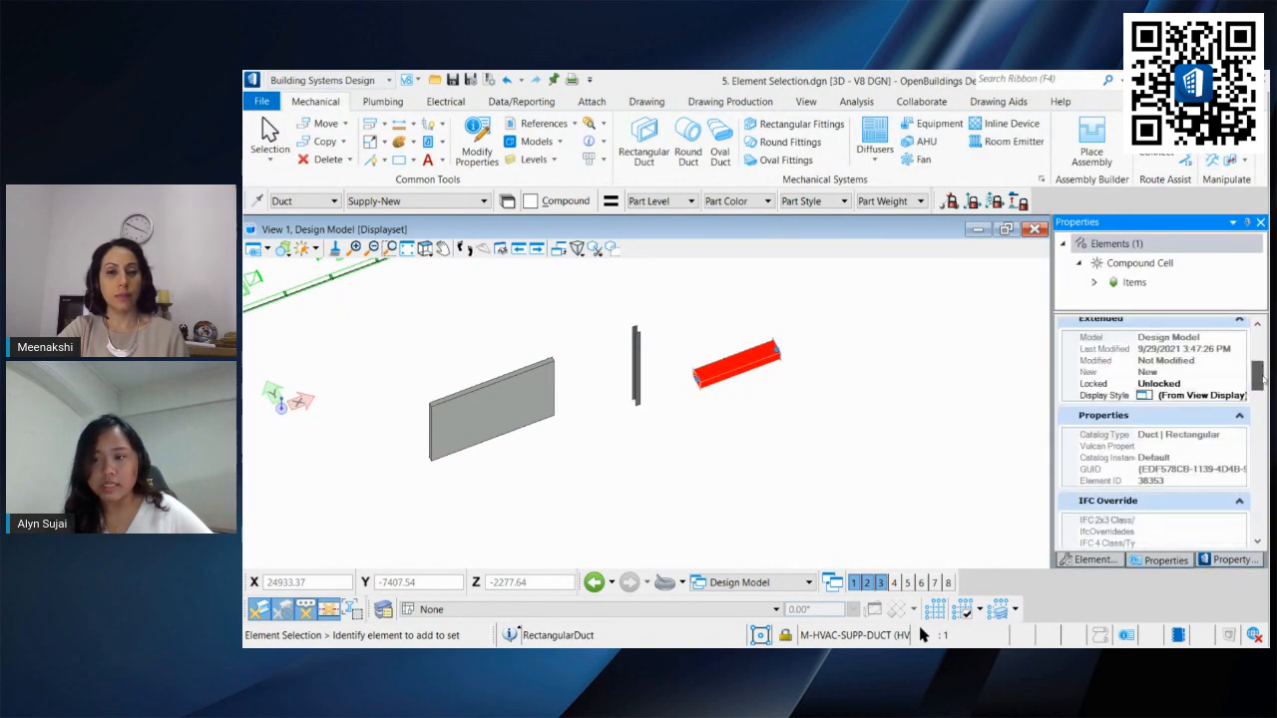
scroll(1263, 371, "down", 4)
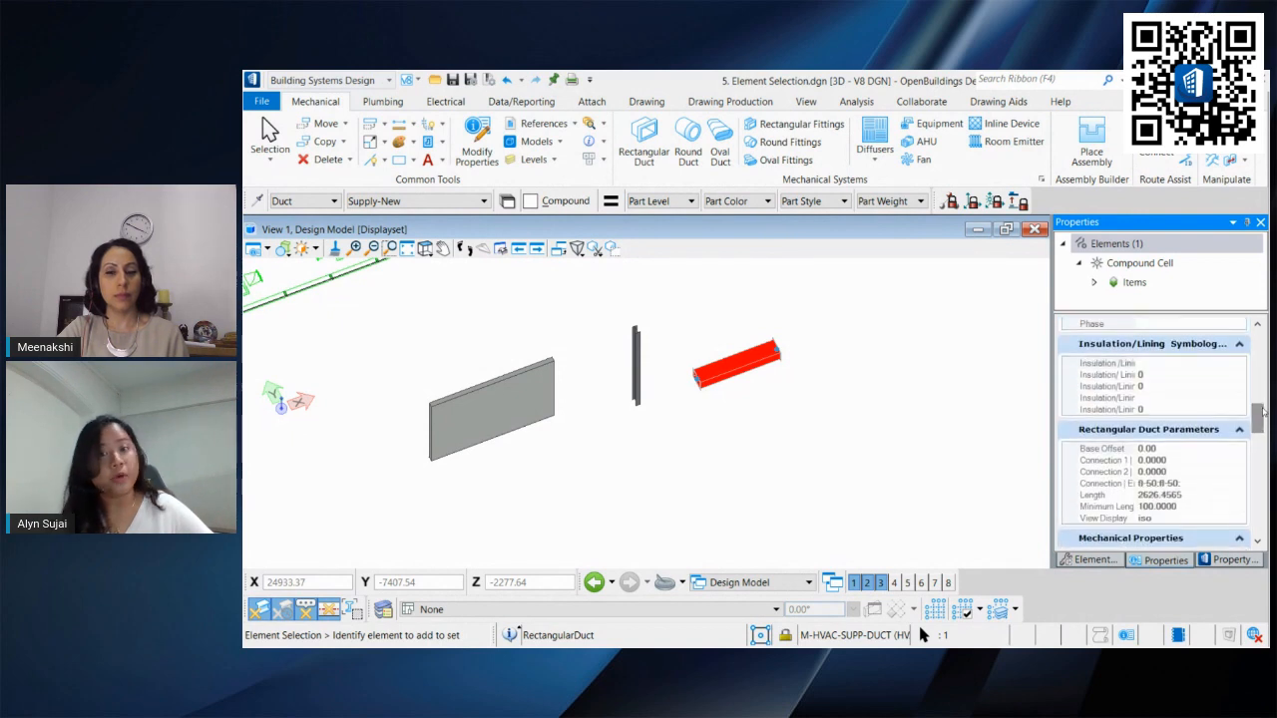
scroll(1134, 416, "down", 5)
scroll(1134, 416, "down", 6)
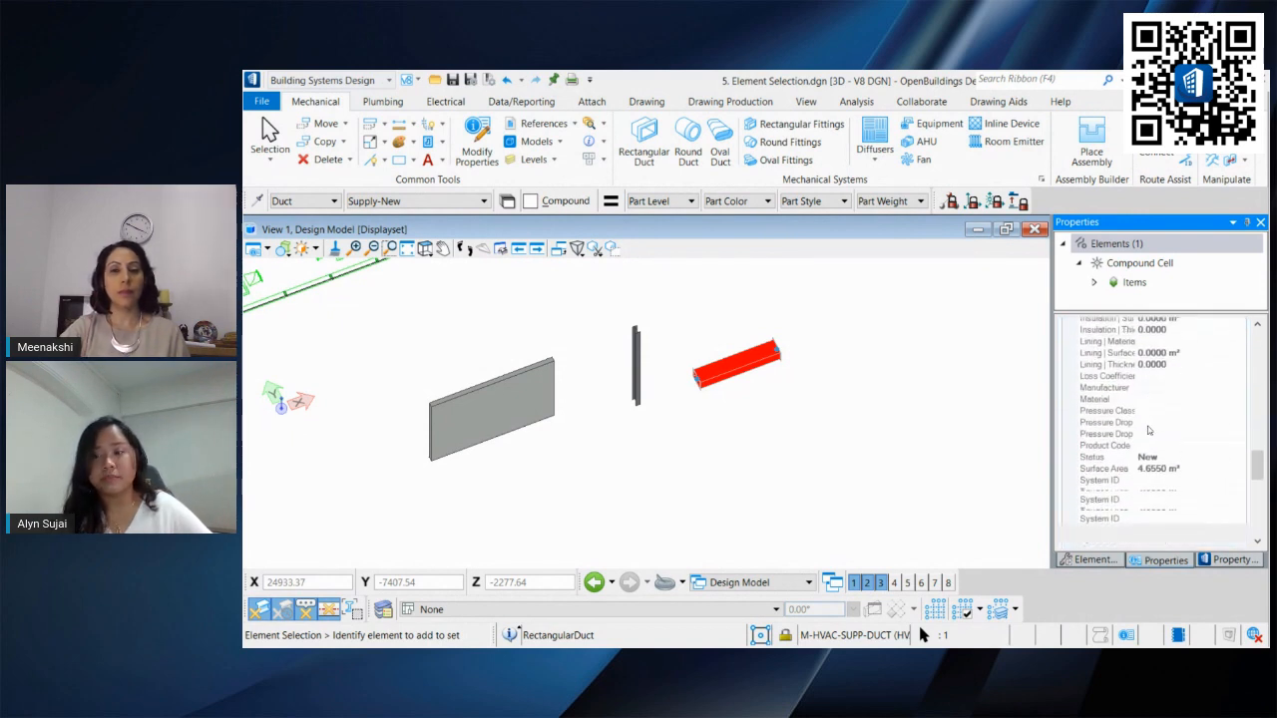
Step: Review the duct's Clear Opening Parameters in the Properties panel, then clear the selection
scroll(1175, 435, "up", 3)
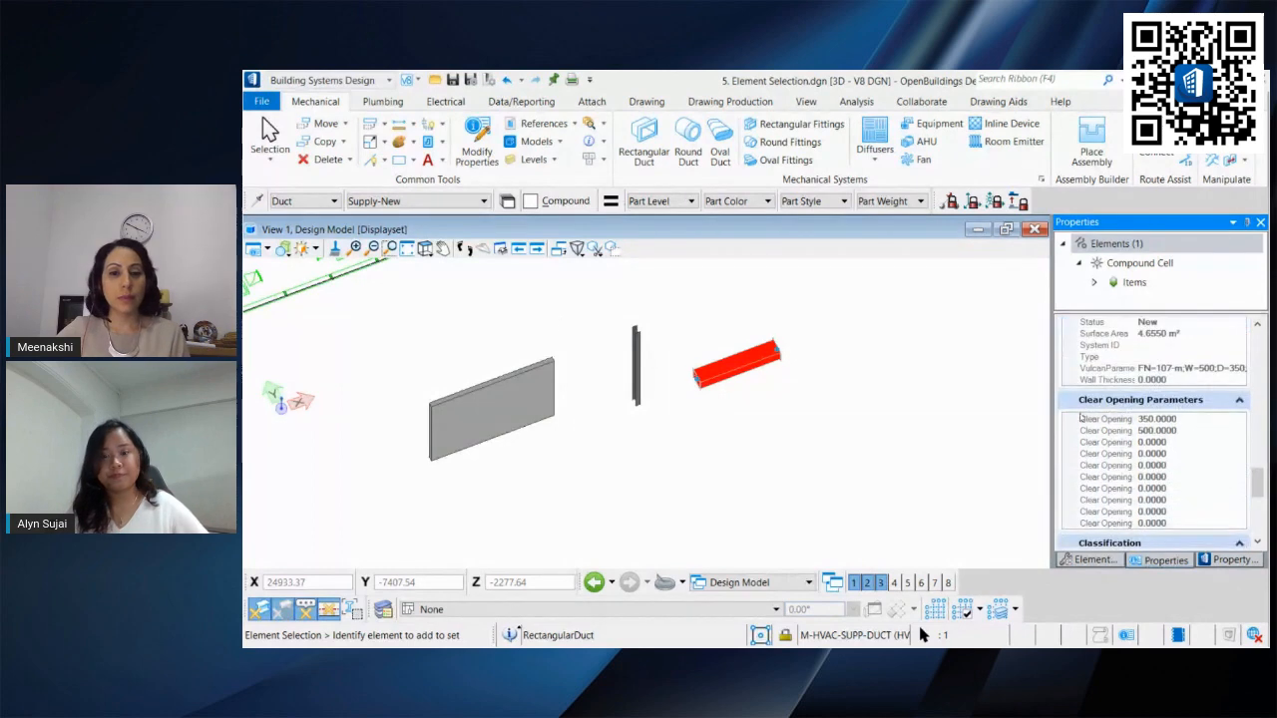
left_click(869, 399)
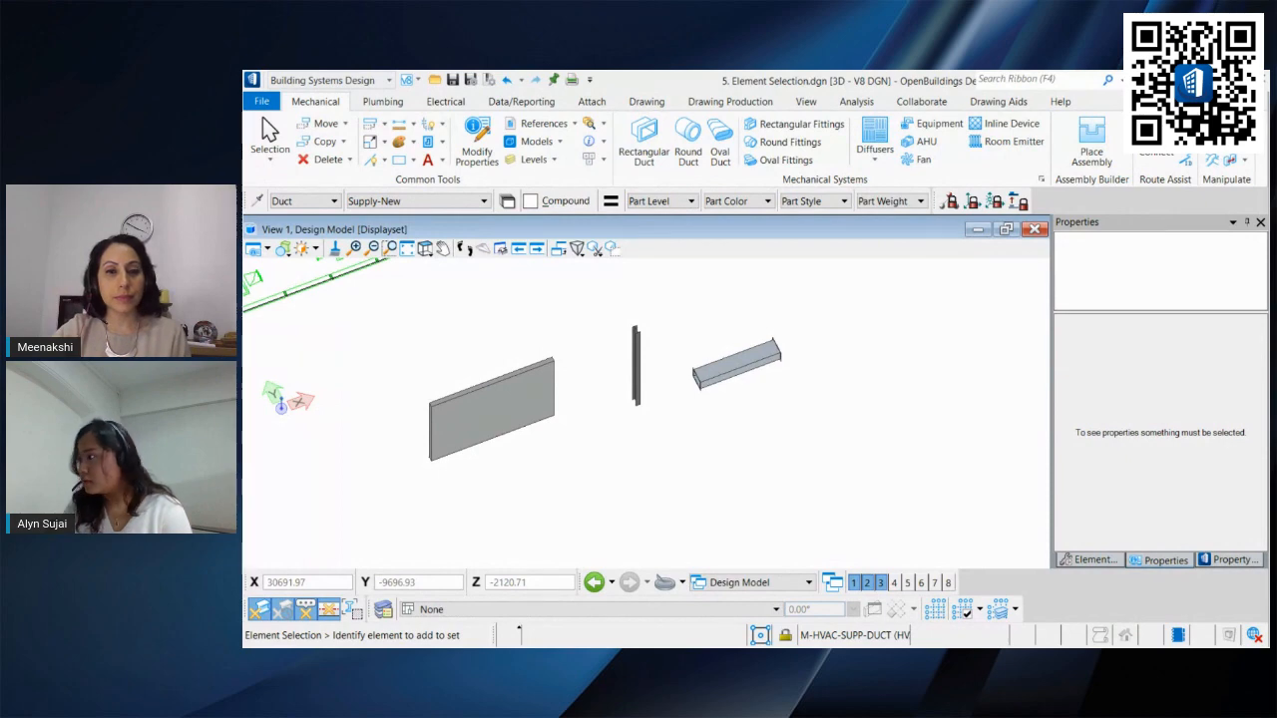
key("F5")
key("Escape")
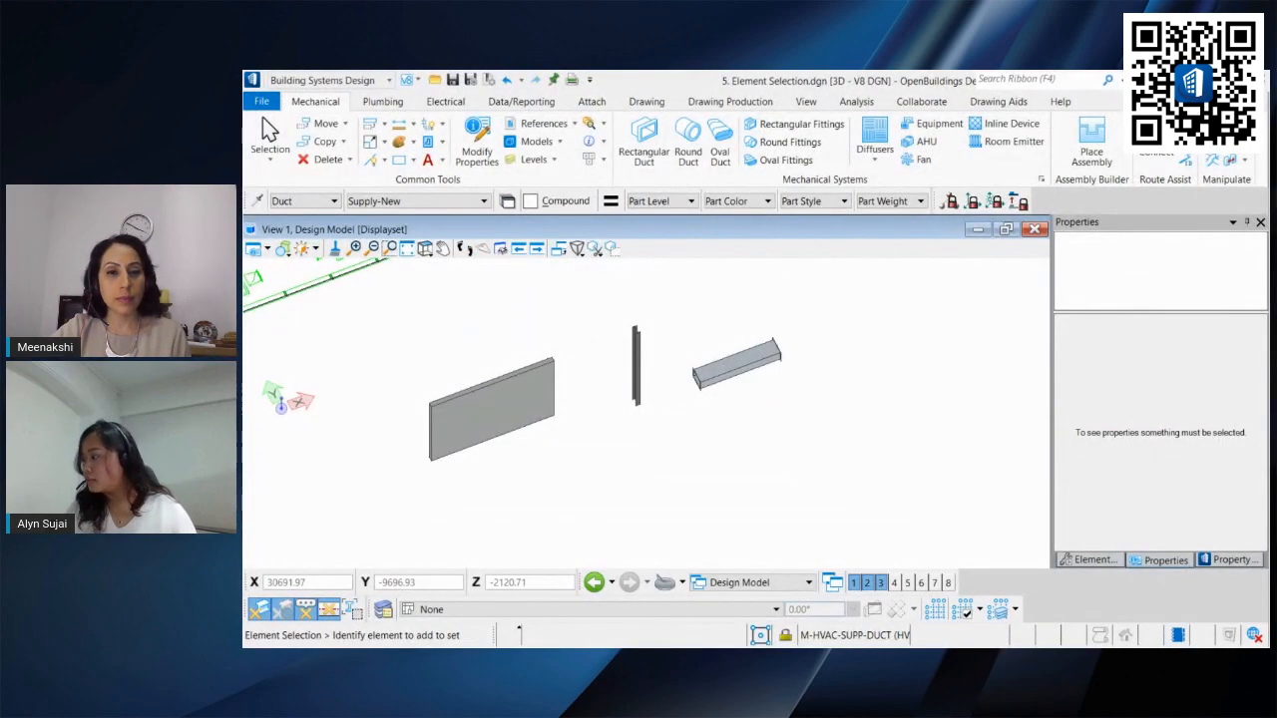
key("F5")
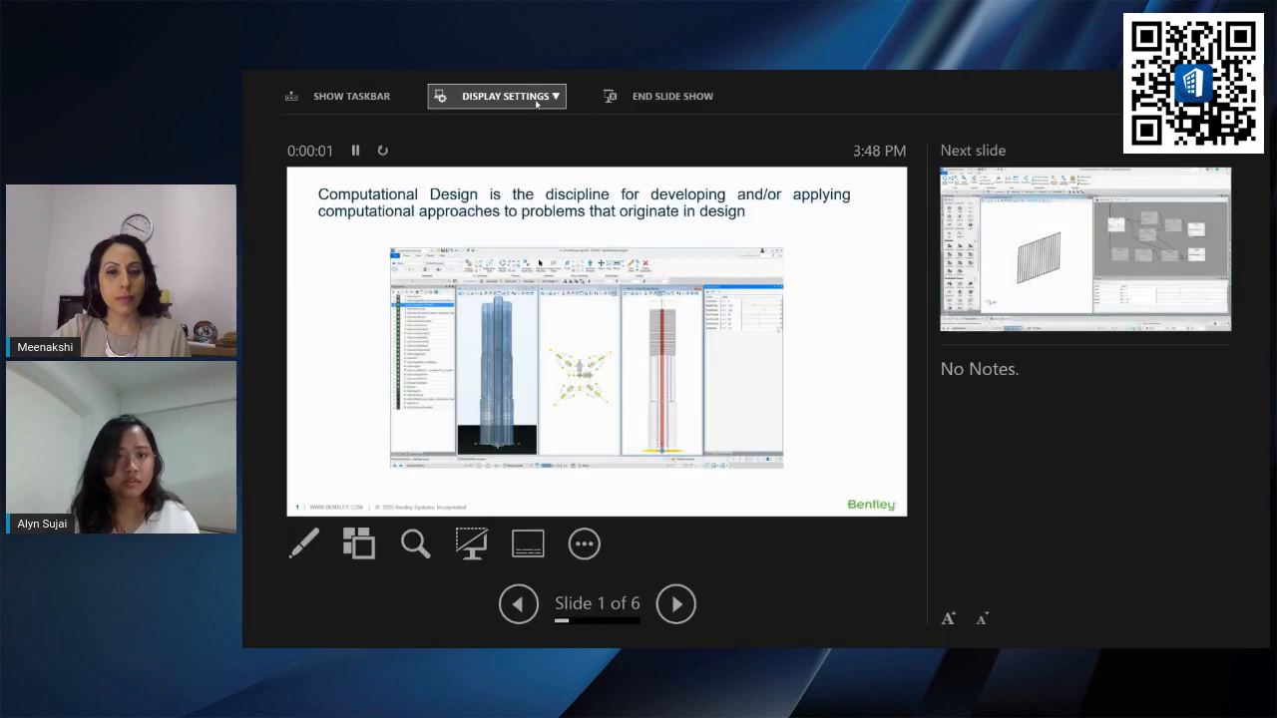
left_click(537, 104)
left_click(554, 128)
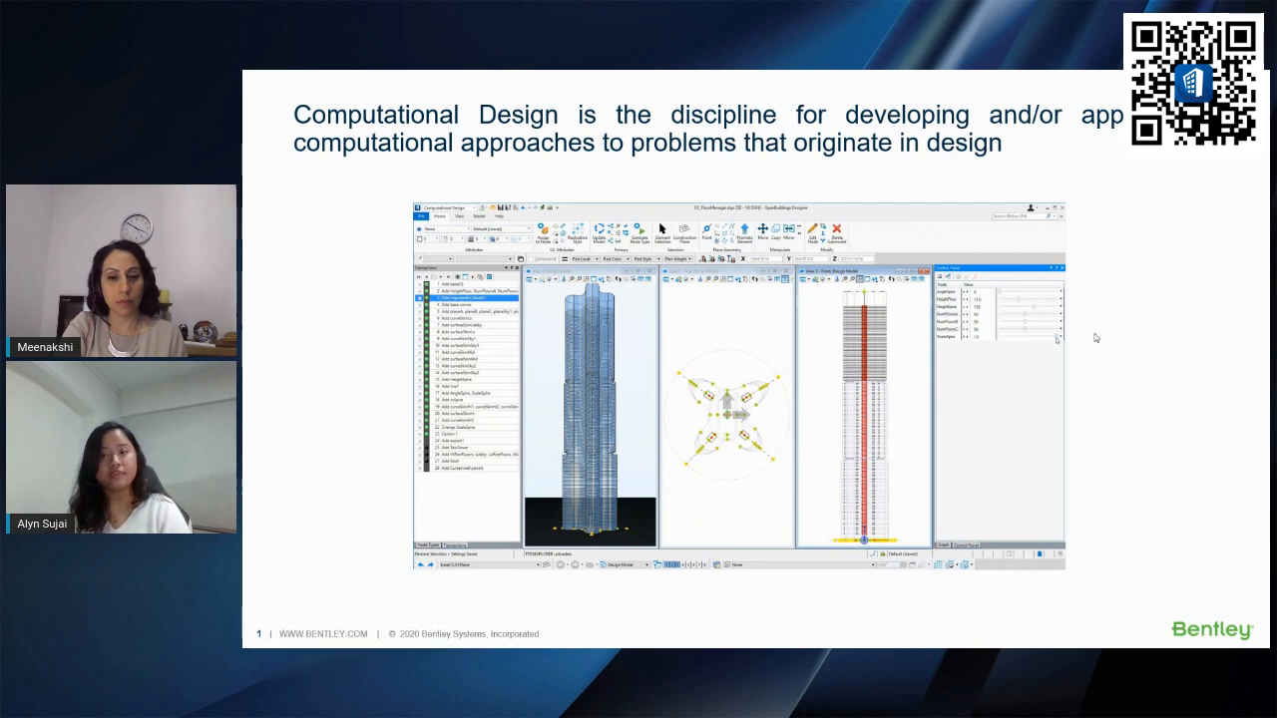
left_click(1107, 324)
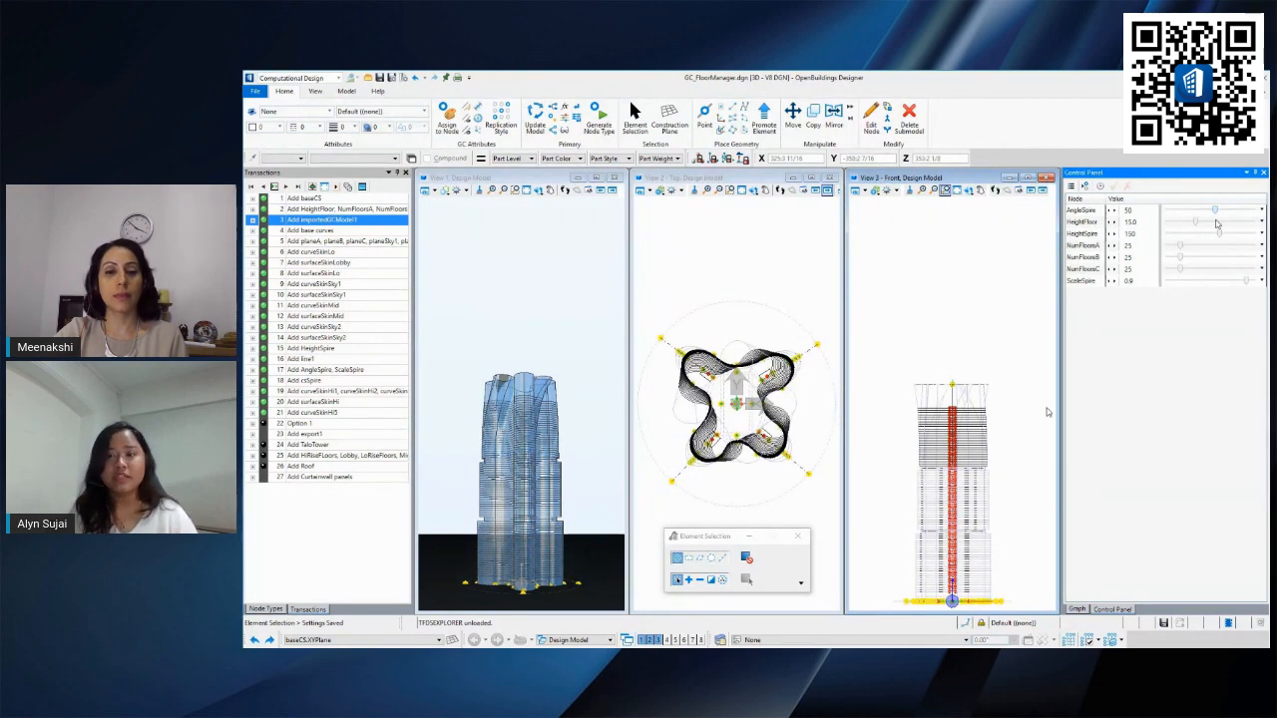
left_click(864, 421)
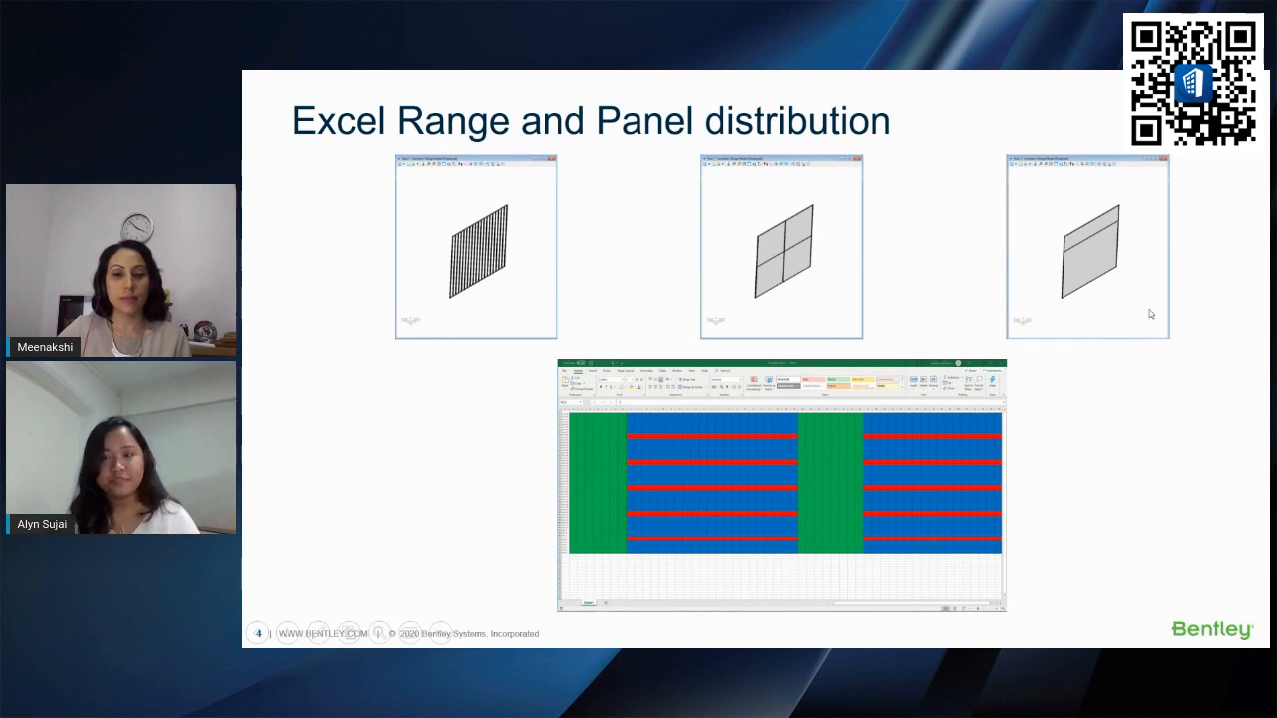
Step: Open A_GROUND FLOOR PLAN.dgn from the Drawings folder of the Design Freedom – Multi-Use Retail Building workset
key("alt+Tab")
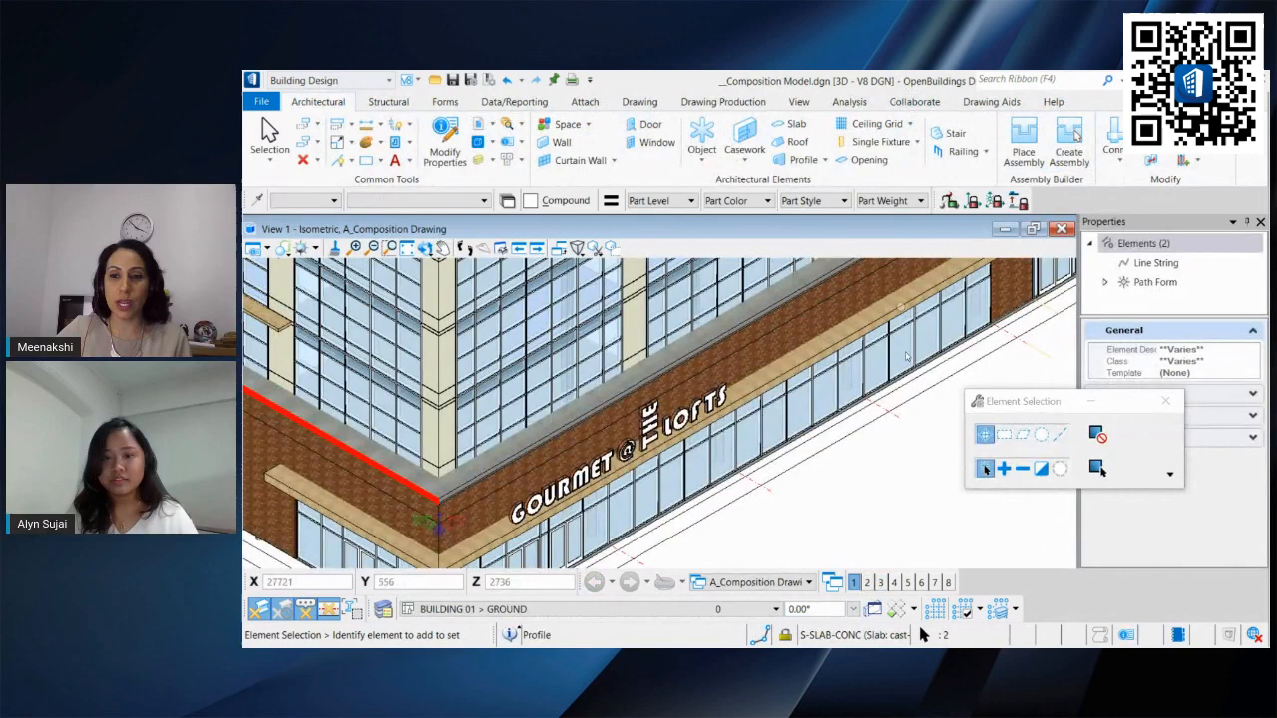
scroll(898, 381, "down", 2)
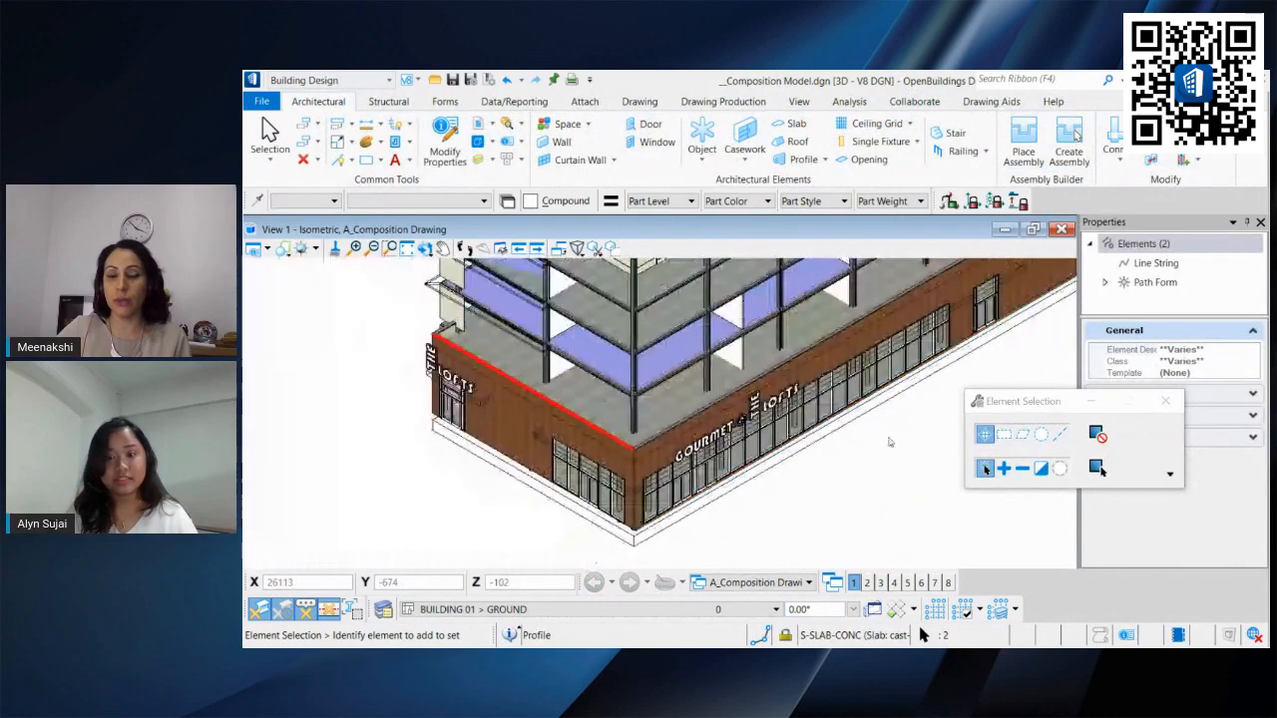
left_click(871, 456)
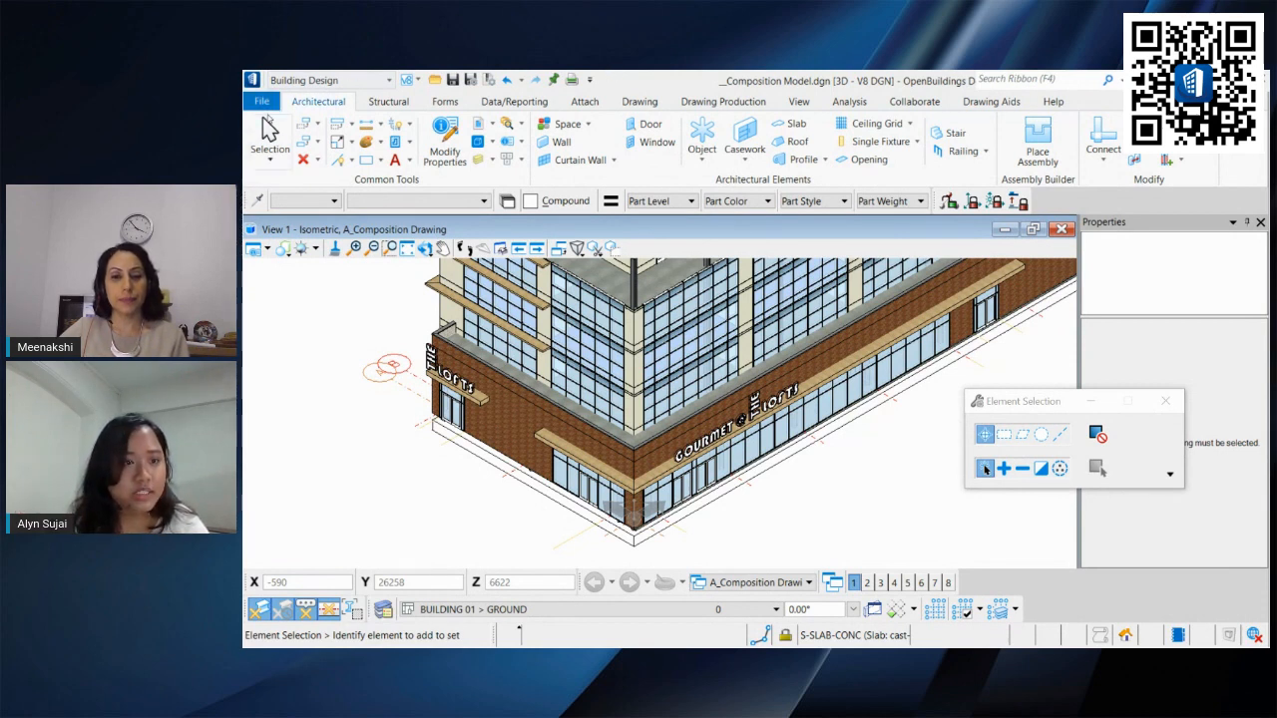
left_click(259, 102)
left_click(423, 284)
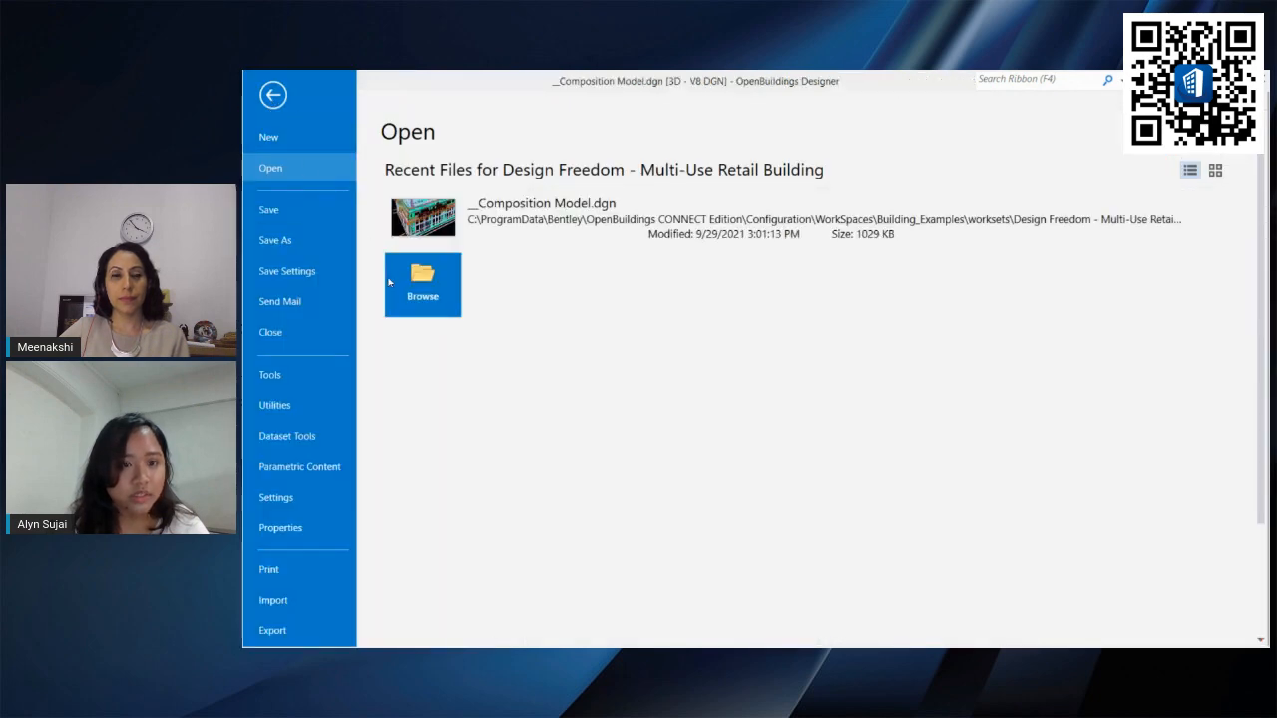
left_click(506, 110)
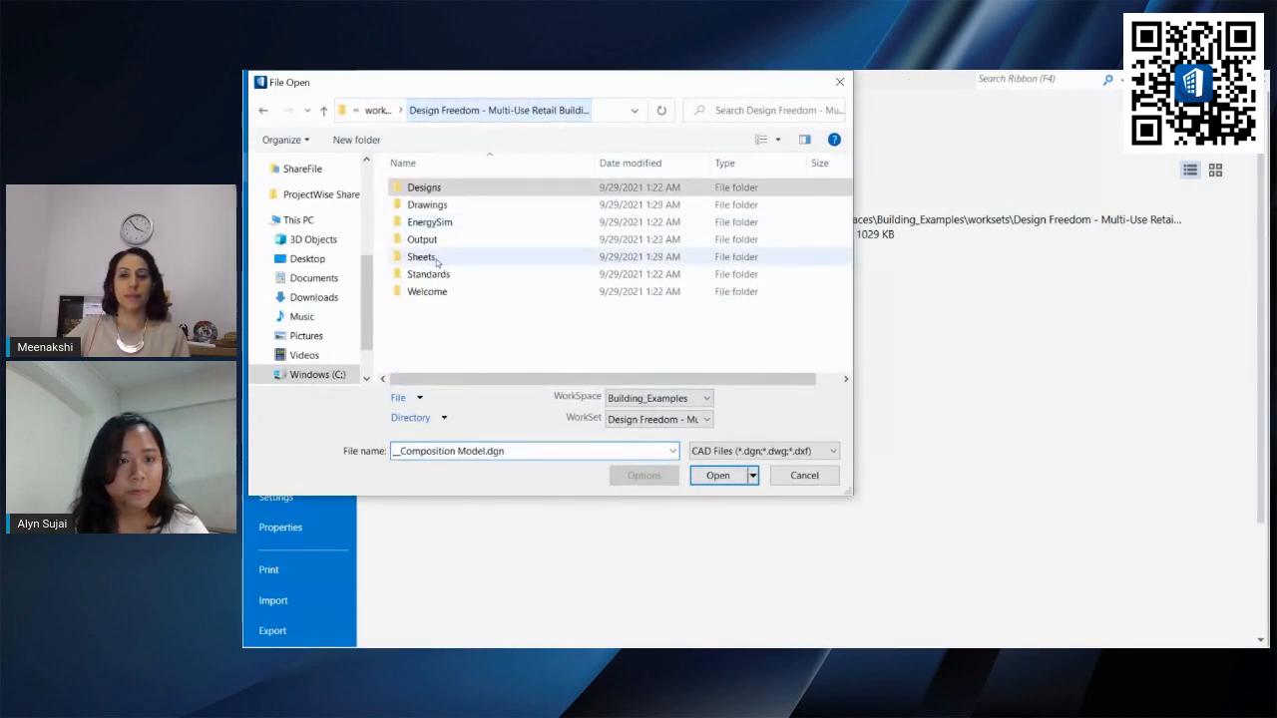
double_click(454, 207)
scroll(465, 275, "down", 2)
scroll(467, 276, "up", 2)
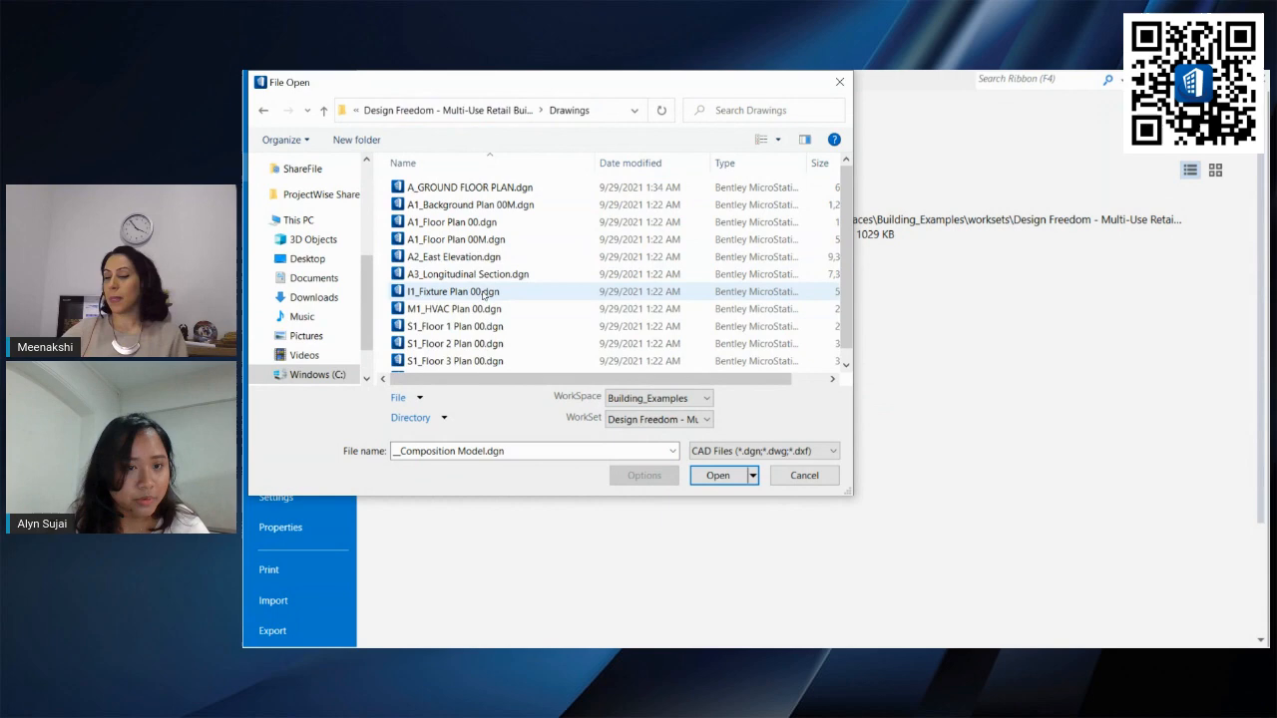
double_click(498, 188)
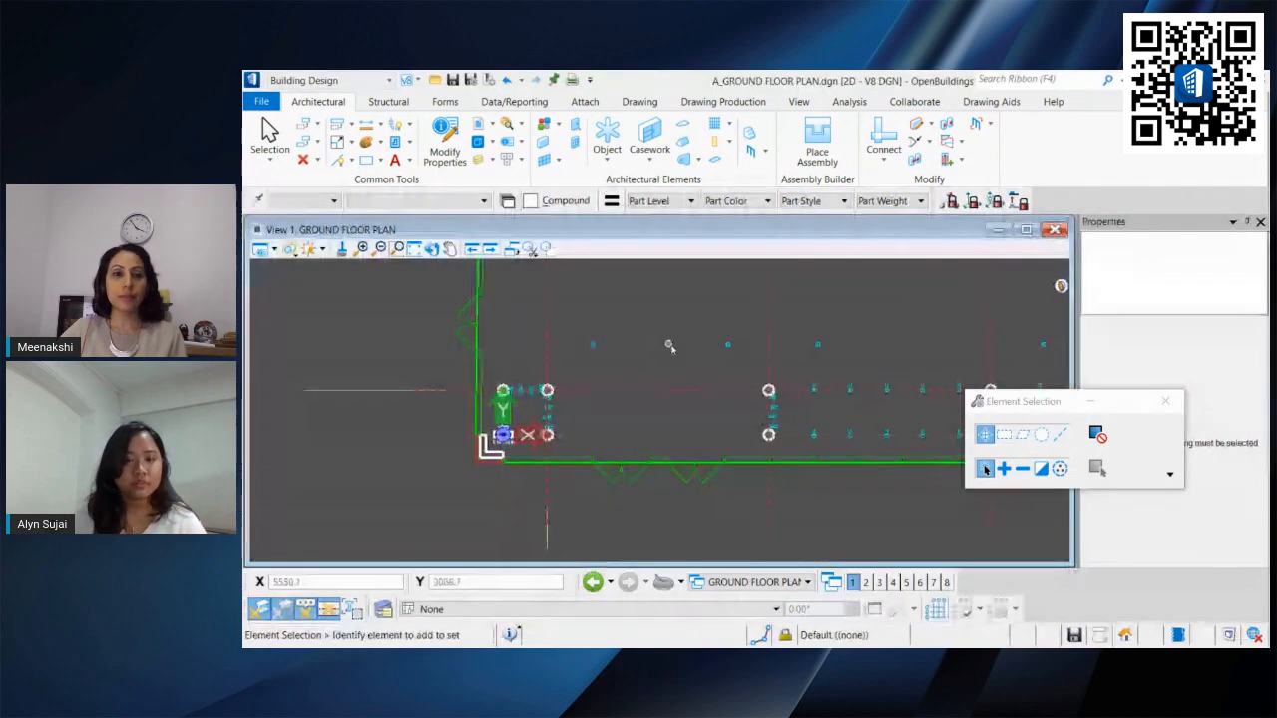
Step: Follow the plan's link marker to open the linked A_GFP100.dgn ground floor plan sheet
scroll(673, 345, "down", 2)
middle_click_drag(676, 339, 512, 429)
scroll(521, 417, "down", 2)
mouse_move(561, 387)
middle_mouse_down()
mouse_move(573, 377)
mouse_move(535, 399)
mouse_move(587, 420)
middle_mouse_up()
scroll(498, 419, "up", 2)
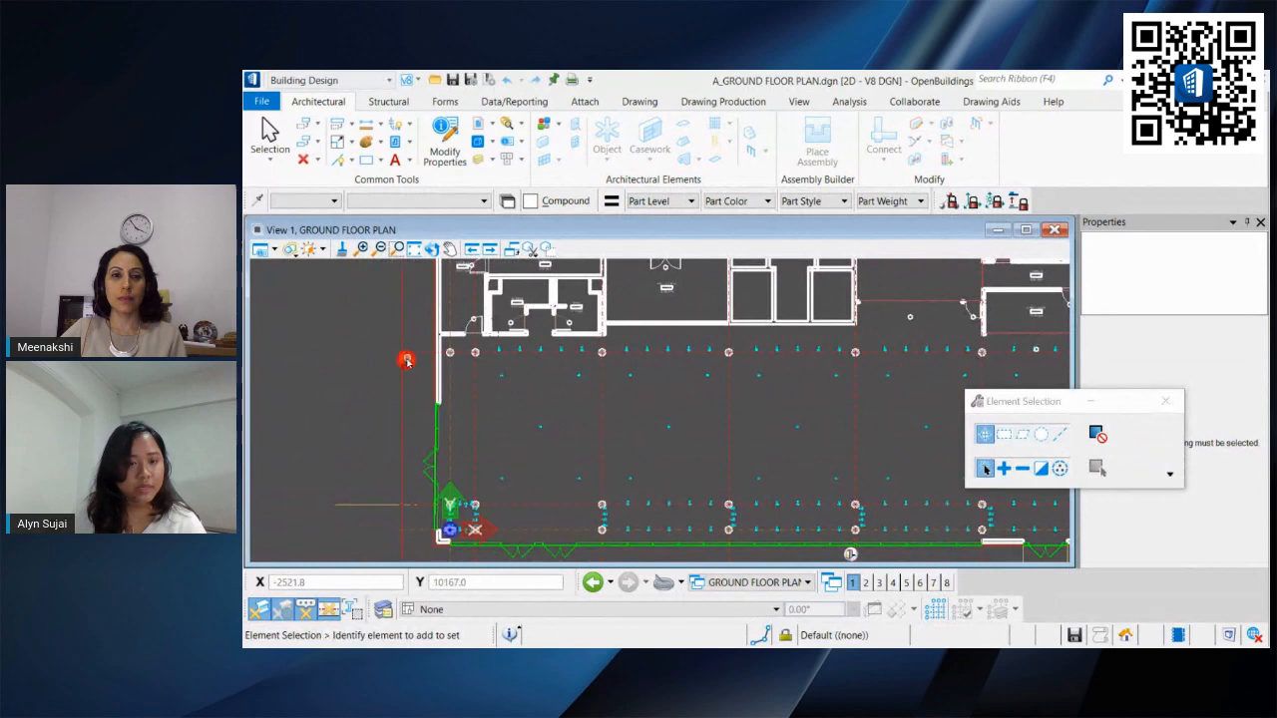
left_click(406, 360)
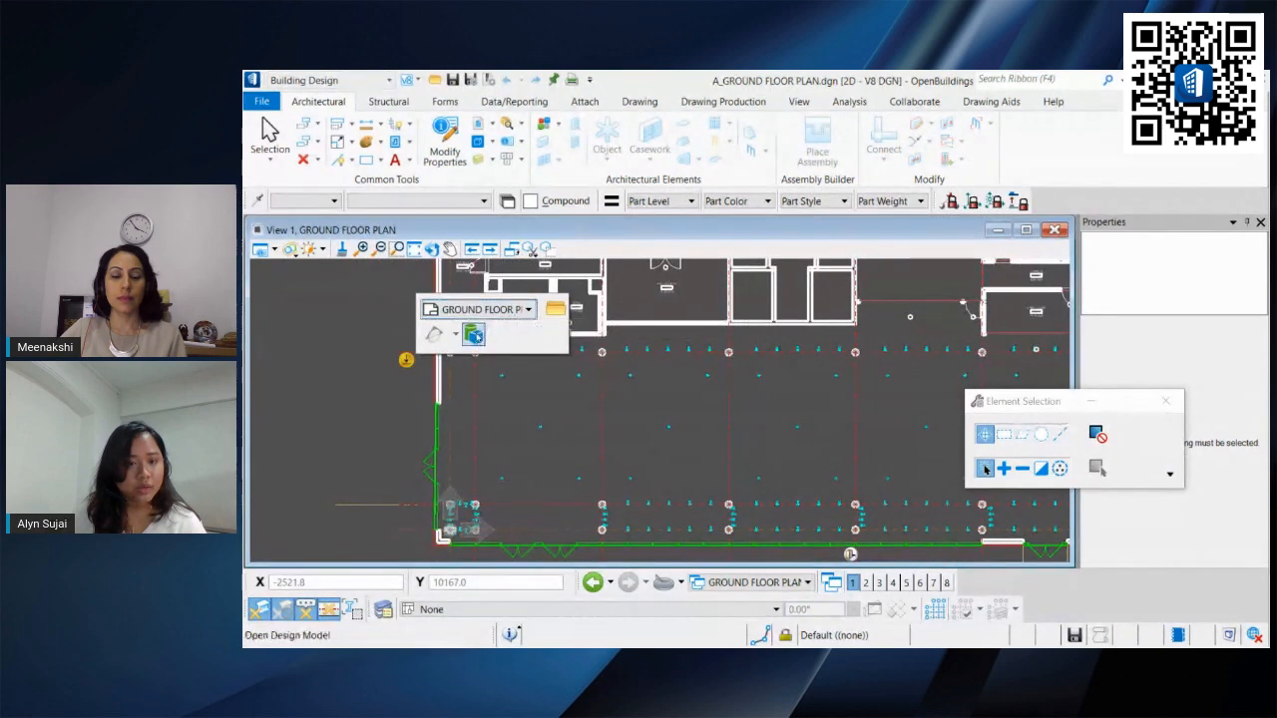
left_click(495, 315)
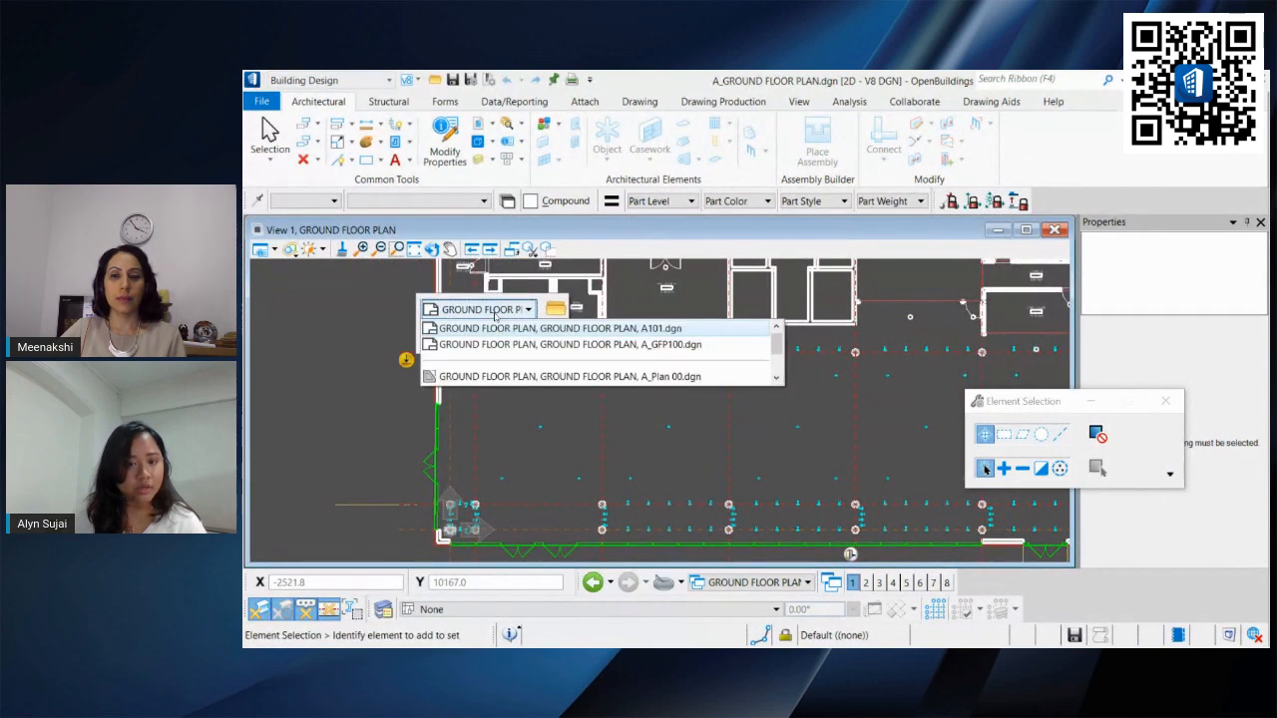
scroll(509, 339, "down", 3)
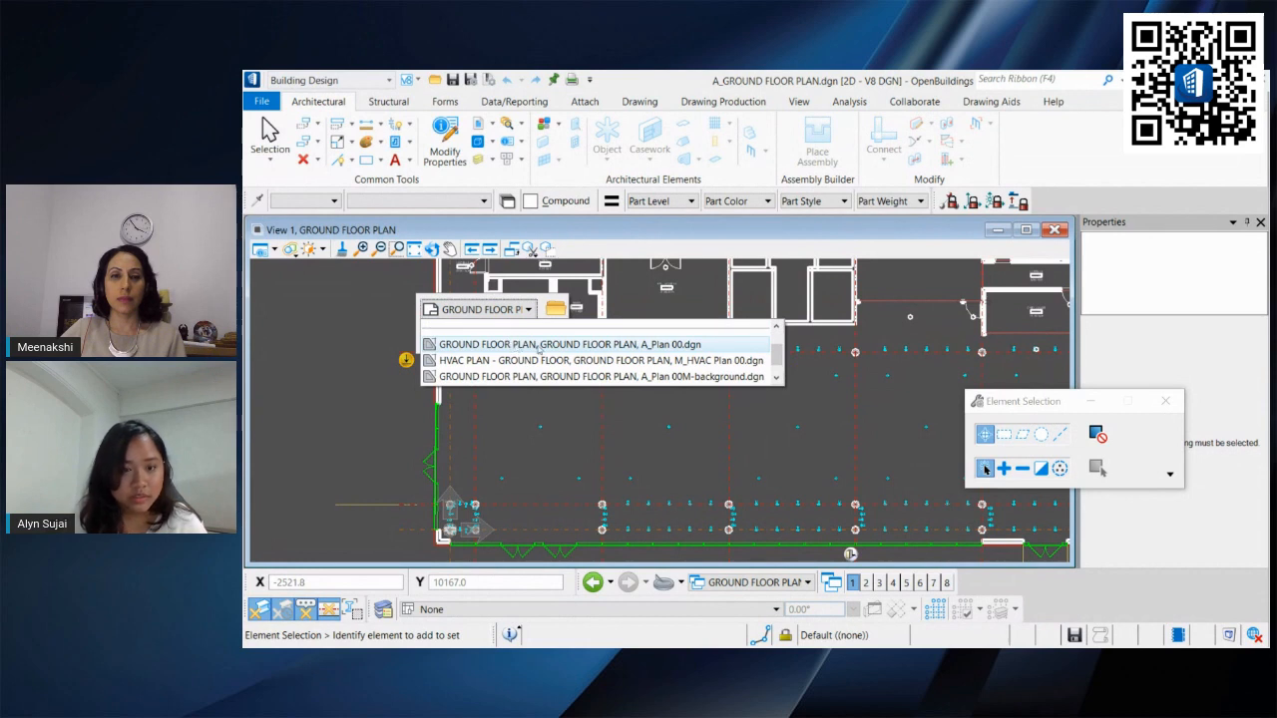
scroll(538, 347, "up", 3)
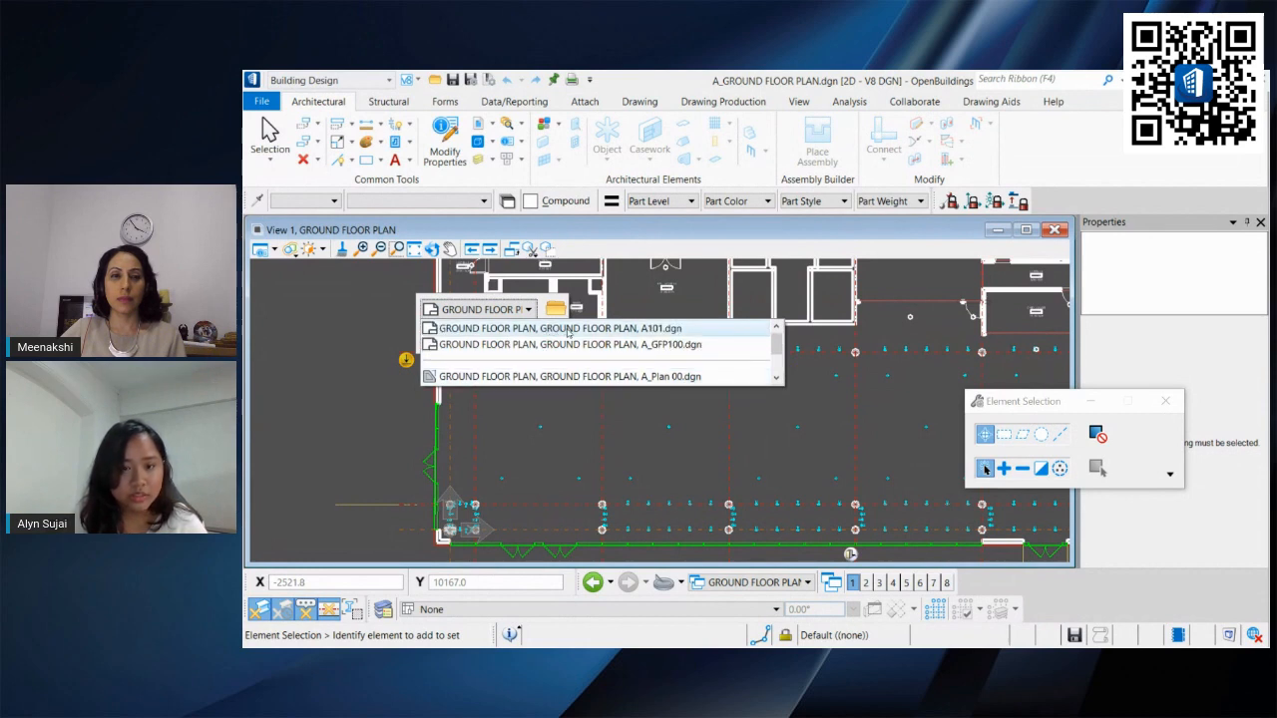
left_click(569, 344)
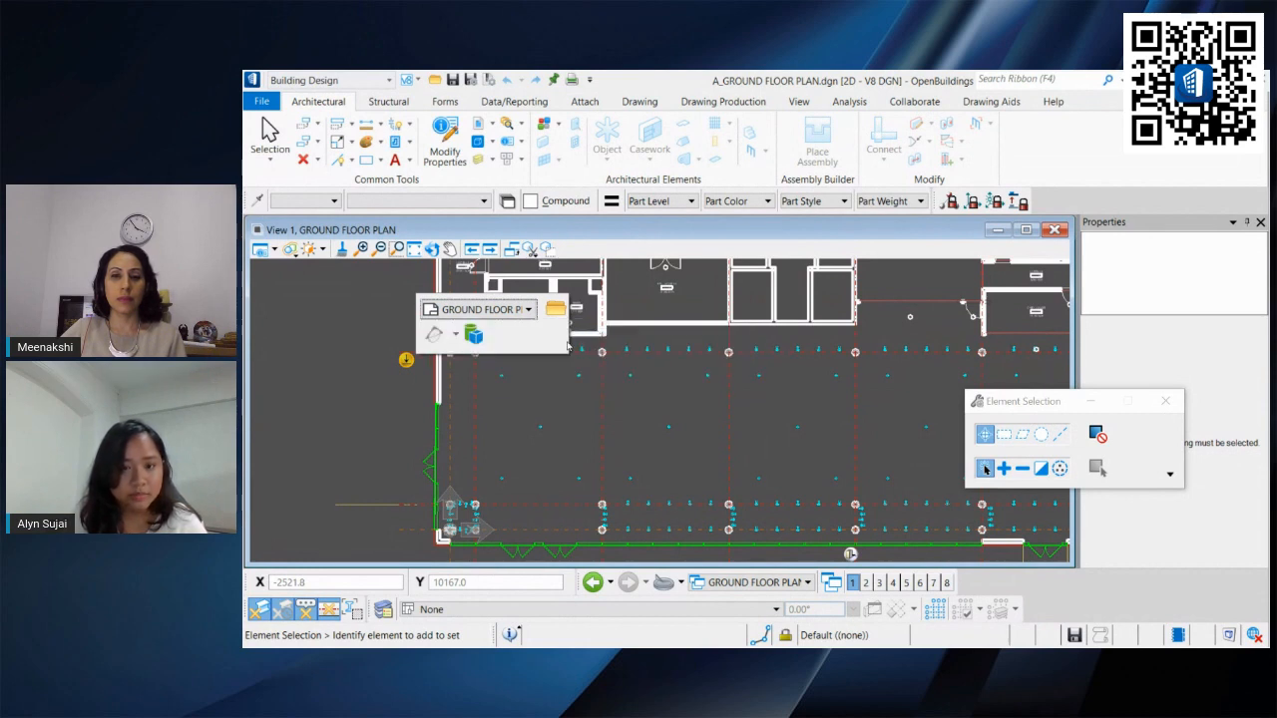
left_click(506, 312)
left_click(517, 344)
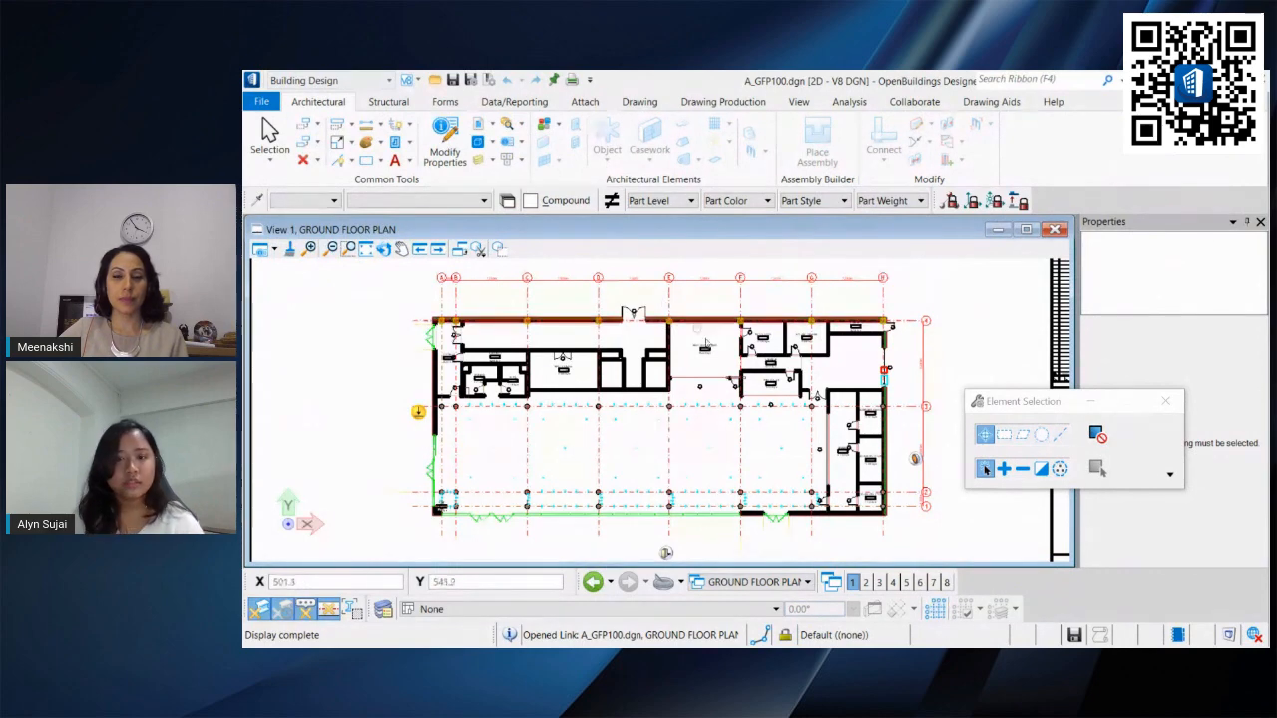
Step: Activate the referenced ground floor plan through a wall near the meat cooler in the sheet
scroll(798, 329, "up", 2)
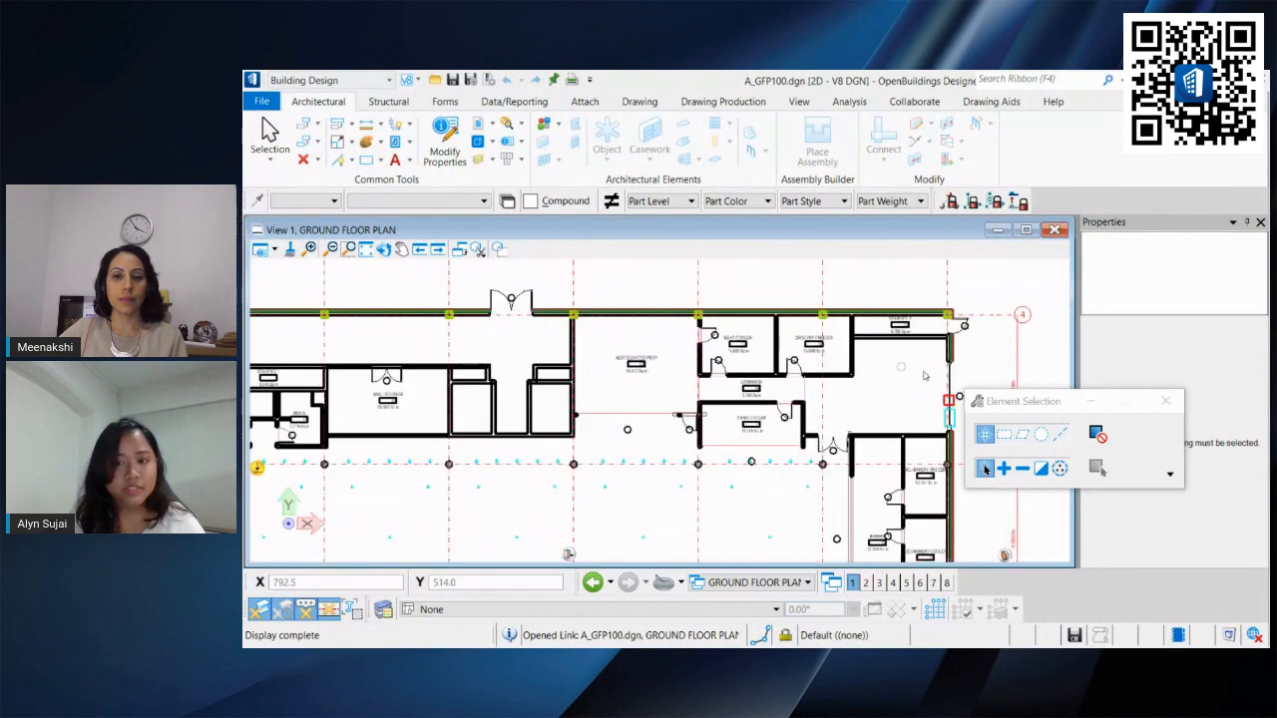
scroll(924, 376, "up", 2)
right_click(808, 352)
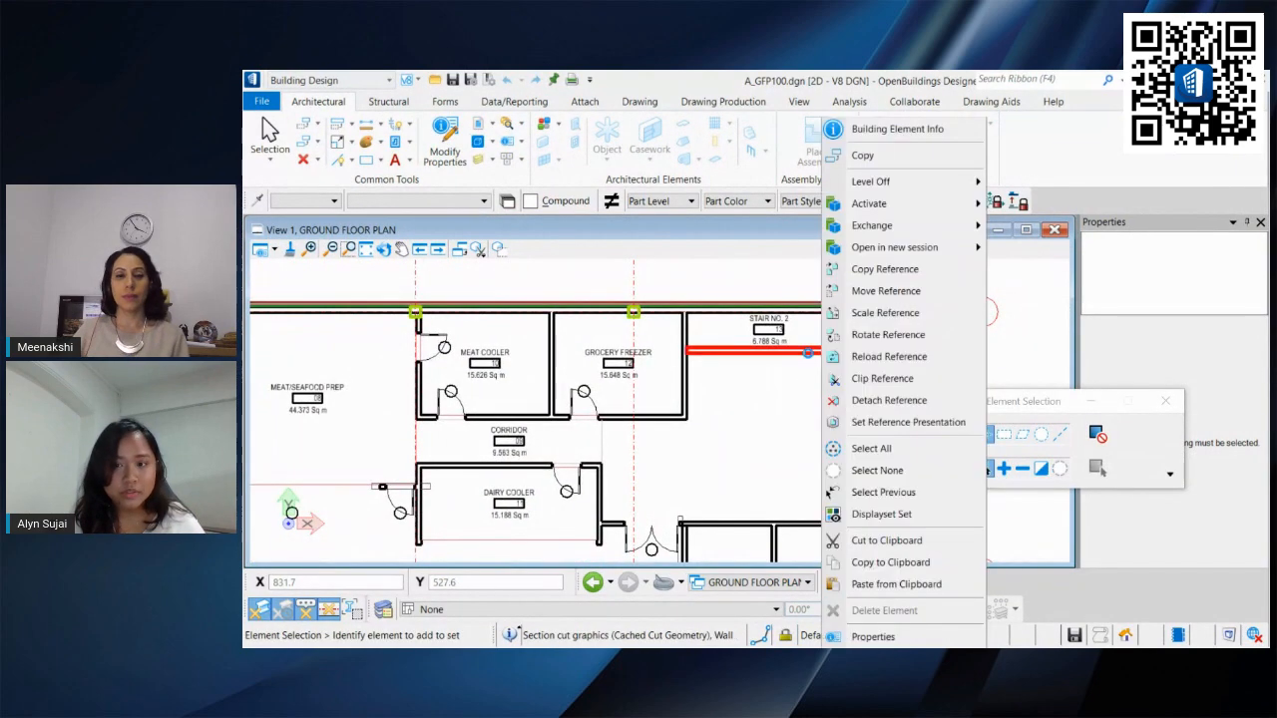
left_click(972, 204)
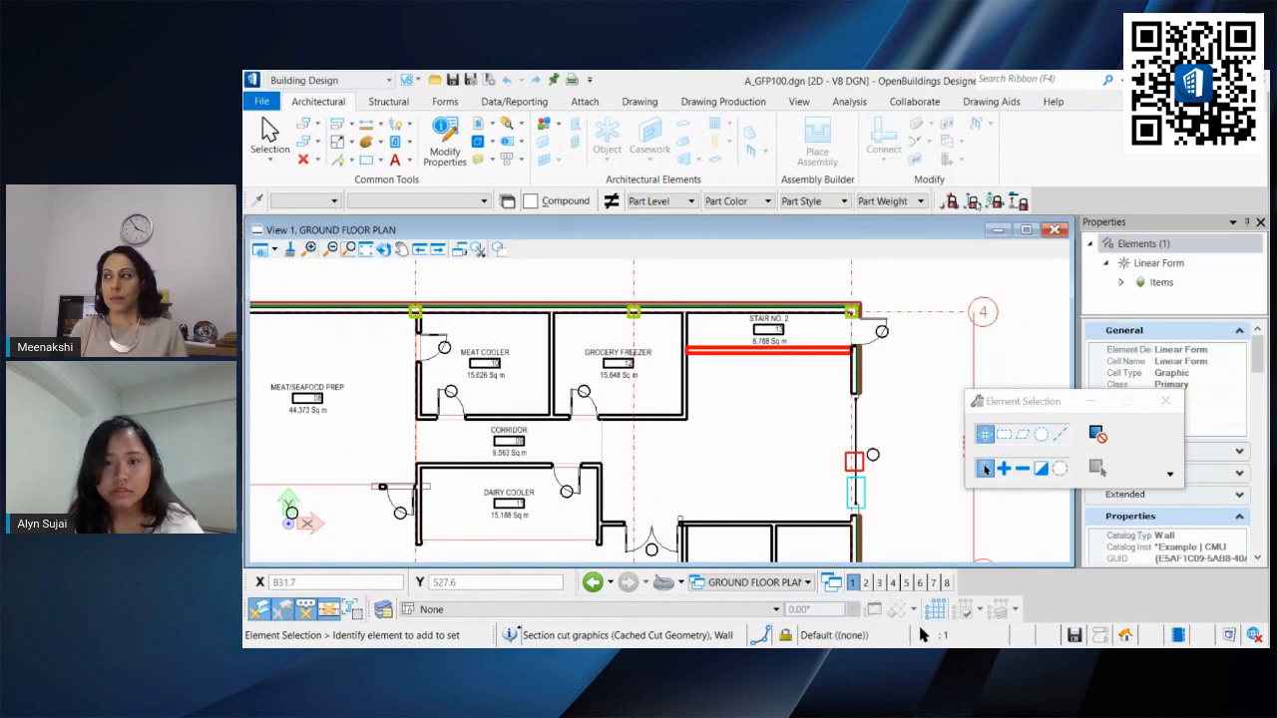
Step: Open the wall's source model A_Grocery.dgn, Design Model, in a new session
right_click(748, 333)
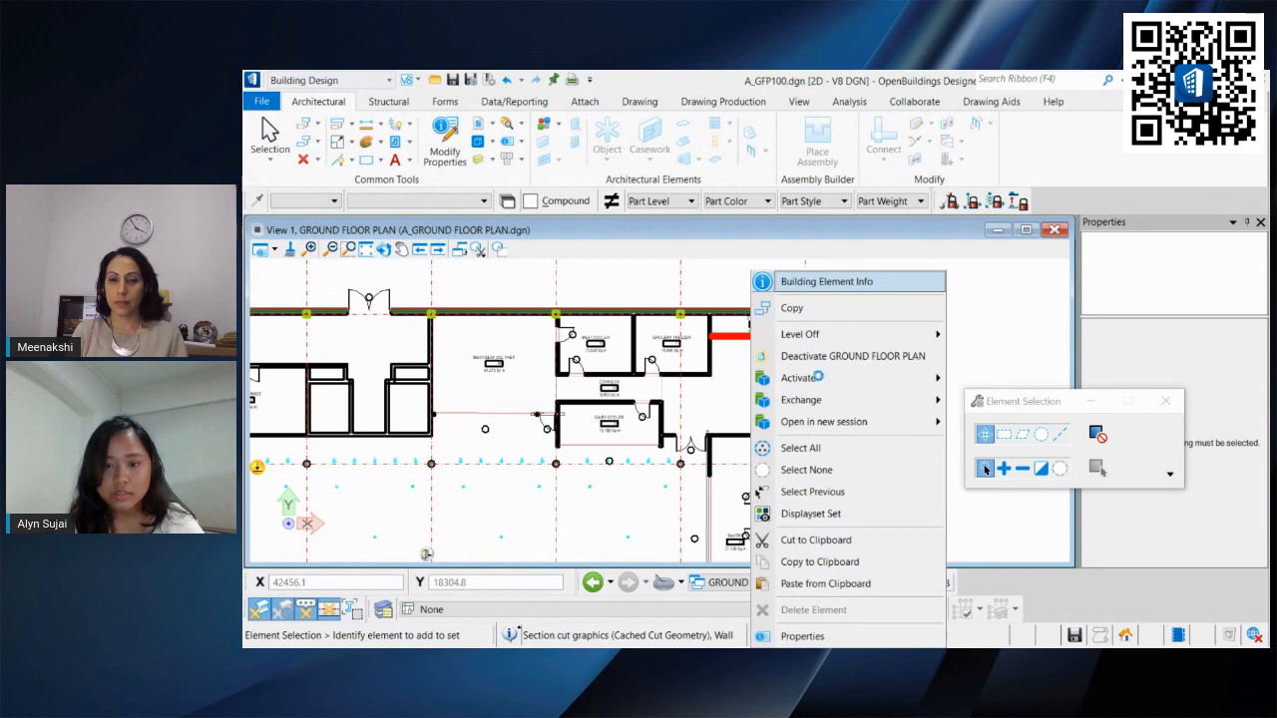
mouse_move(942, 427)
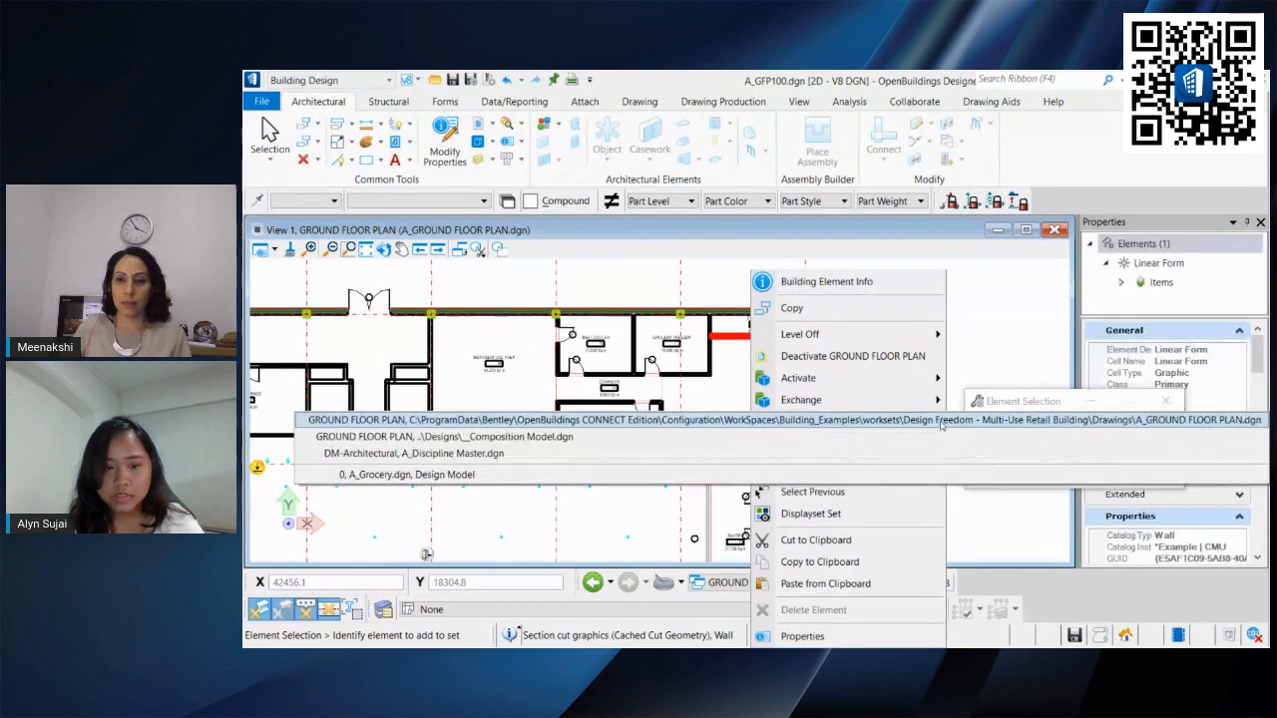
left_click(889, 477)
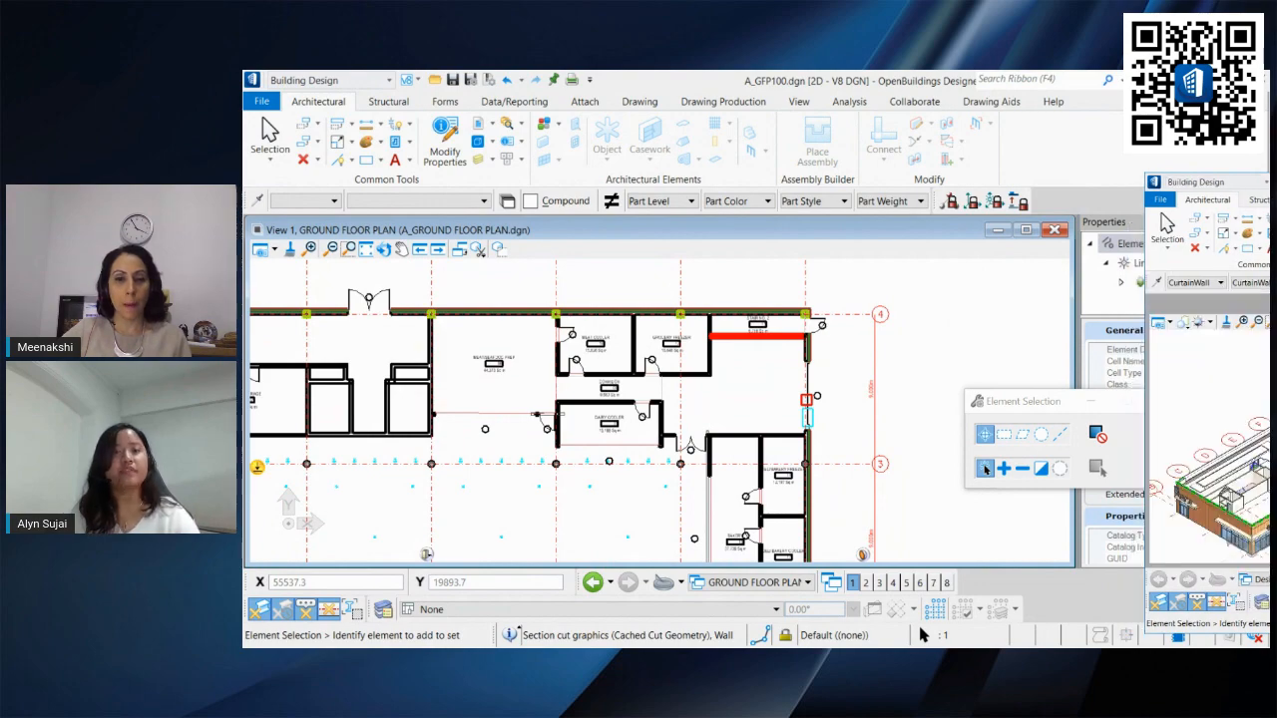
Step: Maximize the A_Grocery.dgn session and delete a CMU wall in the isometric view
left_click_drag(1267, 189, 755, 161)
double_click(756, 161)
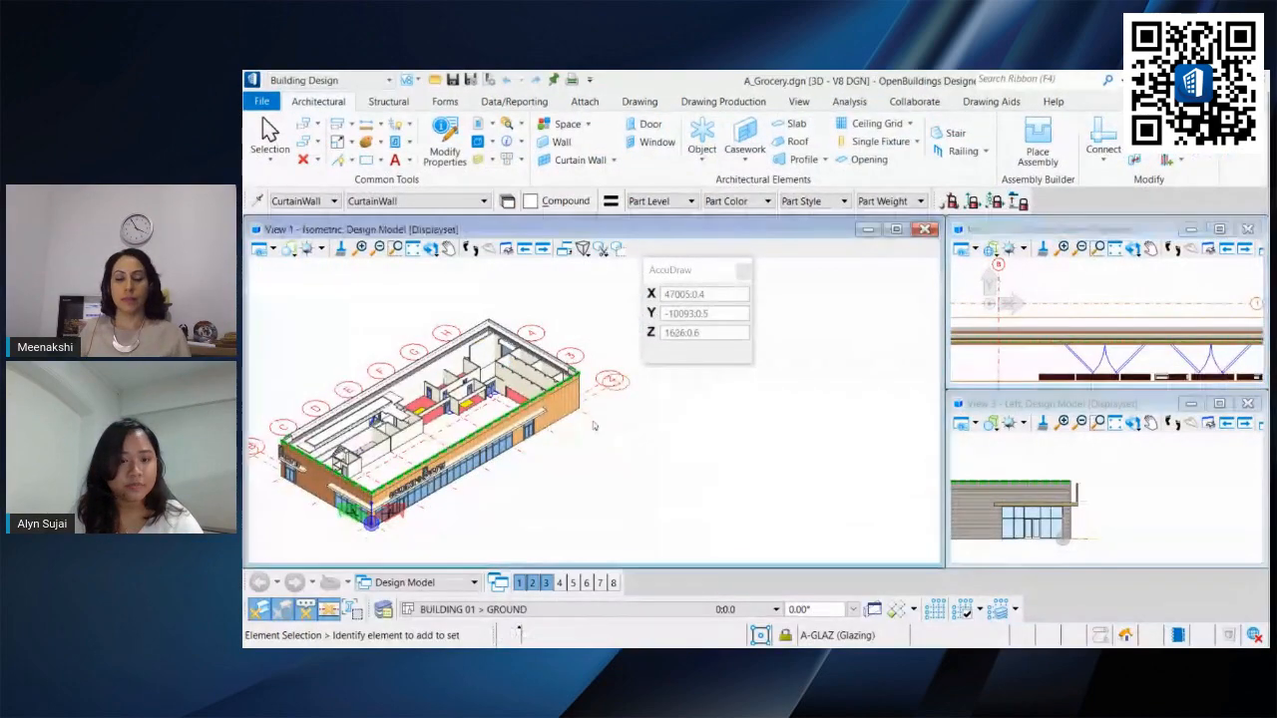
scroll(473, 355, "up", 2)
scroll(473, 355, "up", 3)
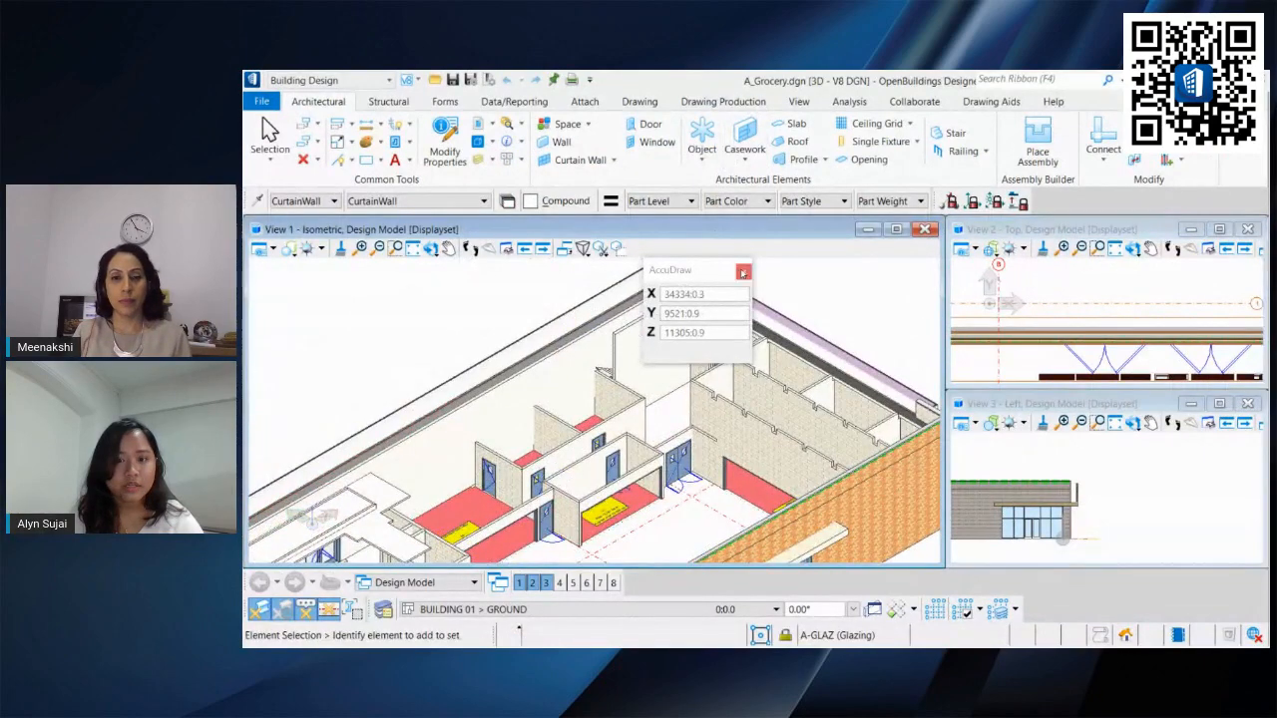
scroll(698, 339, "up", 3)
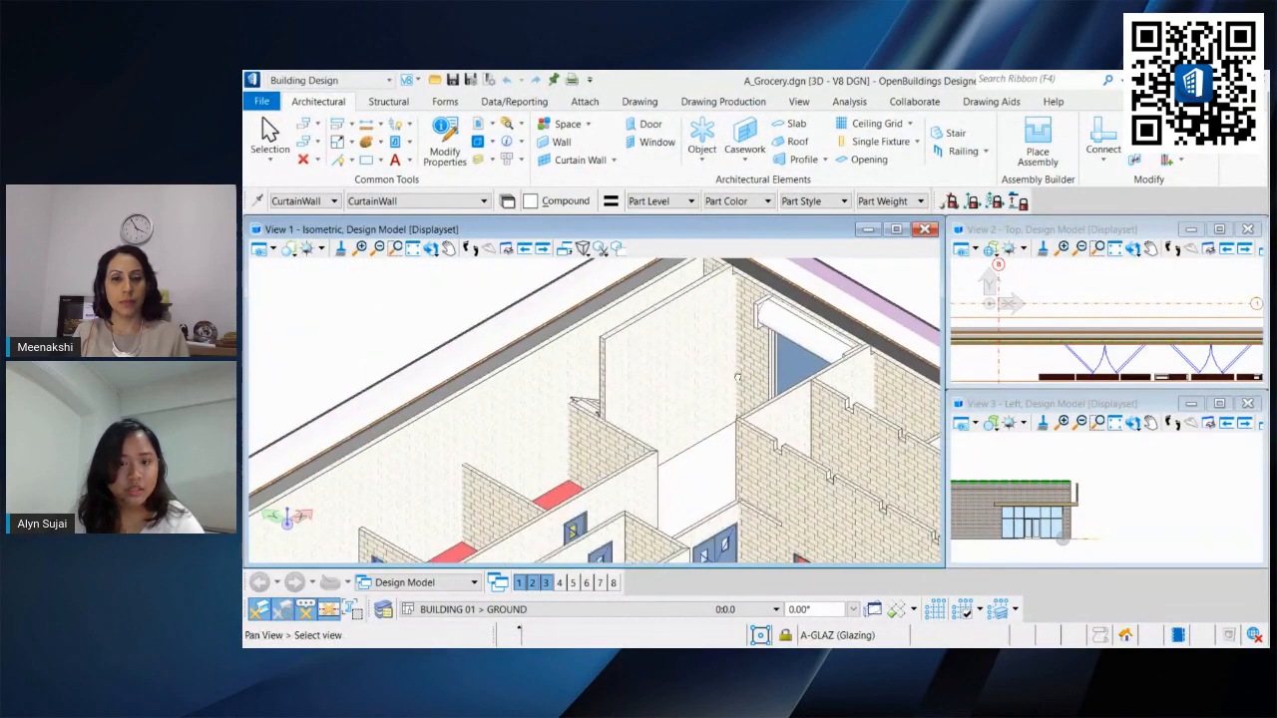
mouse_move(689, 316)
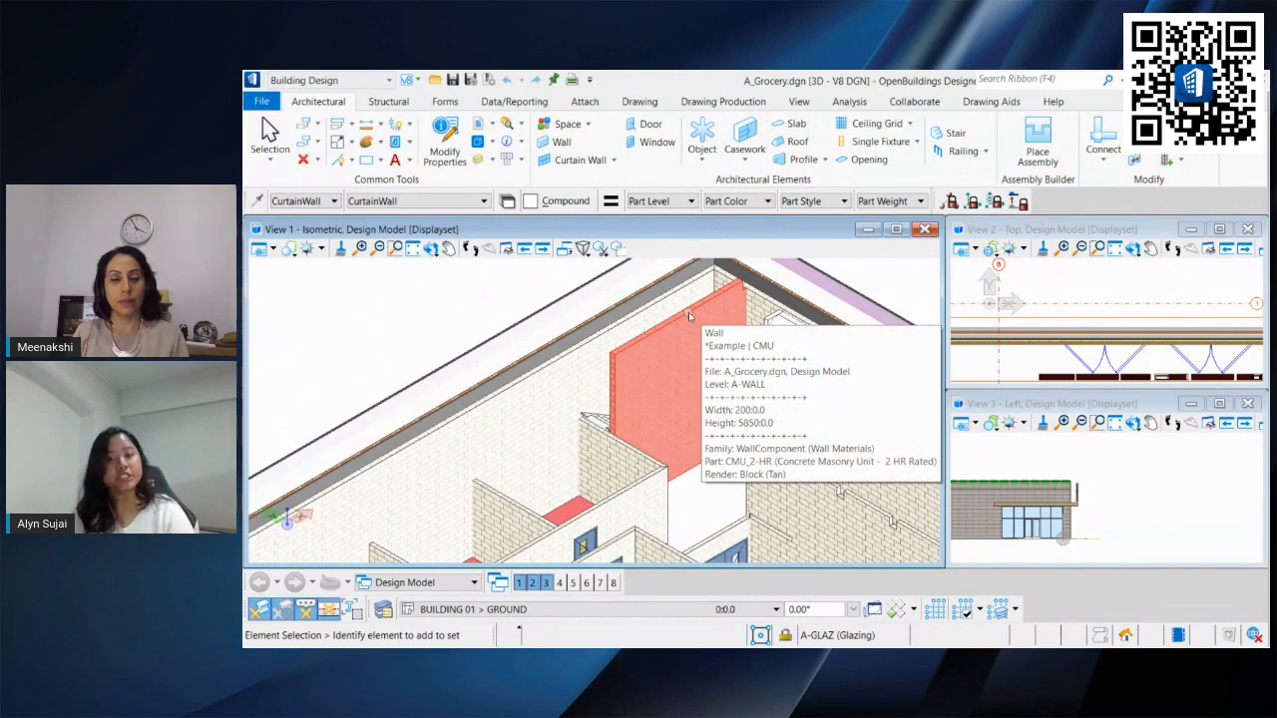
left_click(689, 316)
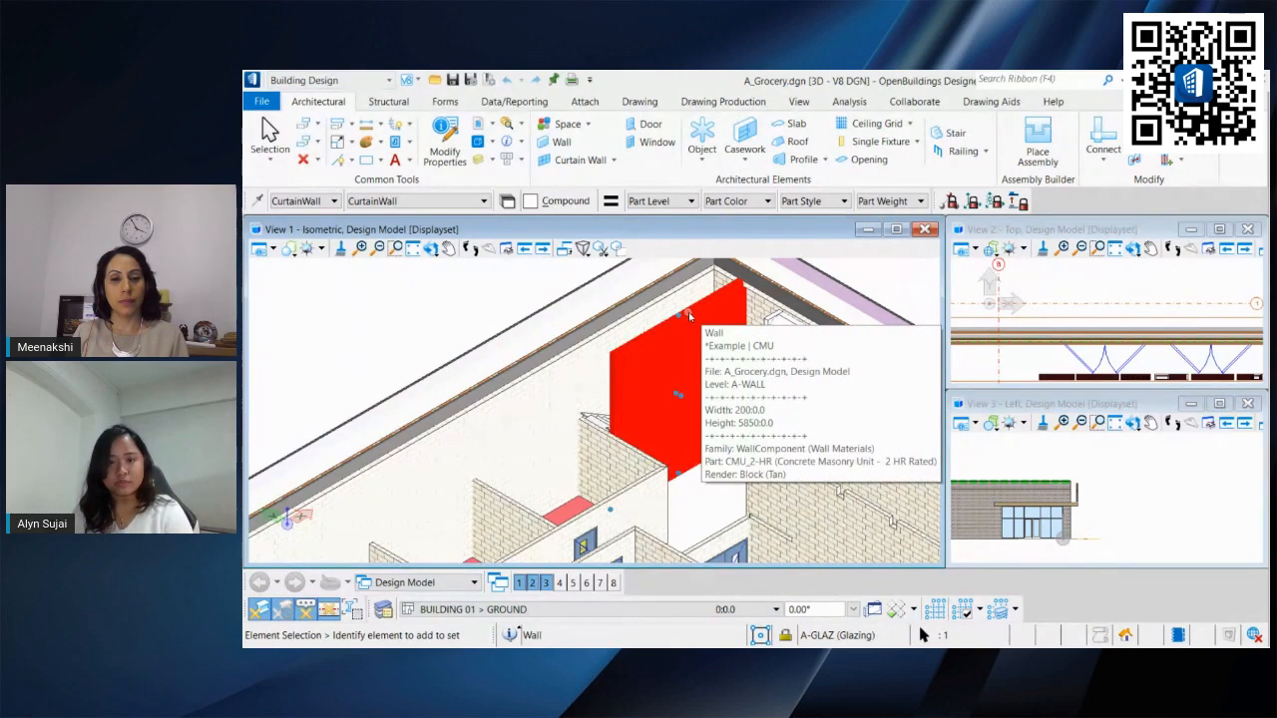
key("Delete")
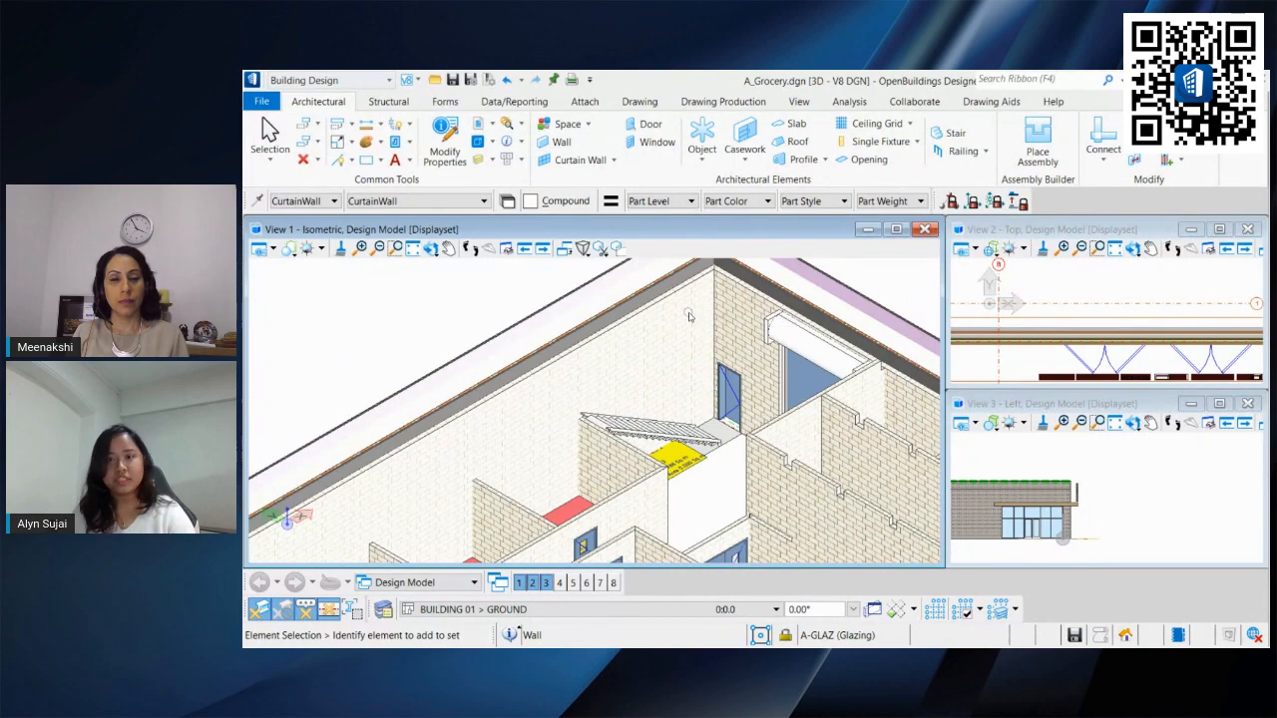
Step: Return to the sheet session and inspect the wall area near Stair No. 2
left_click_drag(623, 82, 1276, 118)
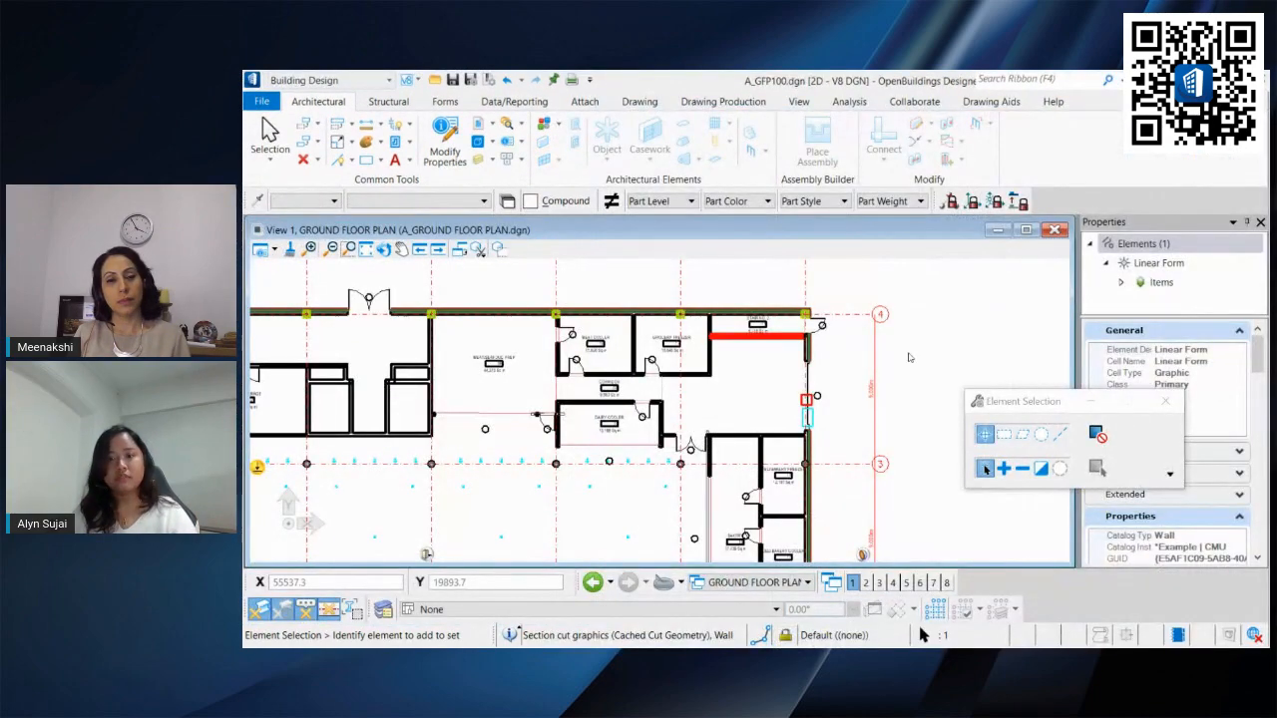
scroll(787, 342, "up", 4)
left_click(658, 319)
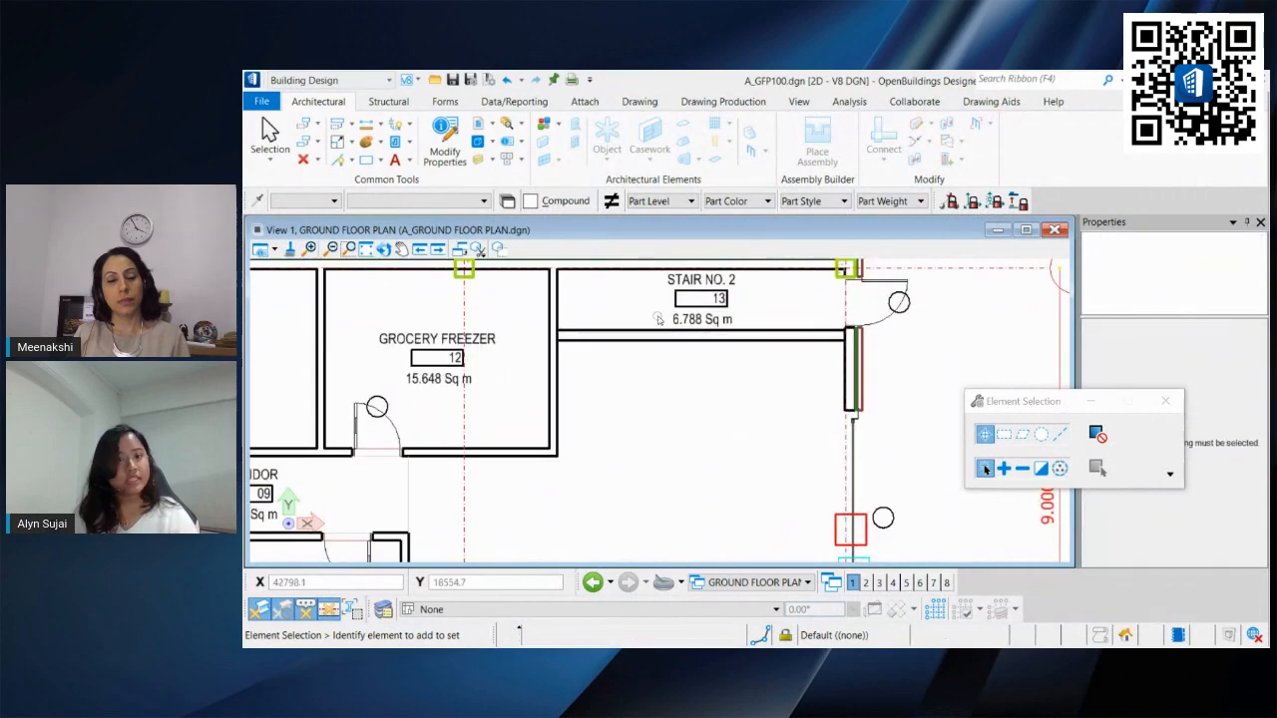
left_click(494, 122)
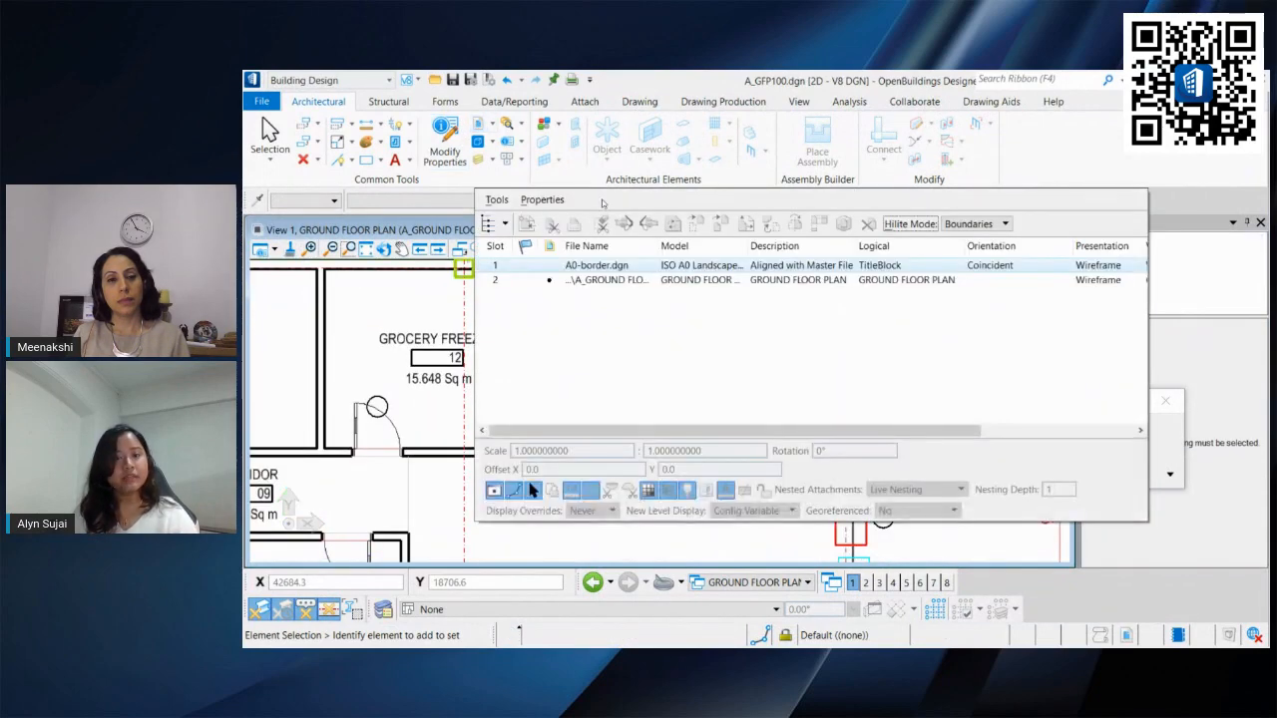
left_click(607, 282)
right_click(604, 288)
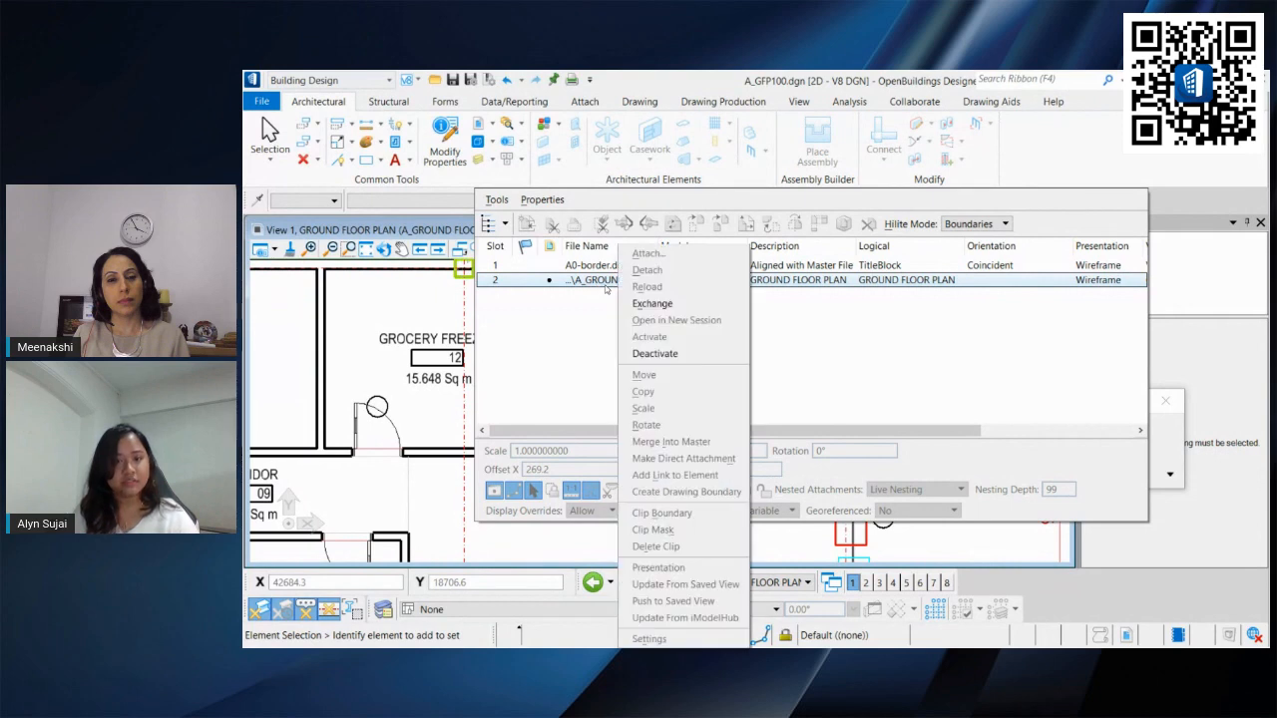
left_click(569, 555)
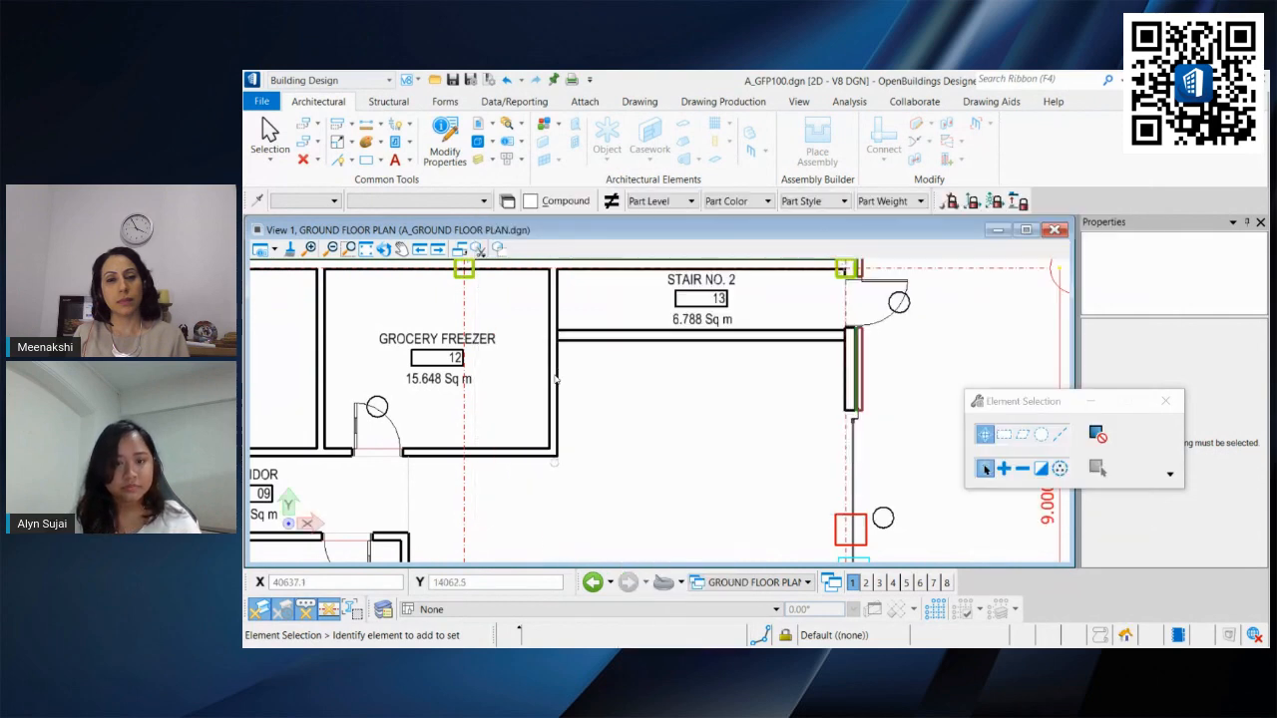
Step: Deactivate the GROUND FLOOR PLAN reference attachment in the sheet
left_click(478, 127)
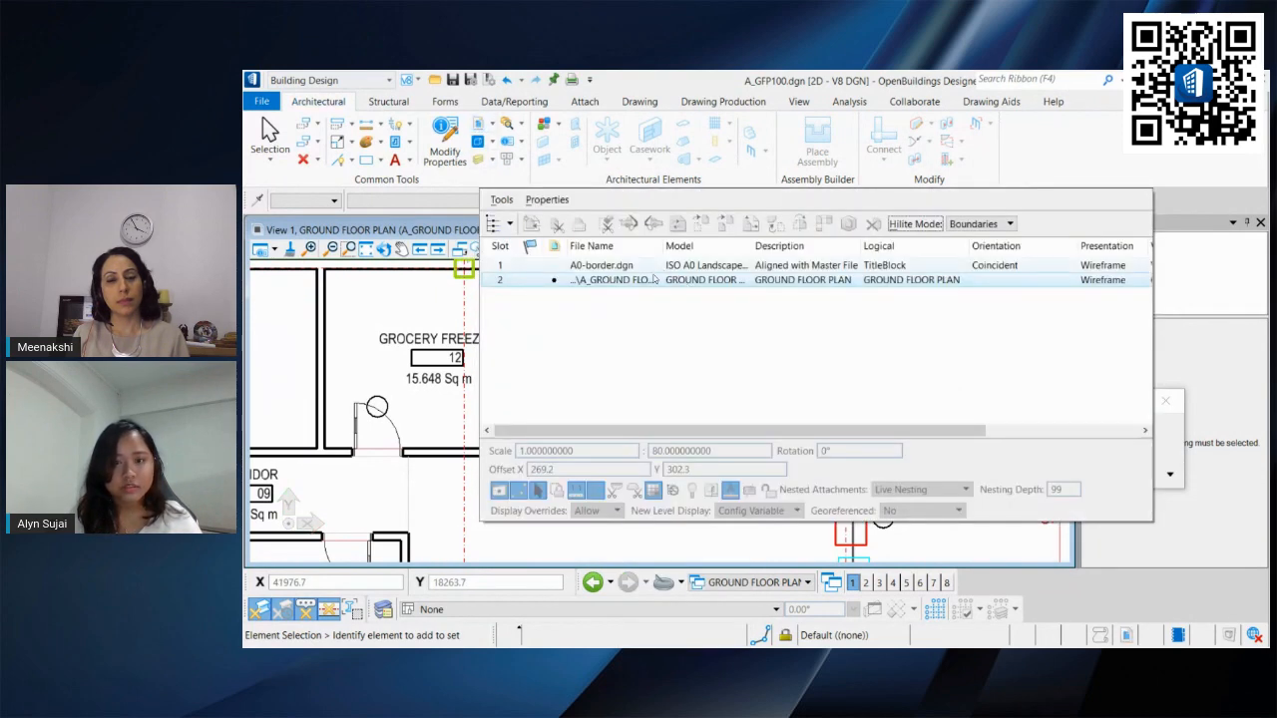
right_click(650, 283)
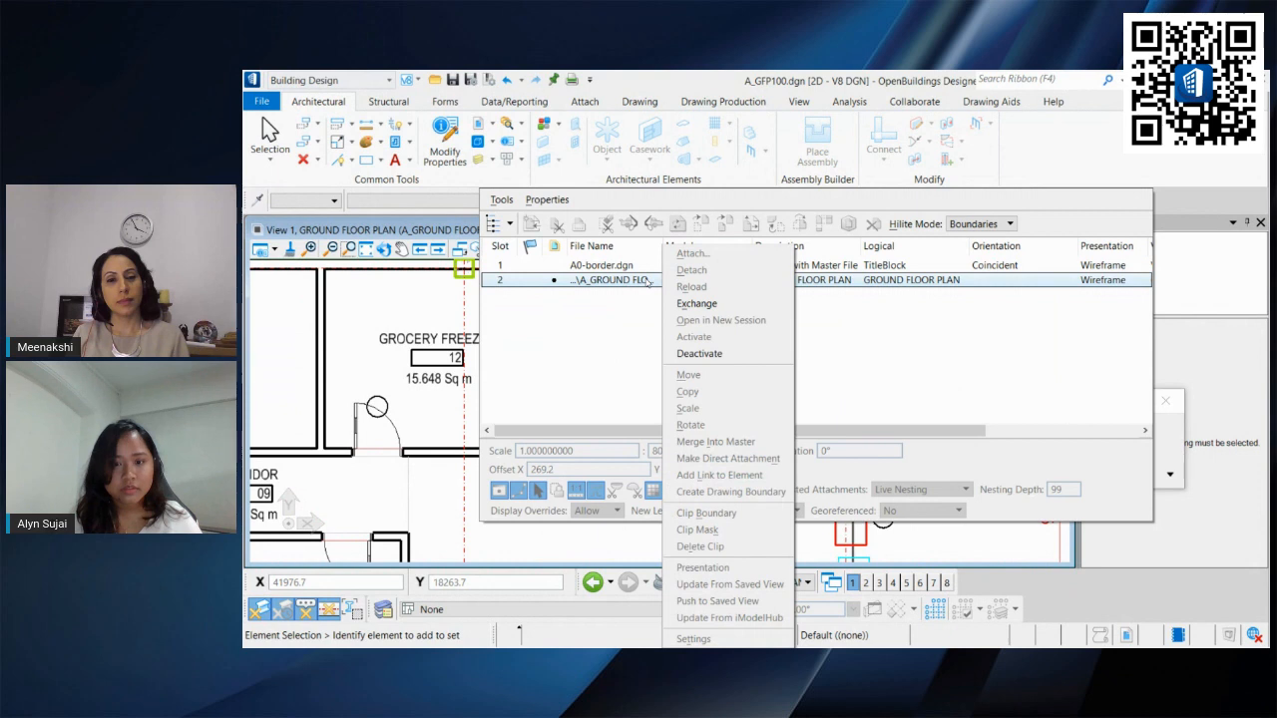
left_click(699, 353)
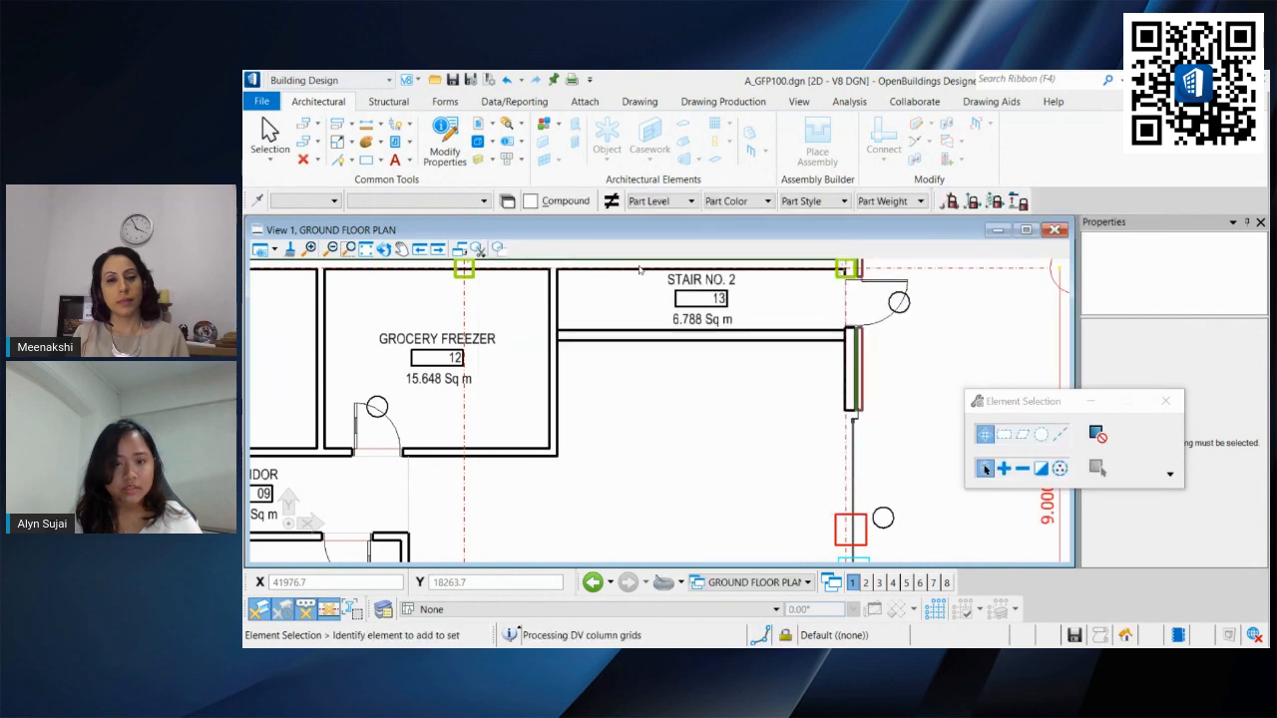
Step: Compare the A_Grocery.dgn isometric design model with the sheet's ground floor plan reference near Stair No. 2
left_click(478, 127)
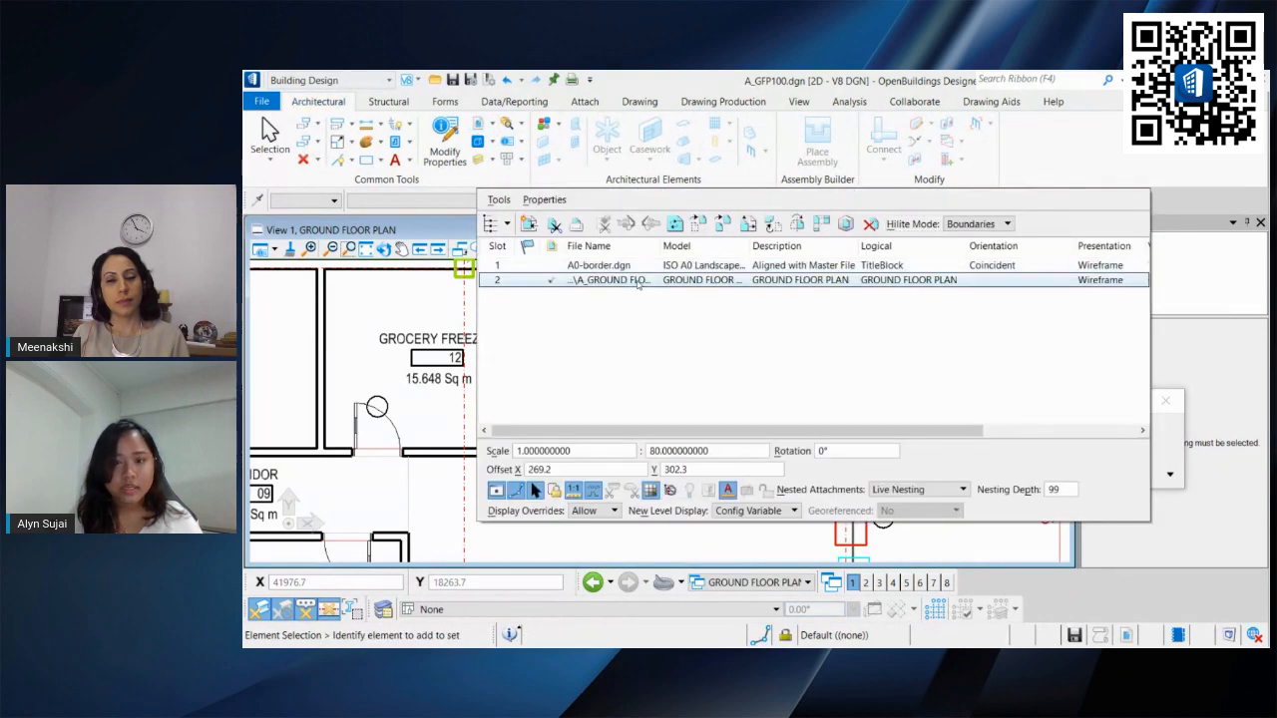
left_click(654, 283)
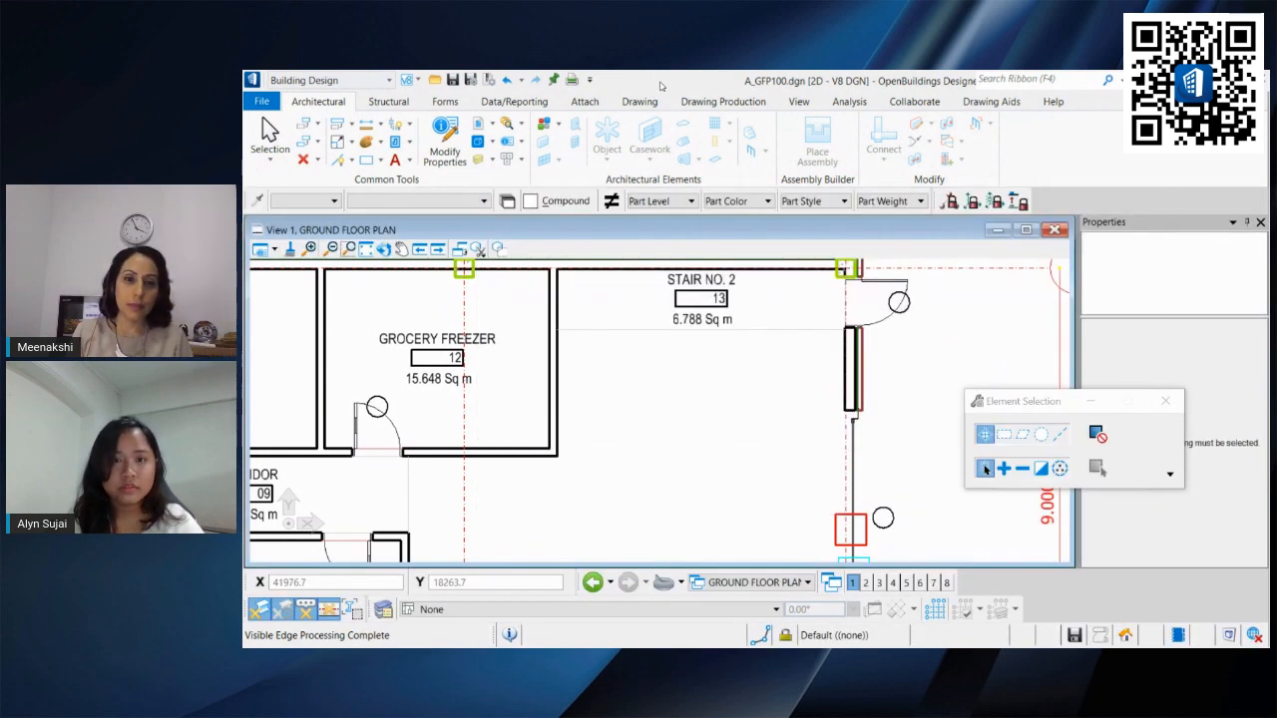
left_click(489, 123)
left_click(498, 137)
left_click_drag(868, 233, 618, 404)
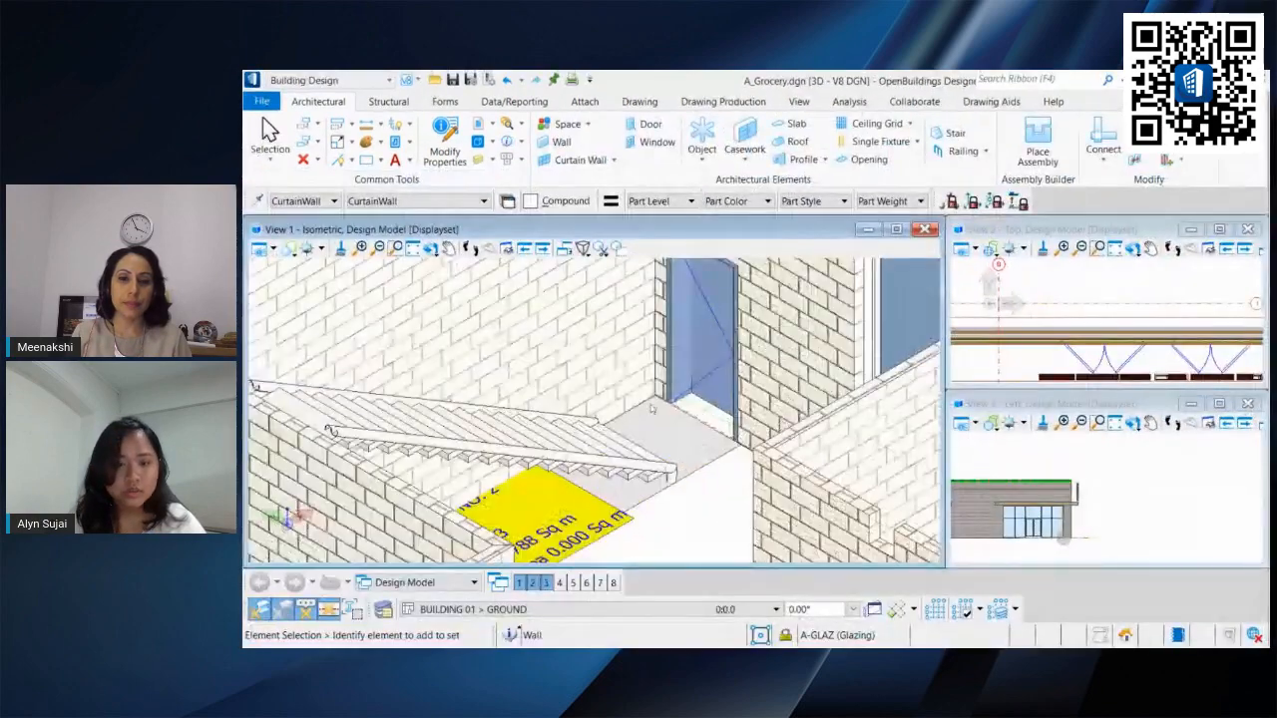
left_click(506, 85)
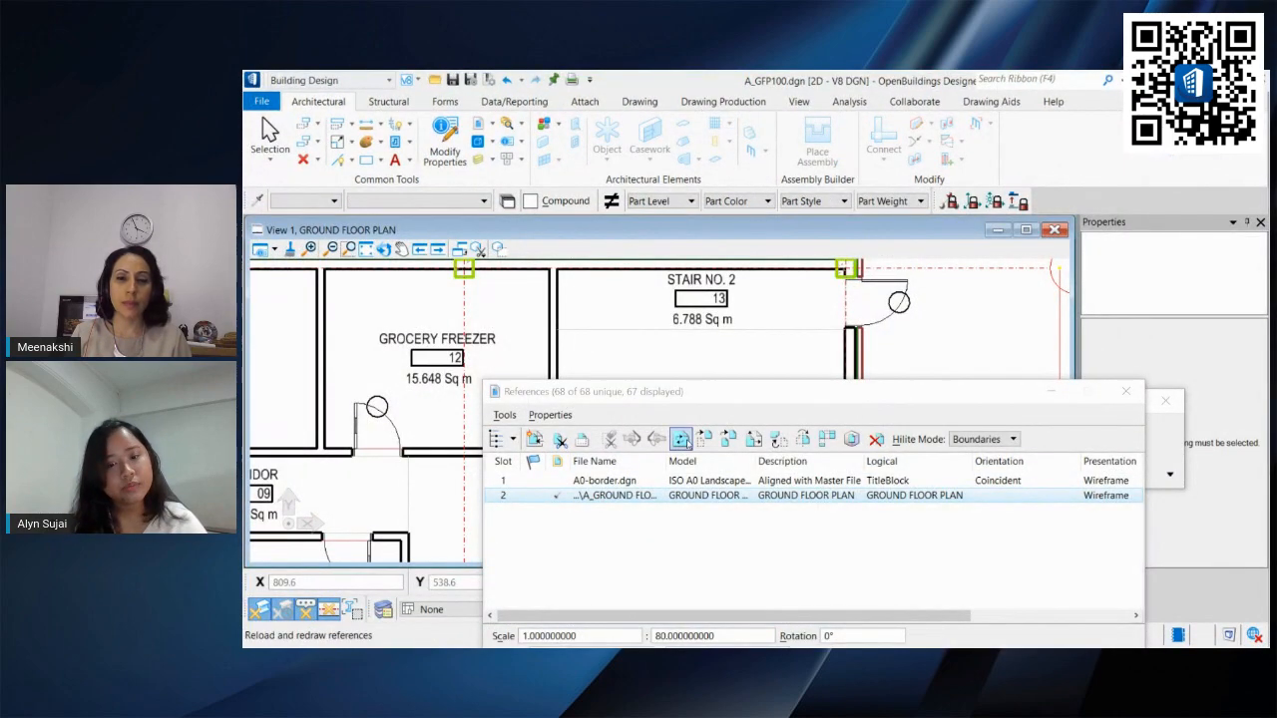
Step: Reload the GROUND FLOOR PLAN reference so the sheet reflects the deleted wall
left_click(681, 439)
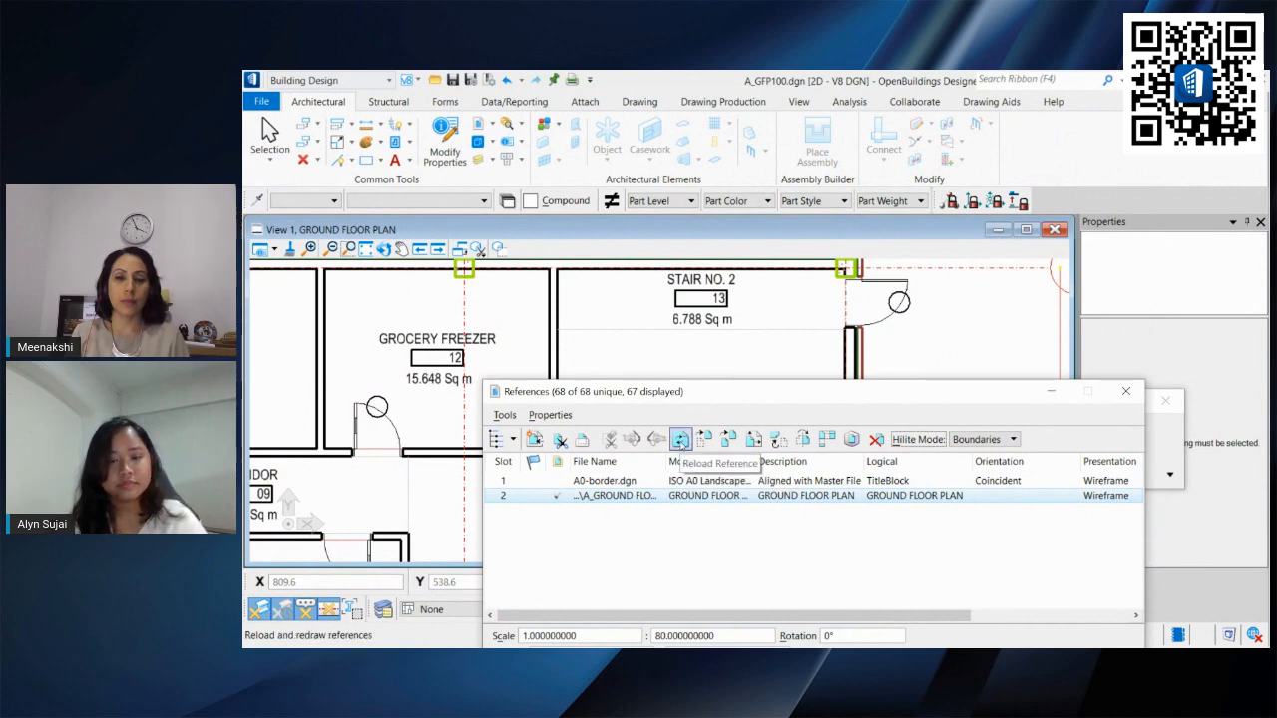
mouse_move(703, 395)
left_mouse_down()
mouse_move(706, 385)
mouse_move(709, 408)
left_mouse_up()
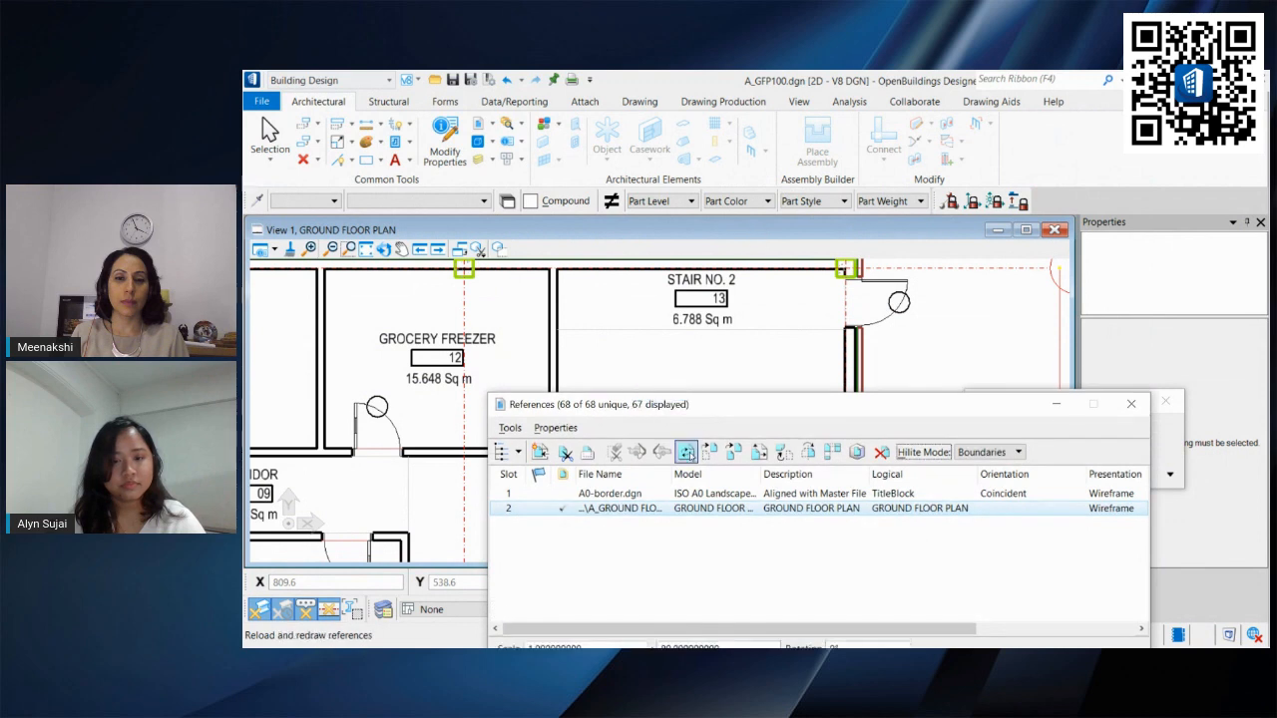
left_click(686, 453)
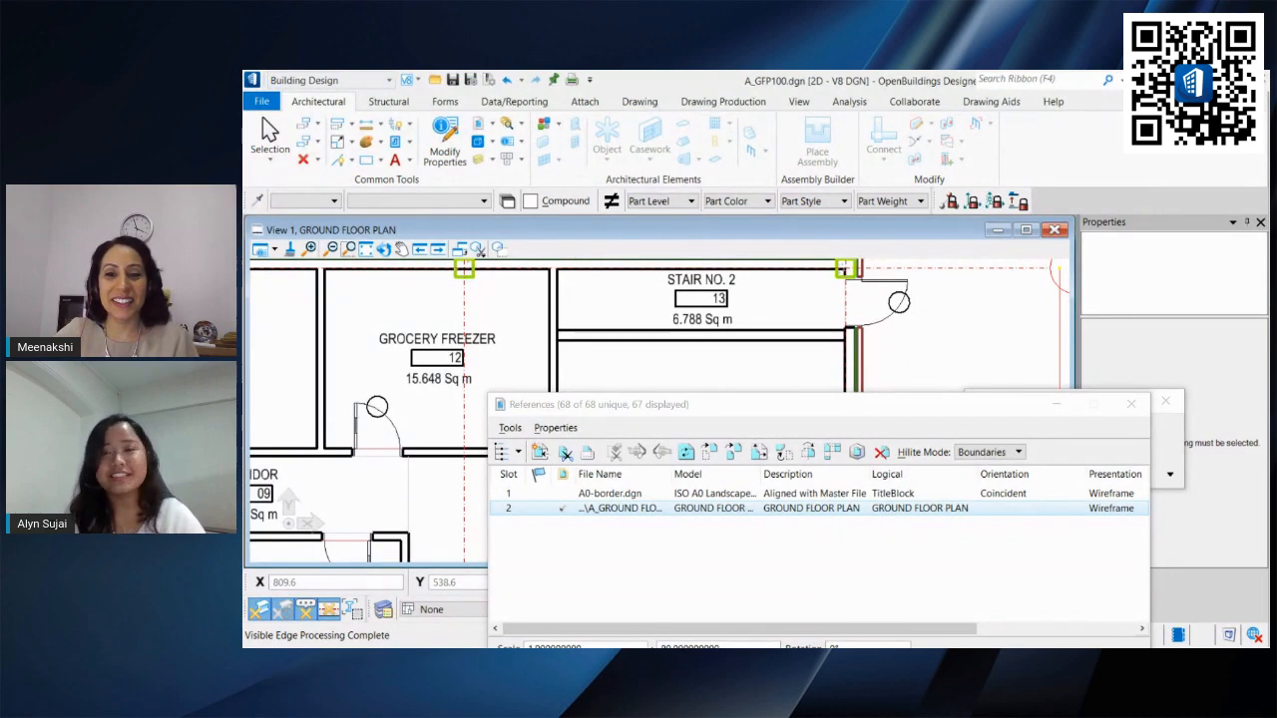
left_click_drag(905, 413, 991, 208)
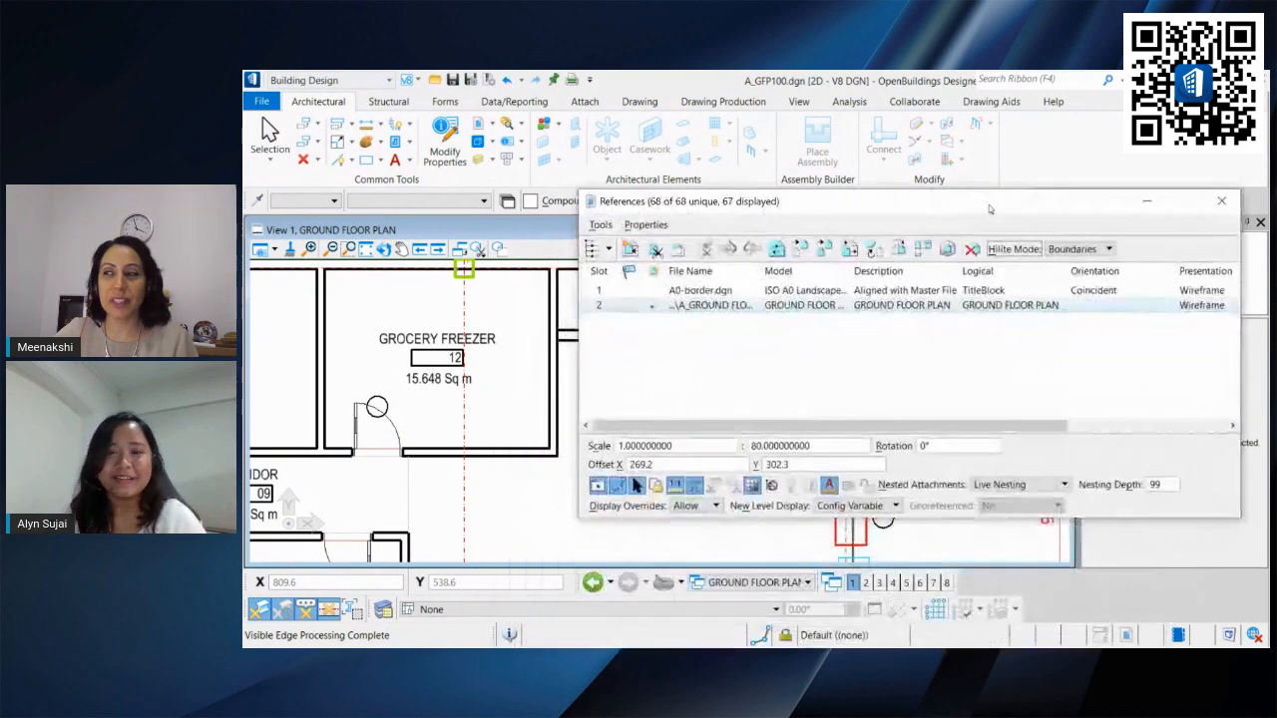